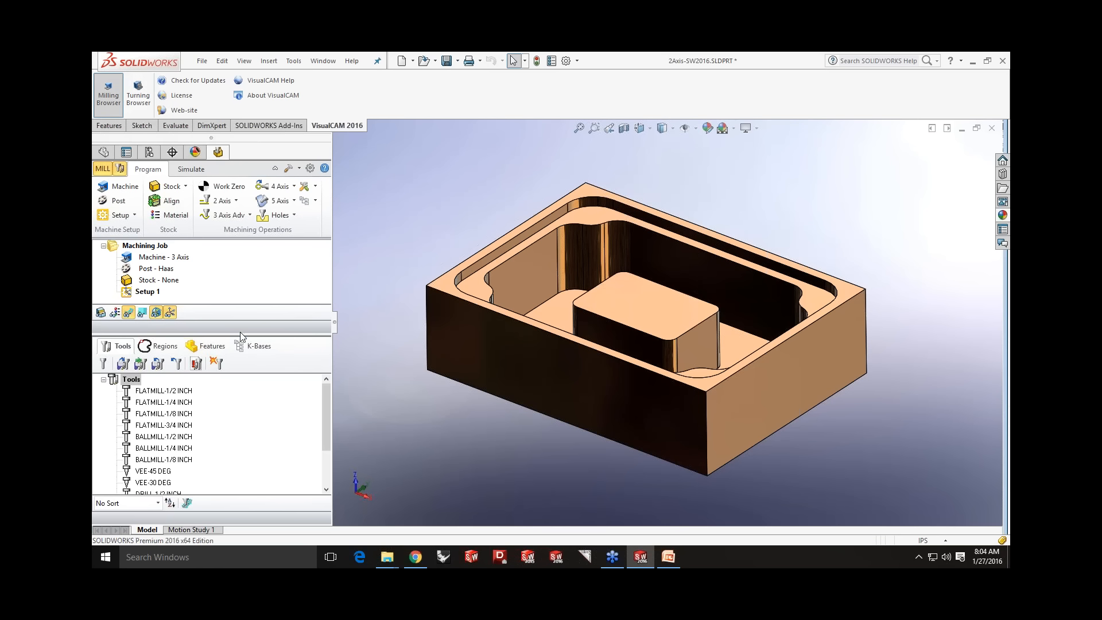
- Review the part's feature tree and the available 2, 3, 4 and 5 axis machining operations
left_click_drag(241, 334, 241, 357)
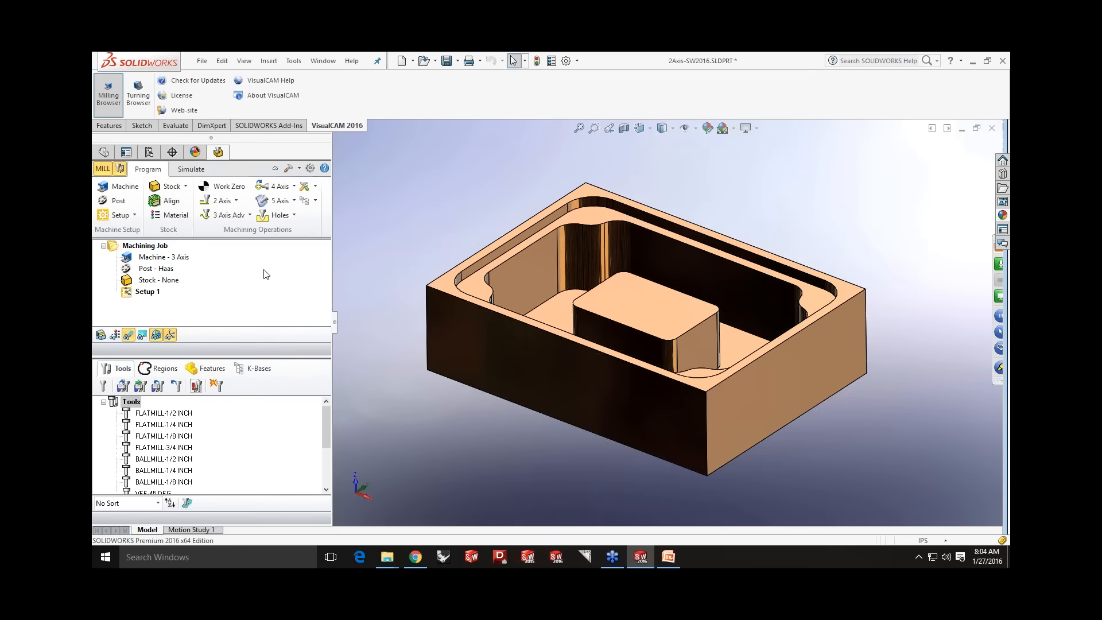
left_click(104, 151)
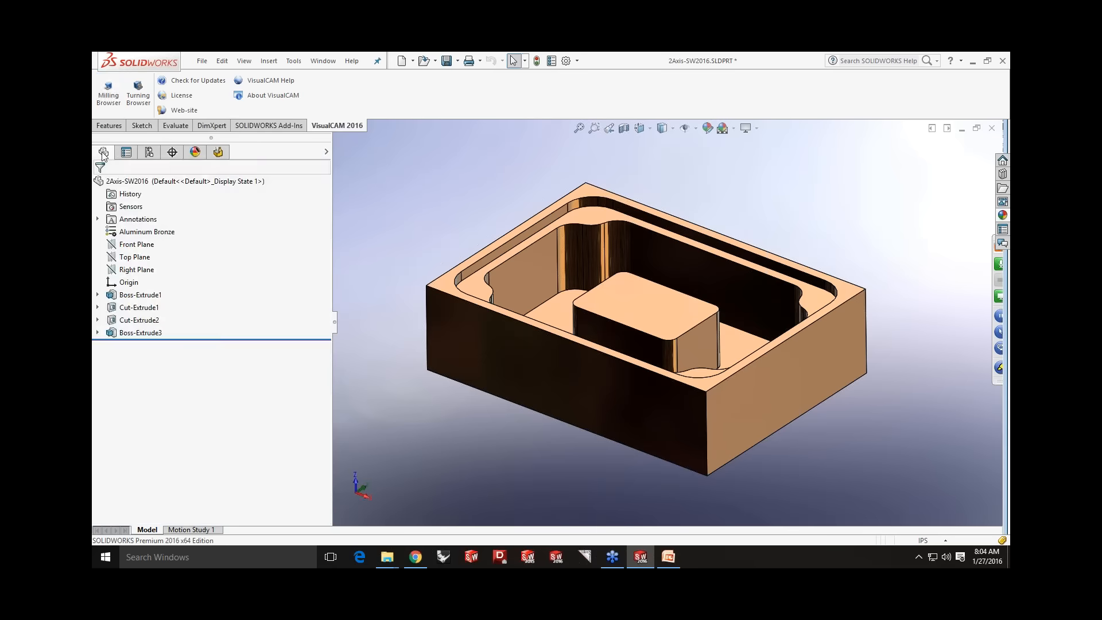
left_click(218, 152)
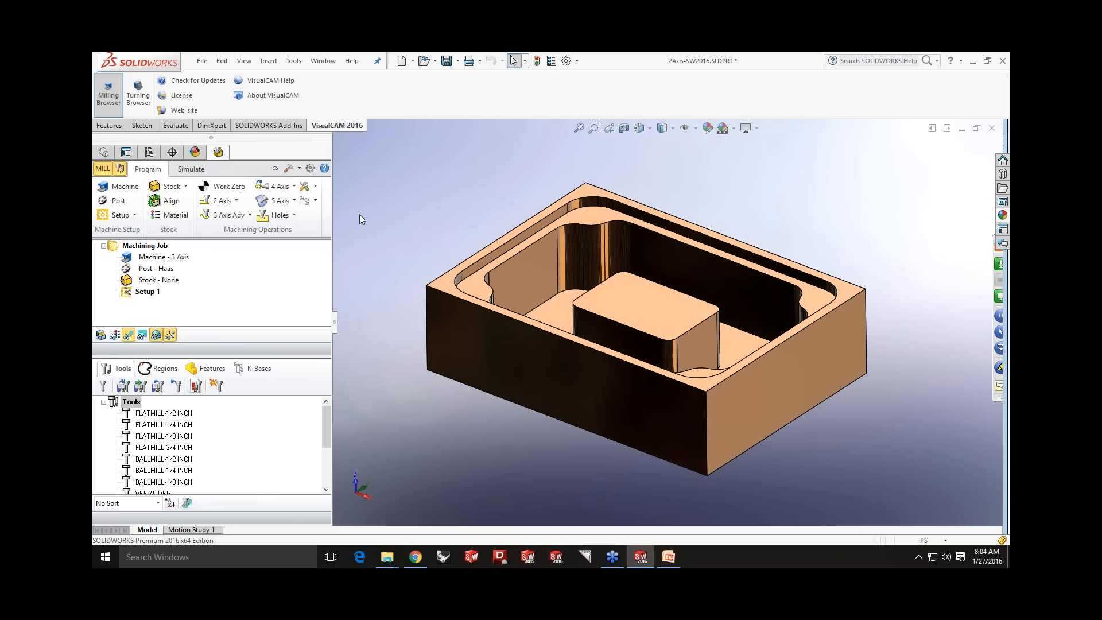
left_click(237, 201)
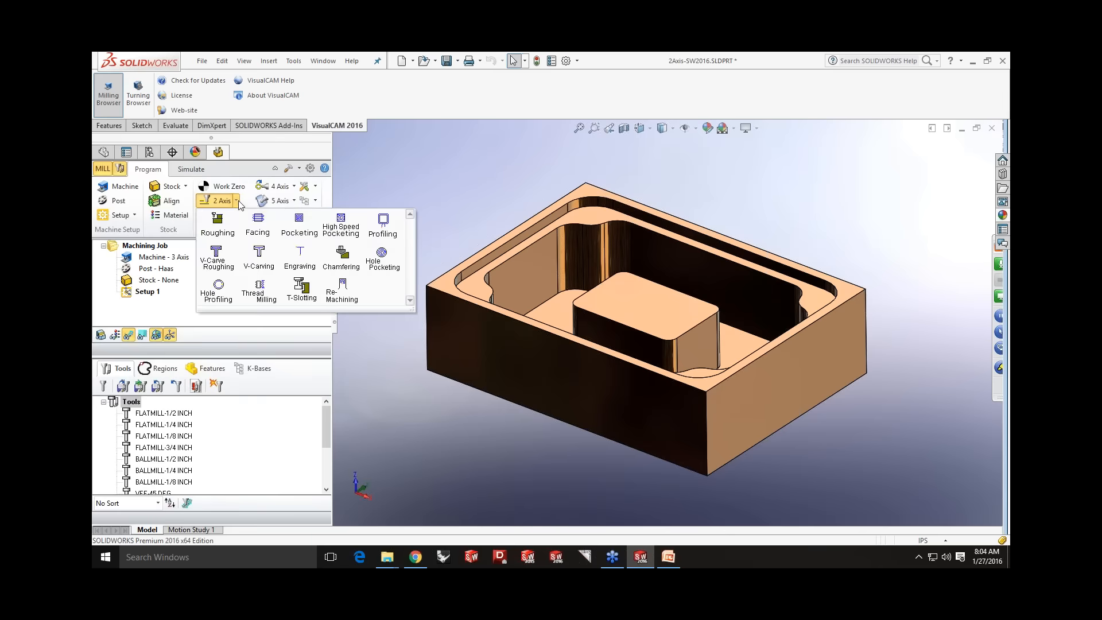
left_click(249, 214)
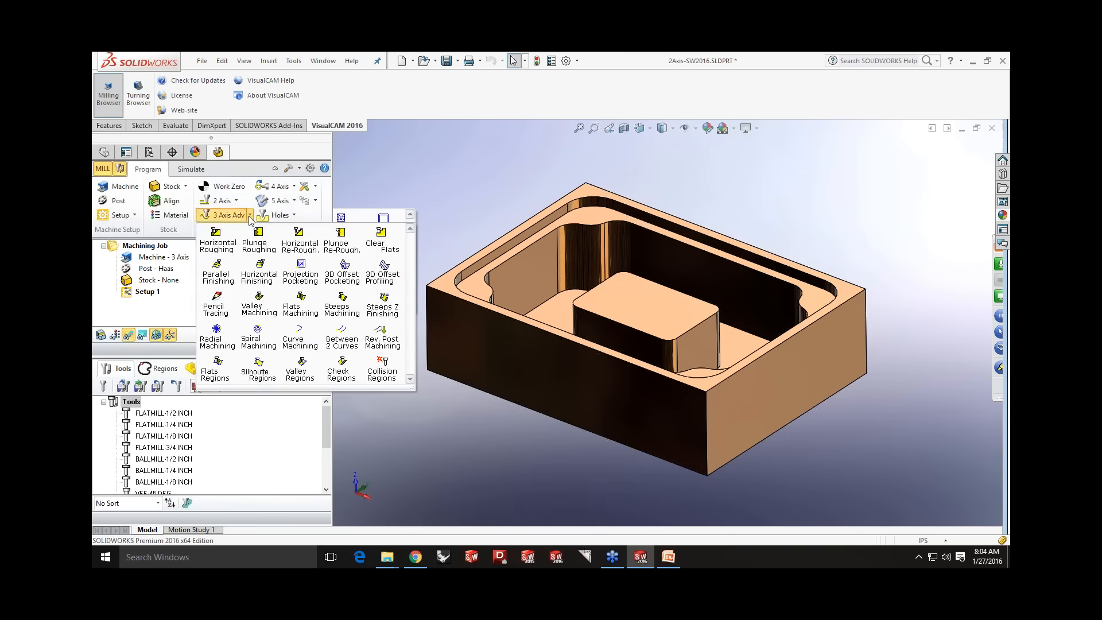
left_click(291, 187)
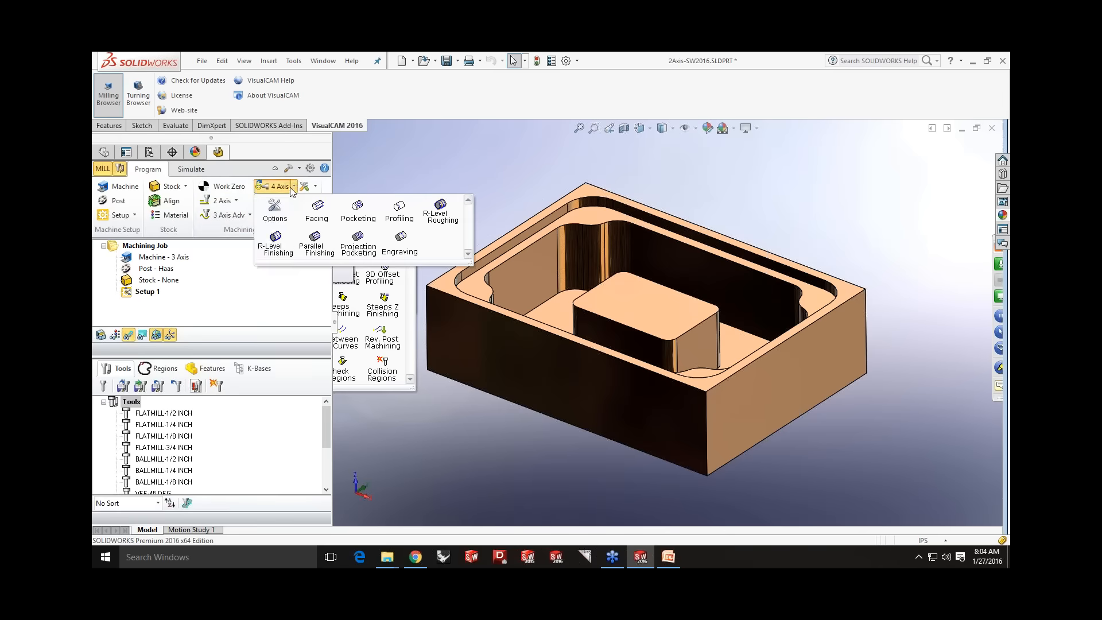
left_click(293, 201)
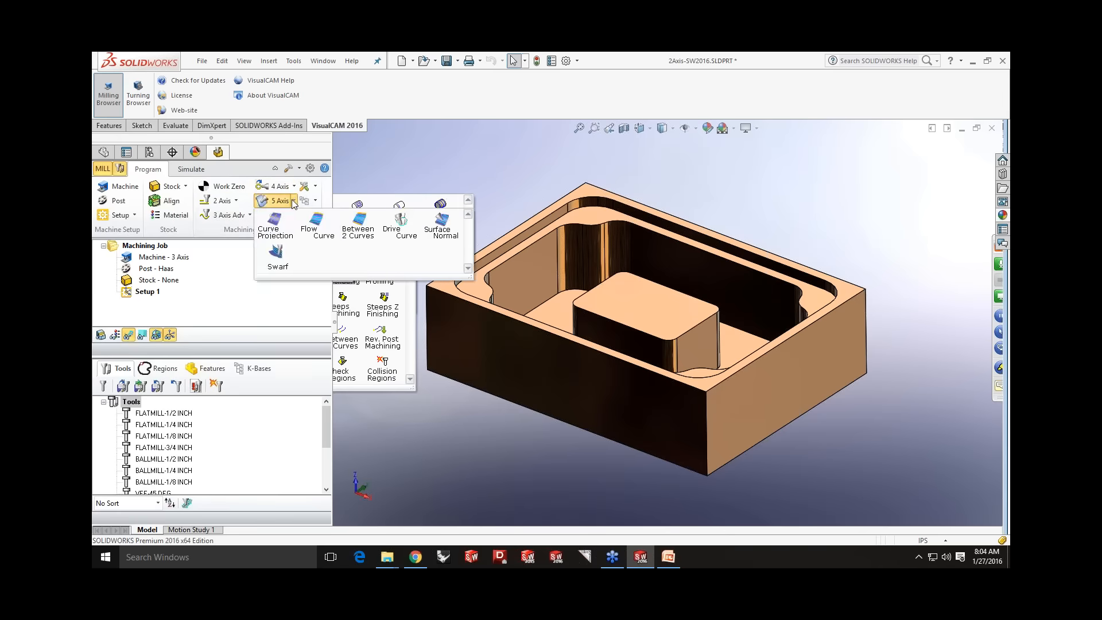
left_click(294, 202)
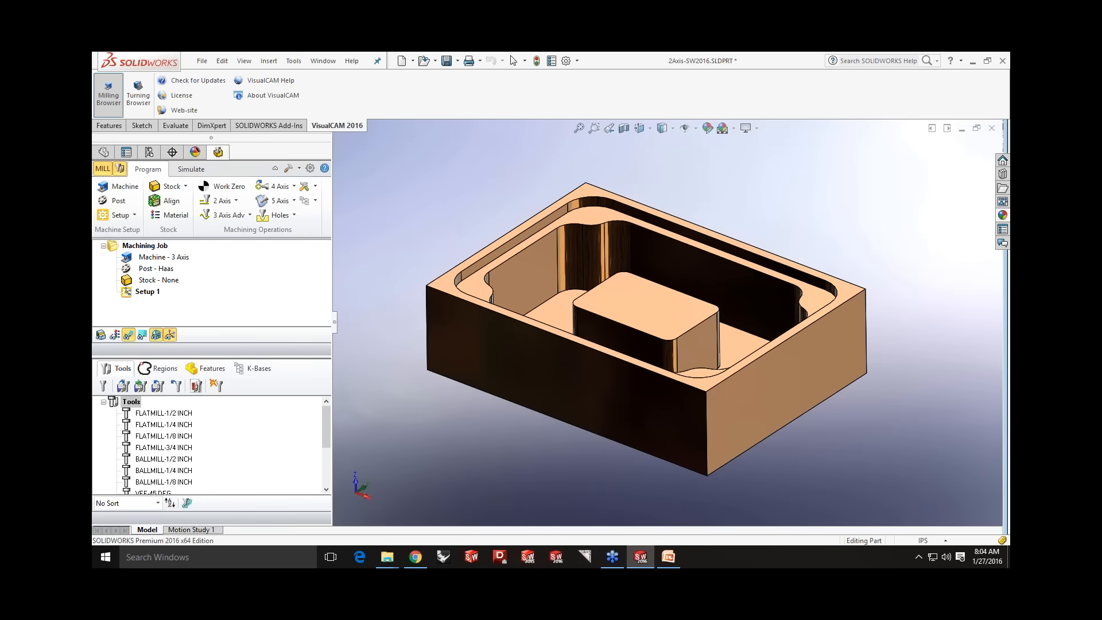
mouse_move(457, 223)
middle_mouse_down()
mouse_move(451, 253)
mouse_move(446, 228)
middle_mouse_up()
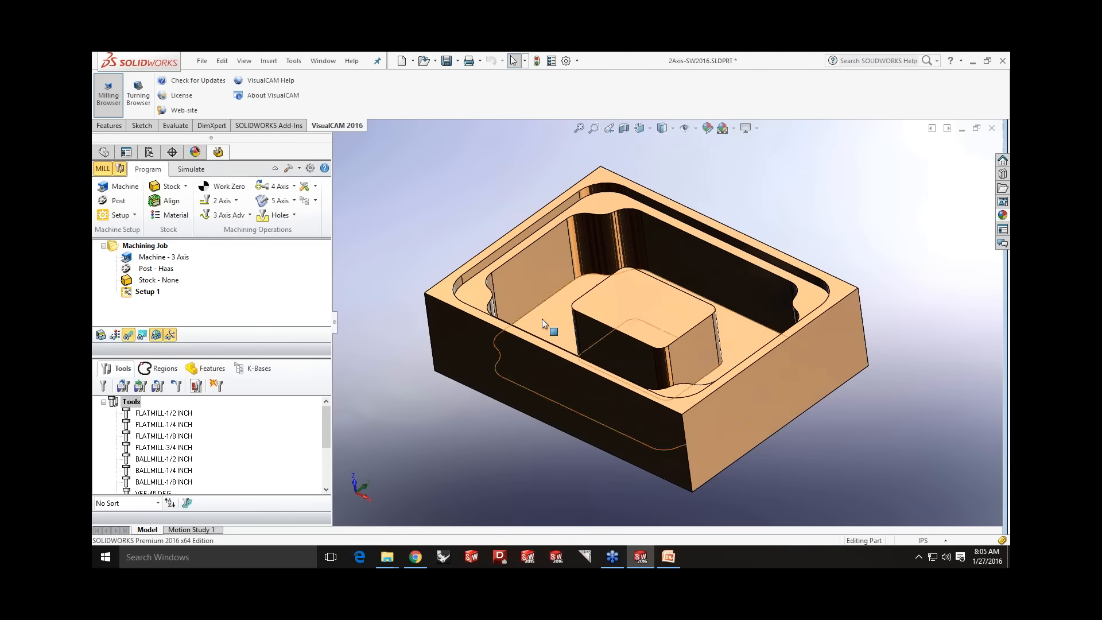
middle_click_drag(563, 320, 587, 315)
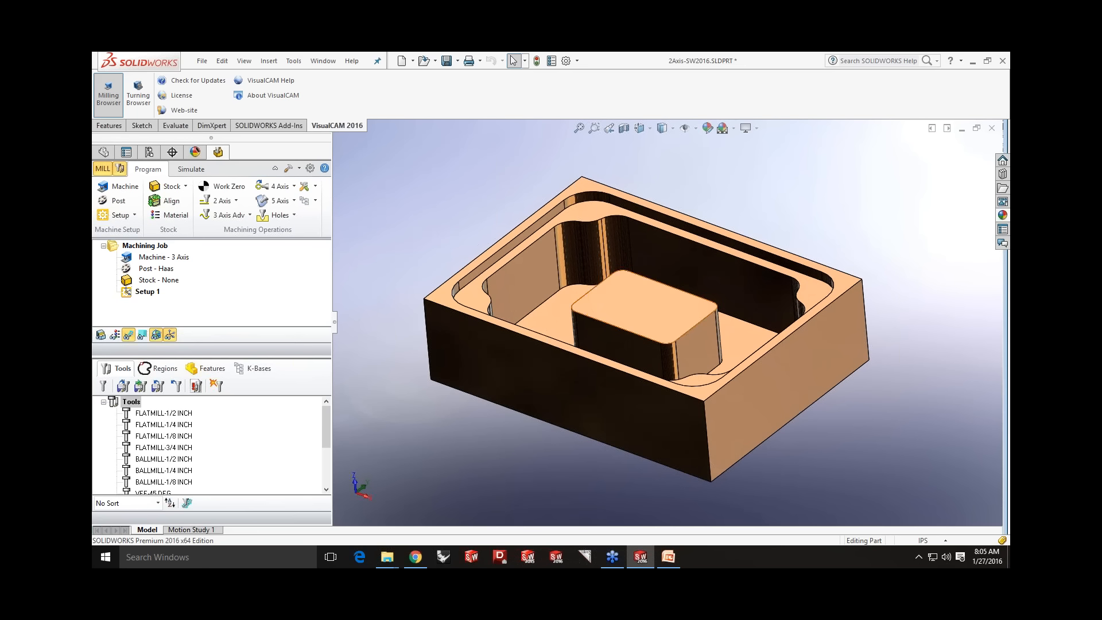
middle_click_drag(622, 290, 628, 289)
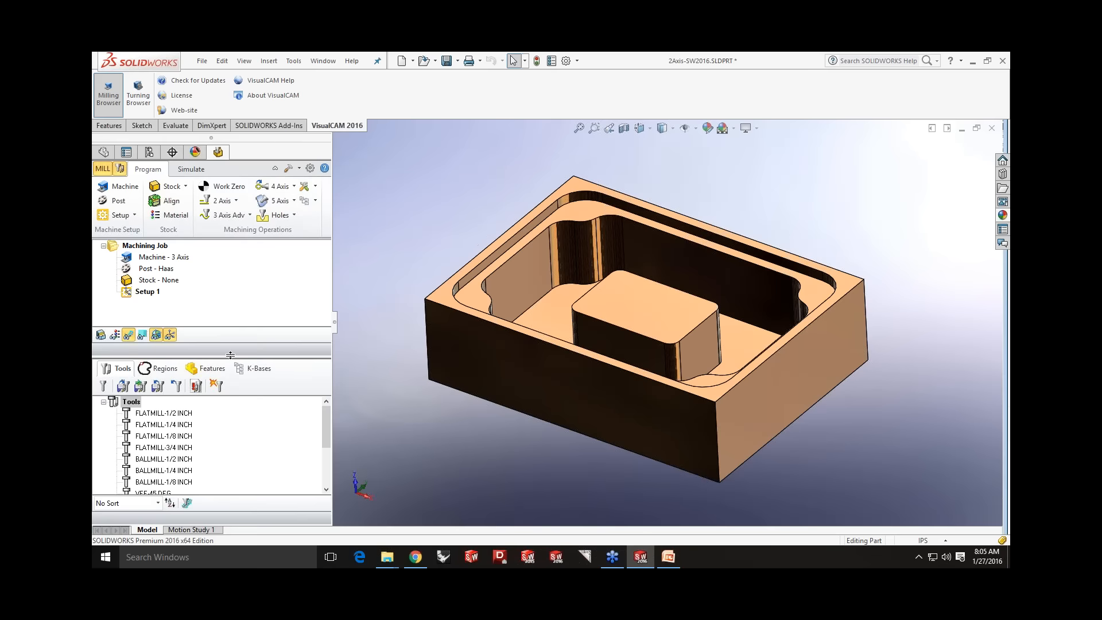
left_click_drag(230, 355, 213, 343)
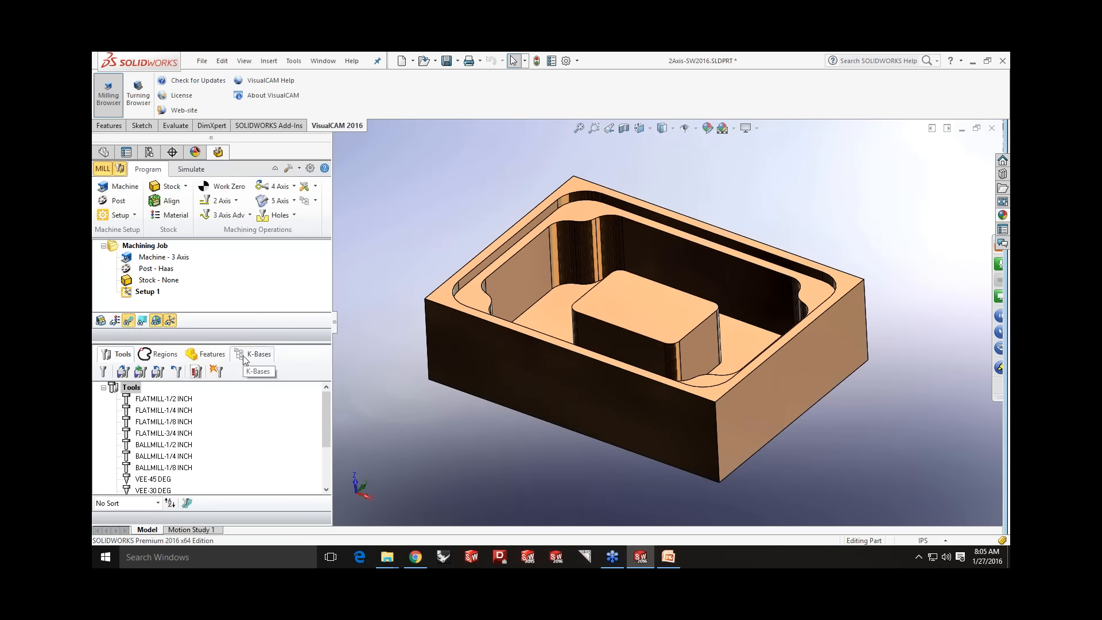
left_click_drag(241, 345, 239, 364)
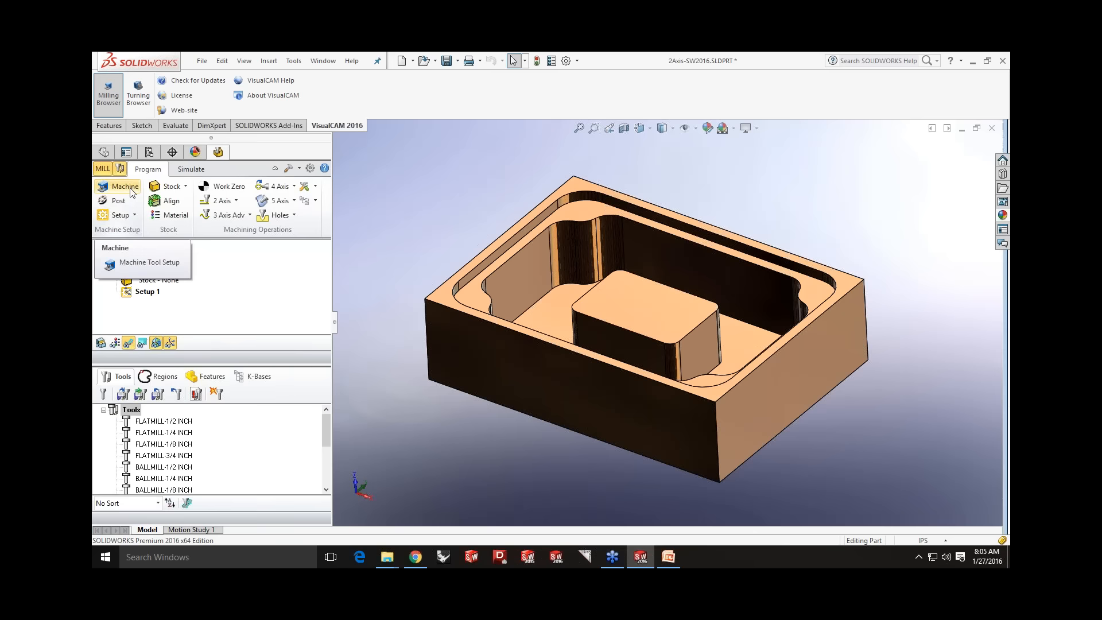
- Set up the machine tool as a manually defined 3 Axis machine and accept the definition
left_click(125, 187)
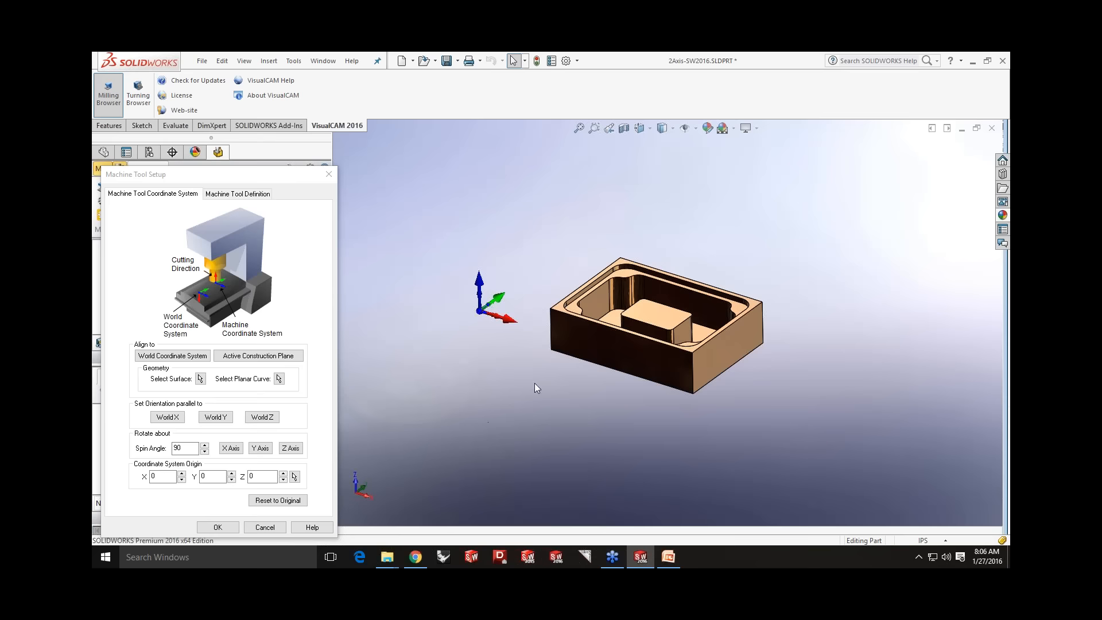
scroll(603, 295, "down", 4)
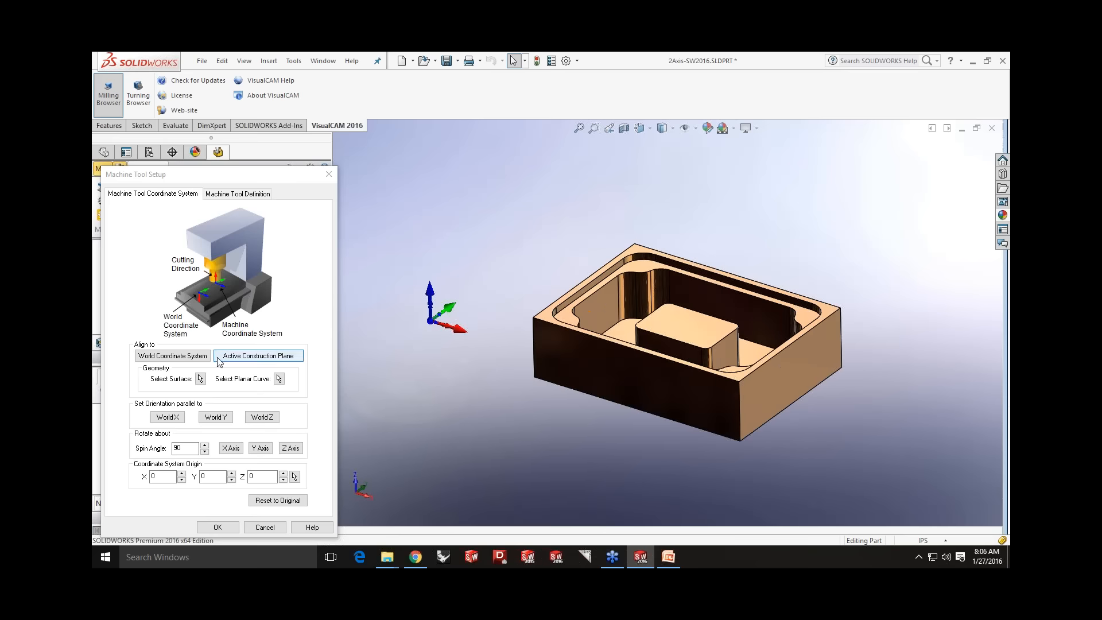
left_click_drag(201, 177, 213, 148)
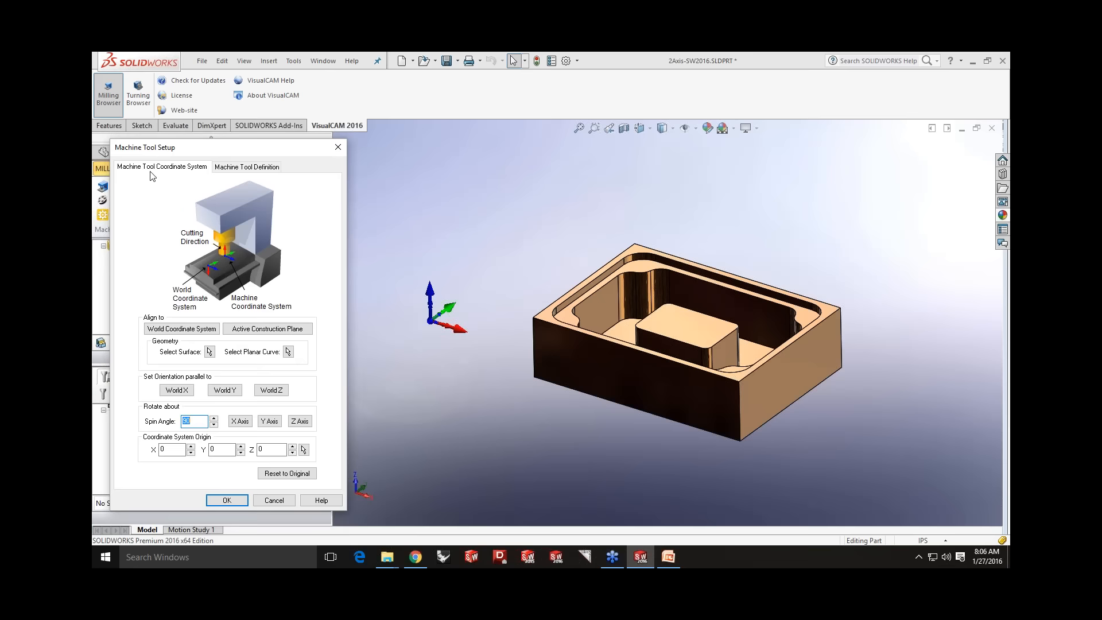
left_click(232, 167)
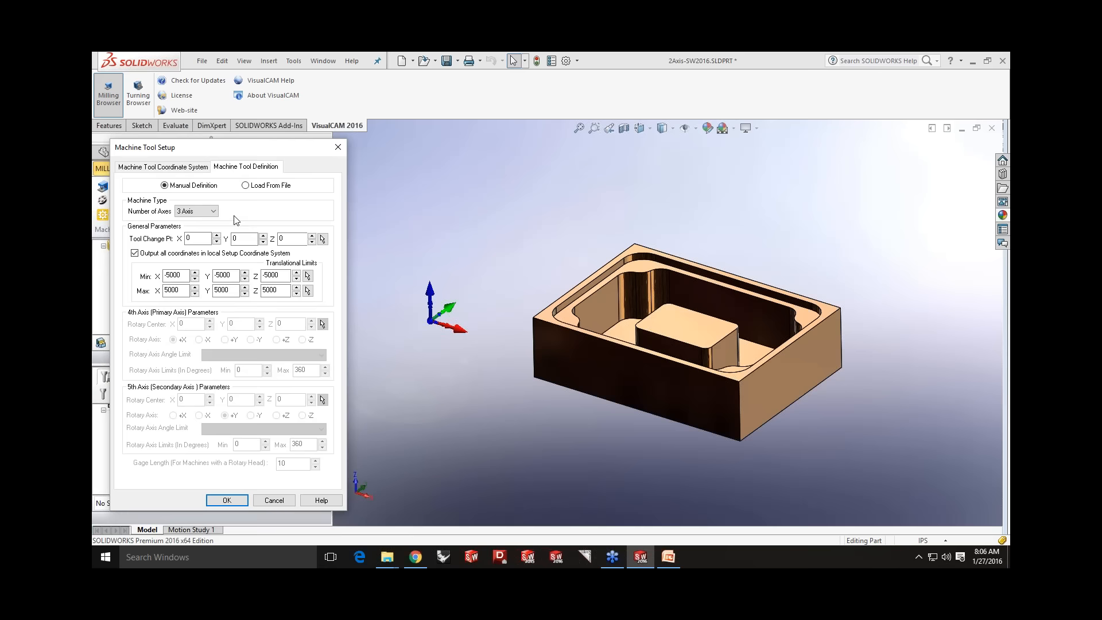
left_click(214, 213)
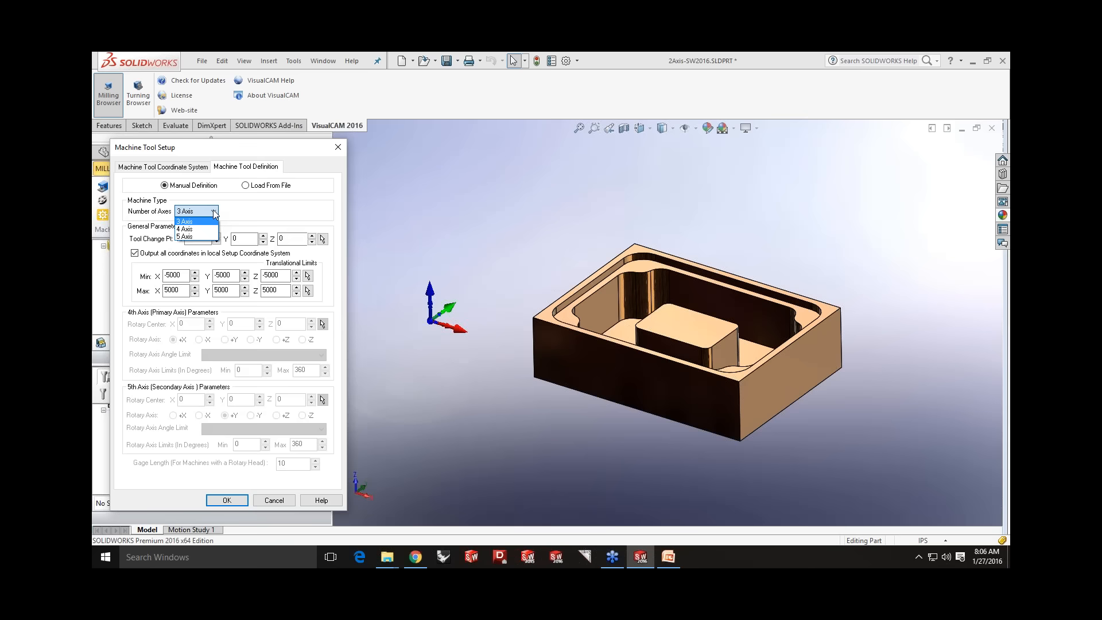
left_click(214, 213)
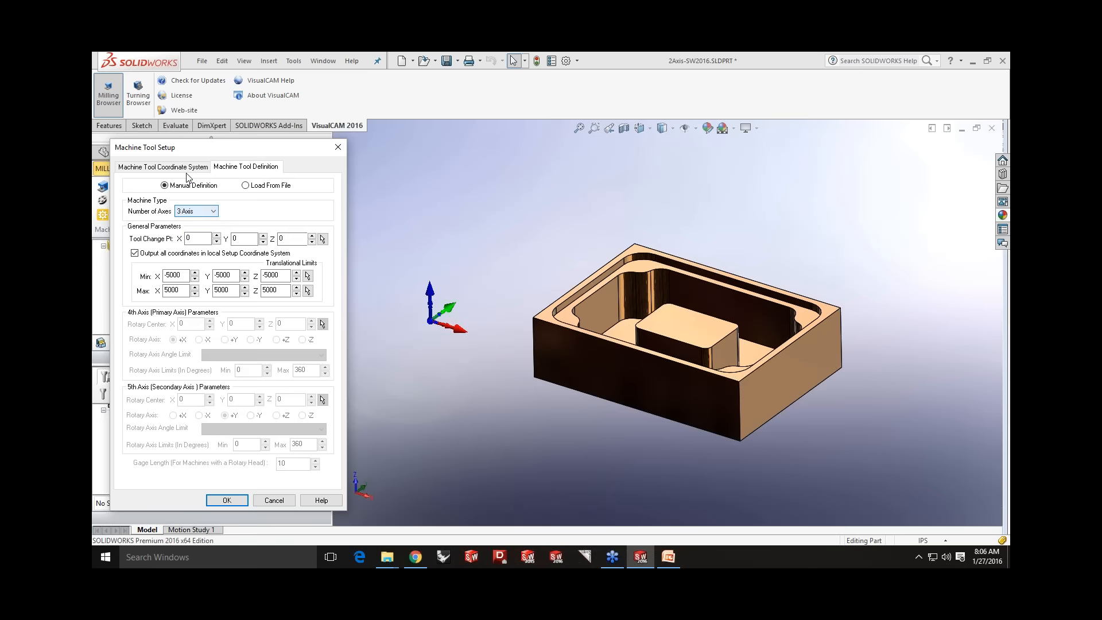
key("Tab")
left_click(226, 500)
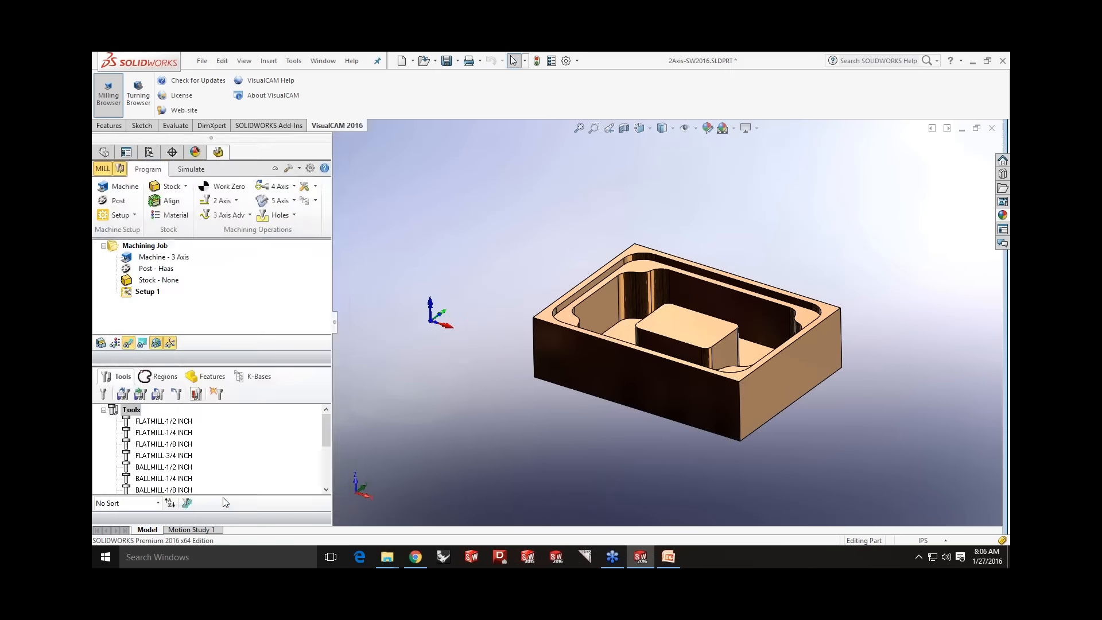
left_click(153, 258)
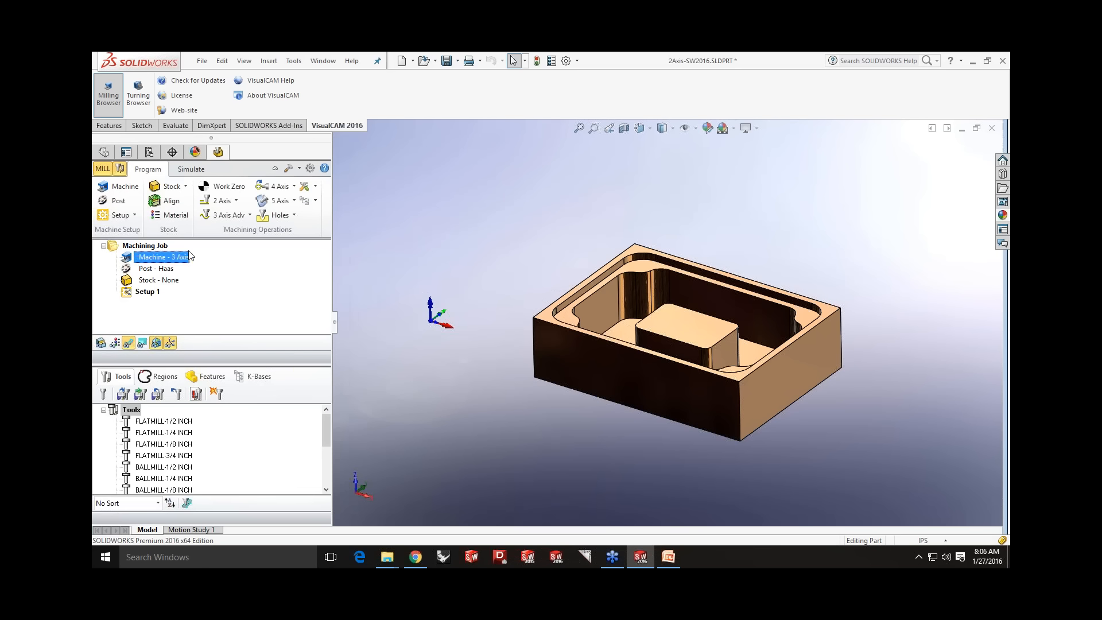
- Set the post-processor to Haas with the .nc posted file extension and accept the options
left_click(113, 201)
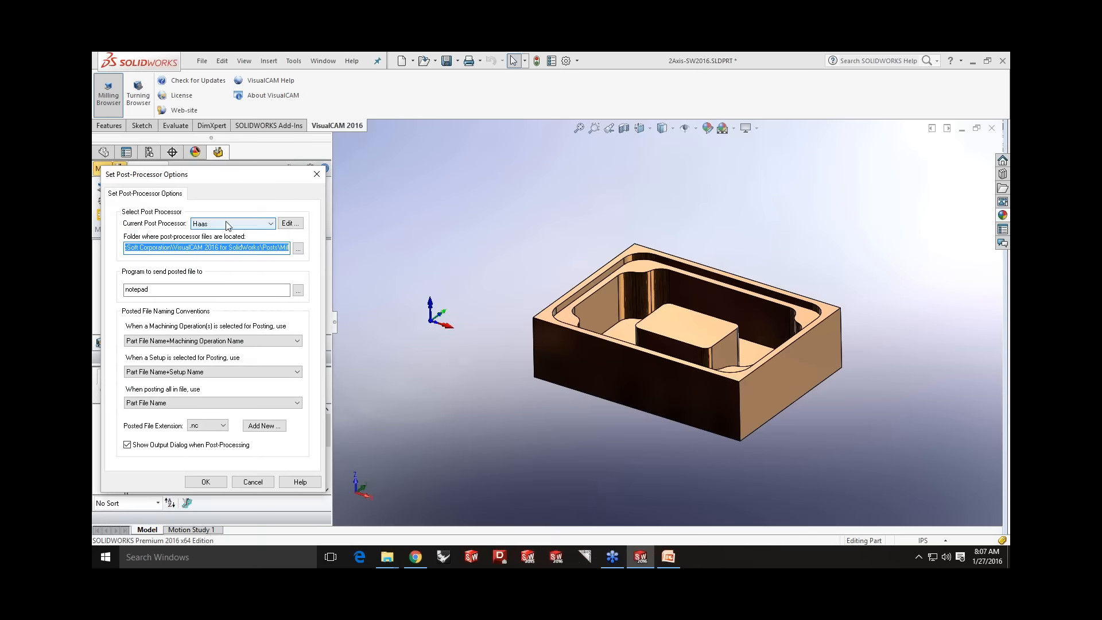
left_click(269, 223)
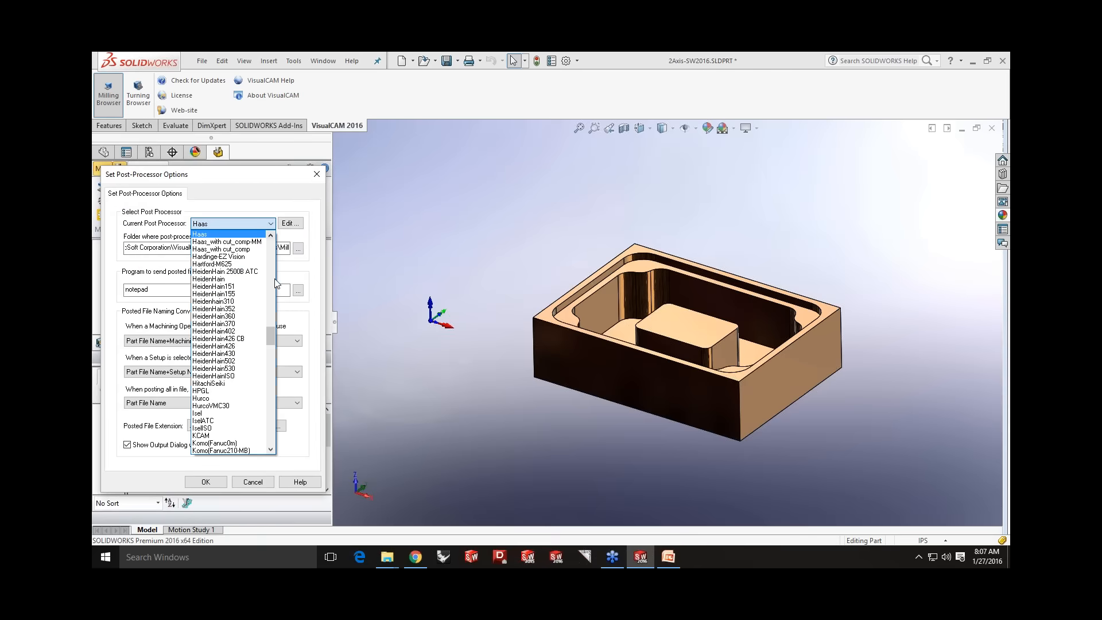
mouse_move(271, 329)
left_mouse_down()
mouse_move(271, 429)
mouse_move(277, 338)
left_mouse_up()
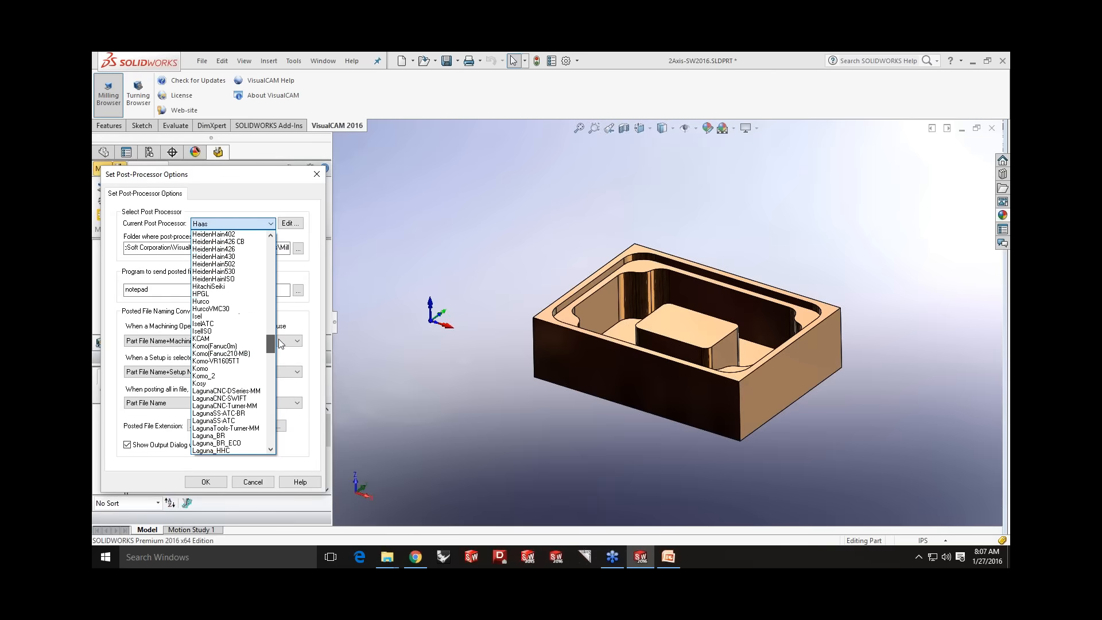
left_click(310, 356)
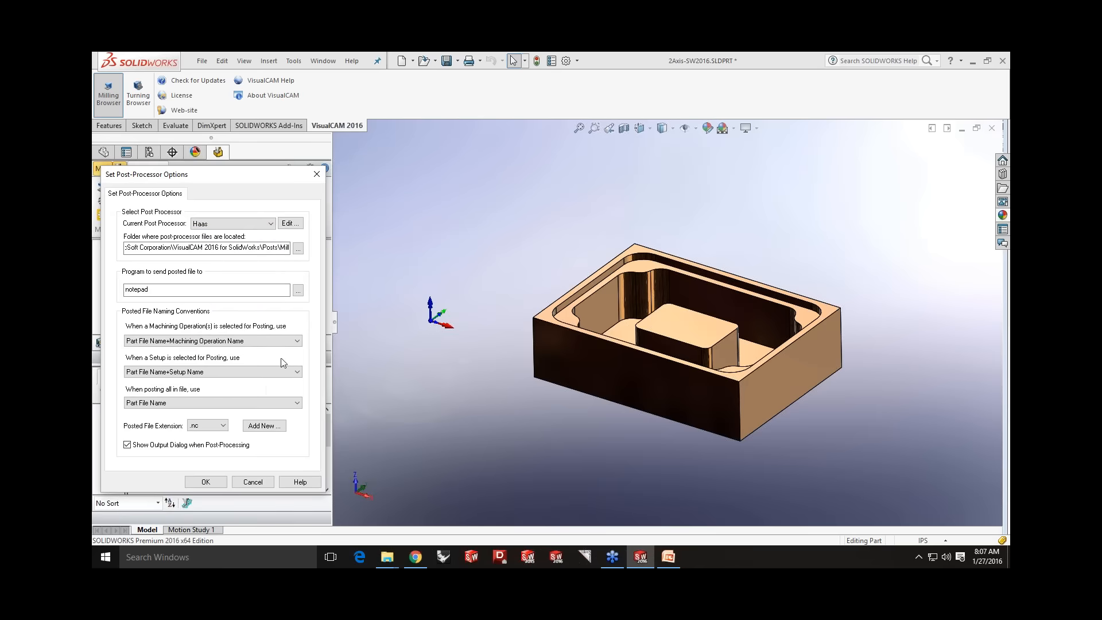
left_click(222, 426)
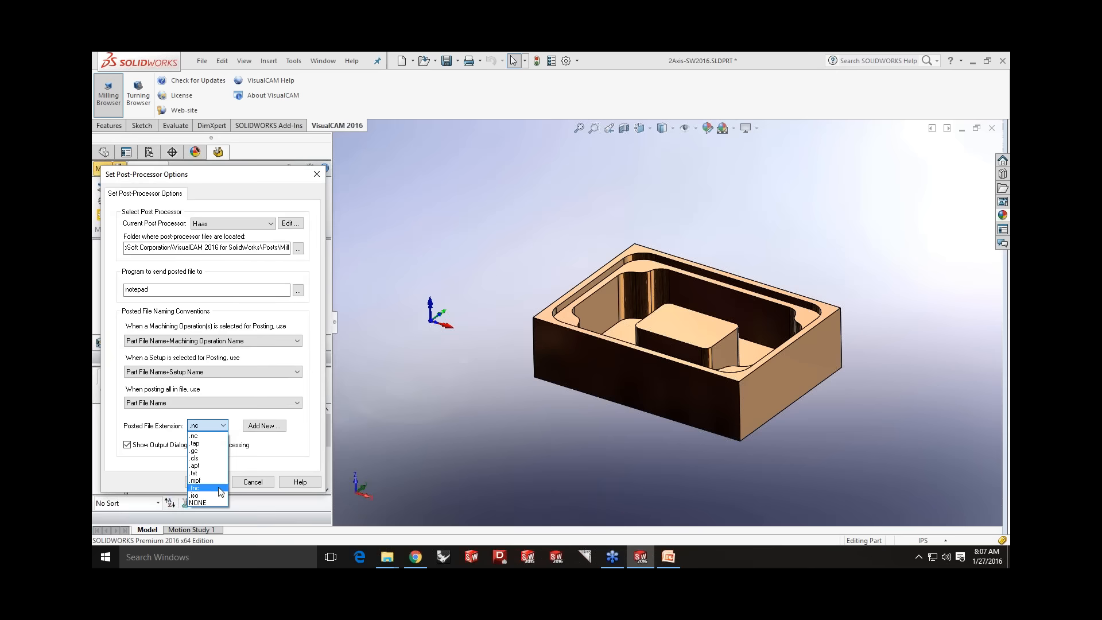
left_click(226, 434)
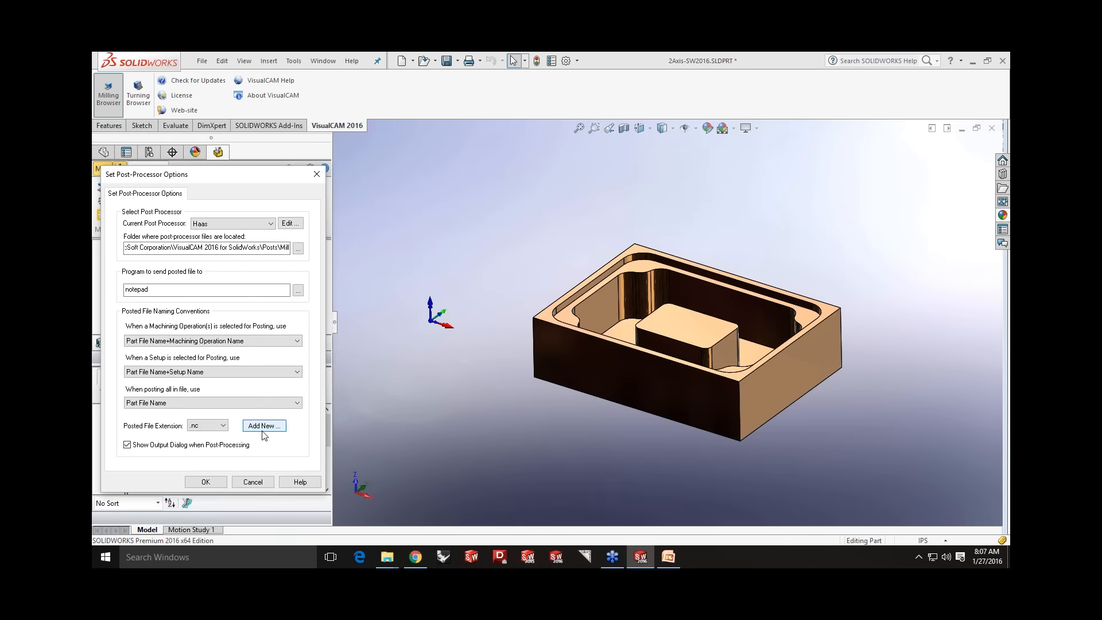
left_click(215, 481)
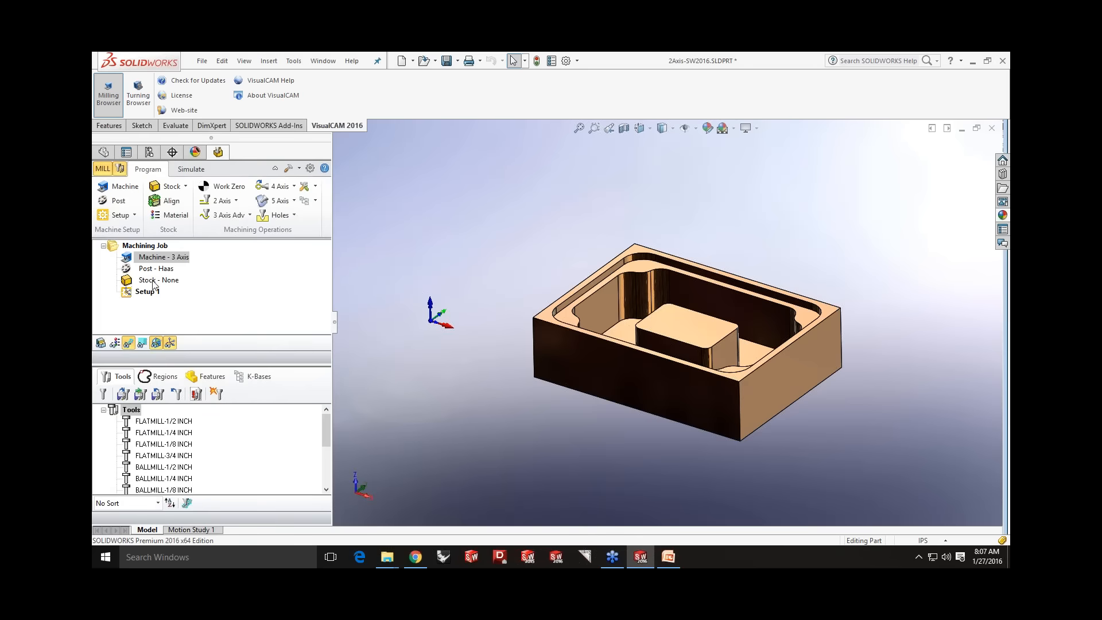
left_click(138, 271)
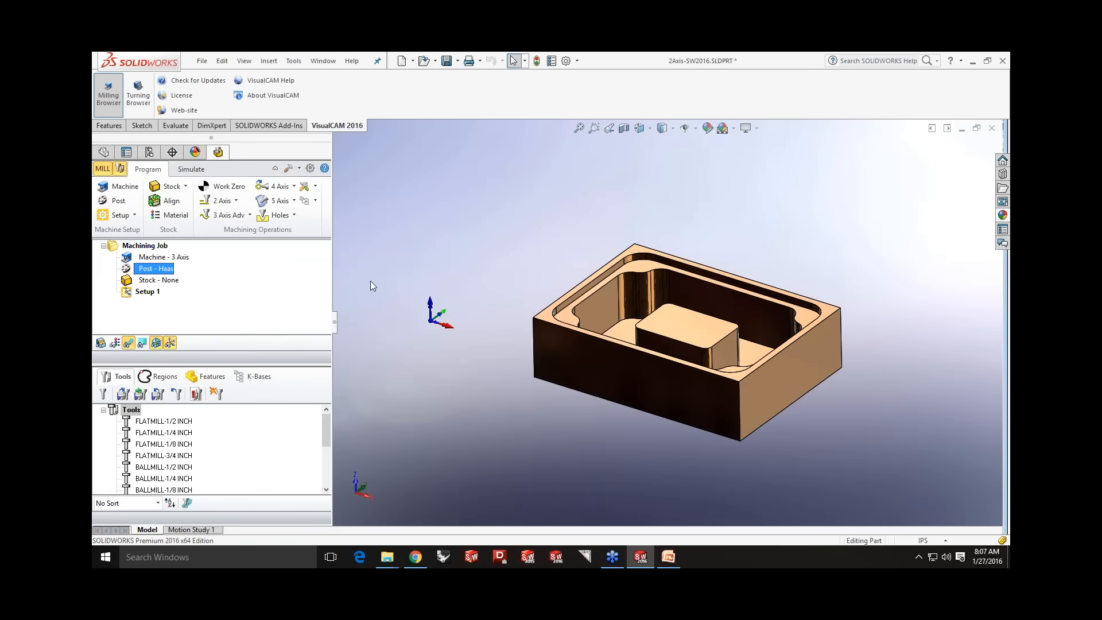
- Create a box stock from the model's bounding box and set its height to 2.5 inches
left_click(185, 188)
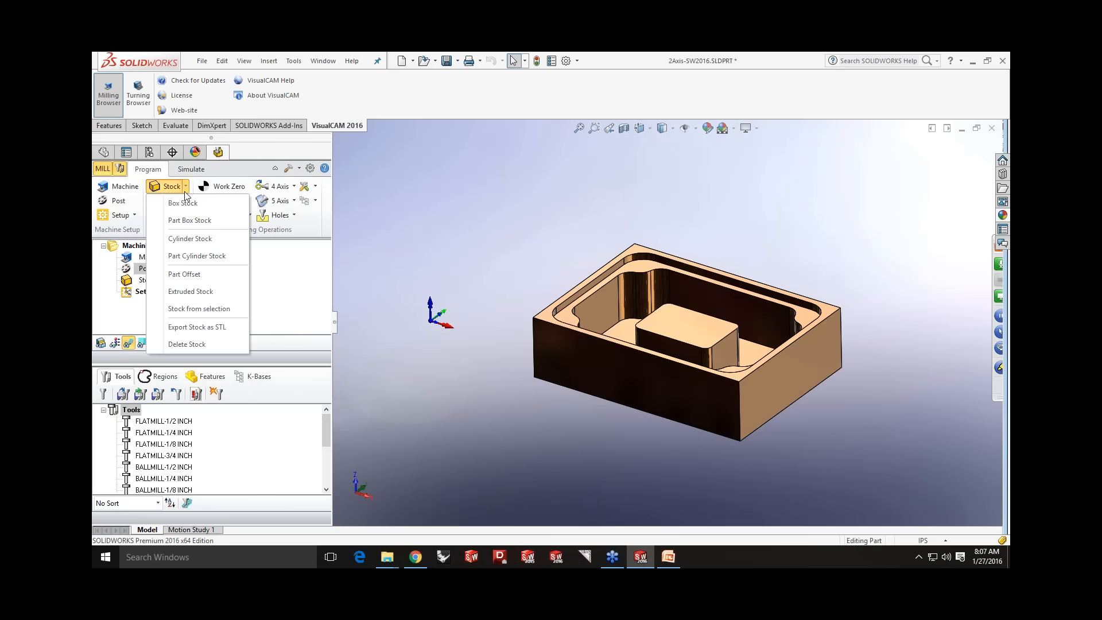
left_click(186, 203)
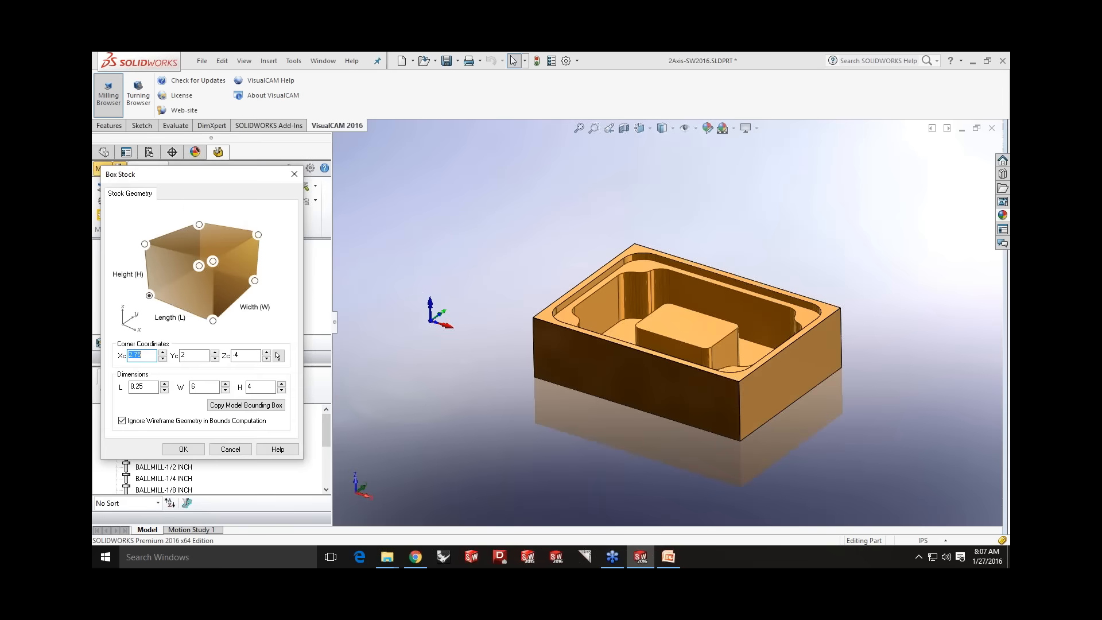
left_click(241, 405)
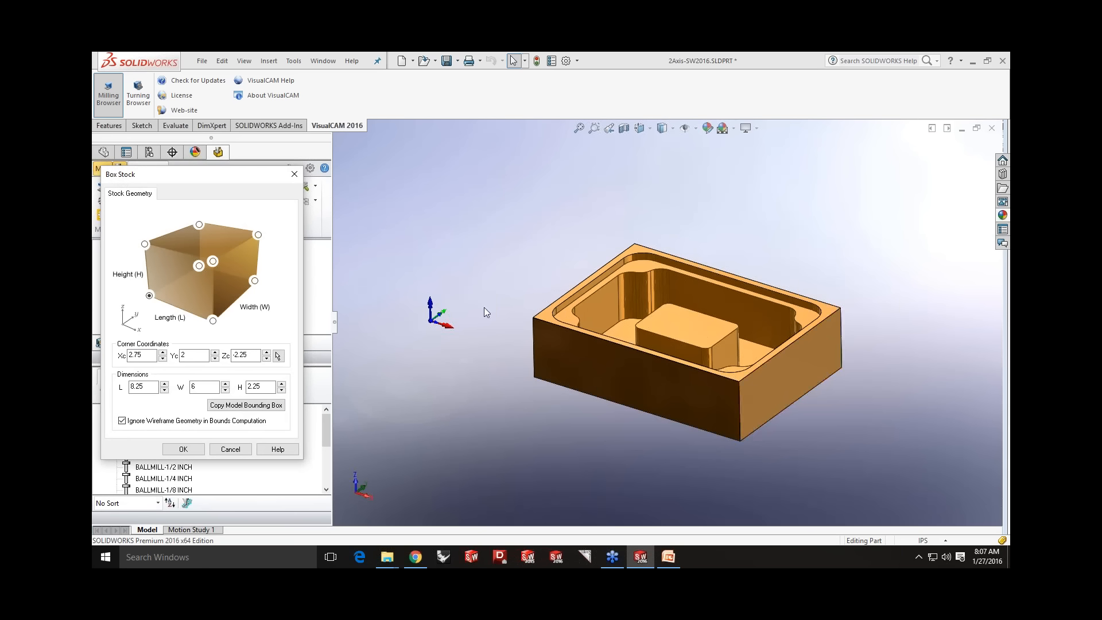
left_click(145, 387)
left_click(204, 387)
left_click(257, 388)
left_click_drag(265, 386, 246, 386)
type("2.5")
left_click(184, 450)
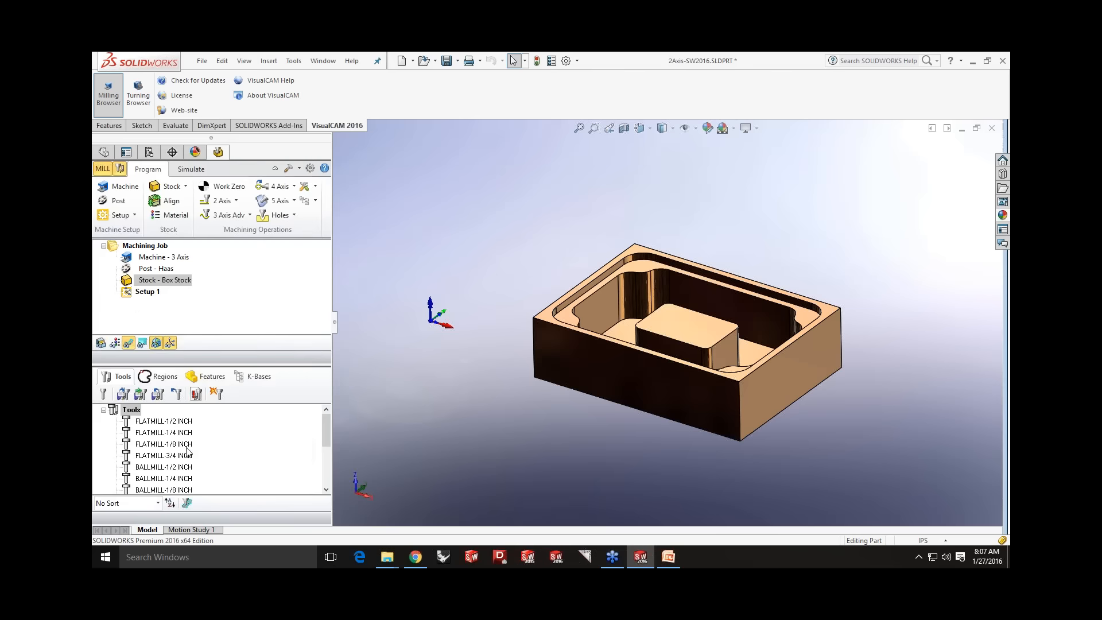
- Turn on the stock display and inspect the box stock around the part
left_click(102, 347)
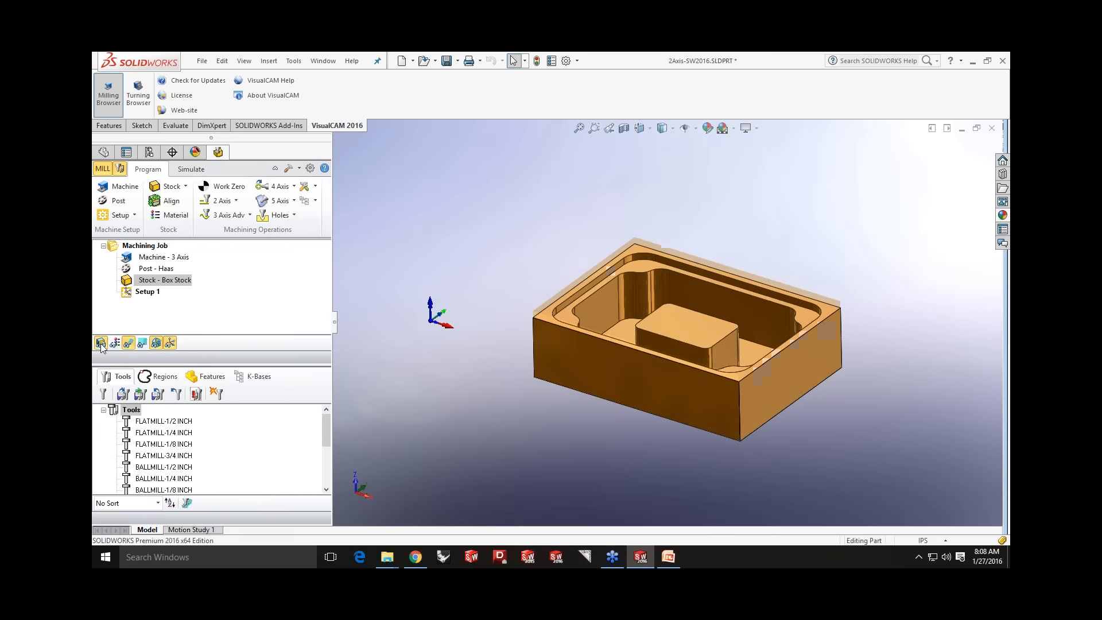
scroll(769, 339, "down", 2)
mouse_move(624, 325)
middle_mouse_down()
mouse_move(614, 324)
mouse_move(622, 314)
middle_mouse_up()
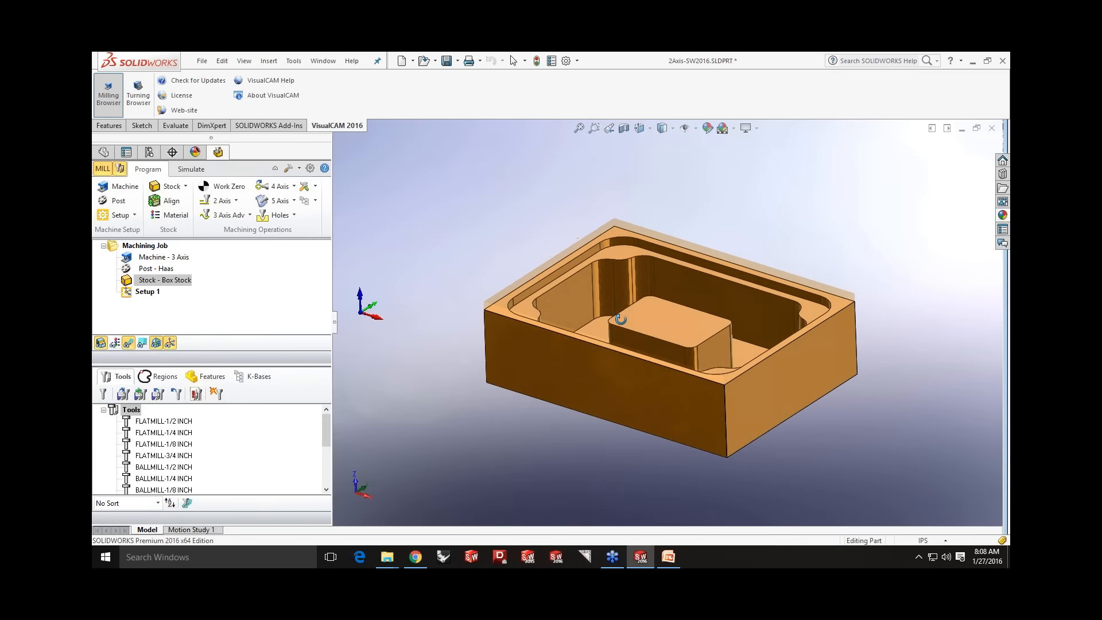
- Align the stock about the part with Z alignment Bottom and XY alignment Center
left_click(156, 202)
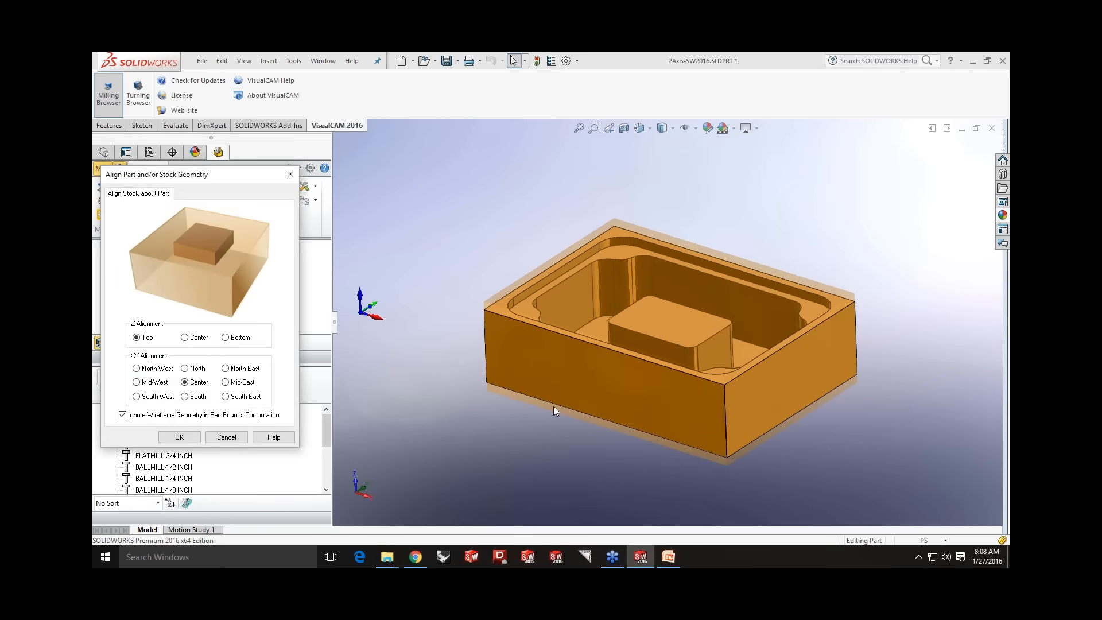
middle_click_drag(558, 408, 544, 379)
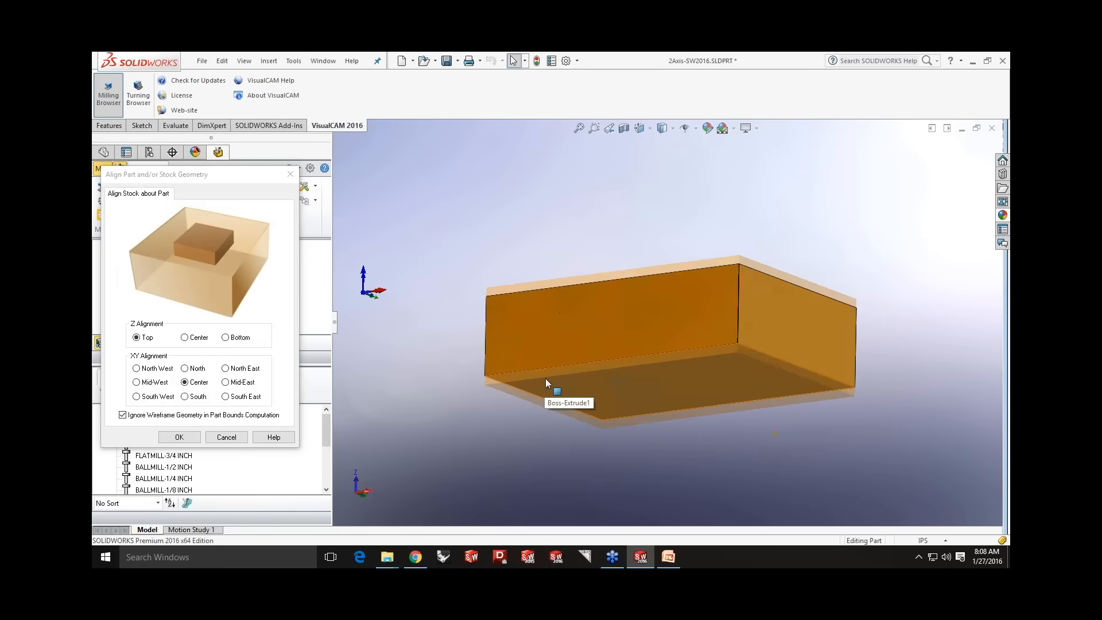
left_click(227, 338)
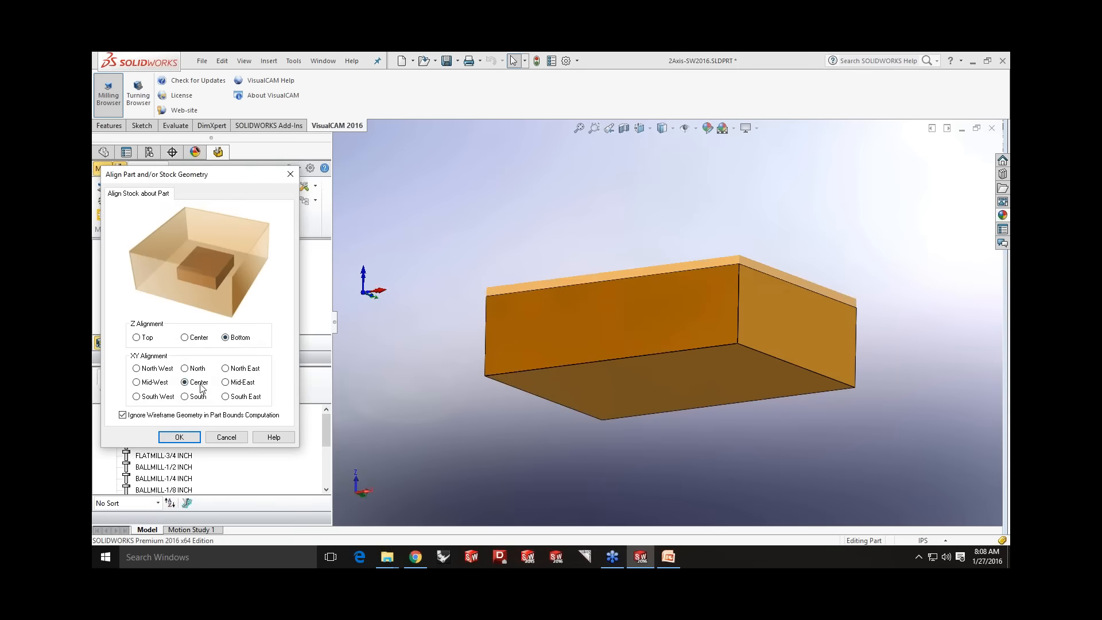
left_click(179, 437)
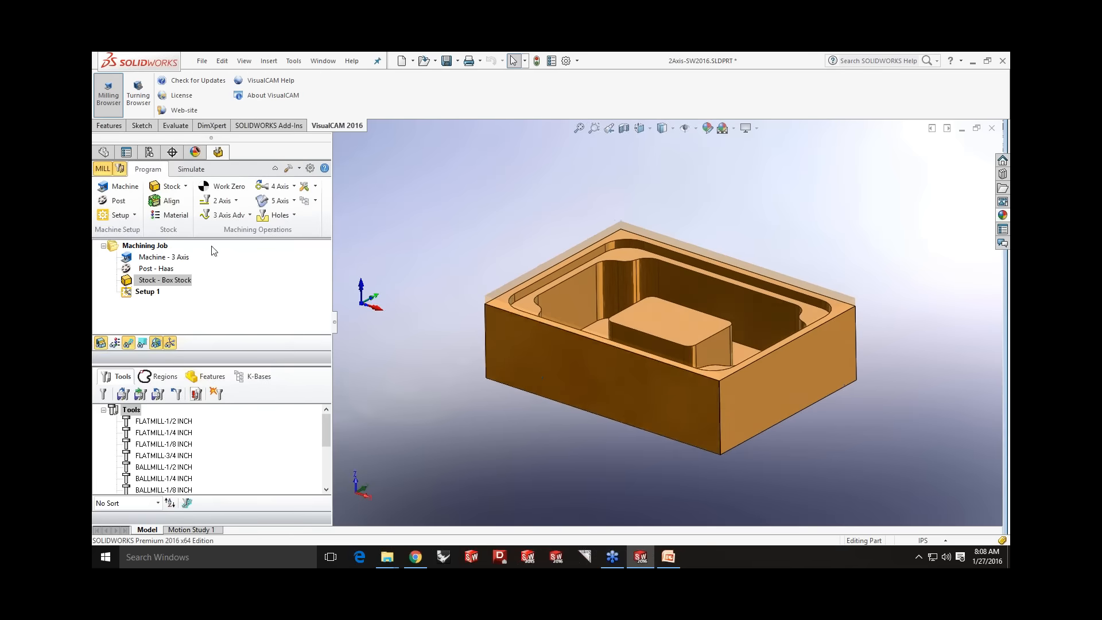
- Assign ALUMINUM - 6061 from FeedsSpeedsDataINCH.xml as the stock material and turn on the material texture display
left_click(170, 217)
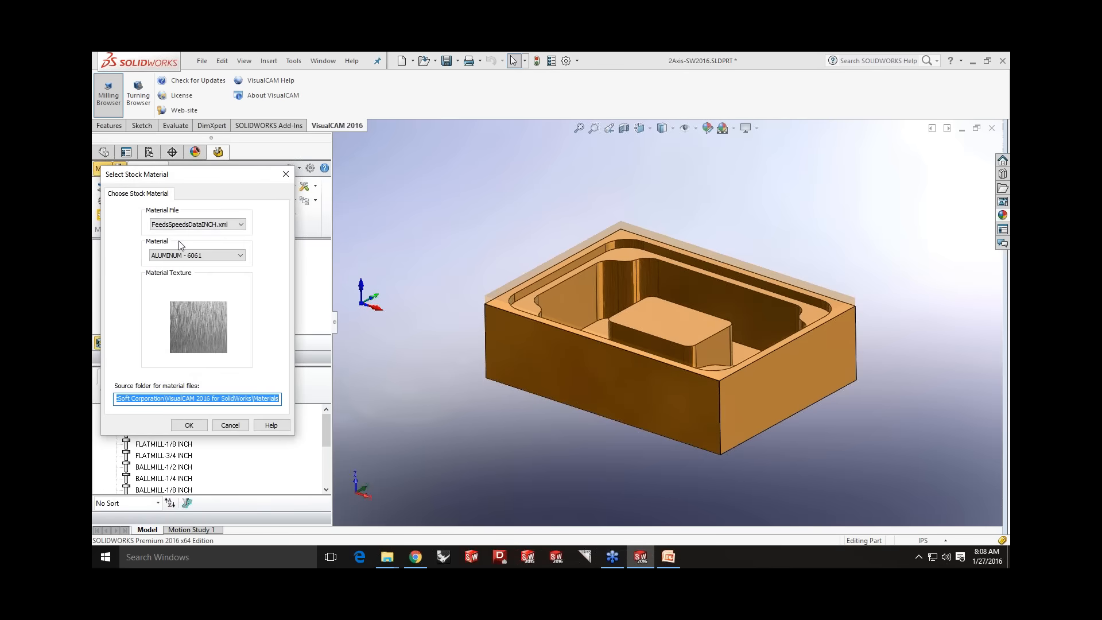
left_click(226, 256)
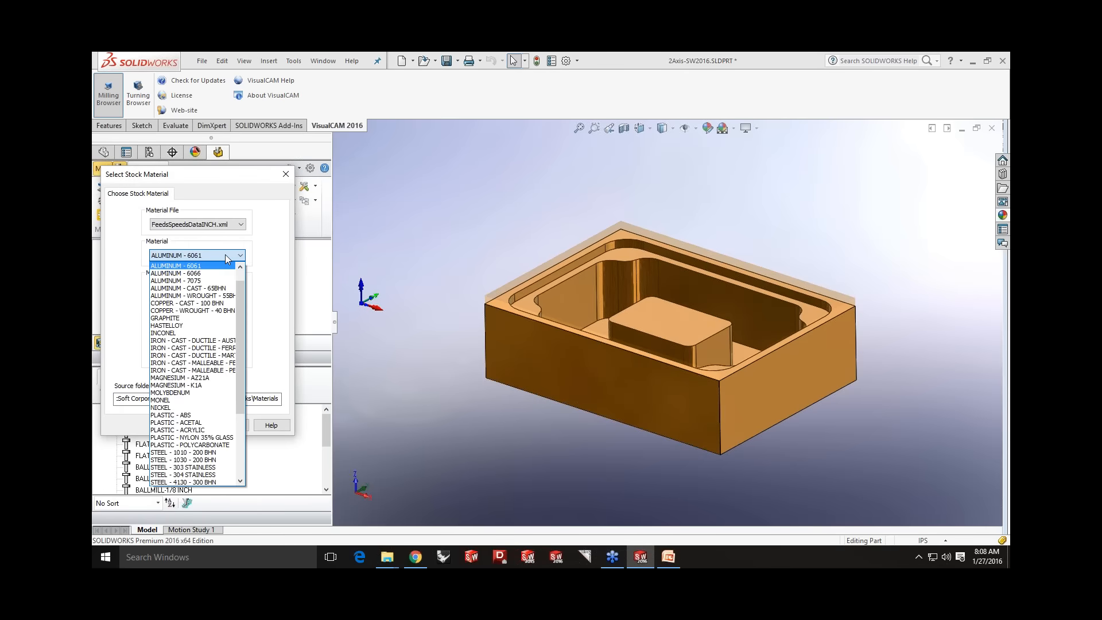
left_click(226, 257)
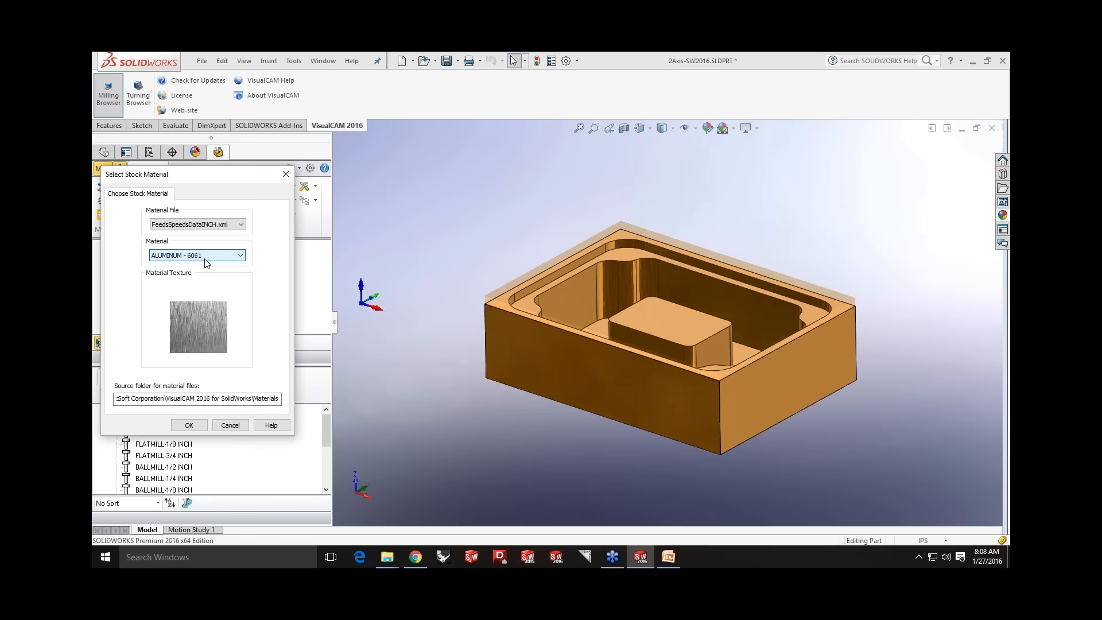
left_click(189, 425)
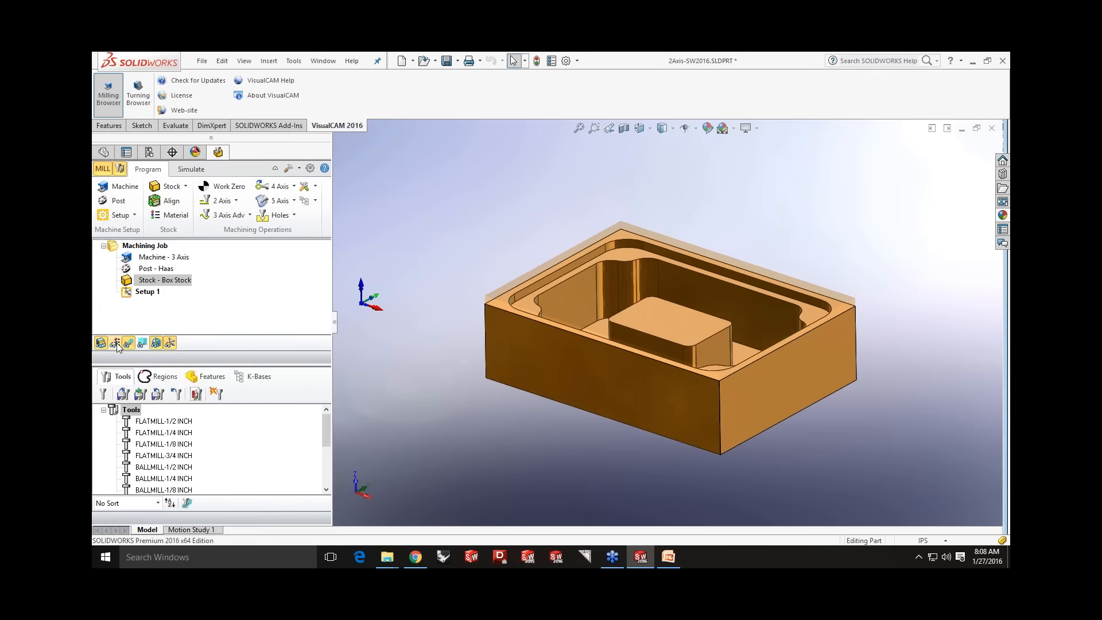
left_click(115, 344)
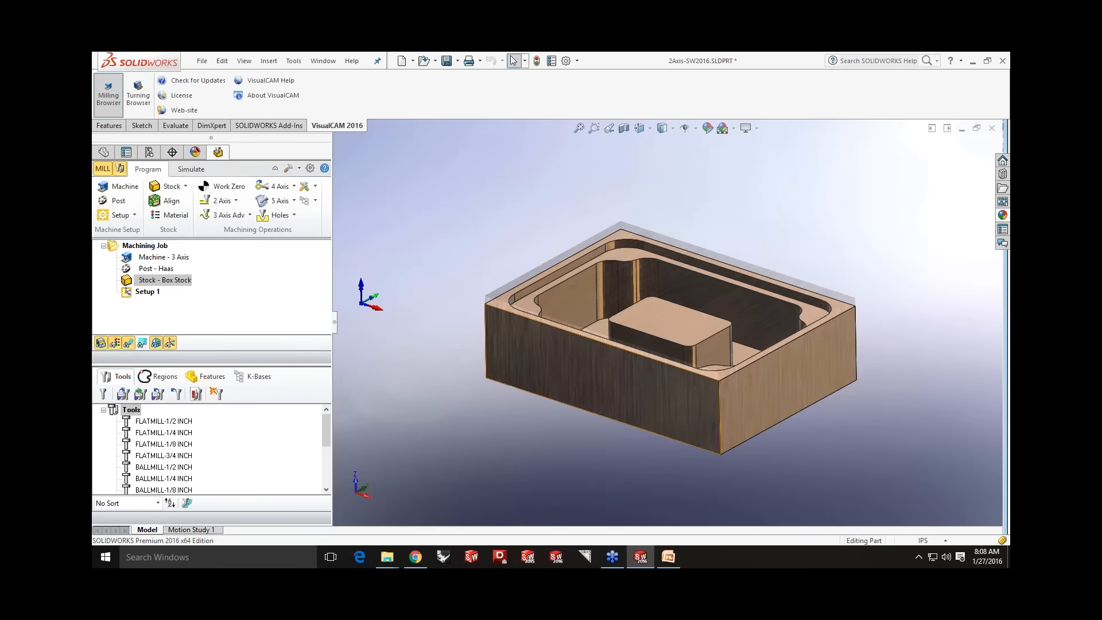
- Preview the textured stock block in the simulation view and return to the programming view
left_click(191, 171)
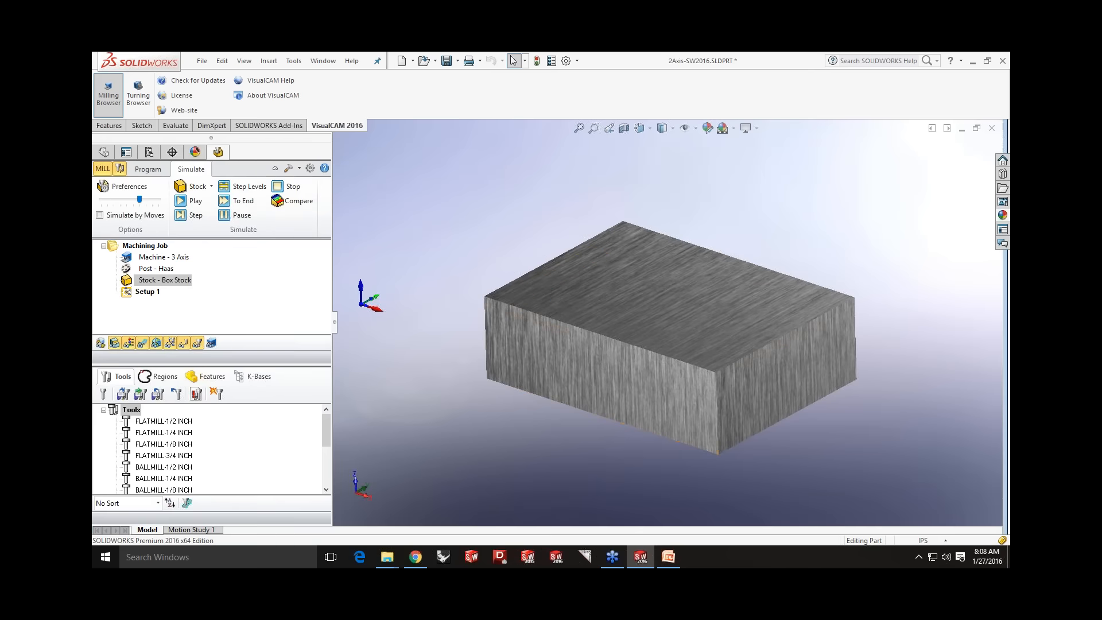
left_click(141, 170)
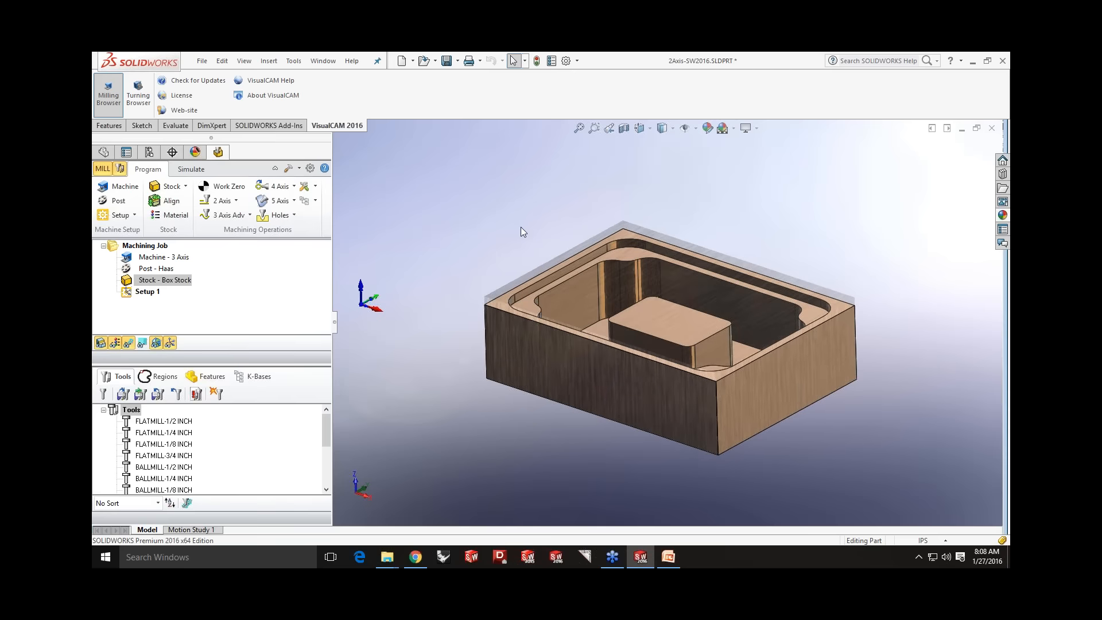
scroll(500, 230, "up", 1)
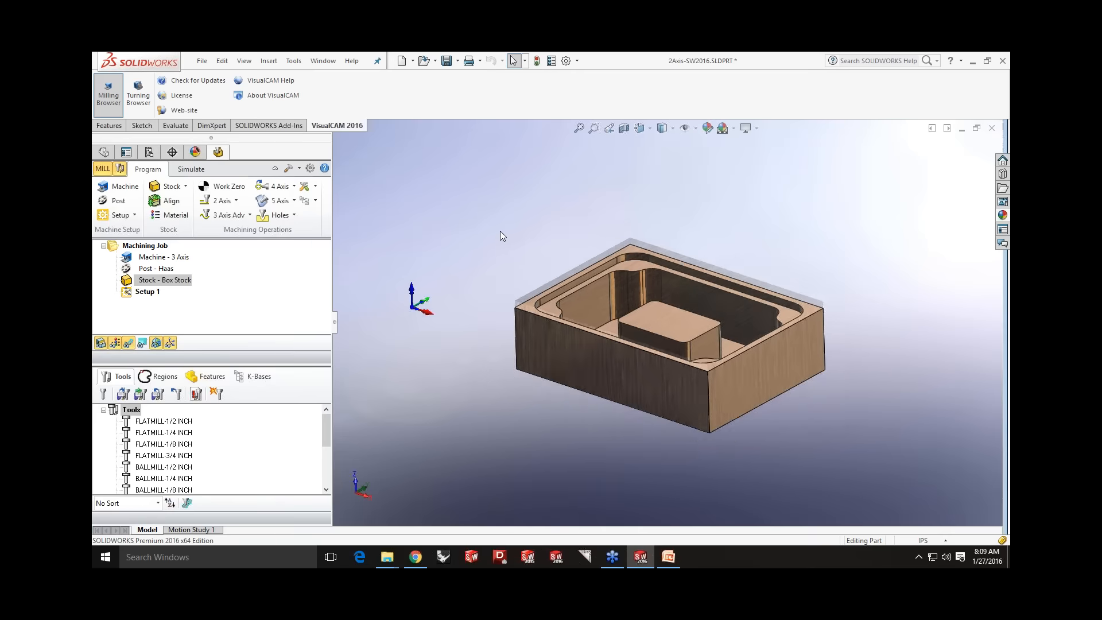
scroll(690, 352, "down", 1)
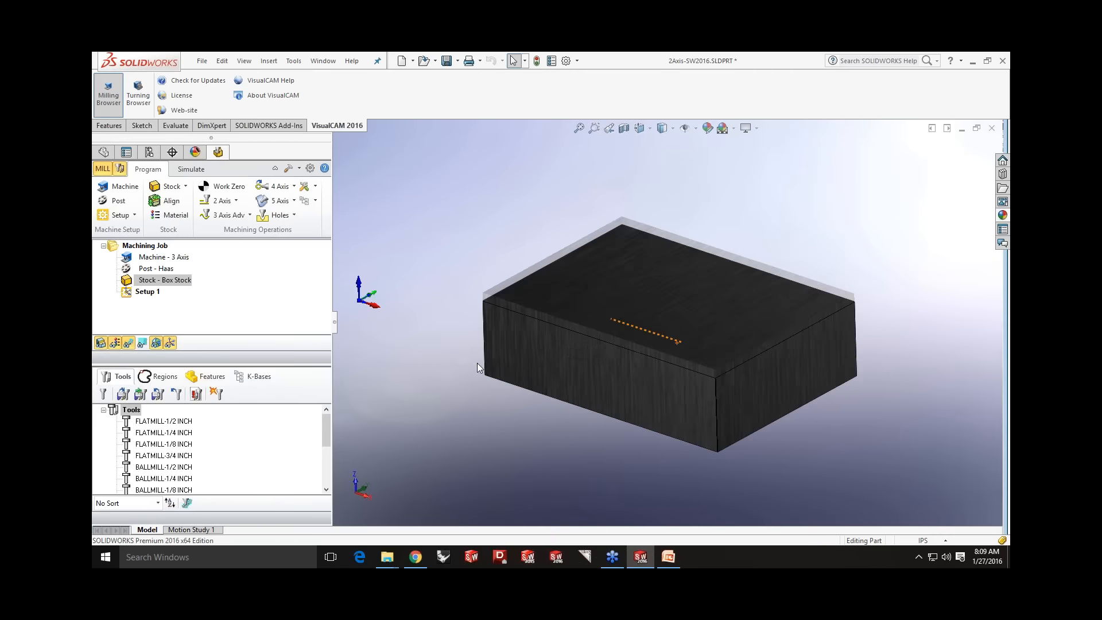
scroll(486, 371, "up", 1)
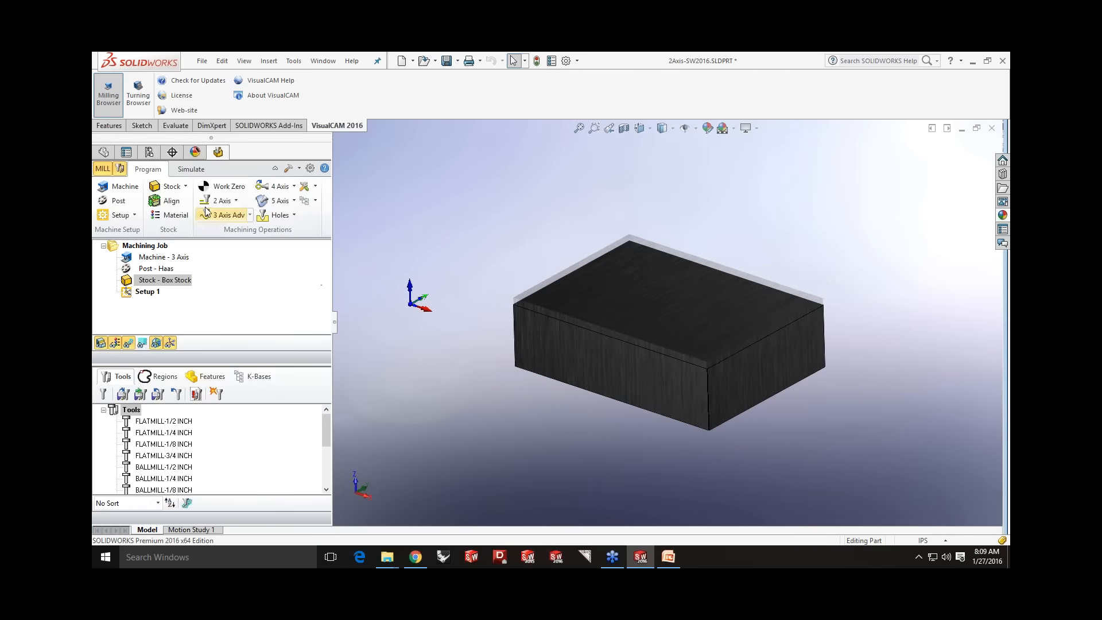
left_click(191, 169)
left_click(151, 169)
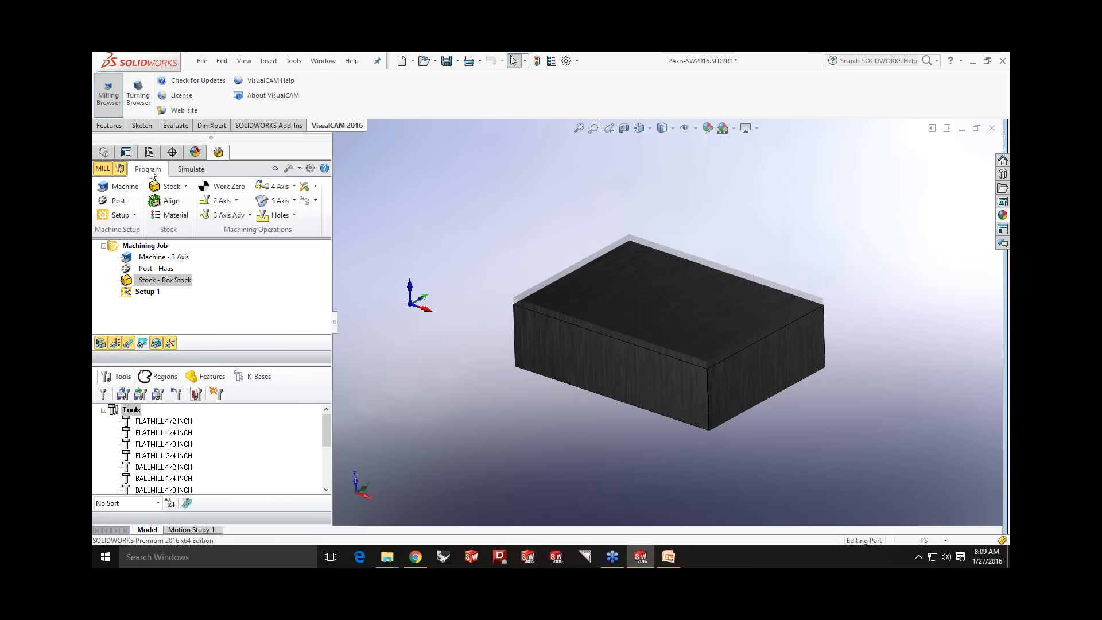
- Generate a work zero on the stock box at Highest Z and the South West corner, with Output Work Offset enabled
left_click(219, 188)
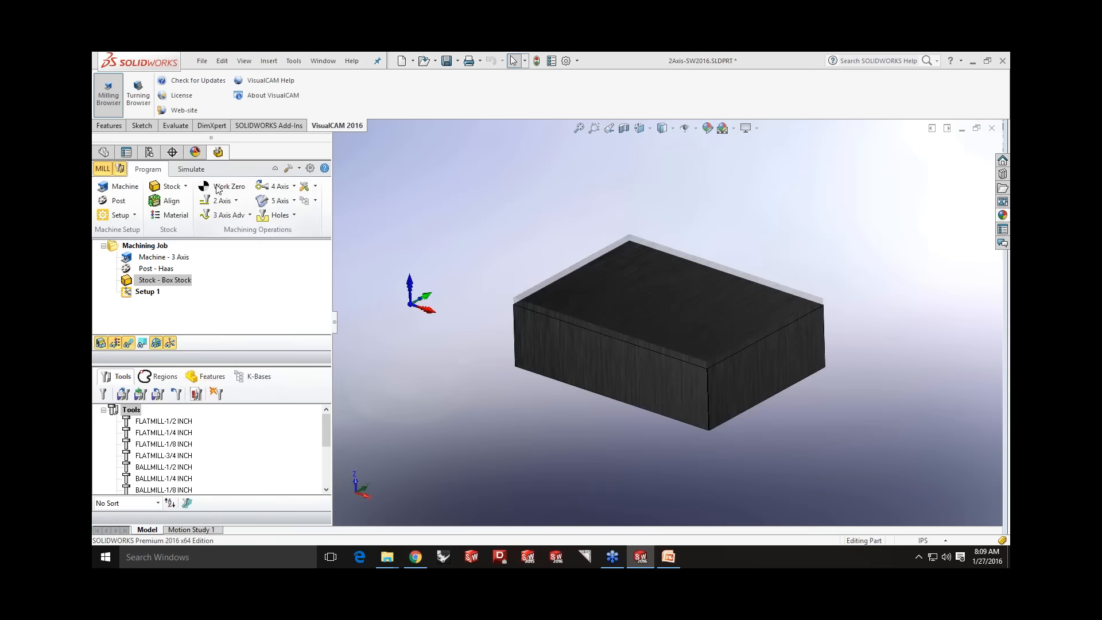
left_click(199, 320)
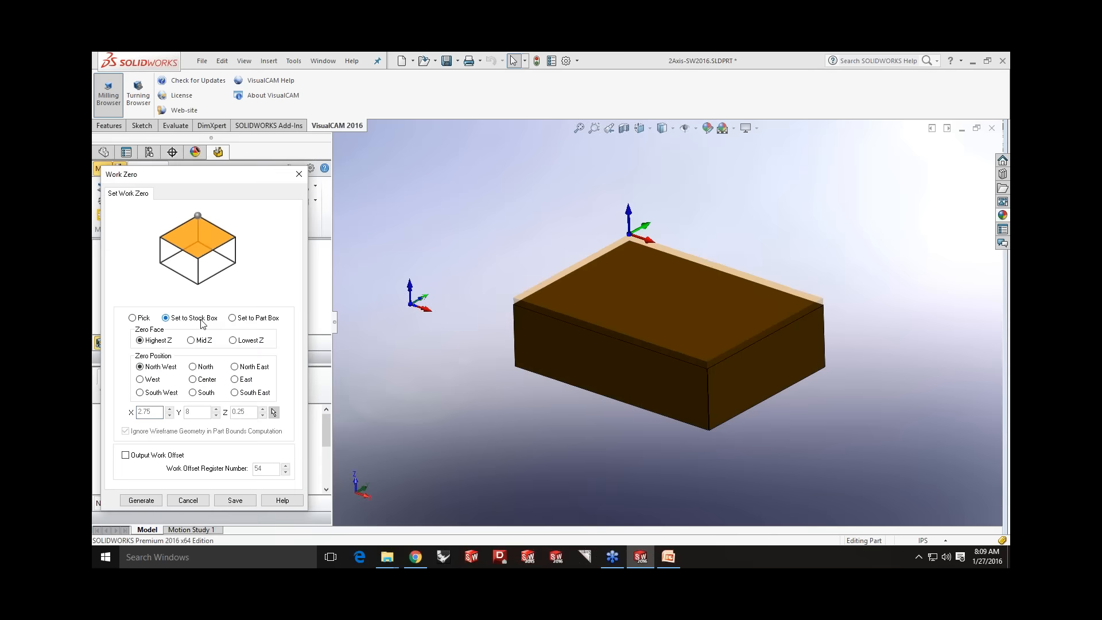
left_click(167, 393)
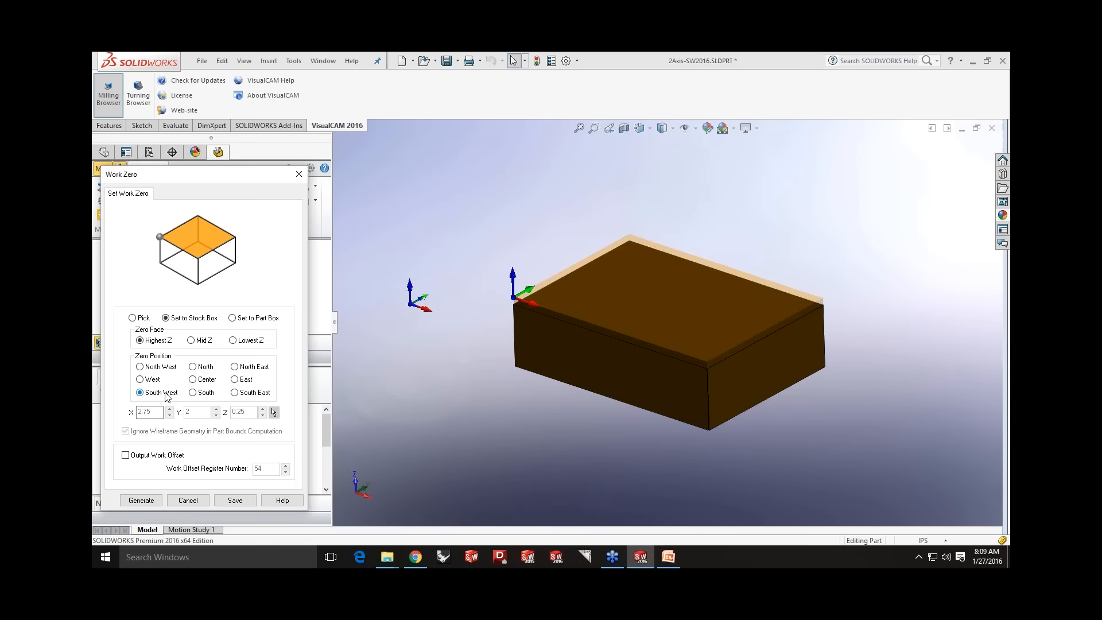
left_click(155, 456)
left_click(155, 502)
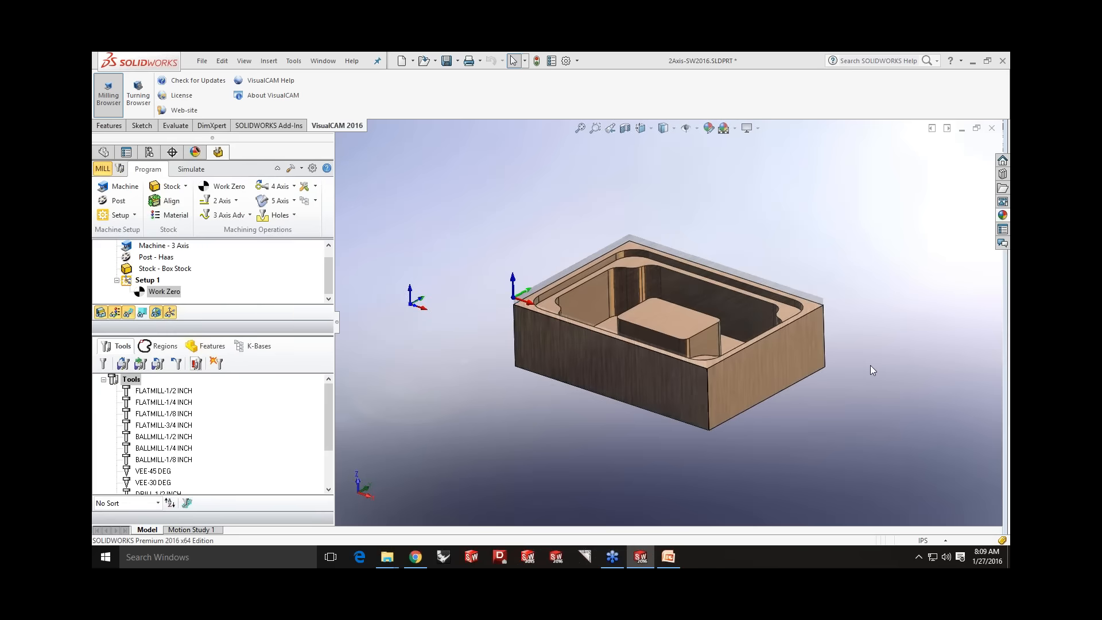
- Enlarge the machining job tree to show all its entries and examine the work zero on the stock corner
scroll(683, 340, "down", 2)
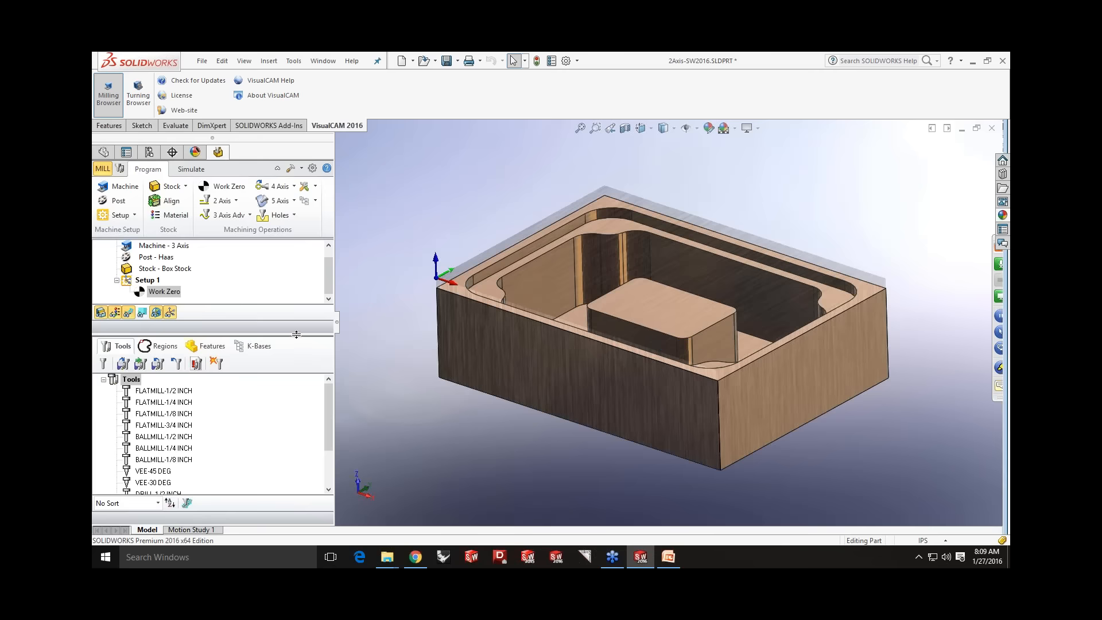
left_click_drag(295, 334, 291, 363)
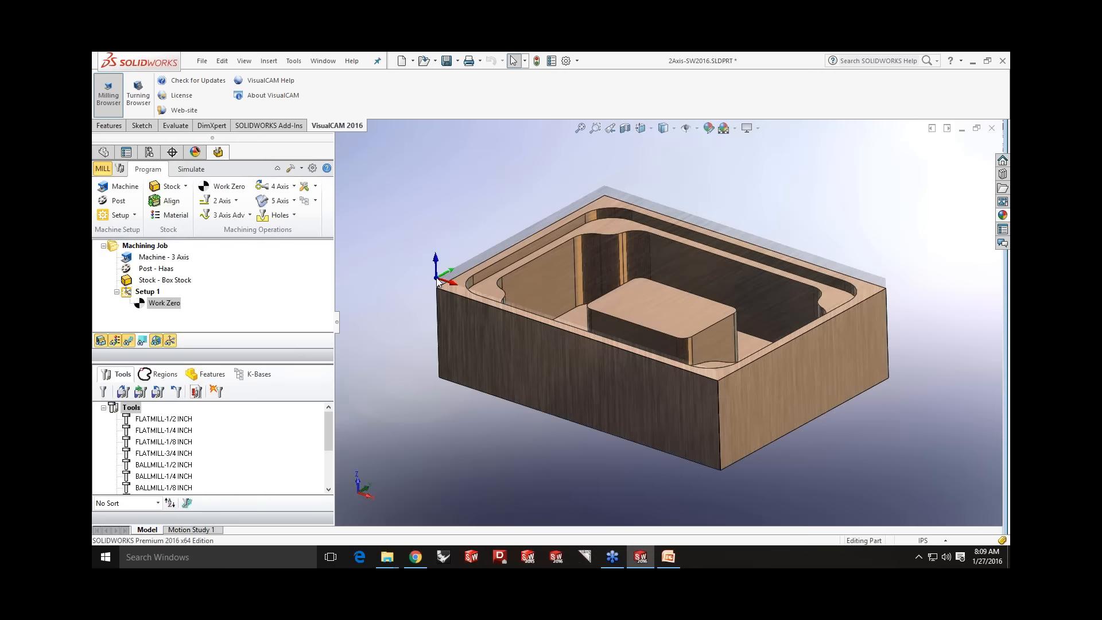
scroll(438, 279, "up", 1)
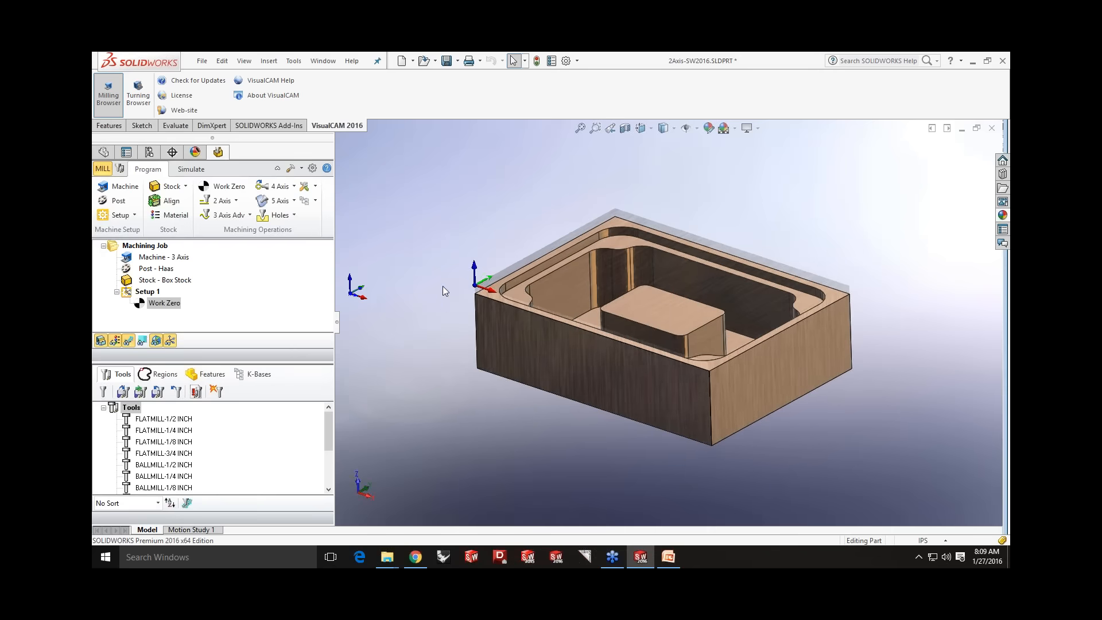
middle_click_drag(437, 307, 436, 301)
key("Escape")
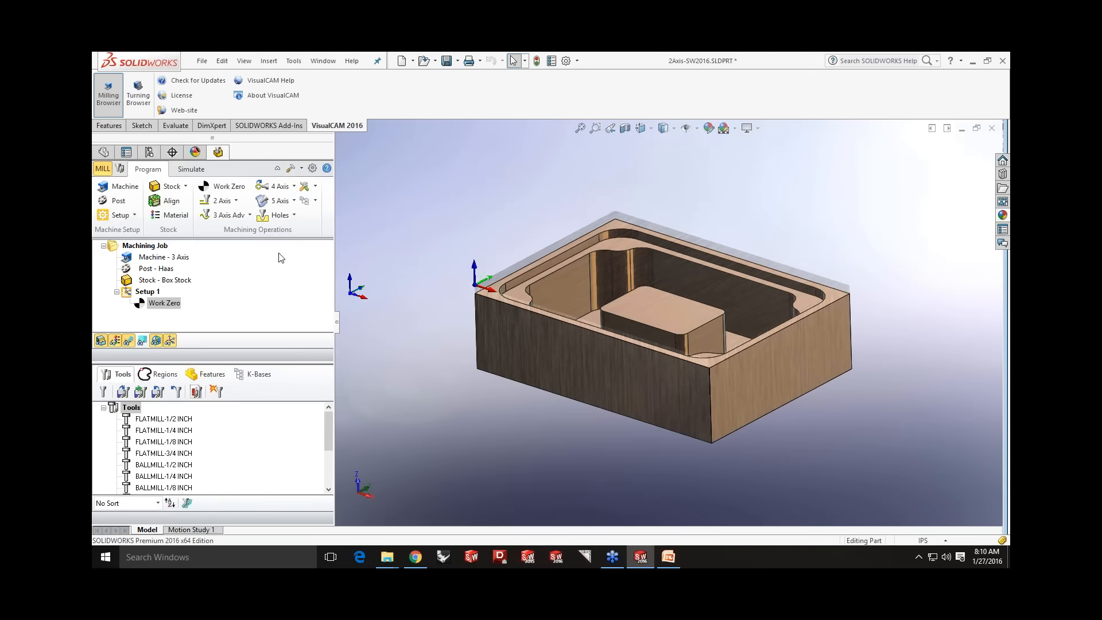
- Start a 2 1/2 Axis Facing operation and select the outer edge loop of the part's top face as its machining region
left_click(236, 200)
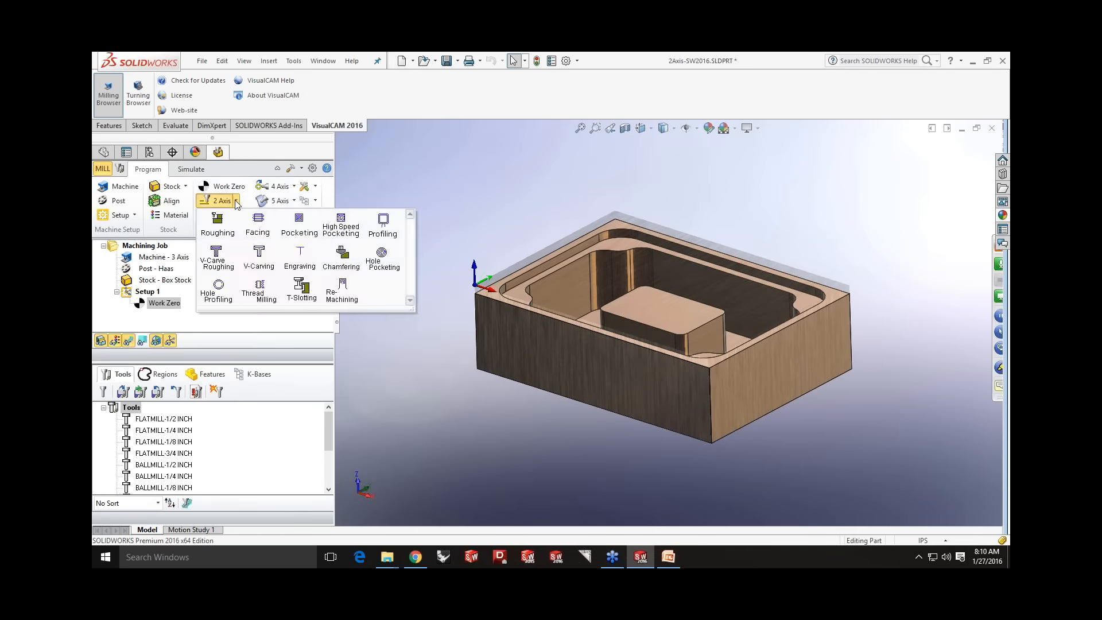
left_click(259, 232)
left_click_drag(254, 175, 260, 112)
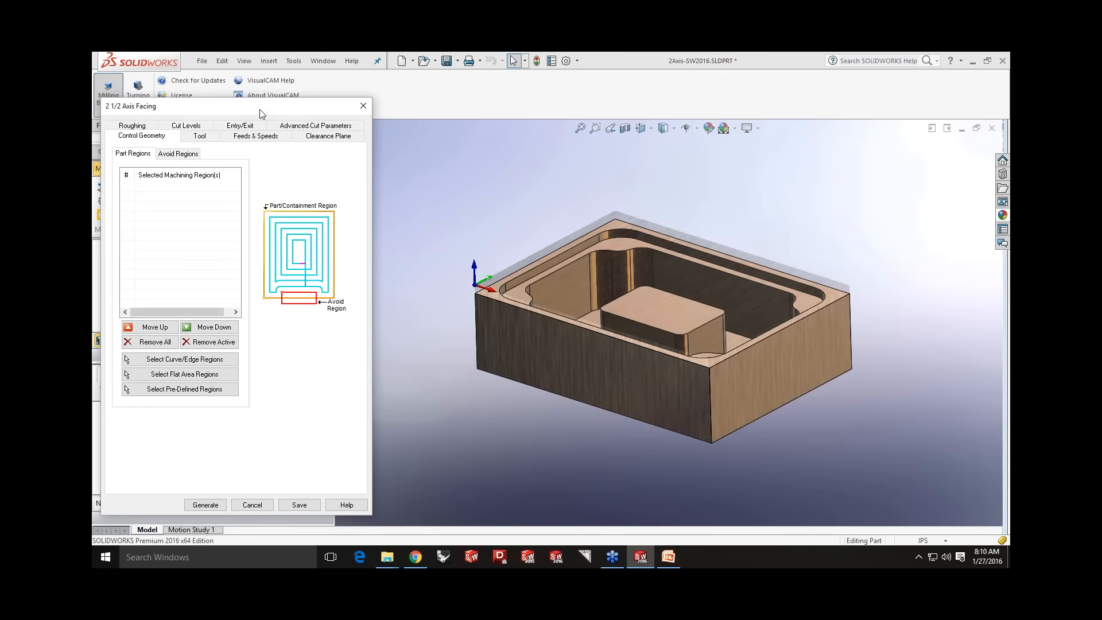
left_click(177, 360)
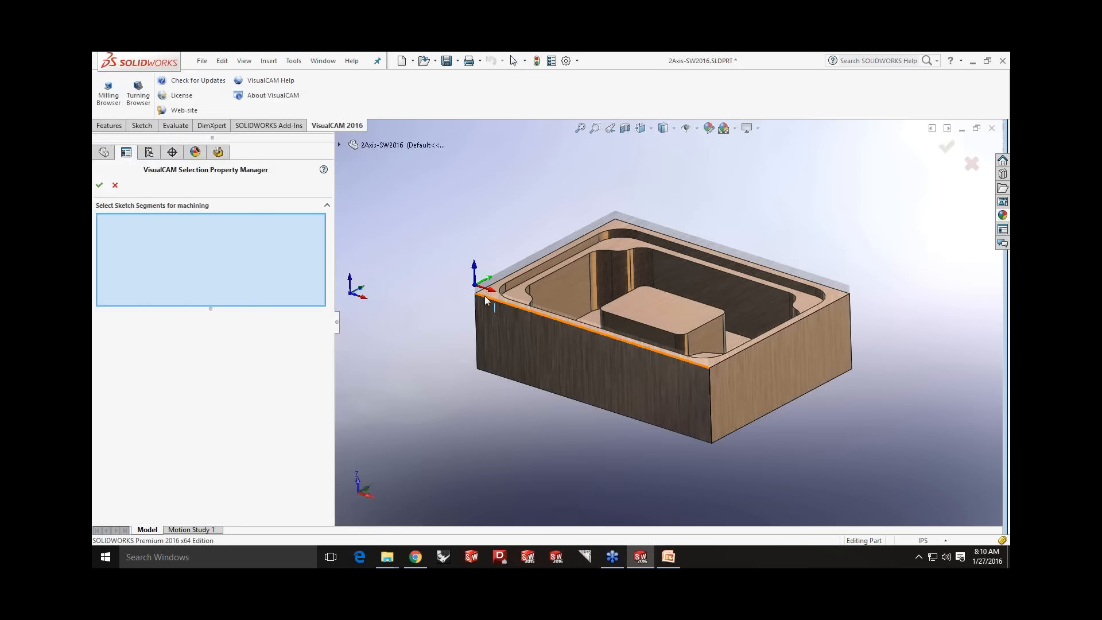
right_click(485, 298)
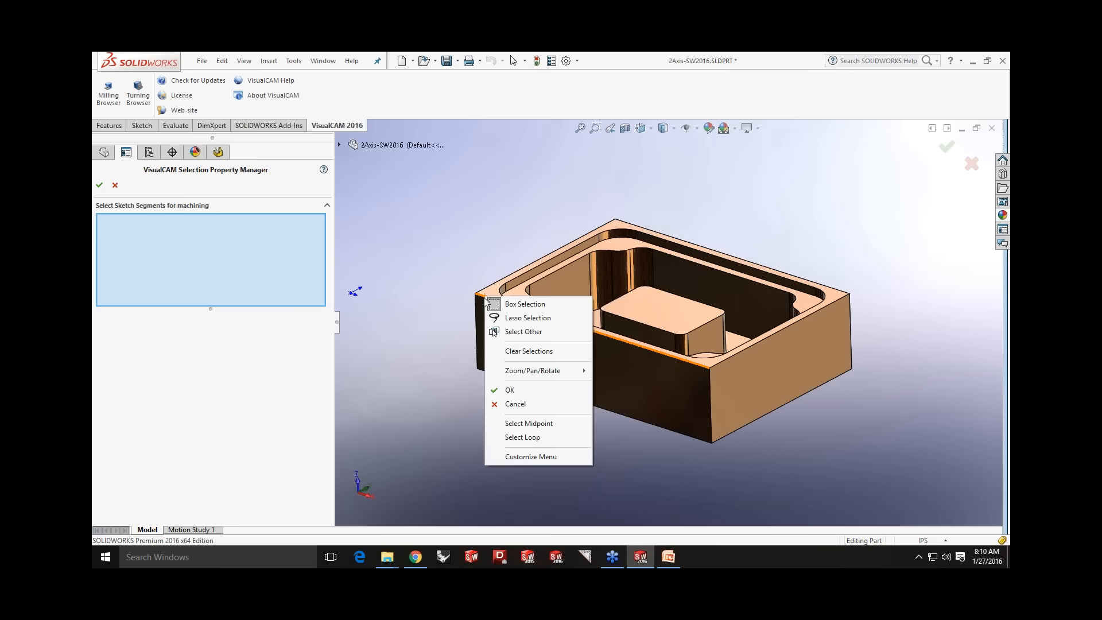
left_click(529, 438)
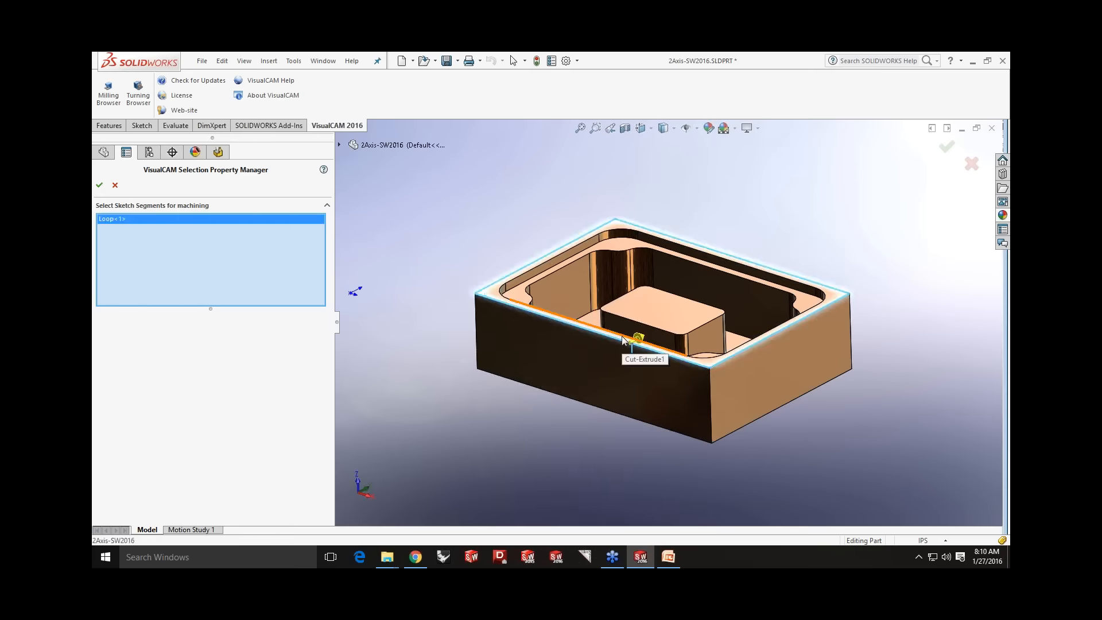
left_click(100, 185)
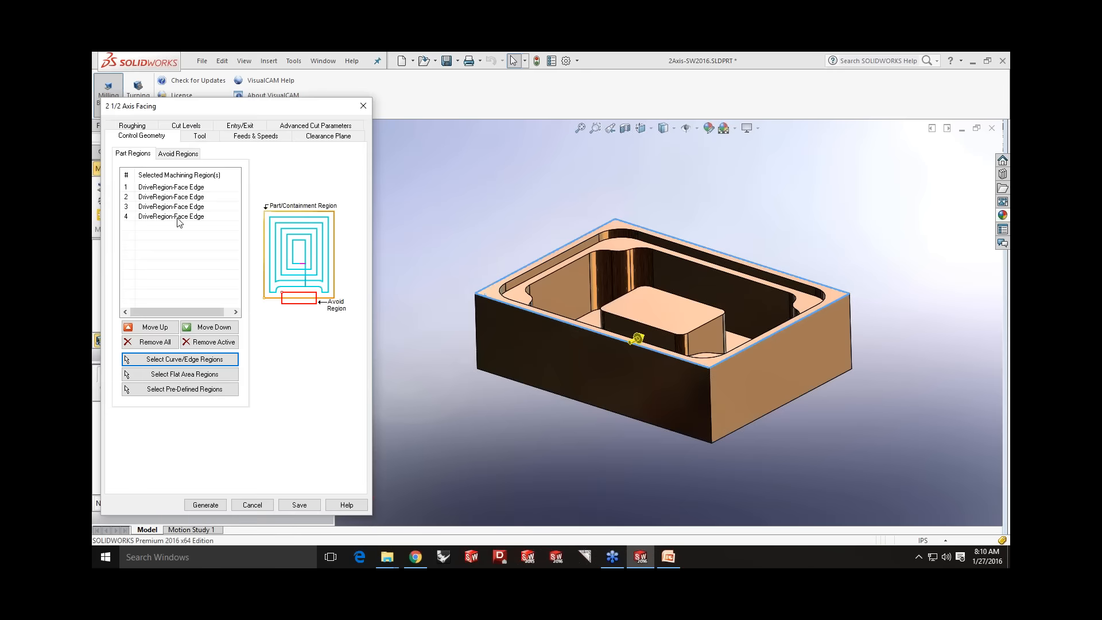
left_click(477, 213)
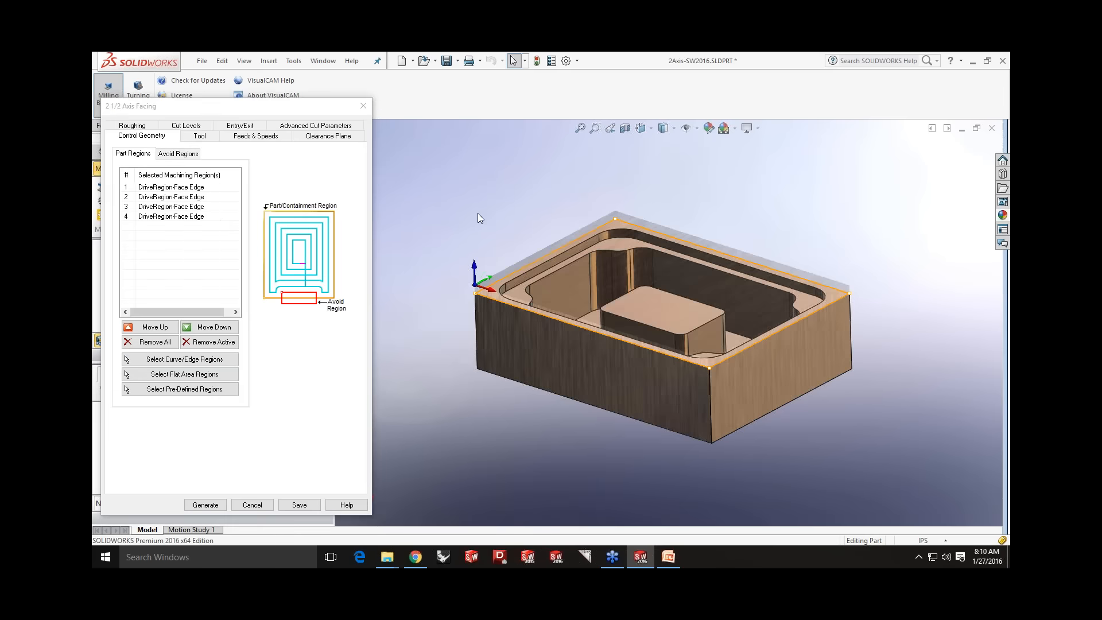
- Assign the FACEMILL-2 INCH tool to the facing operation and open its definition to review the holder and cutter dimensions
left_click(199, 137)
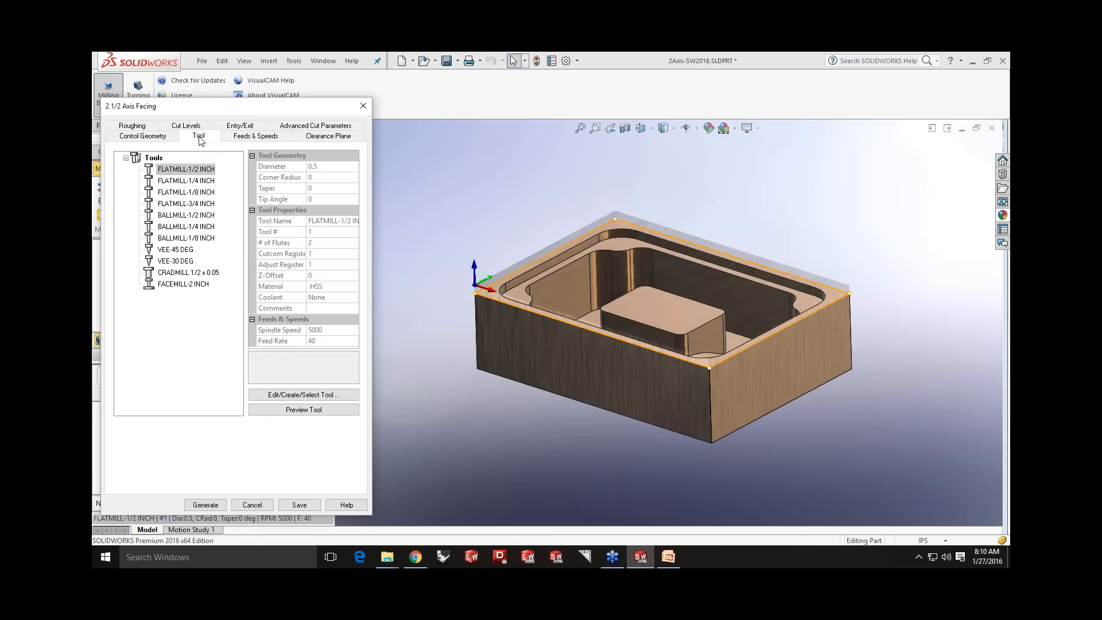
left_click(165, 285)
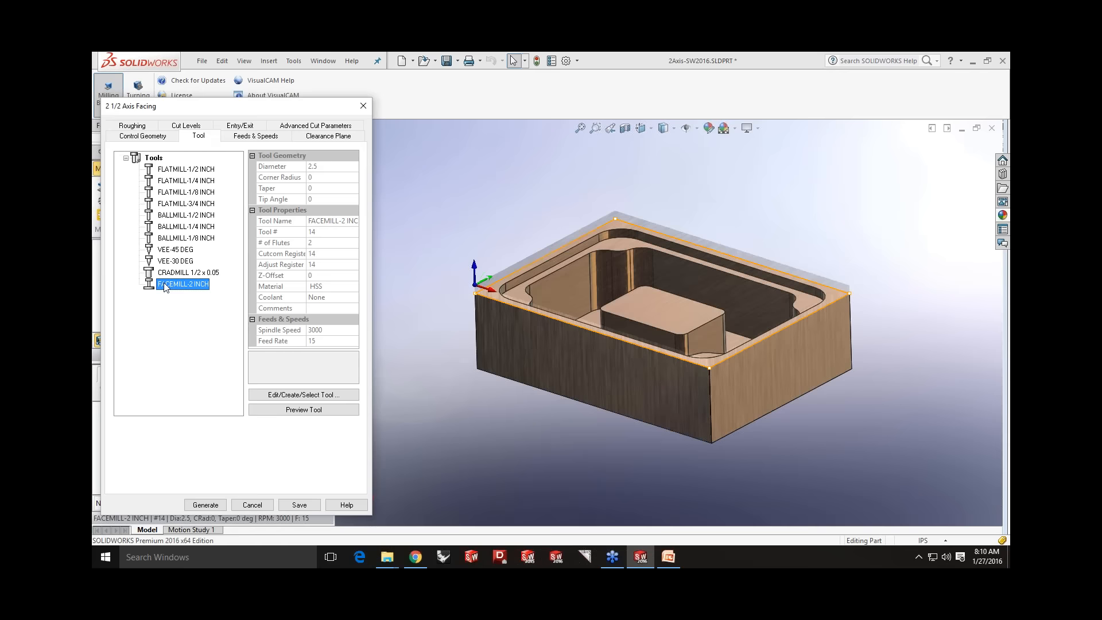
left_click(274, 394)
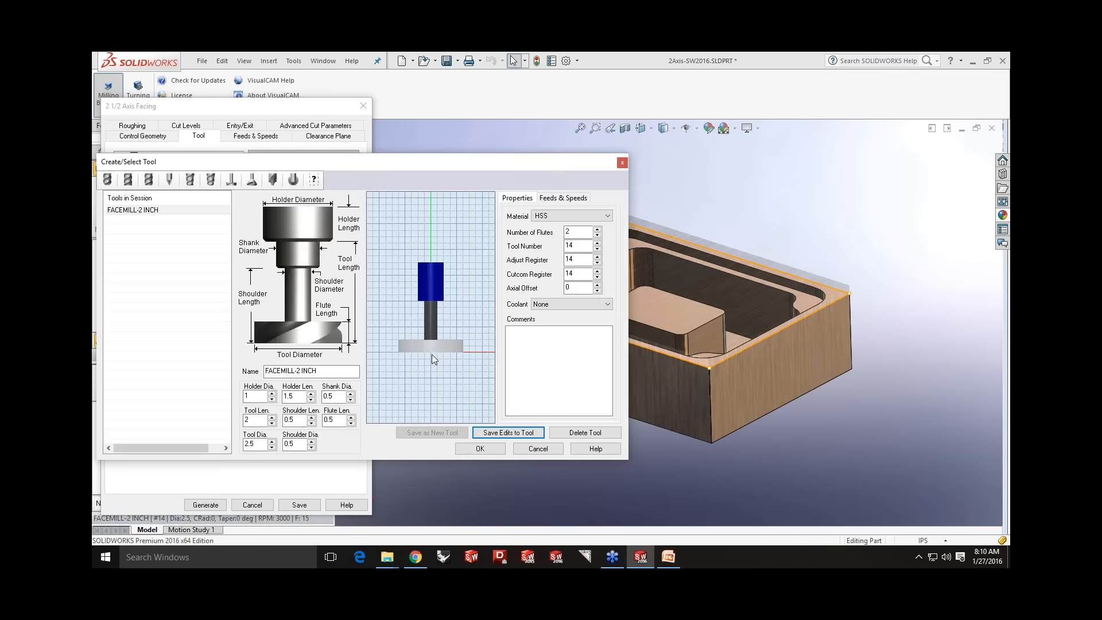
left_click_drag(273, 169, 364, 167)
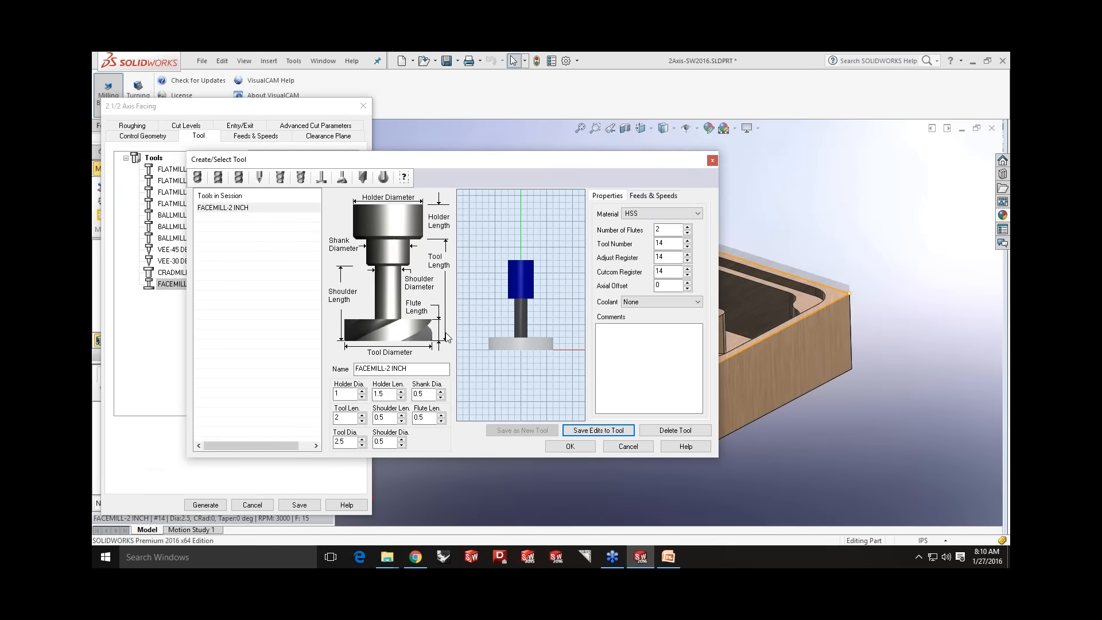
left_click(393, 441)
- Review the face mill's feeds and speeds and the material-based feed table without loading it, and close the tool definition
left_click(654, 196)
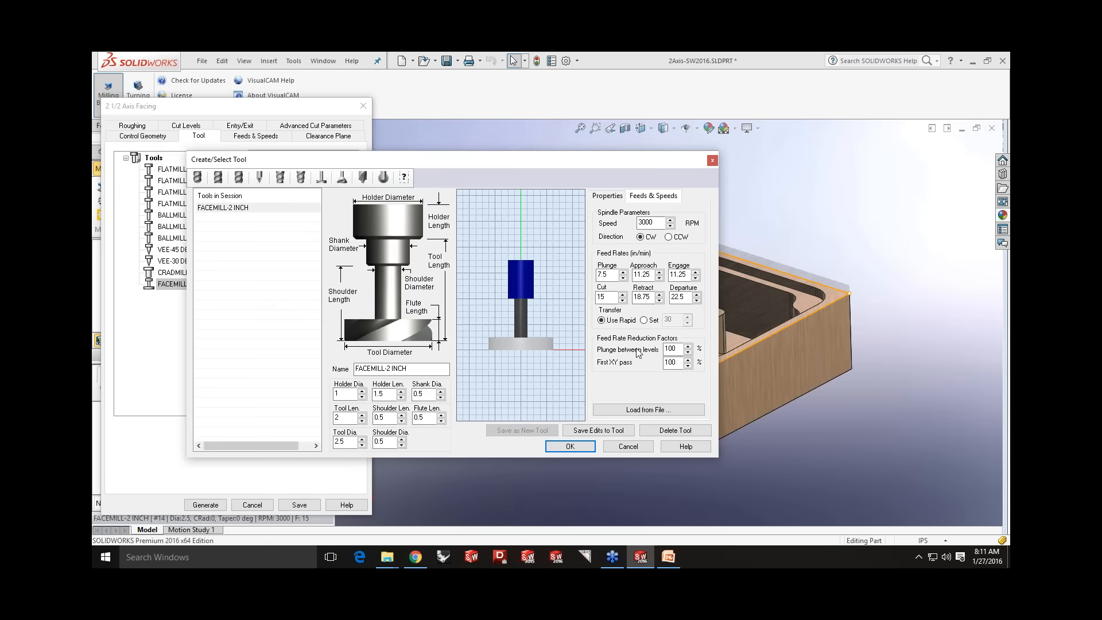
left_click(624, 411)
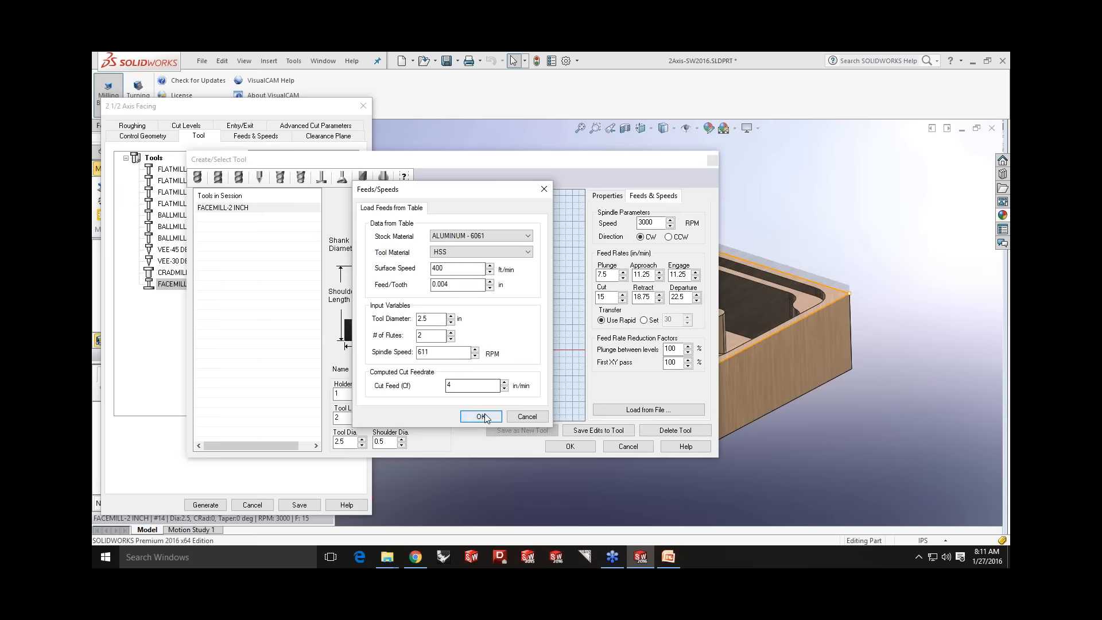
left_click(523, 418)
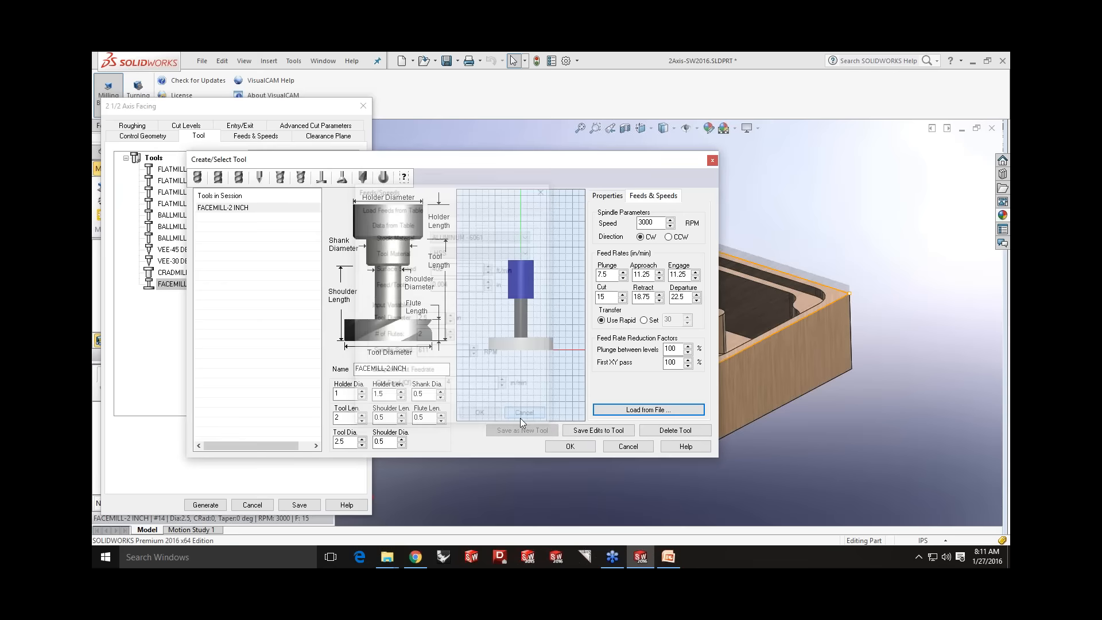
left_click(568, 446)
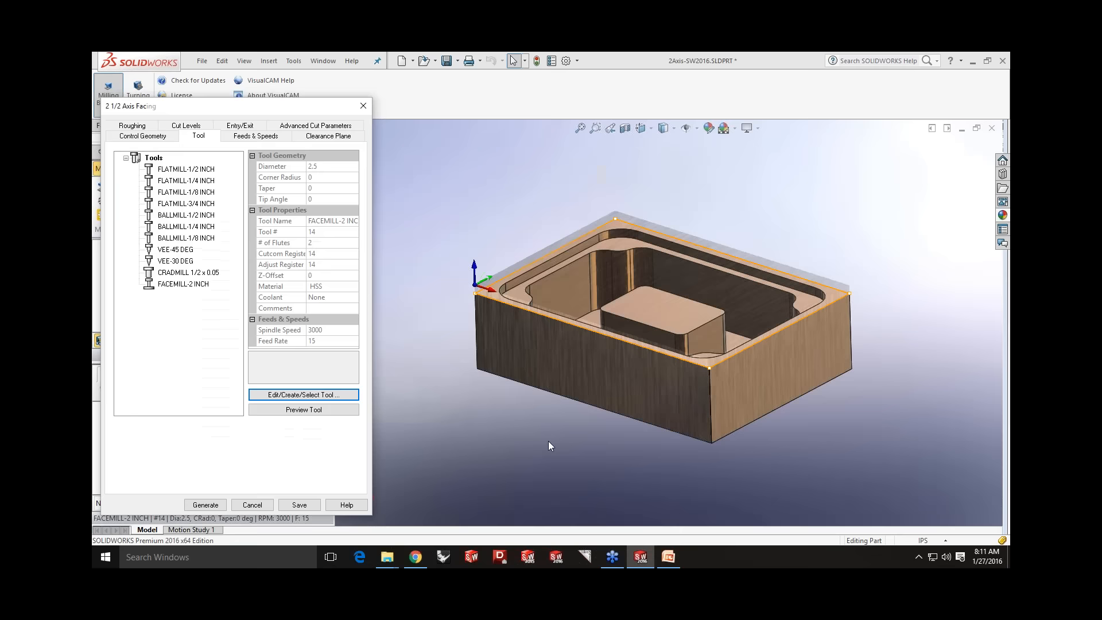
- Review the facing operation's feeds and speeds and examine its automatic clearance plane above the part
left_click(253, 136)
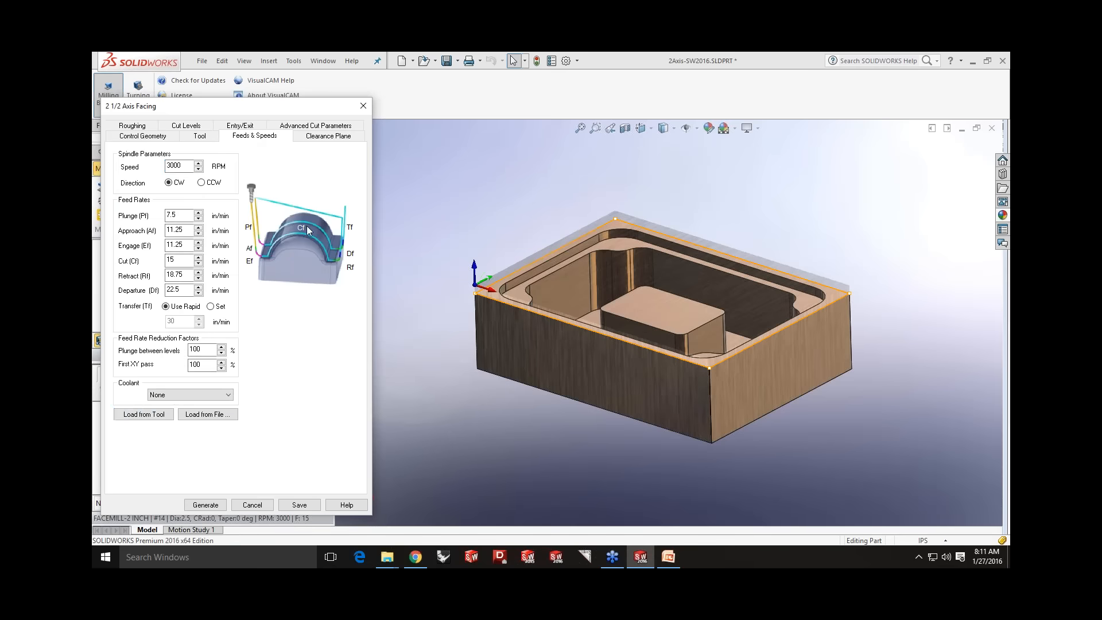
left_click(322, 137)
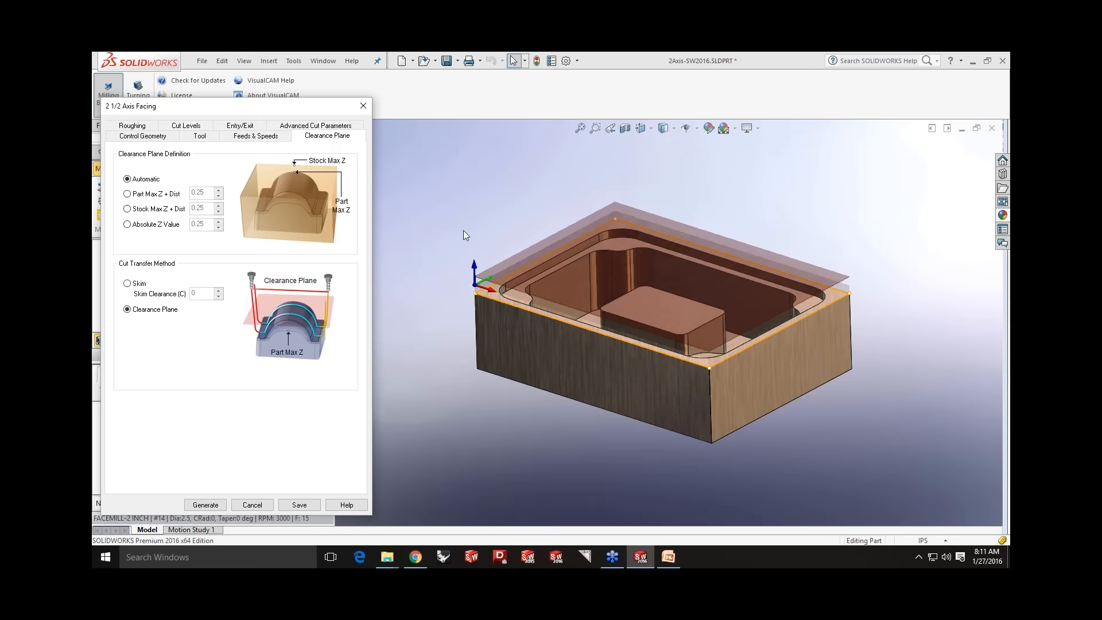
middle_click_drag(464, 229, 460, 219)
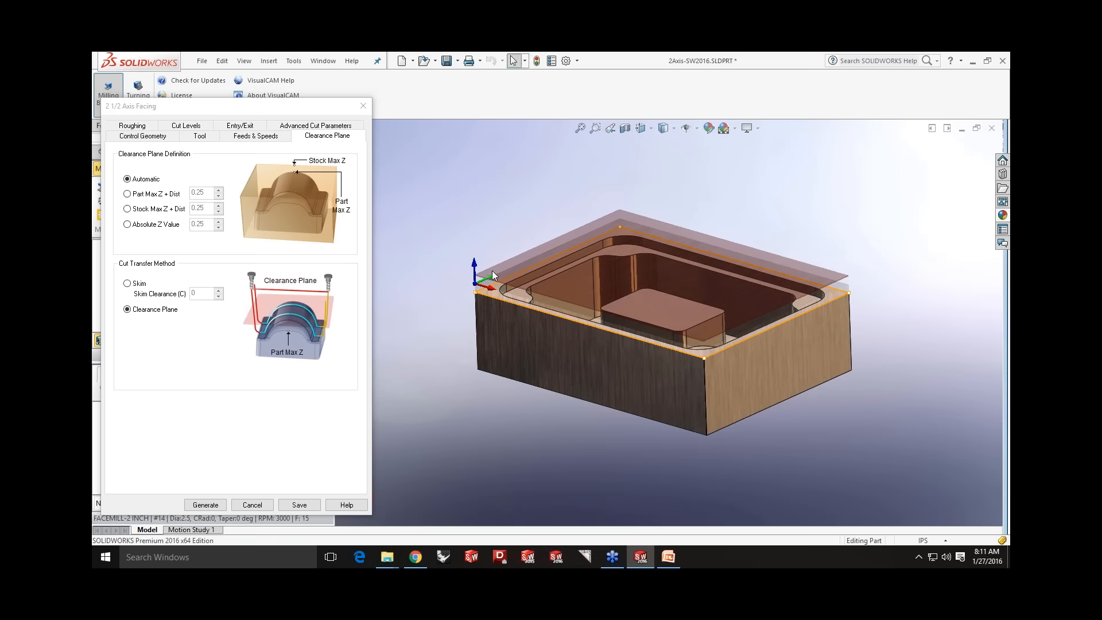
middle_click_drag(477, 269, 456, 256)
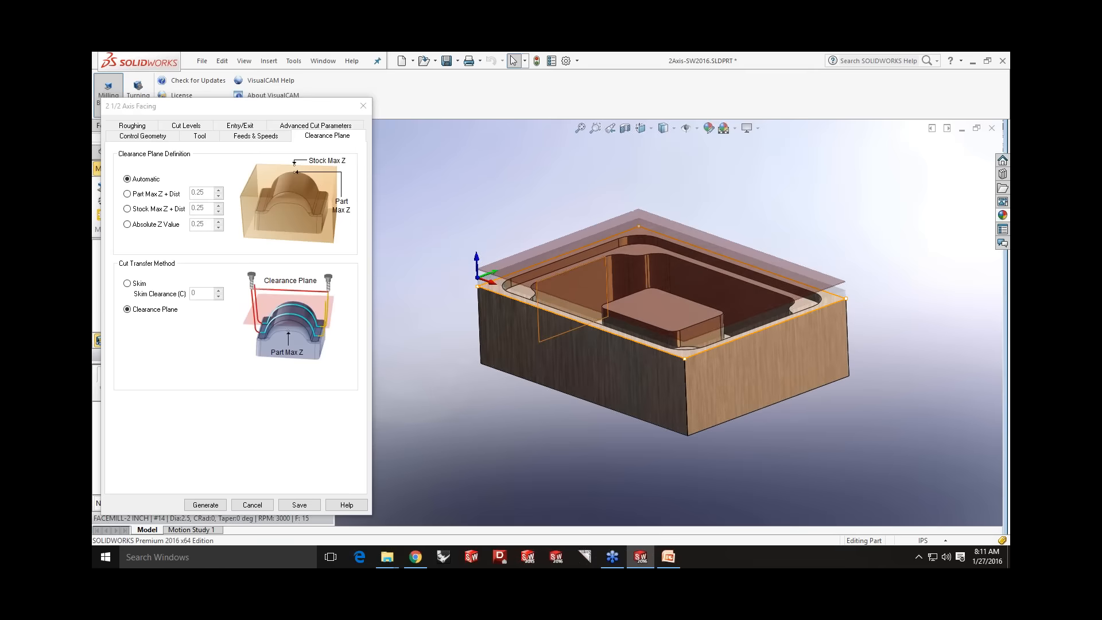
- Set the facing operation's roughing stepover distance to 40% of the tool diameter
left_click(140, 127)
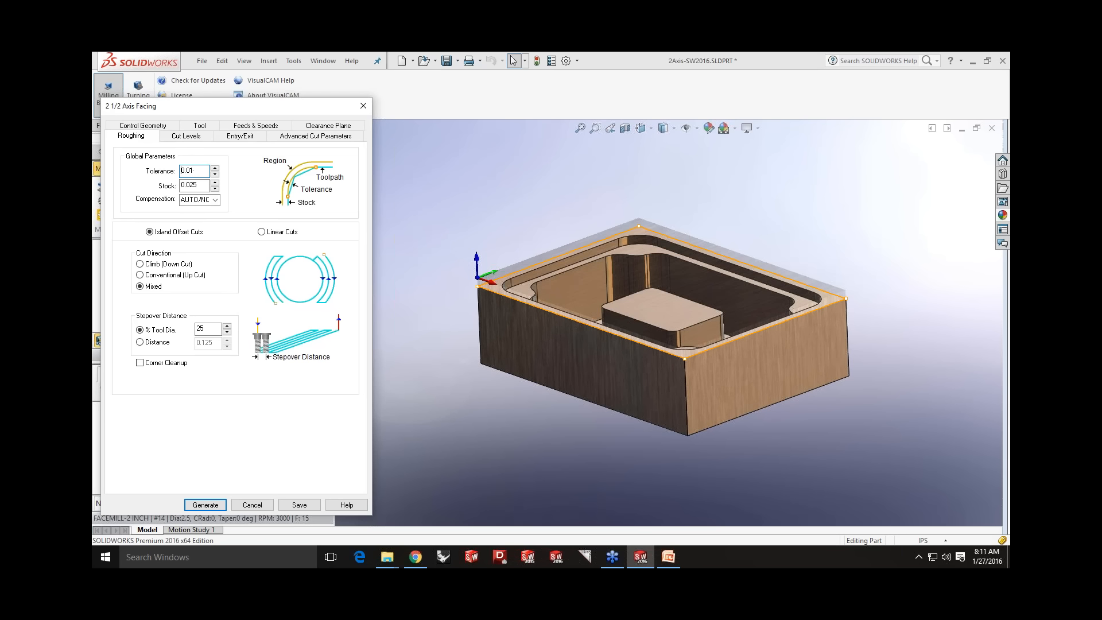
left_click(191, 186)
left_click_drag(211, 329, 184, 328)
type("40")
- Define the facing cut levels from a picked top of 0, roughing down to Z levels -0.125 and -0.25
left_click(186, 136)
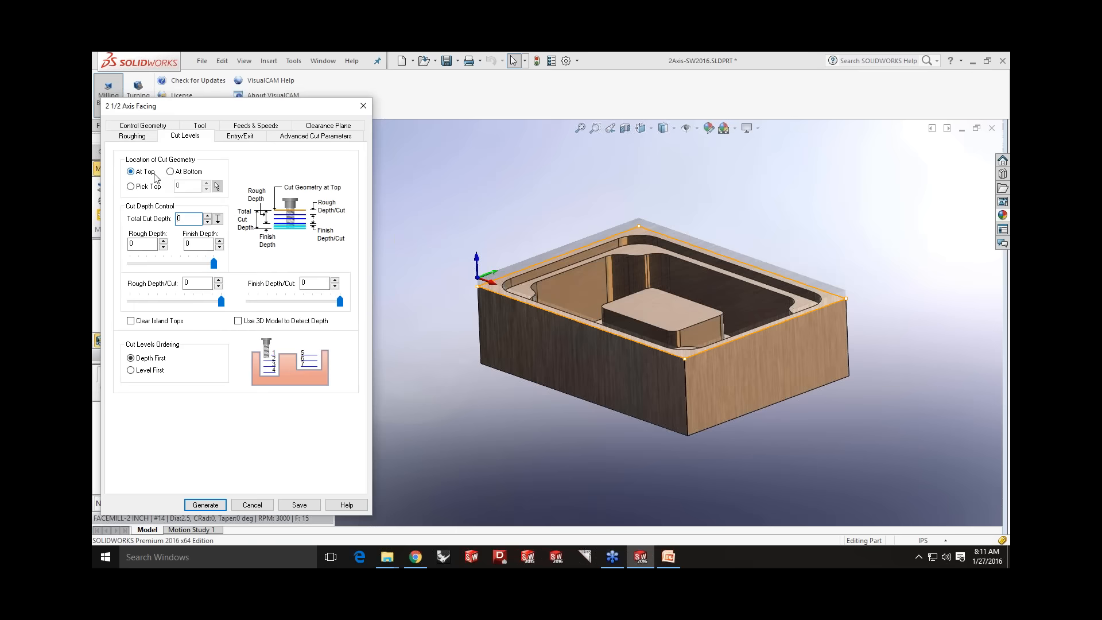
left_click(143, 188)
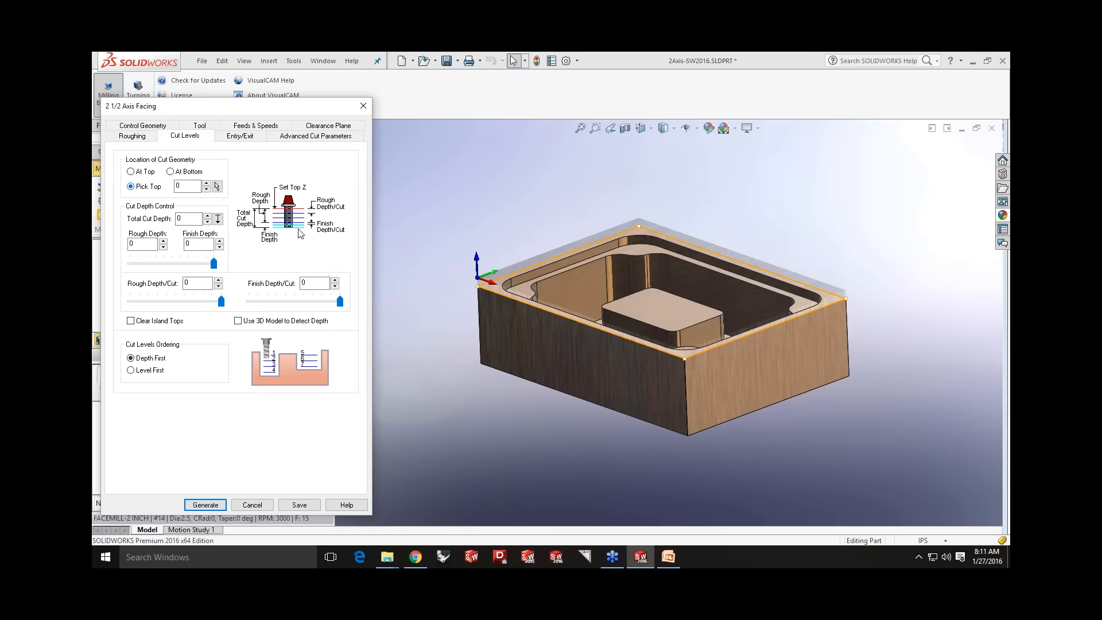
left_click(191, 220)
left_click(148, 242)
left_click(205, 283)
left_click_drag(221, 302, 180, 305)
- Check the facing operation's entry and exit motions, leaving both at None, and generate the toolpath
left_click(235, 141)
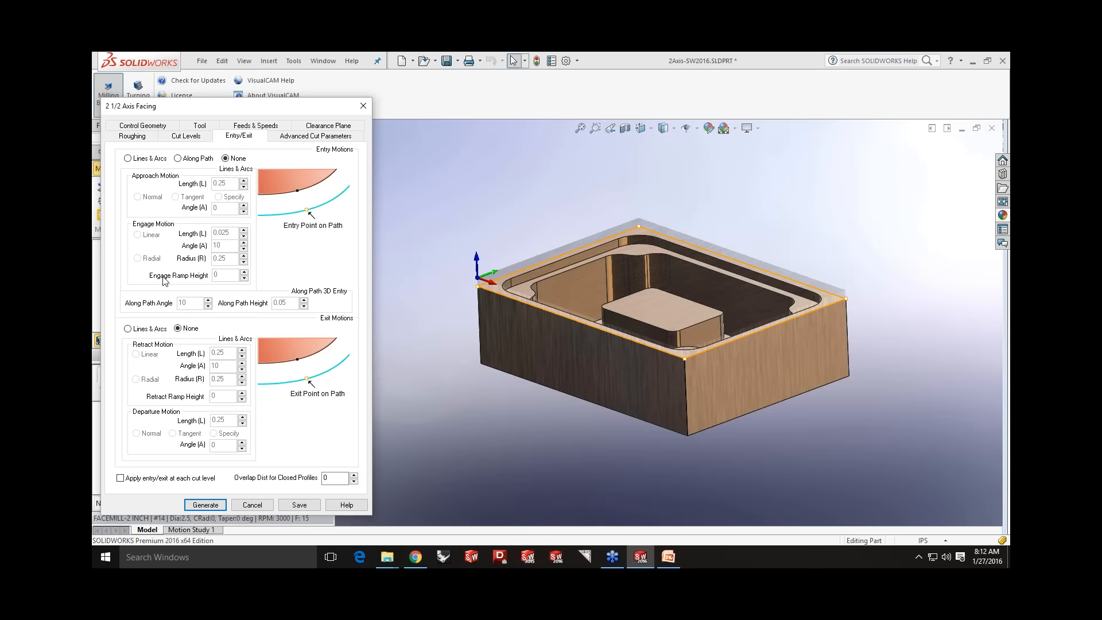
left_click(200, 504)
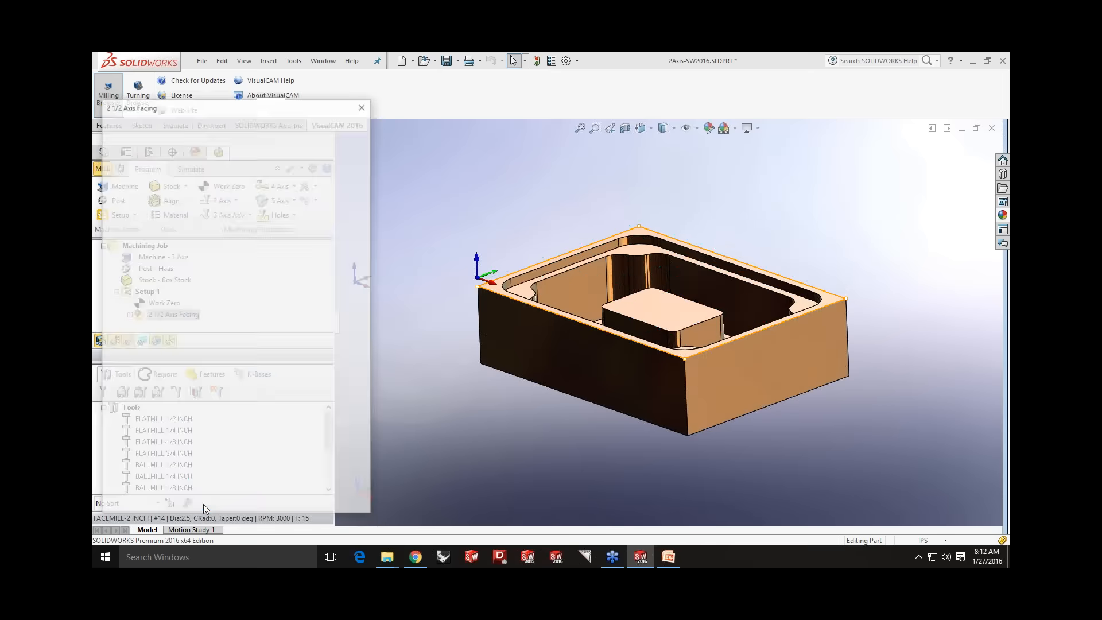
middle_click_drag(453, 418, 455, 424)
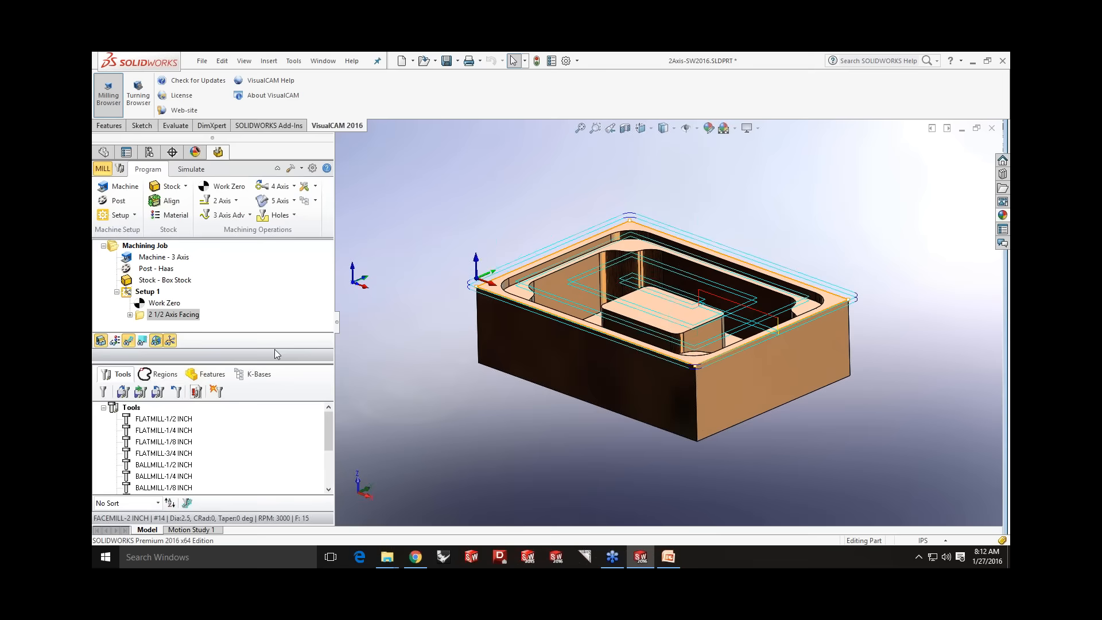
- Examine the facing toolpath one Z level at a time and restore the display of all levels
left_click(138, 342)
left_click(138, 342)
left_click(141, 341)
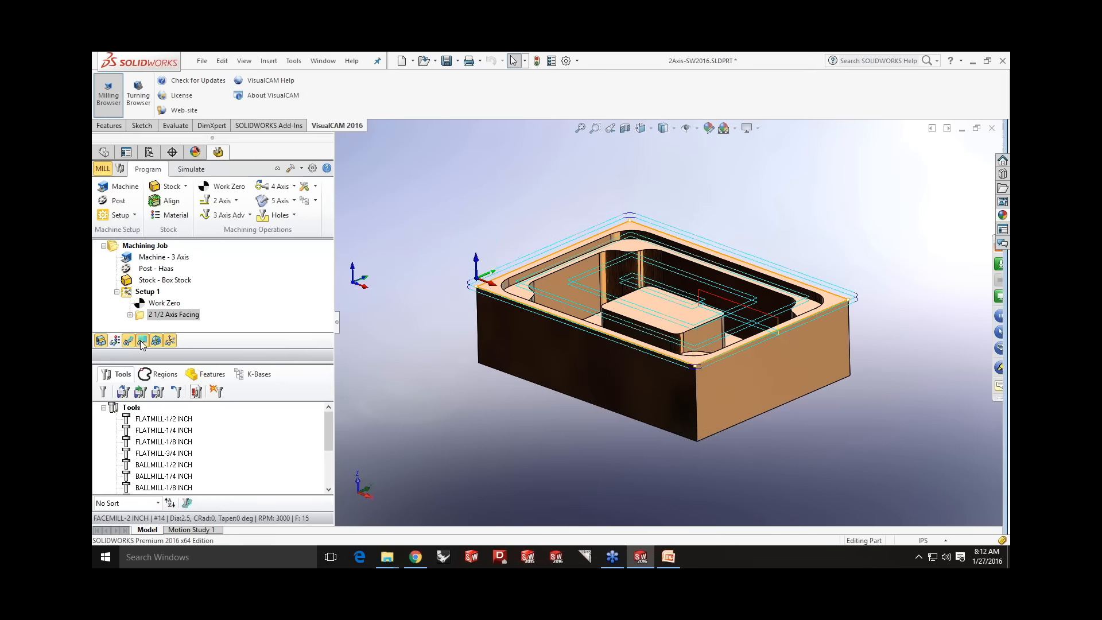
left_click(180, 360)
left_click(179, 351)
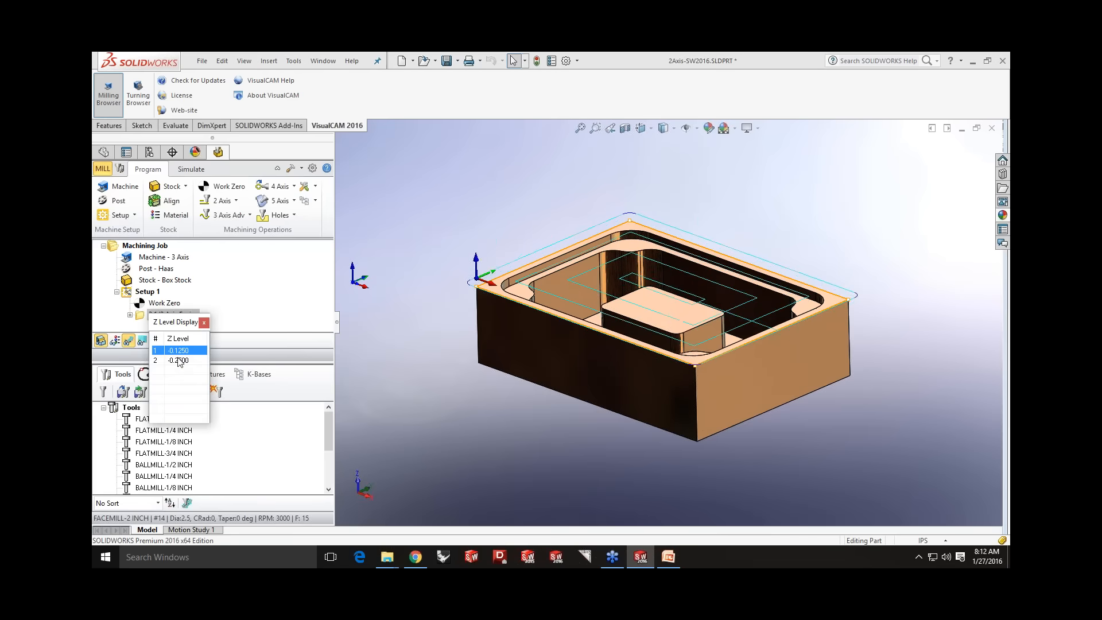
left_click(178, 360)
left_click(185, 351)
left_click(186, 360)
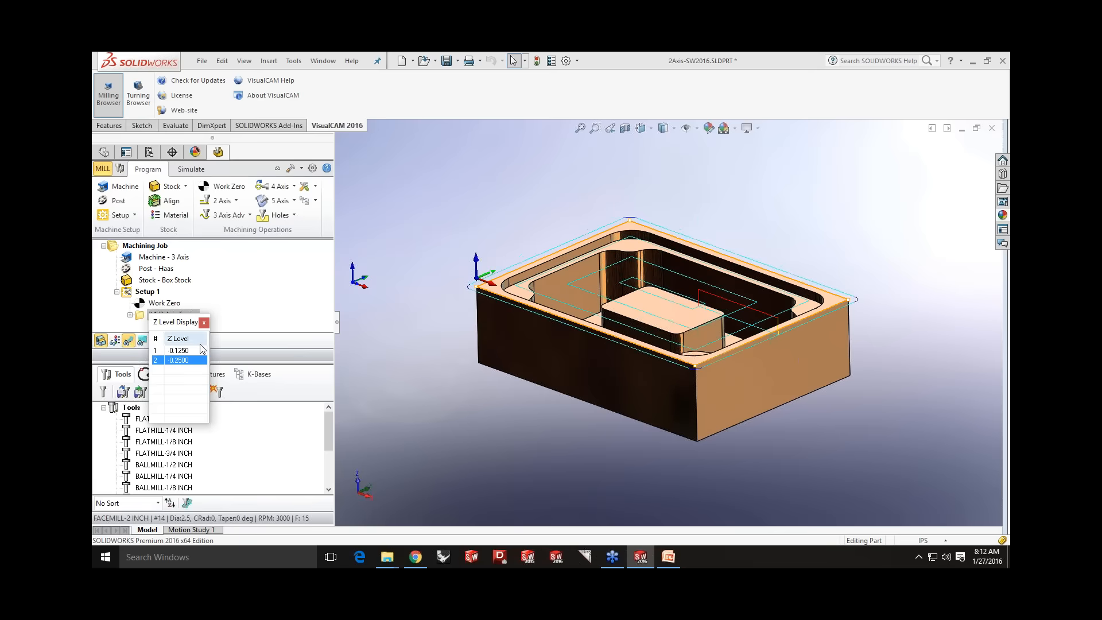
left_click(203, 323)
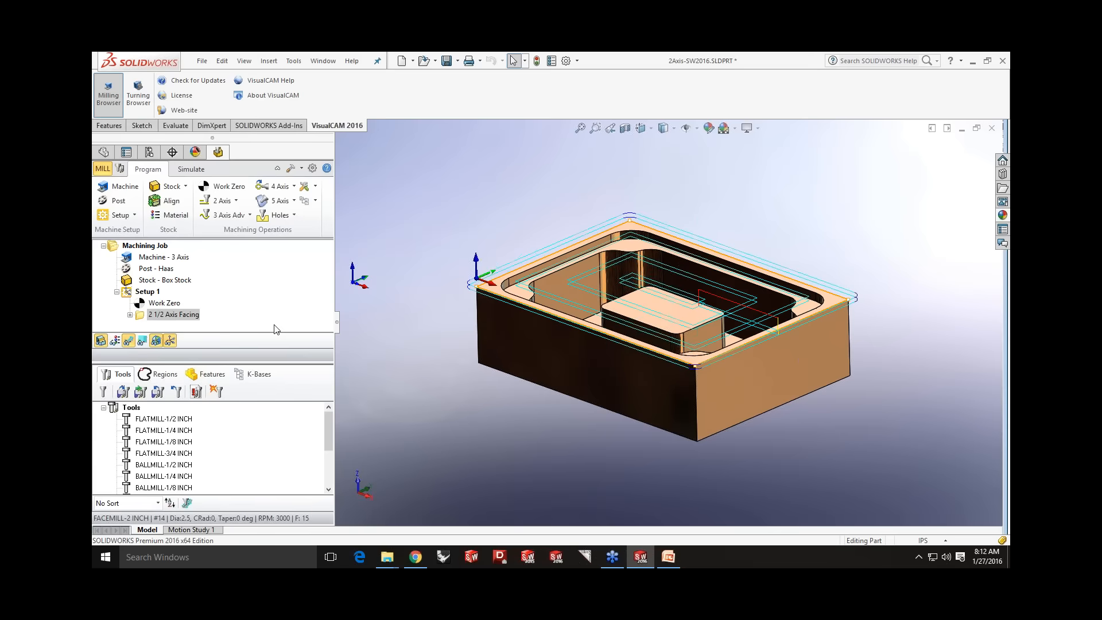
- Simulate the 2 1/2 Axis Facing operation on the stock at the slowest simulation speed
left_click(191, 169)
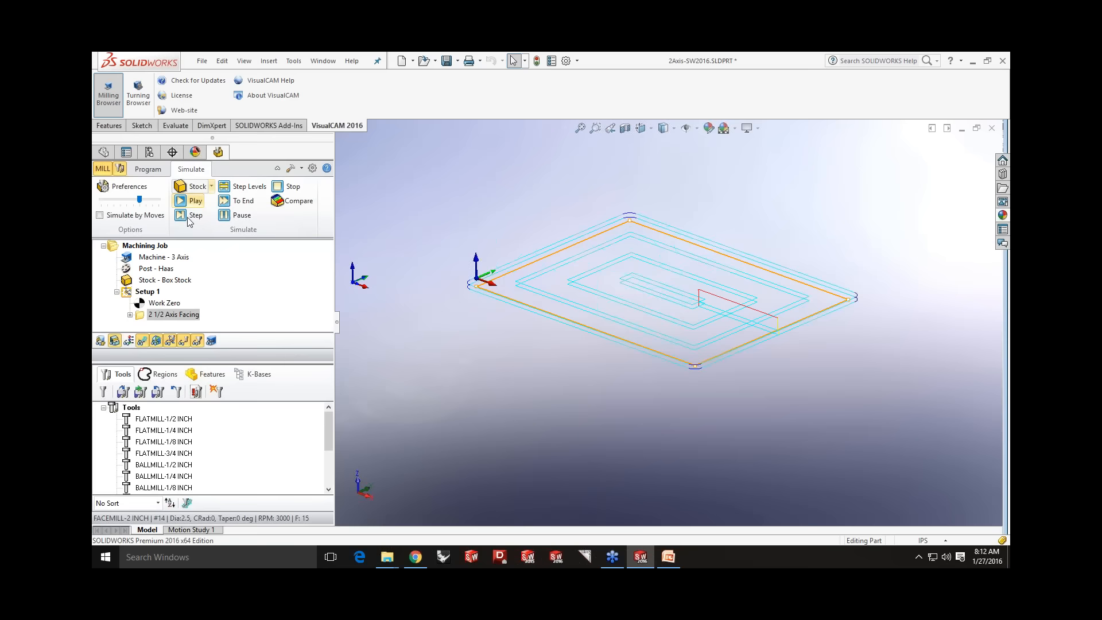
left_click(150, 315)
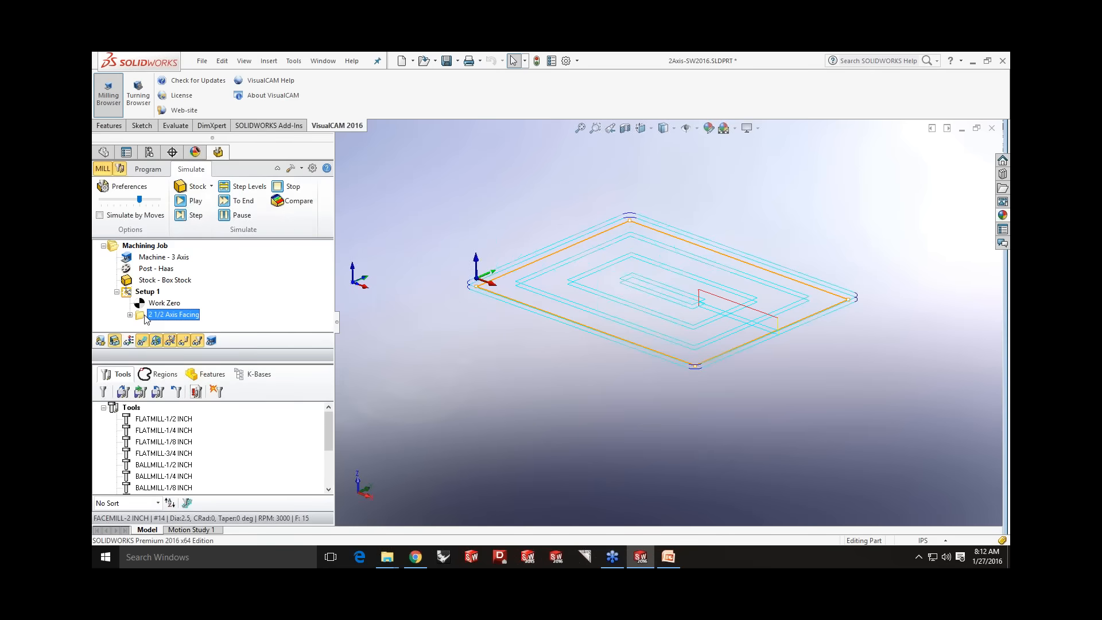
left_click(191, 202)
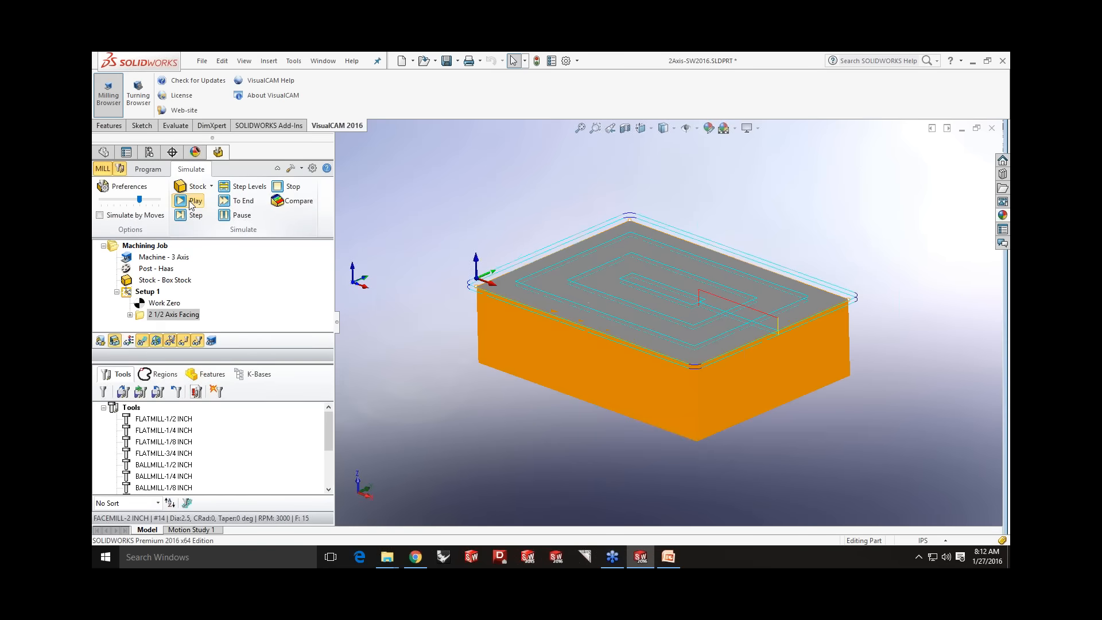
left_click_drag(137, 199, 98, 199)
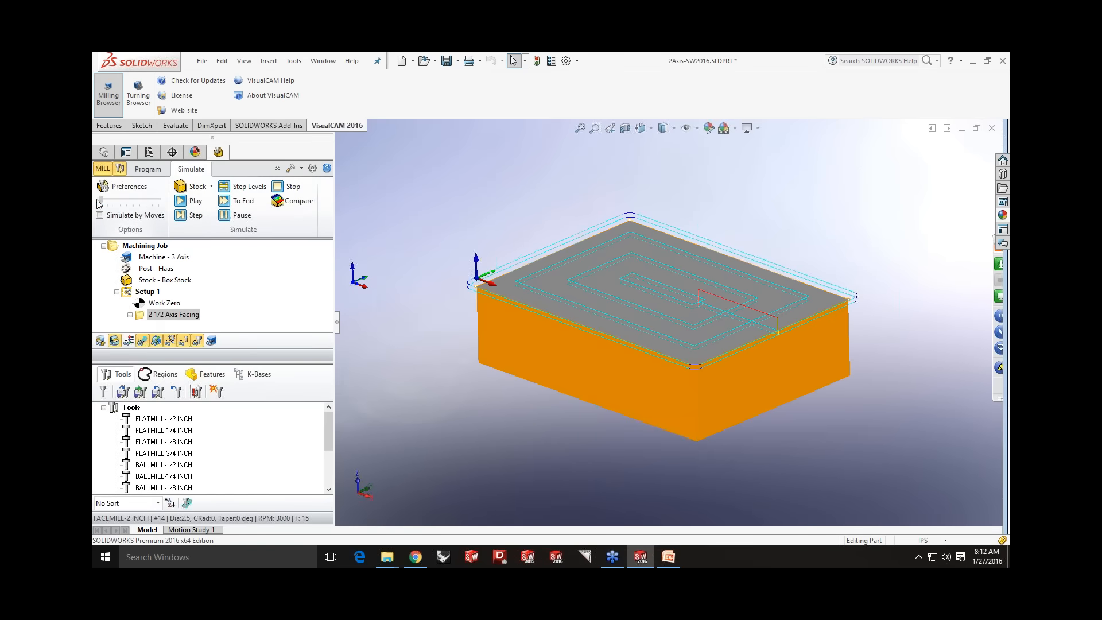
left_click(182, 201)
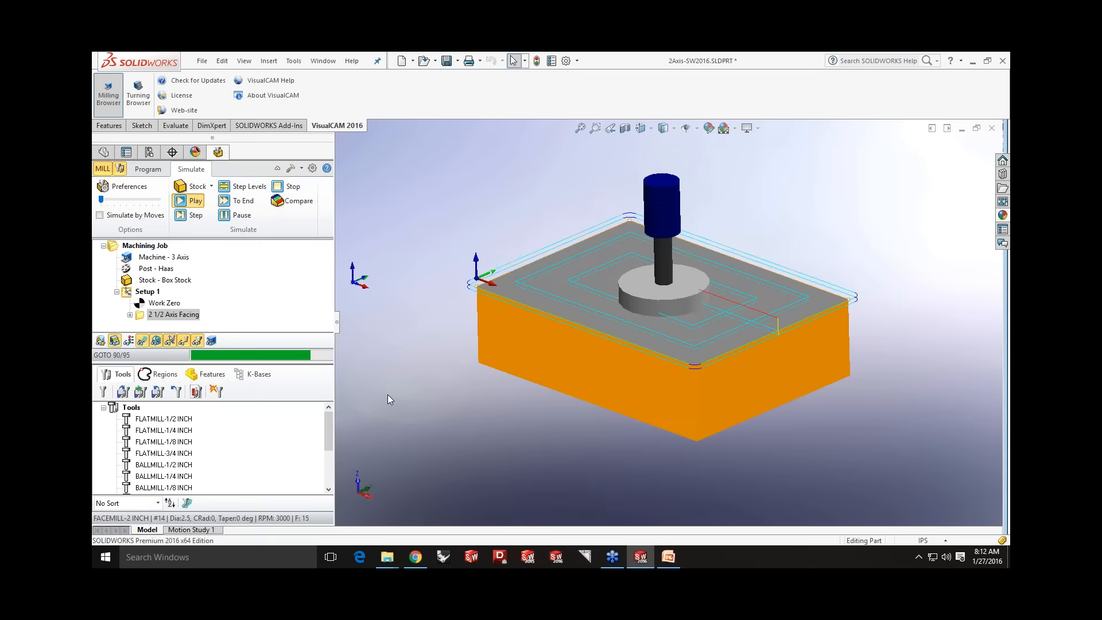
- Return to the programming view, look over the facing operation's entries in the machining job, and collapse them again
left_click(148, 169)
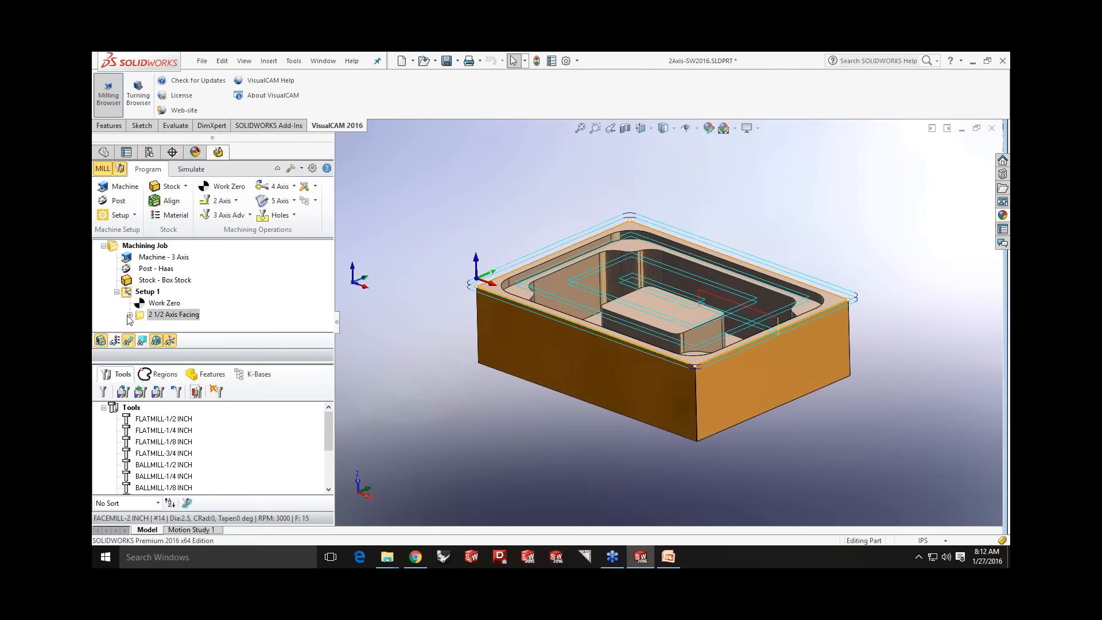
left_click(130, 316)
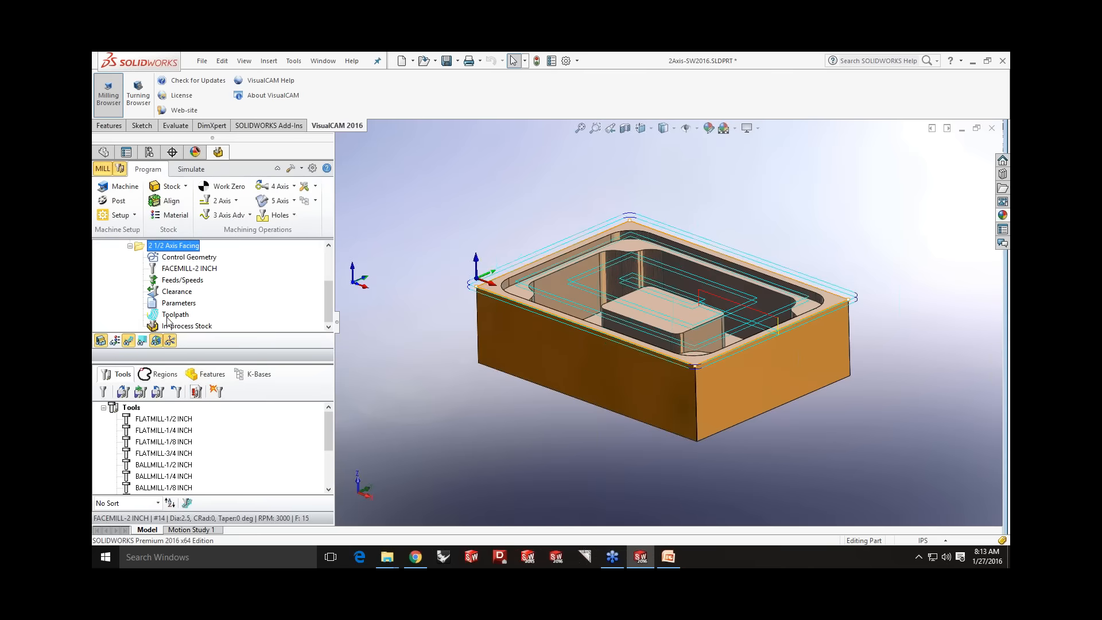
left_click(129, 247)
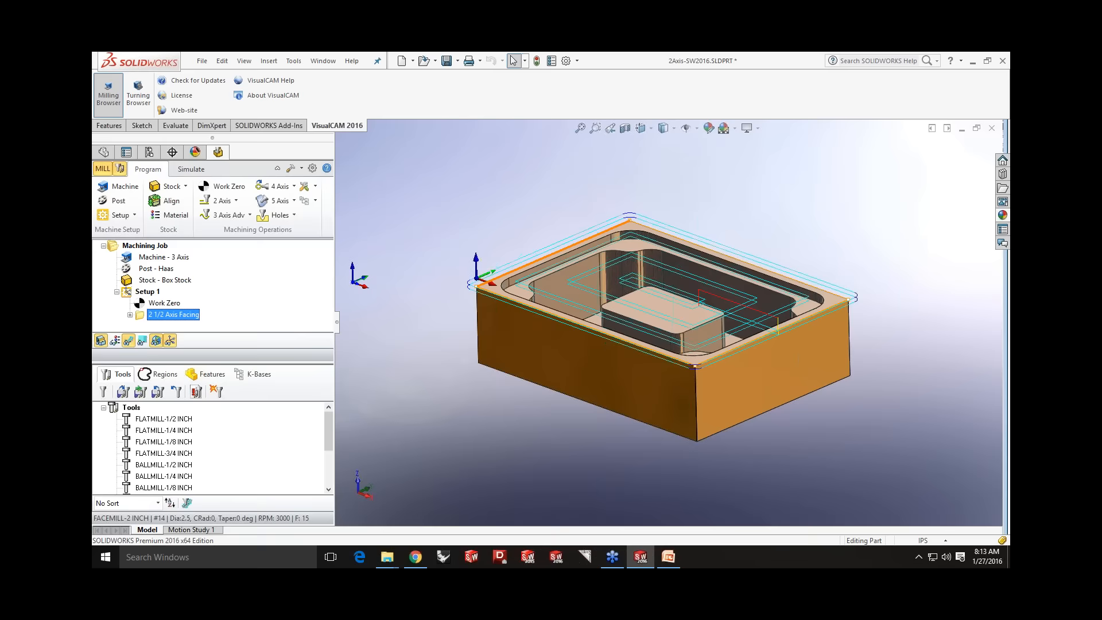
- Create a 2 1/2 Axis Pocketing operation using the upper edge loop of the shallow outer pocket as its machining region
left_click(235, 201)
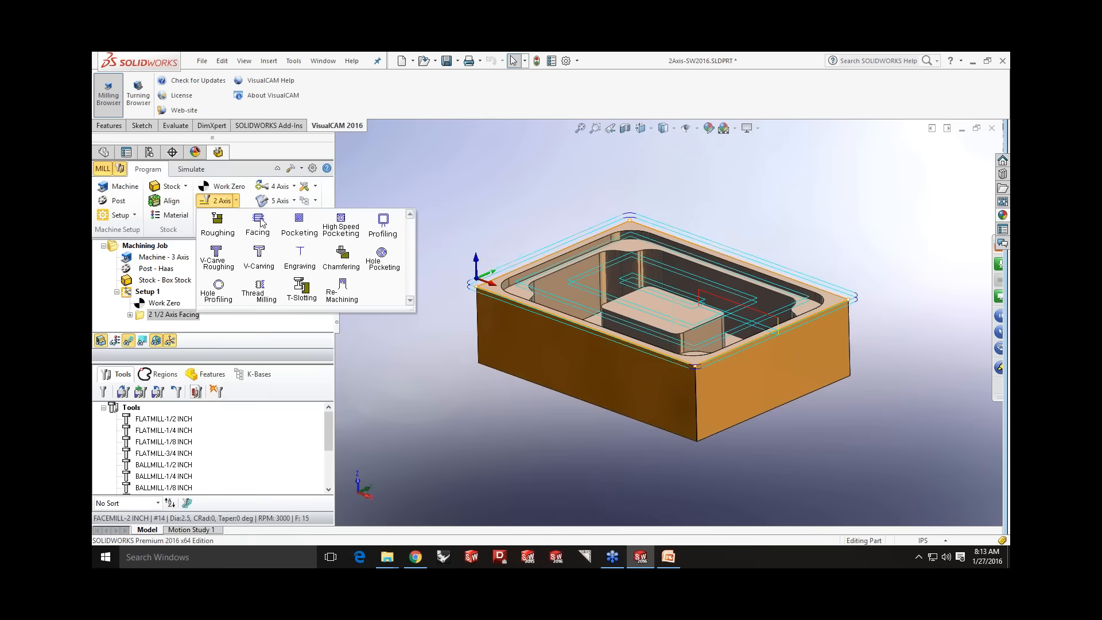
left_click(300, 226)
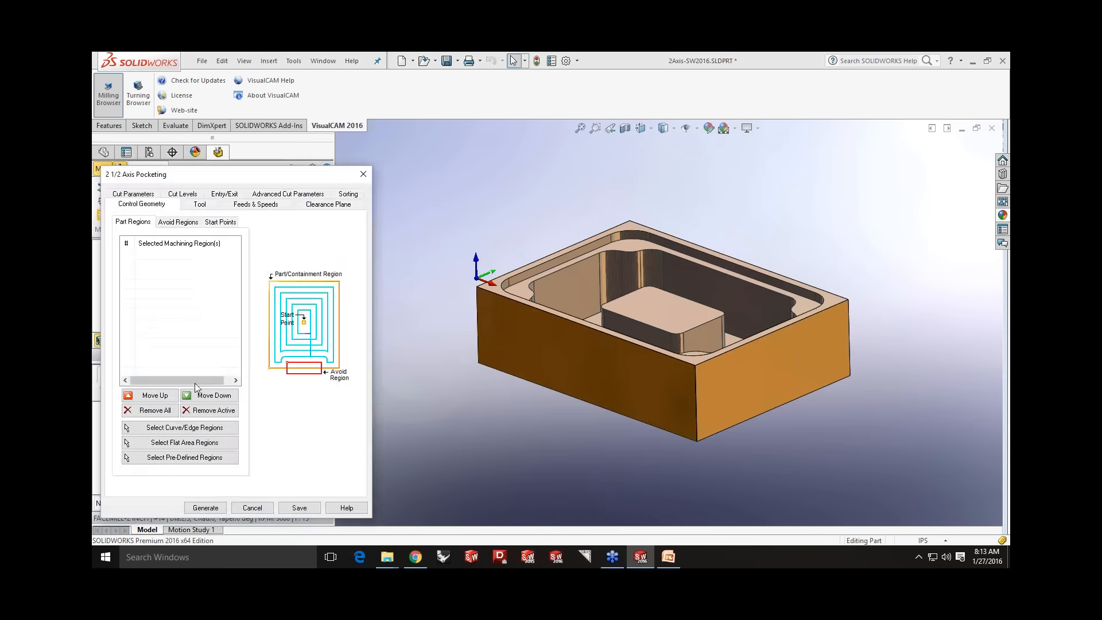
left_click(194, 428)
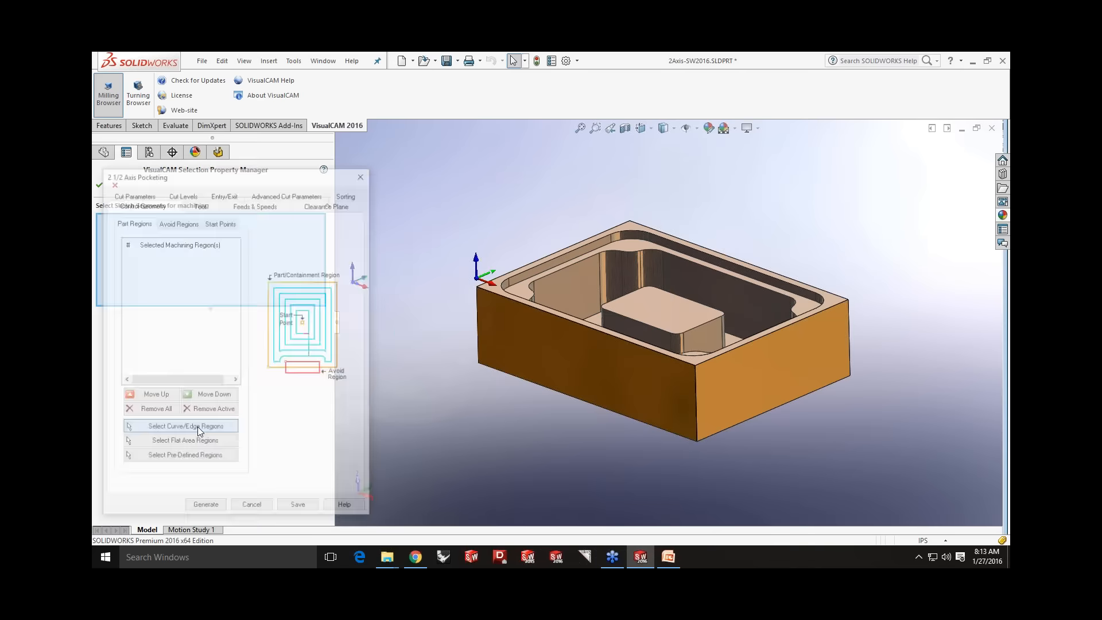
right_click(607, 236)
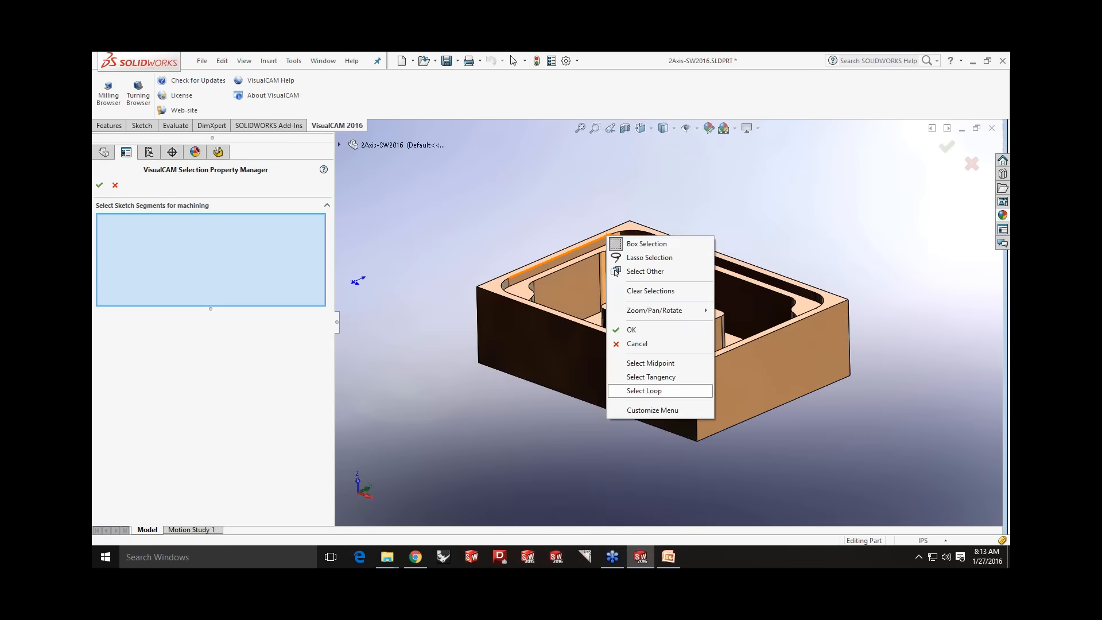
left_click(642, 390)
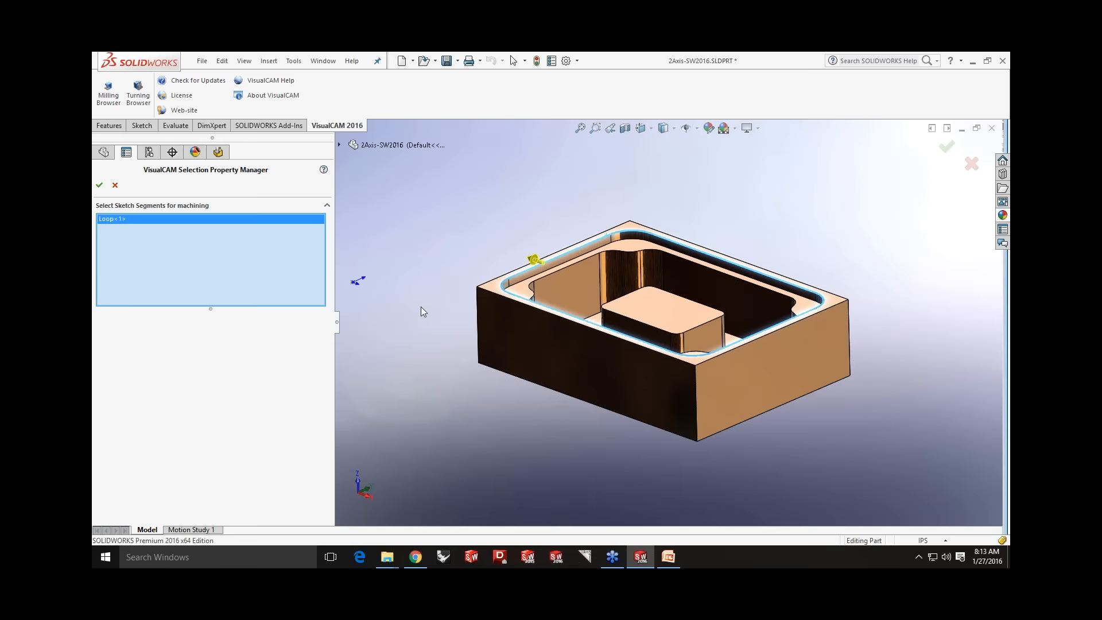
left_click(97, 185)
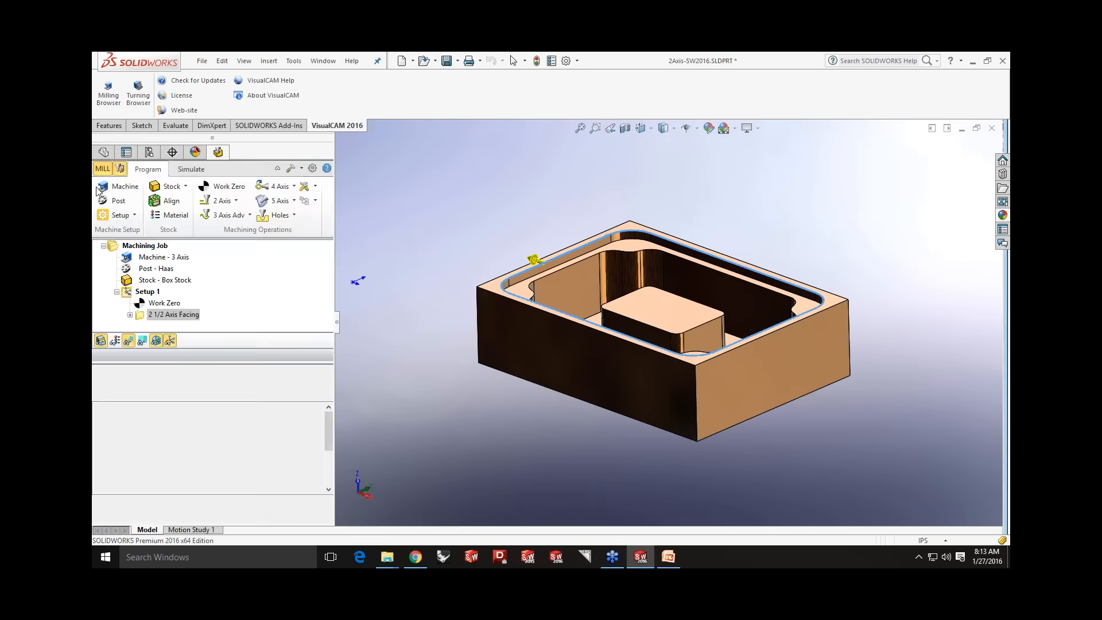
- Assign the FLATMILL-1/2 INCH tool to the pocketing operation and review its feeds, clearance plane and cut parameters
left_click(198, 205)
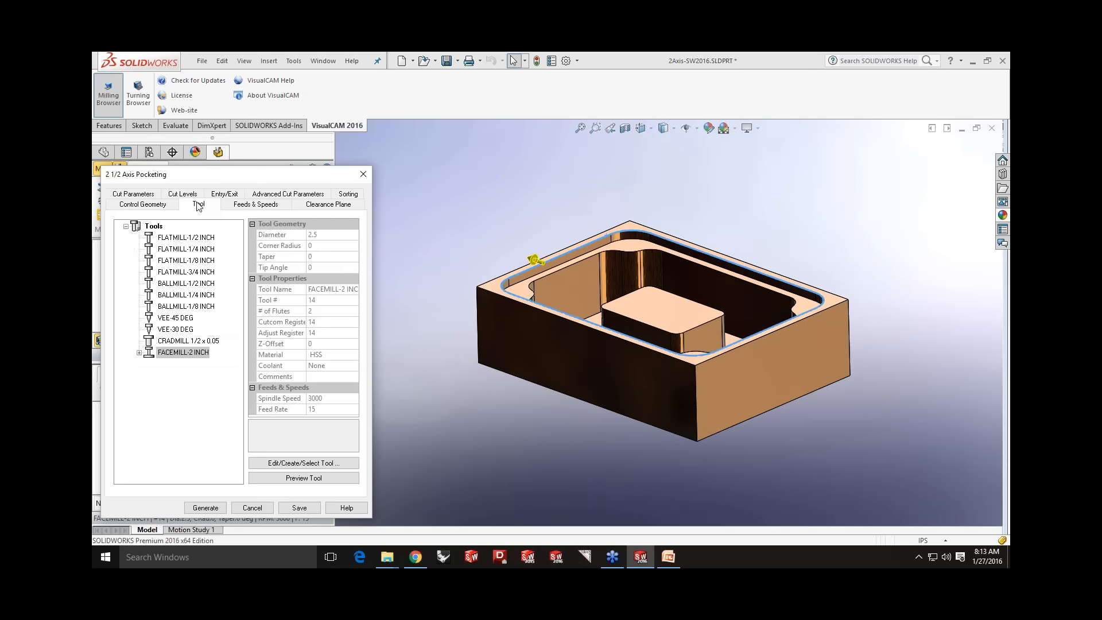
left_click(178, 237)
left_click(256, 205)
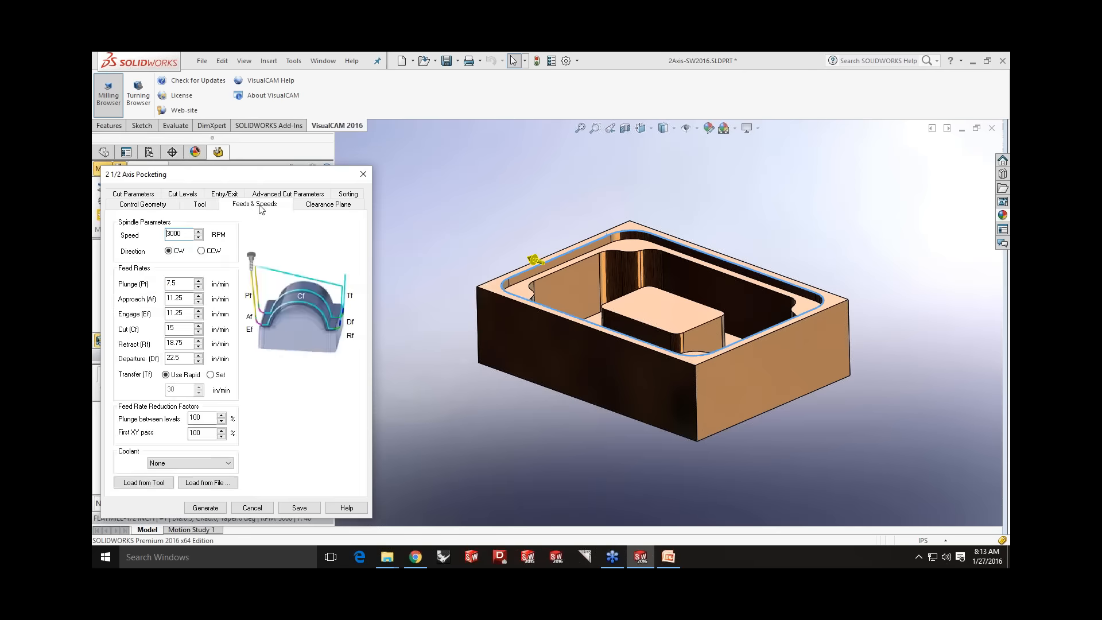
left_click(330, 206)
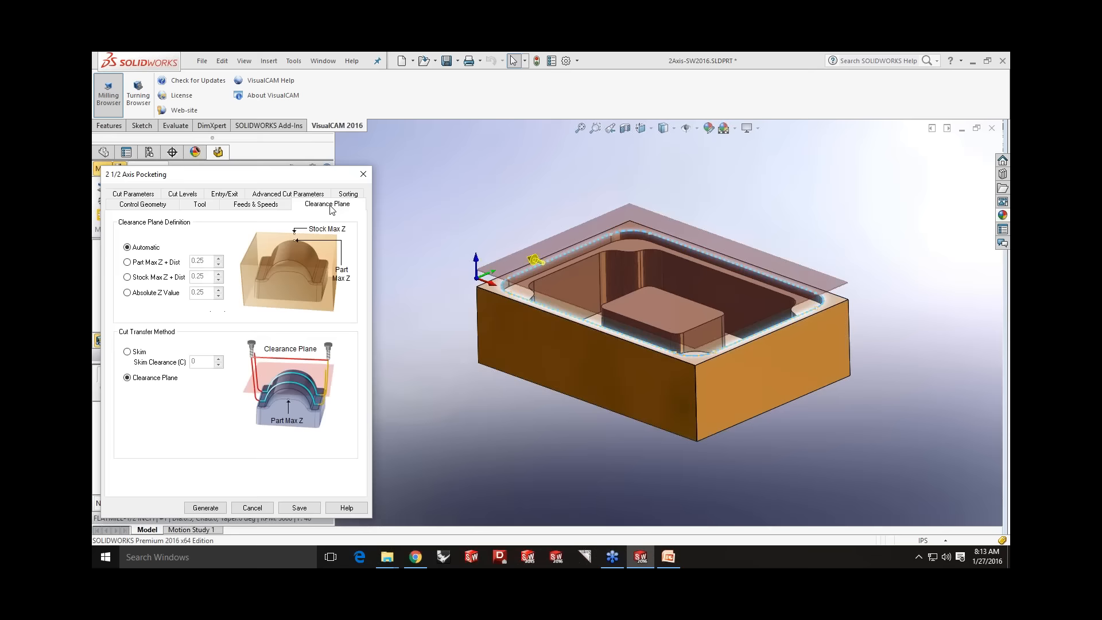
left_click(148, 197)
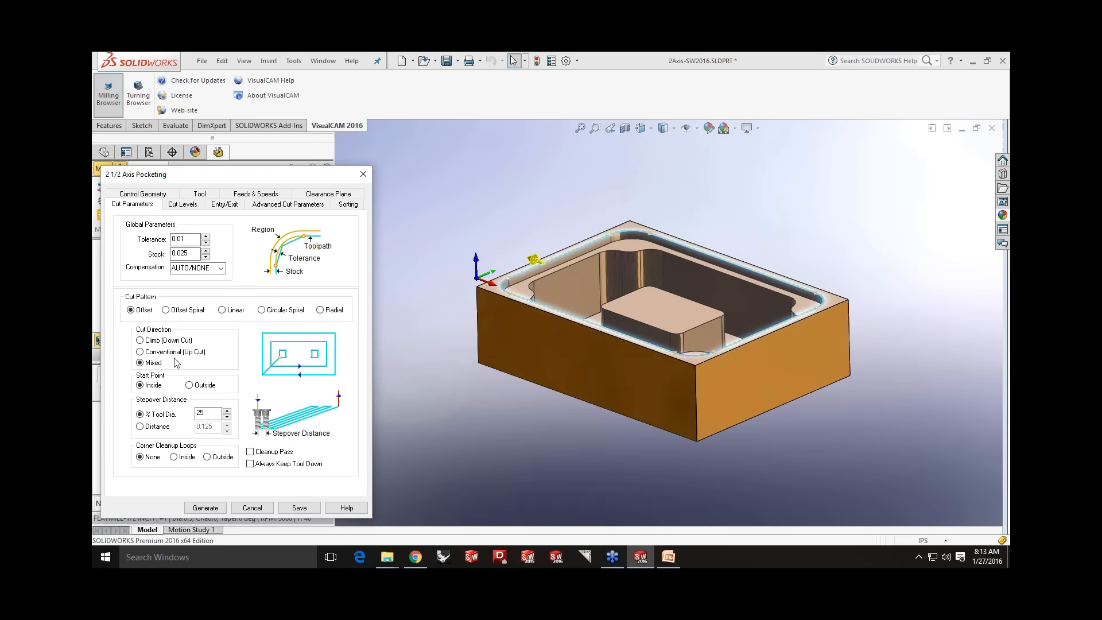
double_click(201, 413)
- Set the total cut depth to 0.25 by picking points at the part's top and the shallow pocket's floor
left_click(181, 204)
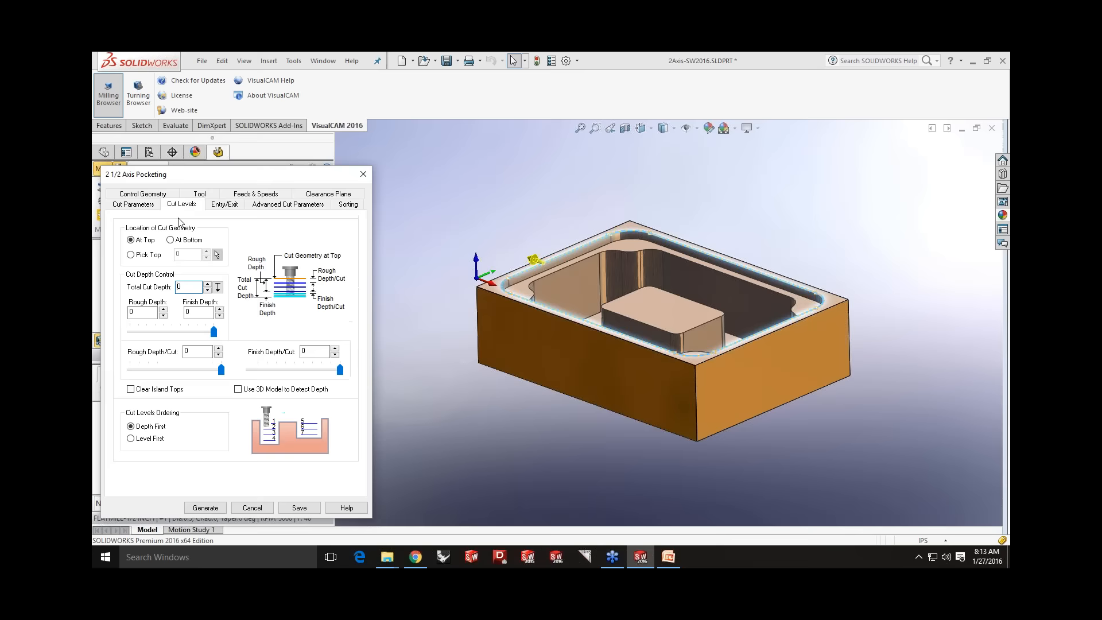
left_click(217, 287)
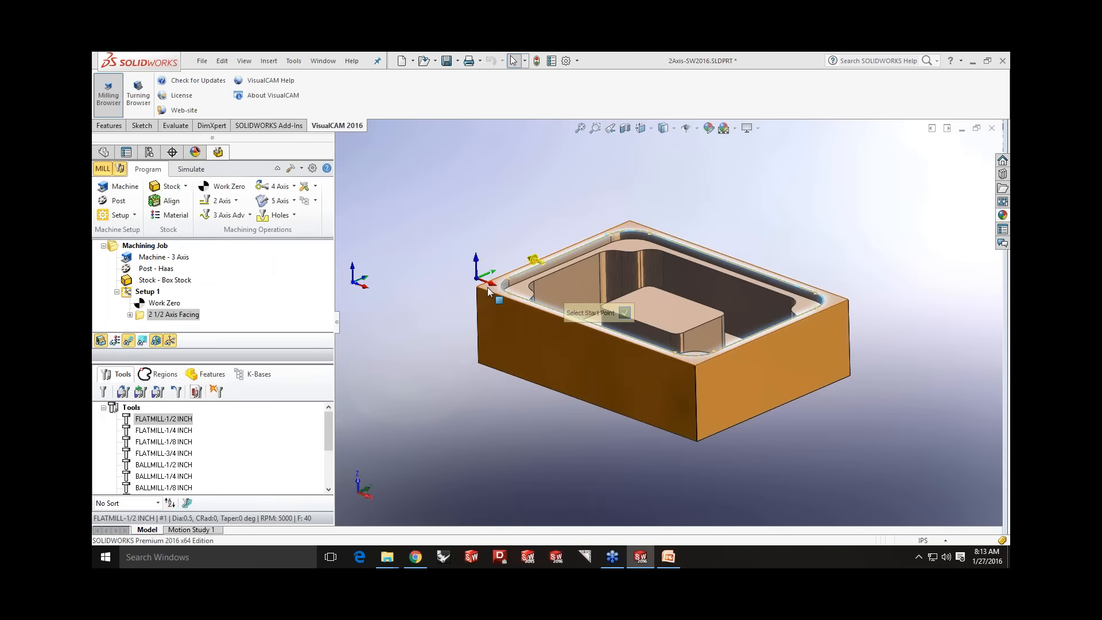
left_click(516, 290)
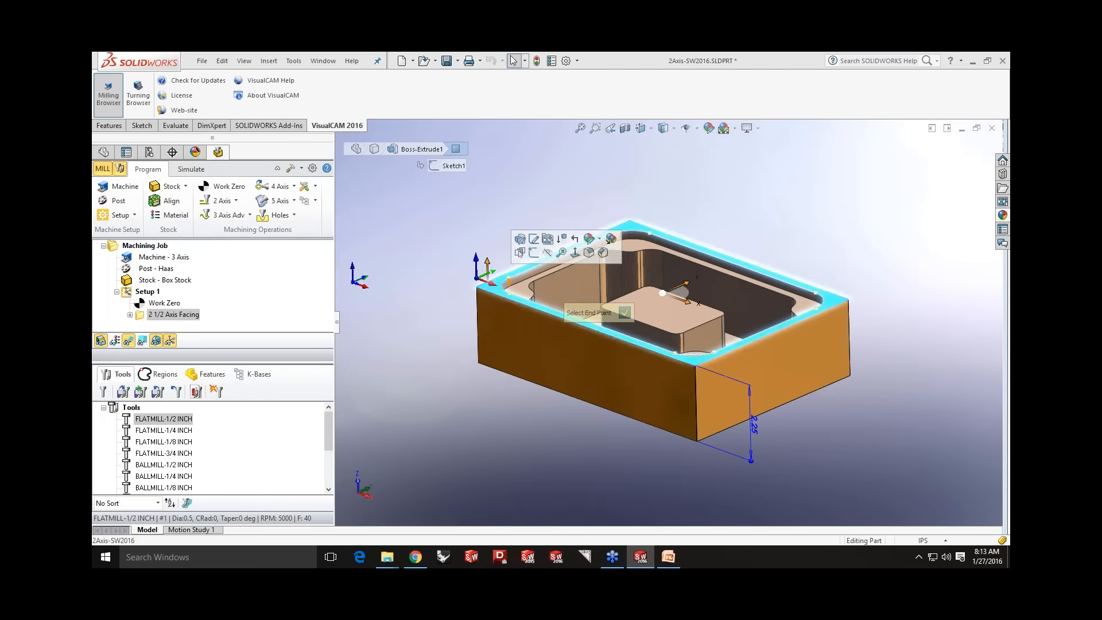
left_click(520, 291)
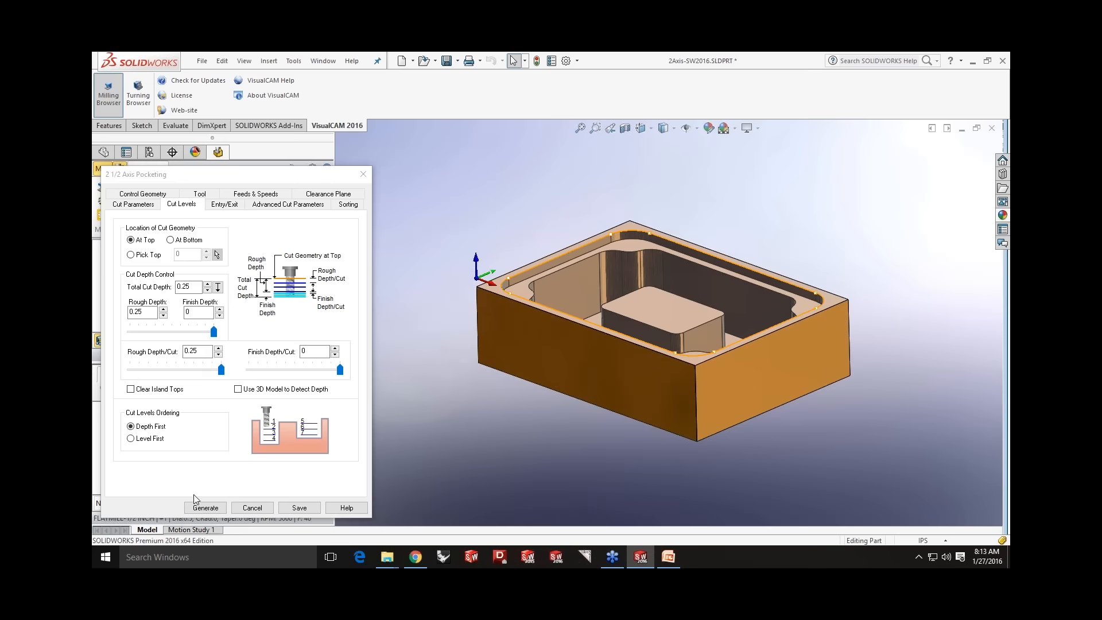
- Check the pocketing operation's entry and exit motions, generate the toolpath and inspect it on the part
left_click(235, 205)
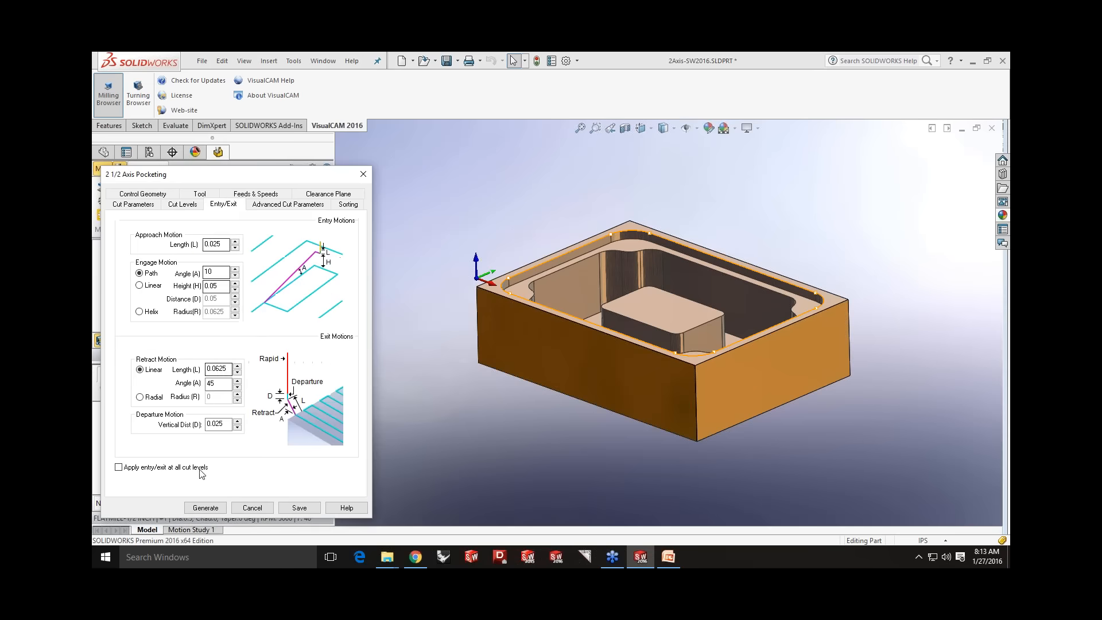
left_click(205, 507)
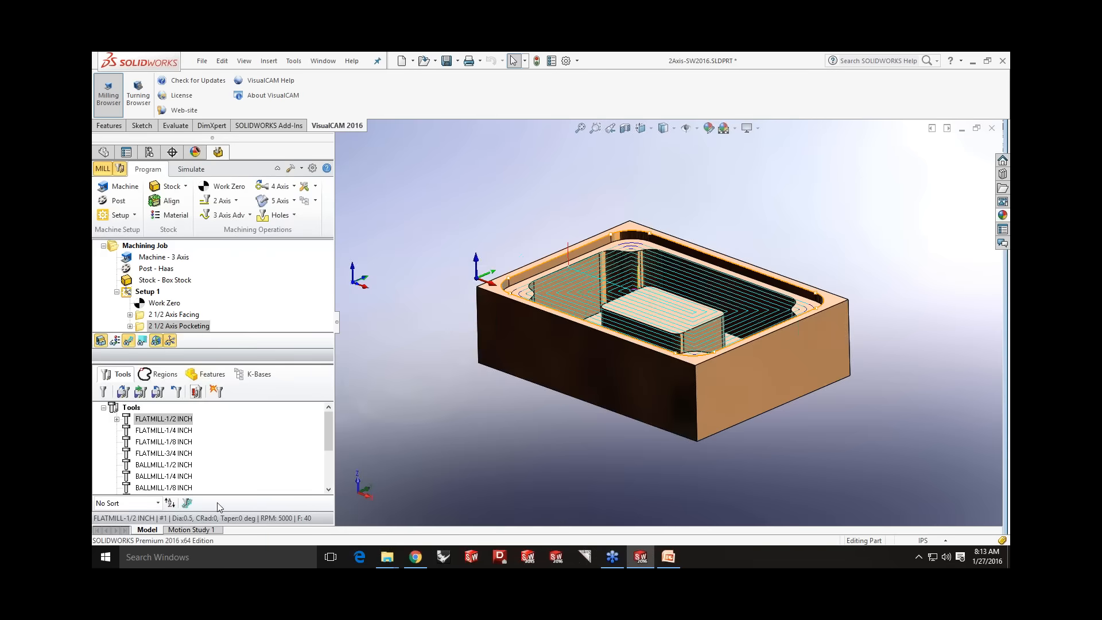
middle_click_drag(628, 307, 632, 327)
scroll(632, 326, "down", 1)
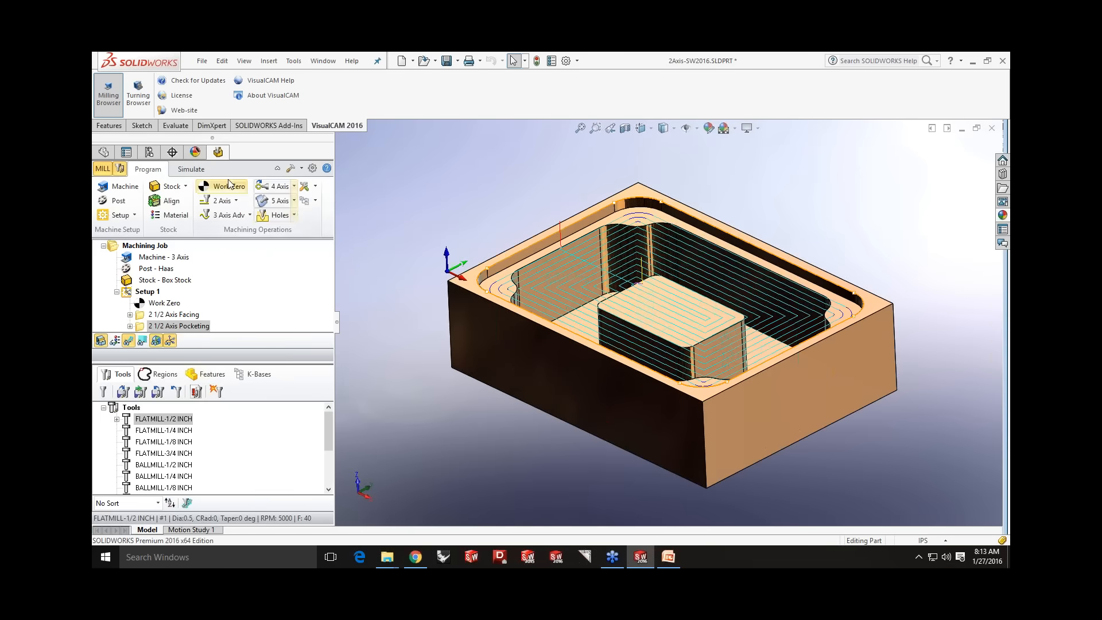
- Simulate the 2 1/2 Axis Pocketing operation on the stock, pause it, run it to the end, and return to programming
left_click(181, 170)
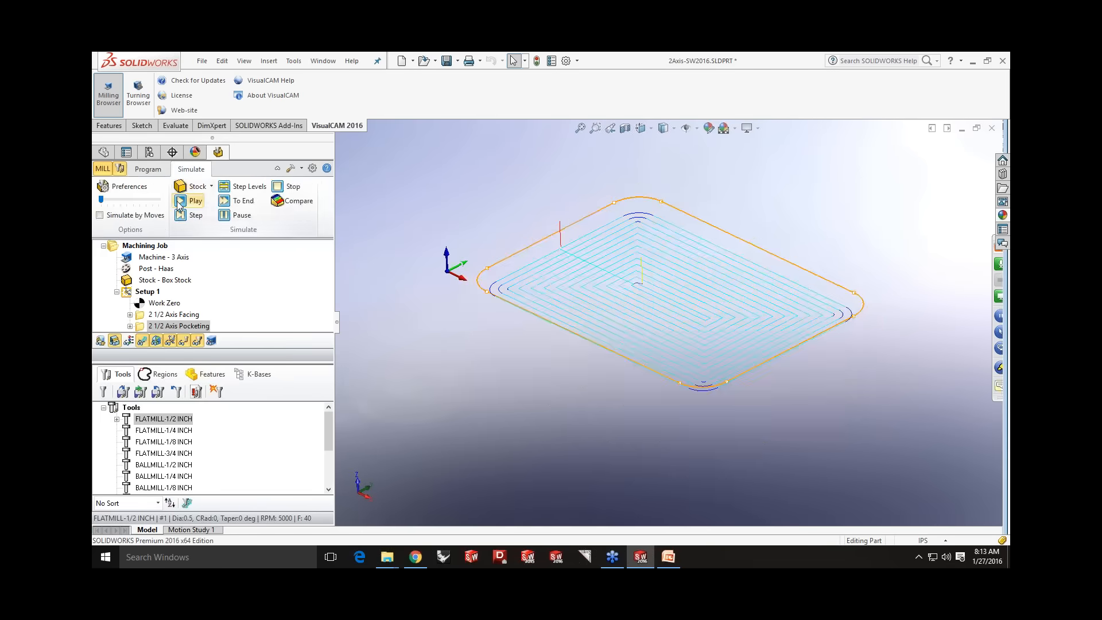
left_click(180, 202)
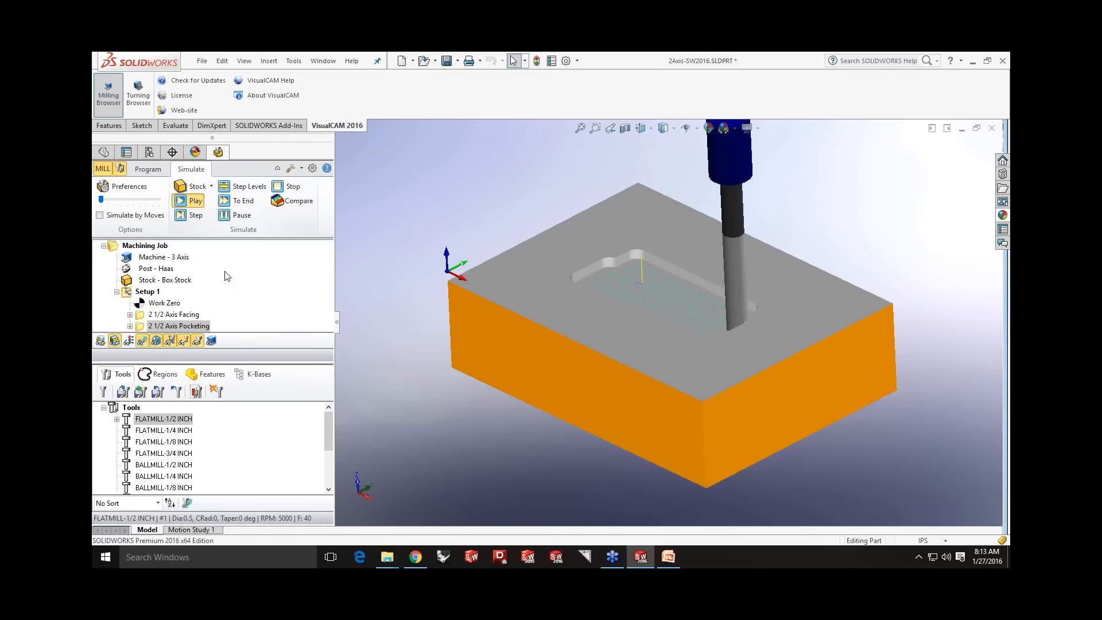
left_click(229, 216)
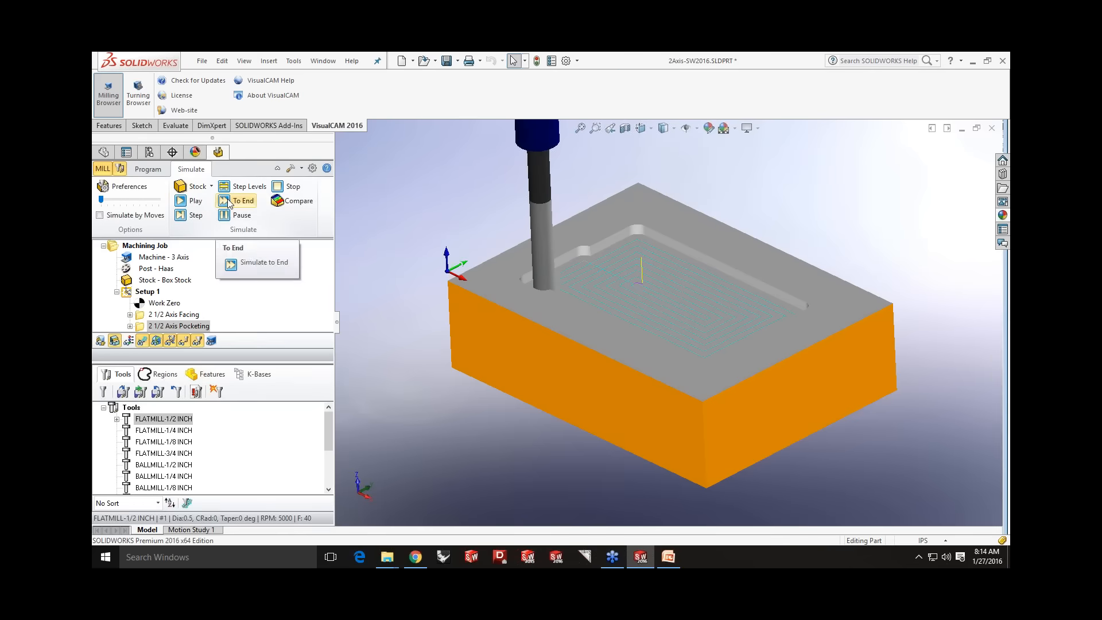
left_click(228, 201)
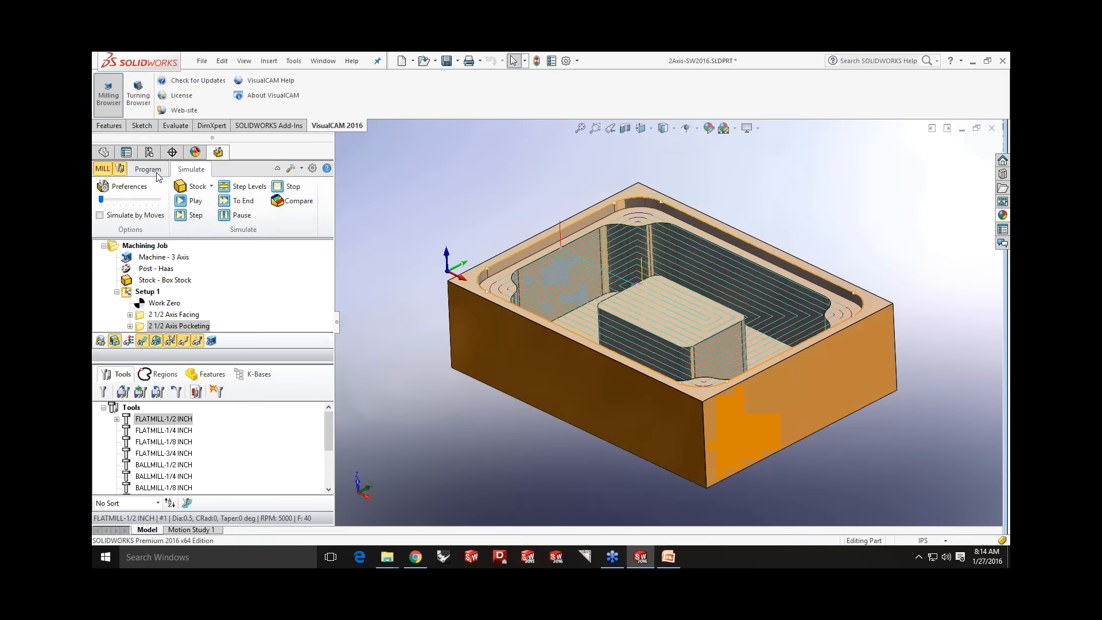
left_click(152, 170)
- Enlarge the machining job list and duplicate the 2 1/2 Axis Pocketing operation directly below the original
middle_click_drag(624, 296, 620, 304)
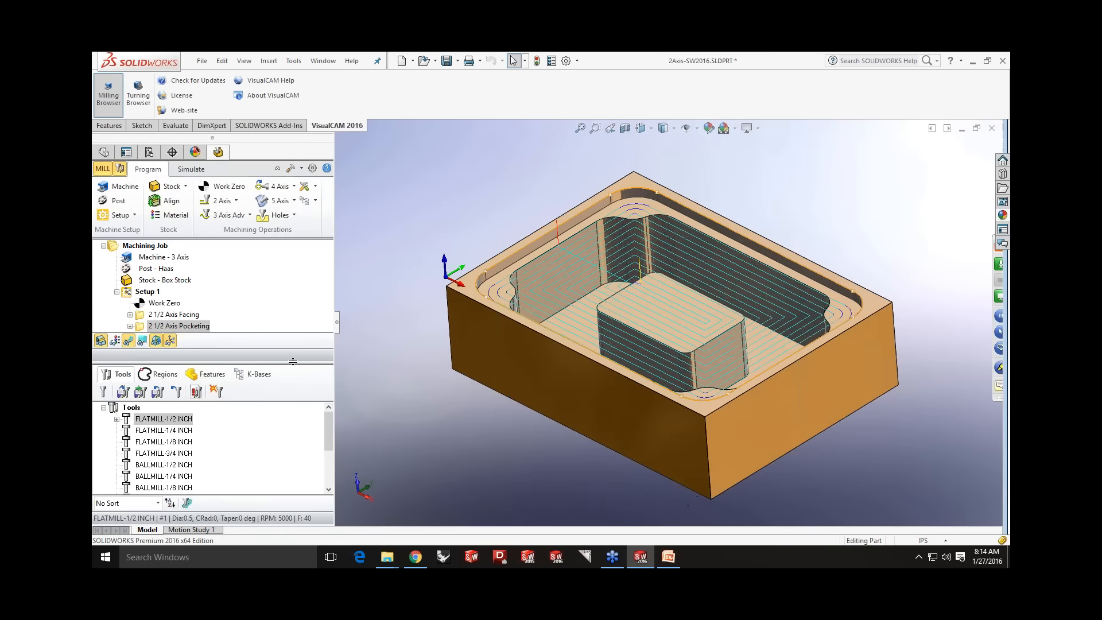
left_click_drag(218, 334, 218, 390)
left_click(139, 325)
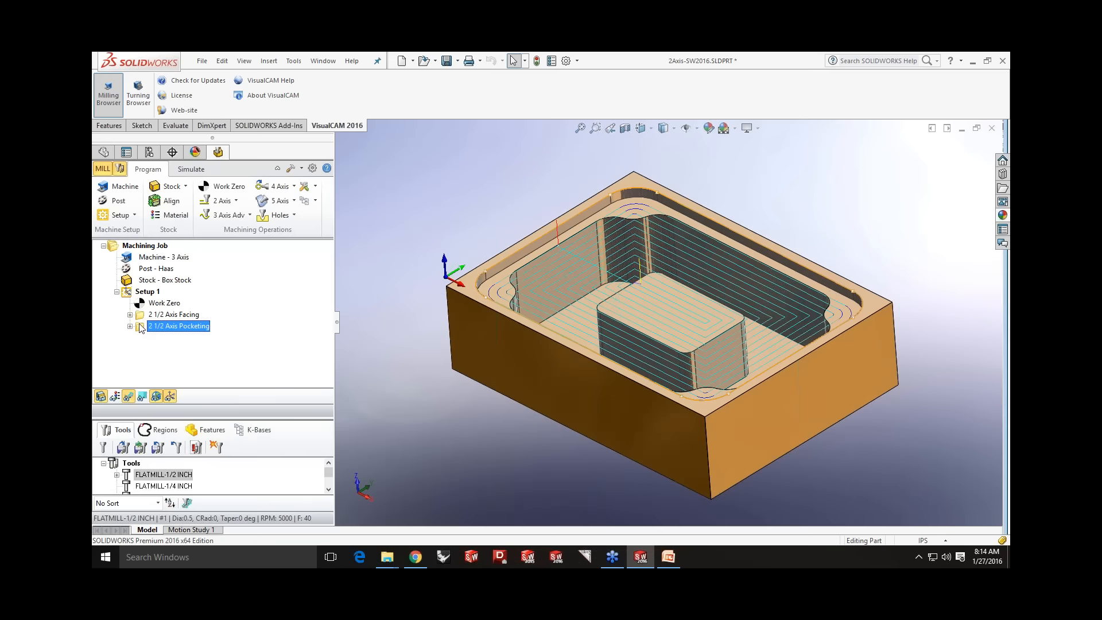
right_click(140, 326)
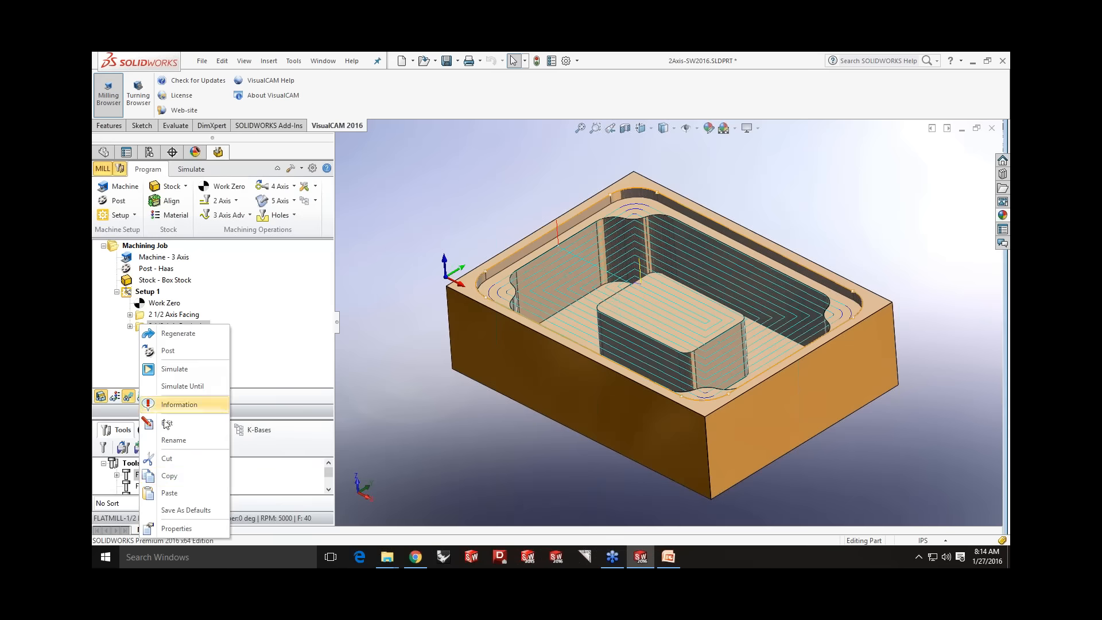
left_click(172, 475)
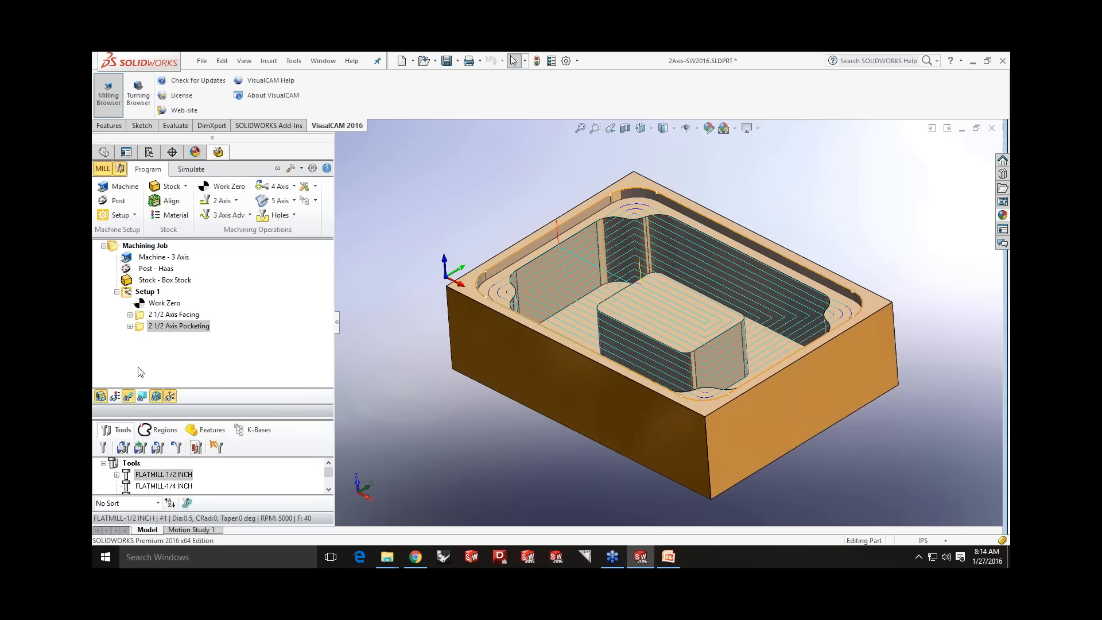
right_click(140, 329)
left_click(173, 491)
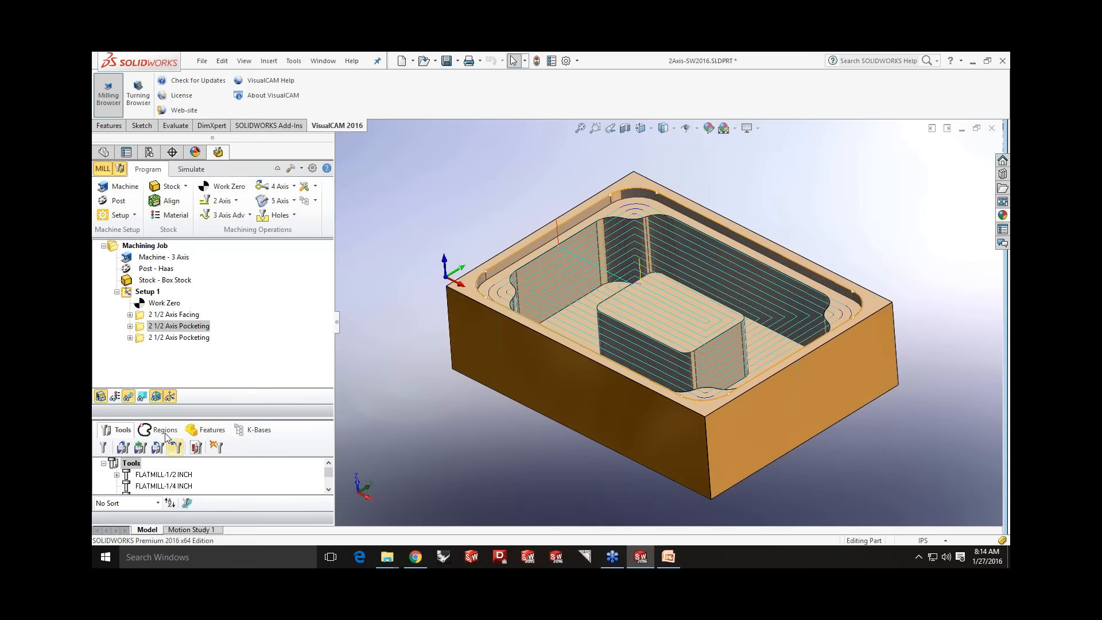
- Open the copied pocketing operation for editing and remove all of its machining regions
left_click(148, 338)
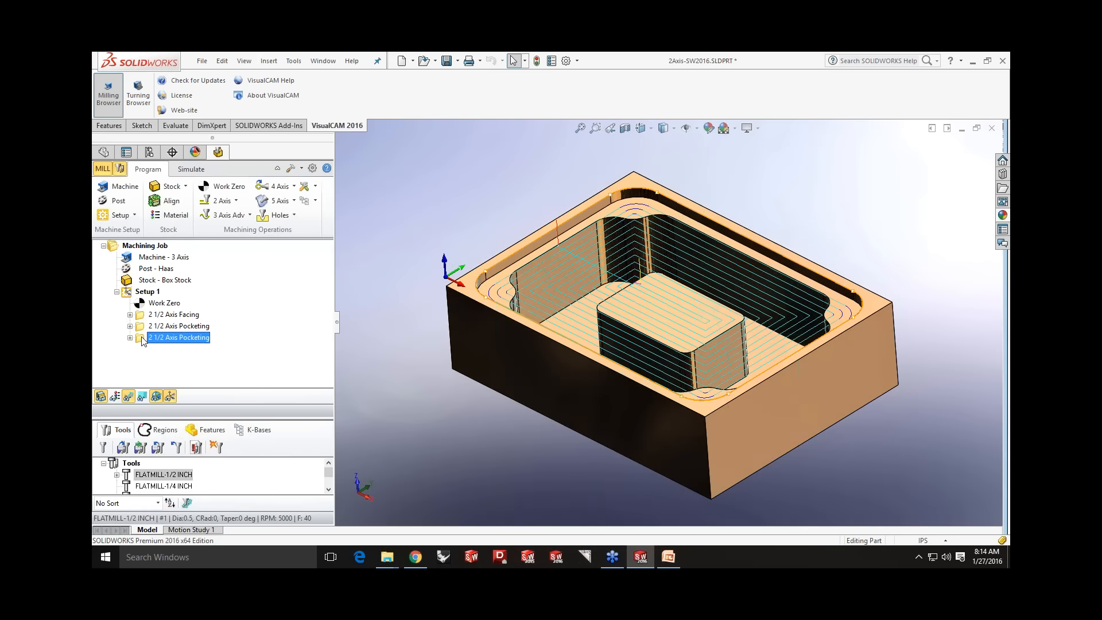
double_click(143, 339)
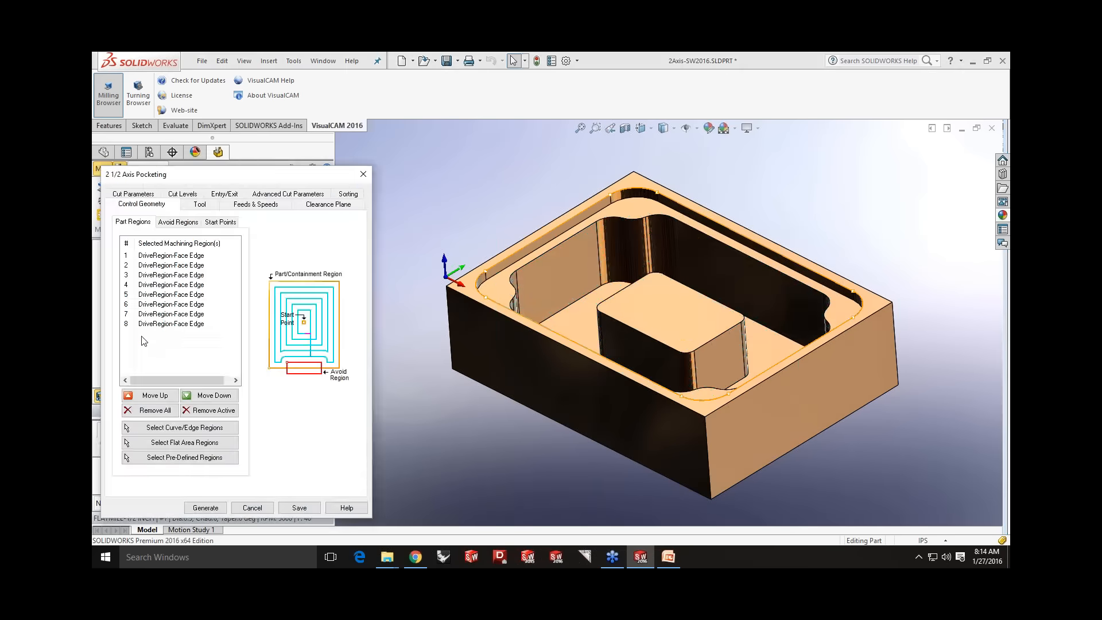
left_click(162, 411)
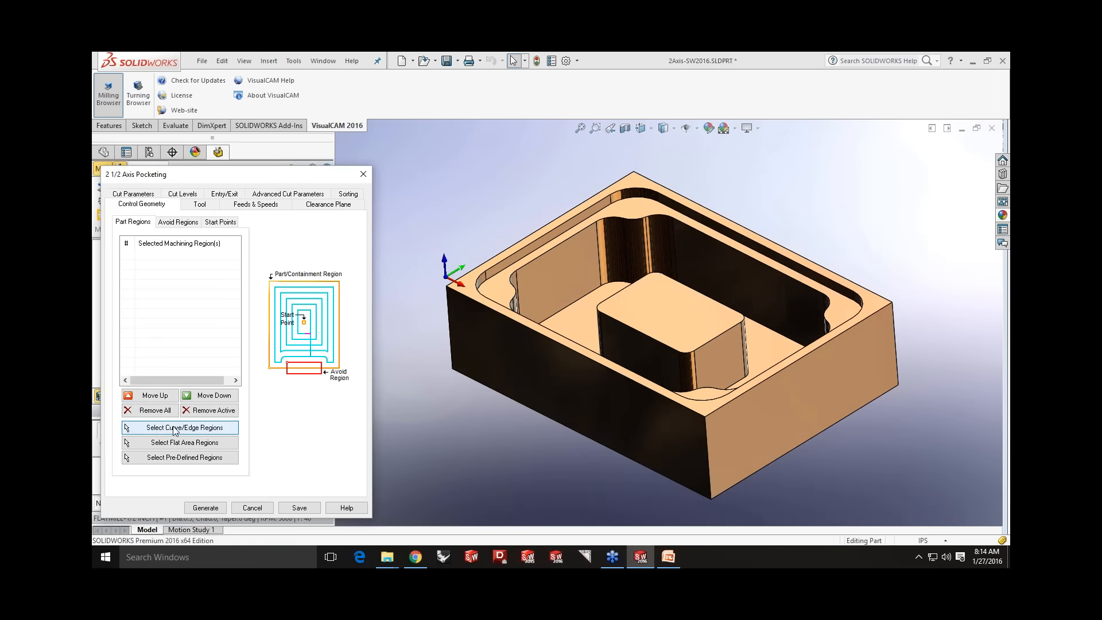
- Select the deep pocket's upper edge loop and the central island's top edge loop as the copied operation's machining regions
left_click(175, 429)
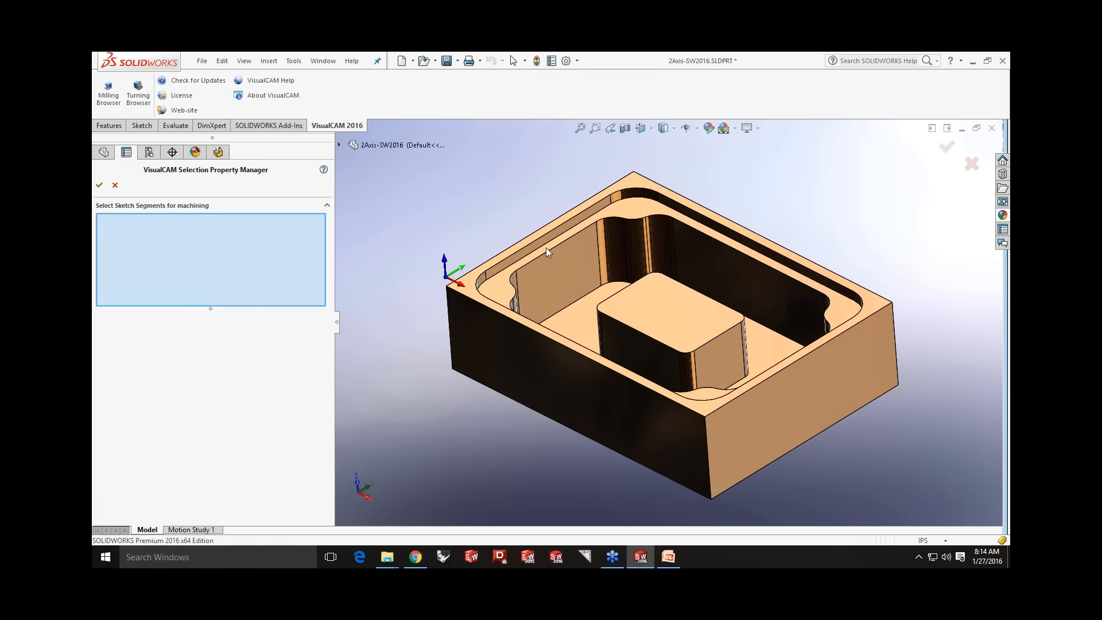
right_click(547, 252)
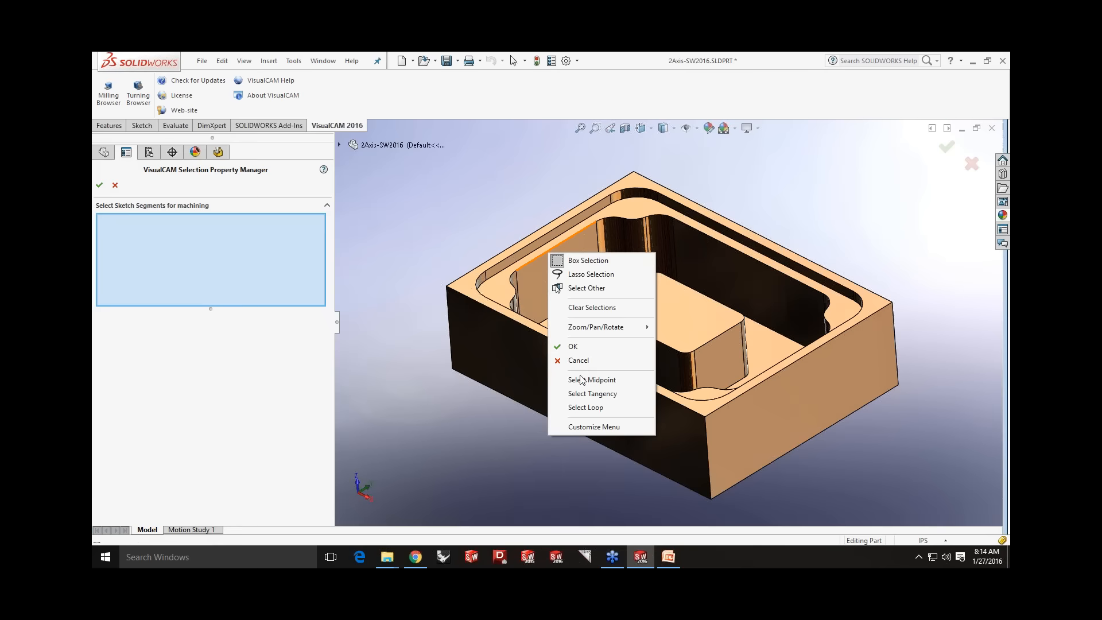
left_click(585, 407)
left_click(544, 267)
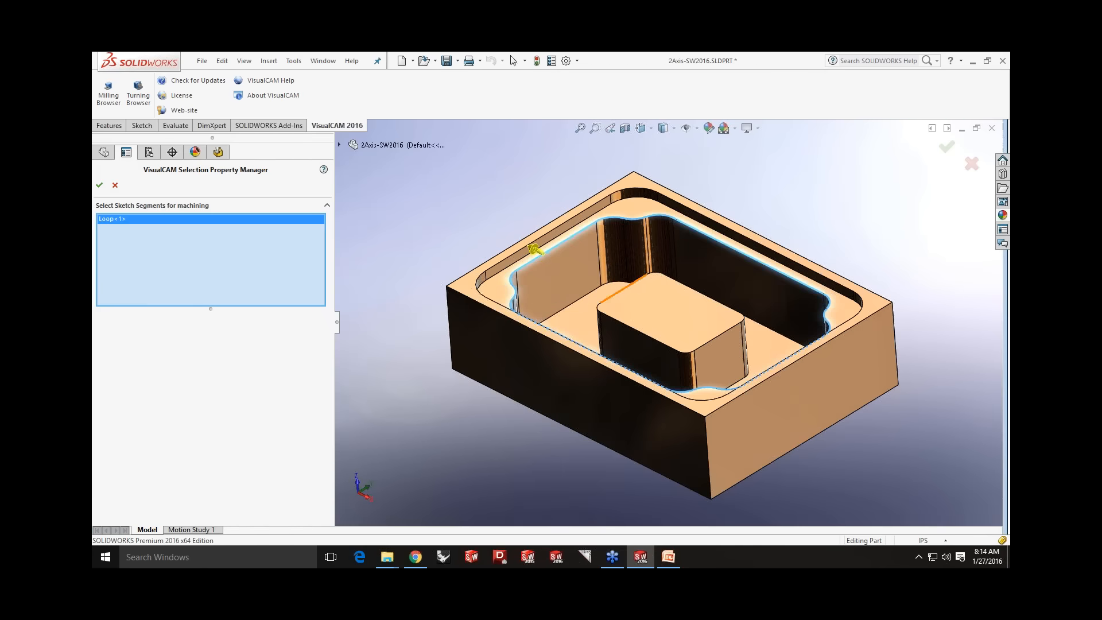
right_click(621, 298)
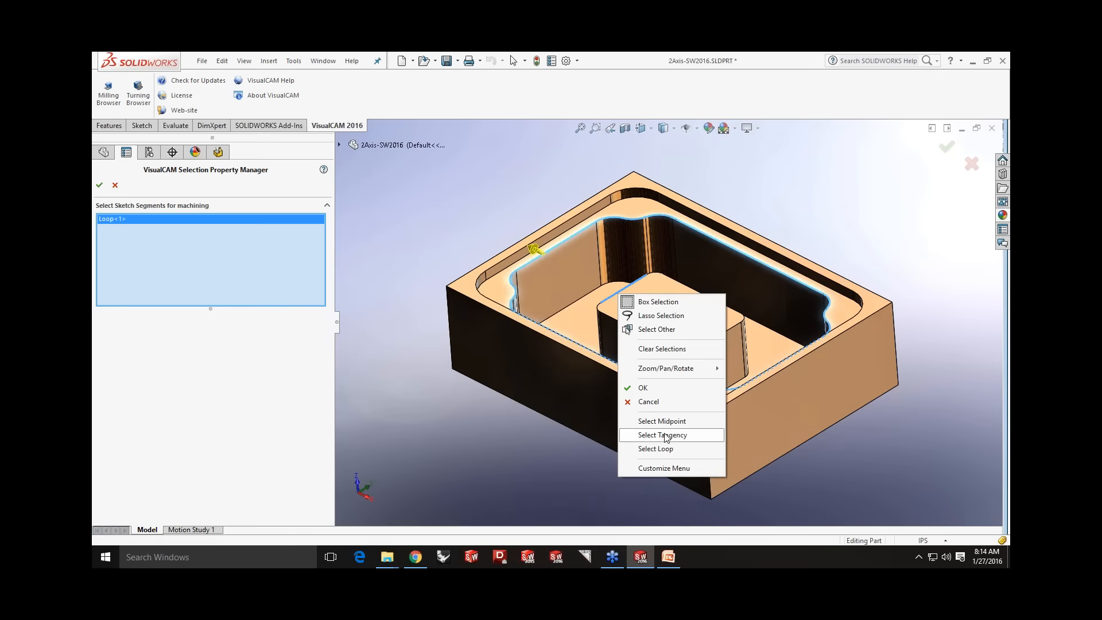
left_click(665, 450)
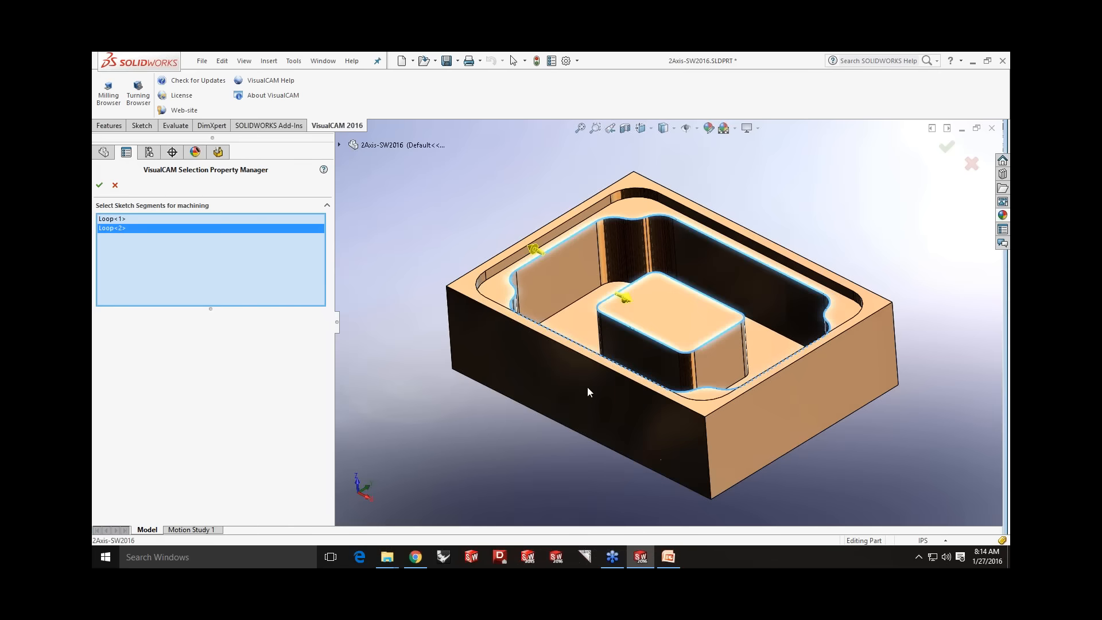
left_click(99, 185)
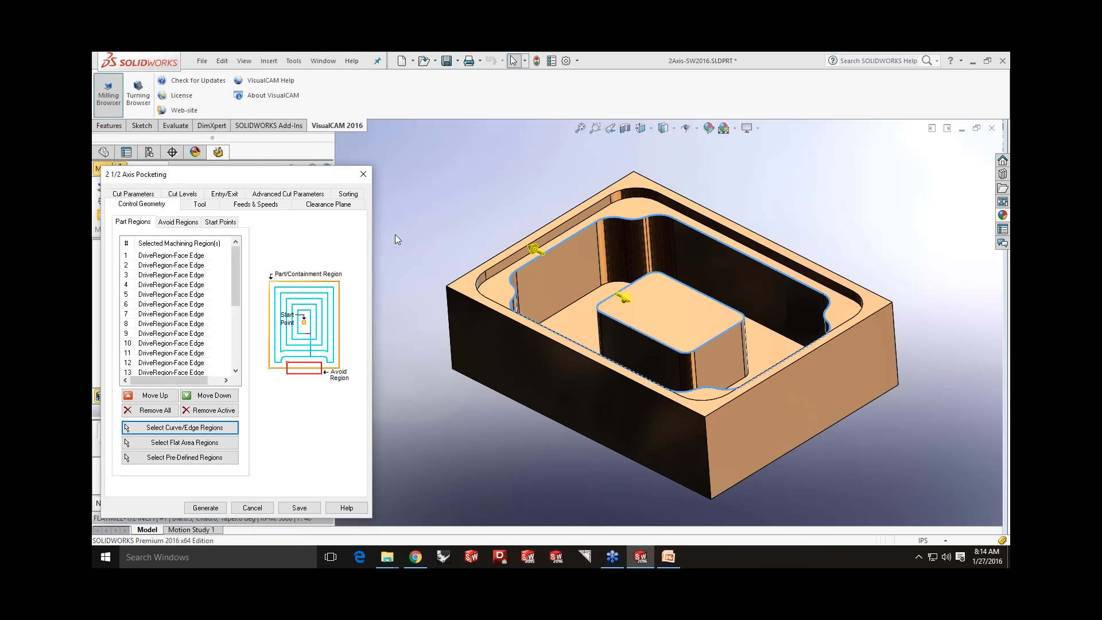
- Set the copied pocketing operation's total cut depth to 1.75 by picking the deep pocket's floor, with a rough depth per cut of 0.25
left_click(200, 205)
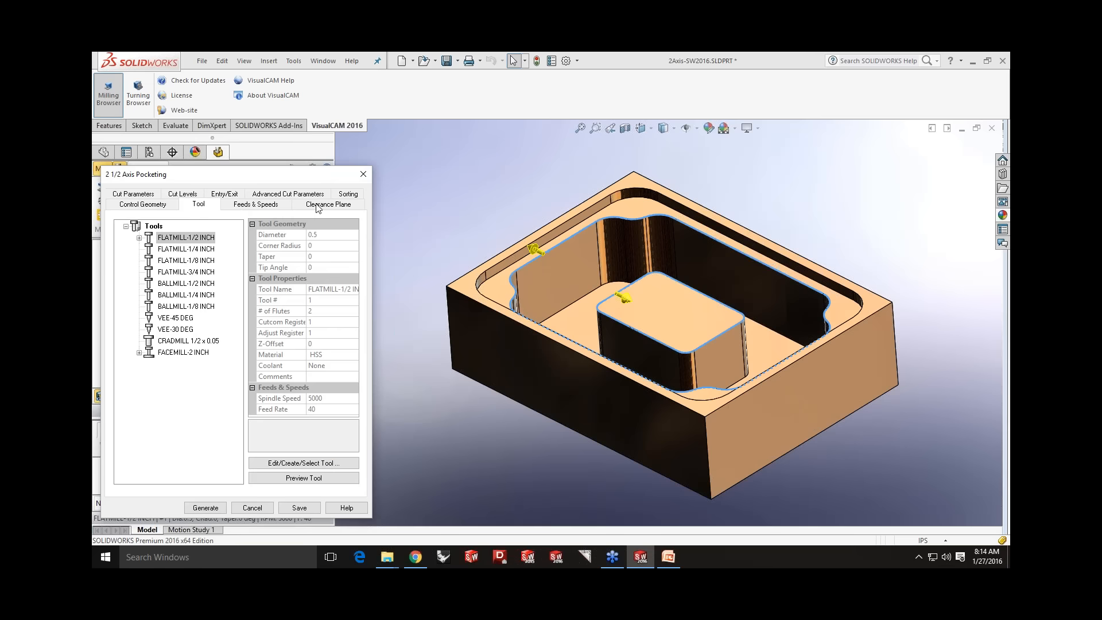
left_click(172, 195)
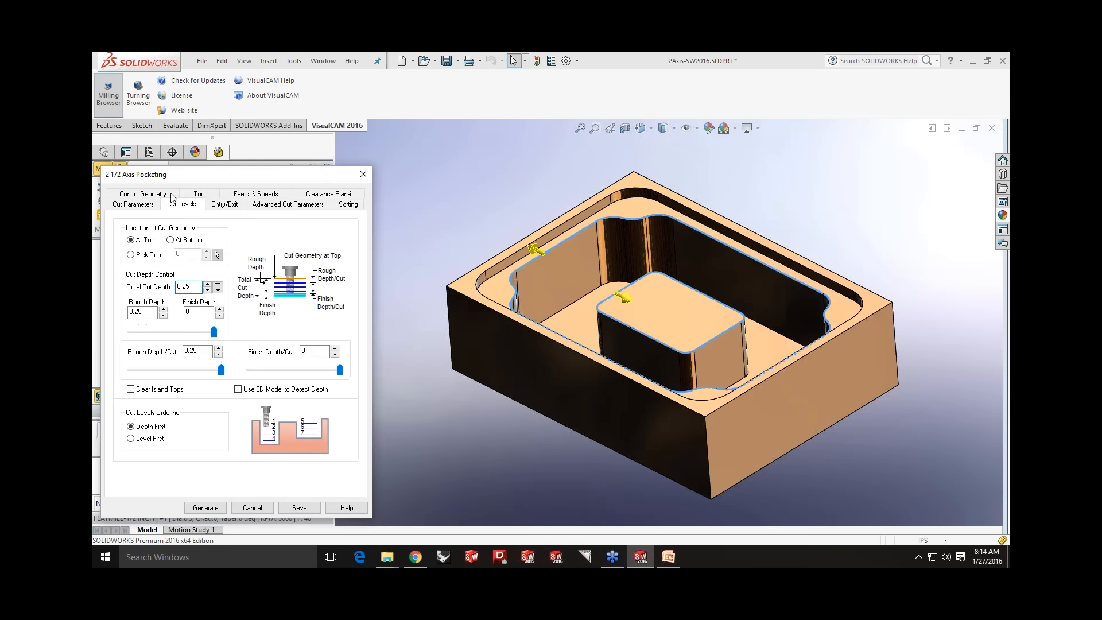
left_click(219, 288)
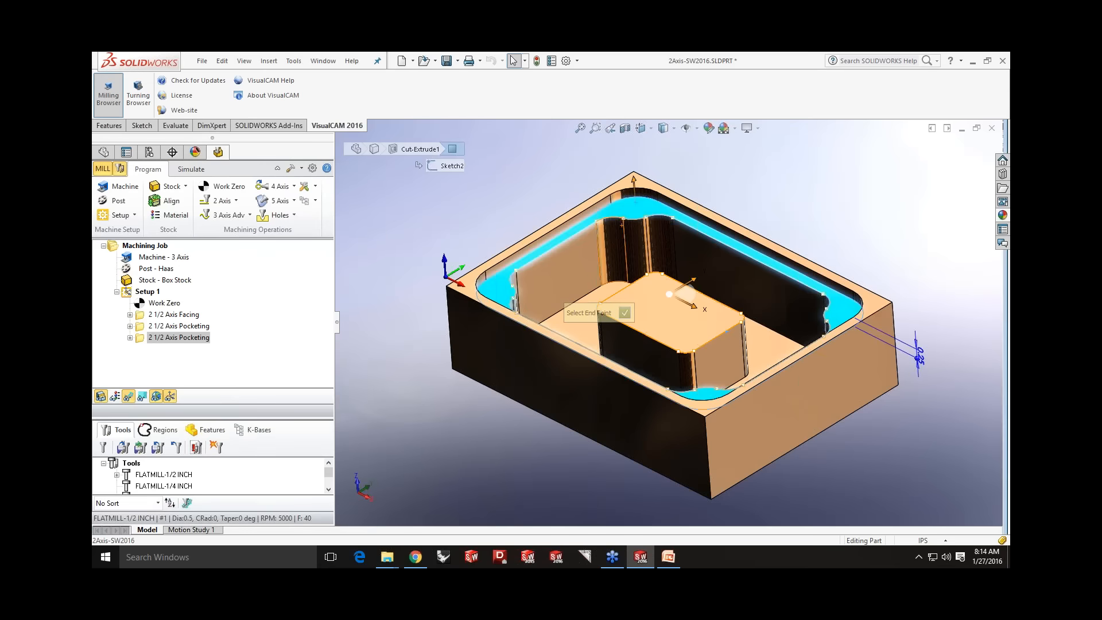
left_click(567, 329)
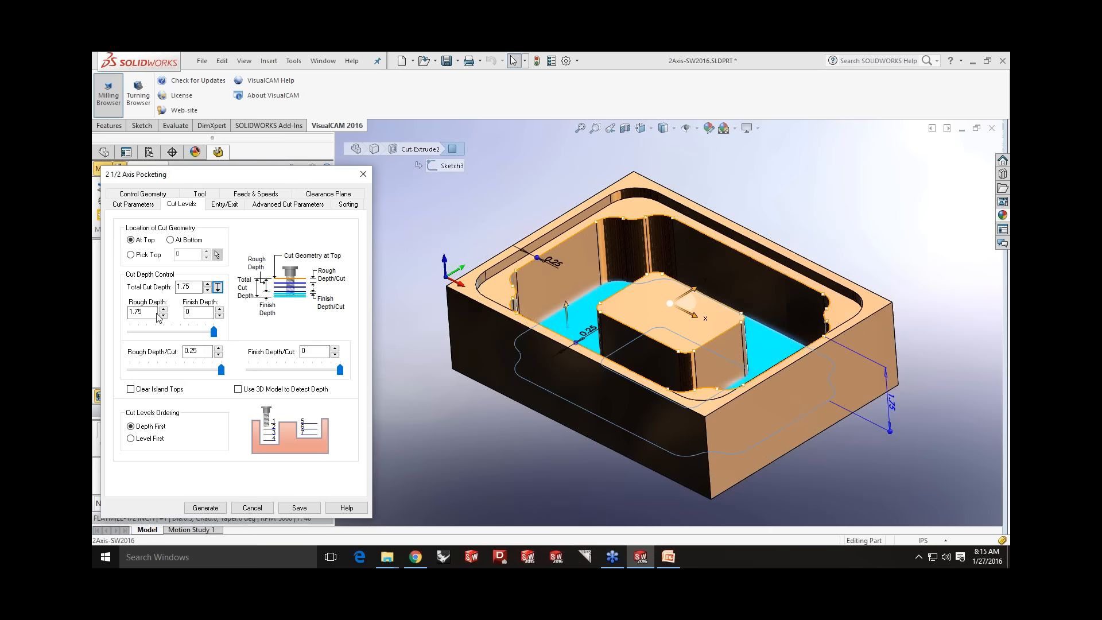
left_click(206, 352)
left_click(440, 435)
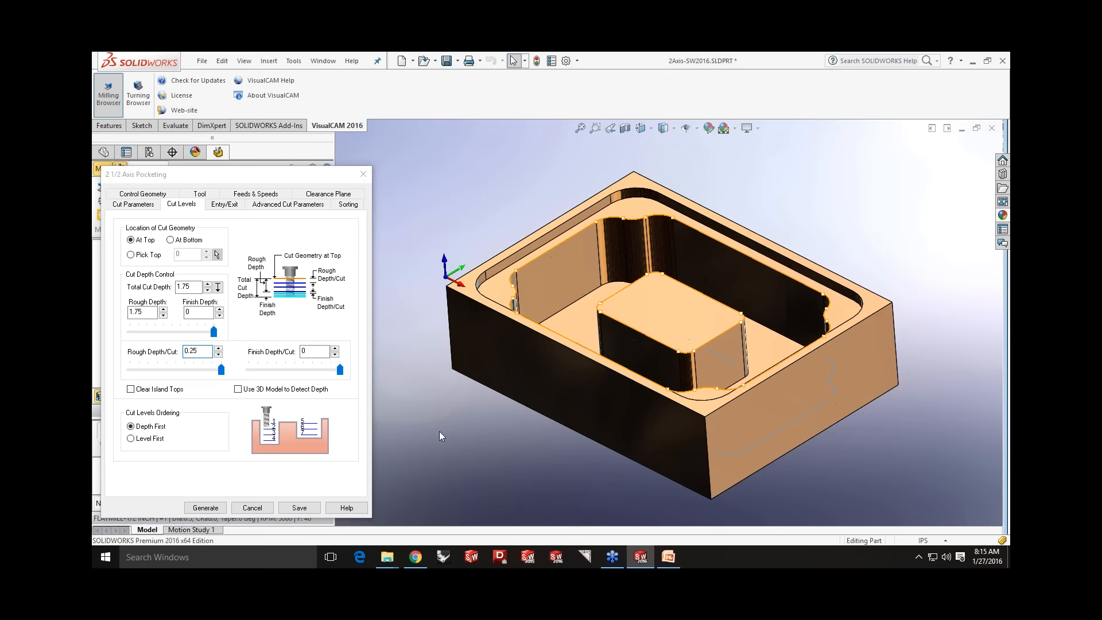
- Enable clearing of island tops for the copied pocketing operation and generate its toolpath
left_click(160, 390)
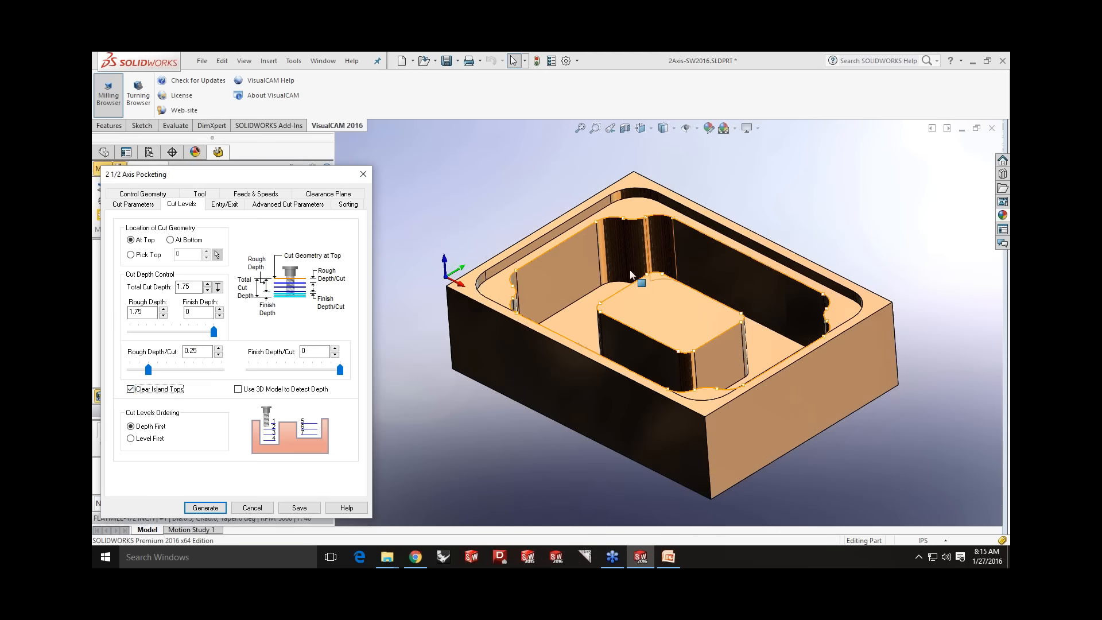
middle_click_drag(628, 337, 580, 249)
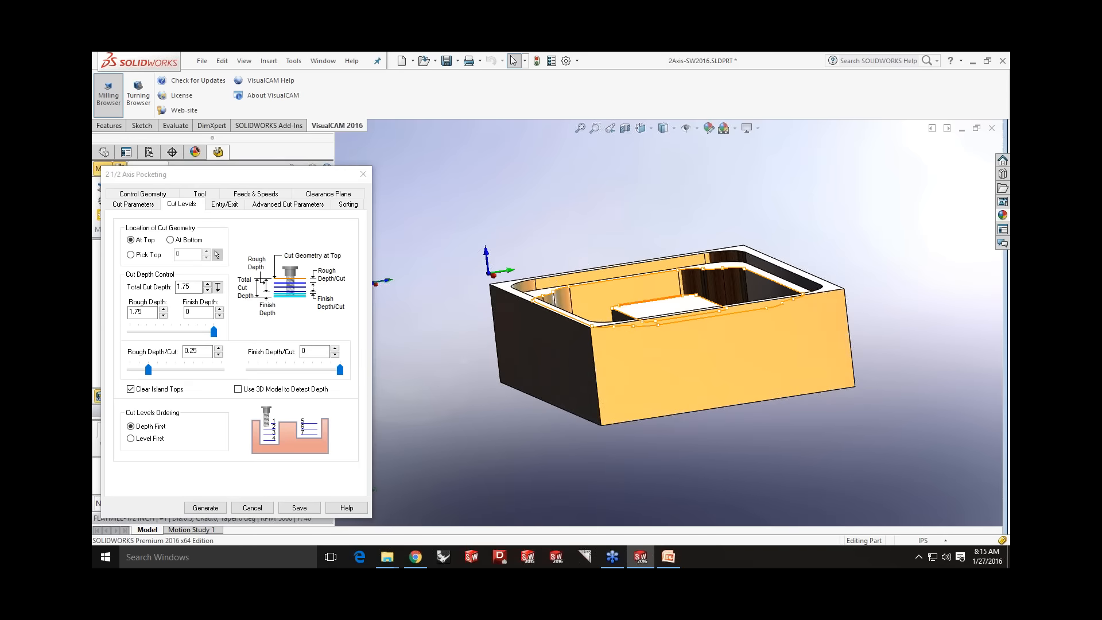
middle_click_drag(659, 313, 634, 316)
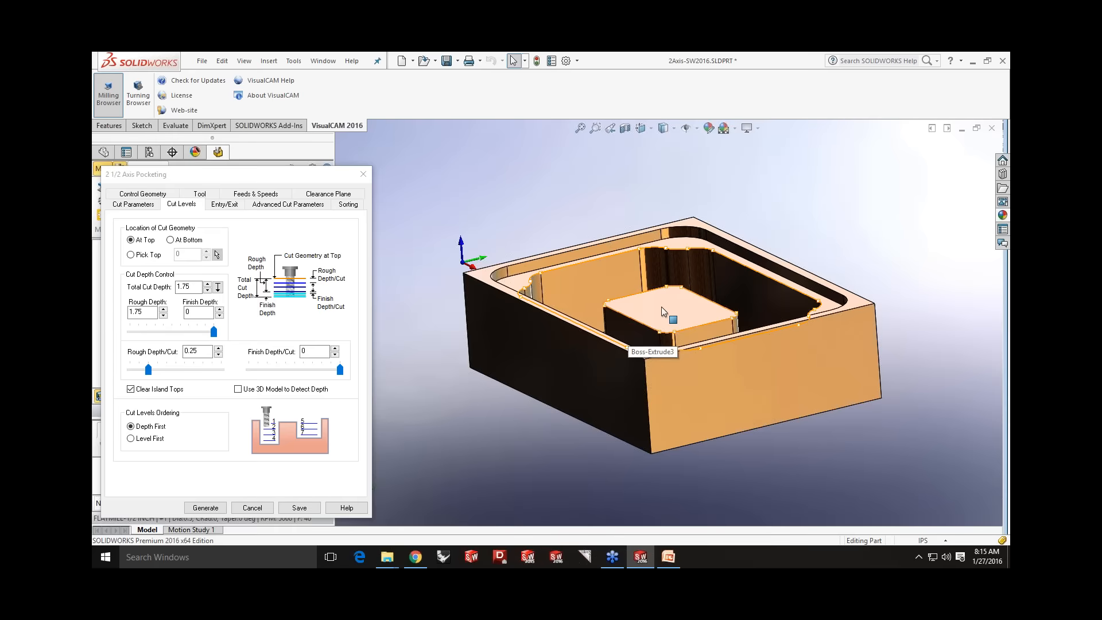
left_click(221, 508)
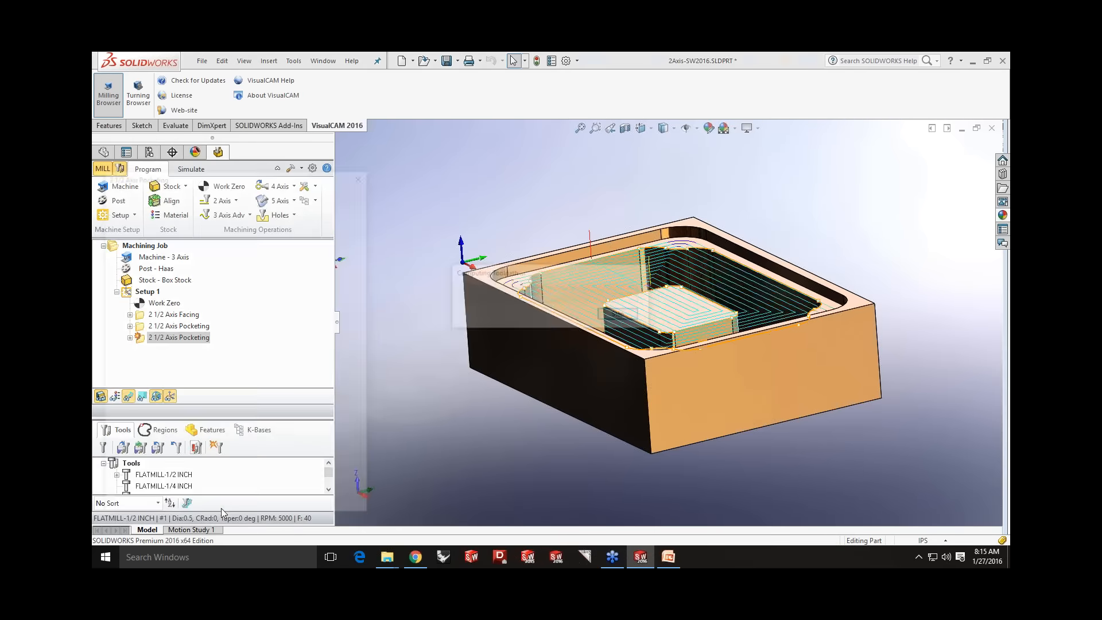
- Examine the deep pocket's toolpath one Z level at a time, checking the -0.7500 and -1.0000 levels
mouse_move(432, 427)
middle_mouse_down()
mouse_move(443, 418)
mouse_move(448, 428)
mouse_move(431, 448)
middle_mouse_up()
left_click(142, 395)
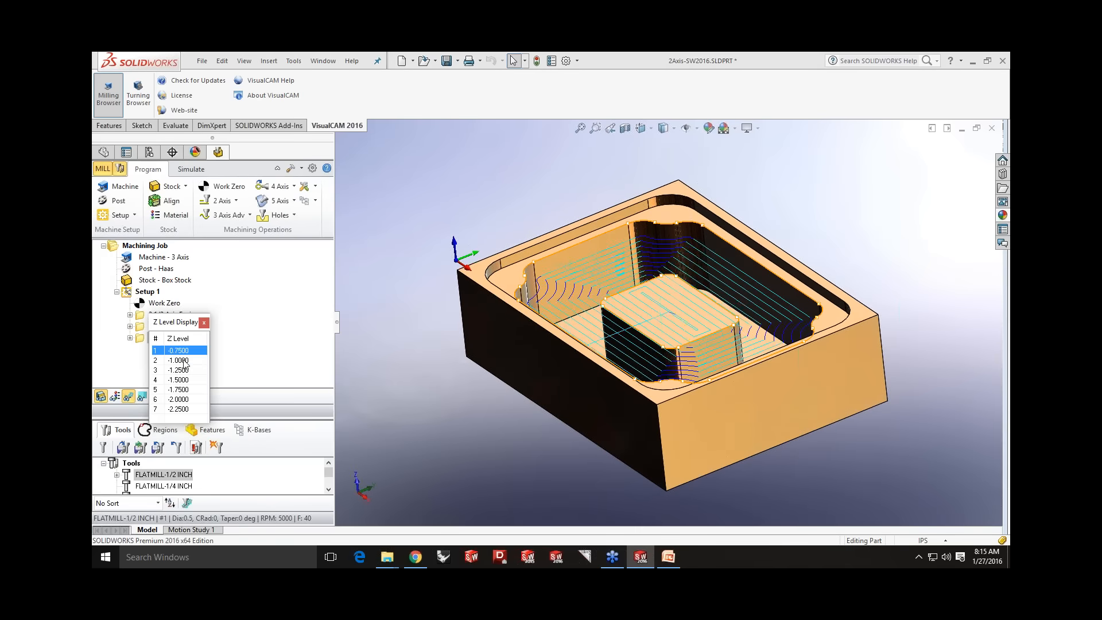
left_click(182, 360)
left_click(186, 351)
left_click(204, 323)
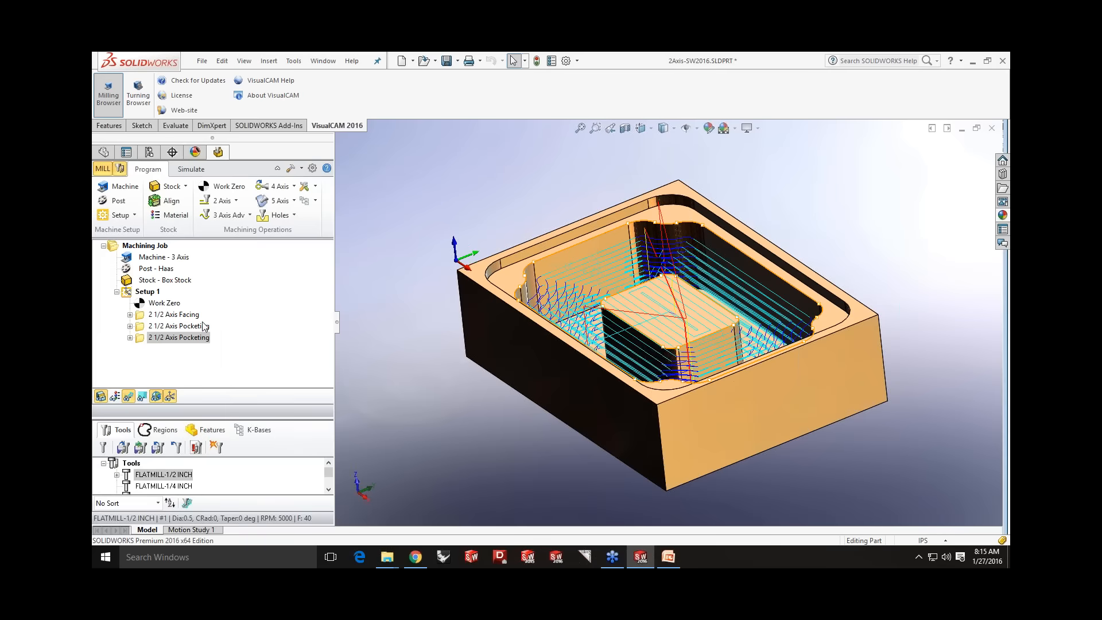
- Simulate the second 2 1/2 Axis Pocketing operation on the stock through to the end, and return to programming
left_click(193, 169)
left_click(190, 201)
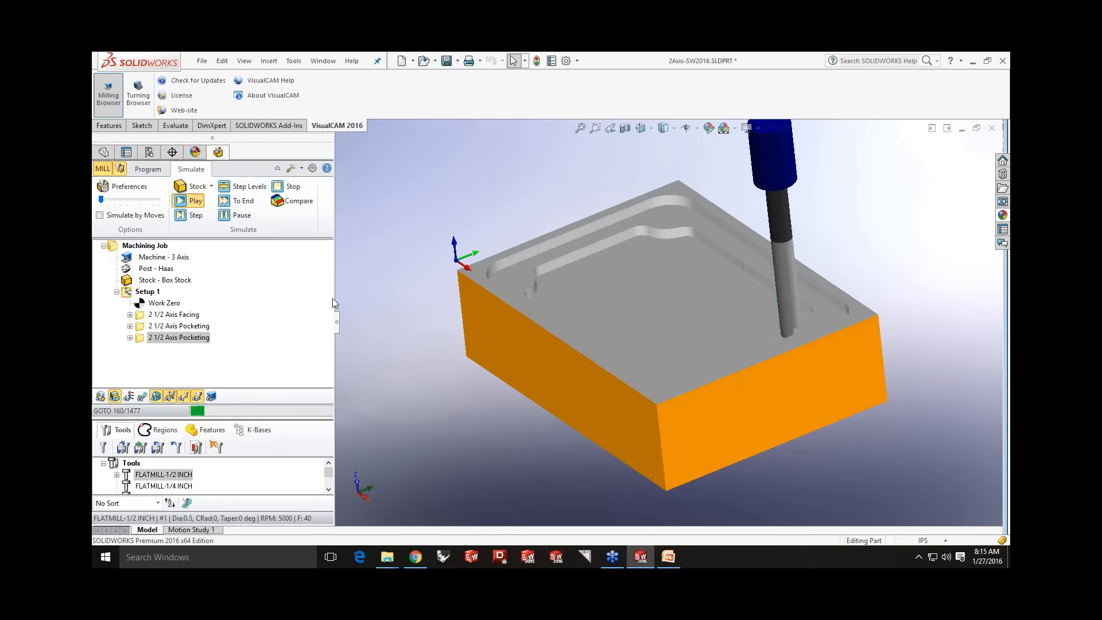
left_click(236, 201)
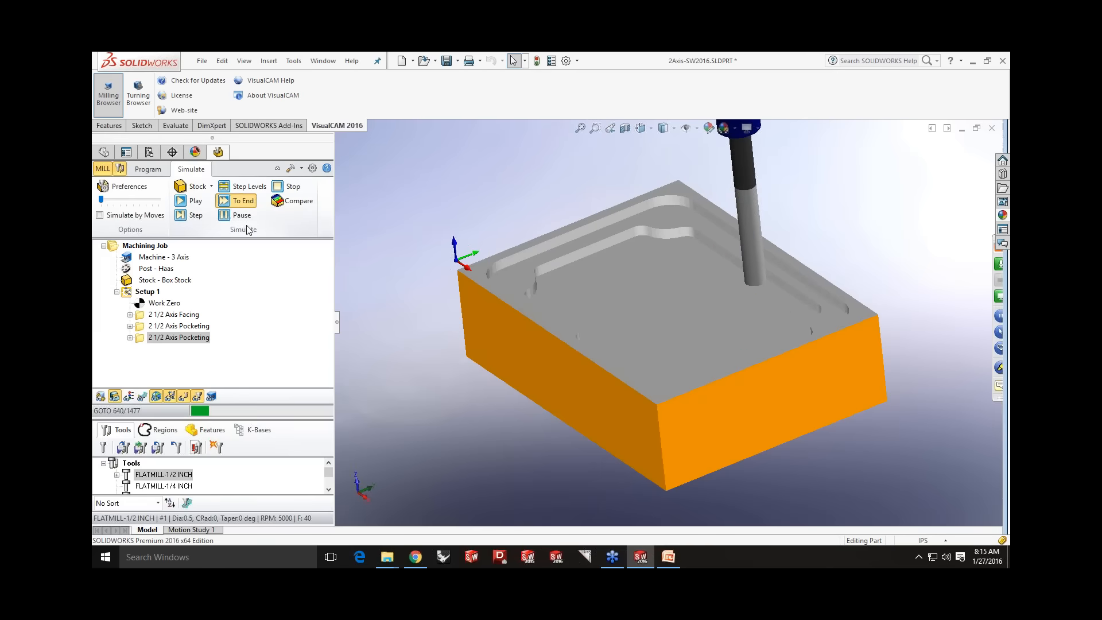
mouse_move(414, 316)
middle_mouse_down()
mouse_move(430, 310)
mouse_move(426, 333)
middle_mouse_up()
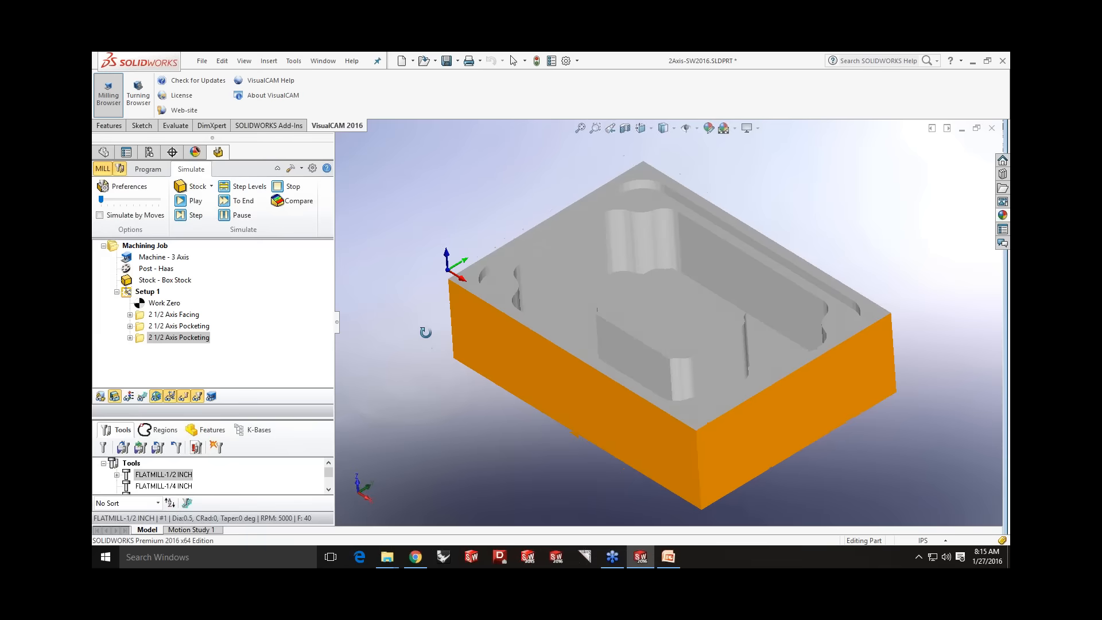
left_click(149, 169)
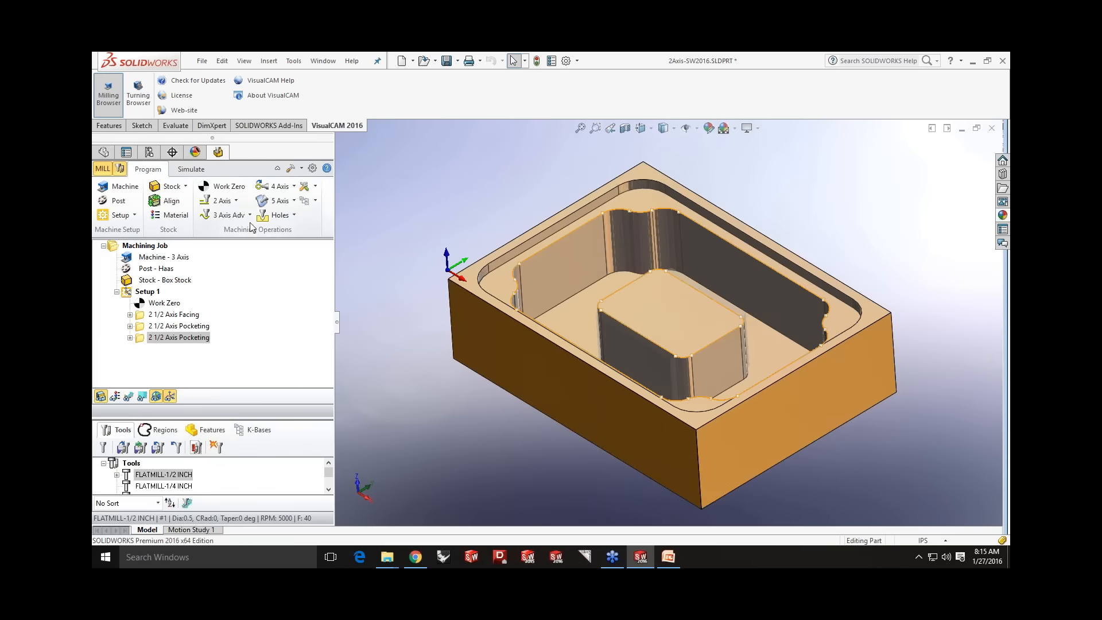
- Start a 2 1/2 Axis Profiling operation and select the deep pocket's floor as its flat area machining region
left_click(237, 201)
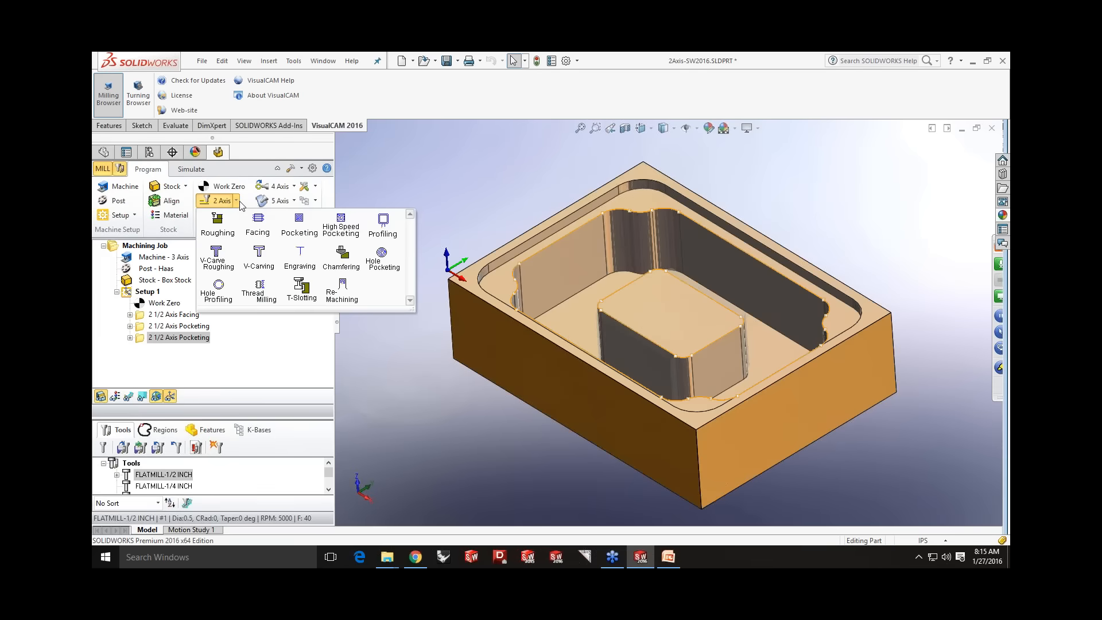
left_click(383, 227)
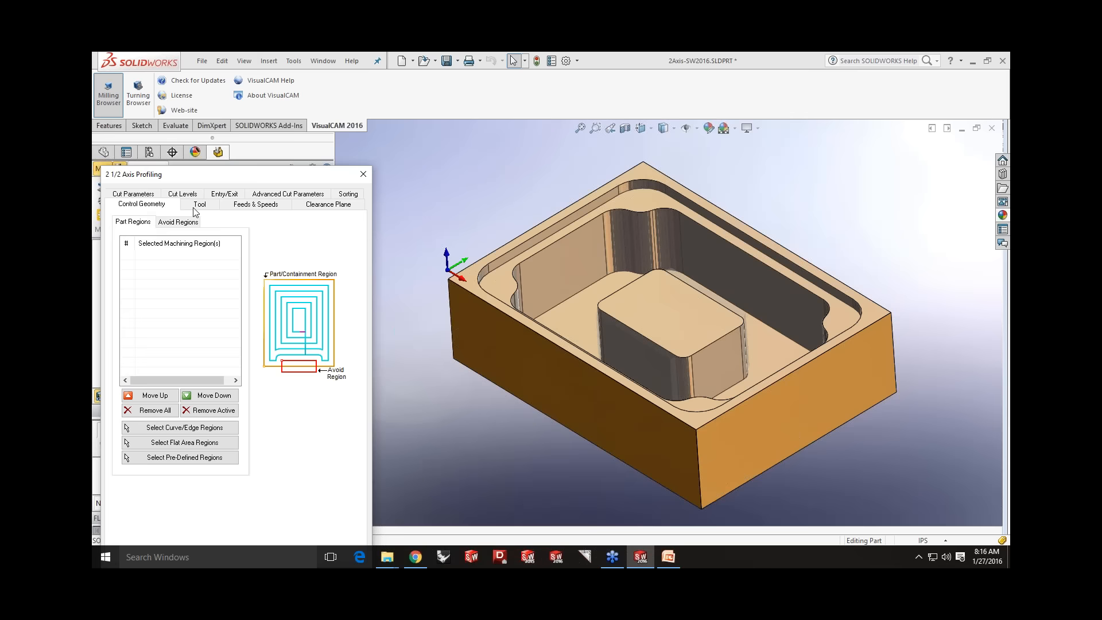
left_click(200, 447)
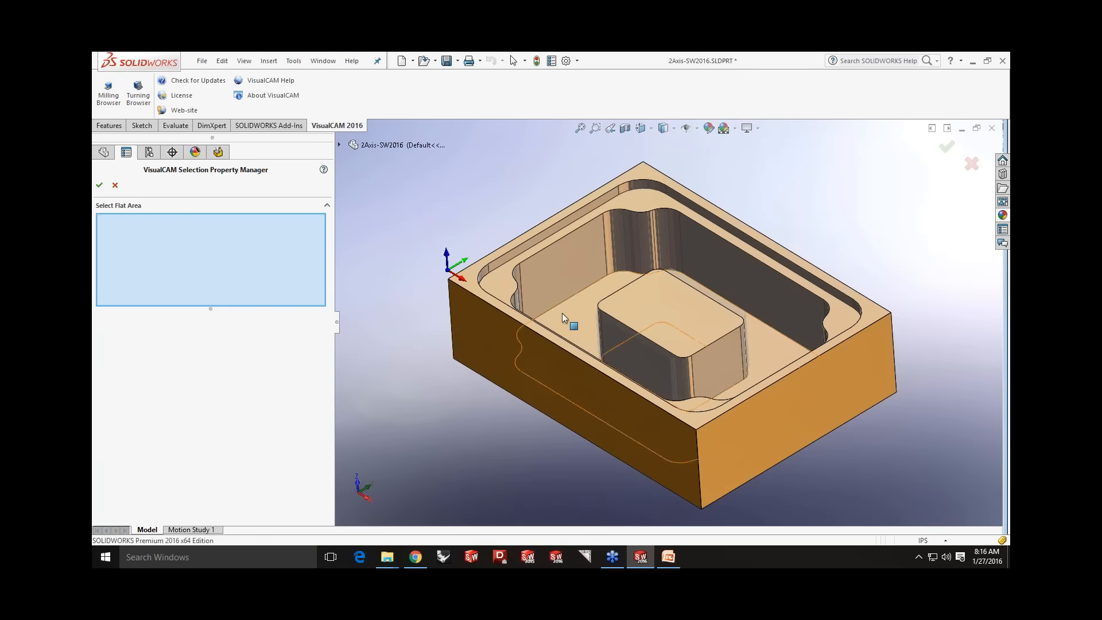
left_click(562, 319)
left_click(99, 184)
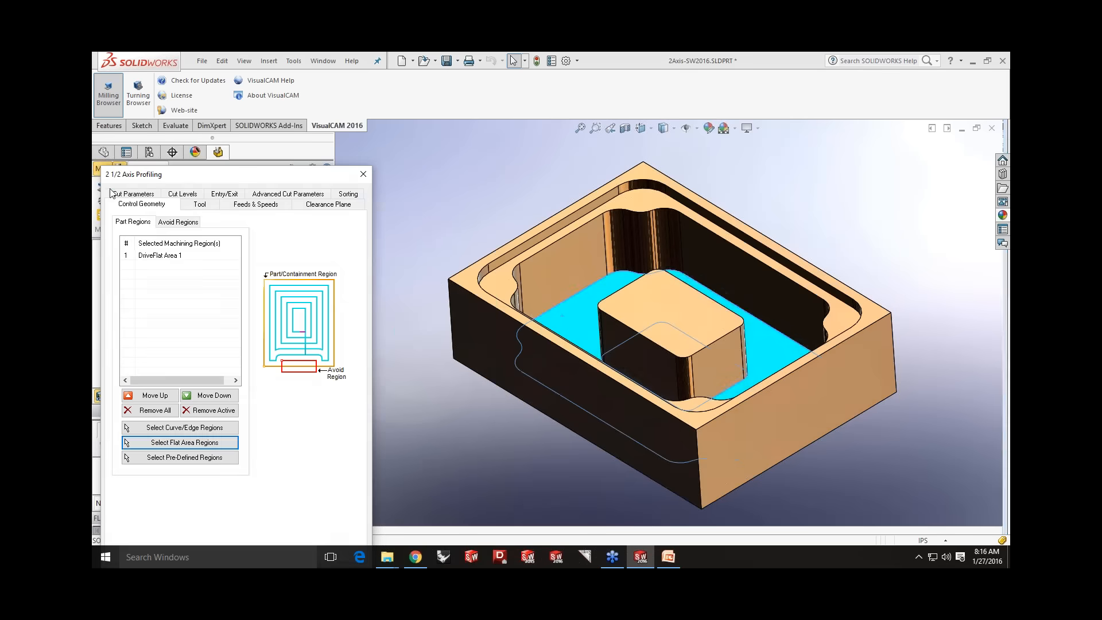
mouse_move(432, 221)
middle_mouse_down()
mouse_move(428, 236)
mouse_move(422, 228)
middle_mouse_up()
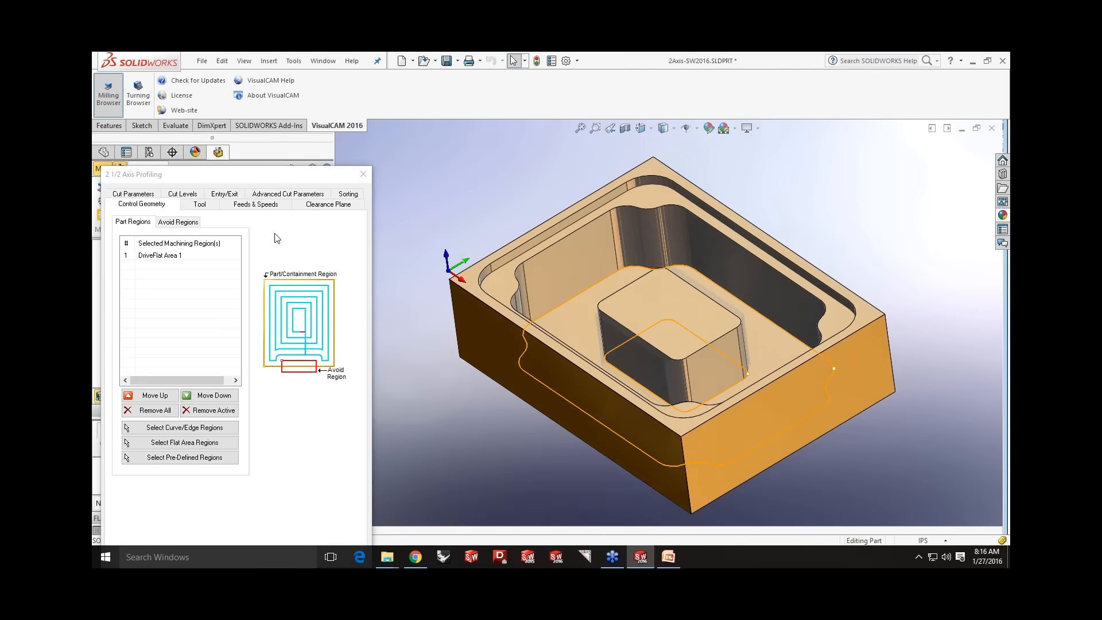
left_click(170, 257)
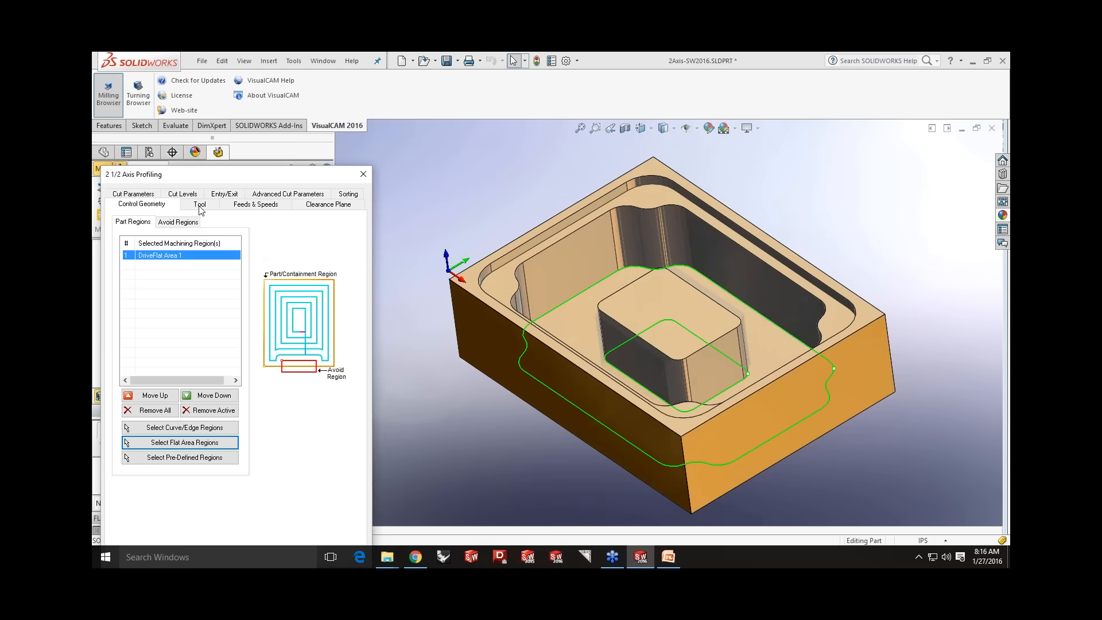
- Choose FLATMILL-1/2 INCH as the profiling tool and review the operation's feeds, speeds and clearance plane
left_click(200, 204)
left_click(151, 238)
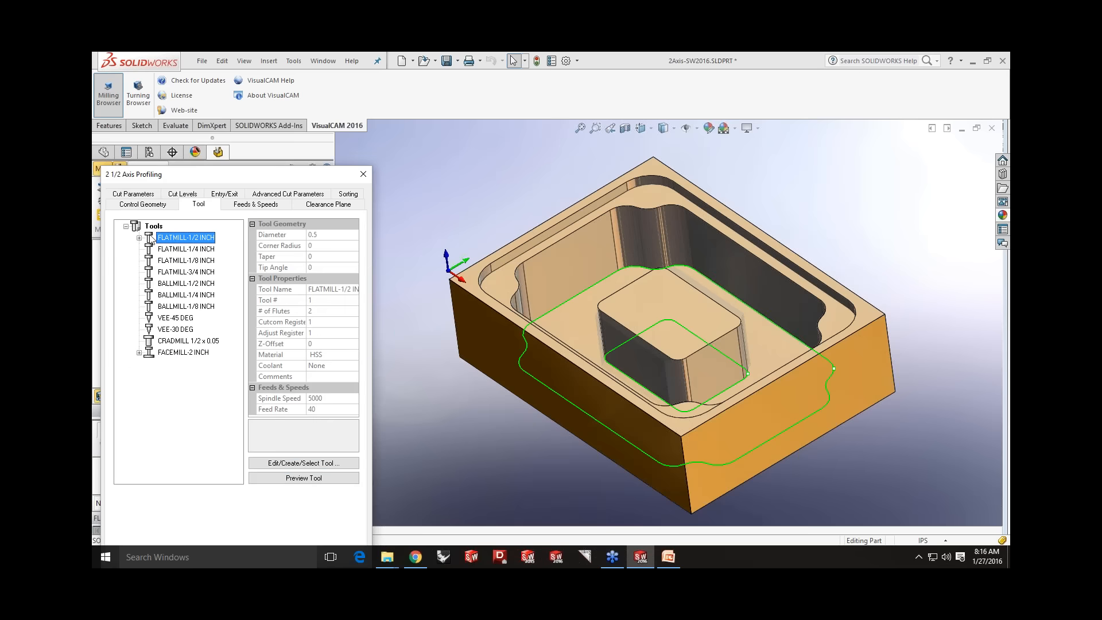
left_click(259, 205)
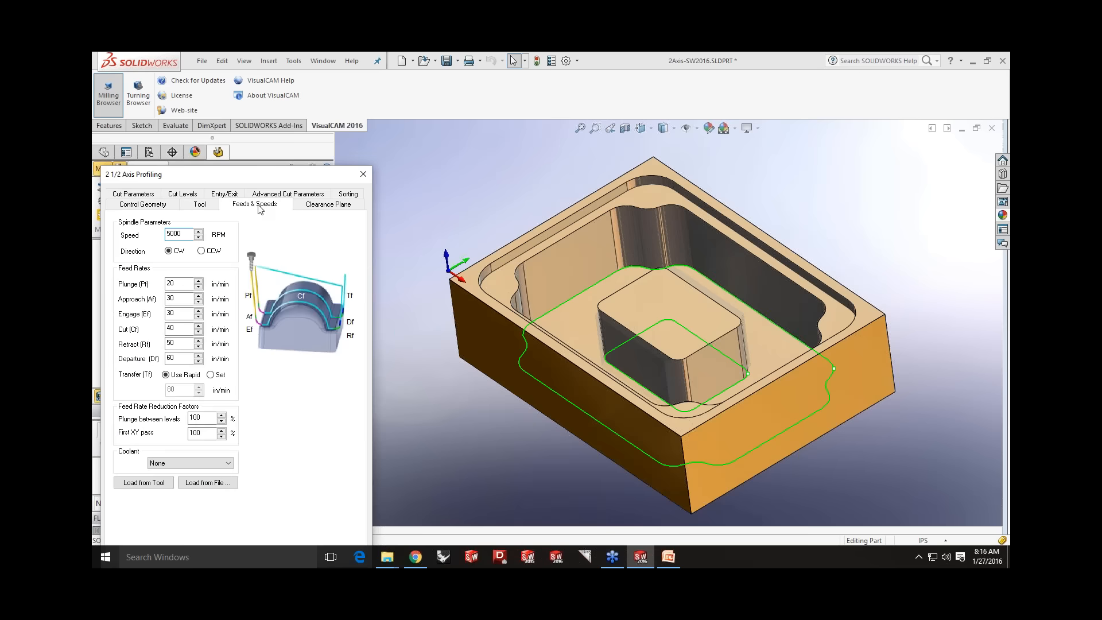
left_click(324, 207)
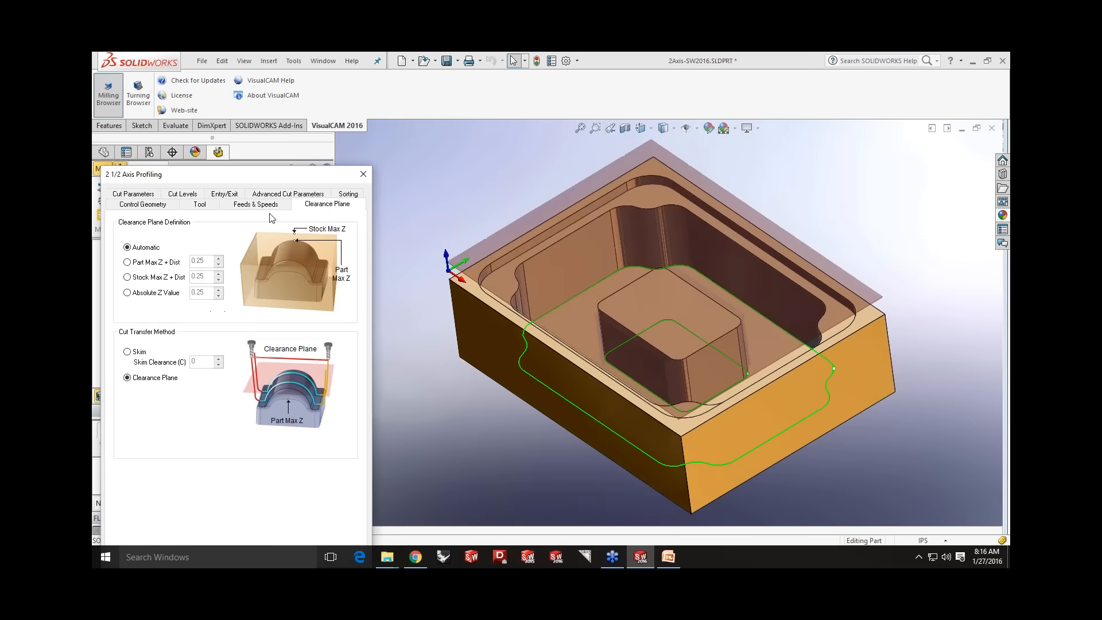
- Set the profiling cut direction to Climb (Down Cut) and have the cut start side determined using the 3D model
left_click(150, 196)
left_click(131, 306)
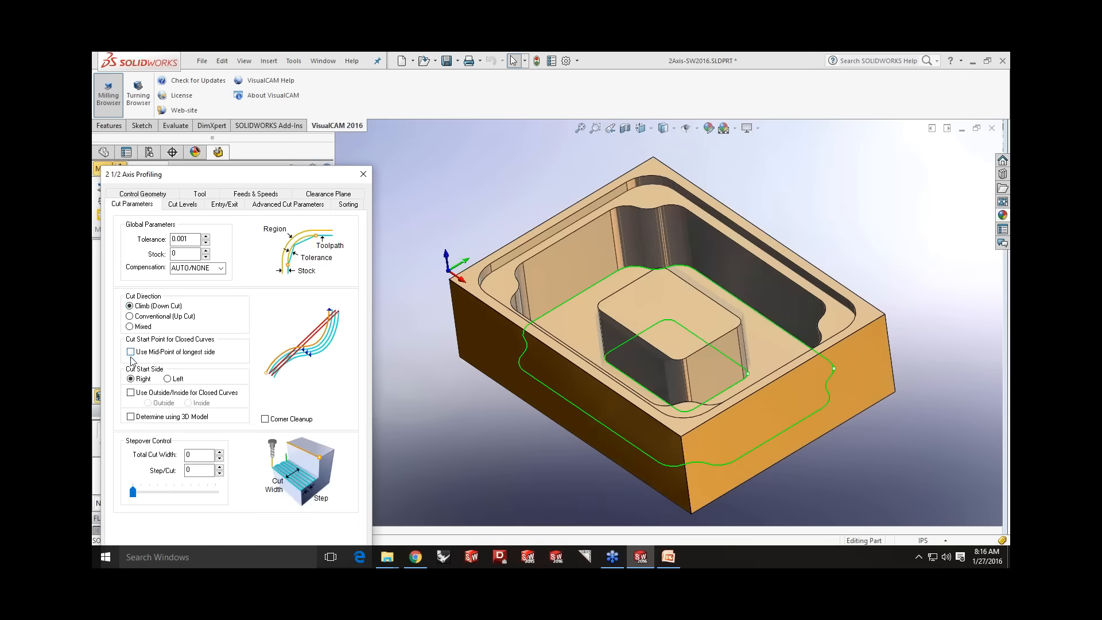
left_click(130, 417)
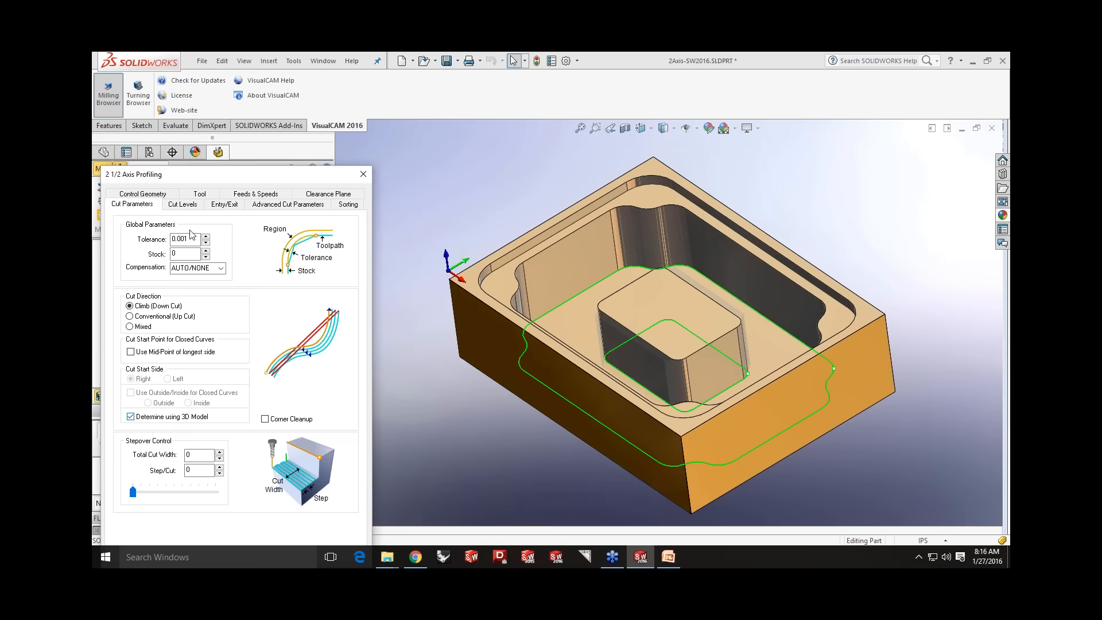
- Set the profiling operation's cut geometry location to At Bottom and generate its toolpath
left_click_drag(192, 174, 203, 113)
left_click(193, 204)
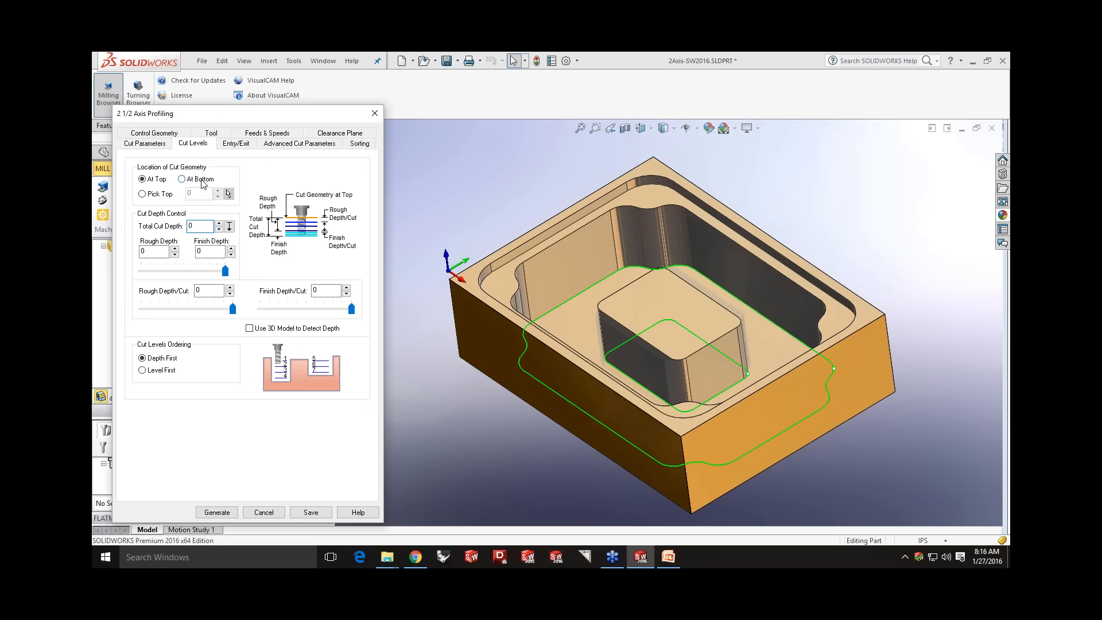
left_click(200, 180)
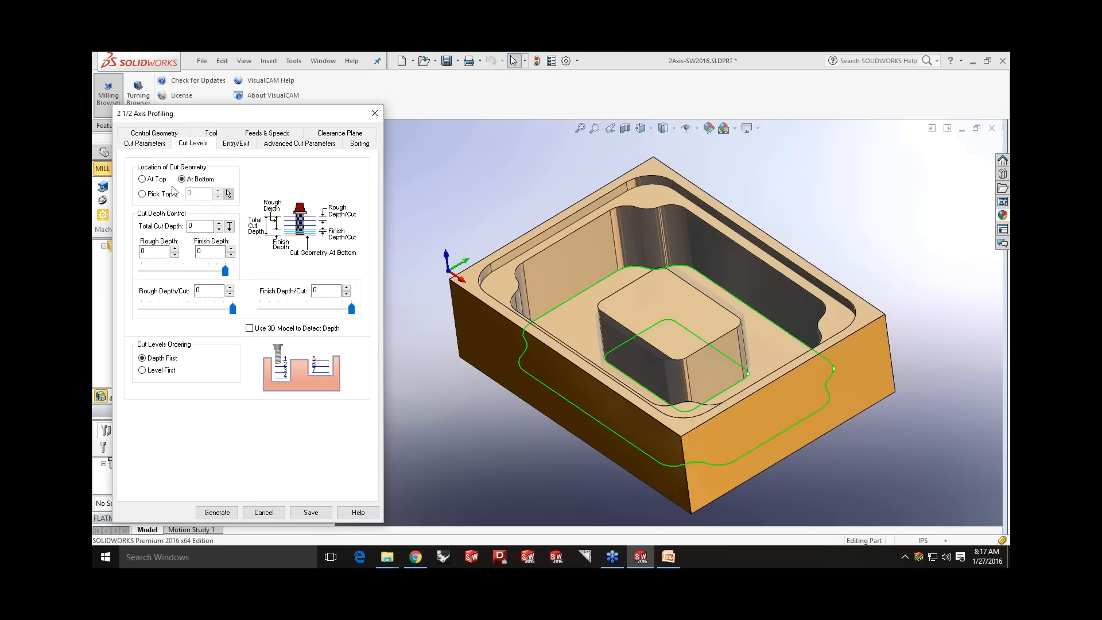
left_click(234, 144)
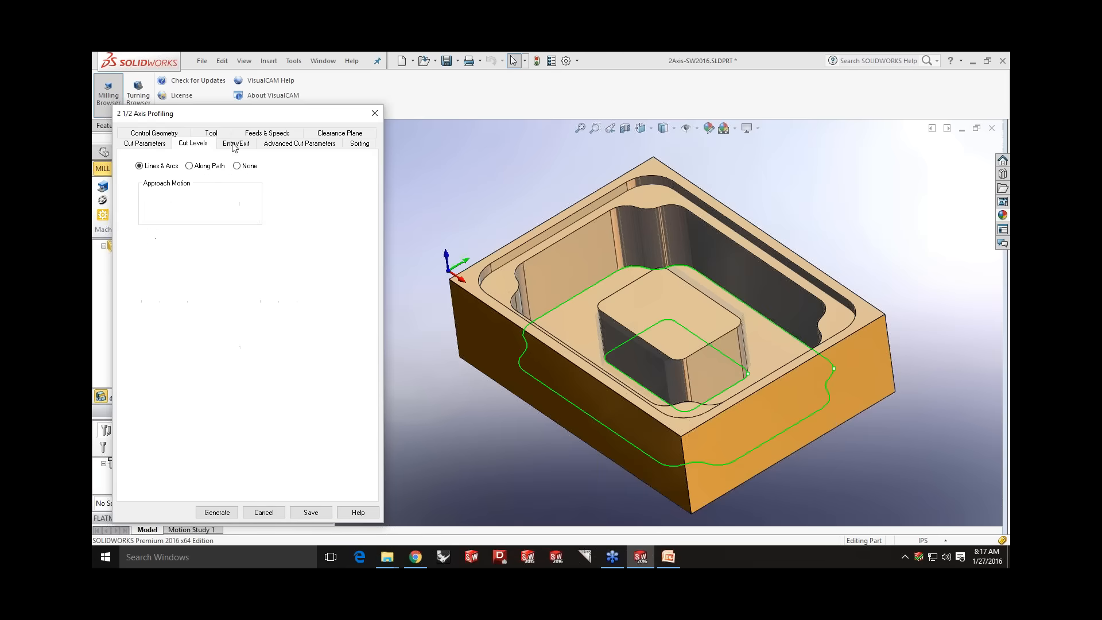
left_click(215, 511)
- Display the profiling toolpath and simulate the 2 1/2 Axis Profiling operation on the stock, ending back in programming
left_click(128, 396)
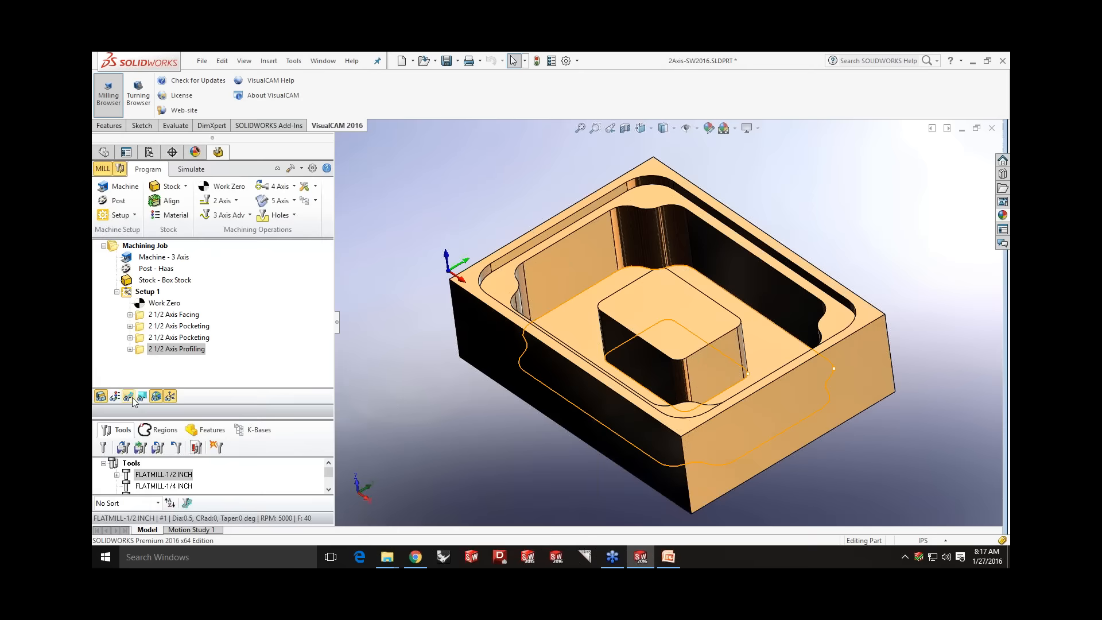
middle_click_drag(420, 396, 436, 434)
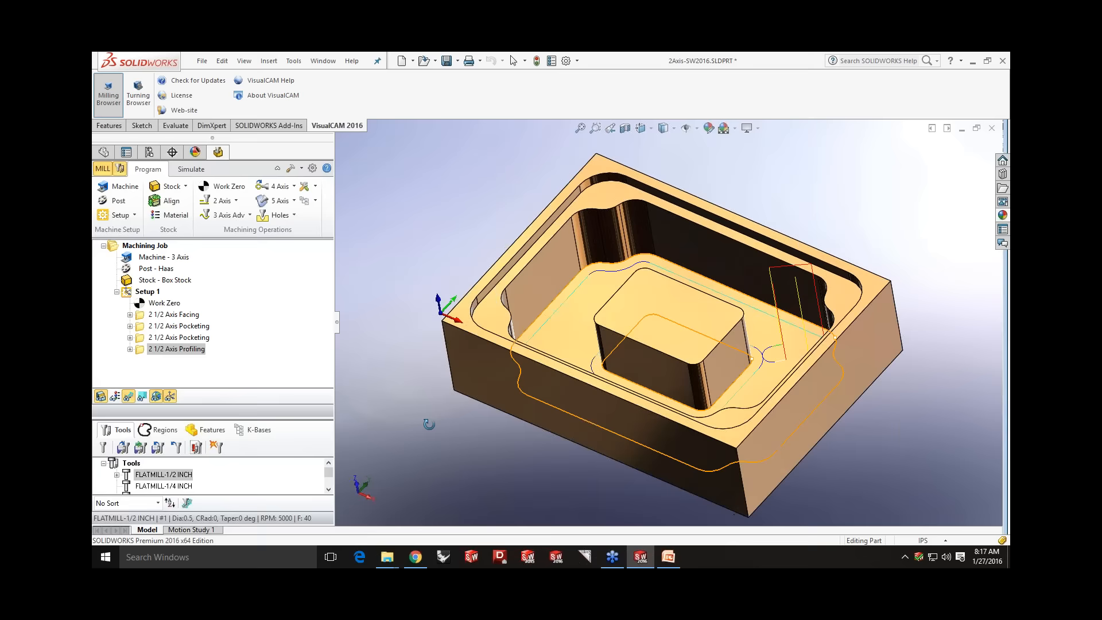
left_click(191, 169)
left_click(188, 200)
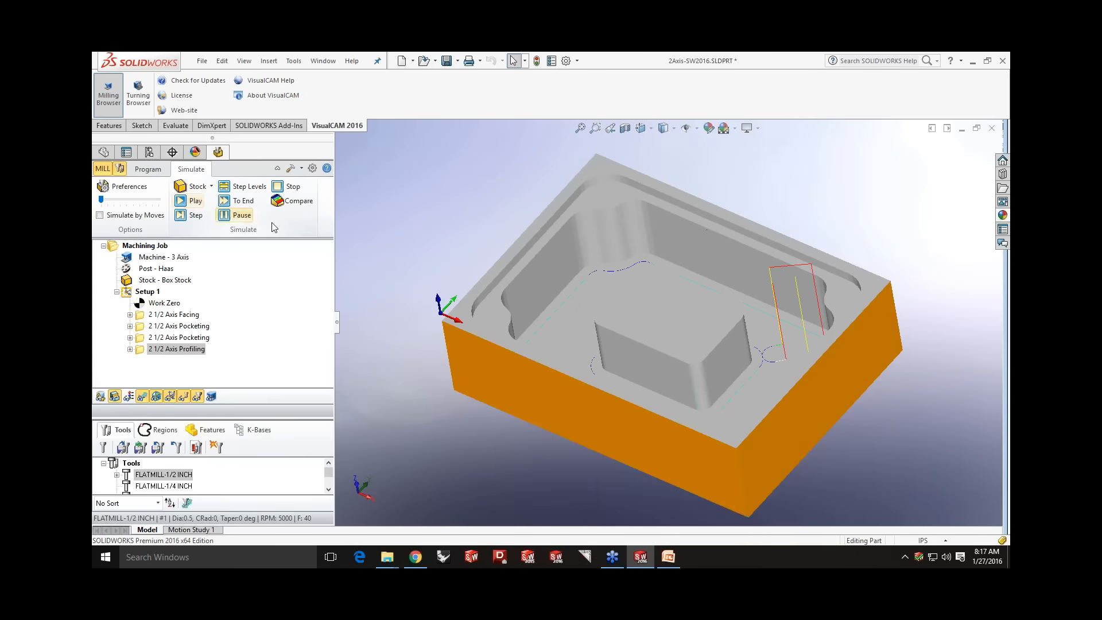
middle_click_drag(450, 248, 452, 240)
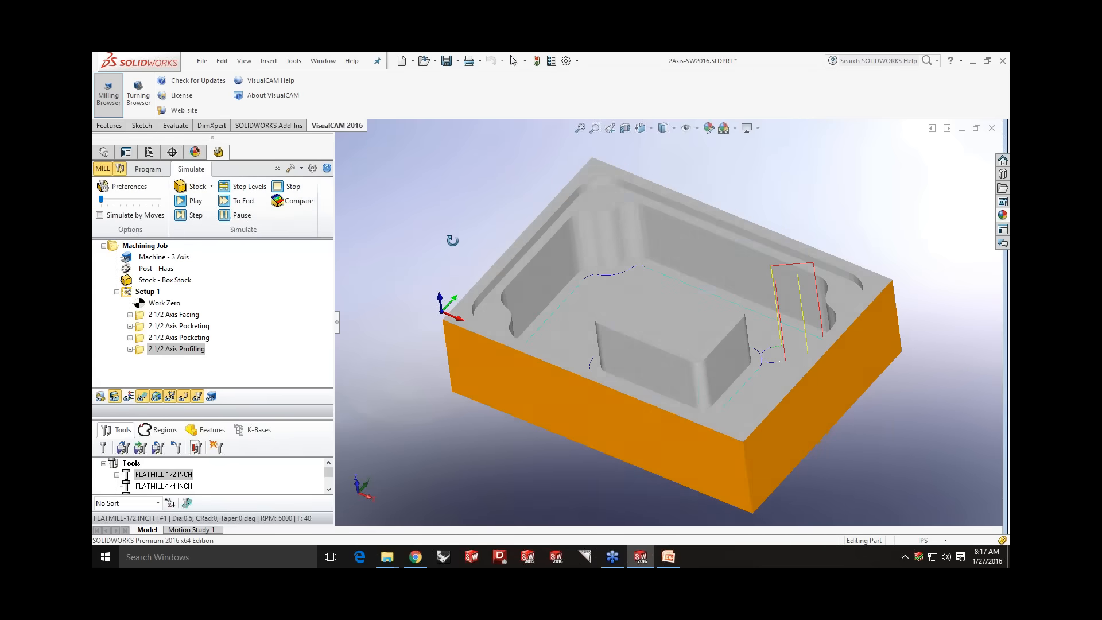
left_click(147, 169)
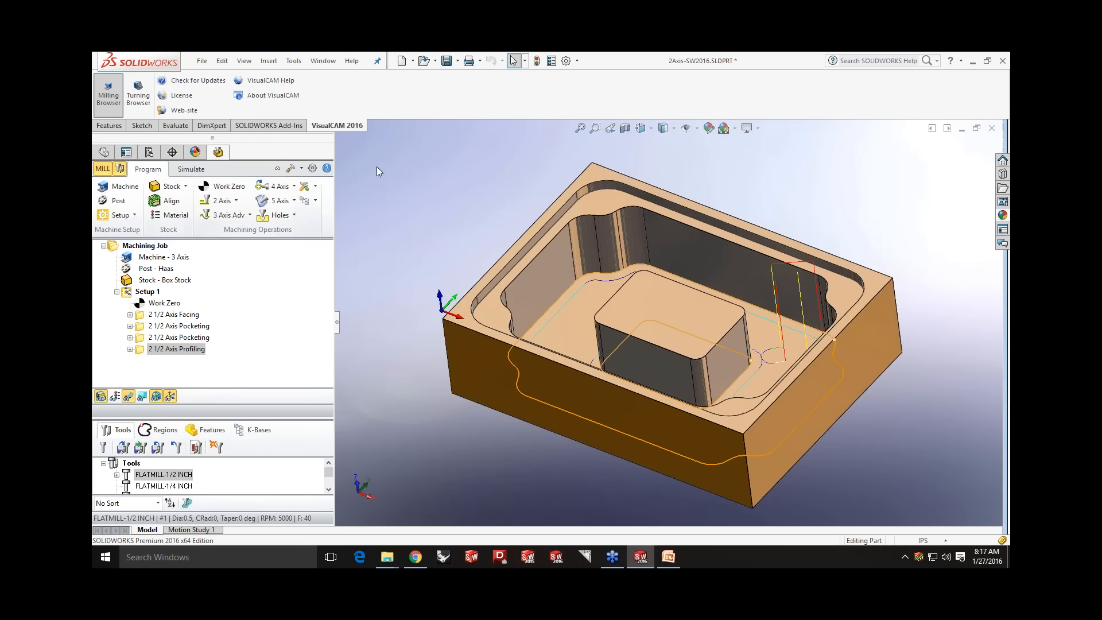
- Review the machining operations information for Setup 1, including each operation's tool, cut feed and machine time
left_click(143, 292)
right_click(140, 294)
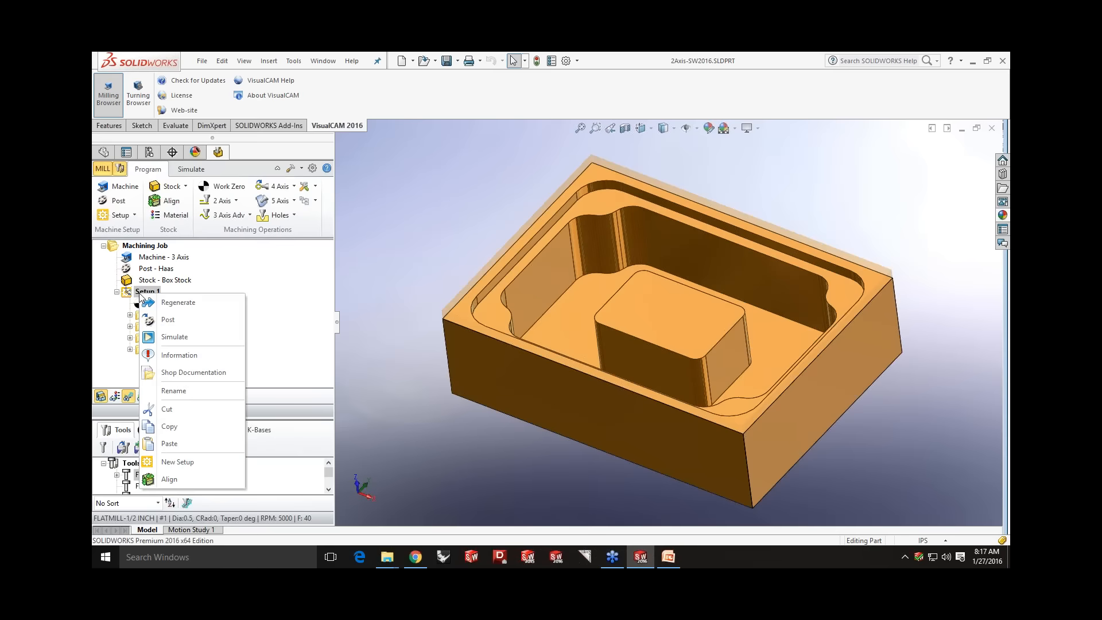
left_click(166, 355)
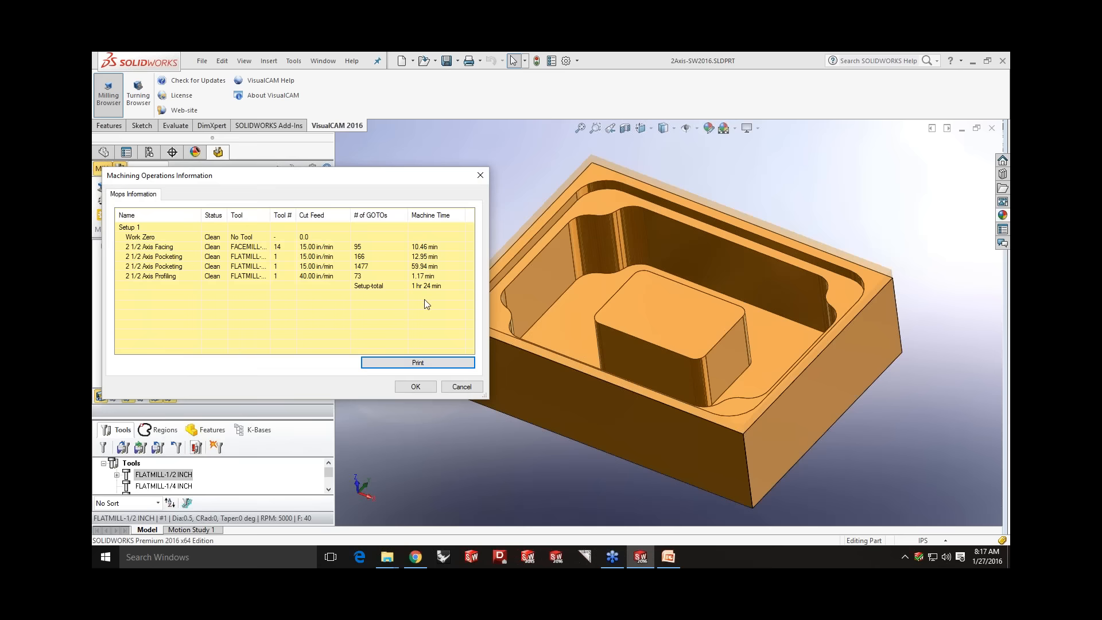
left_click(425, 388)
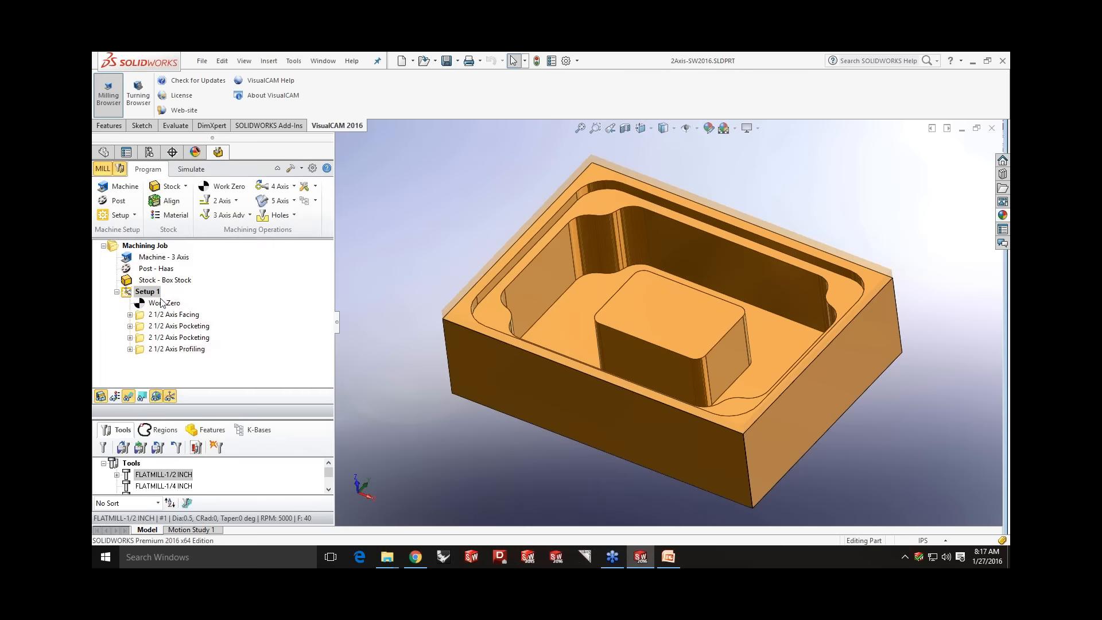
- Generate shop documentation for Setup 1 as 2Axis-SW2016.html using output template Template2, and open it in Google Chrome
right_click(153, 294)
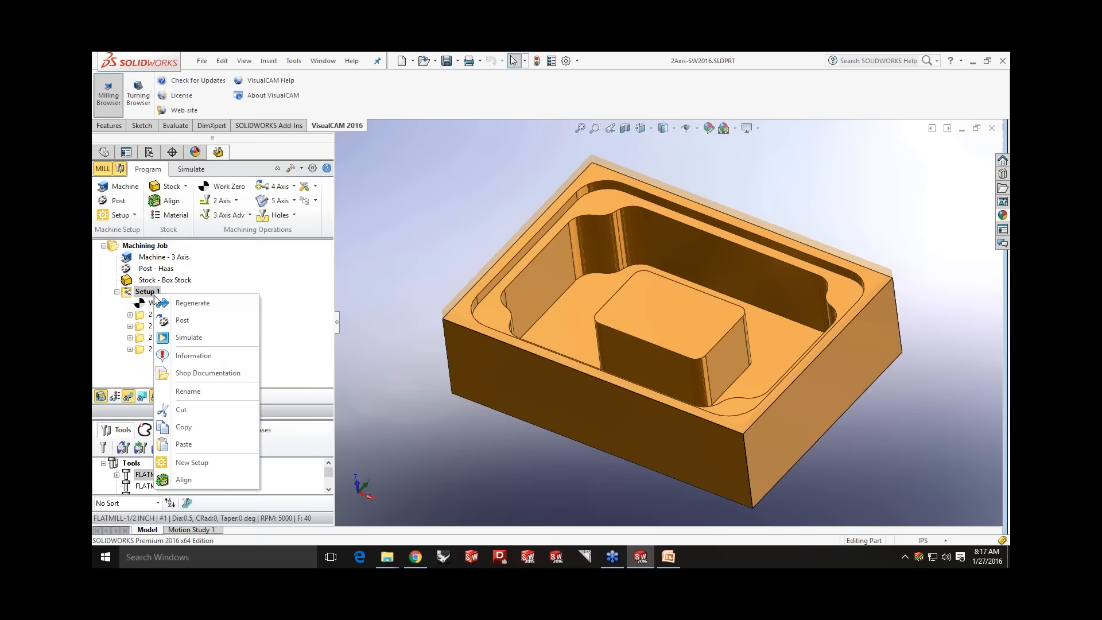
left_click(189, 374)
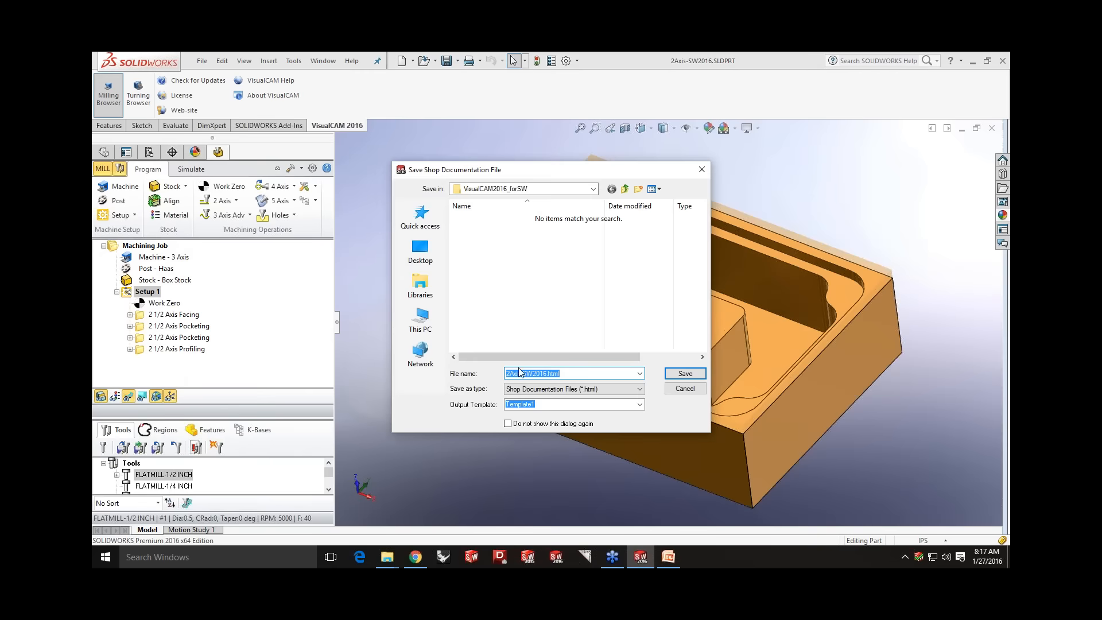
left_click(640, 405)
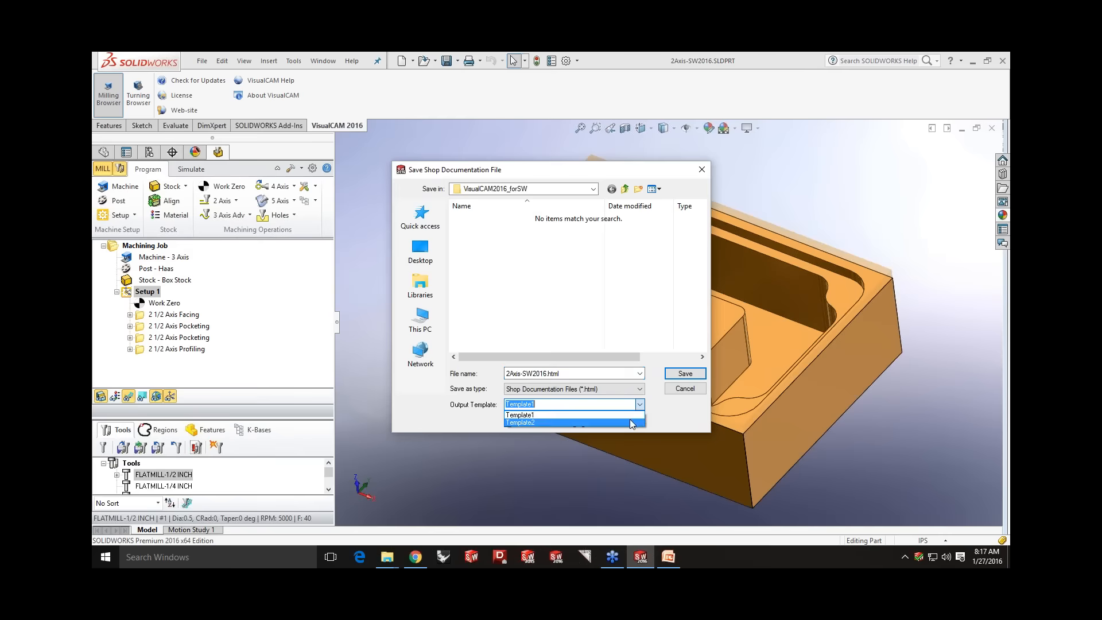
left_click(608, 422)
left_click(682, 374)
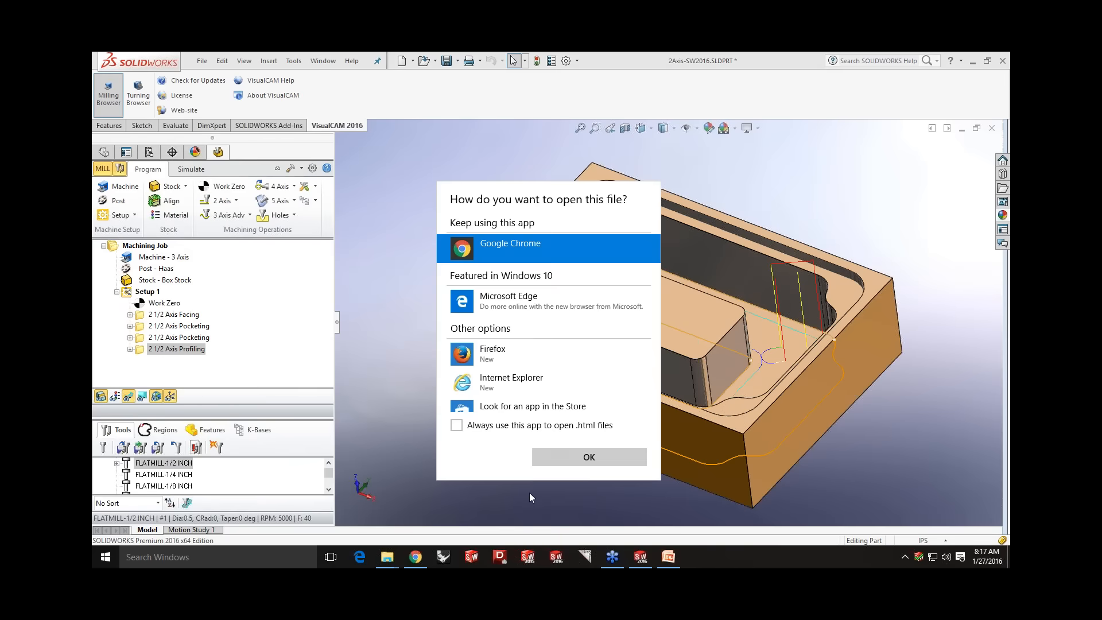
left_click(552, 462)
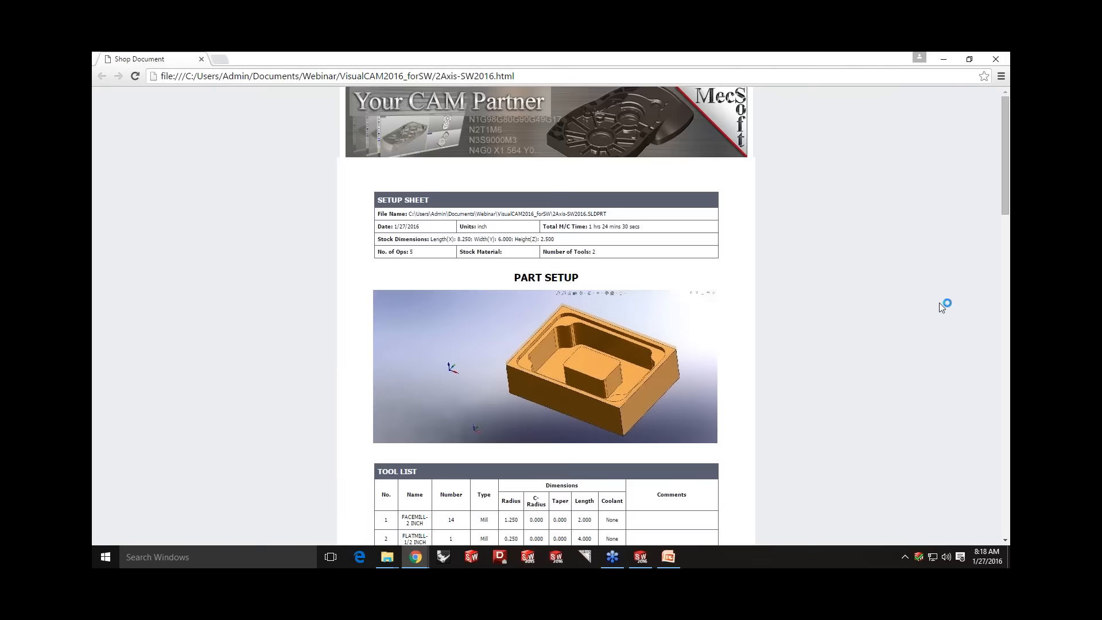
- Examine the shop document's setup sheet, tool list and machine operations list, and return to SOLIDWORKS
scroll(835, 325, "down", 2)
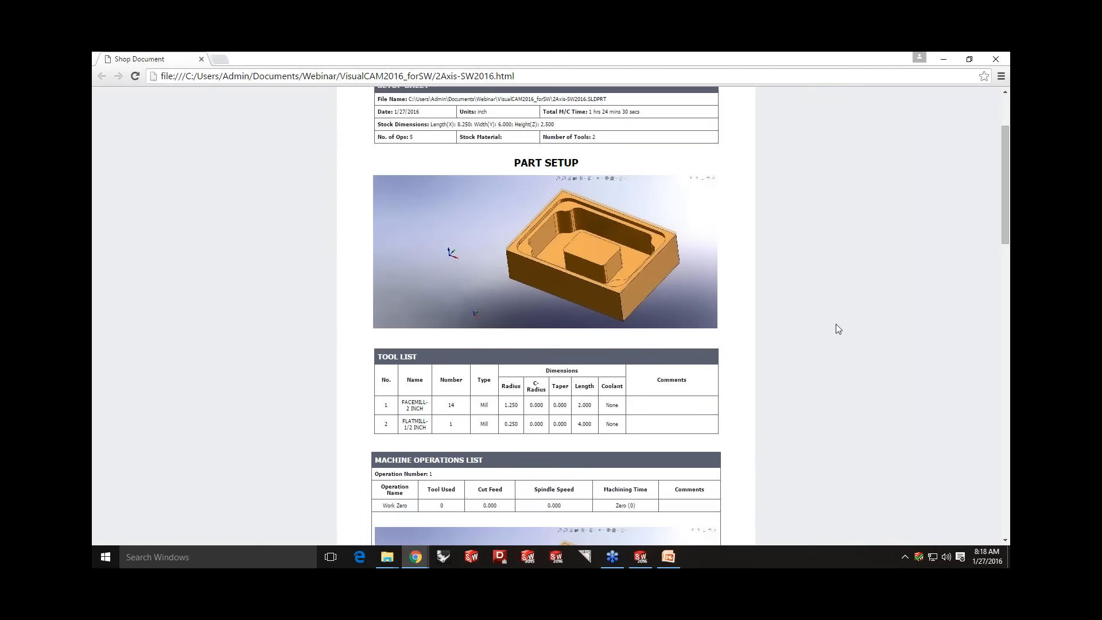
scroll(749, 299, "down", 1)
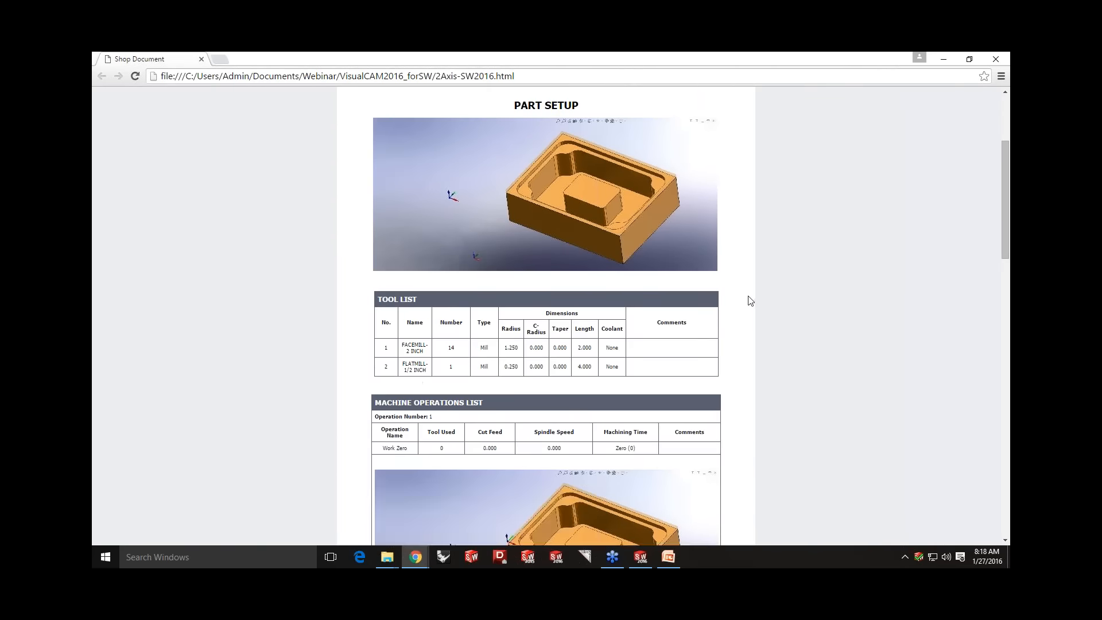
scroll(740, 300, "down", 2)
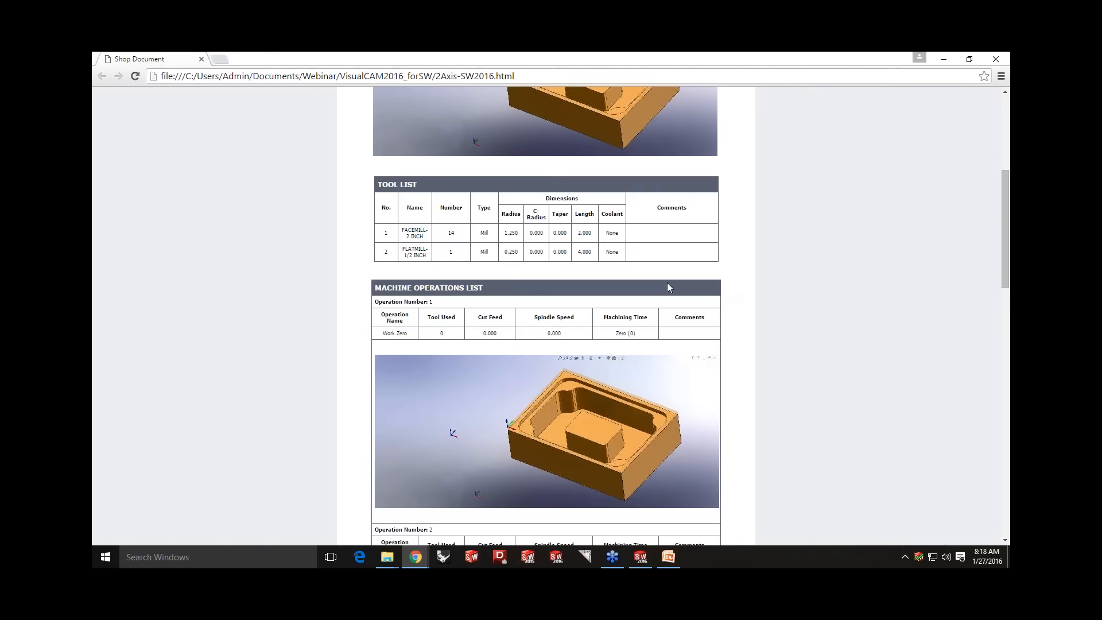
scroll(666, 282, "up", 3)
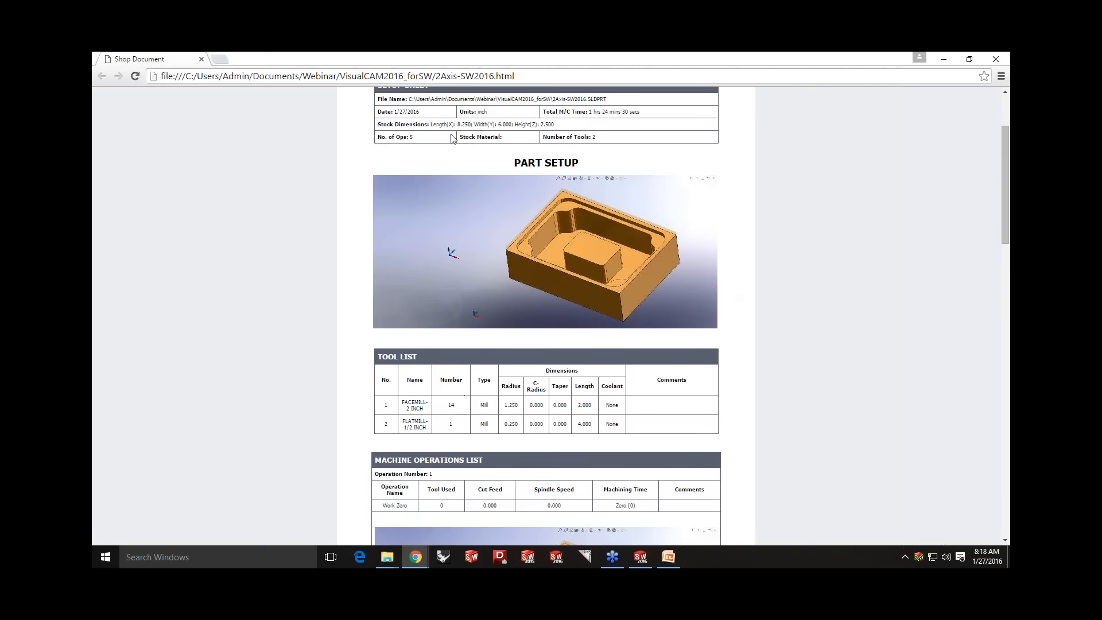
scroll(687, 276, "down", 5)
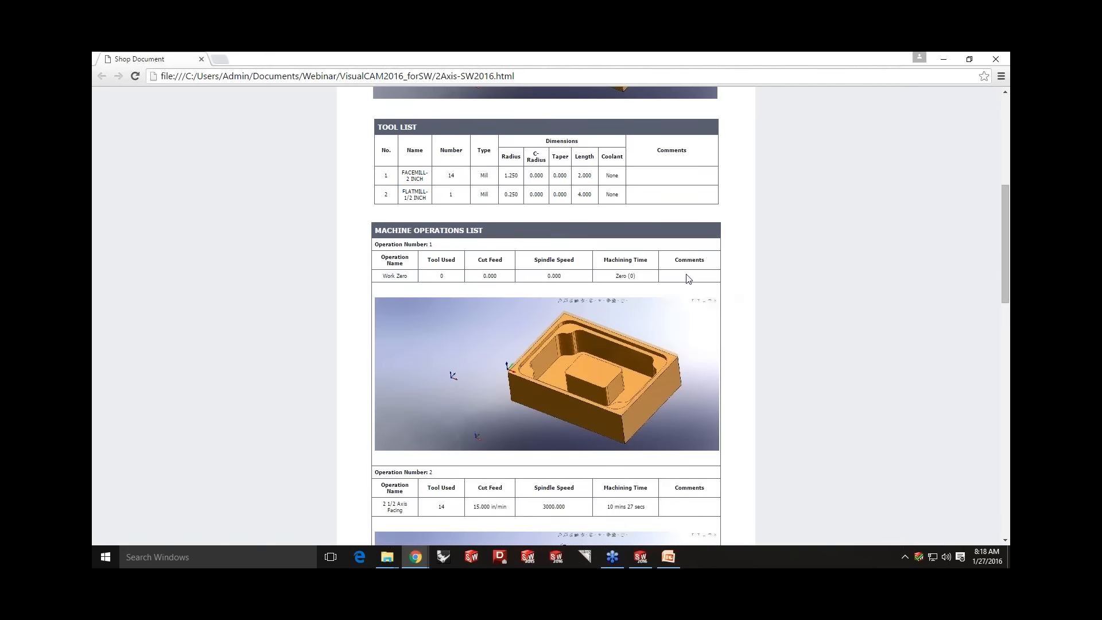
scroll(601, 340, "down", 5)
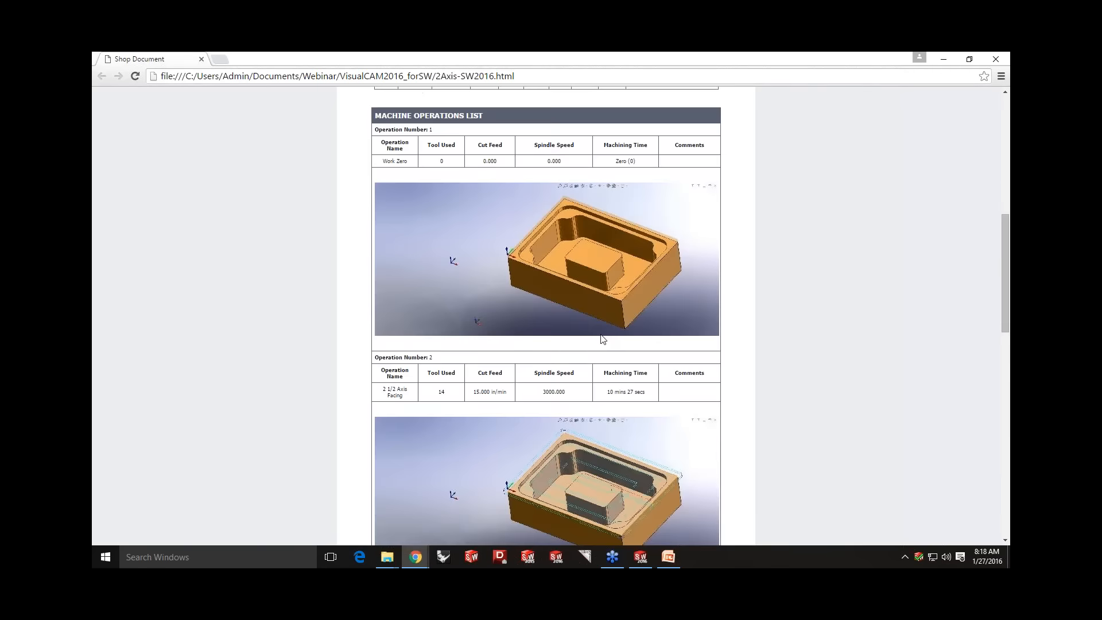
scroll(594, 445, "down", 5)
scroll(594, 442, "down", 1)
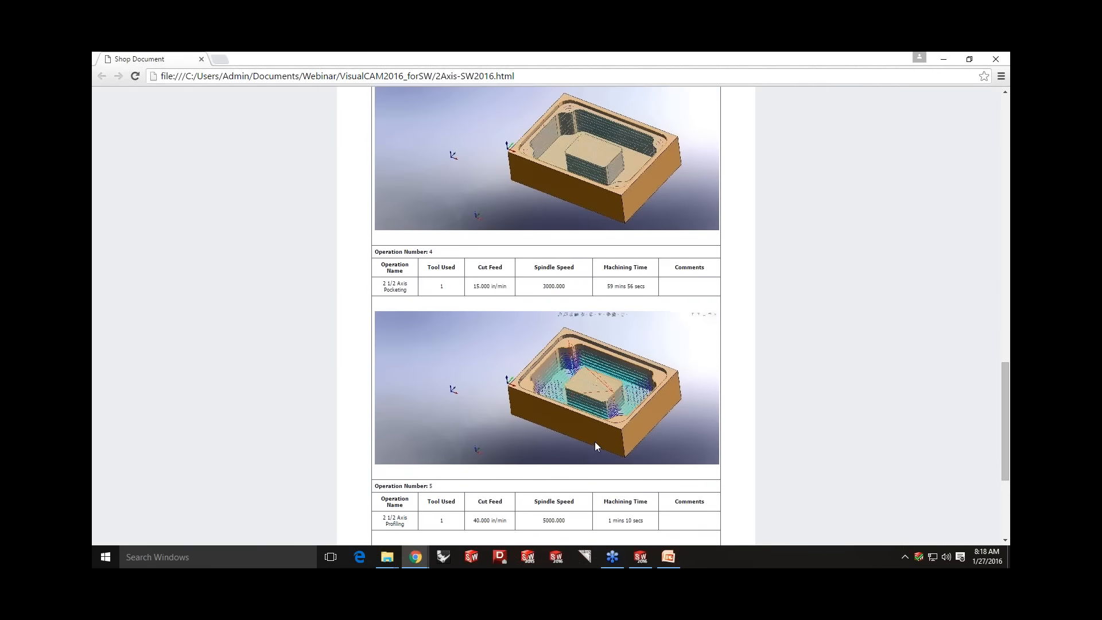
left_click(944, 60)
- Post Setup 1 with the Haas post-processor to 2Axis-SW2016_Setup 1.nc, and look over the resulting G-code
left_click(127, 291)
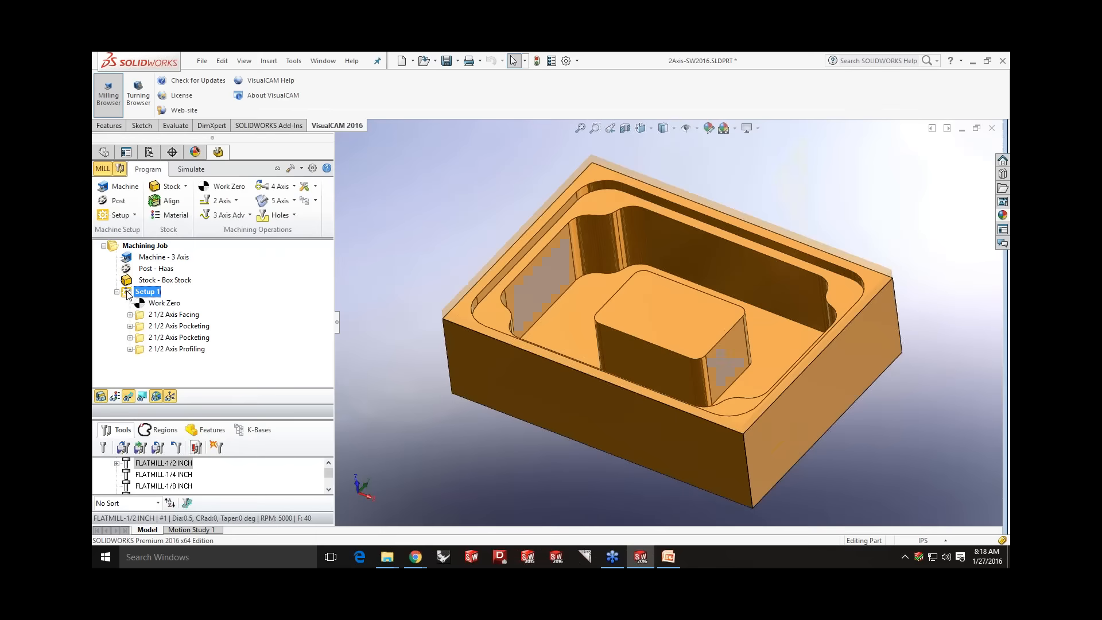
right_click(128, 292)
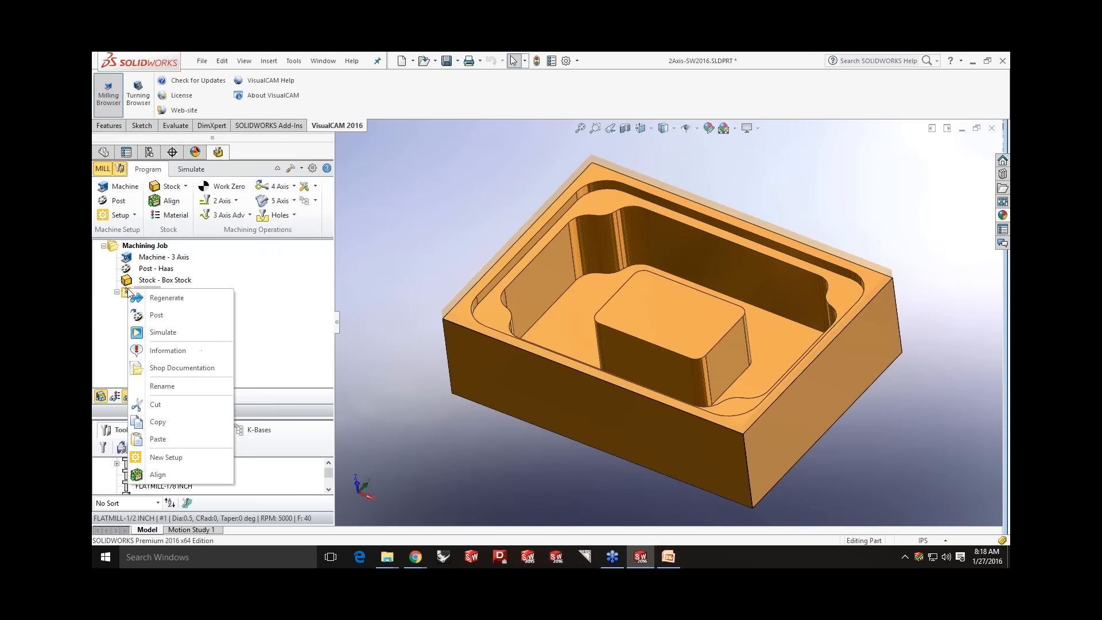
left_click(145, 315)
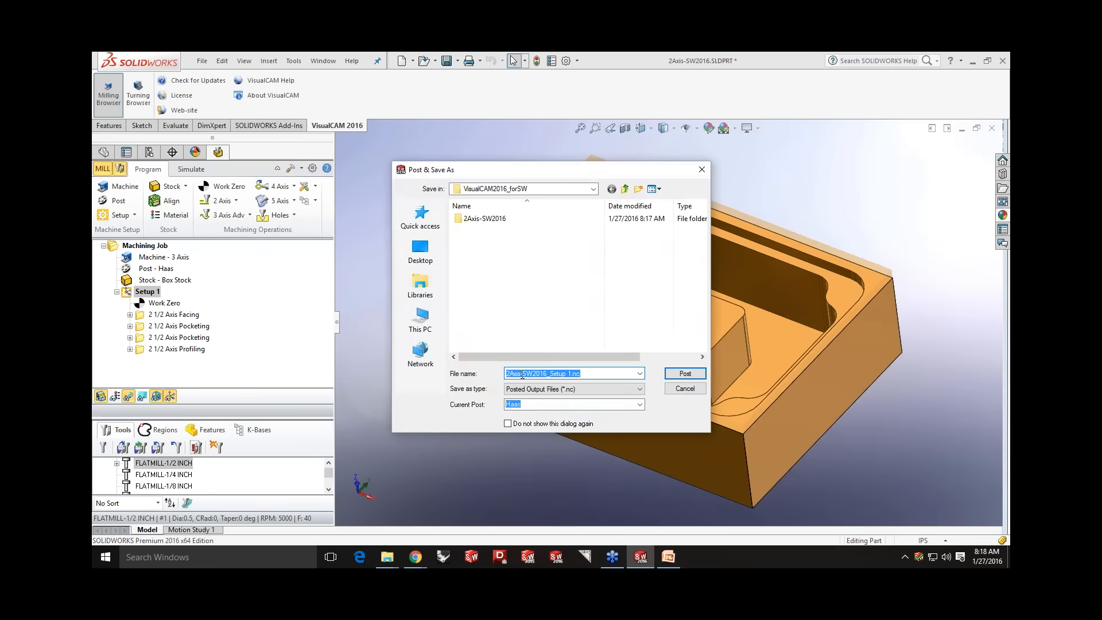
left_click(684, 374)
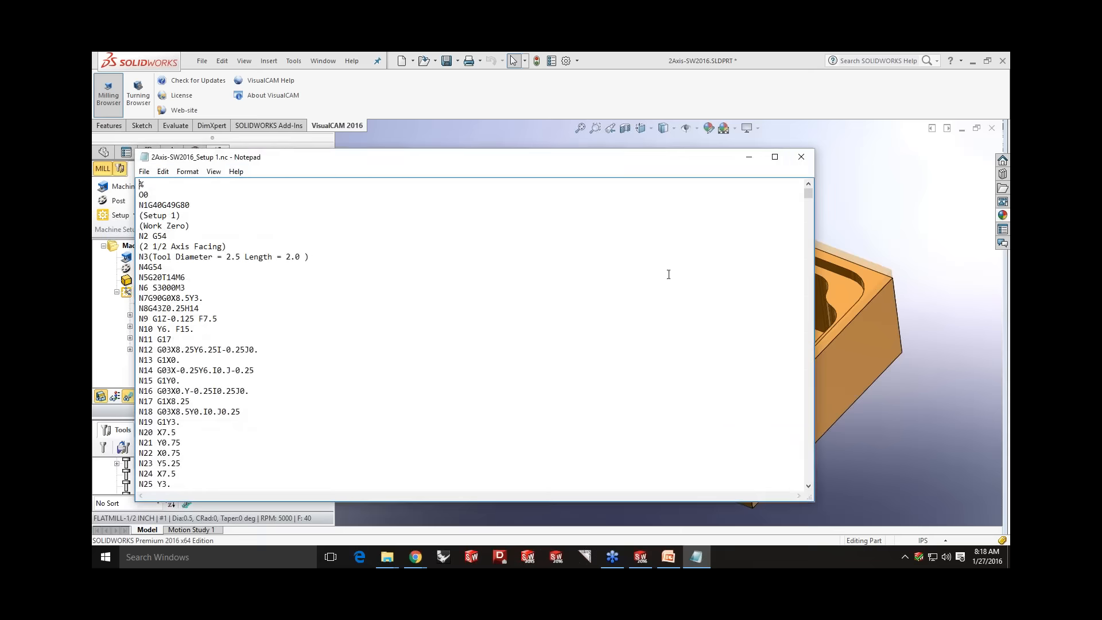
mouse_move(809, 196)
left_mouse_down()
mouse_move(808, 214)
mouse_move(807, 193)
left_mouse_up()
left_click(802, 162)
- Save the 2Axis-SW2016 part with its machining job and close it
middle_click_drag(640, 366, 616, 340)
scroll(629, 356, "up", 1)
mouse_move(849, 384)
middle_mouse_down()
mouse_move(859, 404)
mouse_move(853, 394)
middle_mouse_up()
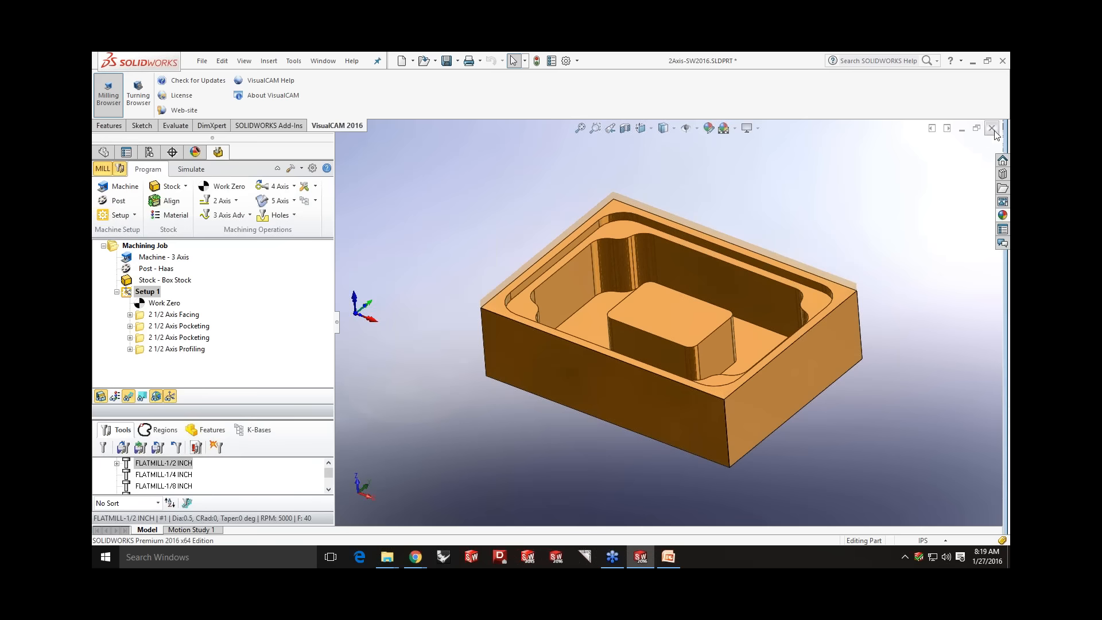
left_click(445, 60)
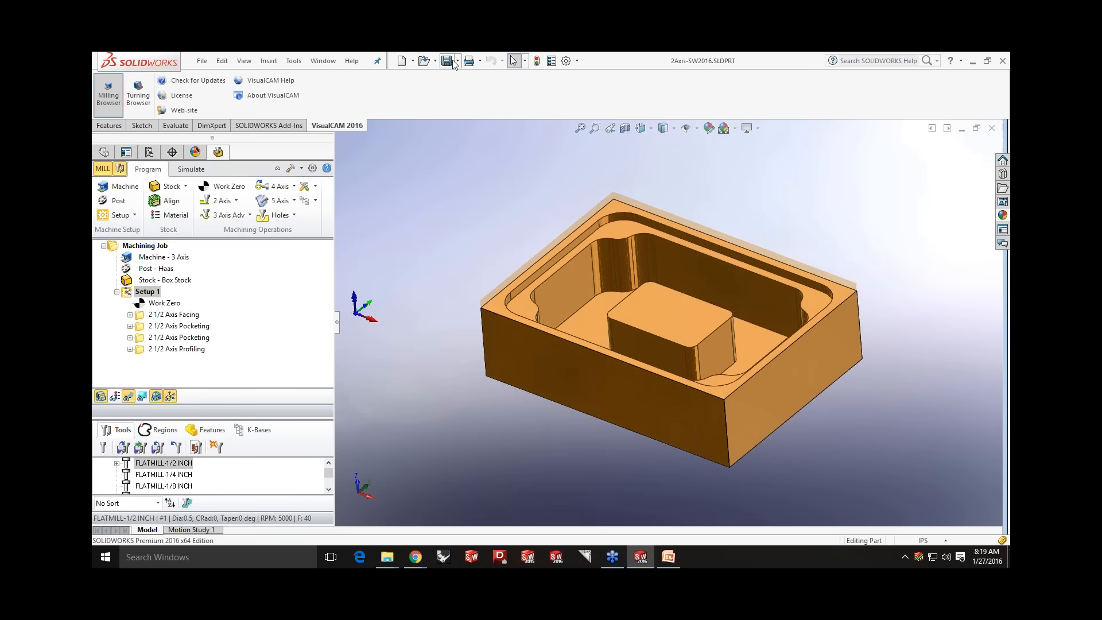
left_click(992, 128)
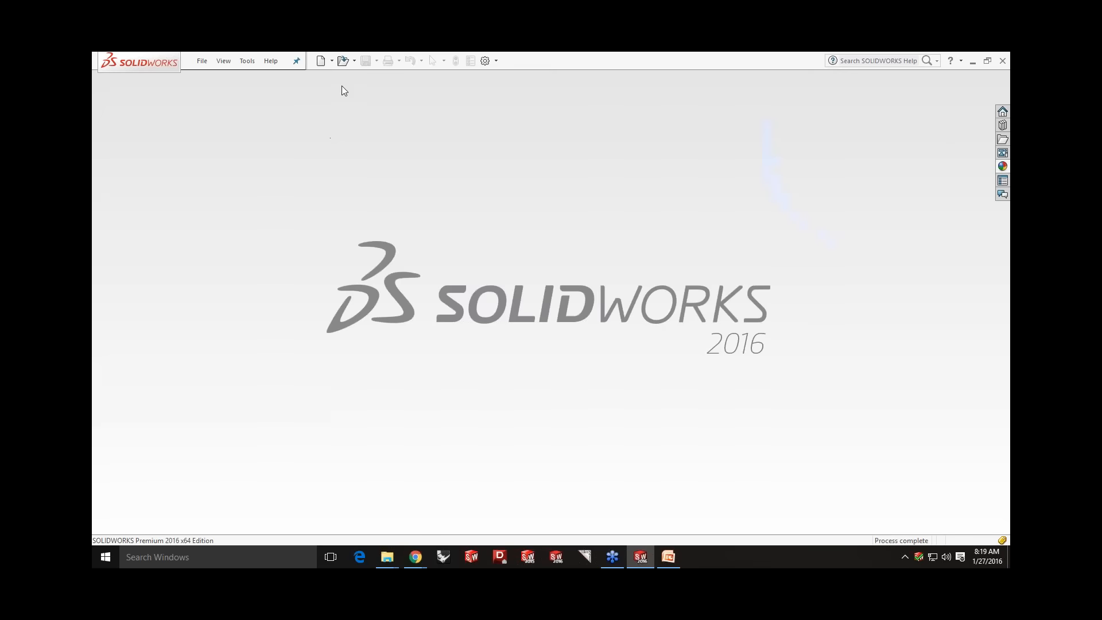
- Open HighSpeedPocketing.SLDPRT, widen the machining browser and fit the whole part in view
left_click(345, 63)
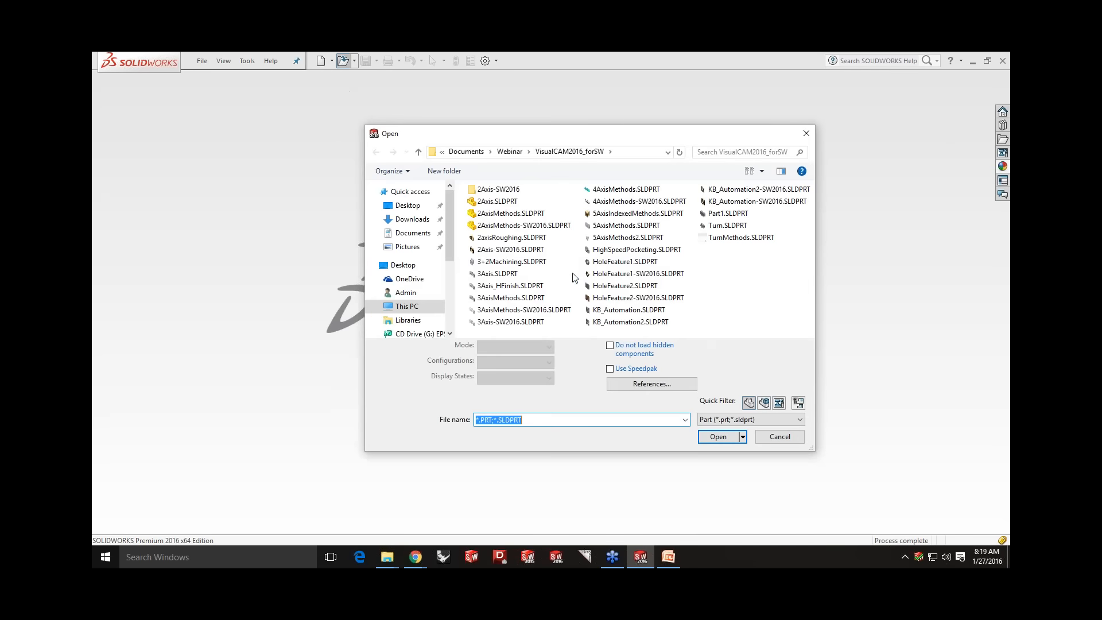
left_click(603, 250)
left_click(719, 418)
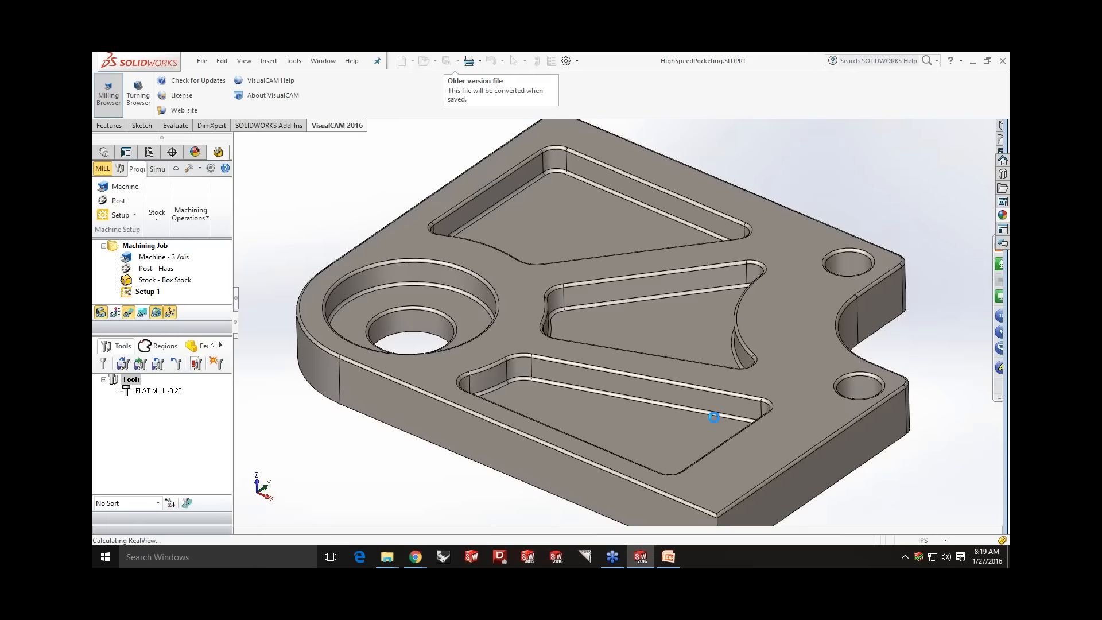
mouse_move(649, 339)
middle_mouse_down()
mouse_move(654, 351)
mouse_move(642, 345)
middle_mouse_up()
left_click_drag(236, 327, 298, 399)
key("f")
mouse_move(660, 366)
middle_mouse_down()
mouse_move(659, 377)
mouse_move(653, 348)
middle_mouse_up()
scroll(653, 346, "down", 1)
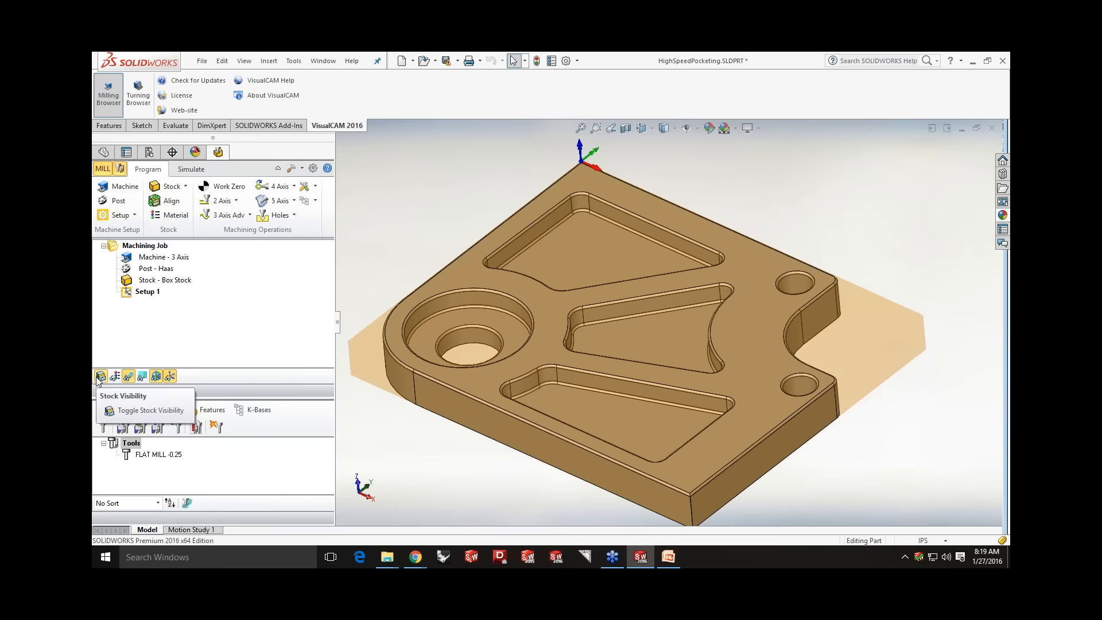
- Create a 2 1/2 Axis High Speed Pocketing operation with the tangent floor edges of the three angular pockets as its part regions
middle_click_drag(642, 369, 641, 365)
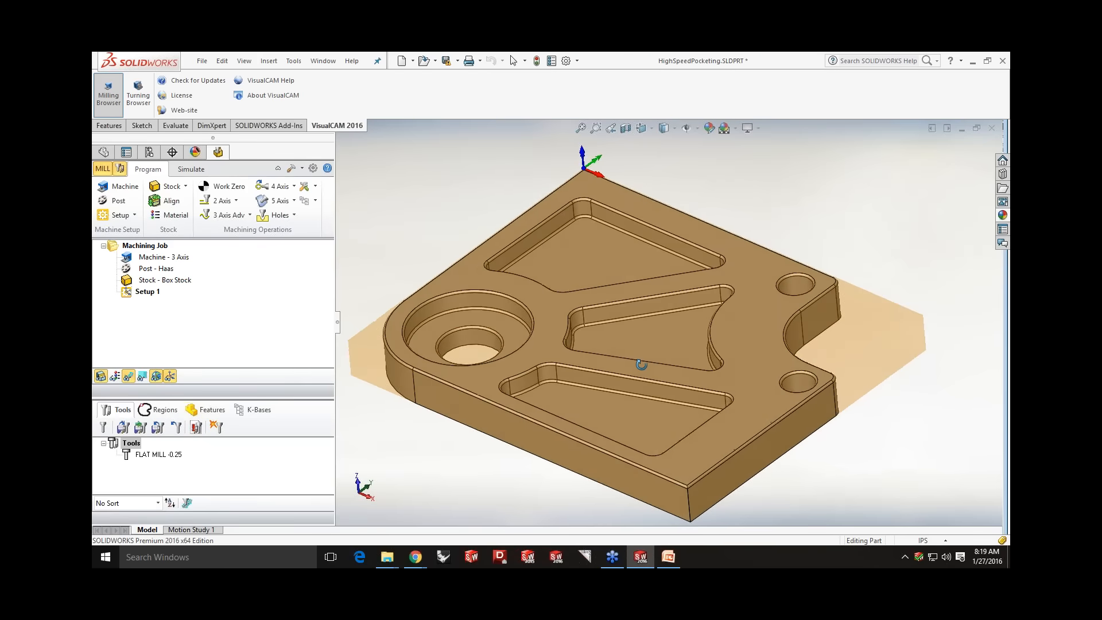
left_click(236, 200)
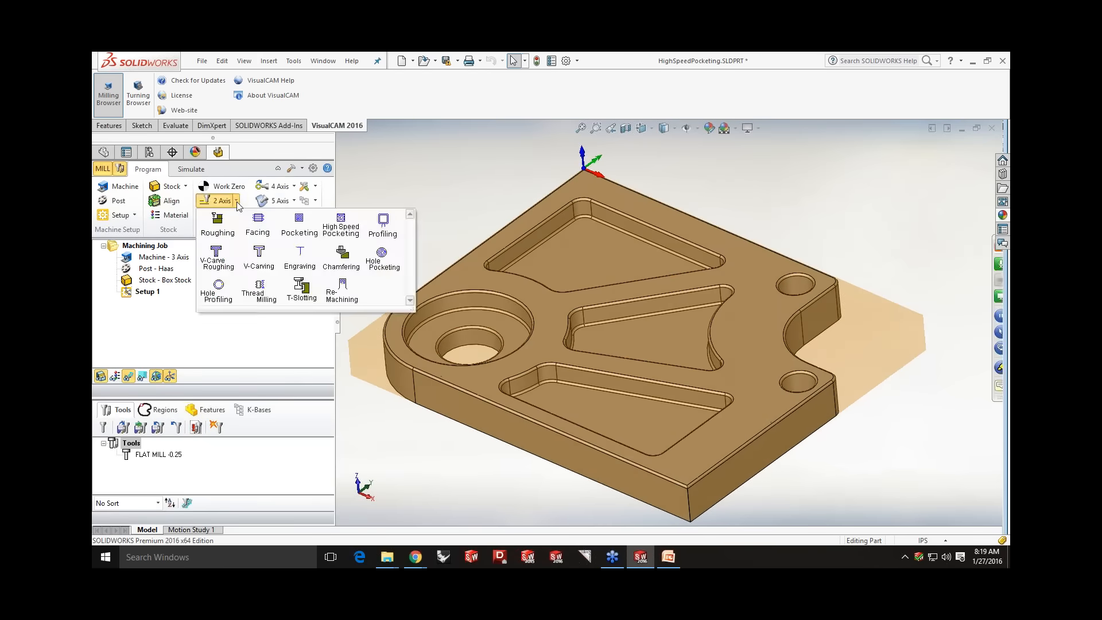
left_click(352, 236)
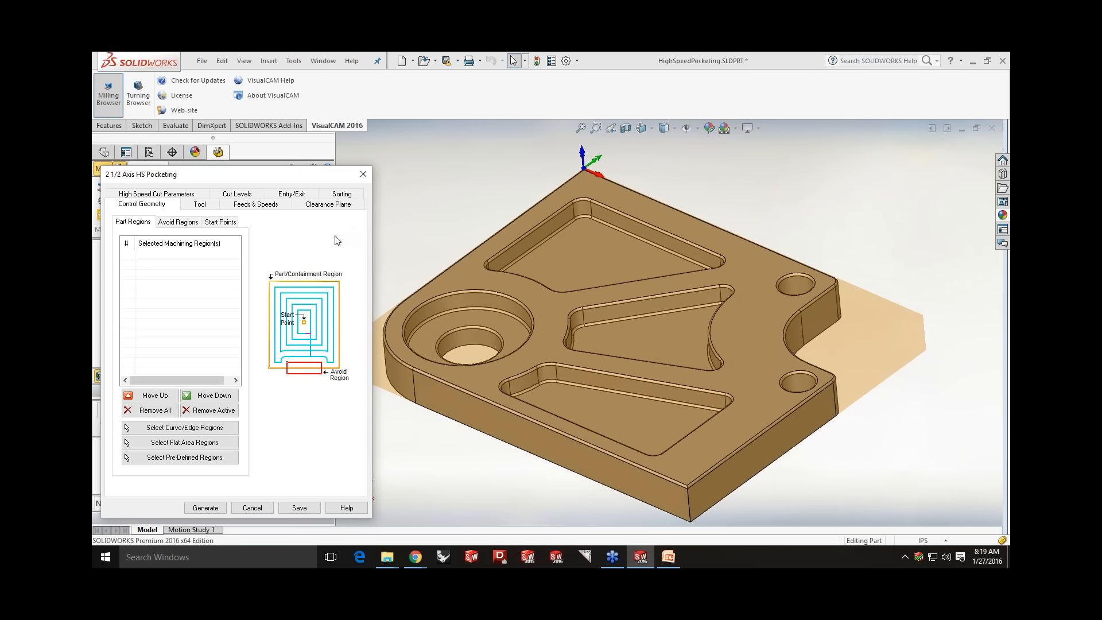
left_click(209, 429)
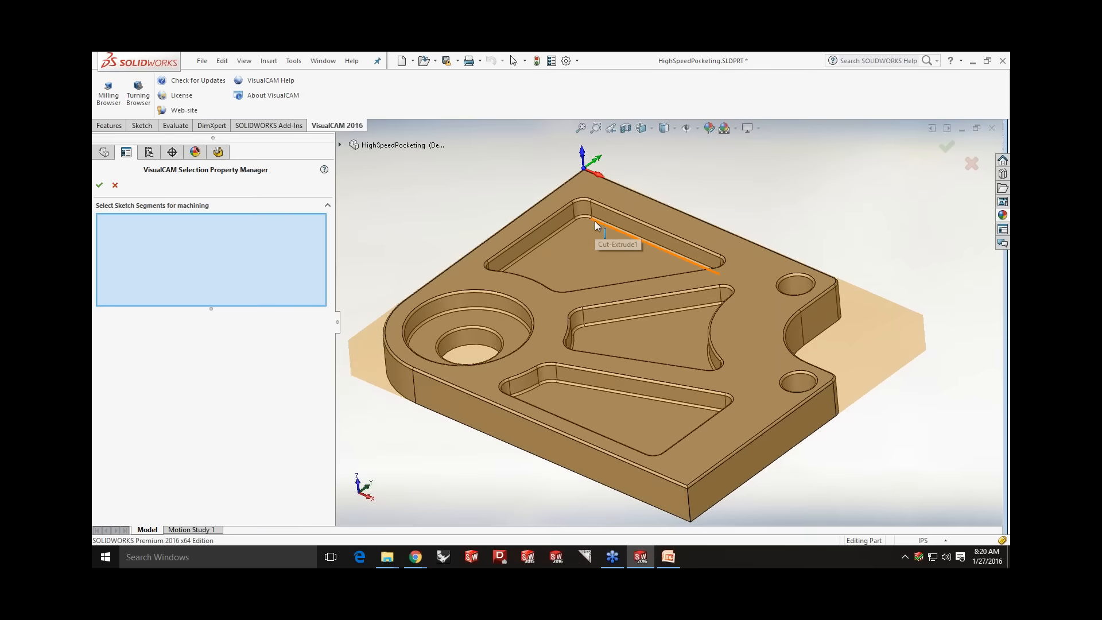
right_click(595, 221)
left_click(635, 364)
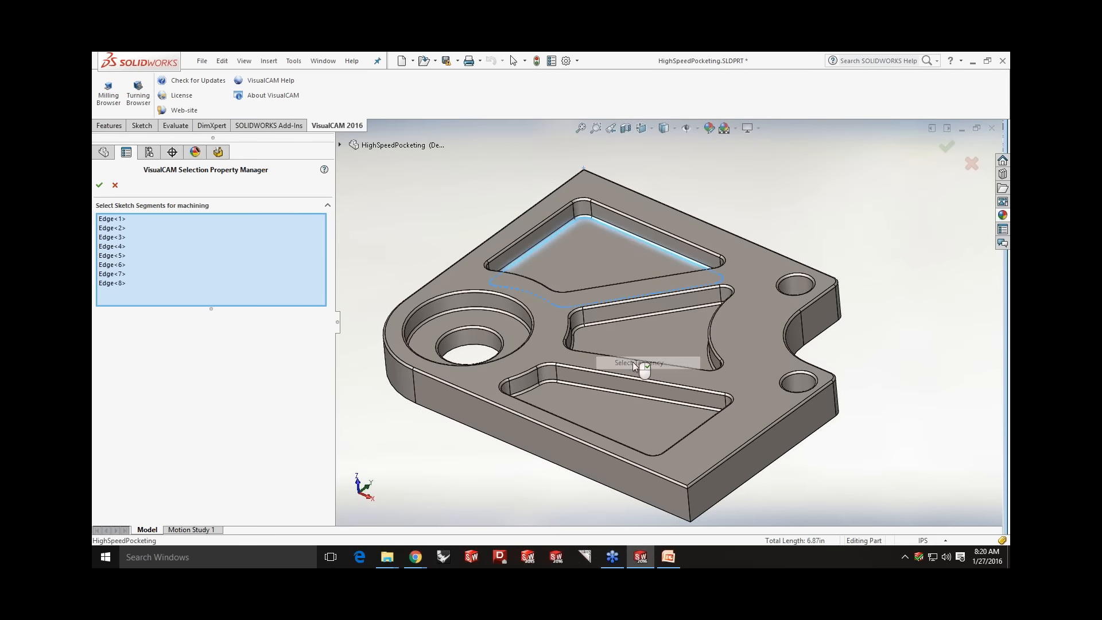
right_click(631, 319)
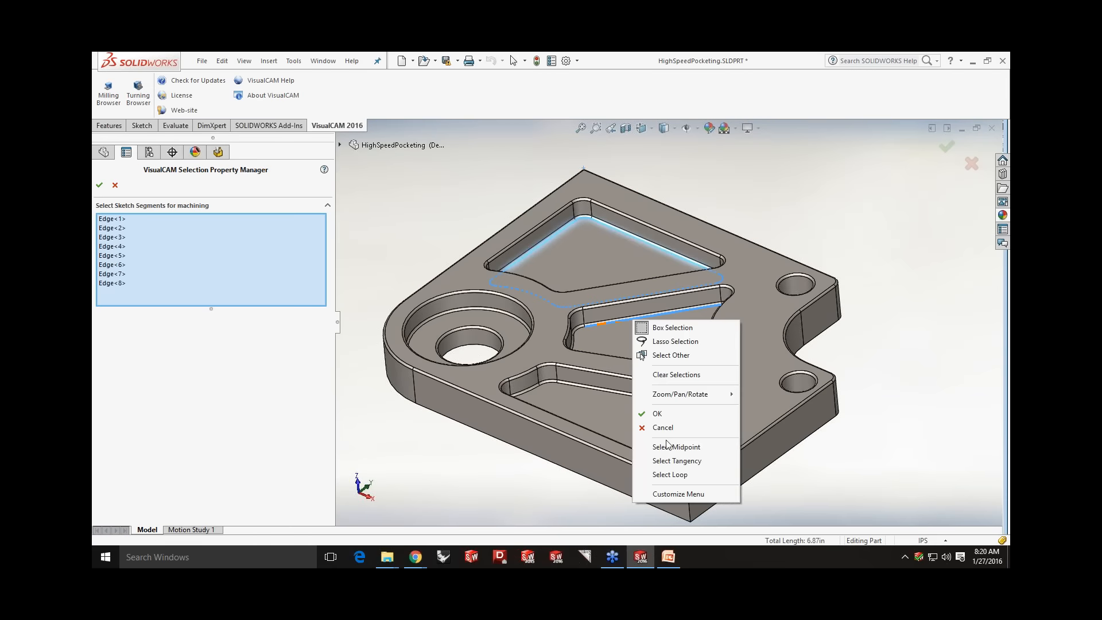
left_click(676, 460)
right_click(624, 396)
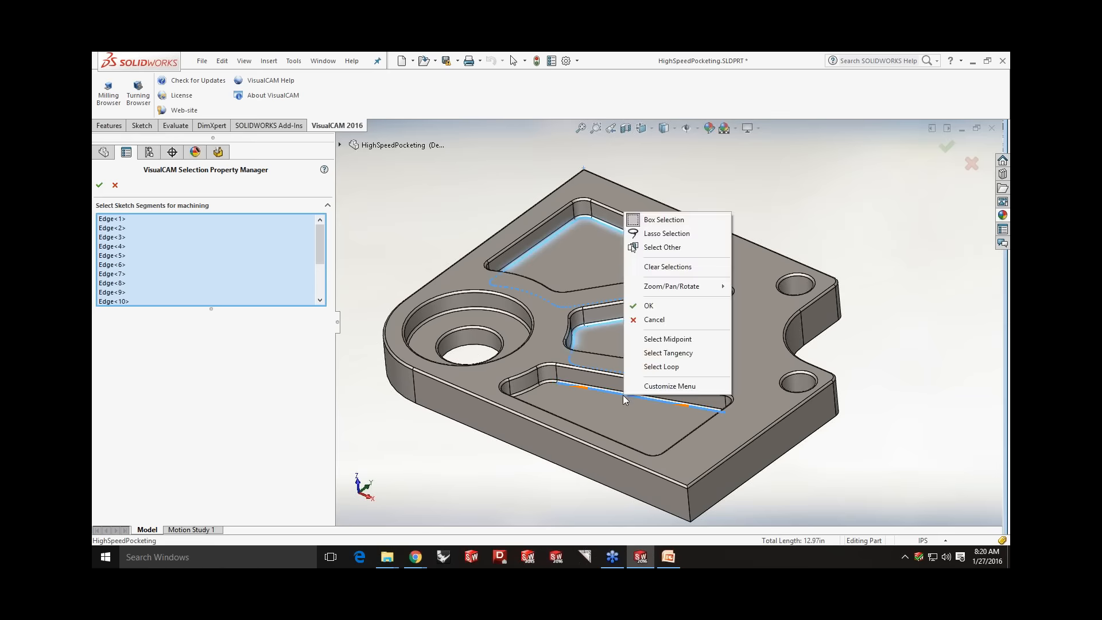
left_click(666, 352)
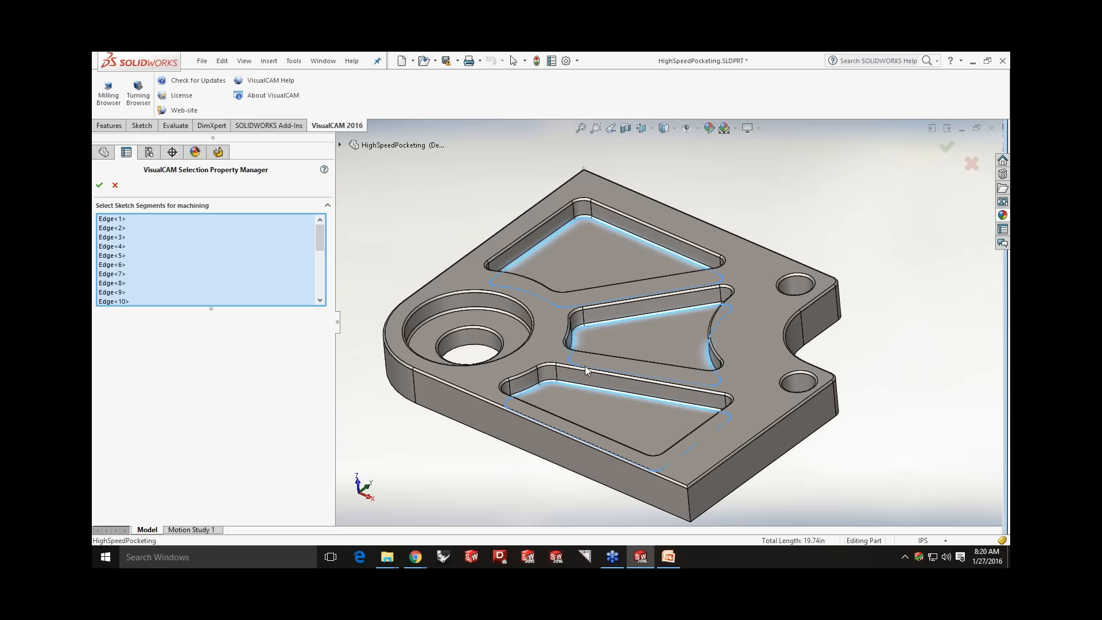
left_click(99, 185)
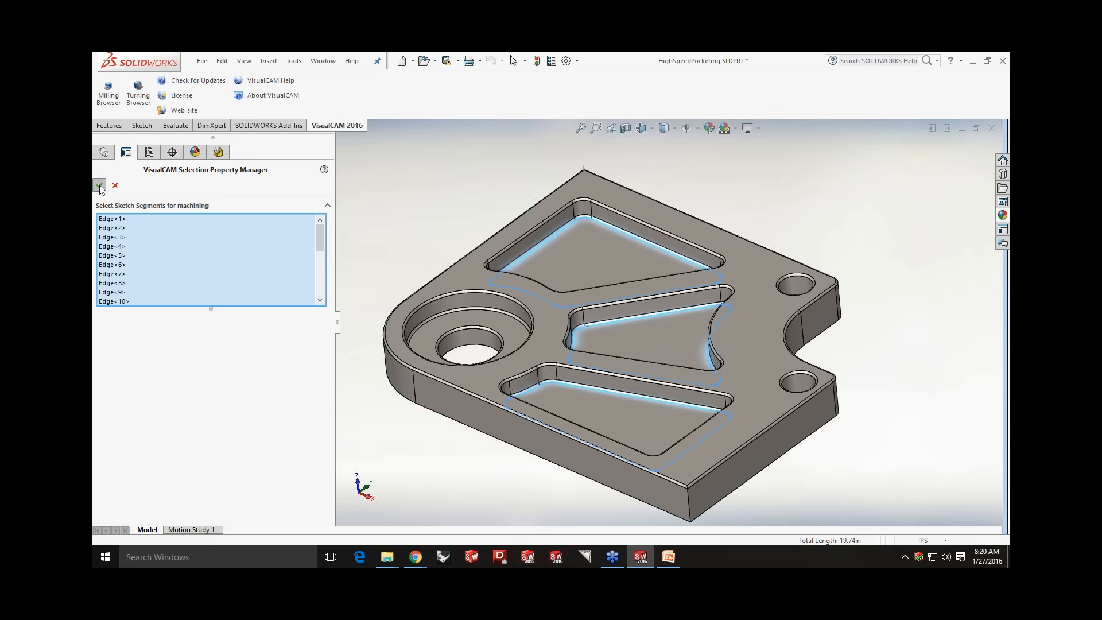
- Select the FLAT MILL -0.25 tool for the pocketing operation and review its feeds and speeds and clearance plane settings
left_click(199, 205)
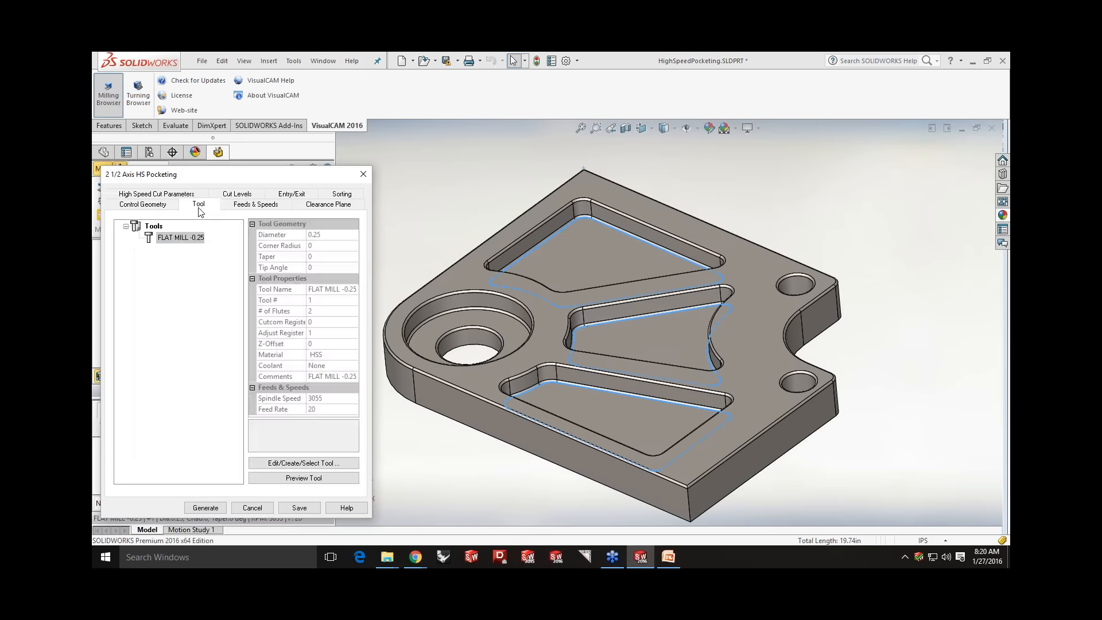
left_click(149, 239)
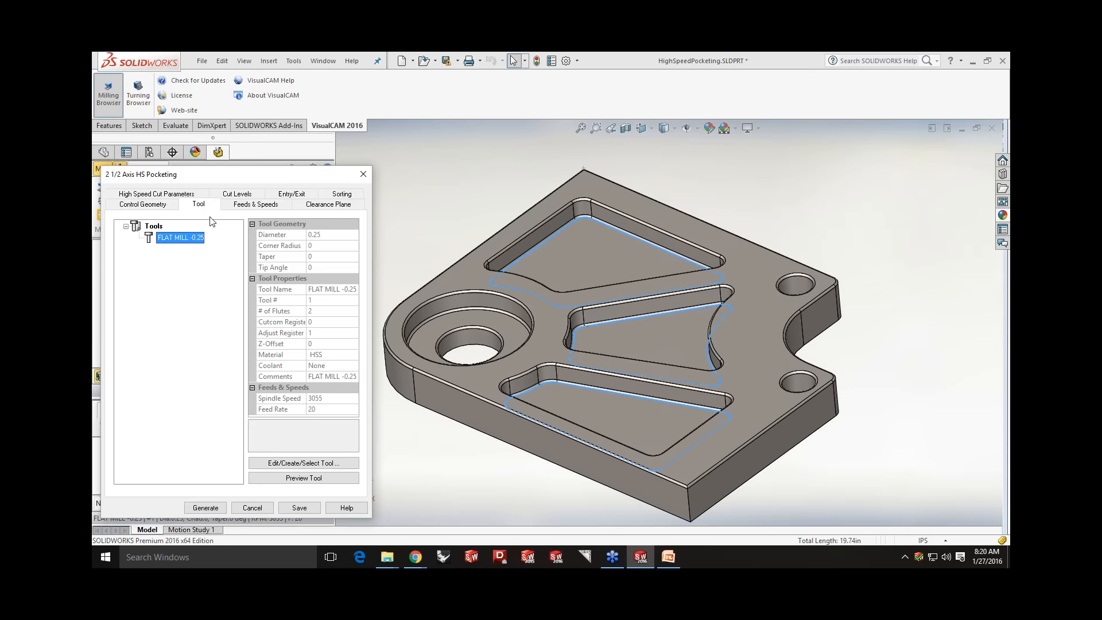
left_click(268, 206)
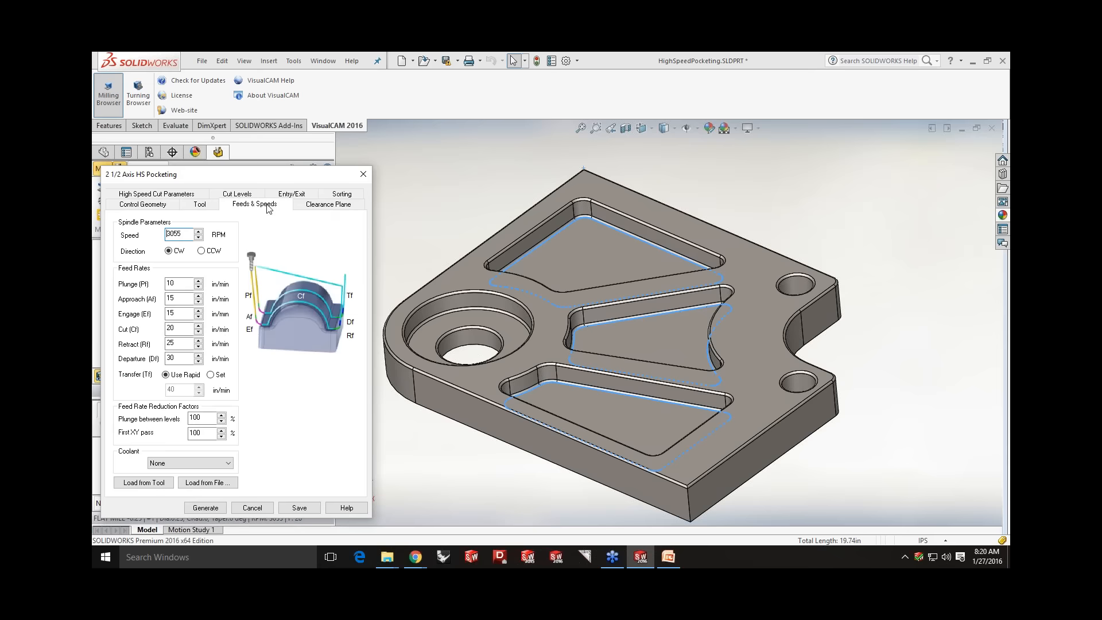
left_click(326, 210)
- In the high speed cut parameters, turn on the cleanup pass and change the step distance as a percentage of tool diameter
left_click(181, 198)
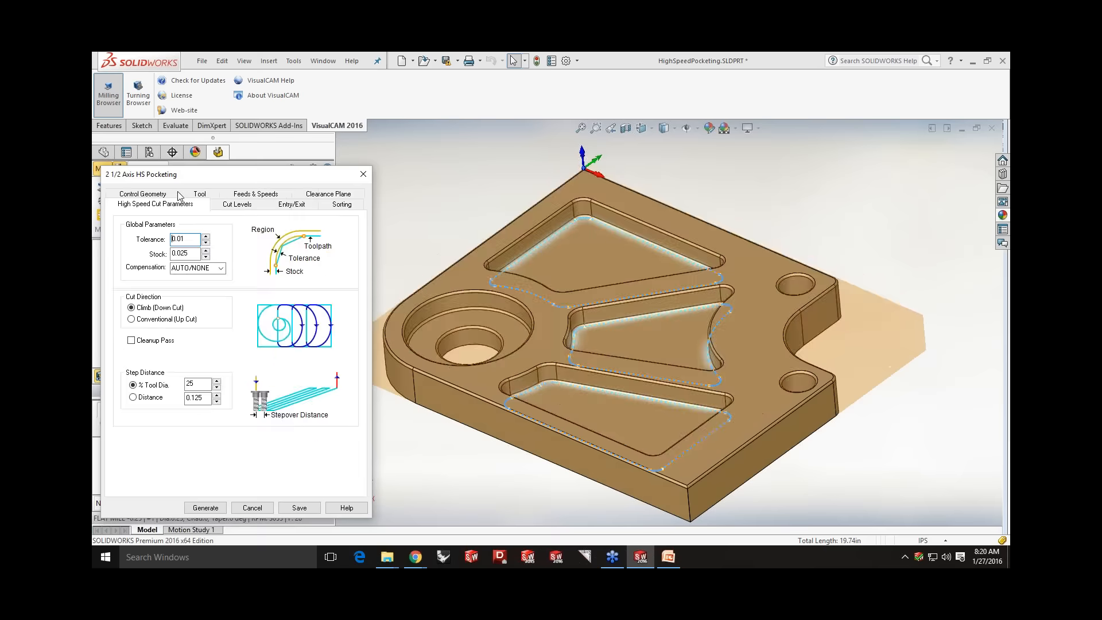
left_click(154, 342)
left_click_drag(190, 383, 177, 377)
type("3")
- Locate the cut geometry at the bottom, pick a total cut depth of 0.25, set 0.125 rough depth per cut, and generate the toolpath
left_click(236, 204)
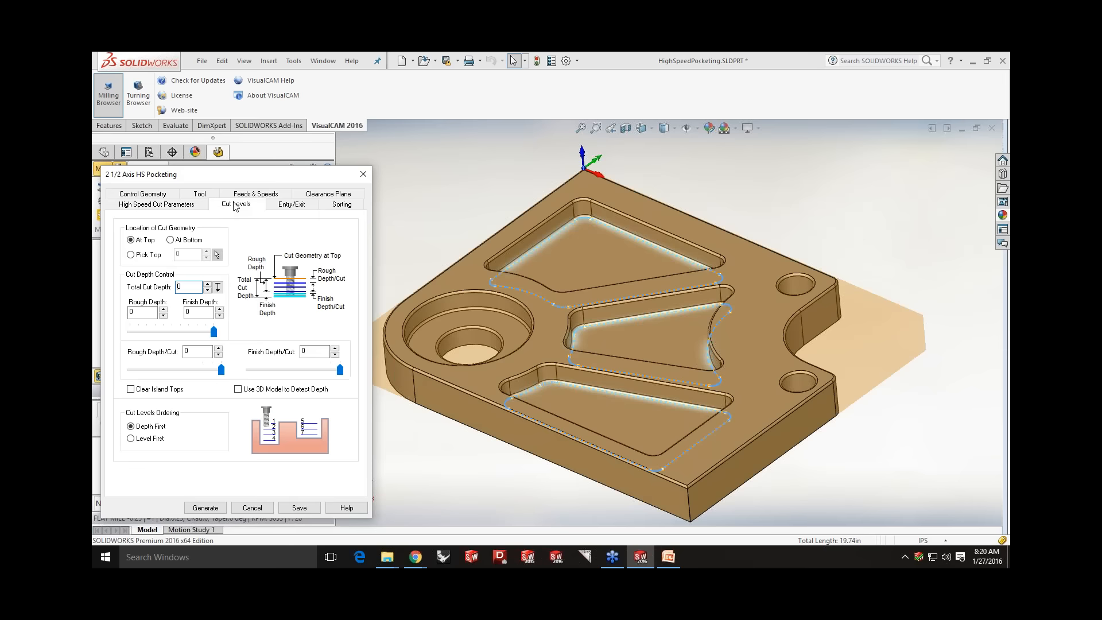
left_click(185, 242)
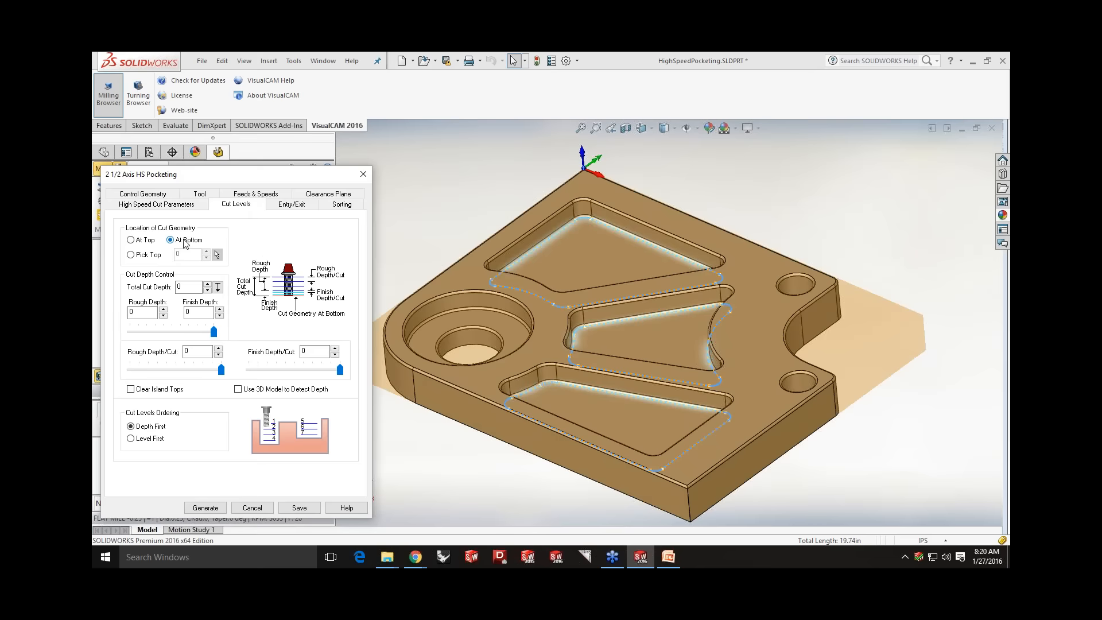
left_click(217, 287)
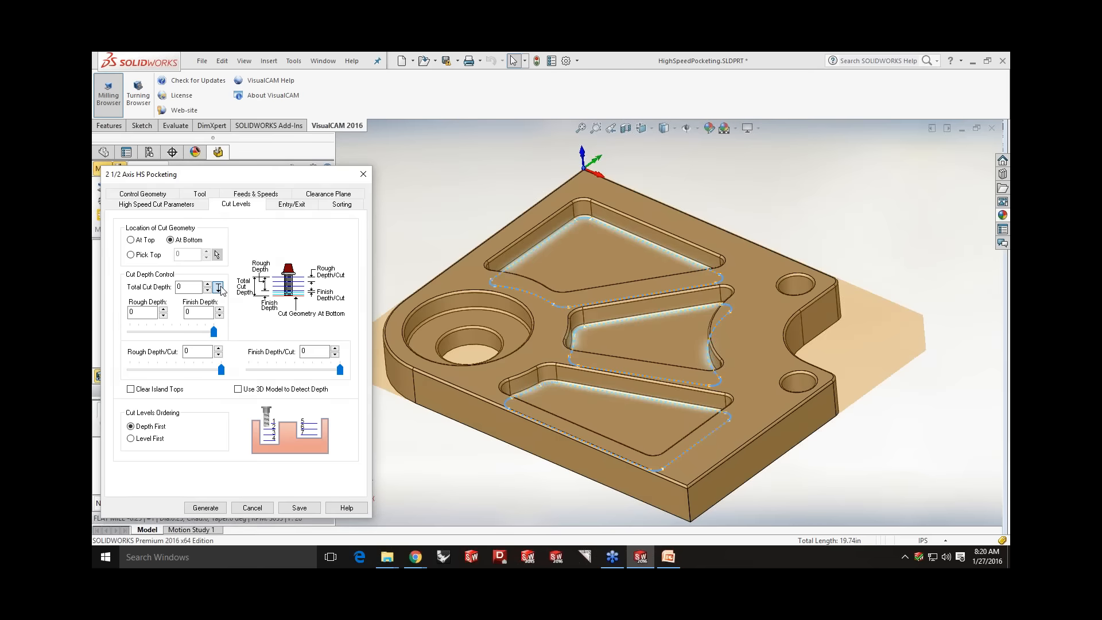
left_click(621, 198)
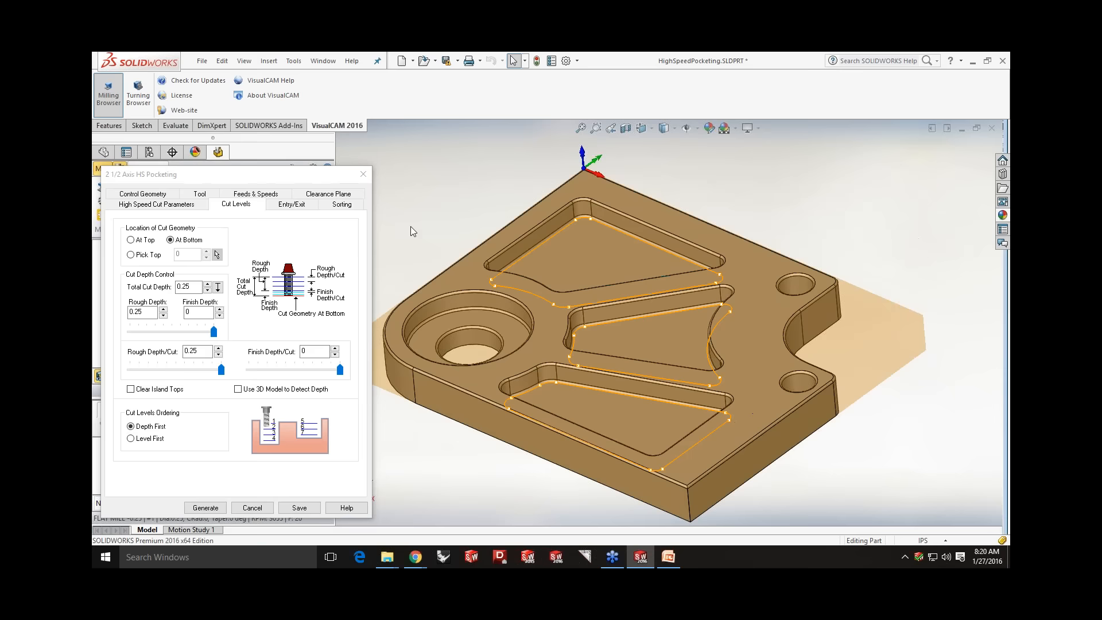
left_click(213, 370)
left_click_drag(181, 368, 172, 368)
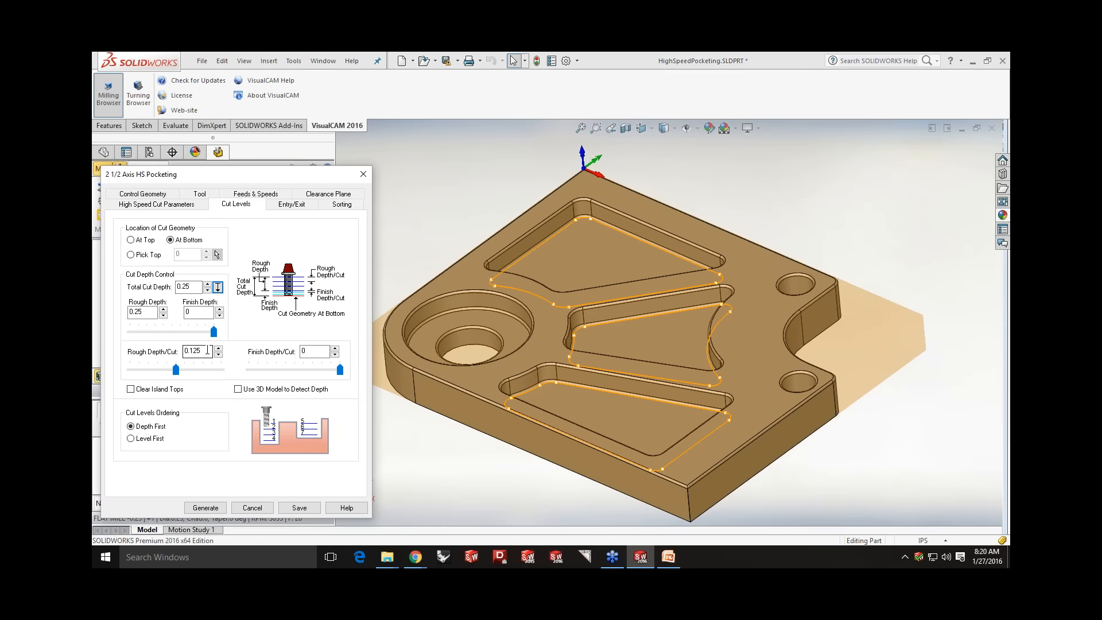
left_click(205, 508)
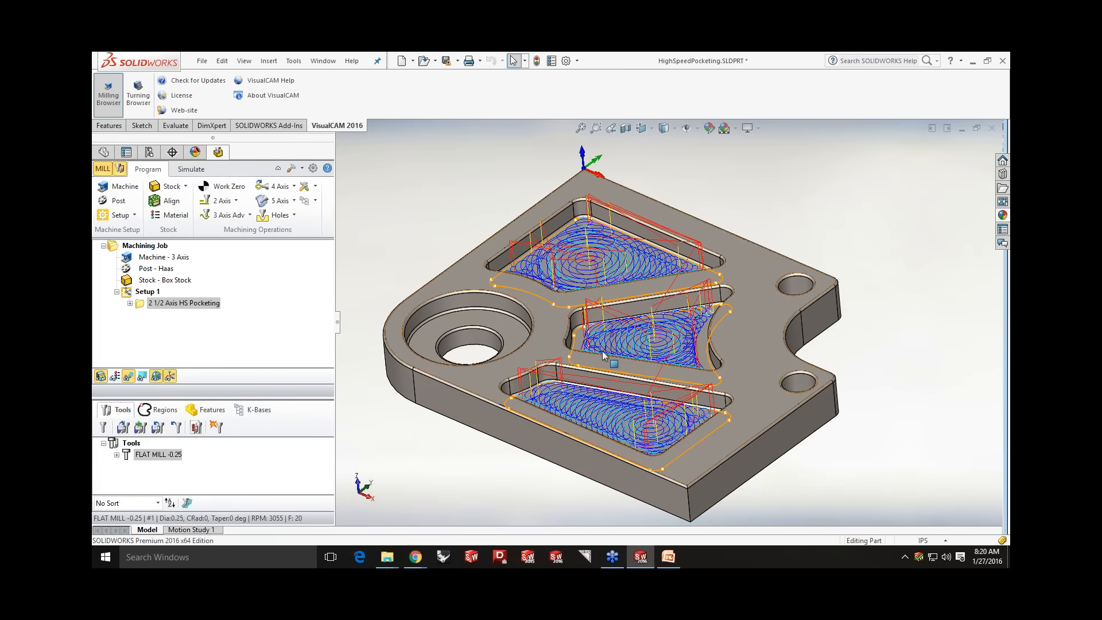
- Examine the spiral toolpaths in the three pockets up close and simulate the high speed pocketing on the box stock
middle_click_drag(604, 253, 601, 264)
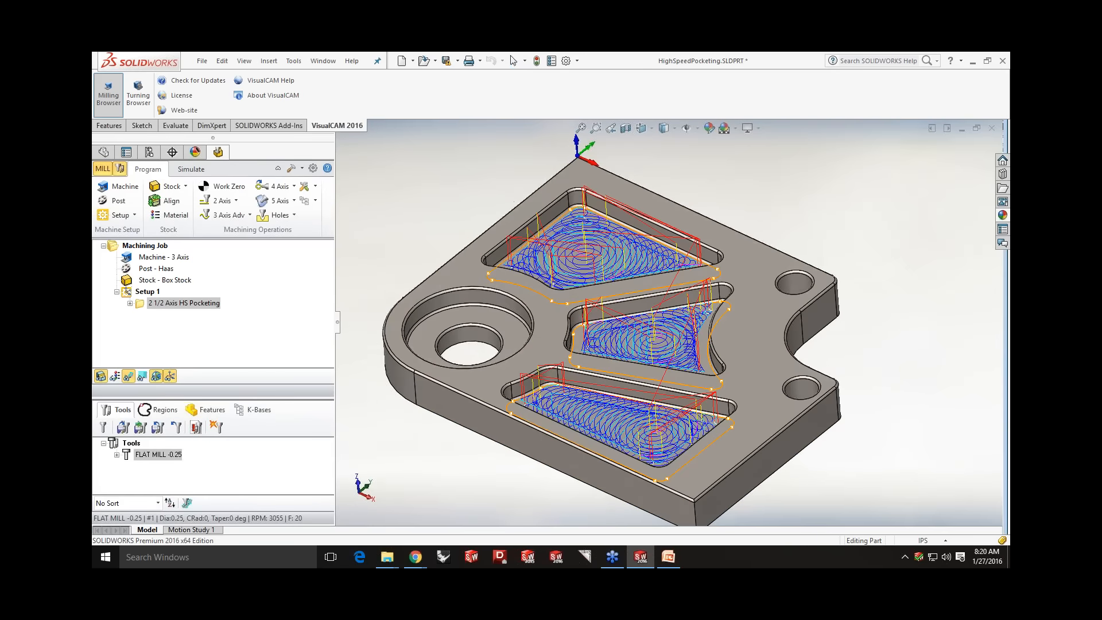
scroll(599, 261, "down", 5)
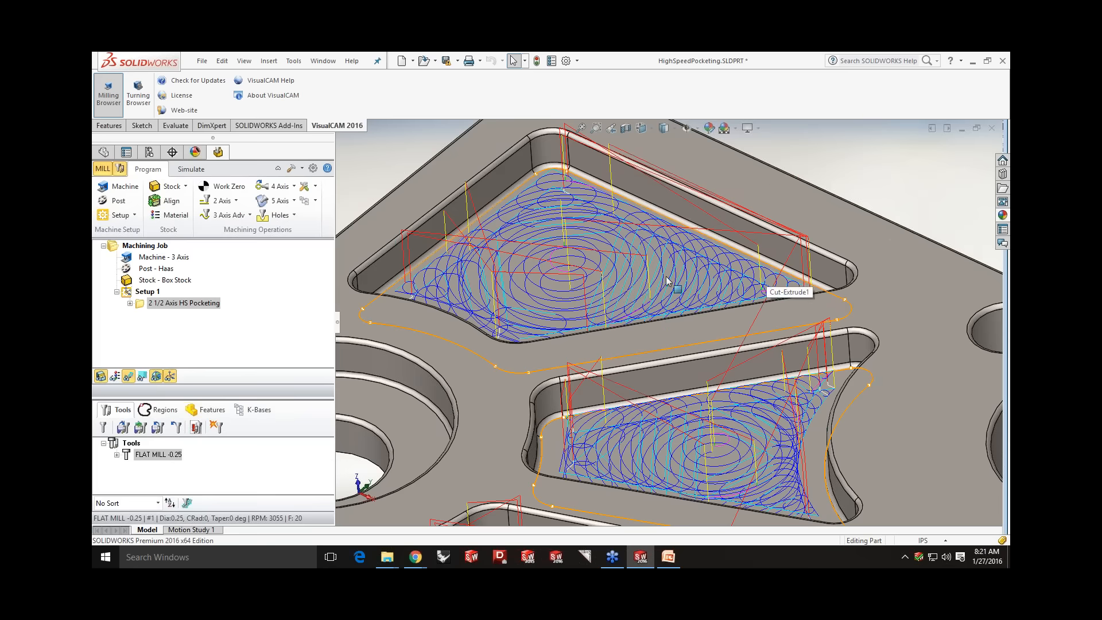
scroll(648, 274, "up", 3)
scroll(649, 273, "up", 5)
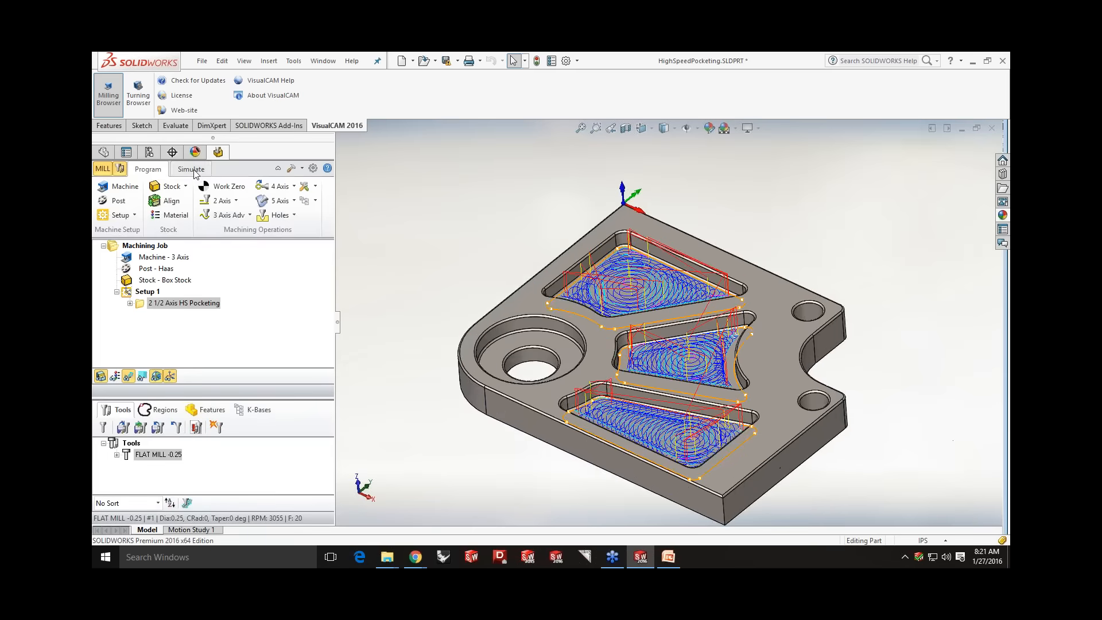
left_click(192, 172)
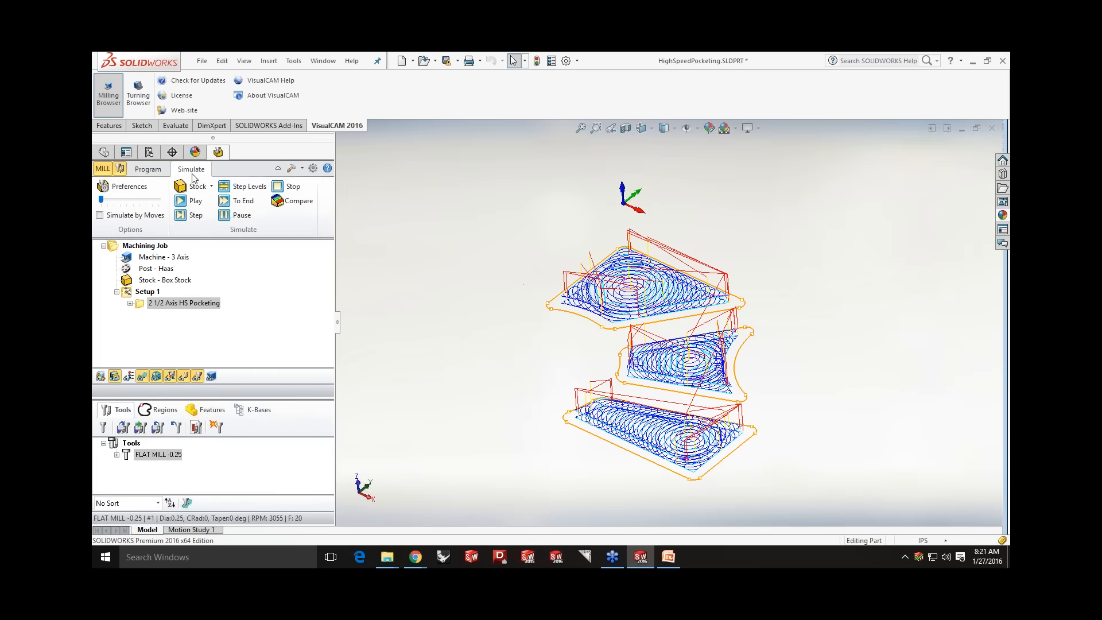
left_click(195, 202)
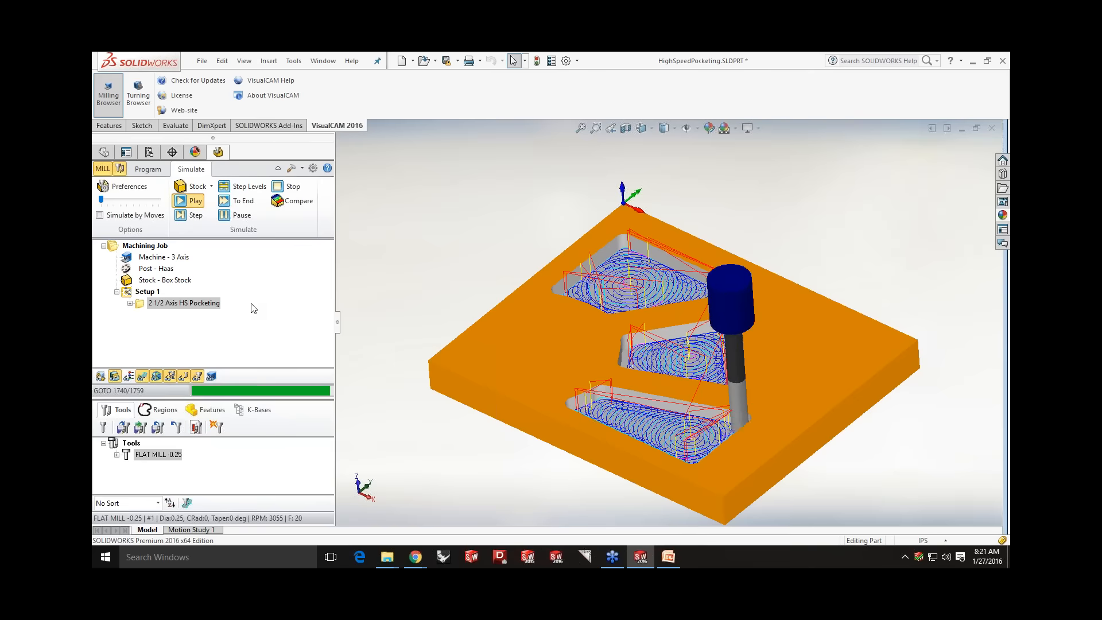
left_click(138, 170)
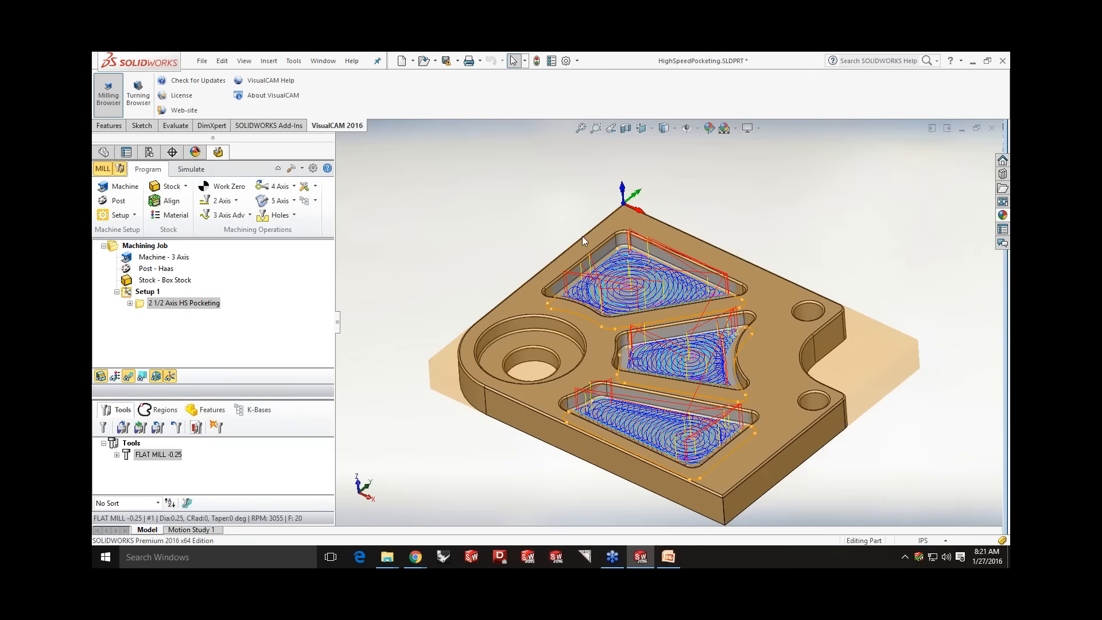
- Hide the stock and clear the toolpath display so that the angular pockets' walls can be seen
scroll(715, 243, "down", 3)
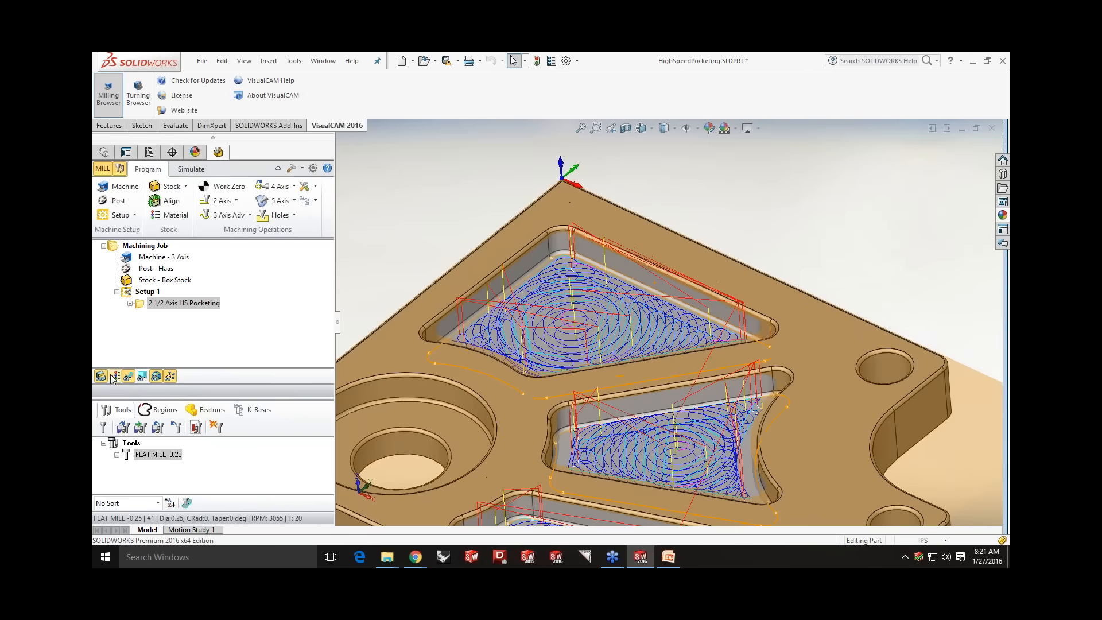
left_click(102, 374)
left_click(154, 246)
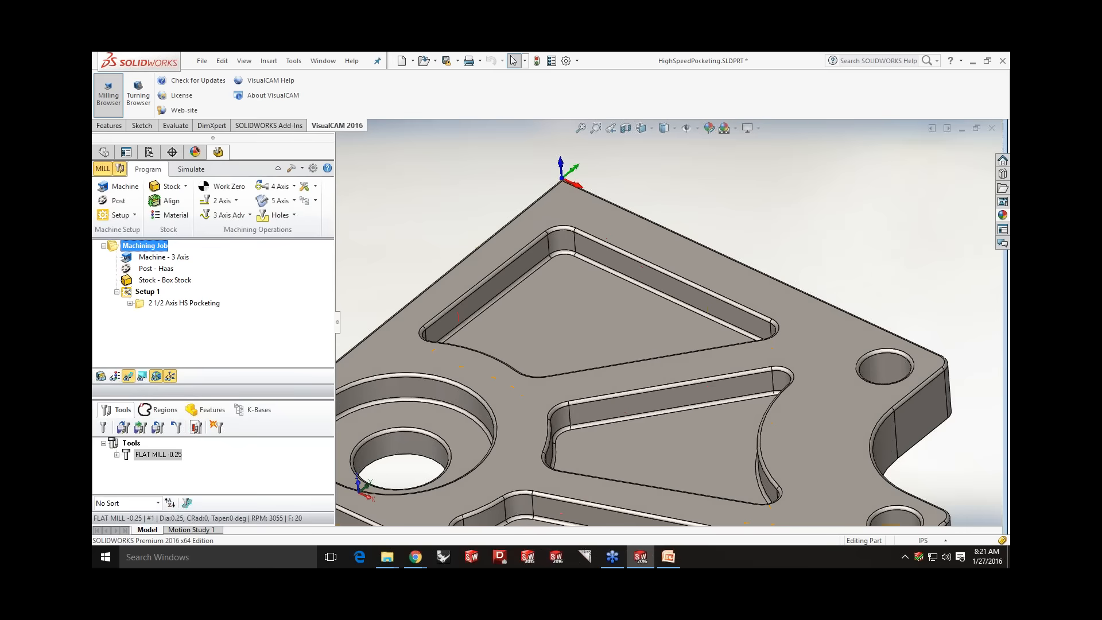
- Move the long outer wall of the uppermost angular pocket slightly outward to enlarge the pocket
left_click(652, 279)
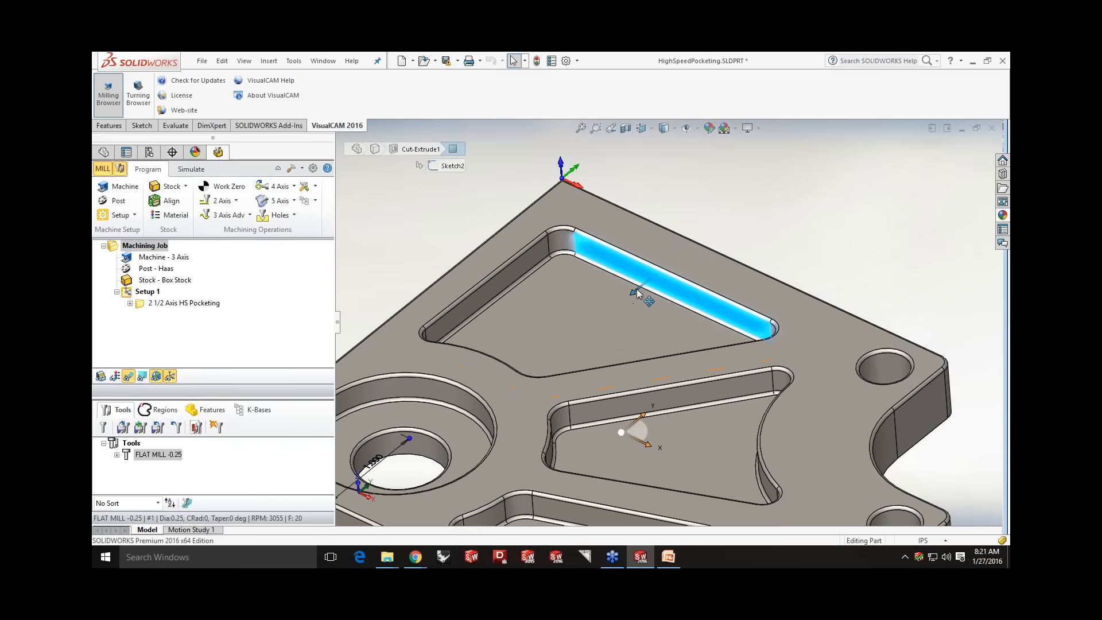
left_click_drag(635, 294, 653, 291)
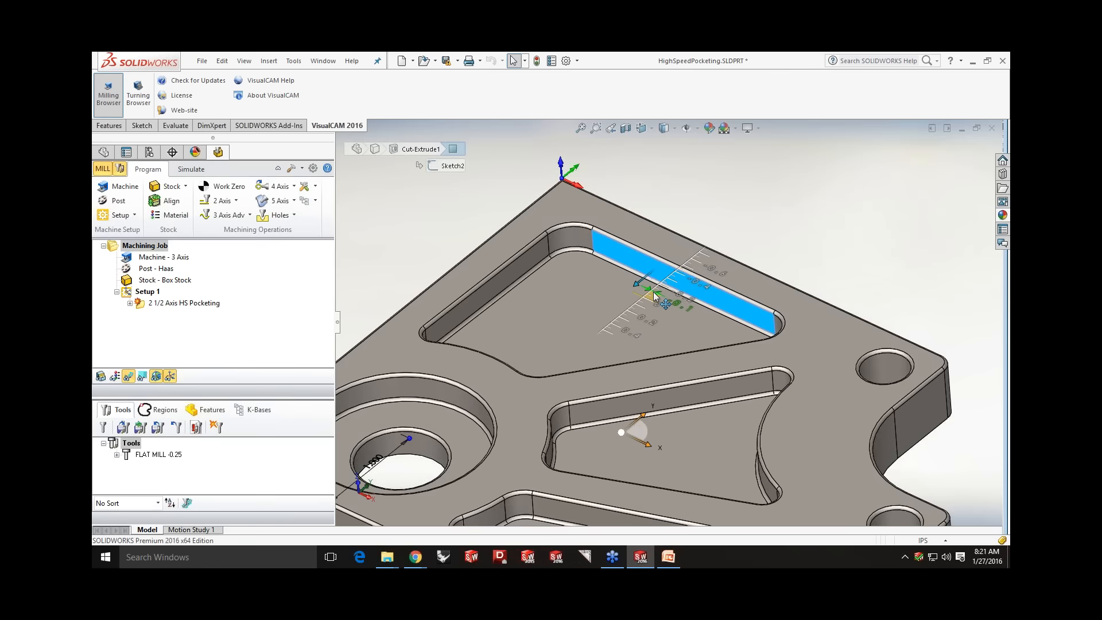
left_click_drag(653, 292, 653, 292)
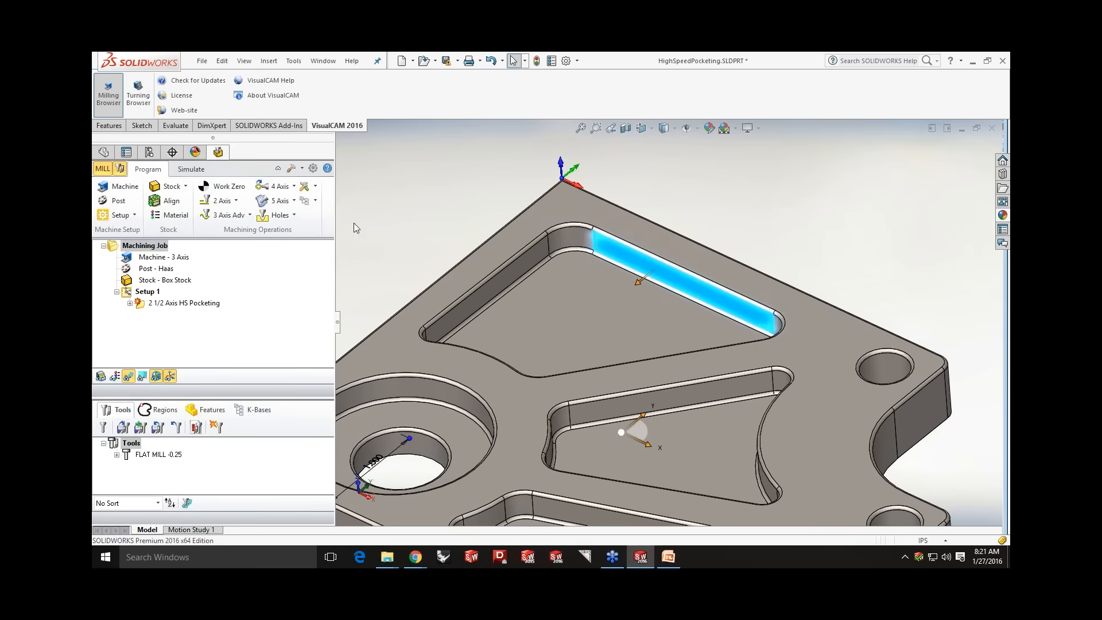
- Regenerate the 2 1/2 Axis HS Pocketing operation for the modified pocket shape
left_click(140, 304)
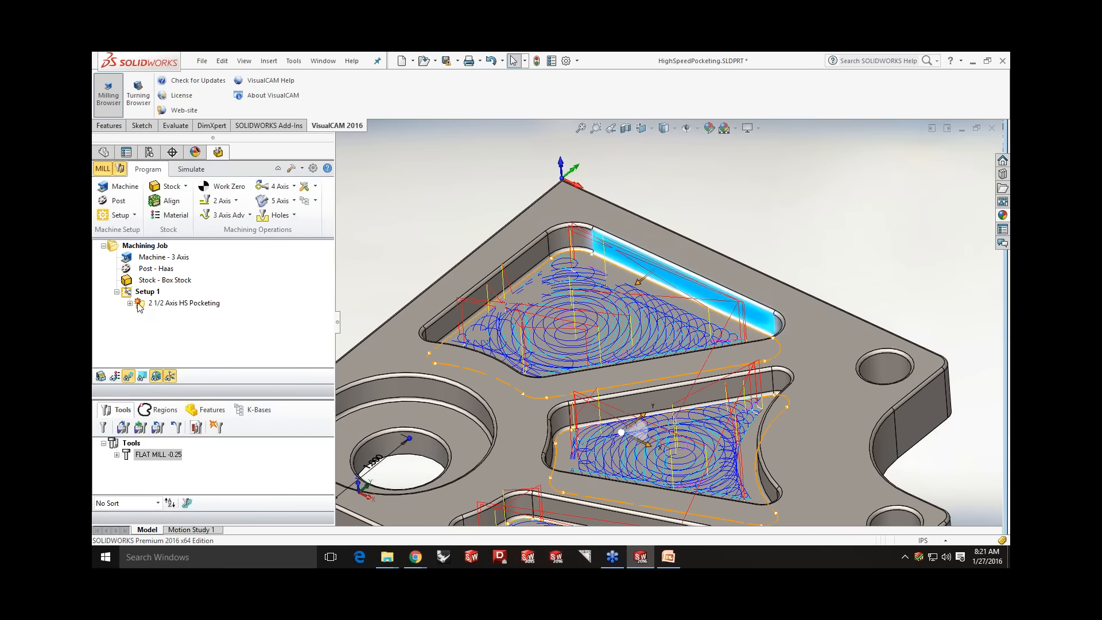
left_click(416, 249)
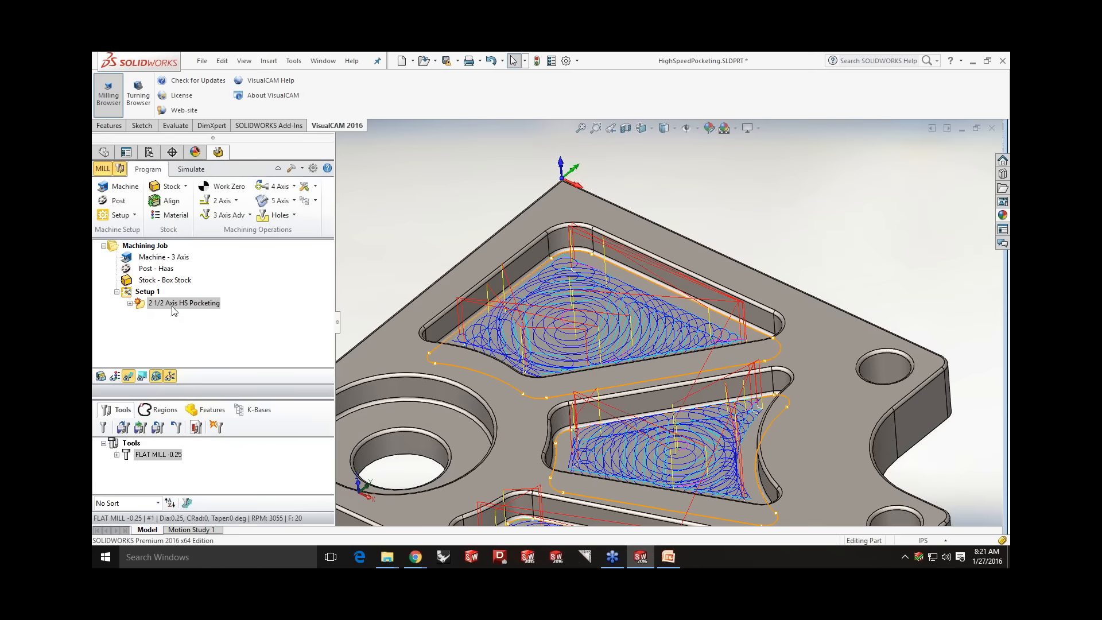
right_click(143, 304)
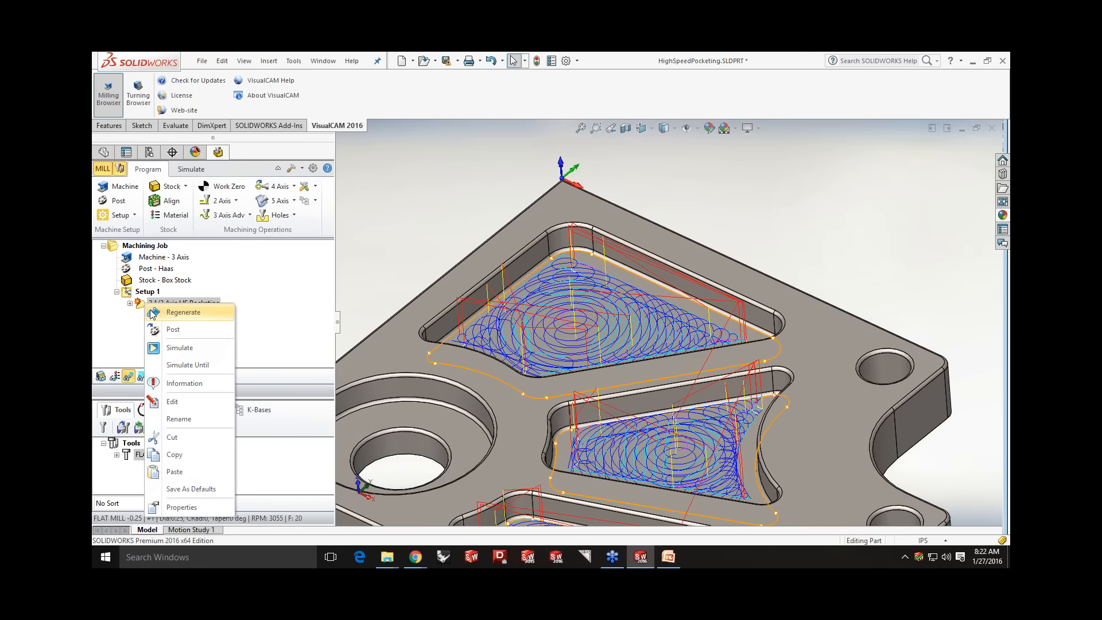
left_click(153, 314)
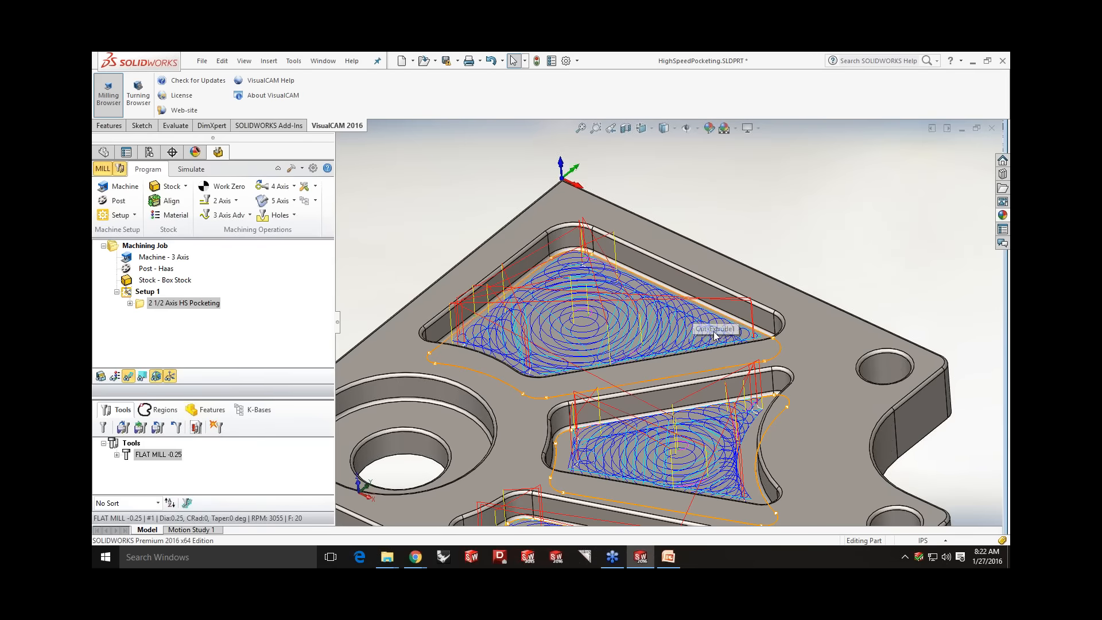
- Simulate the regenerated pocketing operation through to its end and return to the programming view
scroll(661, 309, "up", 3)
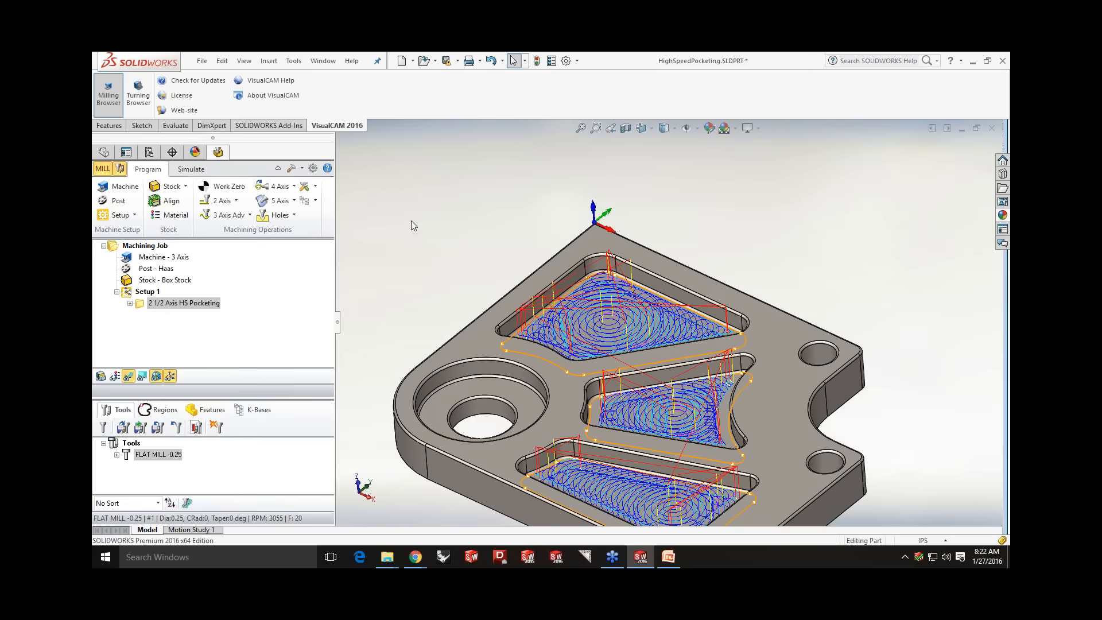
left_click(190, 169)
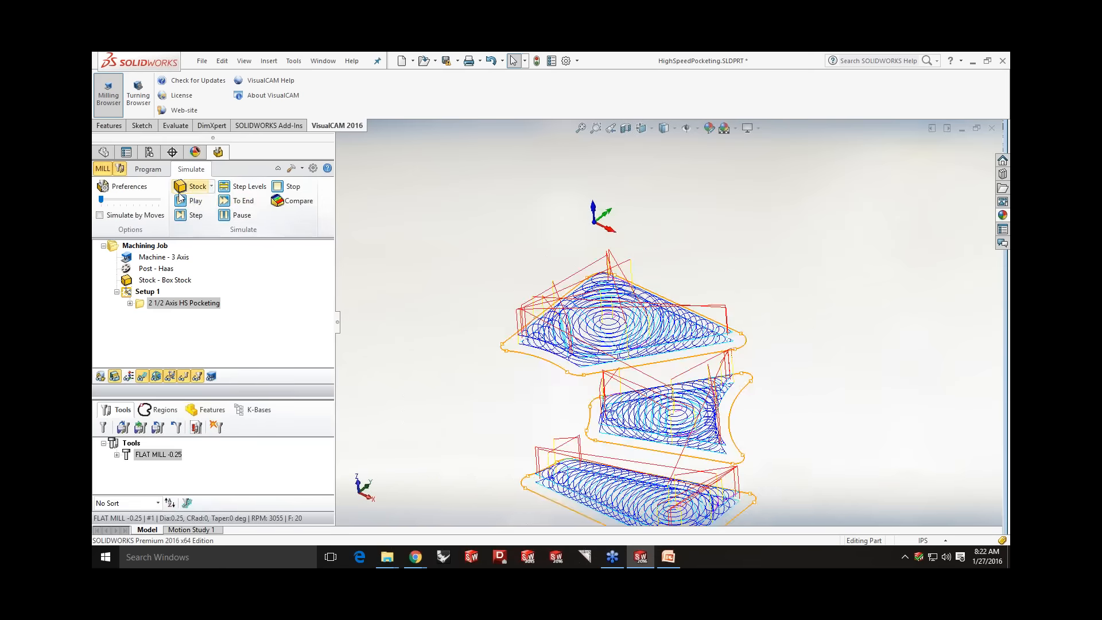
left_click(192, 200)
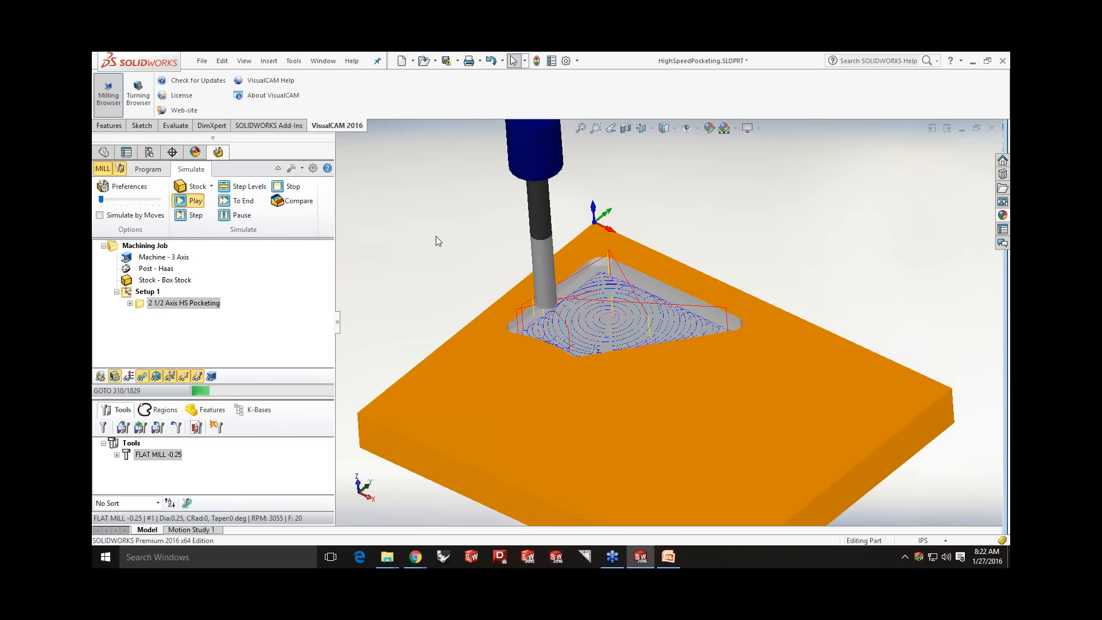
left_click(244, 201)
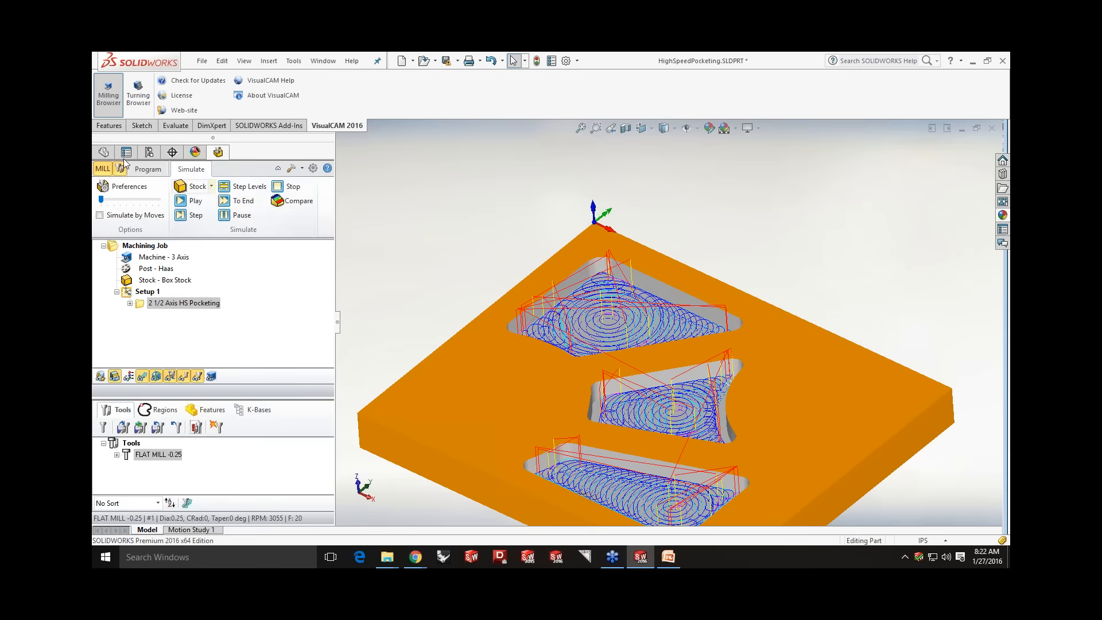
left_click(148, 169)
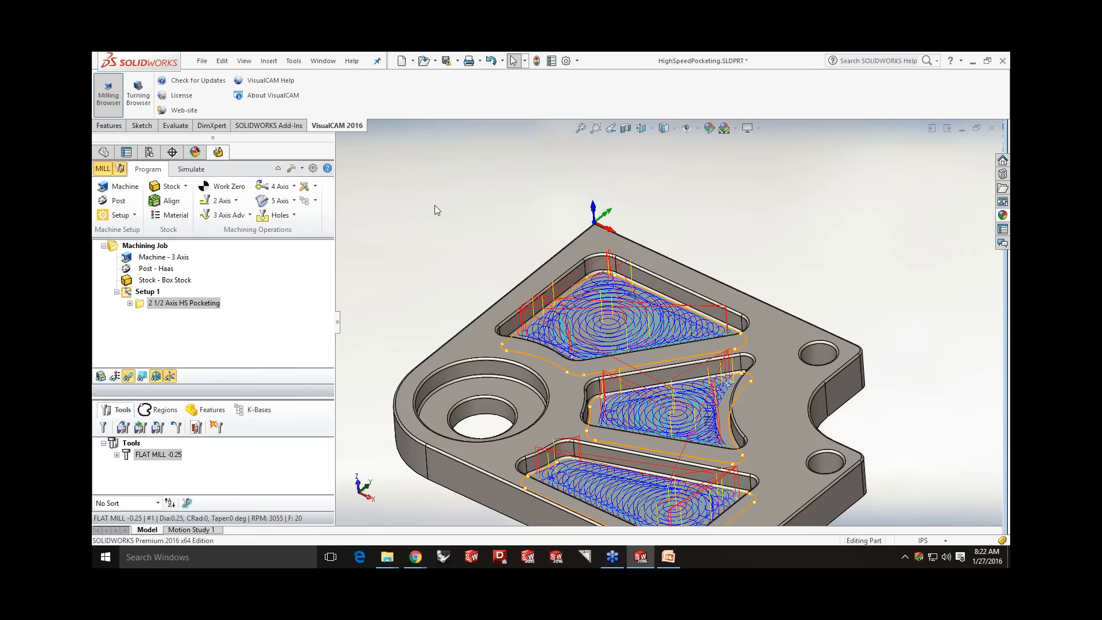
- Undo the pocket wall move and regenerate the 2 1/2 Axis HS Pocketing operation for the original shape
left_click(491, 60)
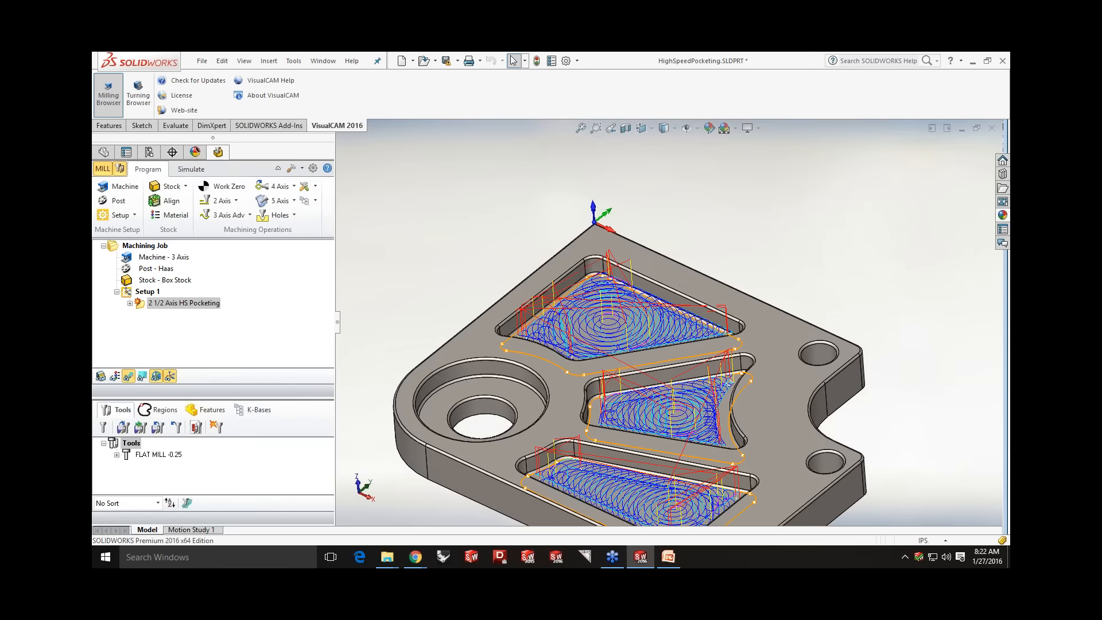
right_click(139, 307)
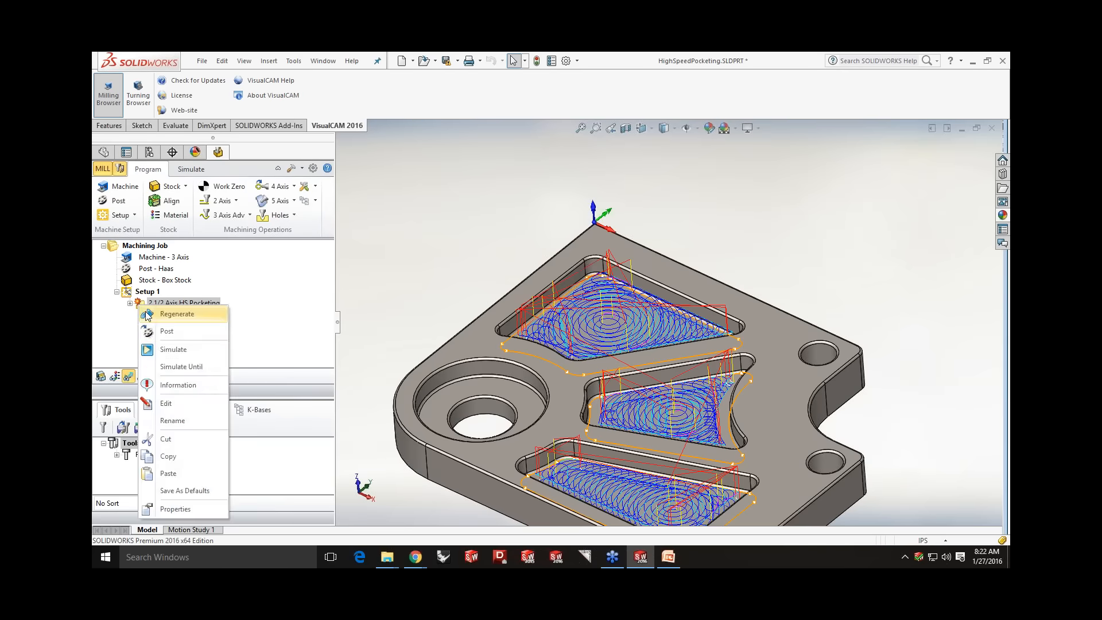
left_click(147, 316)
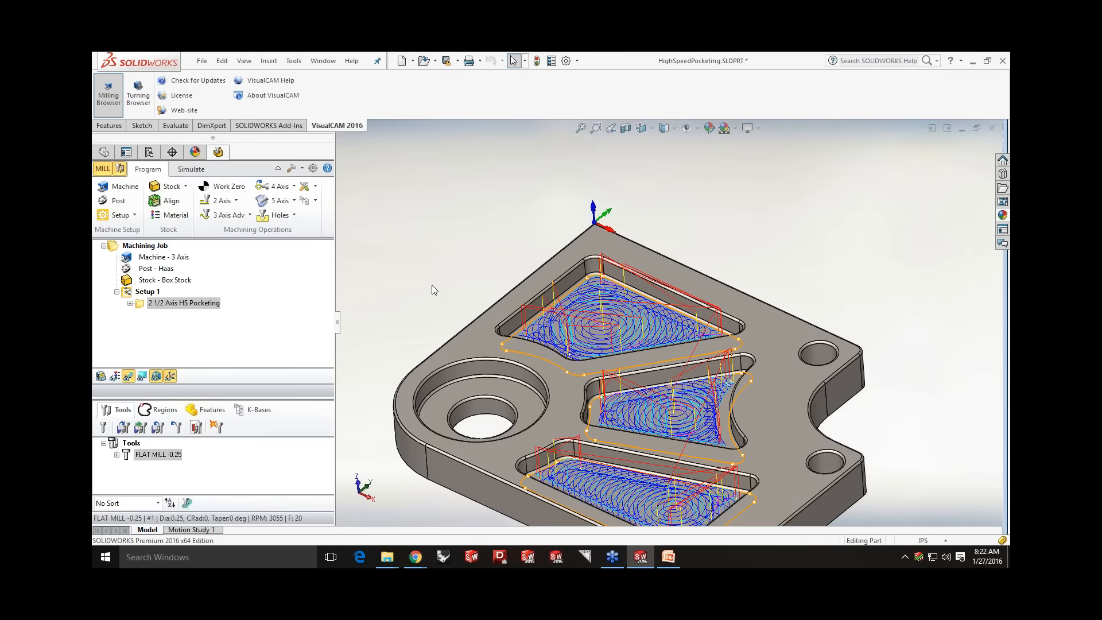
- Save HighSpeedPocketing.SLDPRT, accepting its conversion to the current file version
left_click(446, 62)
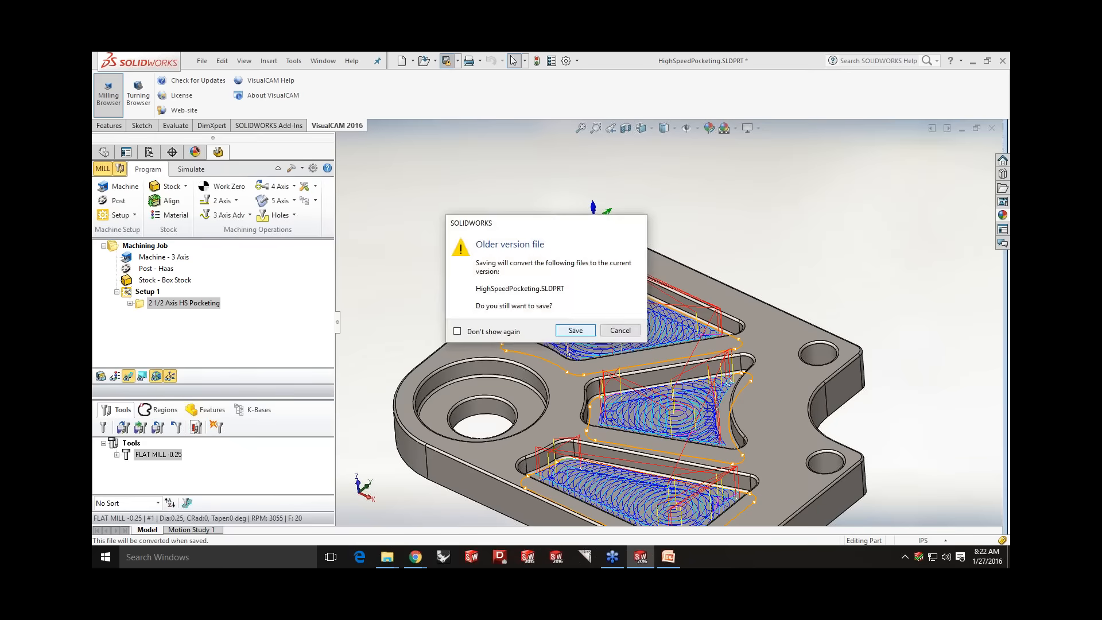
key("Return")
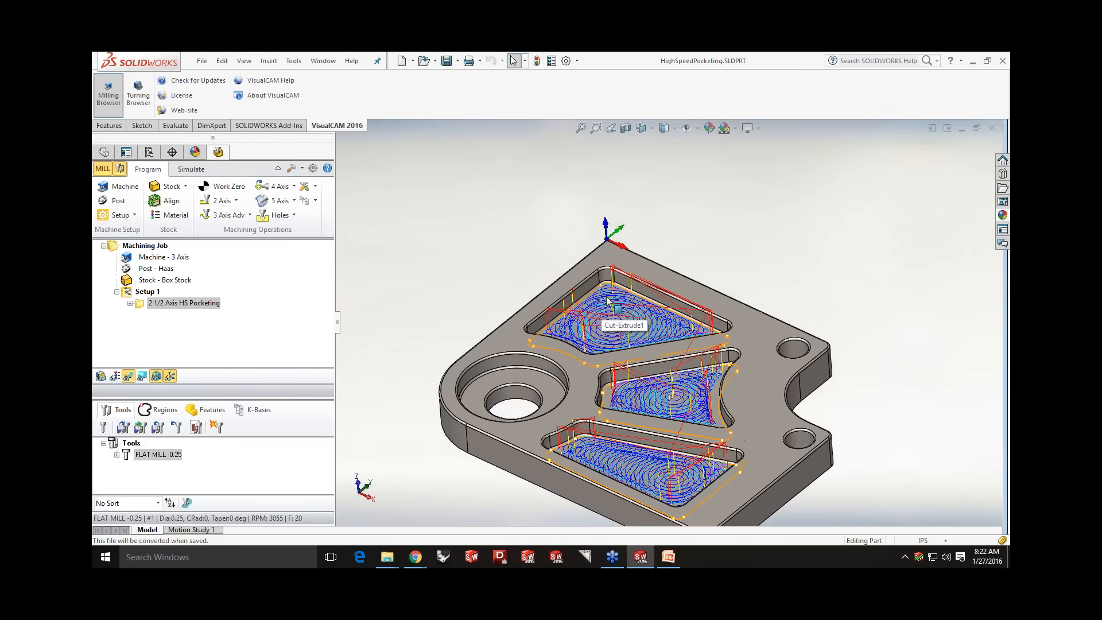
- Close the HighSpeedPocketing part and open 3Axis-SW2016.SLDPRT from the VisualCAM2016_forSW folder
scroll(660, 376, "up", 2)
scroll(661, 382, "down", 2)
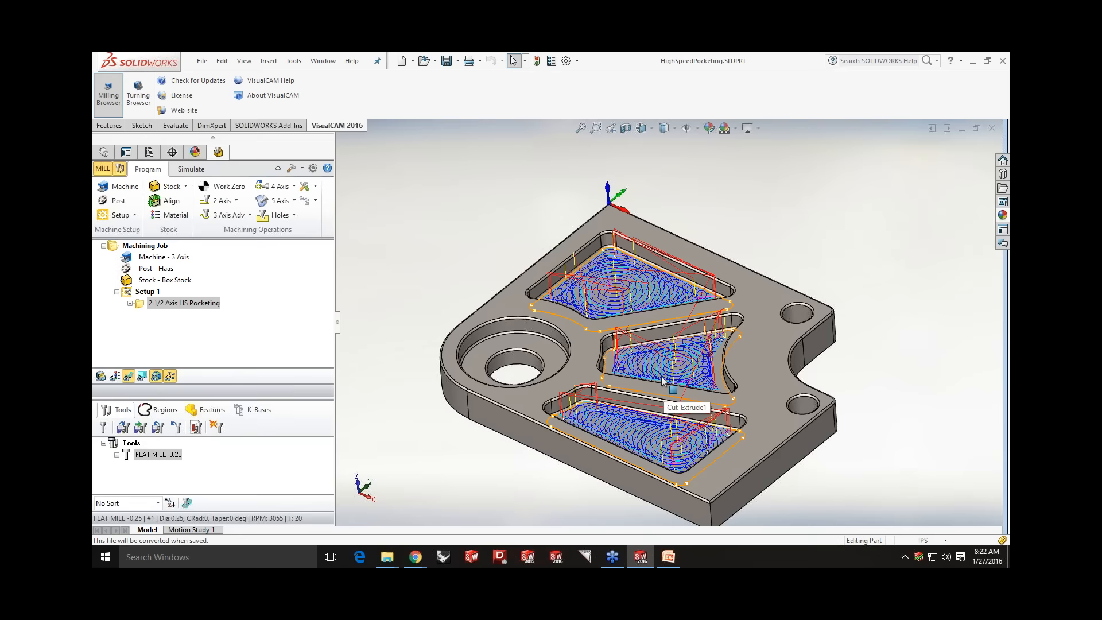
left_click(993, 129)
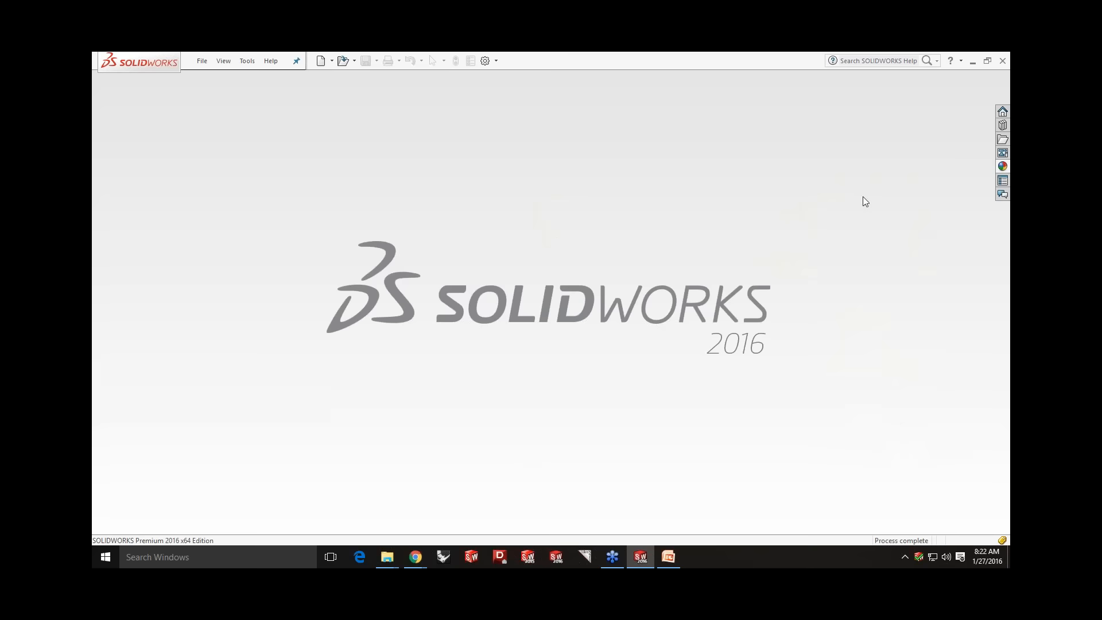
left_click(342, 61)
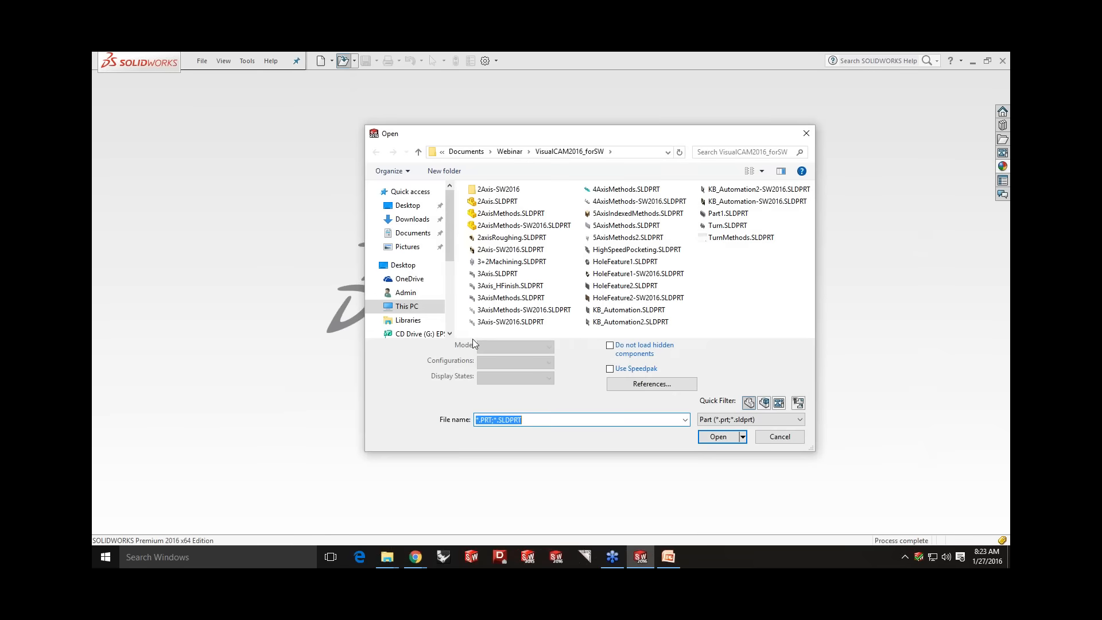
left_click(499, 322)
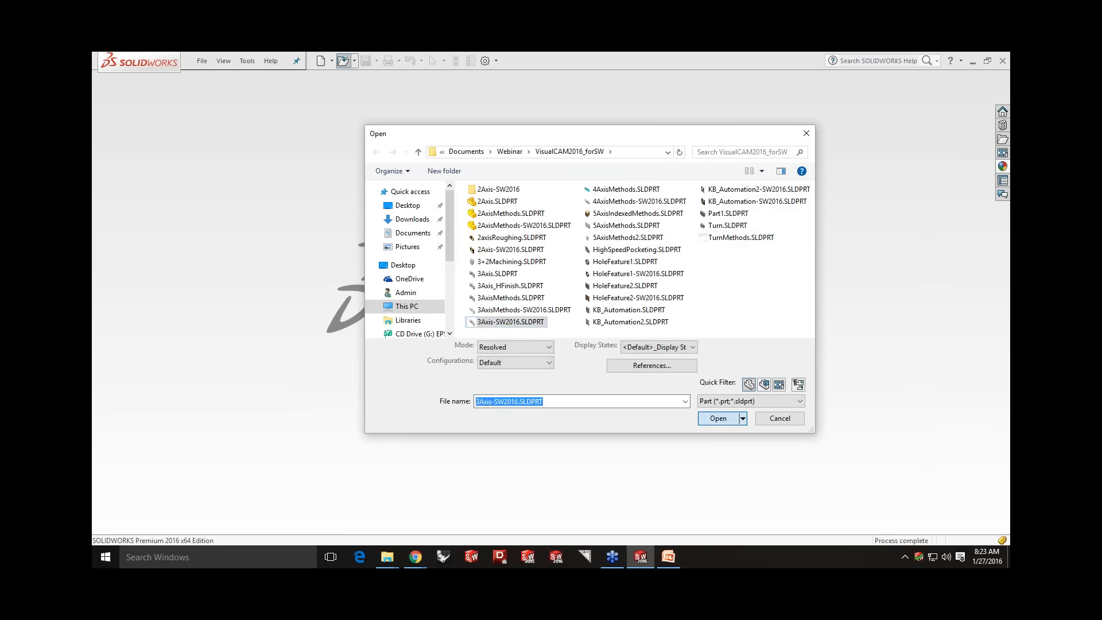
left_click(718, 418)
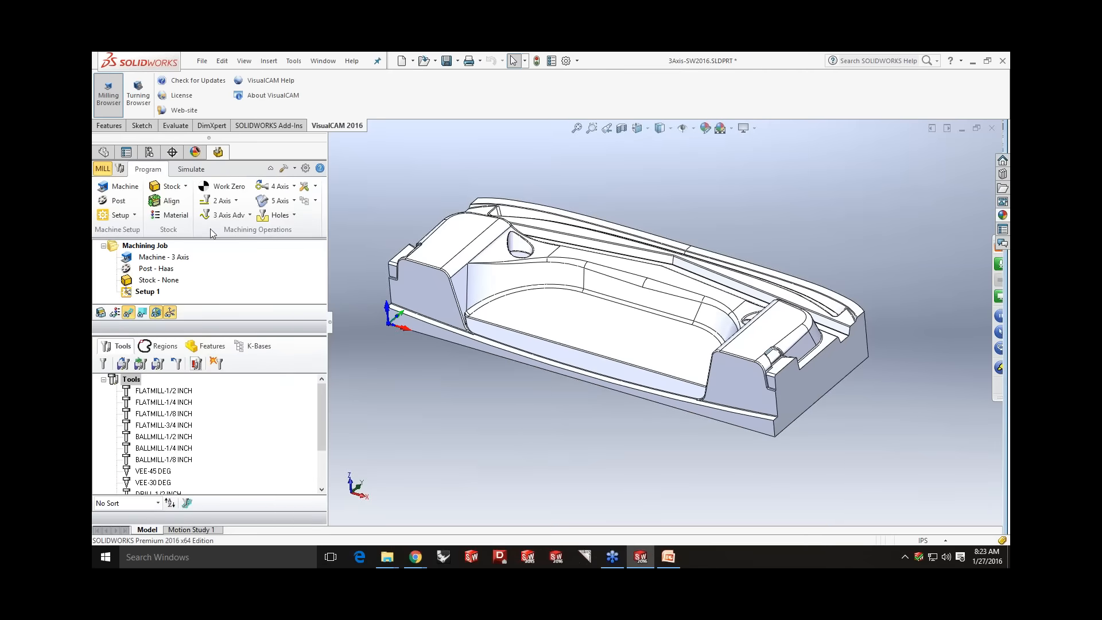
left_click(249, 216)
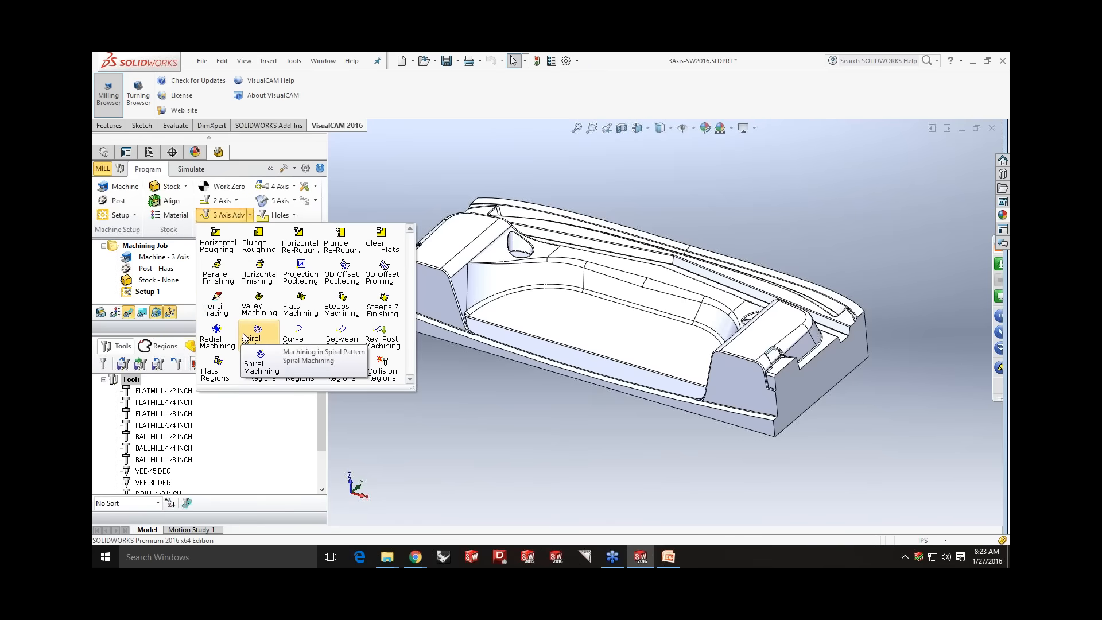
left_click(371, 173)
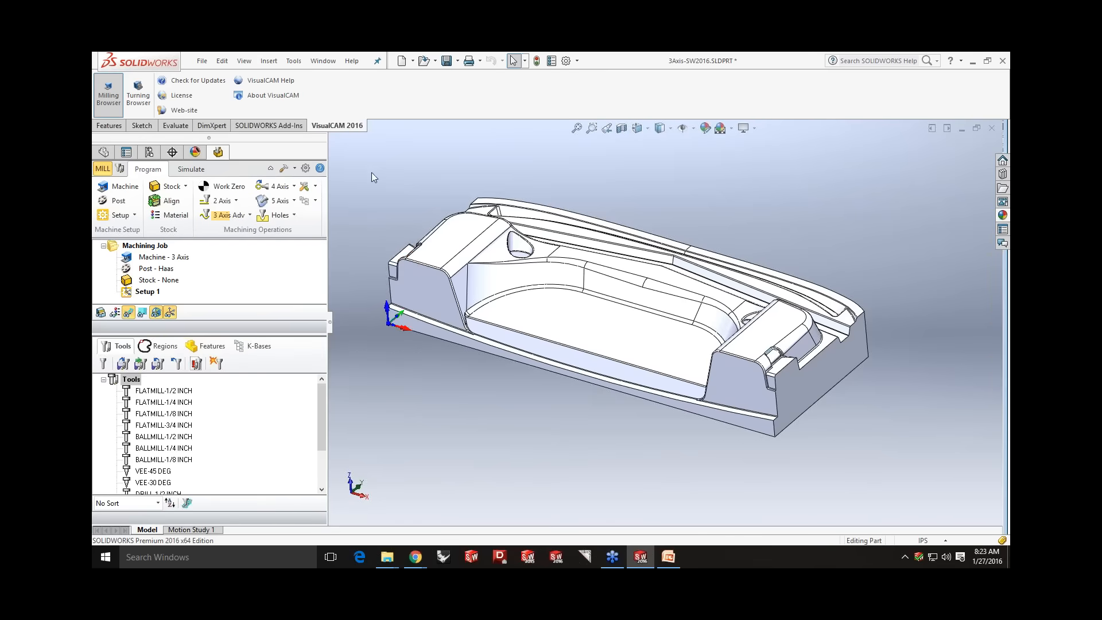
scroll(422, 253, "up", 1)
scroll(542, 284, "down", 1)
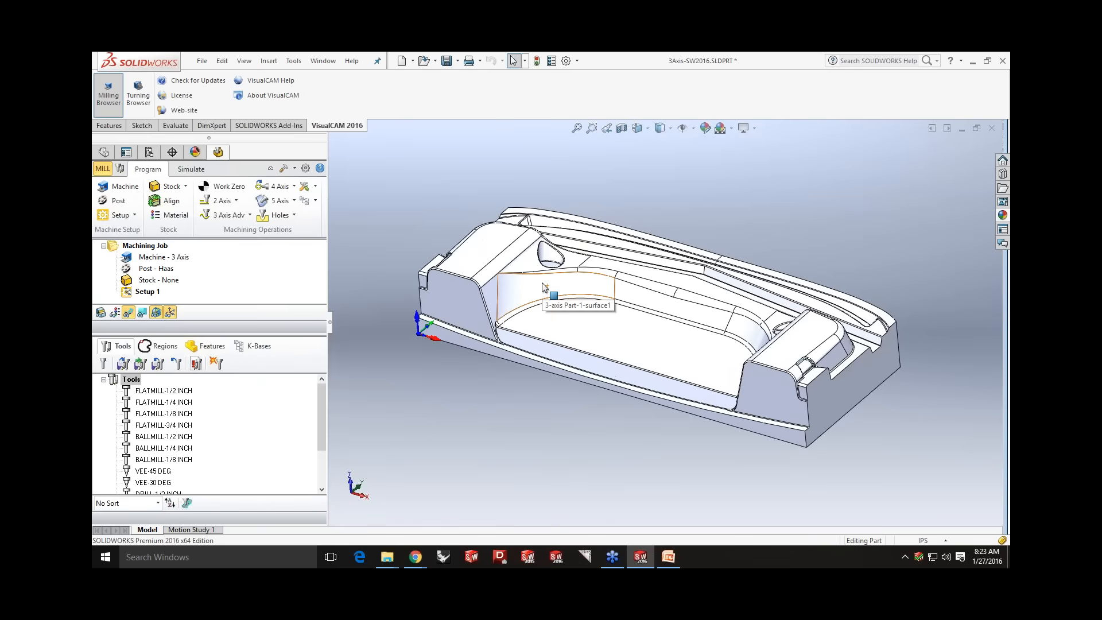
middle_click_drag(542, 284, 623, 298)
middle_click_drag(677, 330, 551, 321)
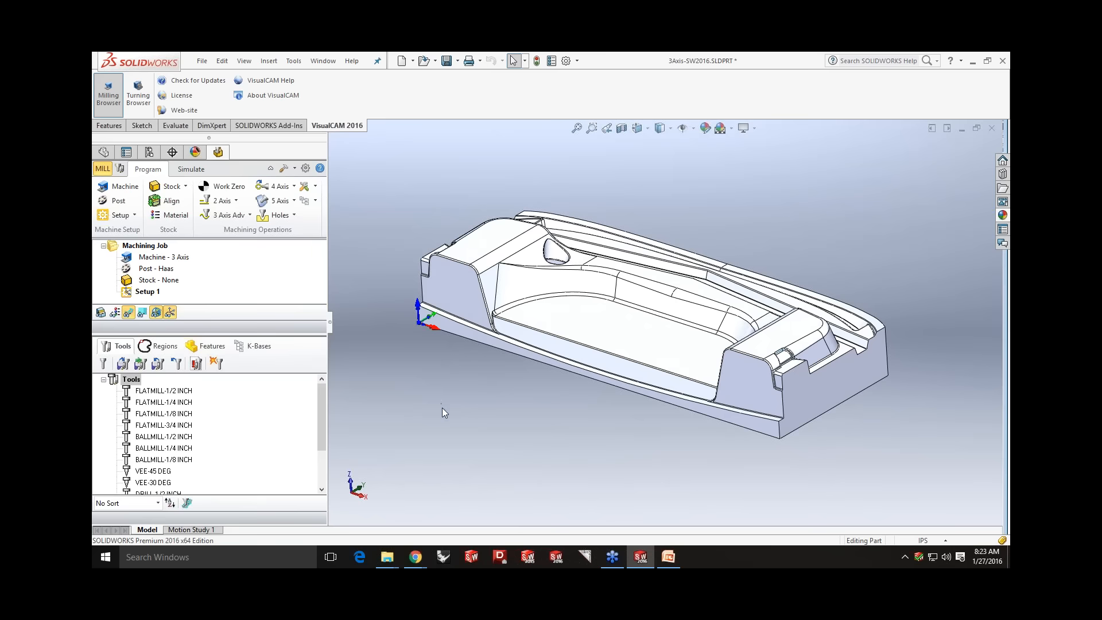
- Check the machine tool definition and accept it as a manually defined 3 Axis machine
left_click(119, 189)
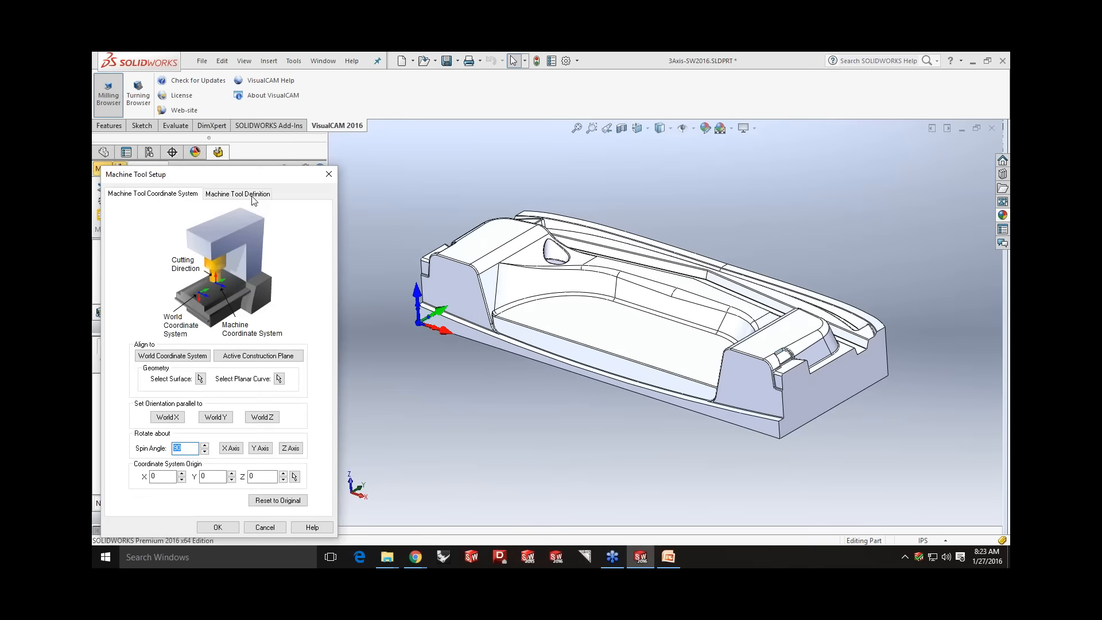
left_click(253, 194)
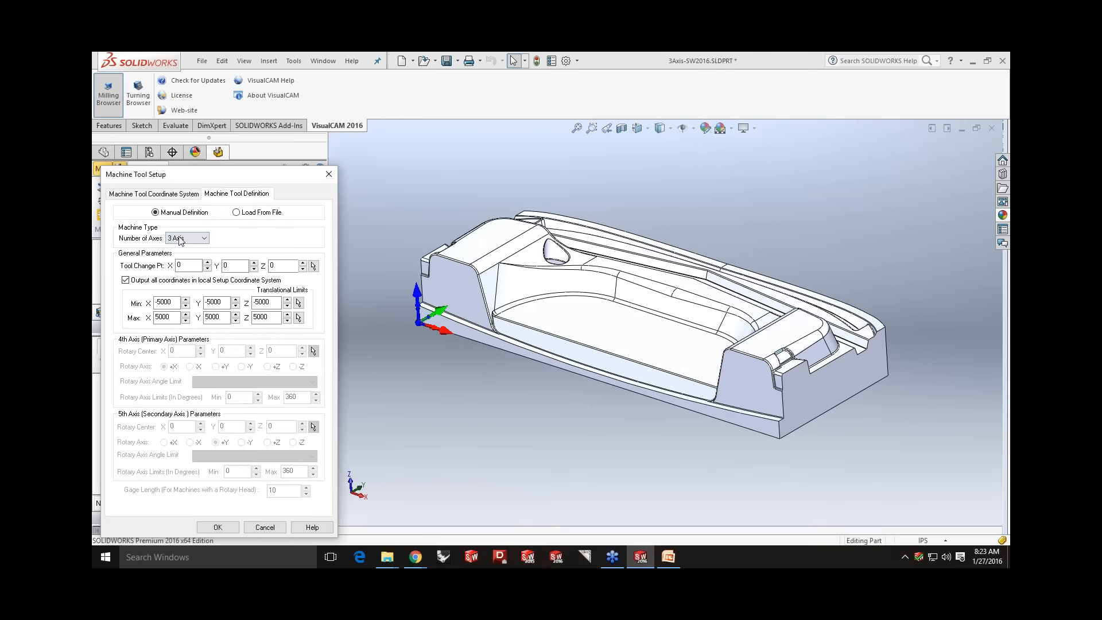
left_click(232, 528)
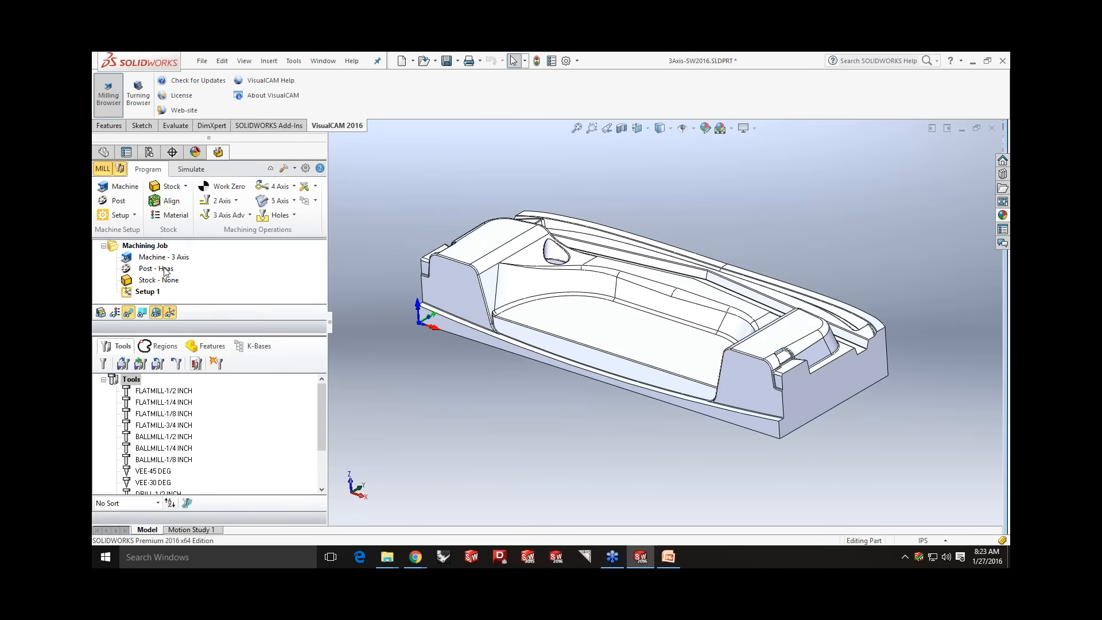
- Create a box stock from the model's bounding box with its height set to 3.75, and show the stock
left_click(185, 184)
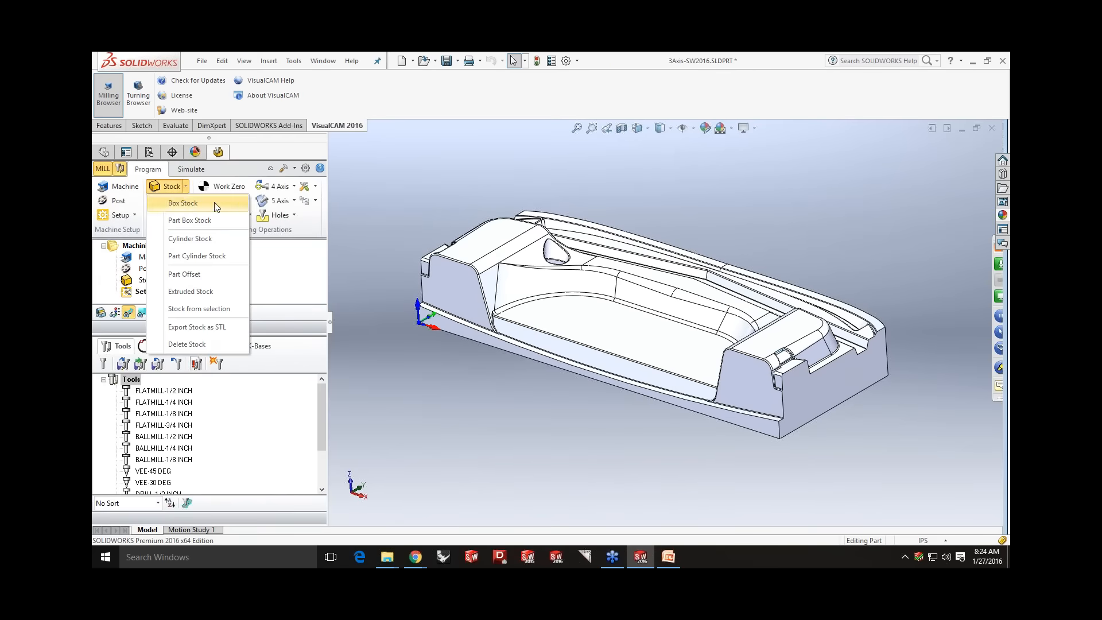
left_click(197, 204)
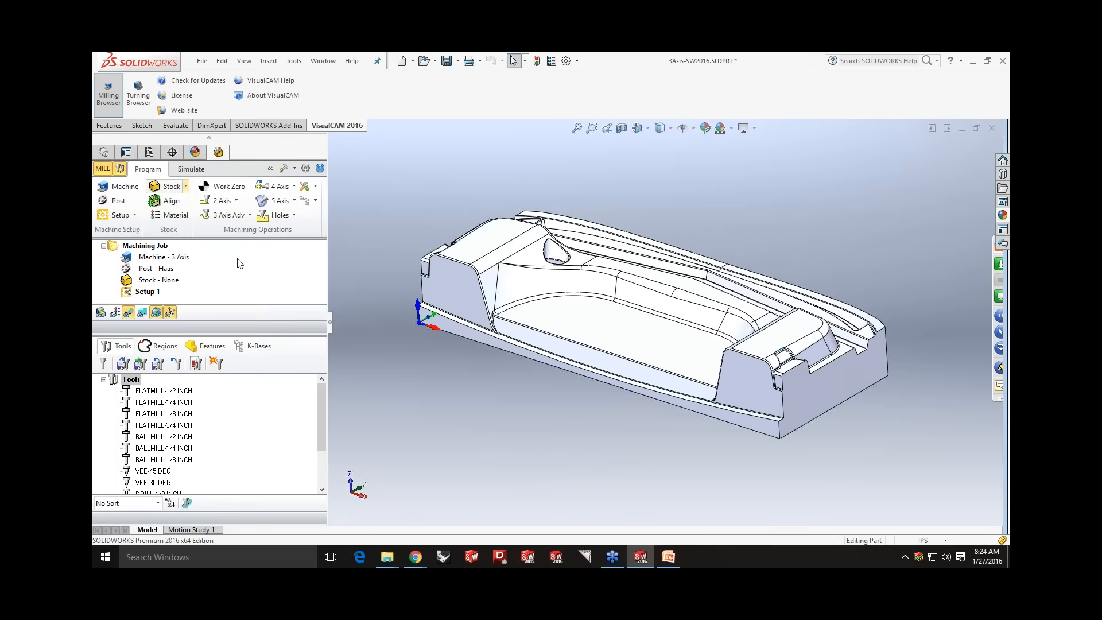
left_click(246, 405)
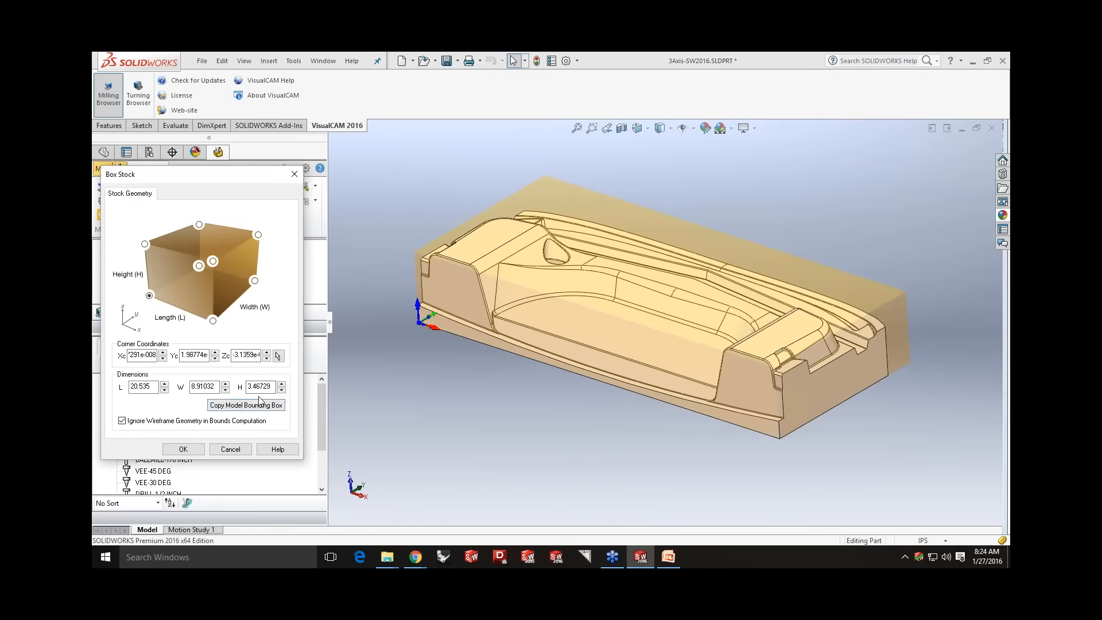
double_click(260, 387)
type("3.75")
left_click(183, 449)
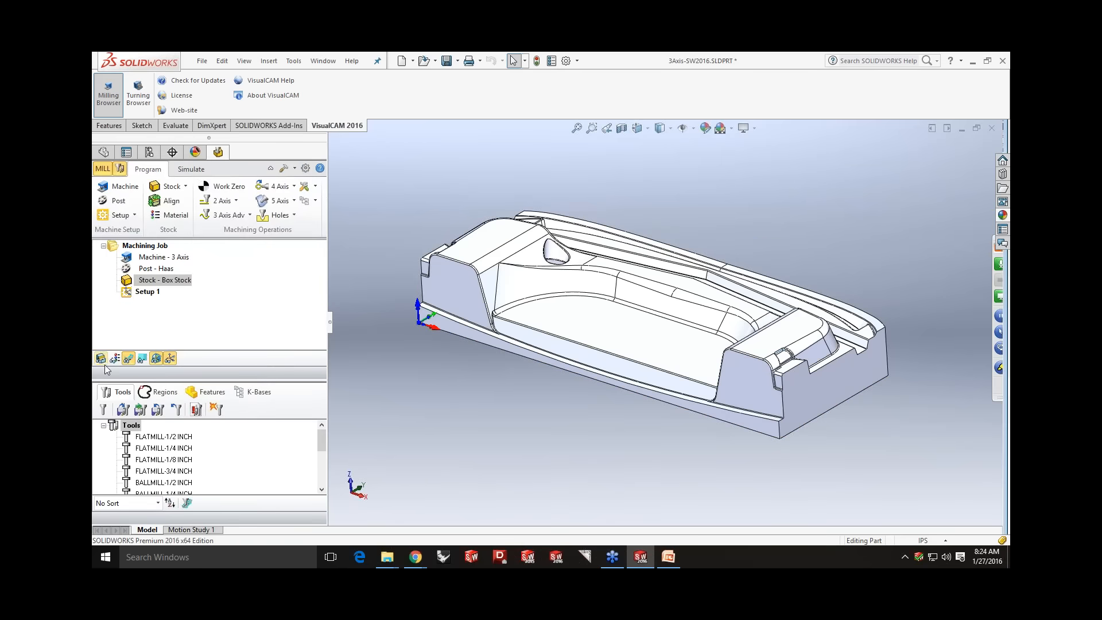
left_click(101, 359)
middle_click_drag(487, 428, 503, 390)
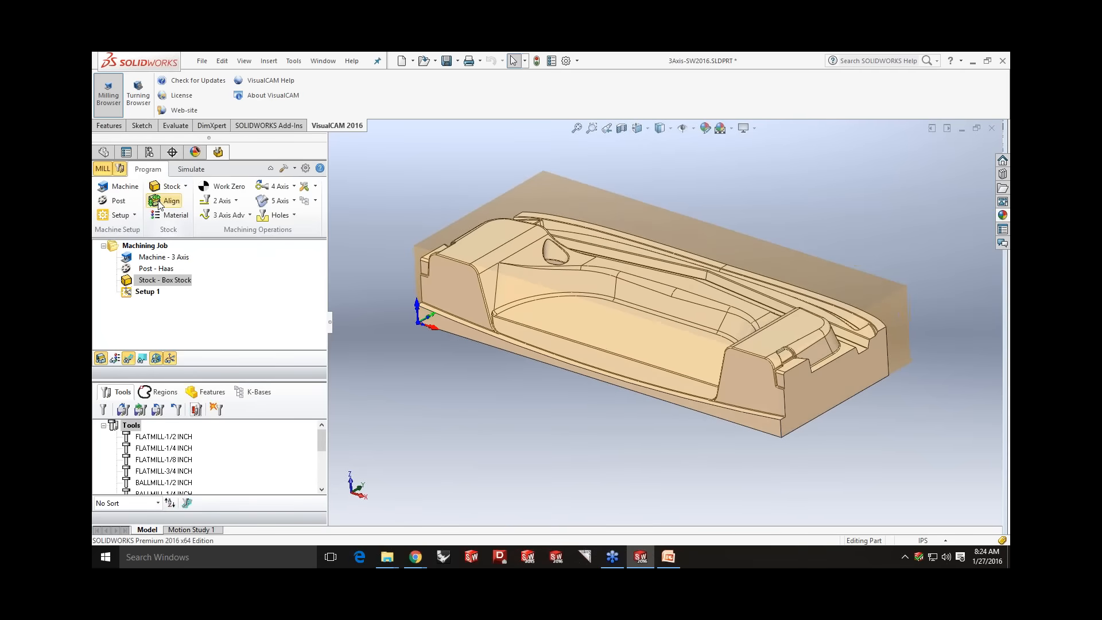
- Align the stock to the part with Bottom in Z and Center in XY, and generate a Work Zero at X 0, Y 0, Z 0
left_click(159, 202)
left_click(232, 339)
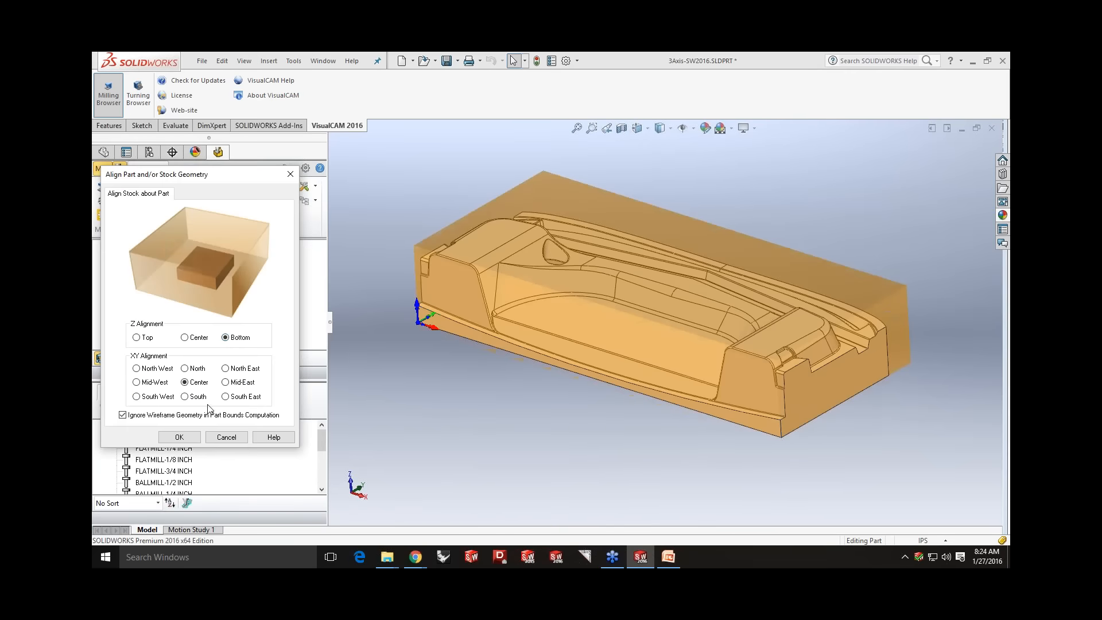
left_click(179, 437)
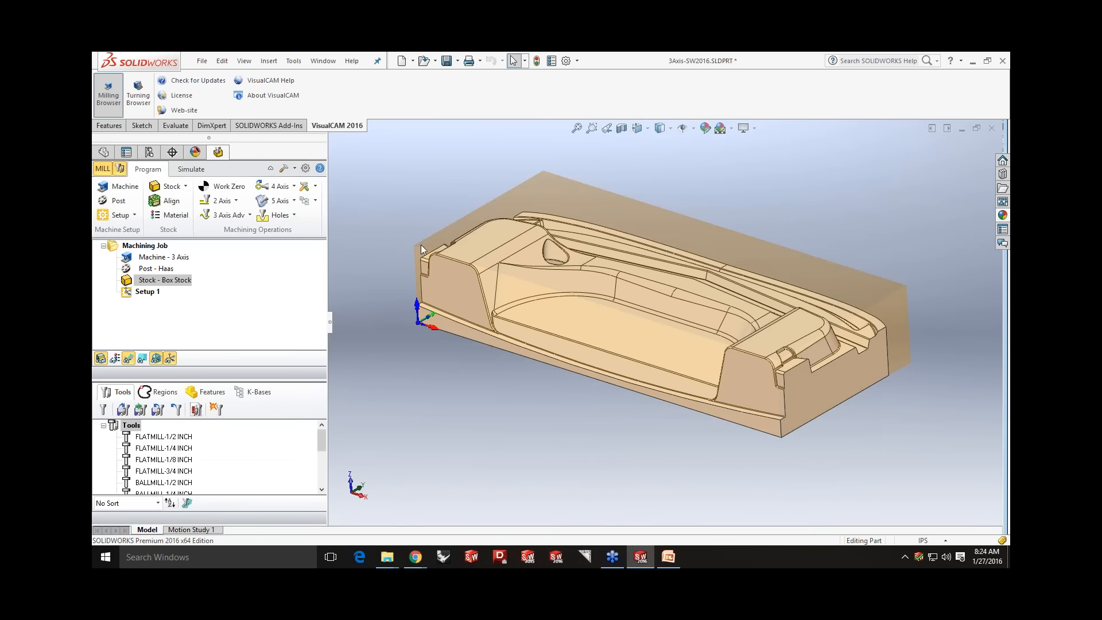
left_click(210, 189)
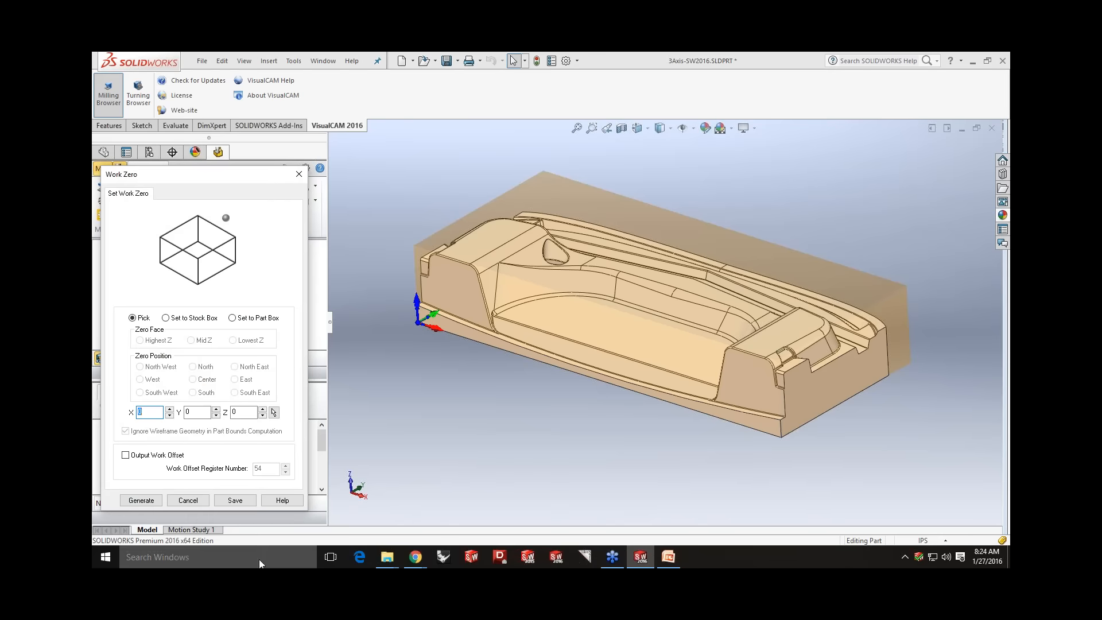
left_click(147, 501)
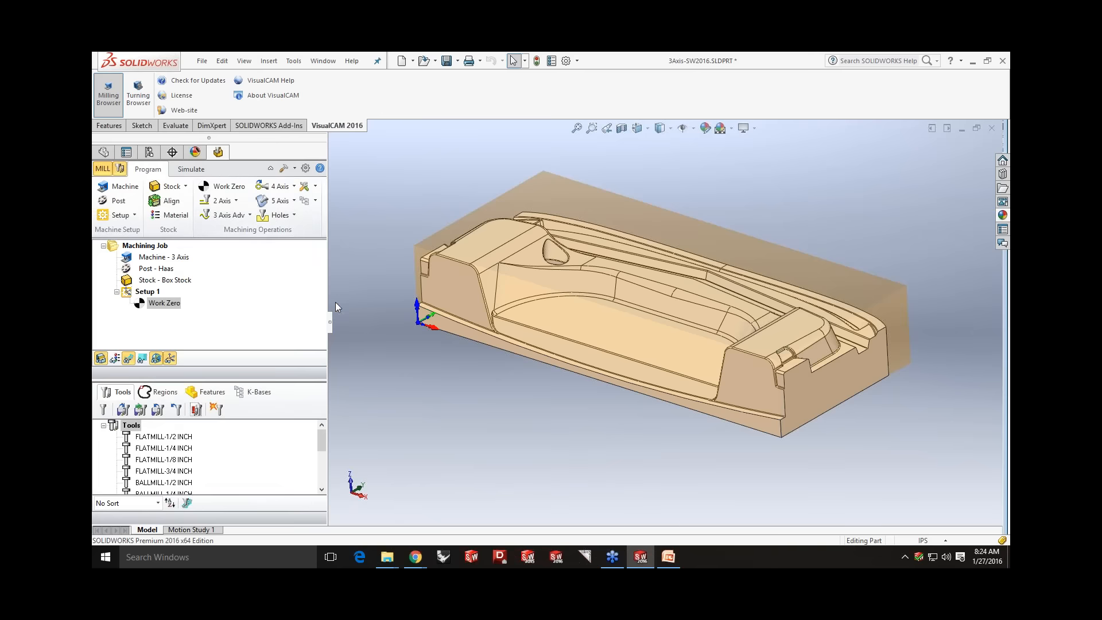
- Start a Horizontal Roughing operation with the FLATMILL-1/2 INCH tool and review its feeds, speeds and clearance plane
left_click(249, 216)
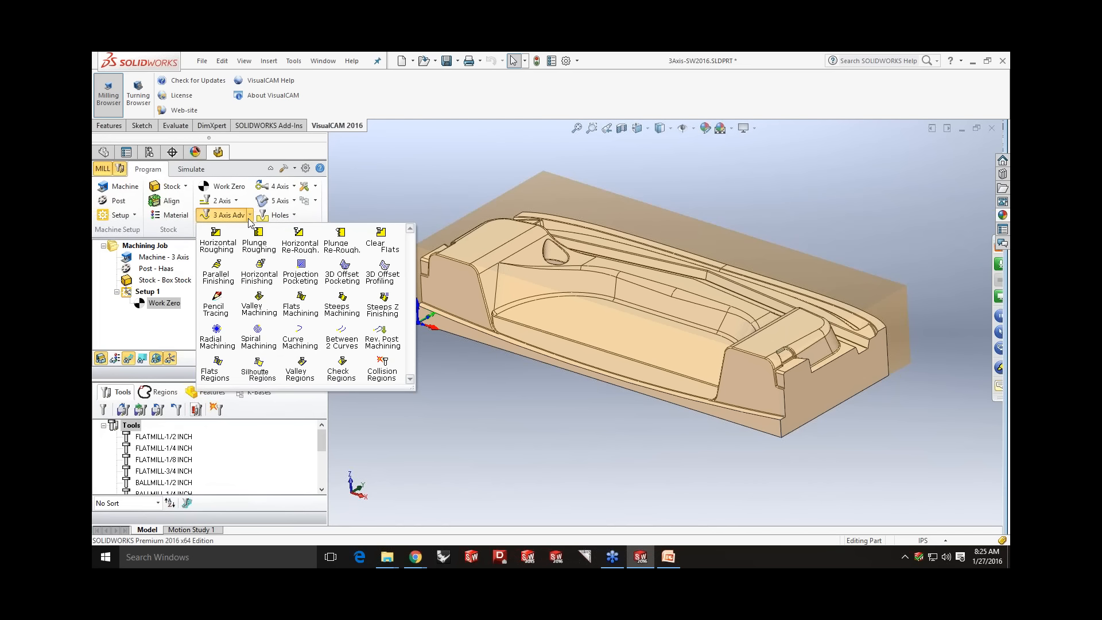
left_click(222, 248)
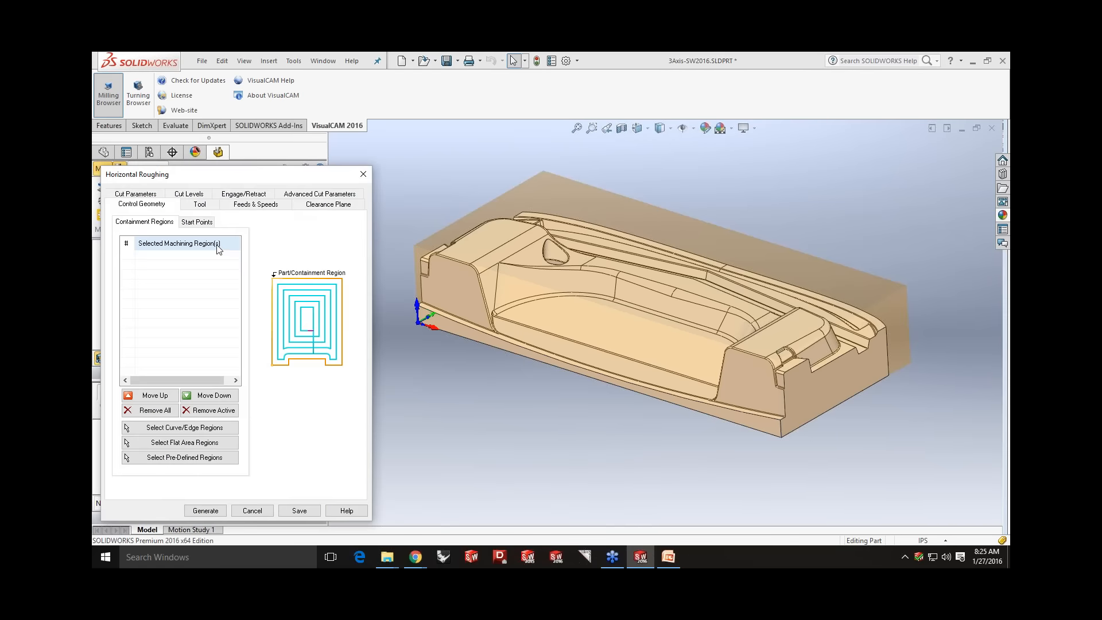
left_click_drag(211, 174, 211, 124)
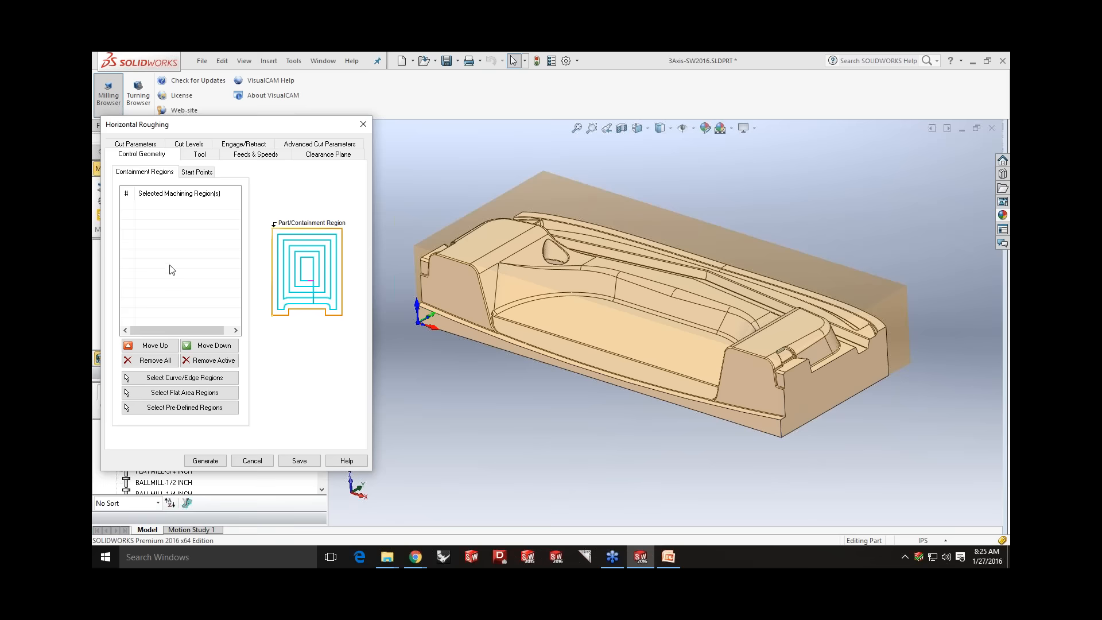
left_click(200, 156)
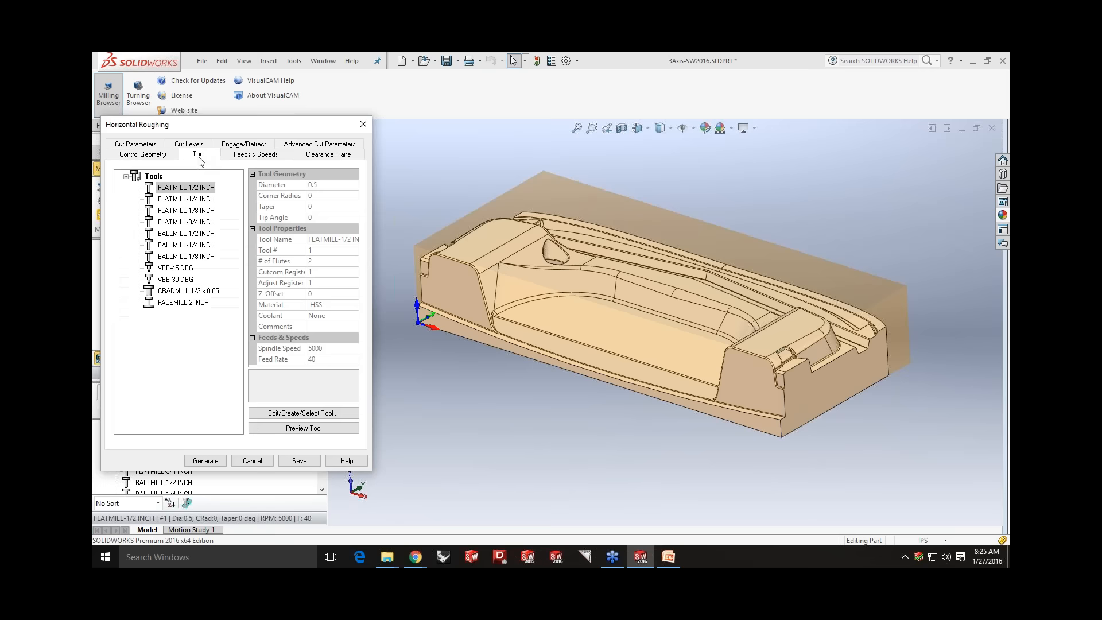
left_click(154, 187)
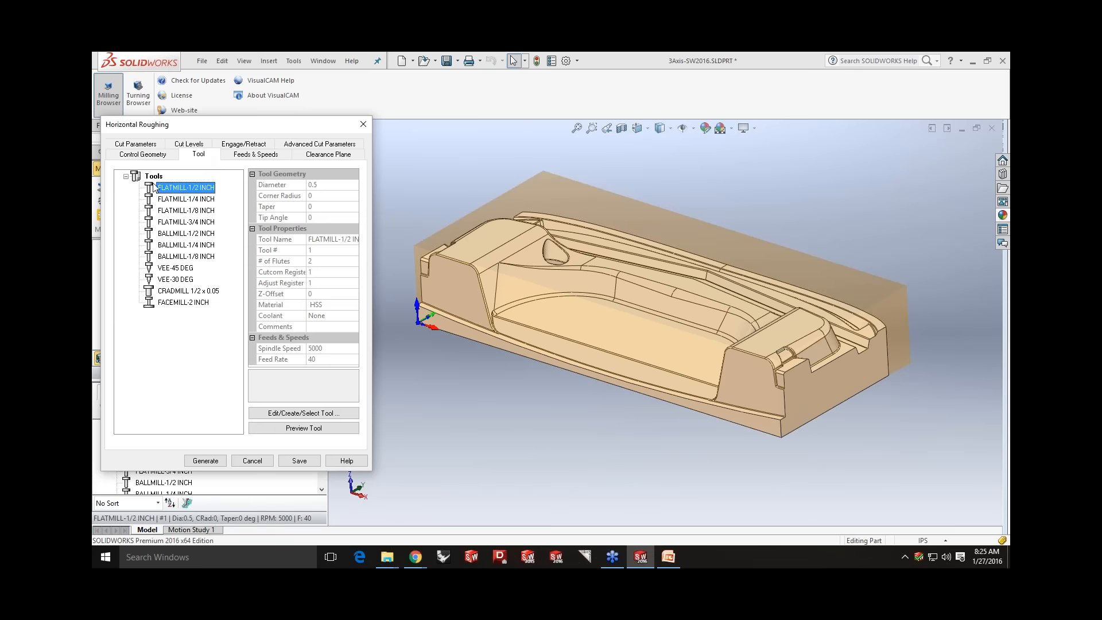
left_click(266, 156)
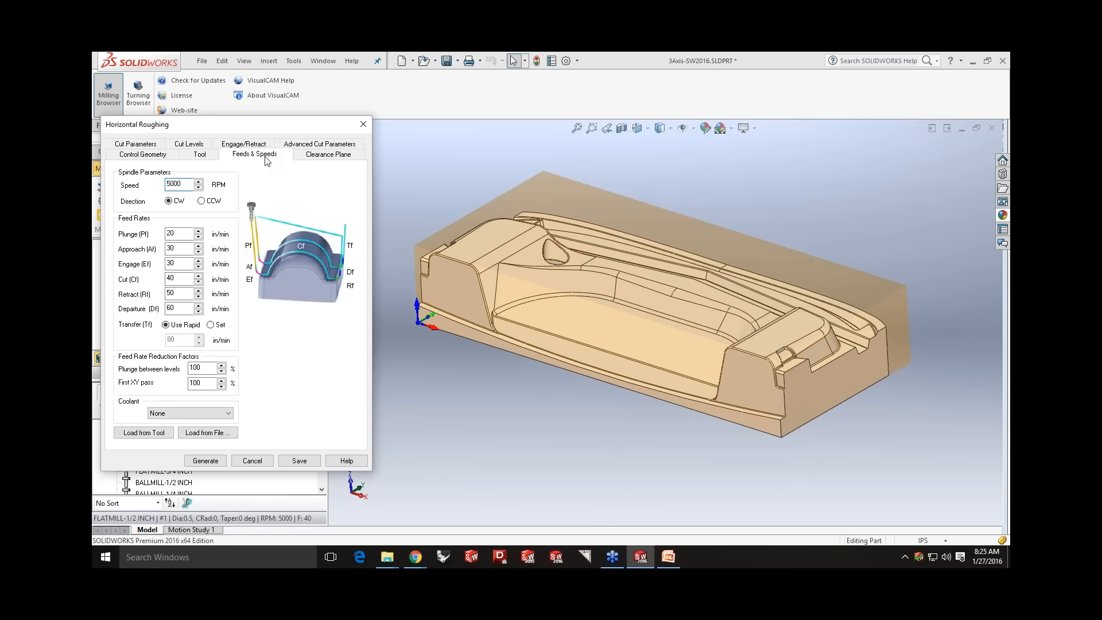
left_click(345, 158)
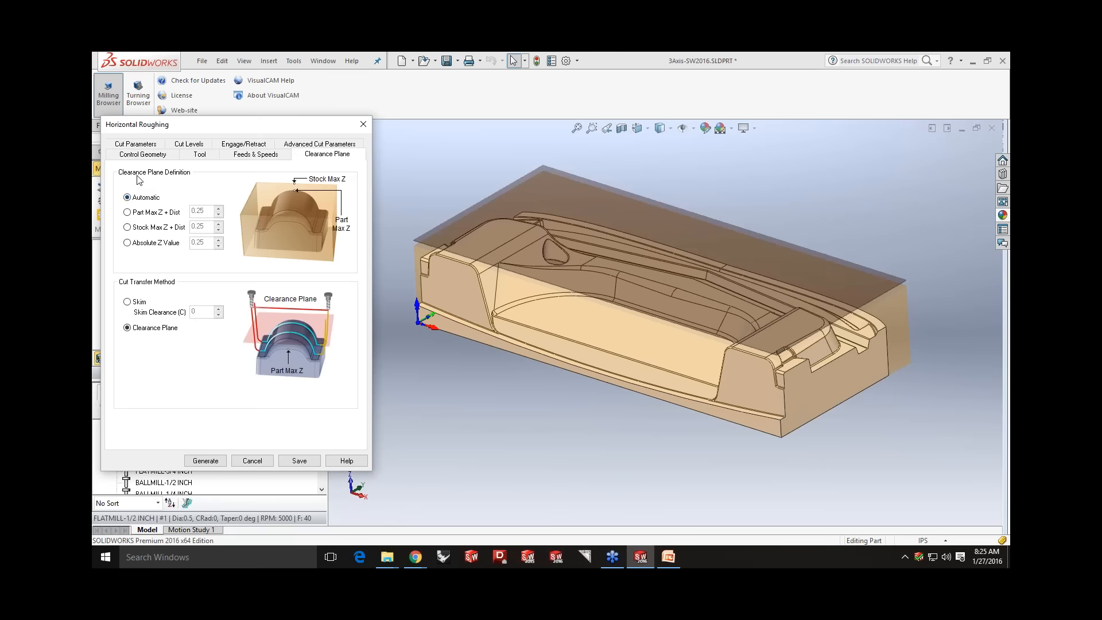
- Set the roughing stepover to 40% of the tool diameter and generate the toolpath with a 50% stepdown
left_click(141, 146)
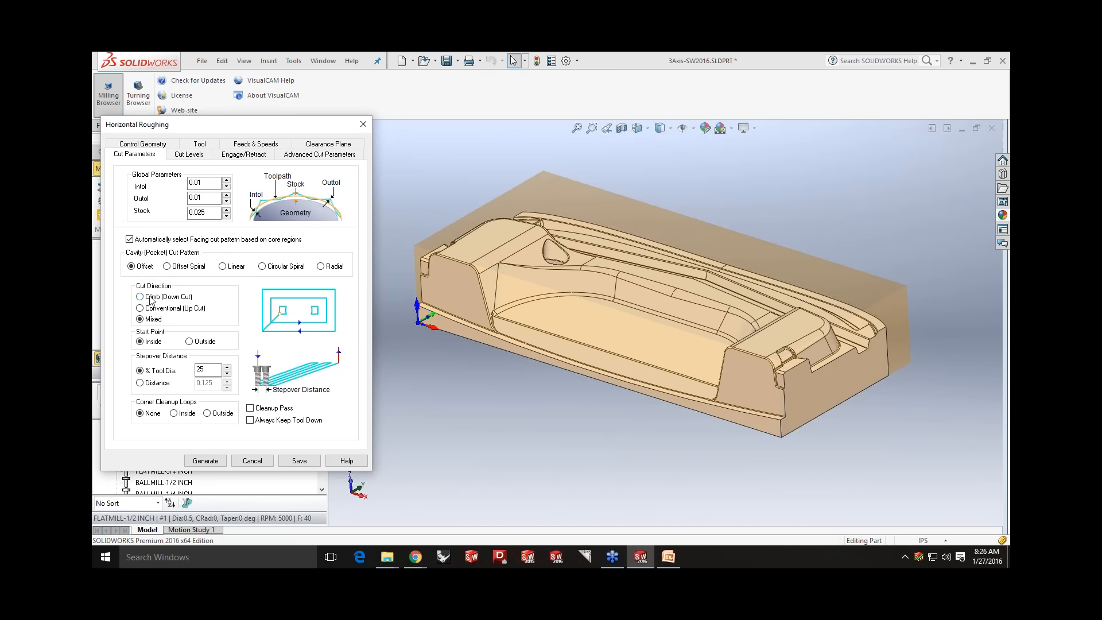
left_click_drag(209, 371, 189, 368)
type("40")
left_click(194, 155)
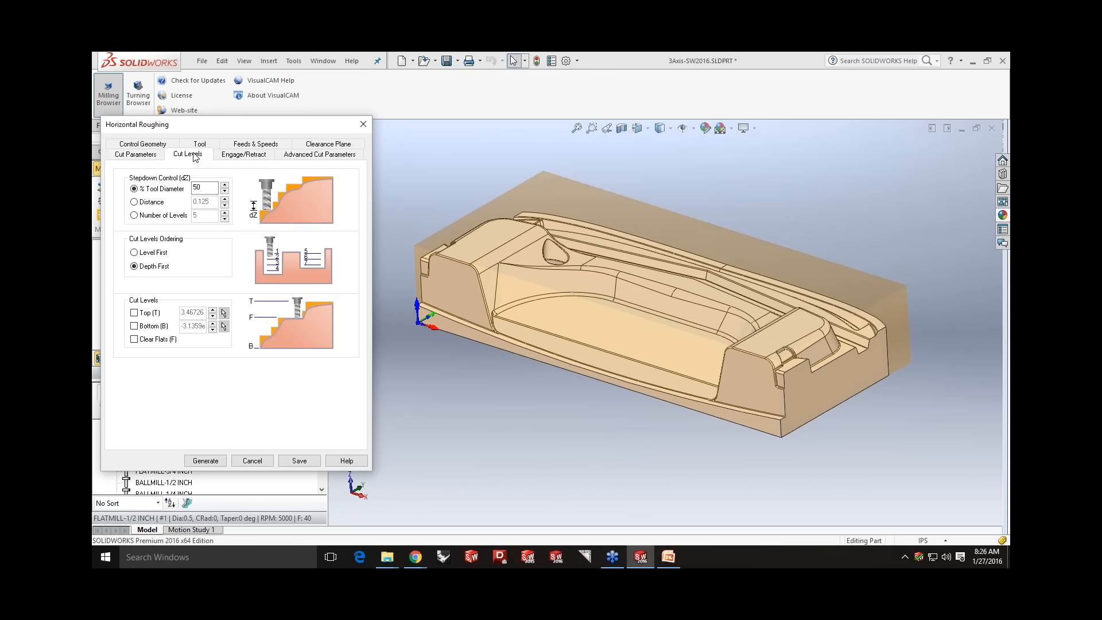
left_click(195, 188)
left_click(205, 461)
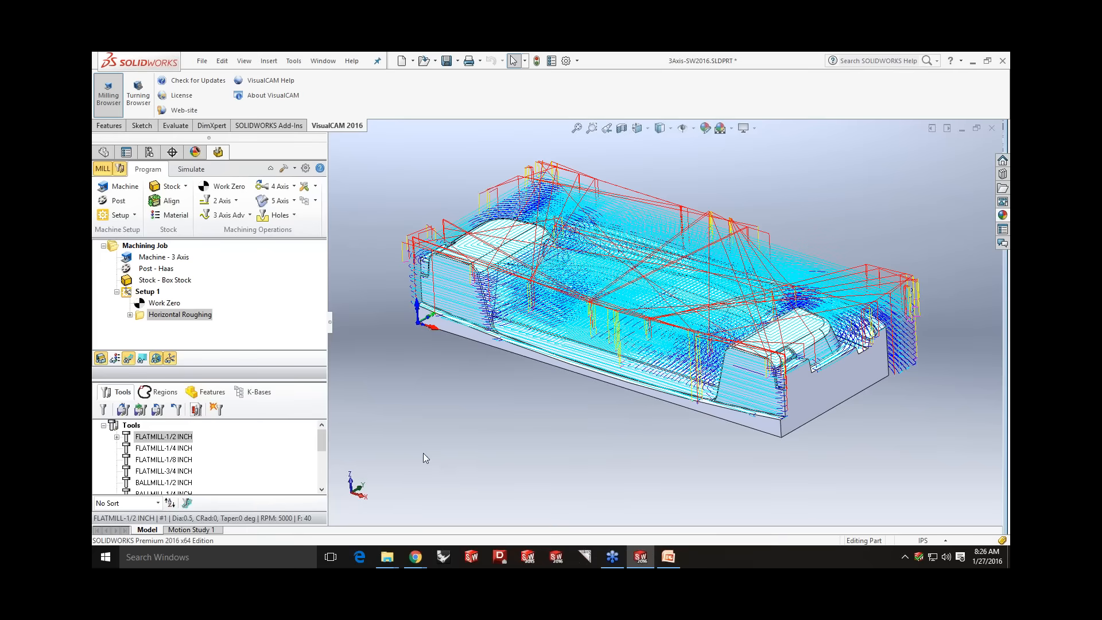
- Examine the Horizontal Roughing toolpath level by level at Z 3.0250, 2.7750 and 2.5250, and close the Z level display
left_click(142, 363)
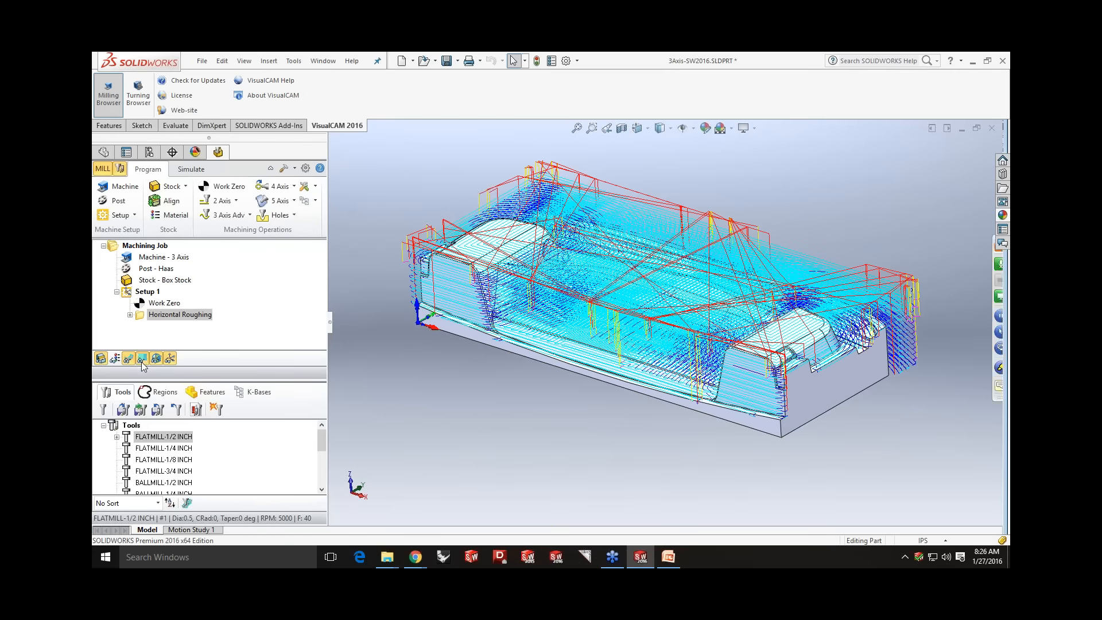
left_click(174, 370)
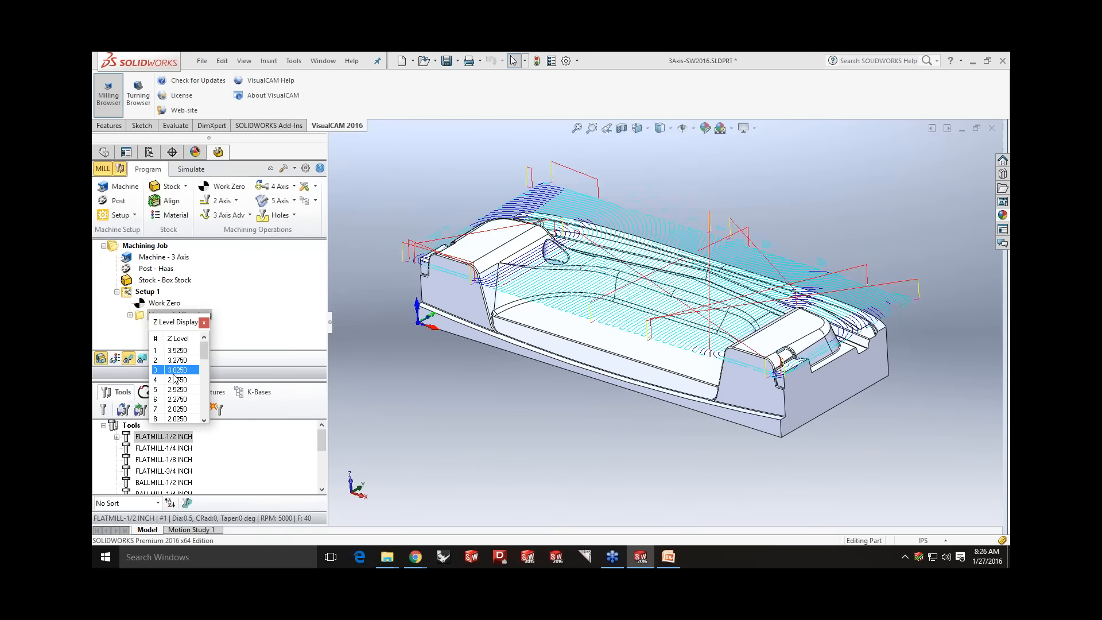
left_click(175, 379)
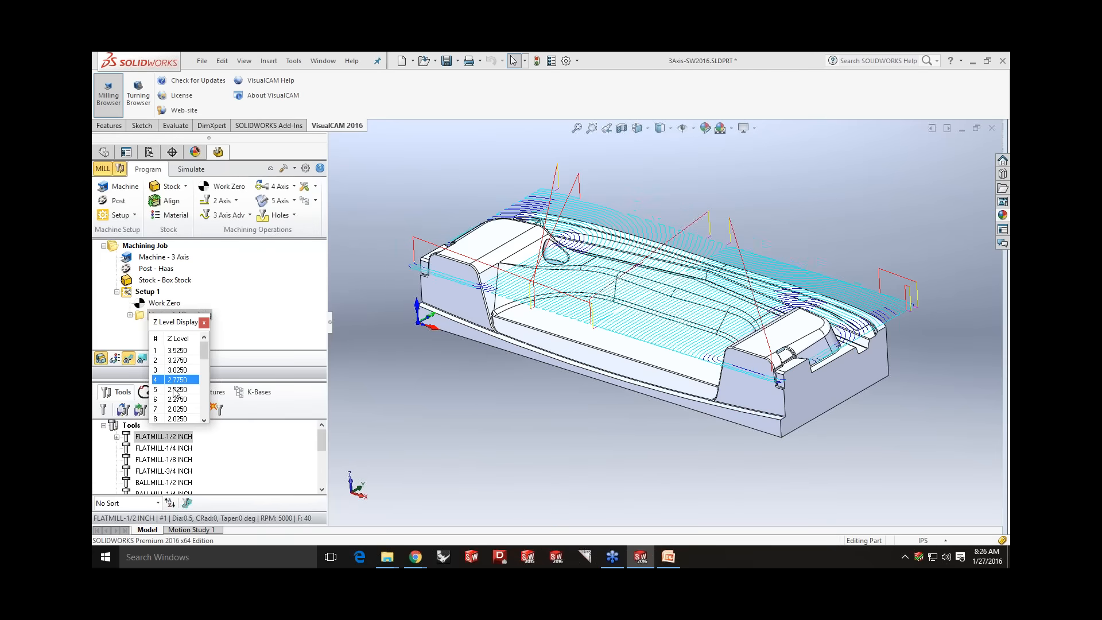
left_click(174, 389)
left_click(174, 380)
left_click(173, 390)
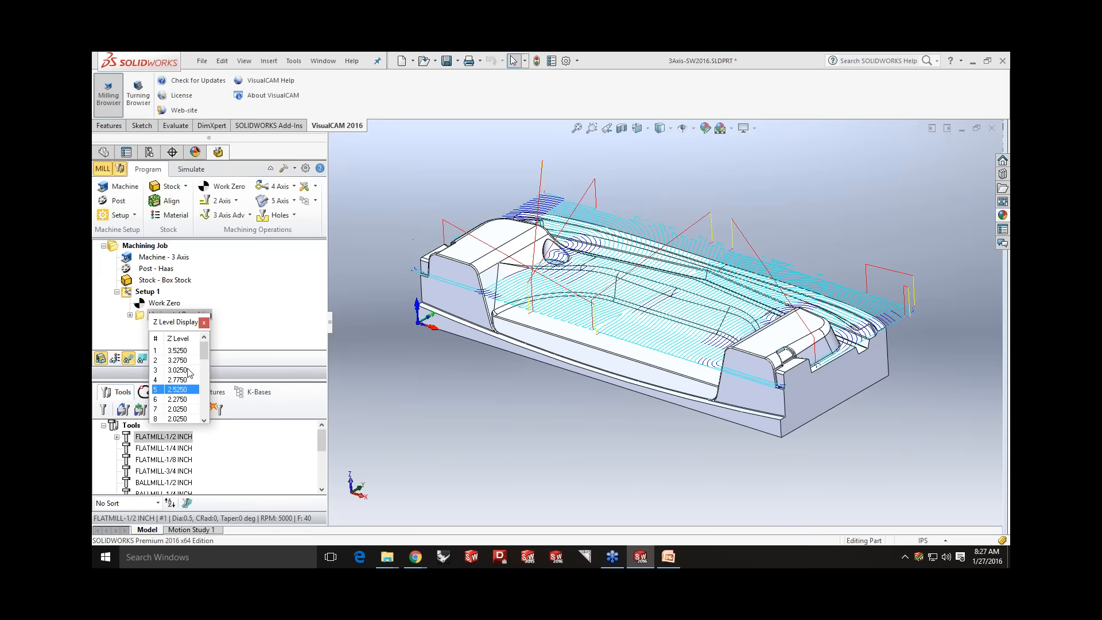
left_click(204, 323)
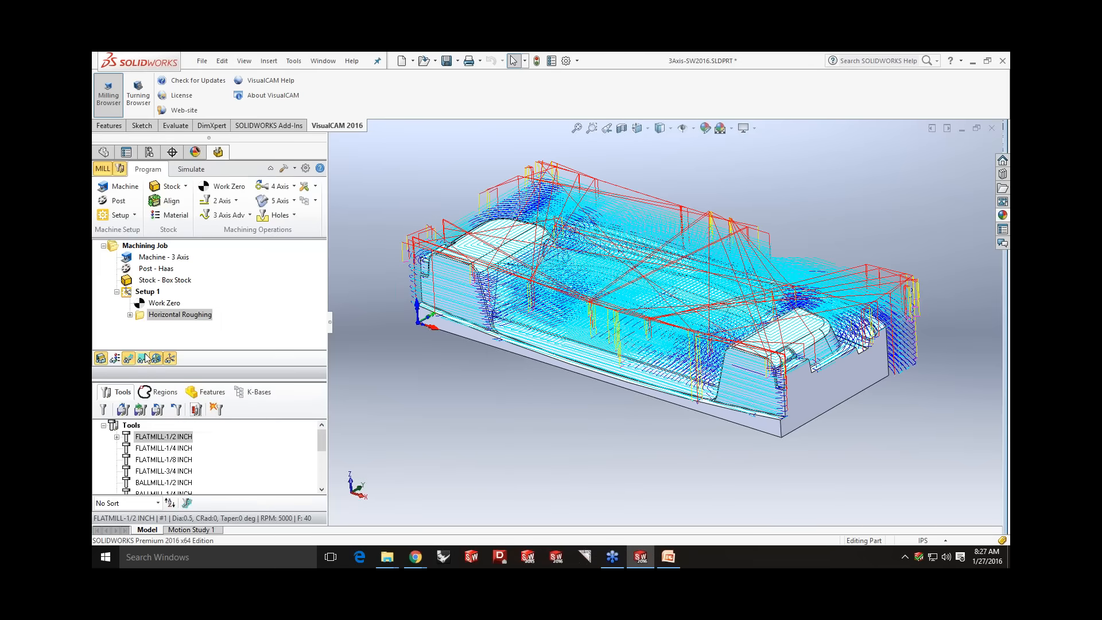
- Hide the toolpath and simulate the Horizontal Roughing operation at a faster speed, pausing it and running it to the end
left_click(143, 358)
left_click(190, 169)
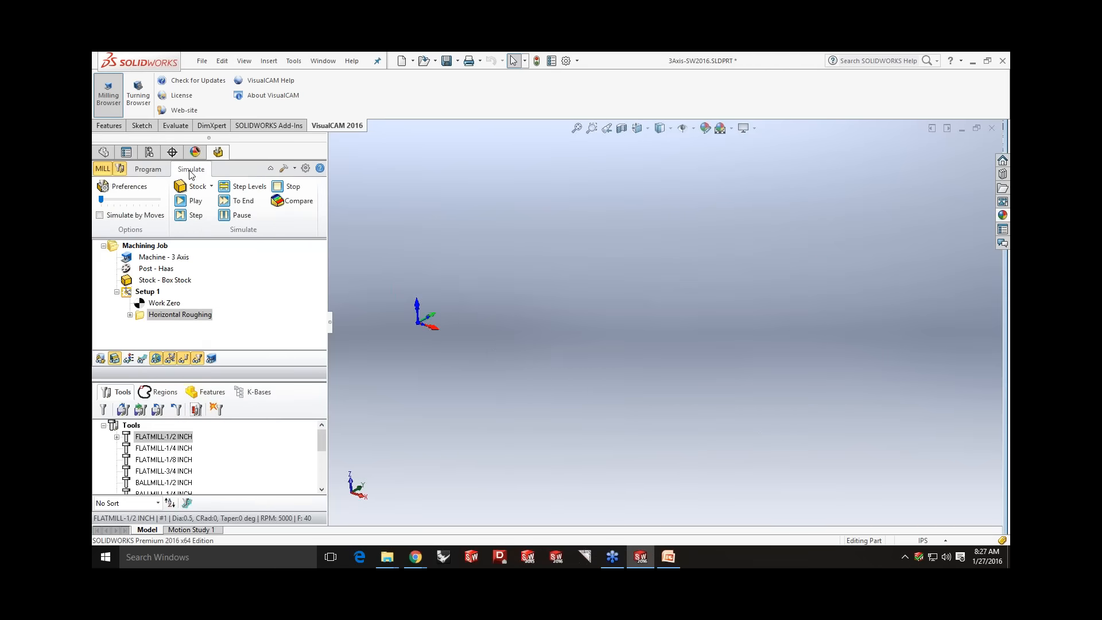
left_click(187, 201)
left_click_drag(101, 199, 141, 201)
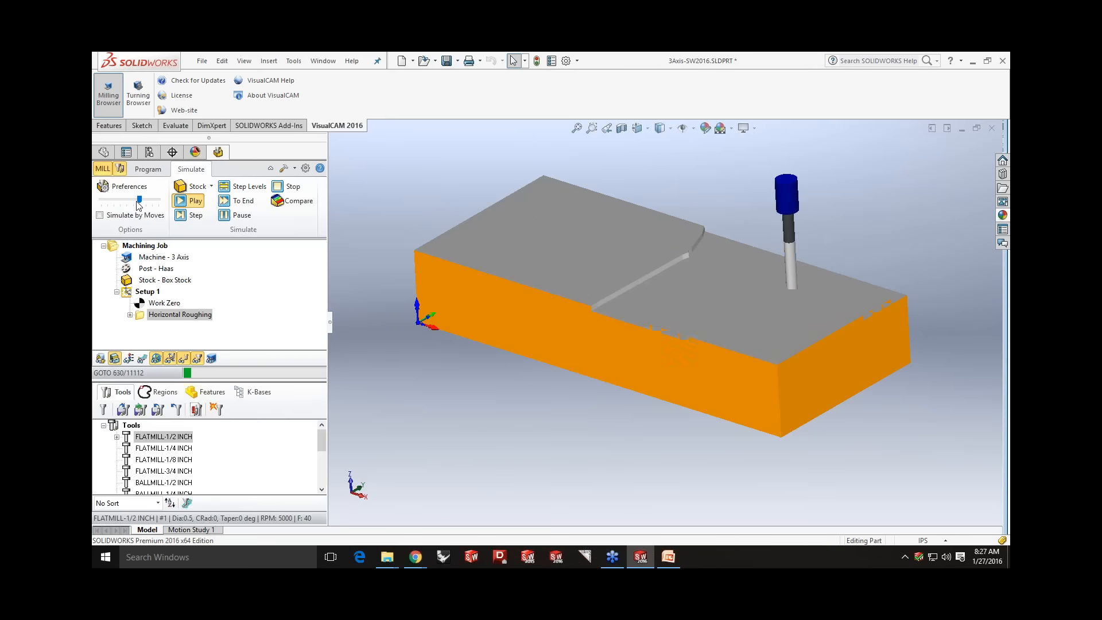
left_click(222, 216)
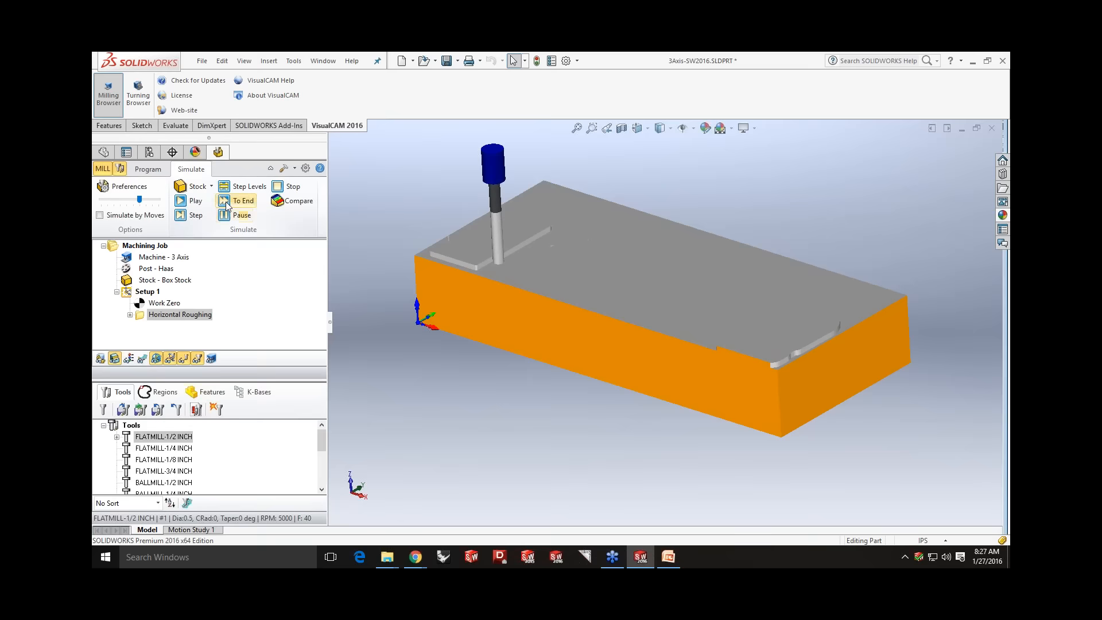
left_click(226, 203)
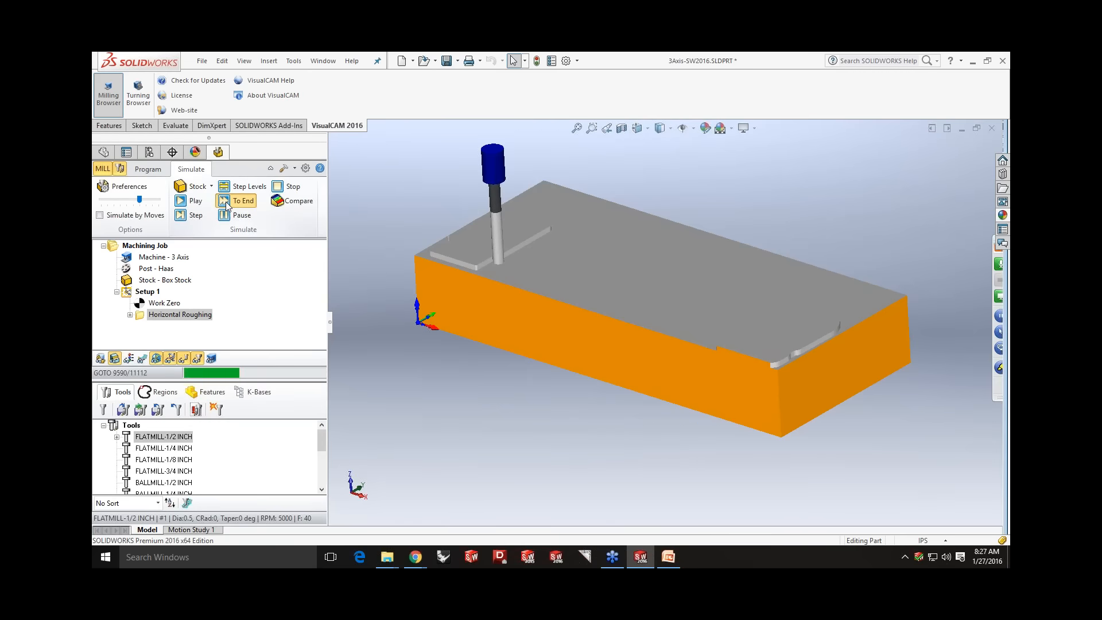
mouse_move(545, 383)
middle_mouse_down()
mouse_move(536, 413)
mouse_move(514, 402)
mouse_move(512, 379)
mouse_move(566, 396)
mouse_move(602, 386)
mouse_move(561, 371)
mouse_move(551, 386)
mouse_move(518, 374)
mouse_move(536, 369)
mouse_move(543, 389)
mouse_move(553, 381)
mouse_move(541, 377)
middle_mouse_up()
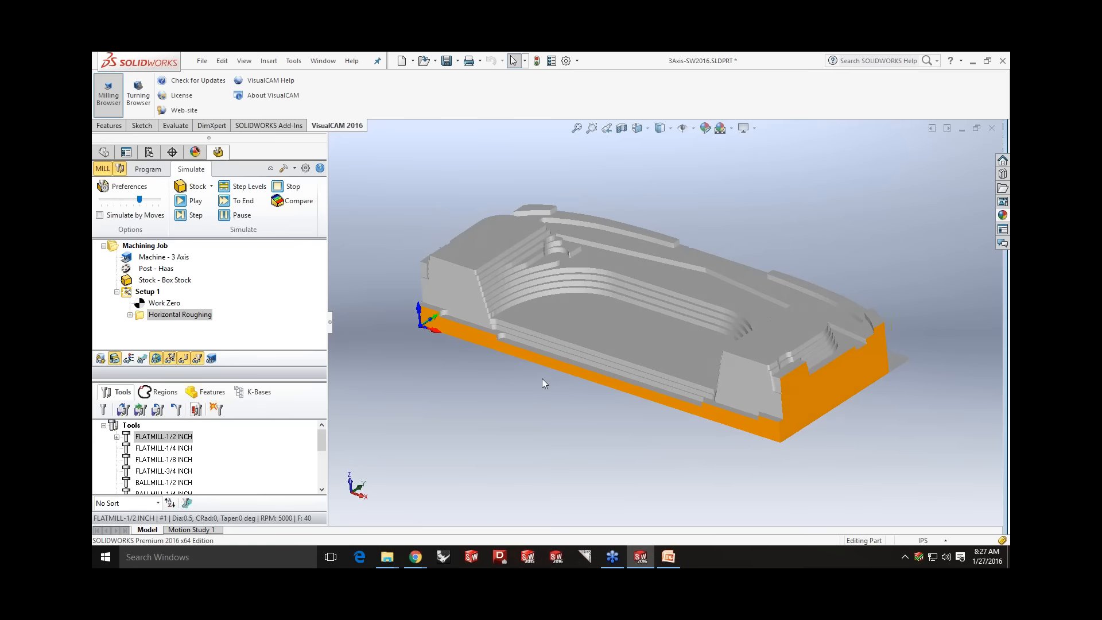
- Return to programming mode and hide the stock to leave the bare part in view
left_click(147, 172)
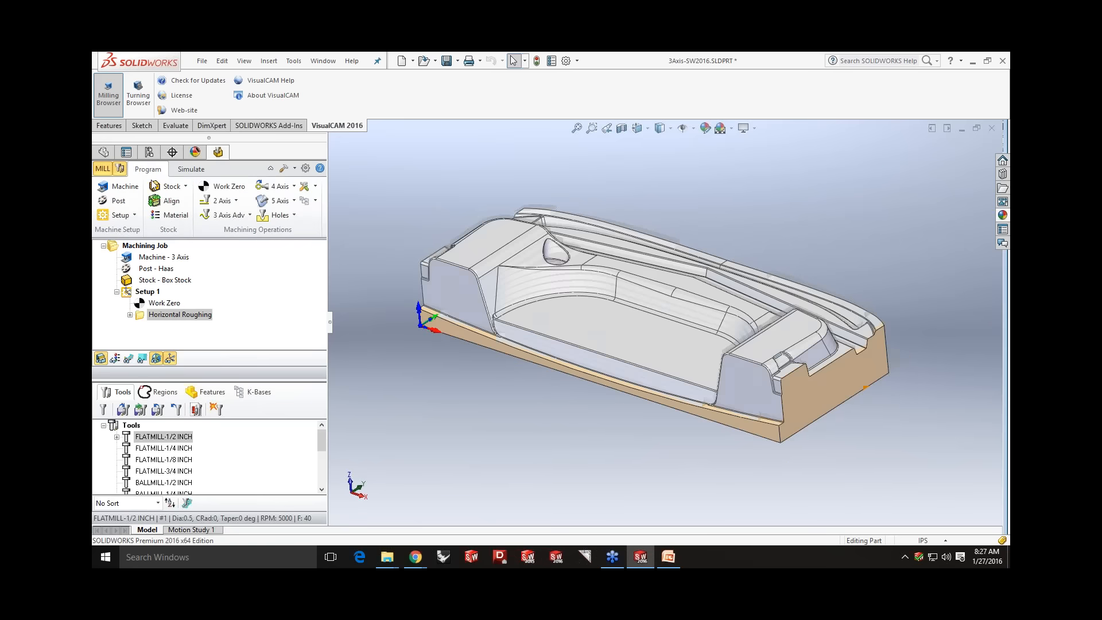
left_click(100, 359)
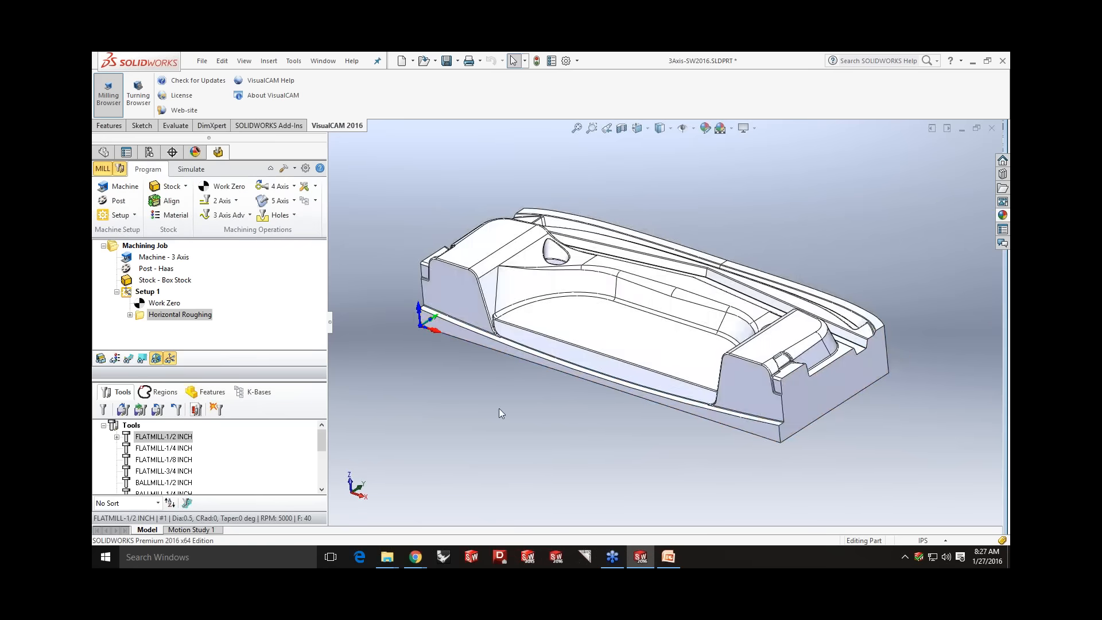
middle_click_drag(504, 406, 495, 406)
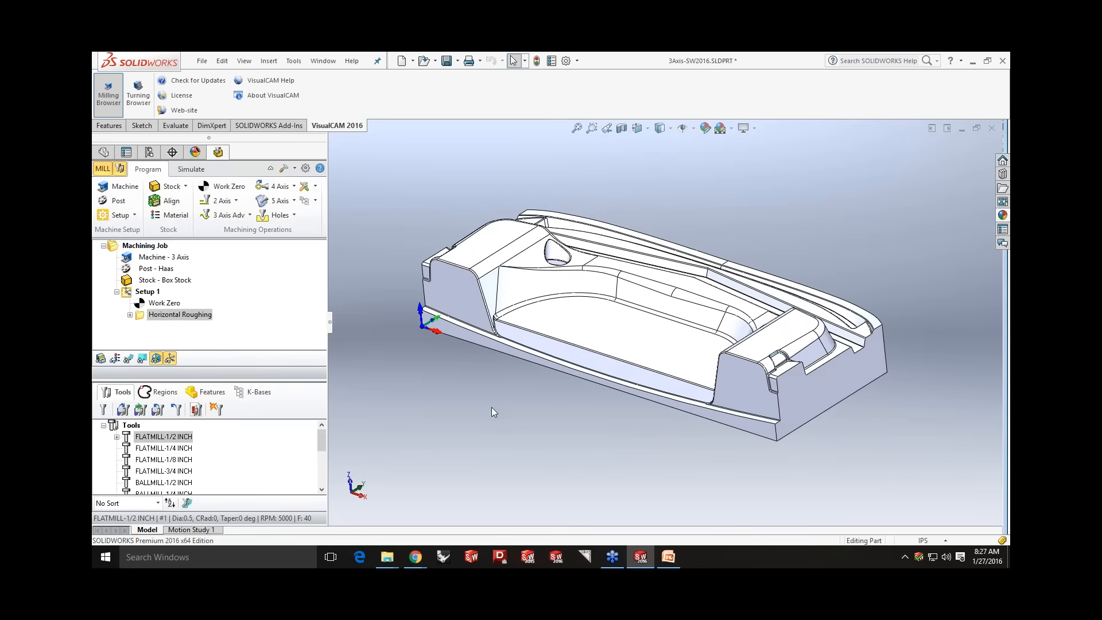
- Start a Parallel Finishing operation and add the part's flat underside face as its containment region
left_click(250, 215)
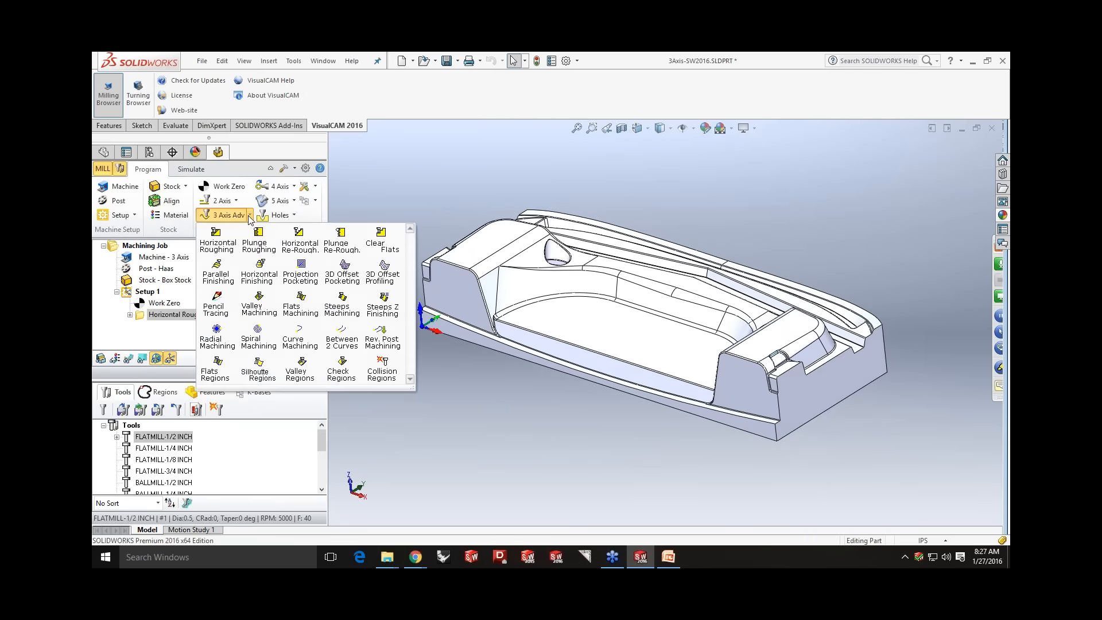
left_click(224, 280)
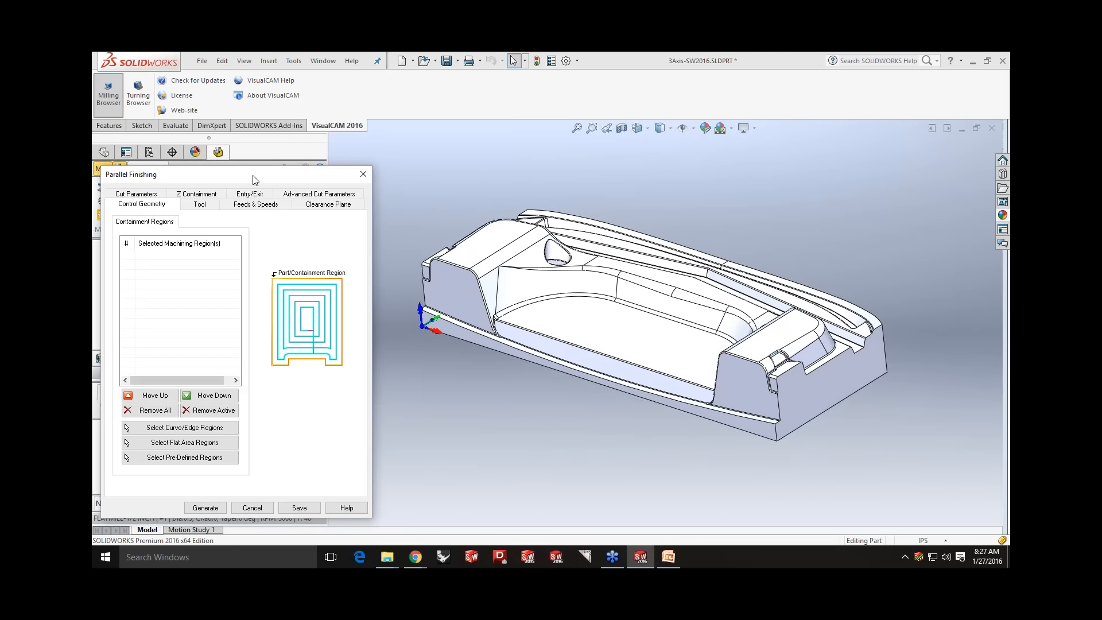
left_click_drag(253, 173, 263, 119)
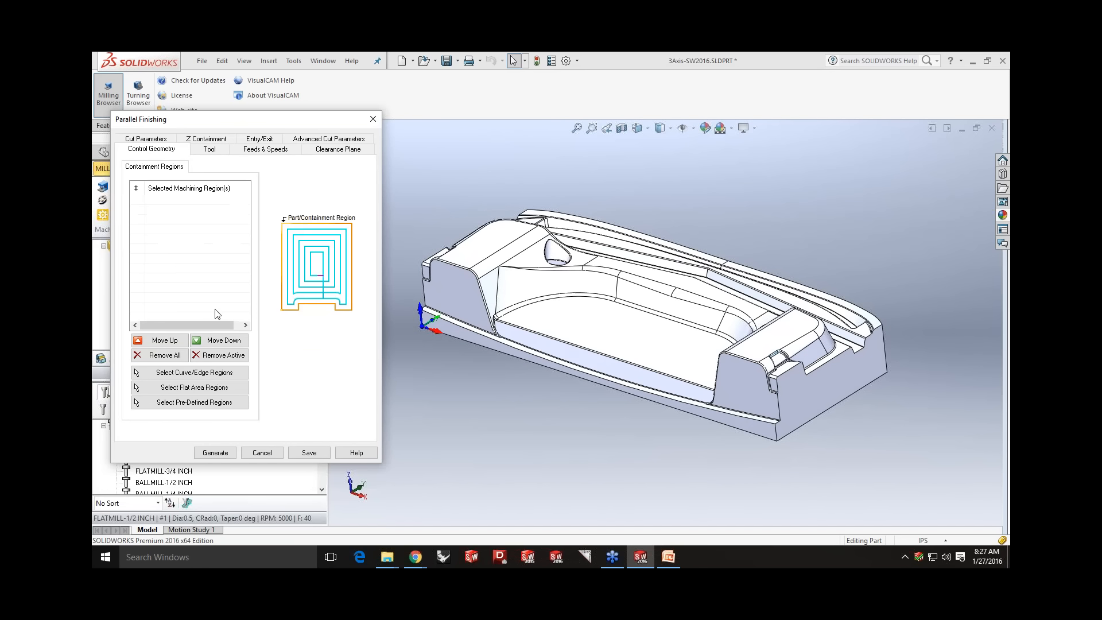
left_click(196, 390)
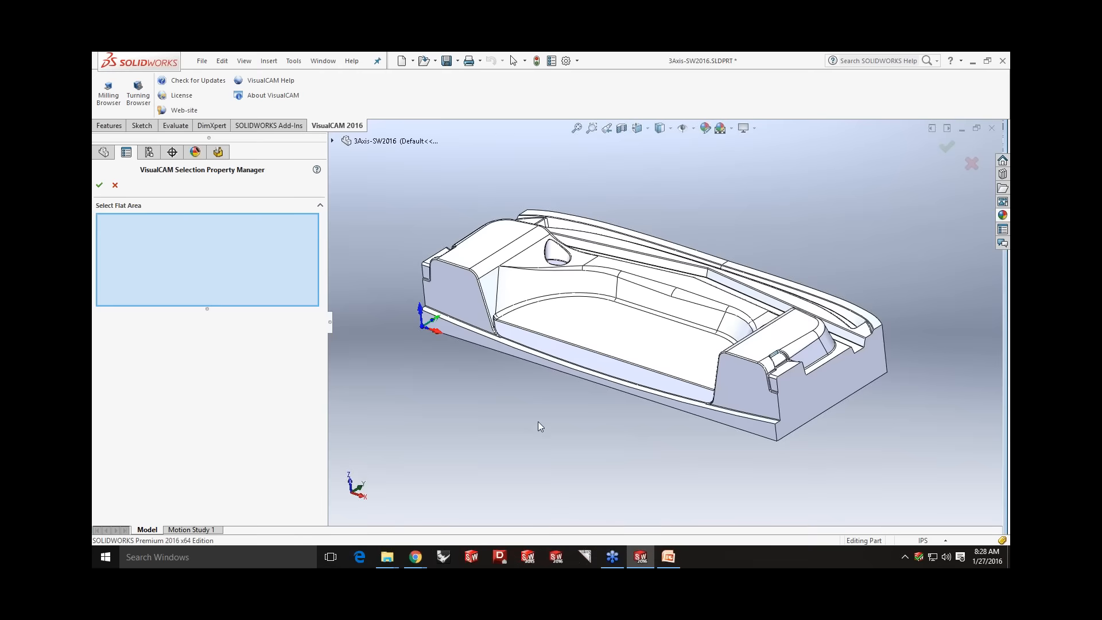
middle_click_drag(539, 421, 598, 360)
left_click(598, 360)
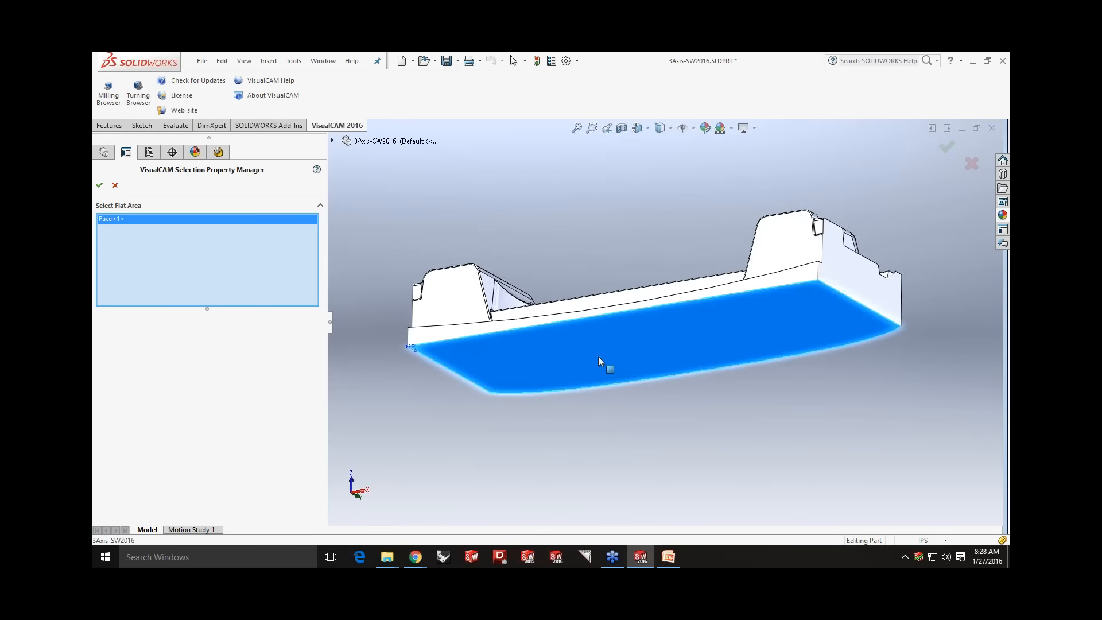
left_click(99, 184)
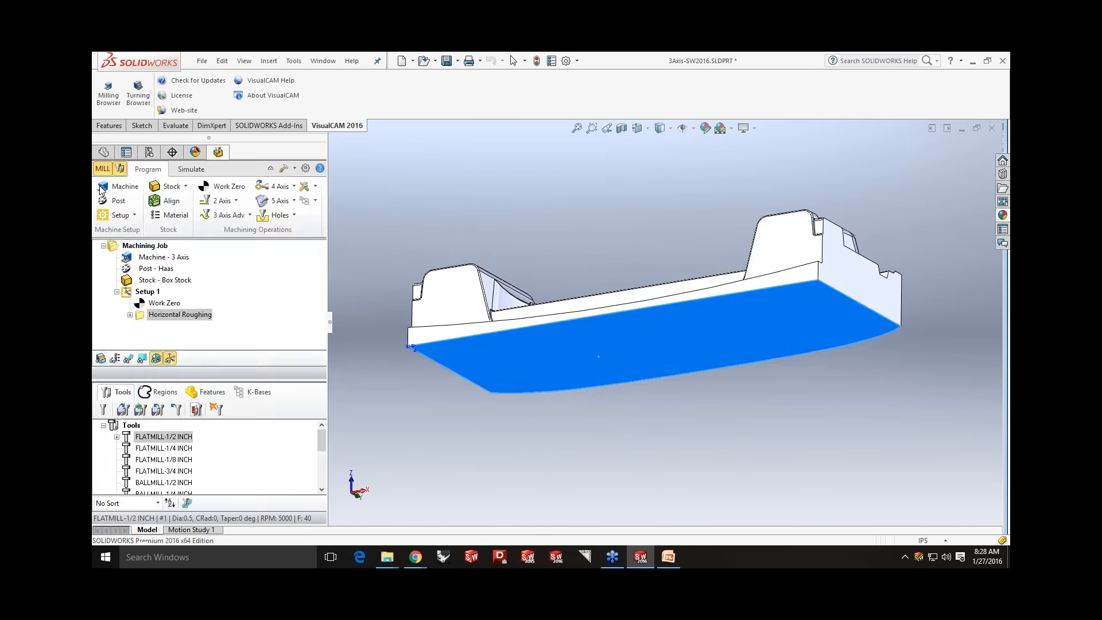
middle_click_drag(611, 240, 606, 364)
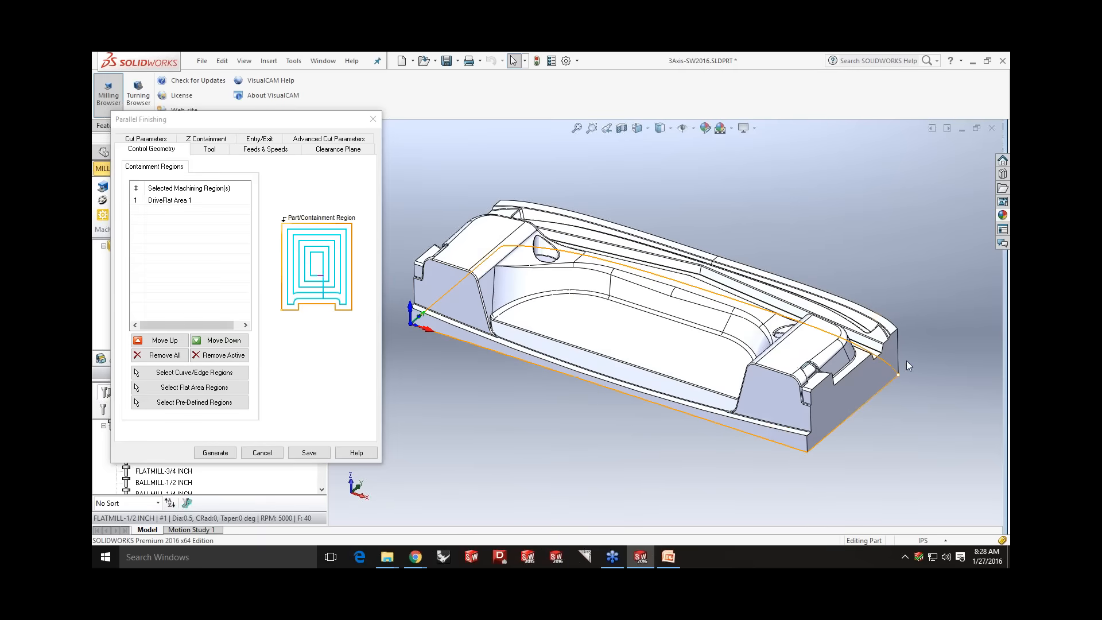
- Select the BALLMILL-1/2 INCH tool for Parallel Finishing and review its feeds, speeds and clearance plane
left_click(216, 150)
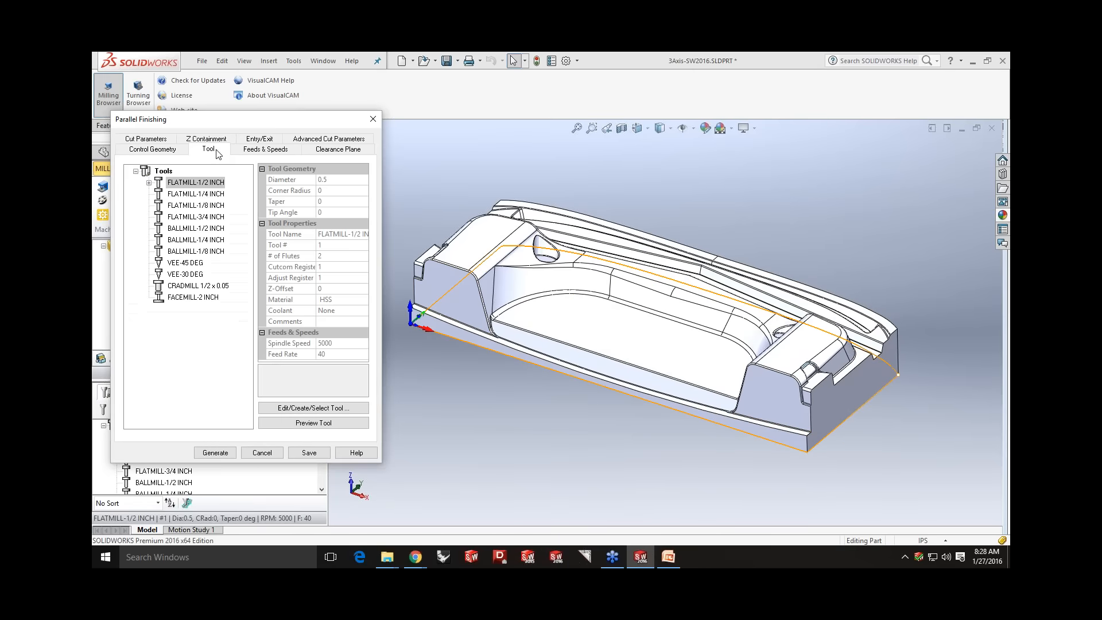
left_click(181, 229)
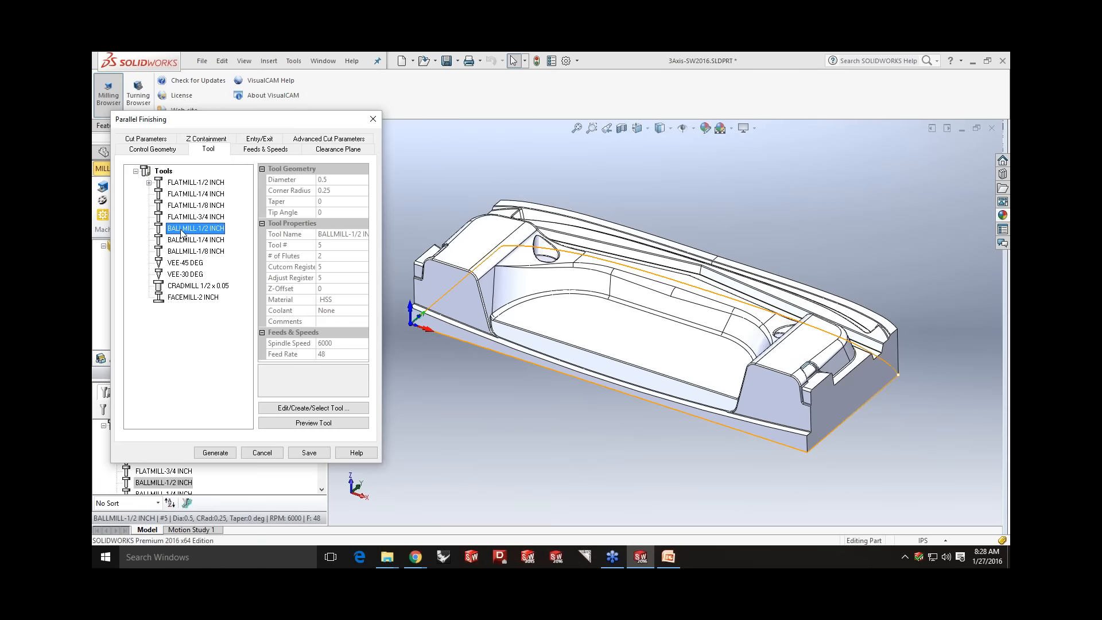
left_click(261, 151)
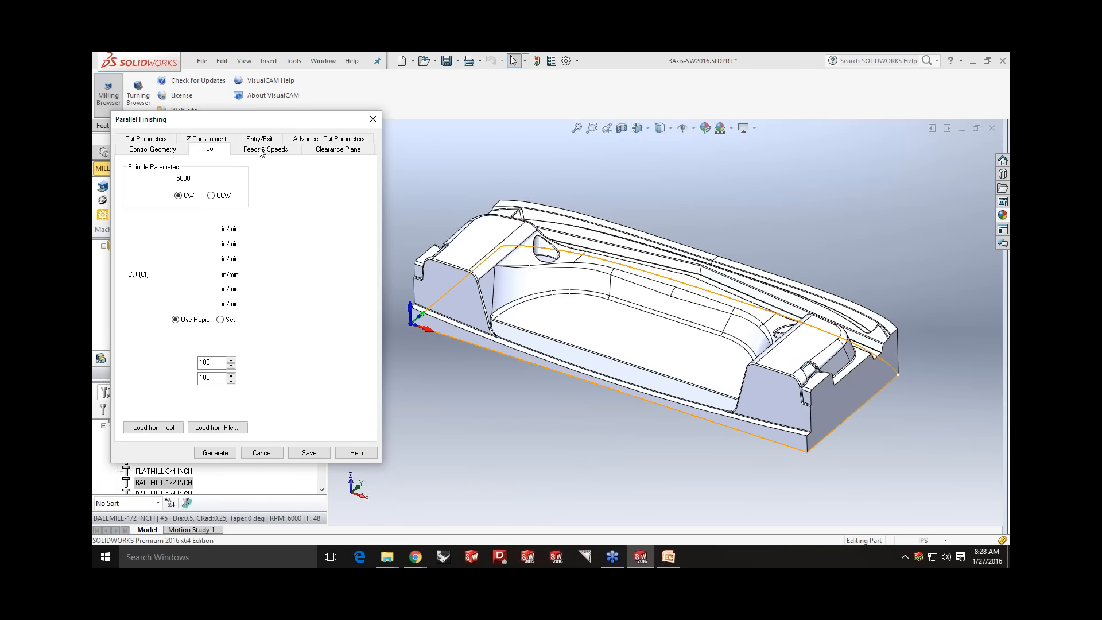
left_click(325, 151)
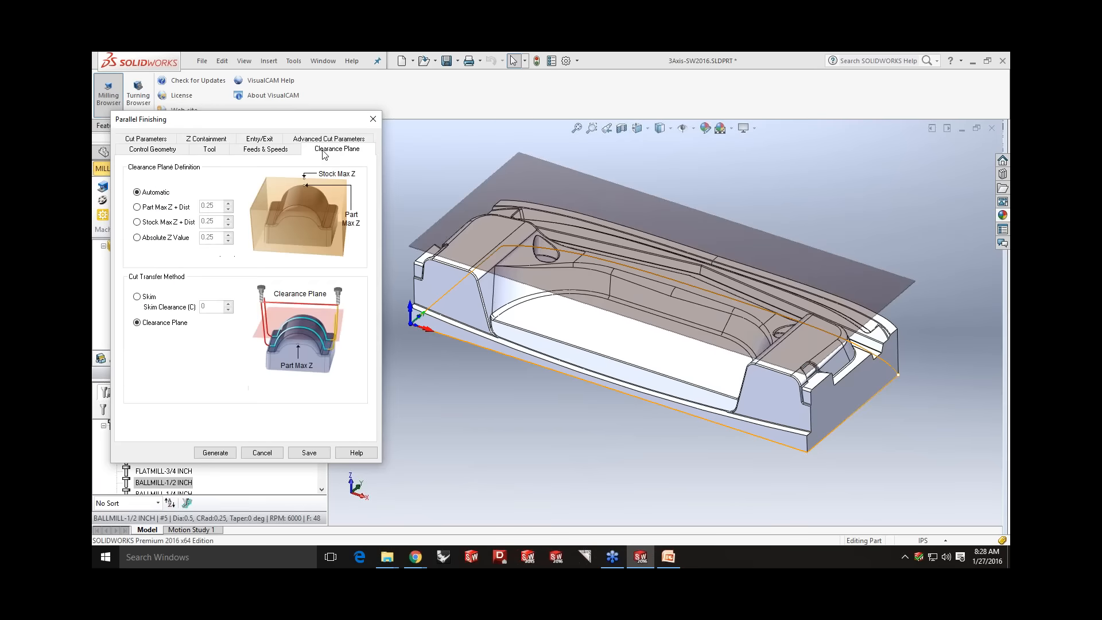
- Set the angle of cuts to 45 and the stepover to 20% of the tool diameter, and generate the finishing toolpath
left_click(162, 143)
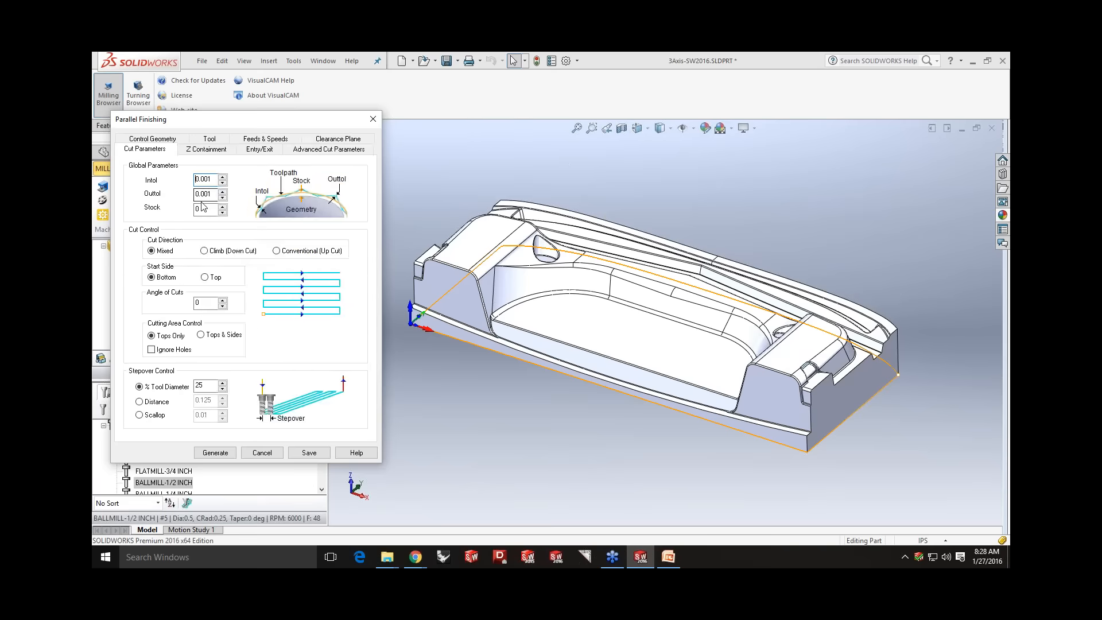
double_click(202, 207)
left_click(200, 299)
left_click(198, 385)
type("20")
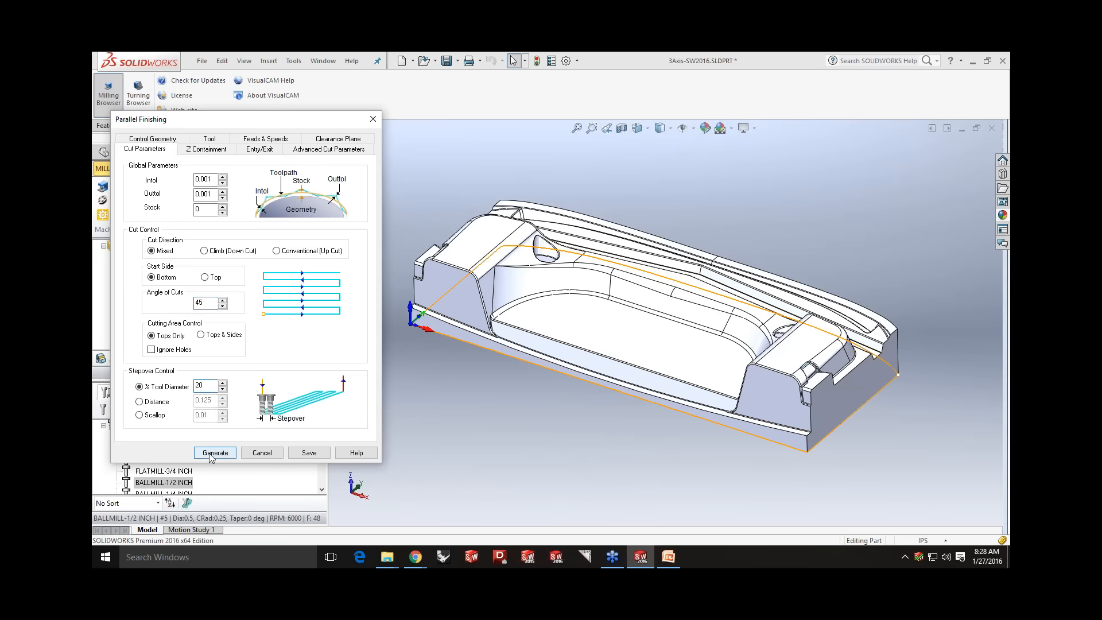
left_click(209, 453)
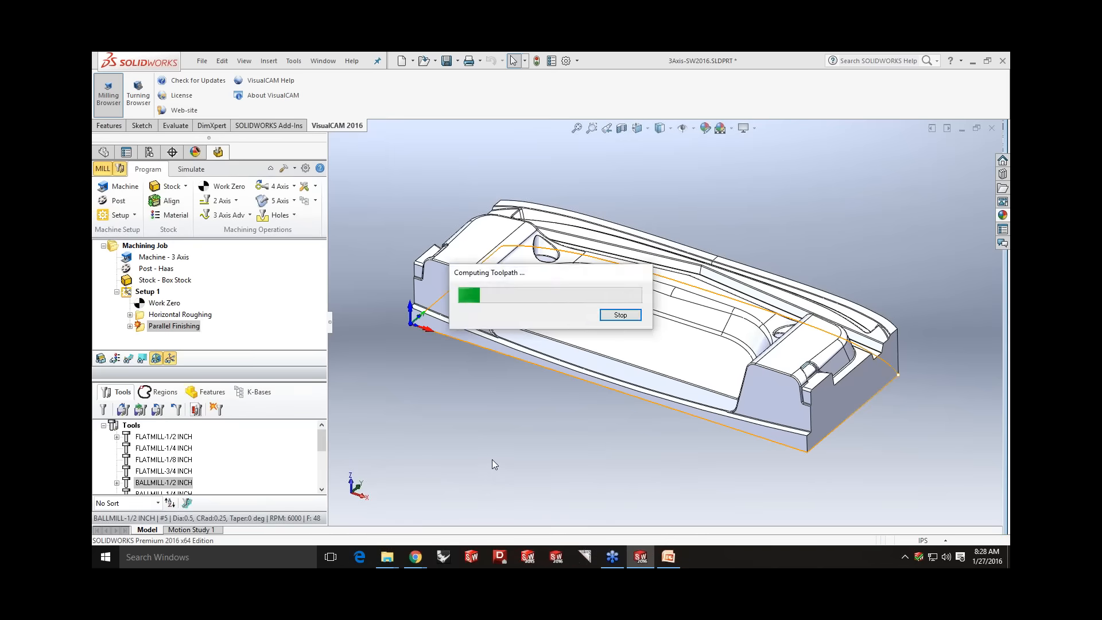
- Show the Parallel Finishing toolpath and examine how its passes cover the part's walls, pocket and raised ends
left_click(128, 358)
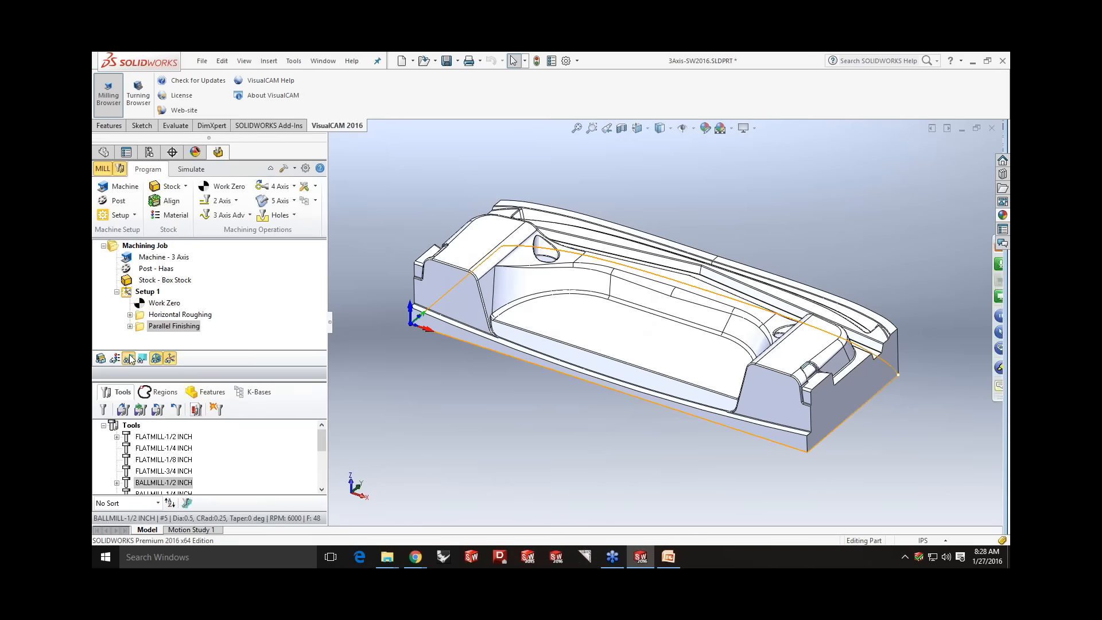
middle_click_drag(590, 425, 578, 411)
scroll(763, 357, "down", 8)
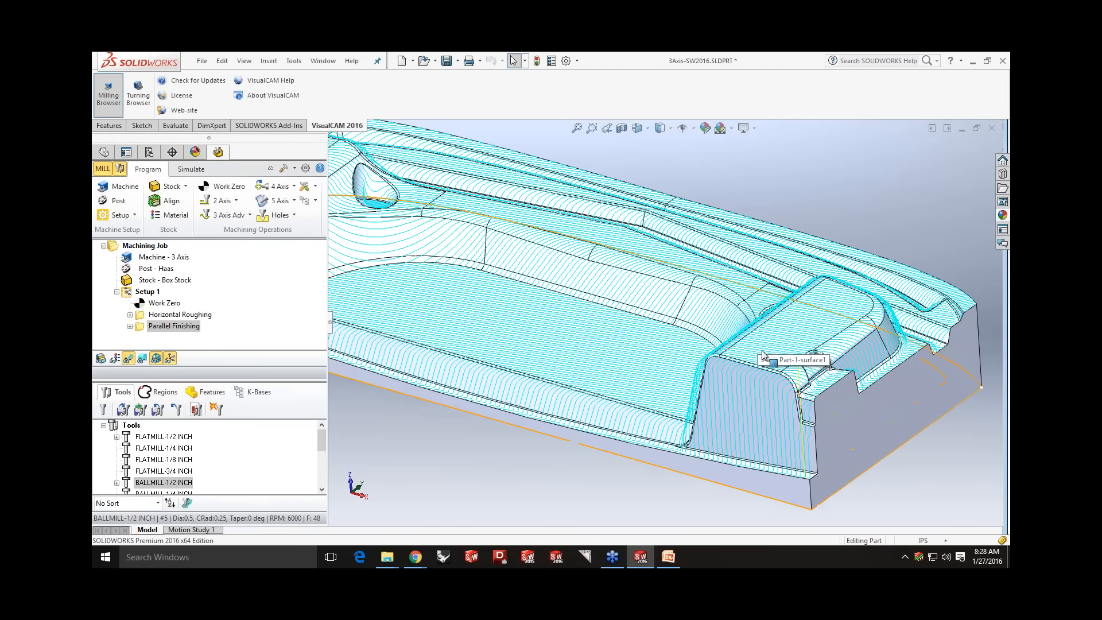
mouse_move(763, 357)
middle_mouse_down()
mouse_move(740, 327)
mouse_move(759, 344)
middle_mouse_up()
scroll(759, 345, "up", 6)
scroll(457, 294, "down", 4)
scroll(457, 292, "down", 3)
middle_click_drag(458, 292, 610, 319)
scroll(554, 319, "up", 4)
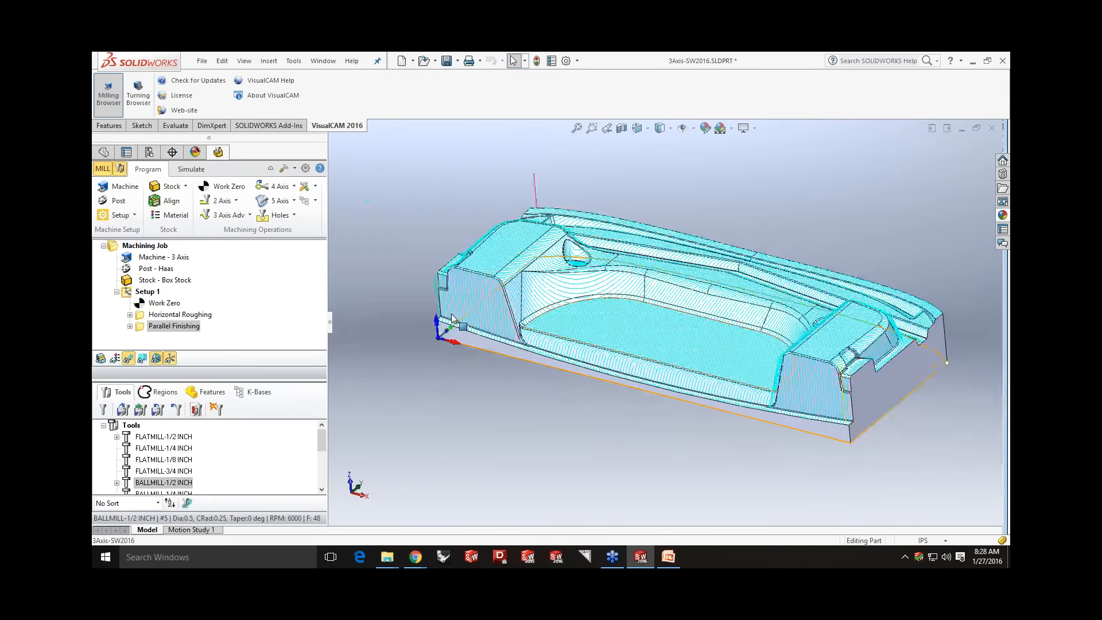
- Simulate the Parallel Finishing operation on the roughed stock, run it to the end and inspect the machined surface
left_click(193, 170)
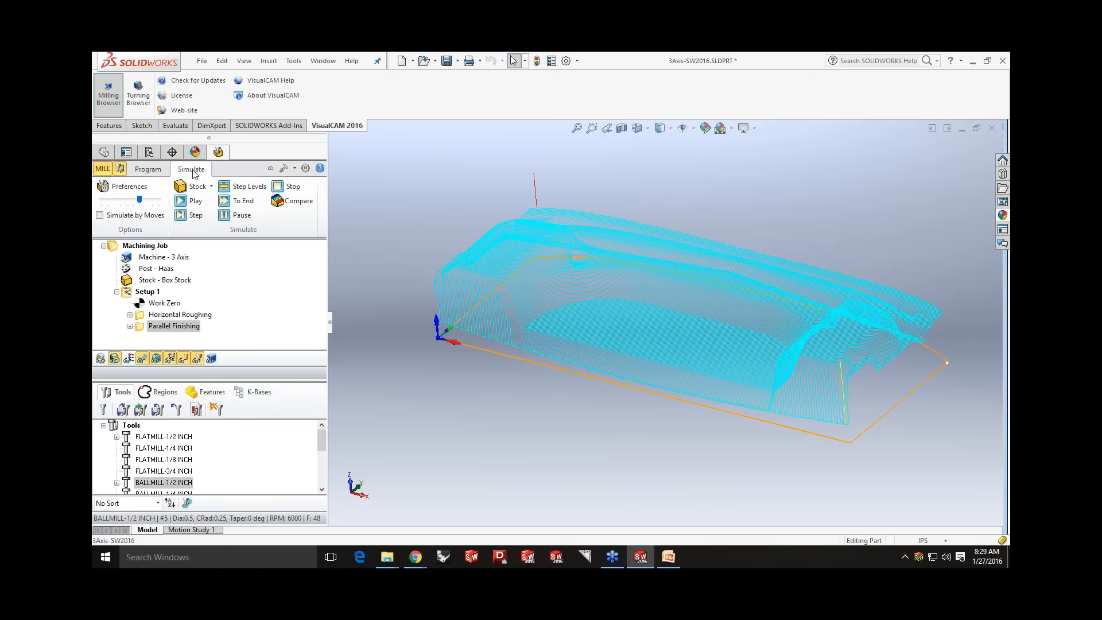
left_click(189, 202)
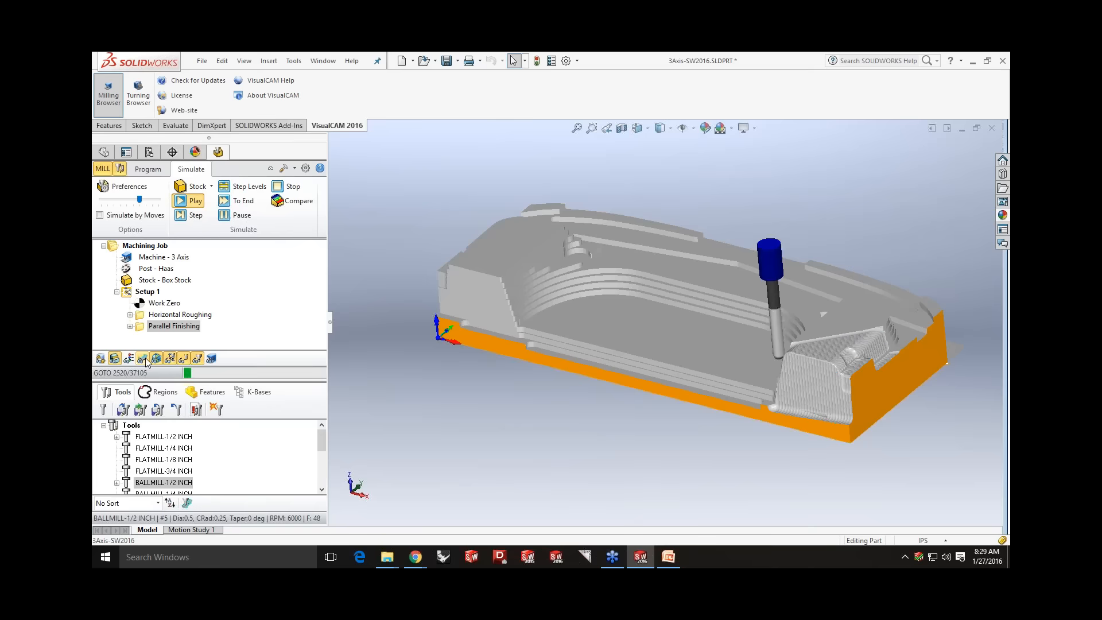
middle_click_drag(576, 442, 573, 445)
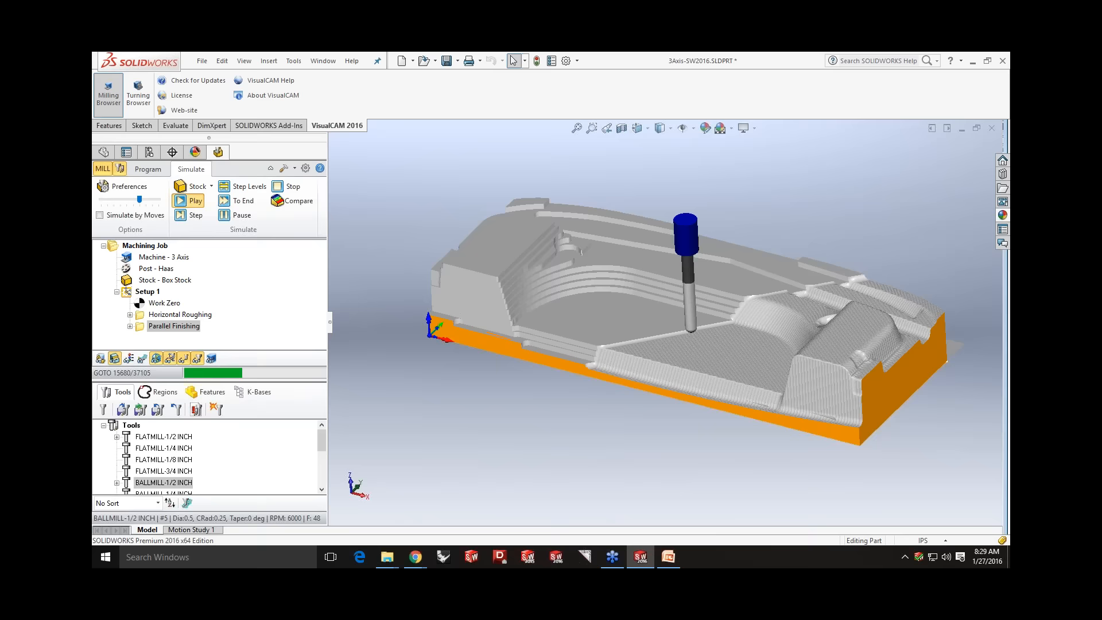
left_click(225, 202)
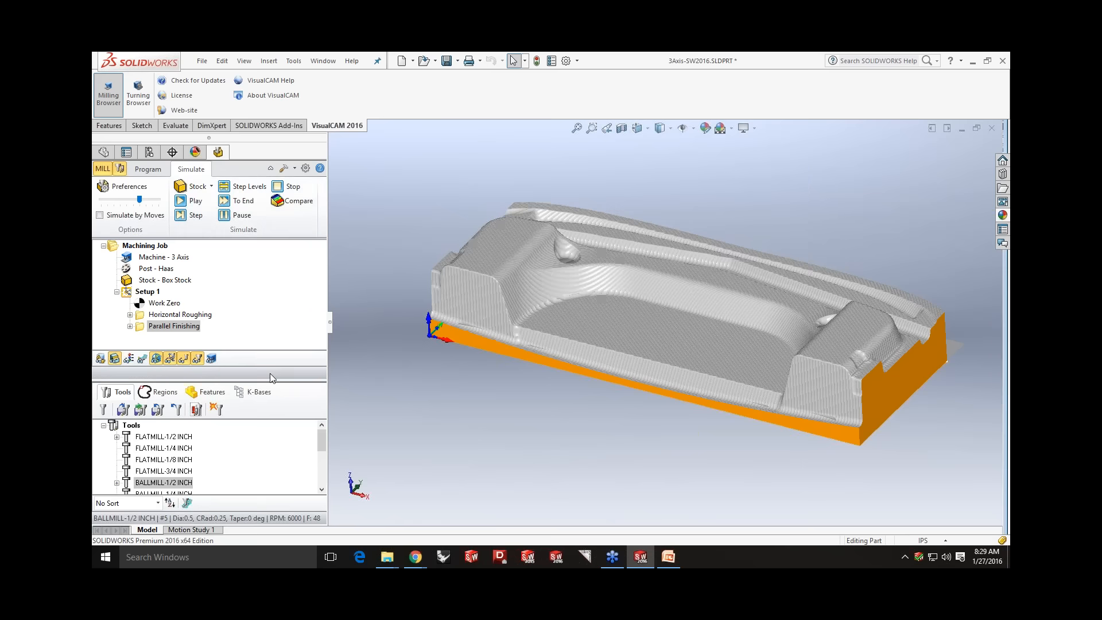
mouse_move(503, 394)
middle_mouse_down()
mouse_move(566, 407)
mouse_move(496, 392)
middle_mouse_up()
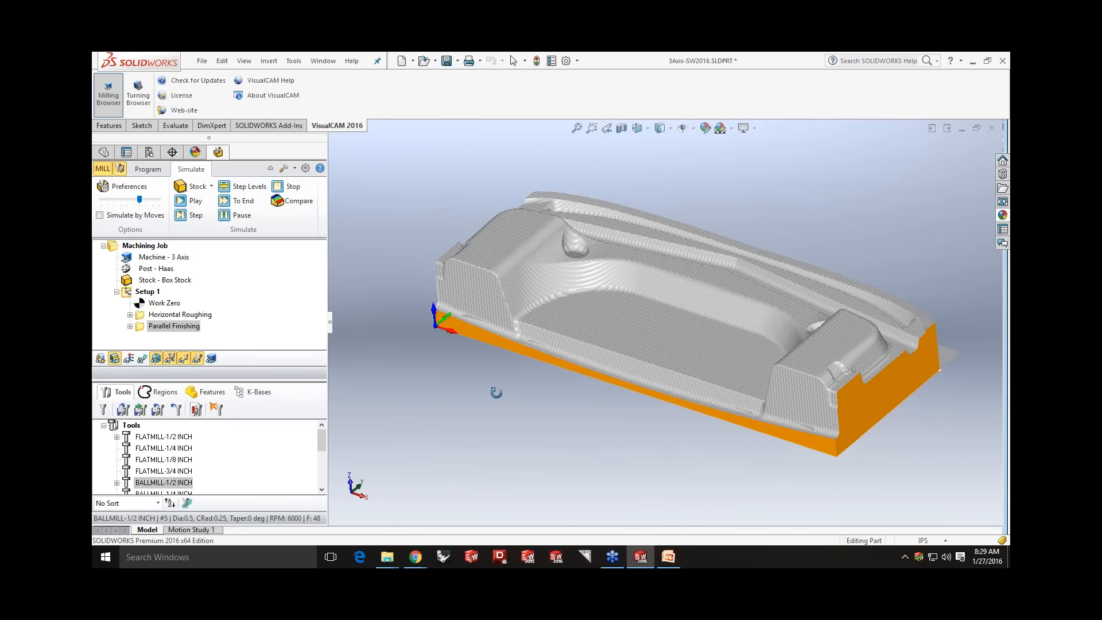
left_click(160, 170)
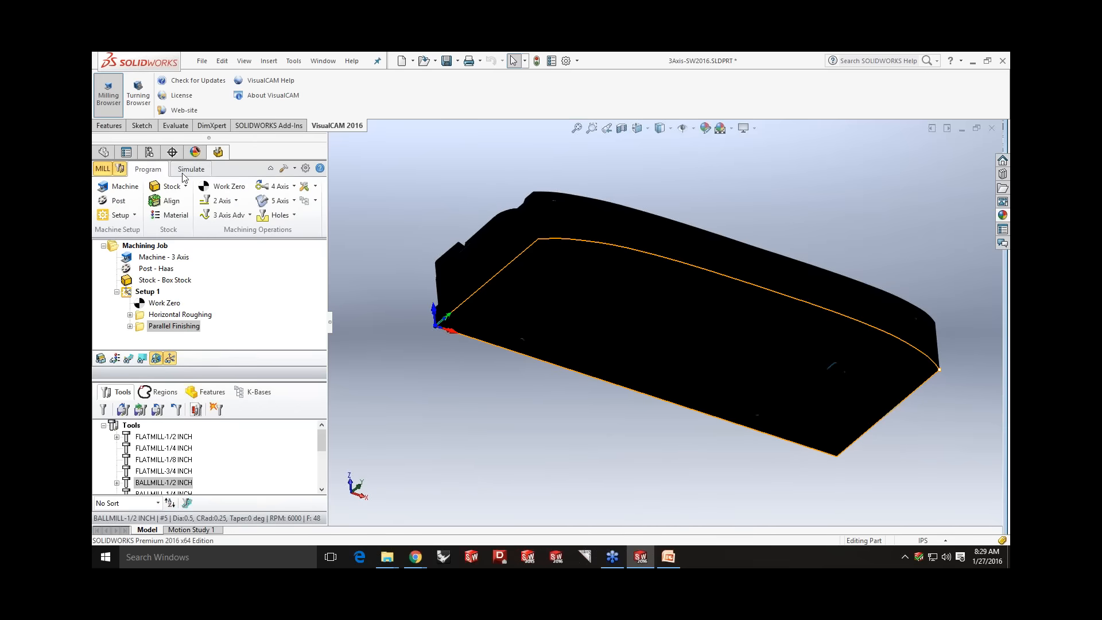
left_click(188, 173)
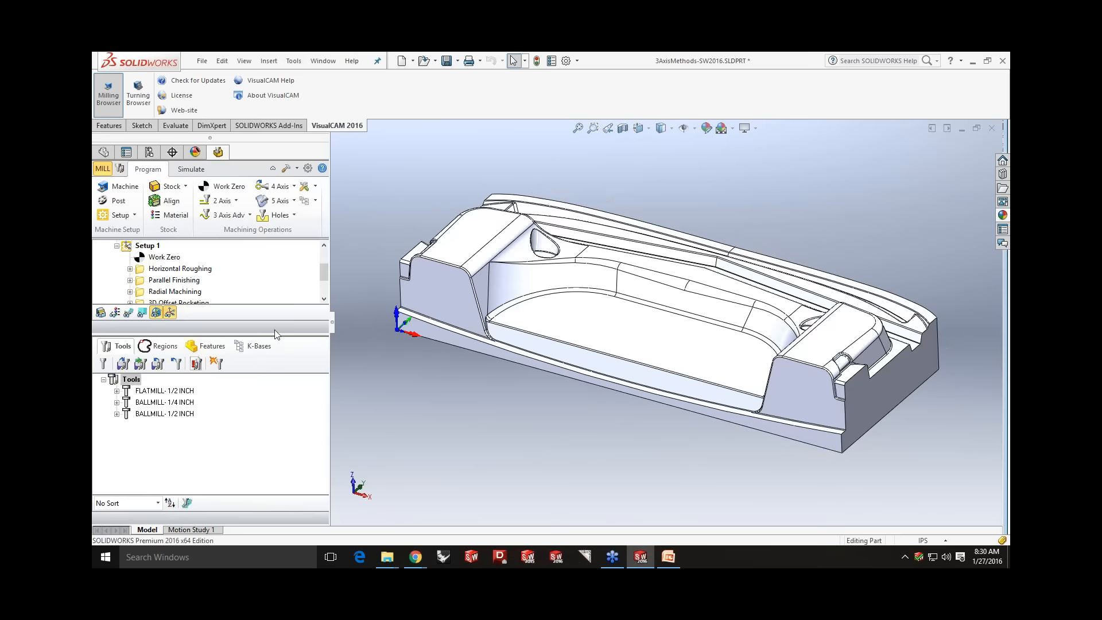
- Enlarge the operations tree on the 3AxisMethods-SW2016 part and examine the Radial Machining toolpath in the two teardrop-shaped recesses
left_click_drag(275, 335, 276, 380)
left_click(150, 293)
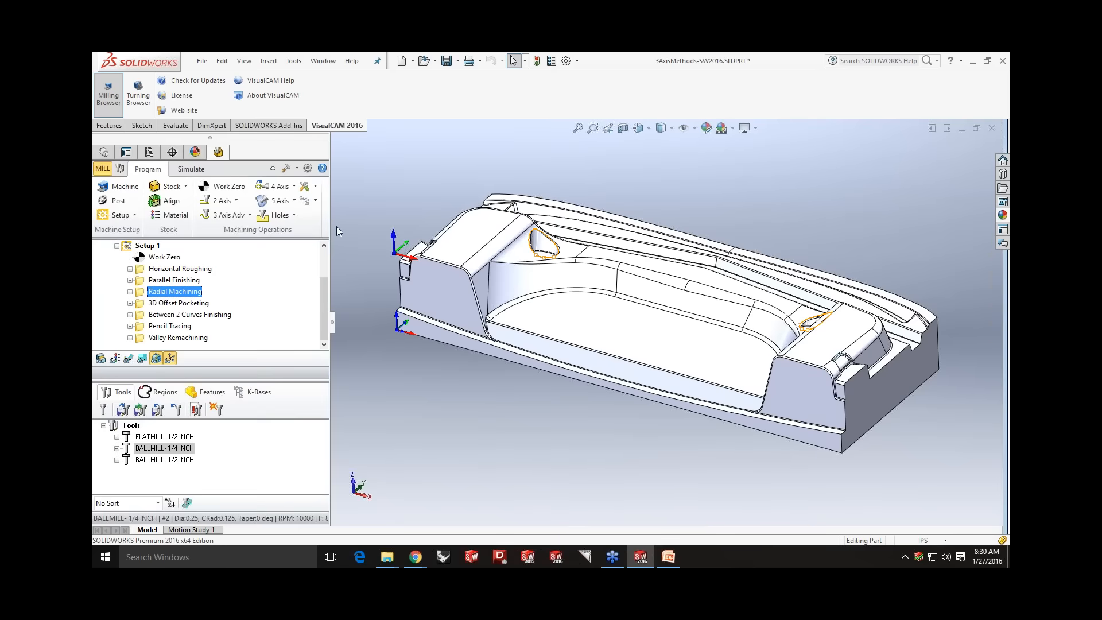
middle_click_drag(410, 199, 411, 213)
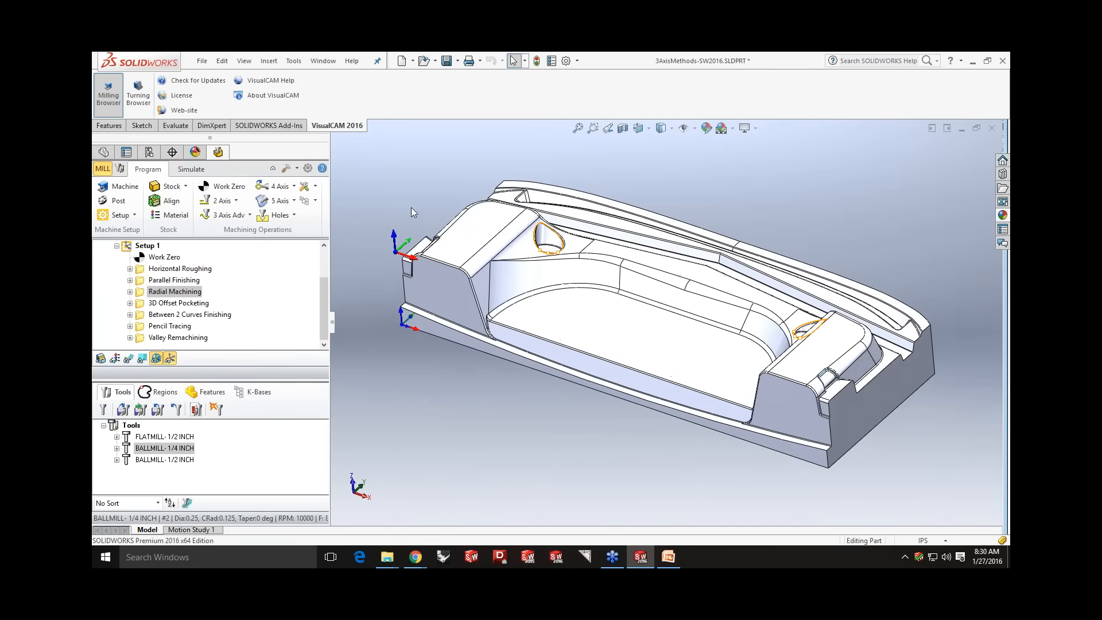
scroll(586, 226, "down", 3)
left_click(128, 358)
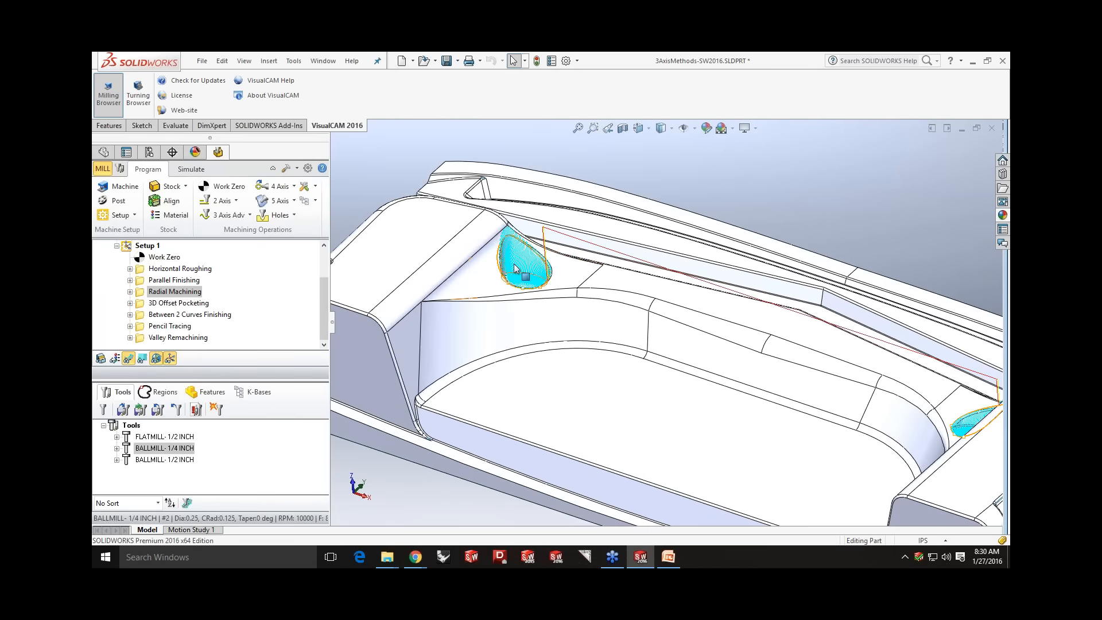
scroll(486, 278, "down", 4)
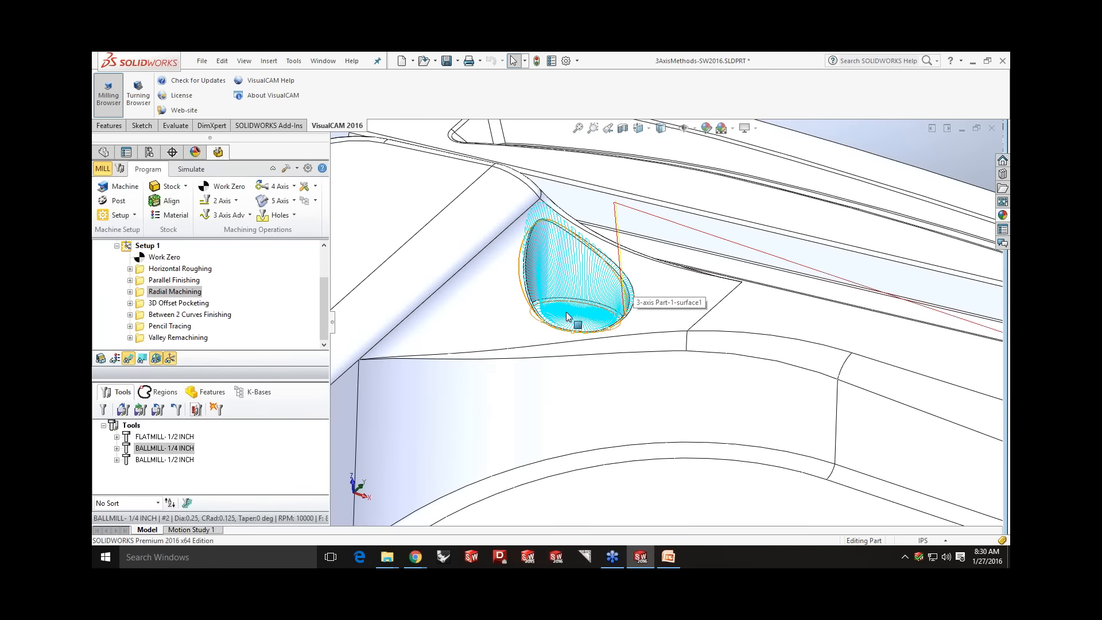
scroll(525, 241, "up", 1)
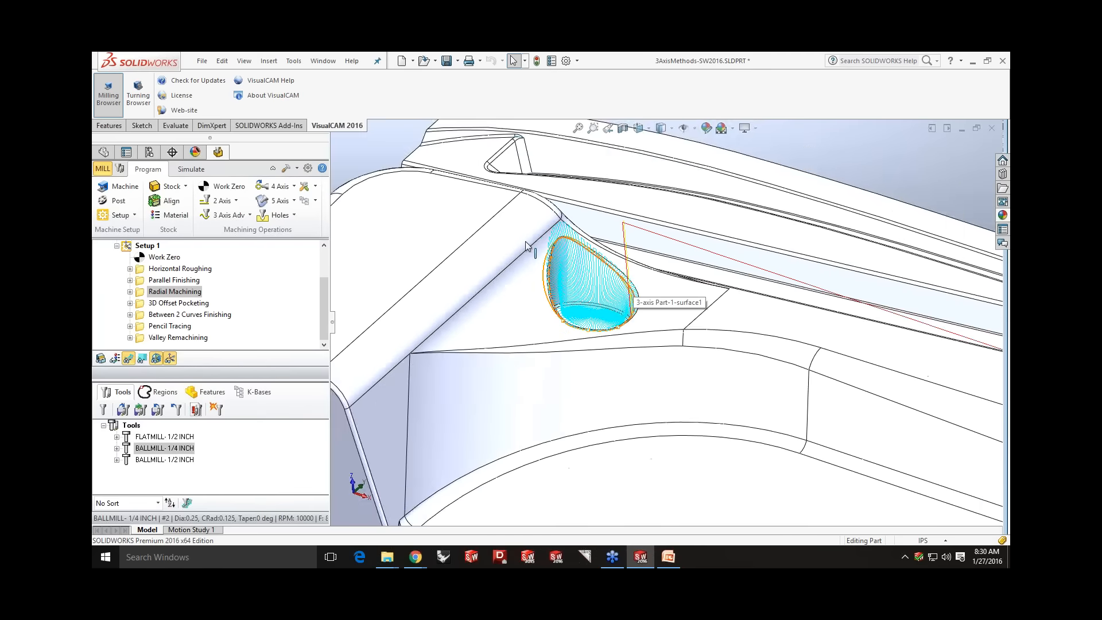
scroll(525, 244, "up", 10)
scroll(714, 443, "down", 3)
scroll(746, 330, "down", 1)
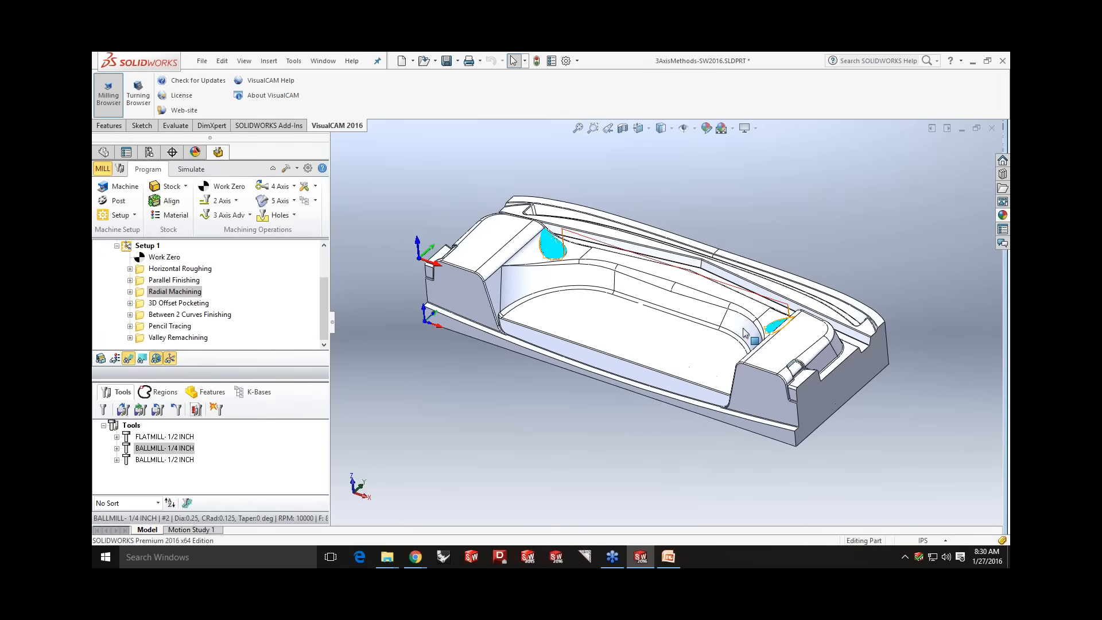
- Show the 3D Offset Pocketing toolpath and examine how its passes follow the part's walls, pocket floor and raised ends
left_click(171, 303)
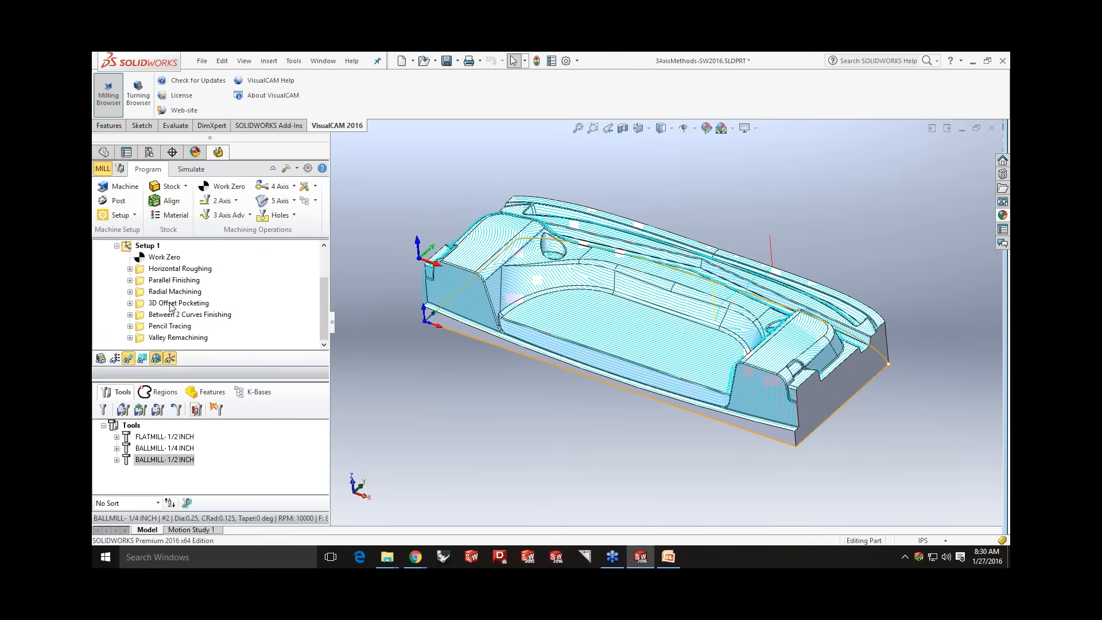
middle_click_drag(597, 393, 593, 375)
scroll(607, 291, "down", 3)
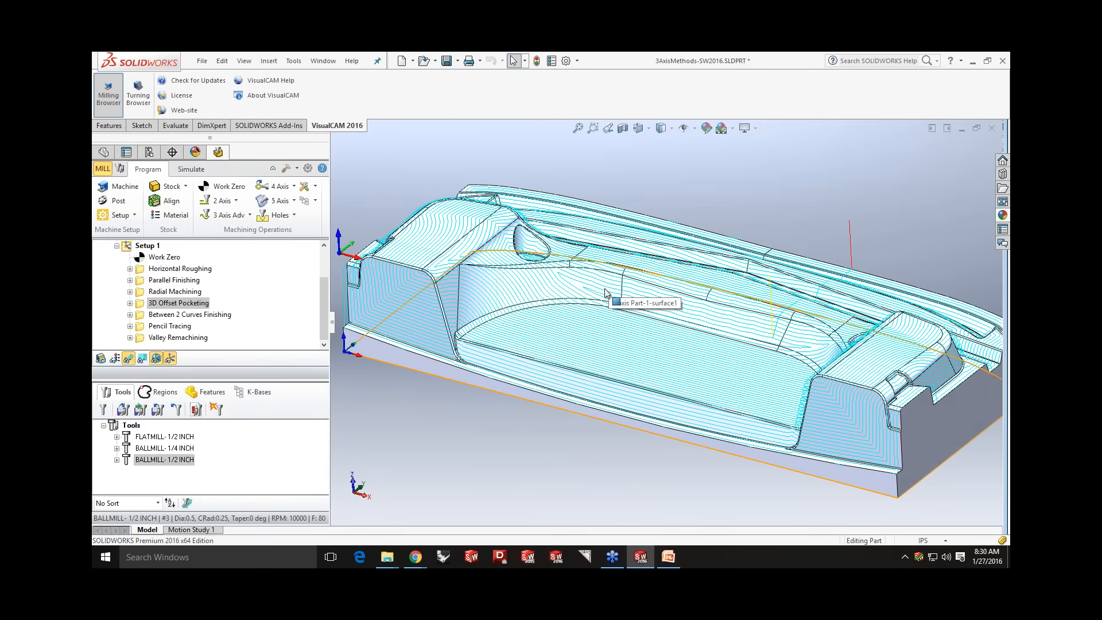
middle_click_drag(615, 315, 629, 336)
middle_click_drag(627, 317, 607, 307)
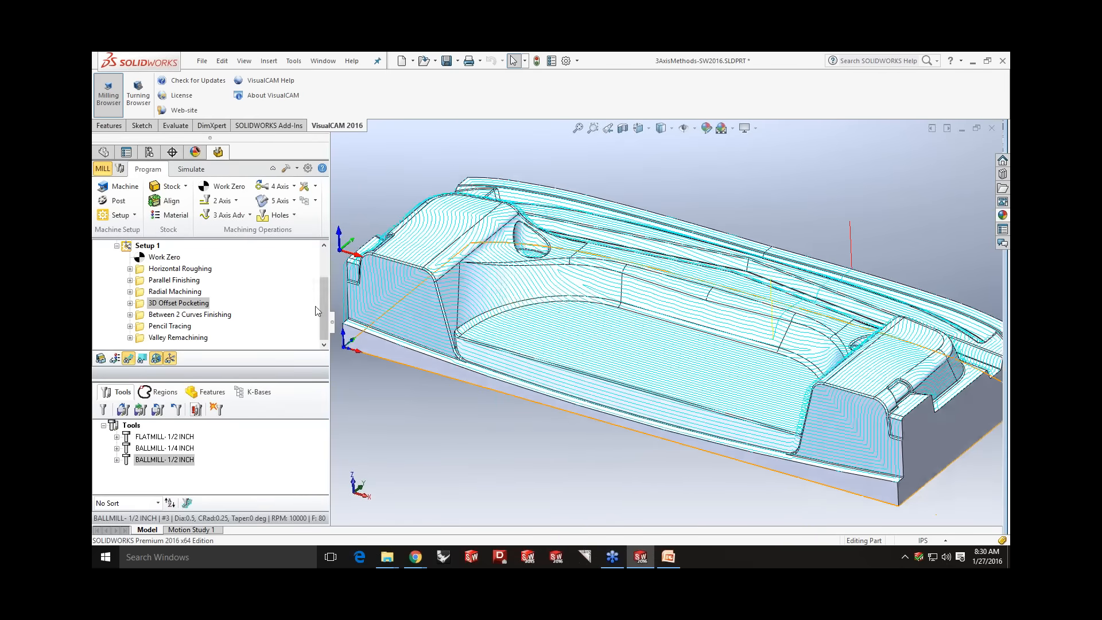
- Show the Between 2 Curves Finishing toolpath and examine its passes along the curved pocket wall
left_click(211, 316)
mouse_move(677, 342)
middle_mouse_down()
mouse_move(666, 344)
mouse_move(677, 339)
middle_mouse_up()
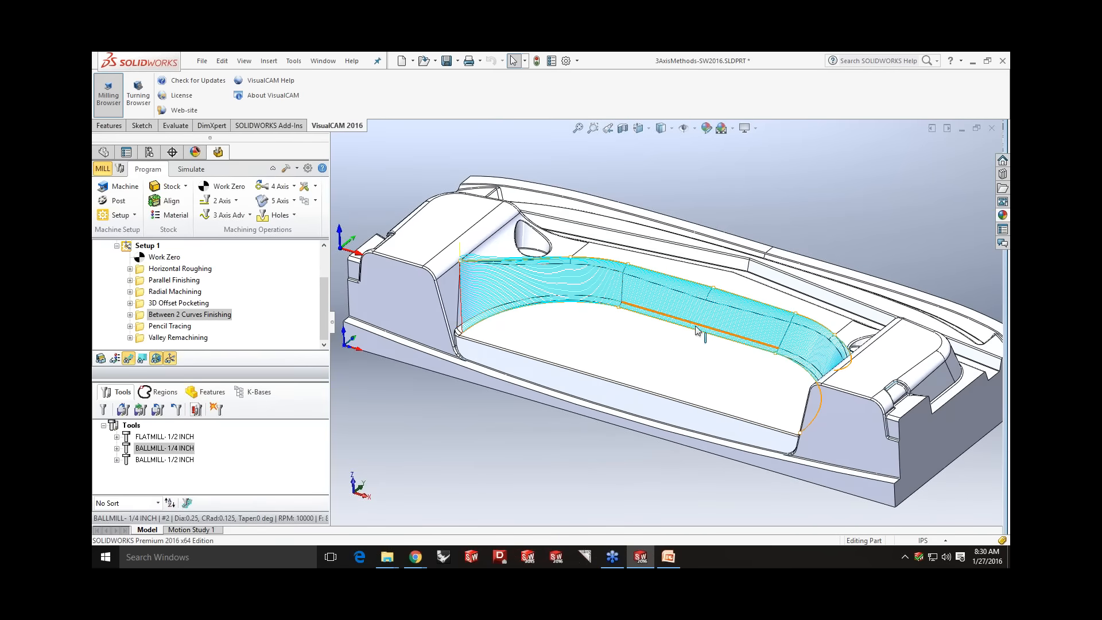
scroll(569, 326, "down", 2)
scroll(568, 326, "down", 1)
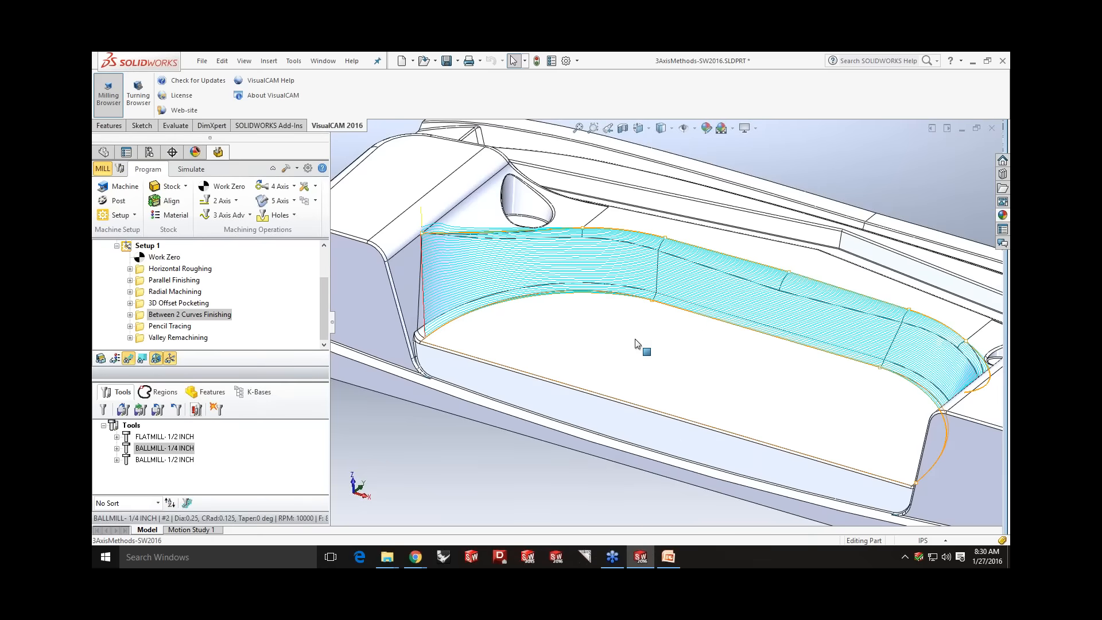
middle_click_drag(638, 347, 574, 321)
- Compare the Valley Remachining and Pencil Tracing toolpaths along the part's inner corners and valleys
left_click(150, 327)
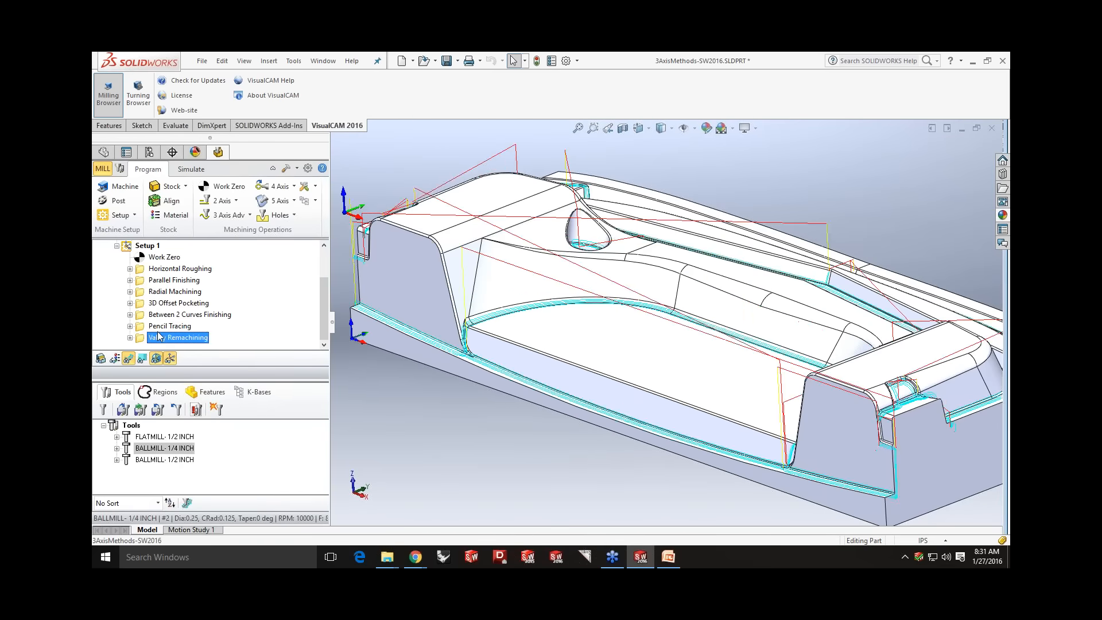
left_click(160, 326)
mouse_move(517, 342)
middle_mouse_down()
mouse_move(524, 337)
mouse_move(528, 369)
mouse_move(496, 336)
middle_mouse_up()
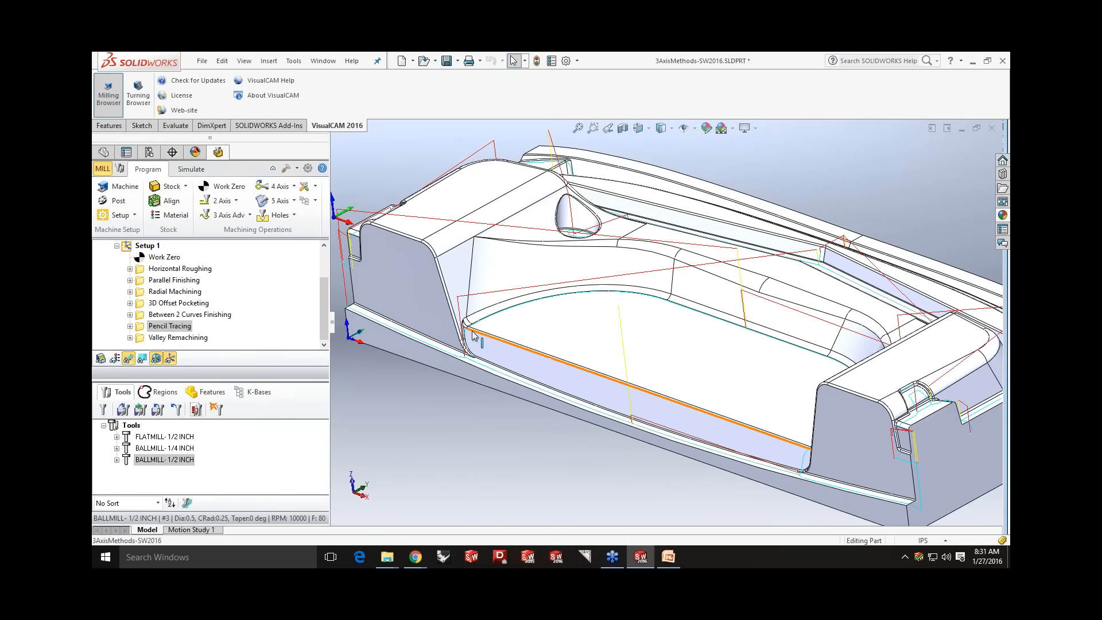
middle_click_drag(473, 336, 487, 331)
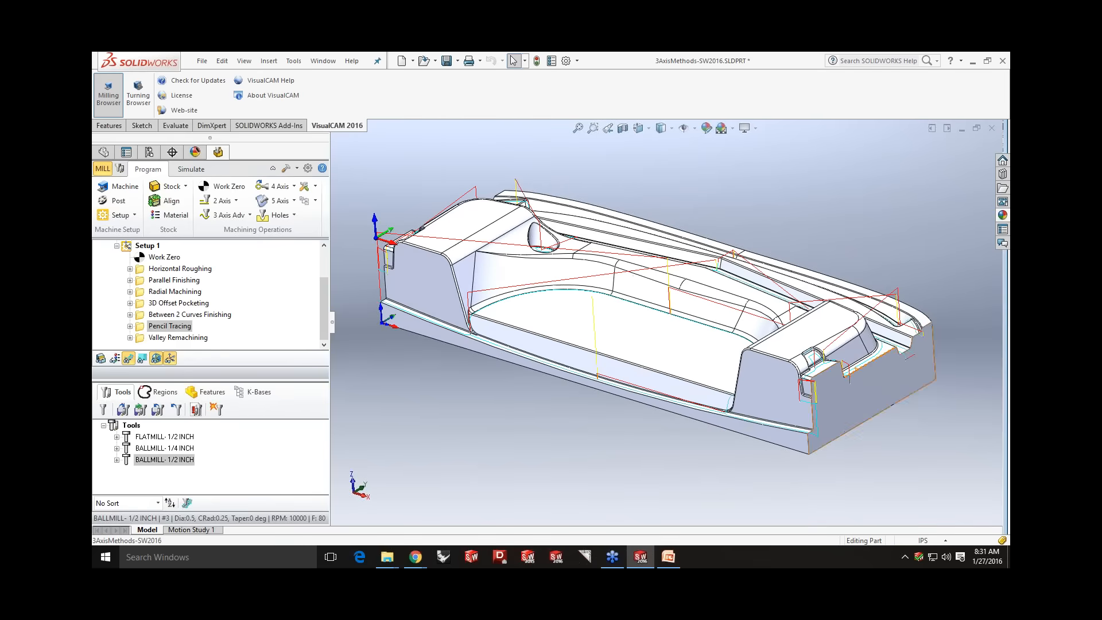
- Review the available advanced 3-axis machining methods without adding an operation
left_click(233, 215)
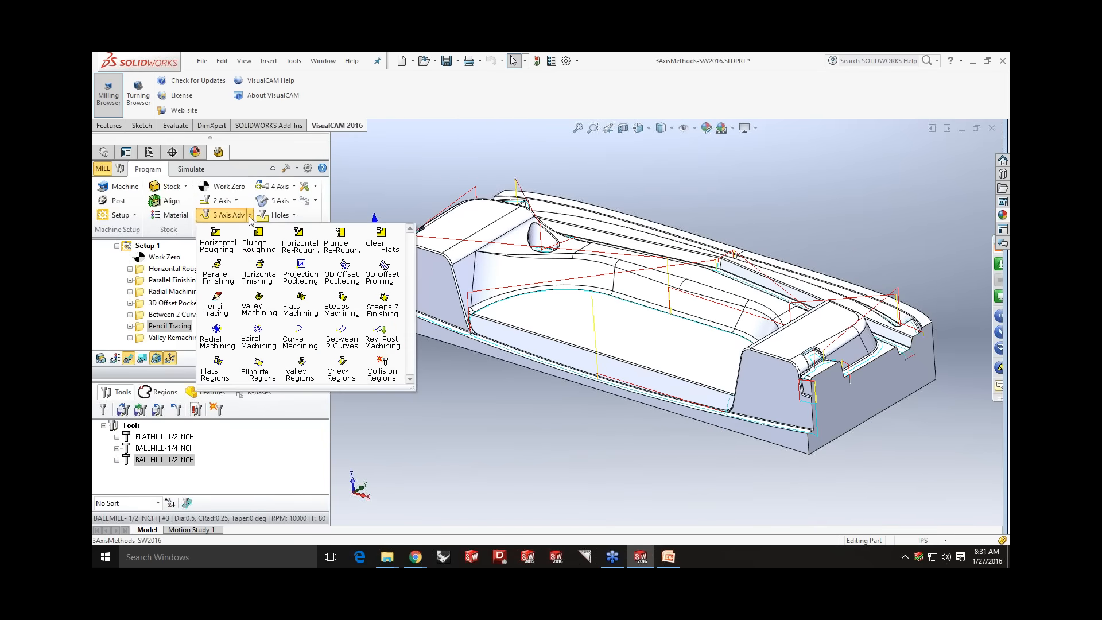
left_click(249, 217)
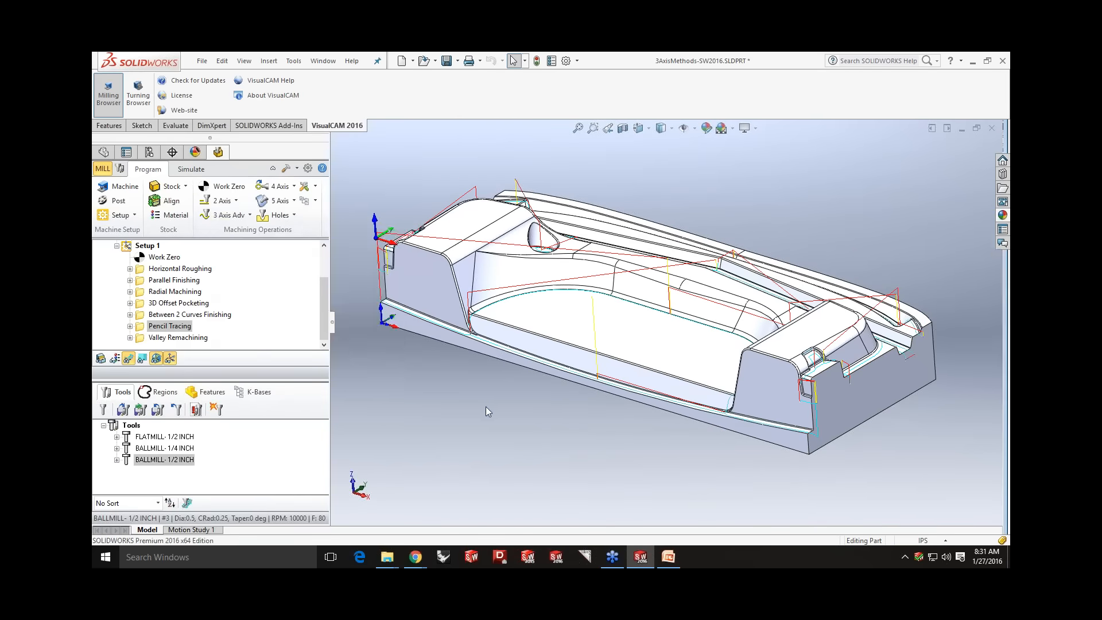
scroll(486, 407, "up", 1)
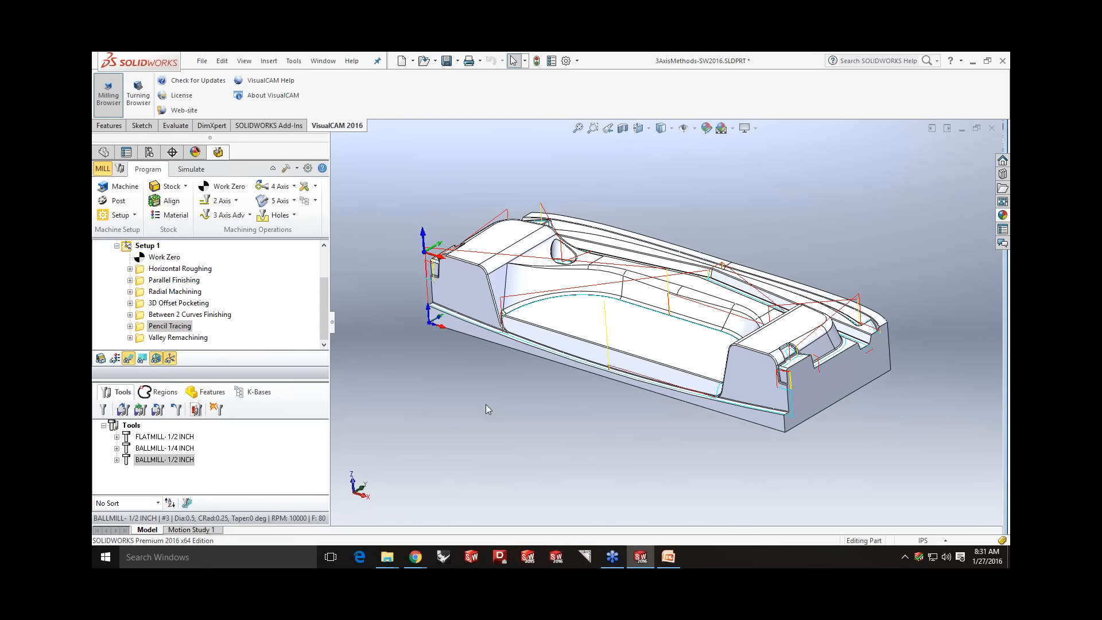
- Review the Parallel Finishing cut parameters, including the angle of cuts, cancel without changes and inspect the toolpath on the part
left_click(143, 281)
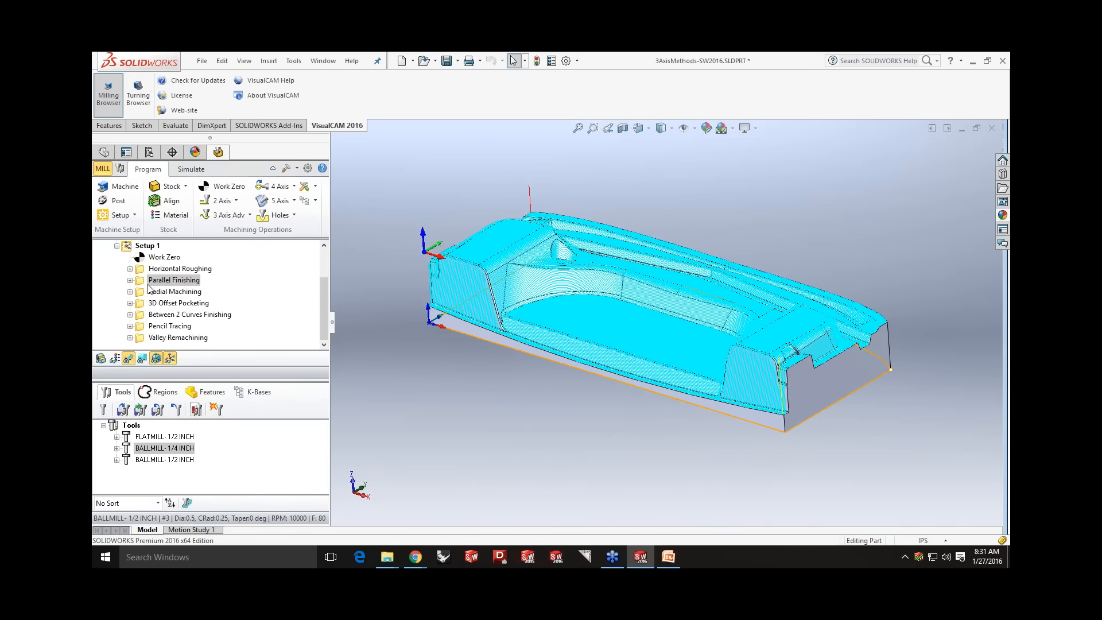
double_click(150, 285)
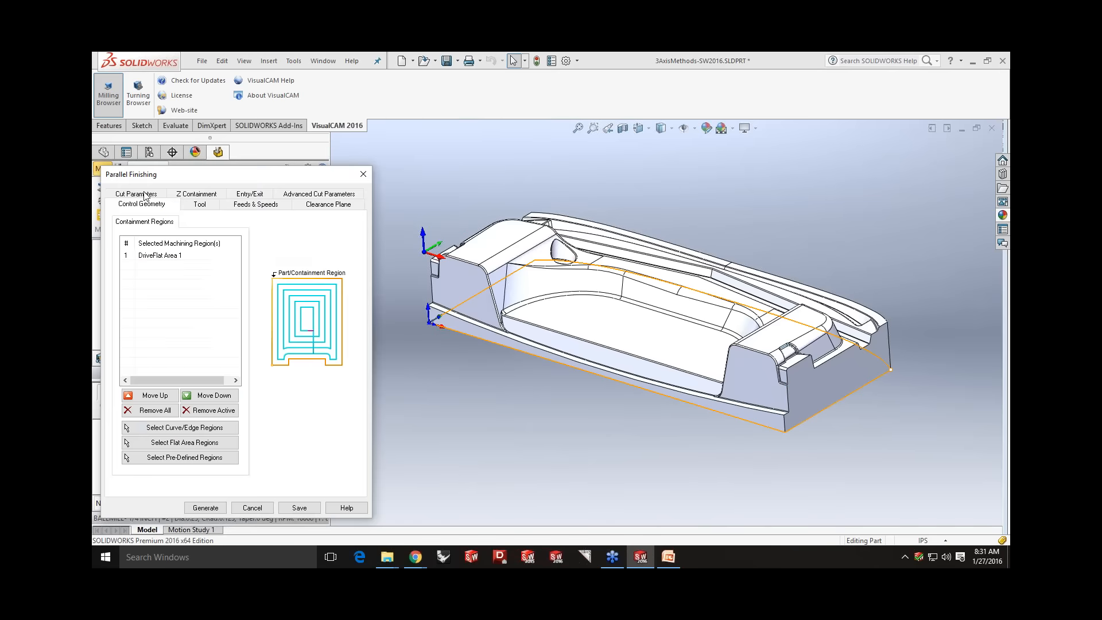
left_click(143, 196)
mouse_move(648, 373)
middle_mouse_down()
mouse_move(661, 344)
mouse_move(665, 373)
middle_mouse_up()
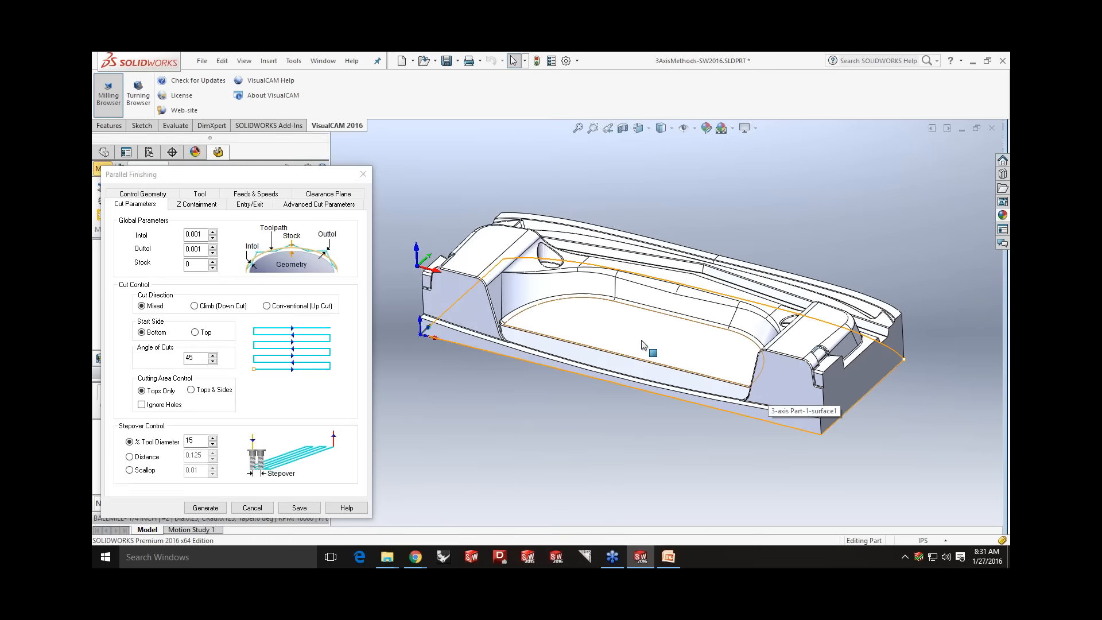
double_click(191, 357)
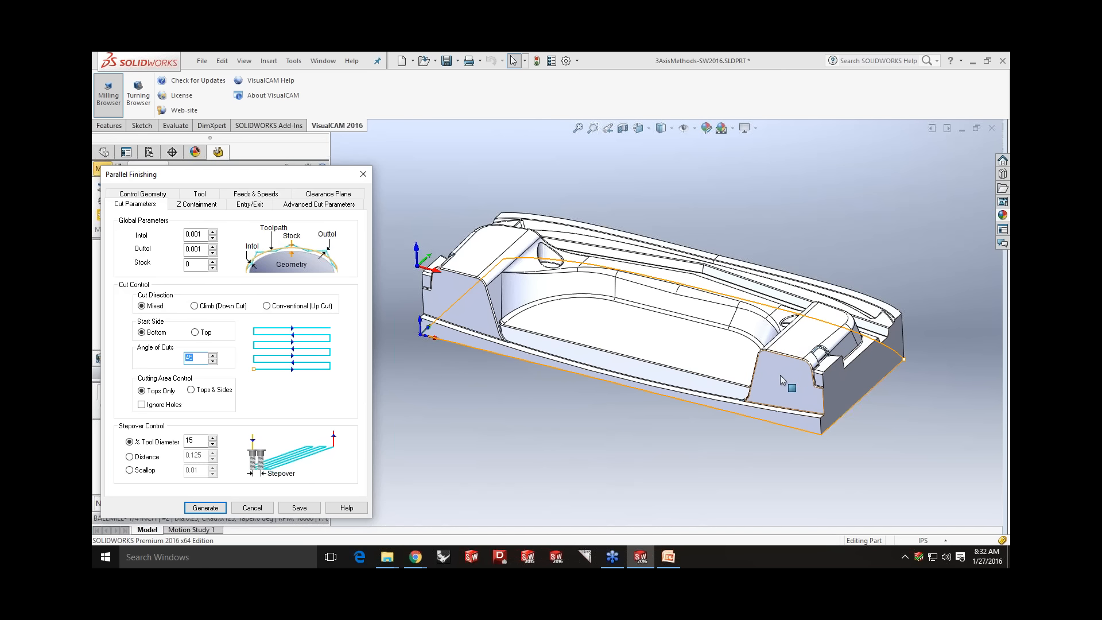
left_click(253, 508)
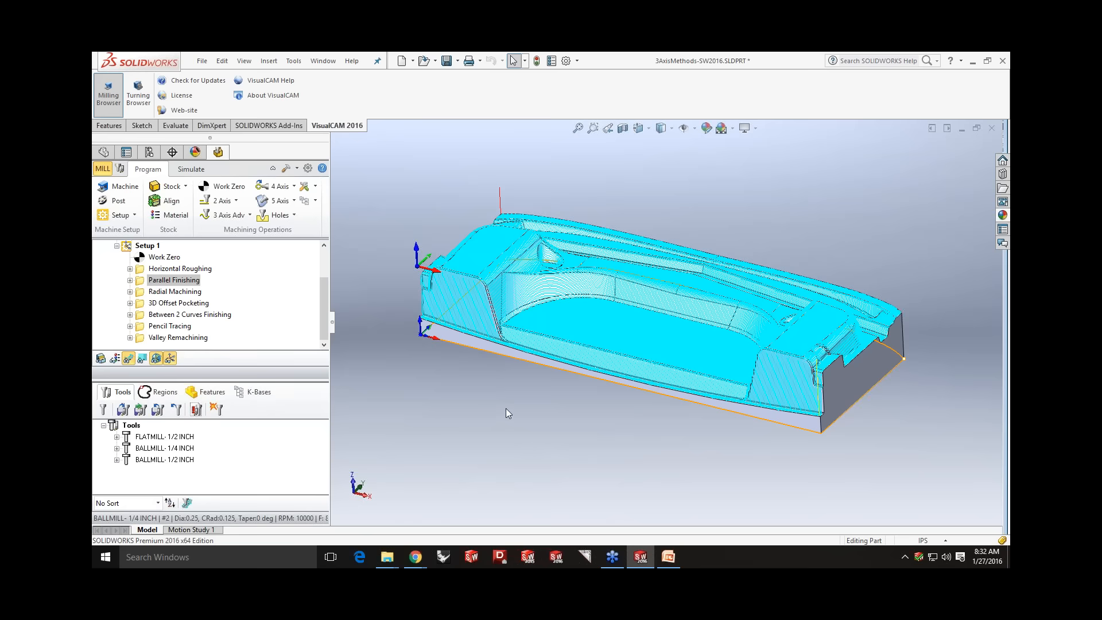
middle_click_drag(512, 409, 503, 401)
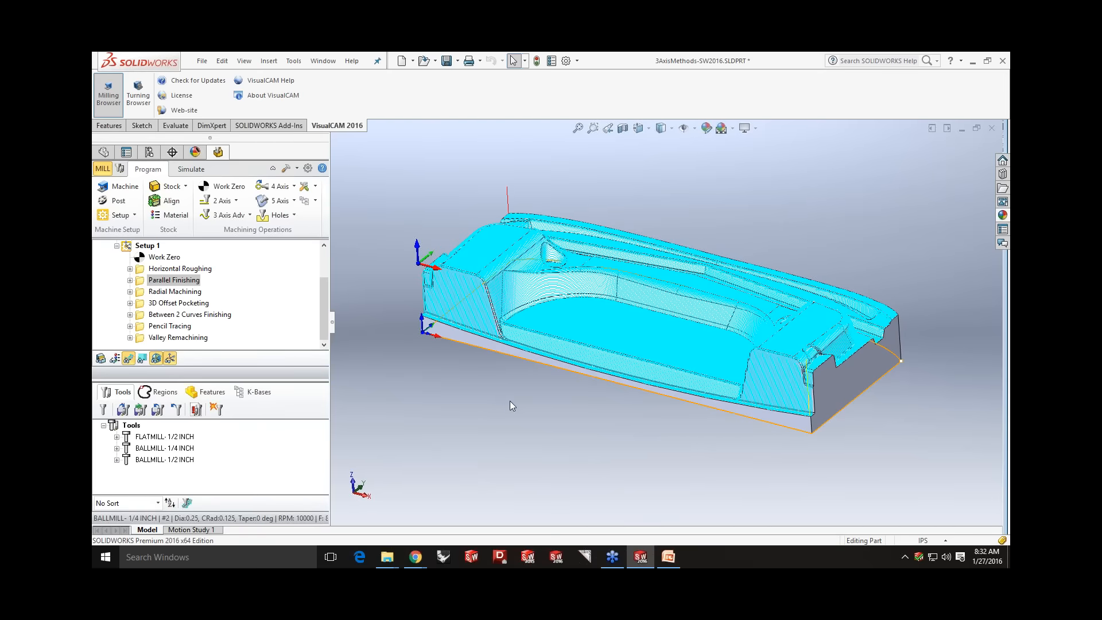
middle_click_drag(542, 402, 548, 408)
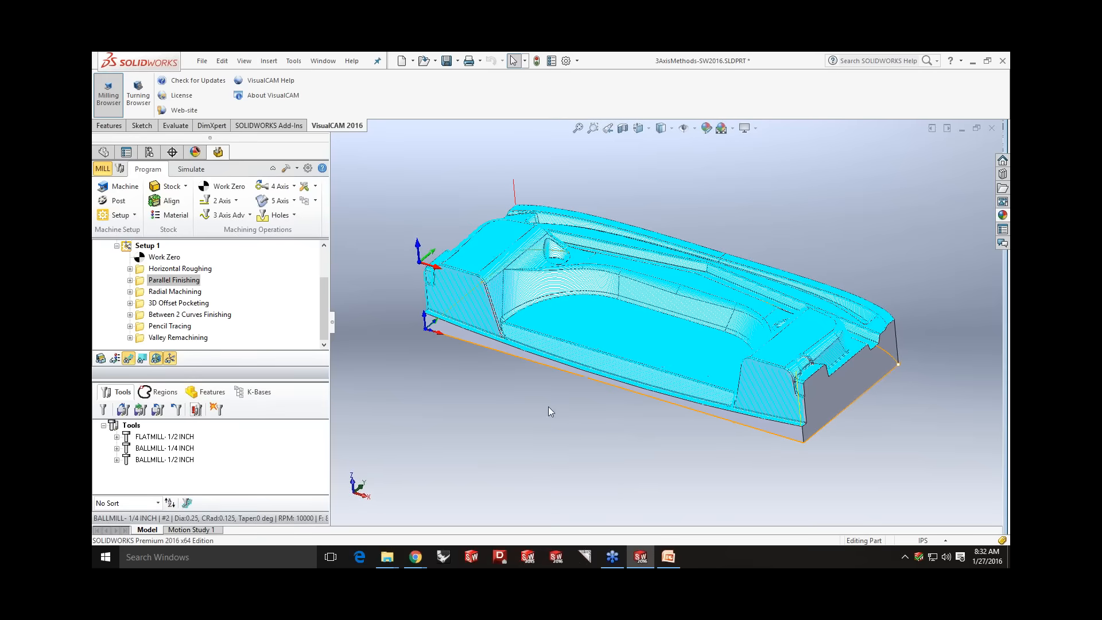
- Close the part without saving, open 4AxisMethods-SW2016.SLDPRT and enlarge the operations tree to show its complete machining job
left_click(992, 130)
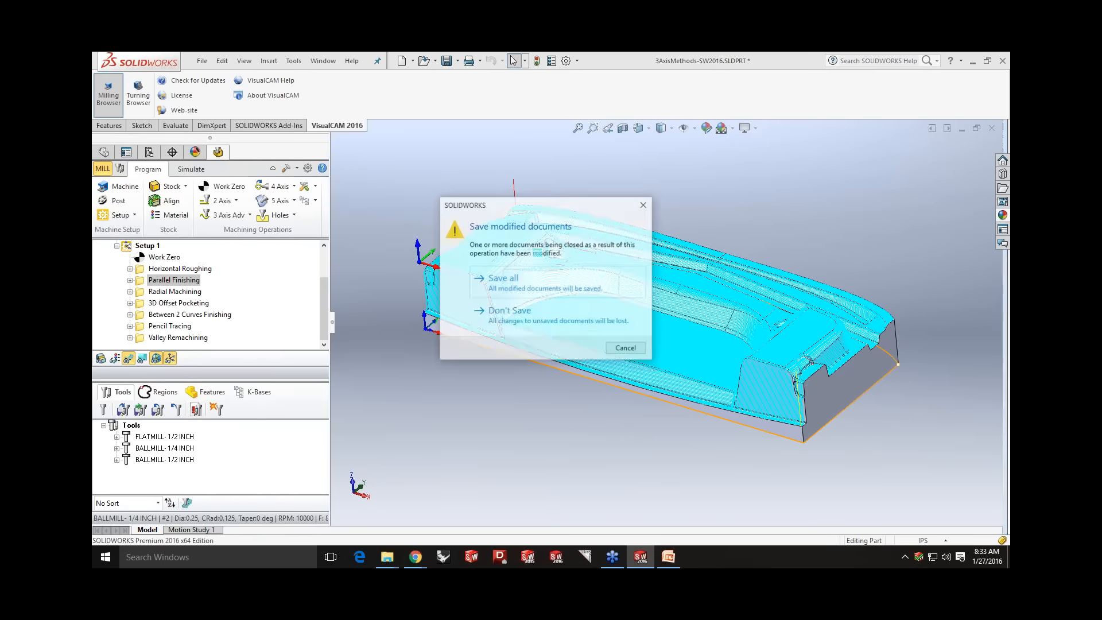
left_click(545, 327)
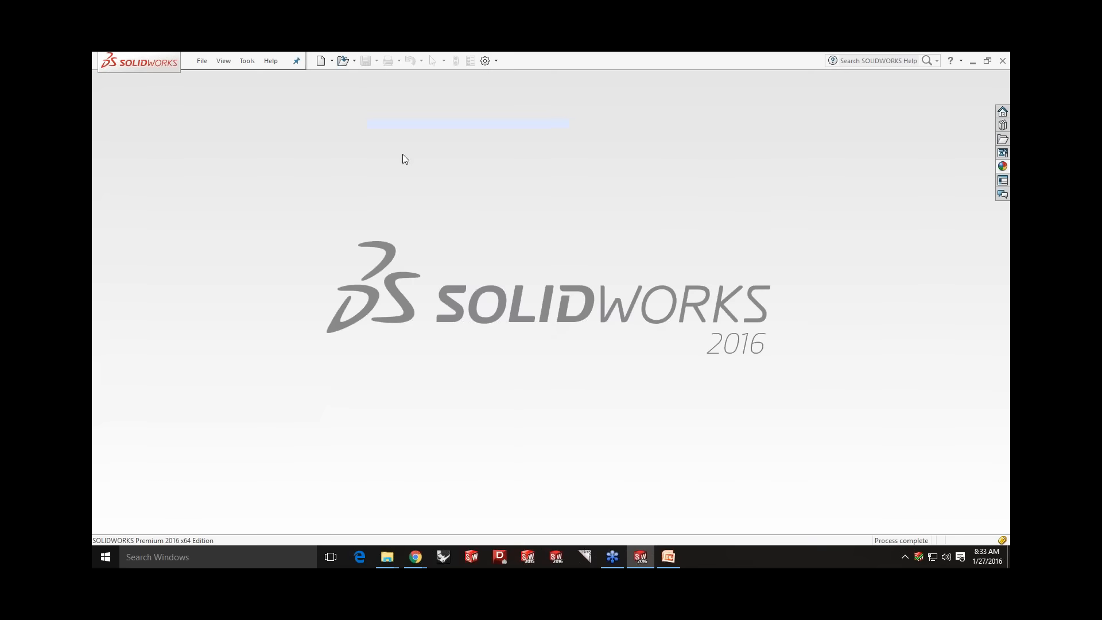
left_click(342, 61)
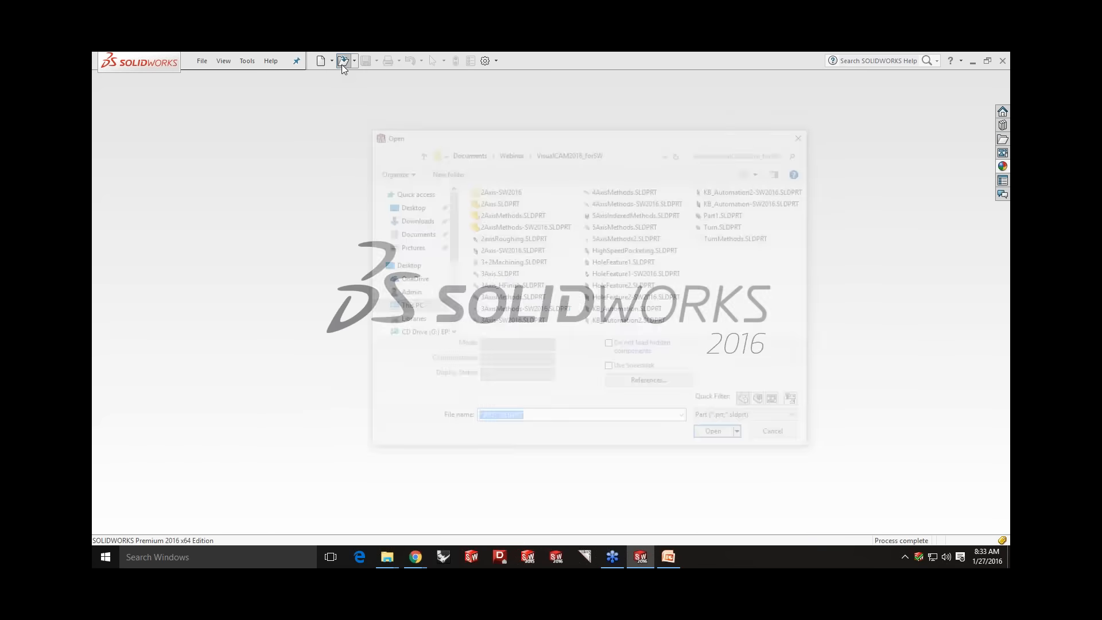
left_click(639, 201)
left_click(715, 418)
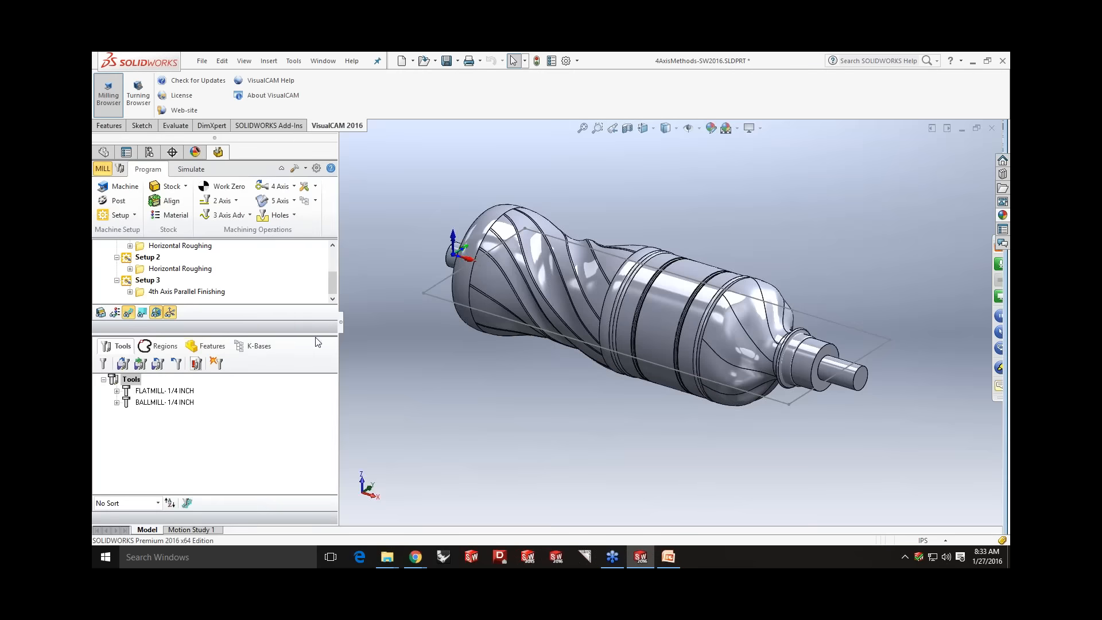
left_click_drag(318, 341, 317, 408)
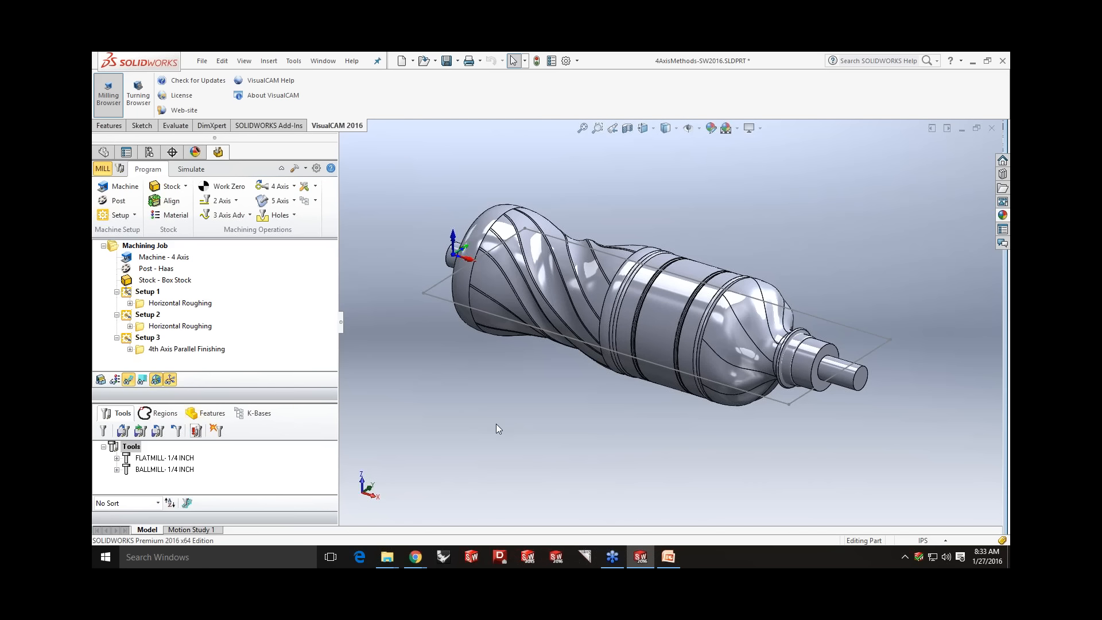
mouse_move(580, 434)
middle_mouse_down()
mouse_move(617, 429)
mouse_move(600, 441)
mouse_move(568, 436)
middle_mouse_up()
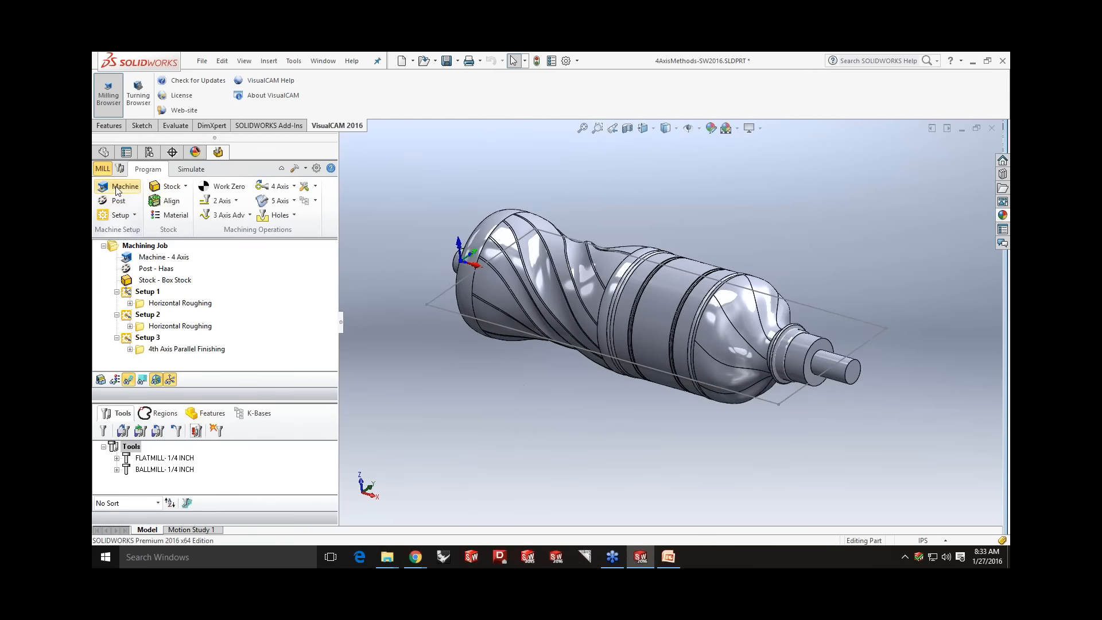
- Preview the -X, +Y and -Y rotary axis directions in the 4-axis machine definition, return to +X and cancel without changes
left_click(118, 186)
left_click(235, 195)
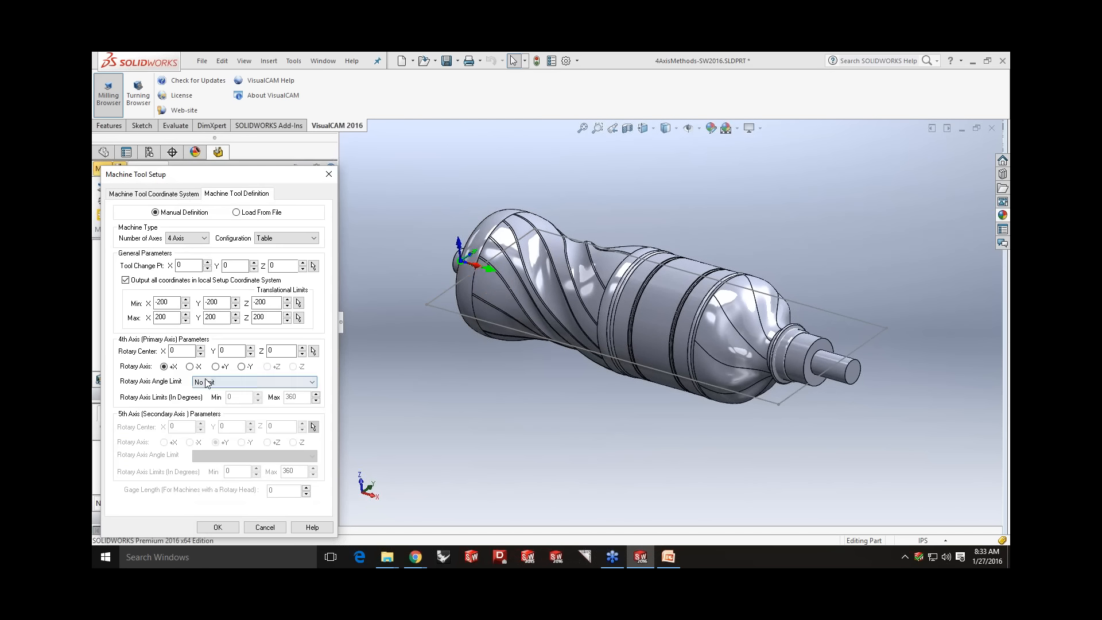
left_click(190, 366)
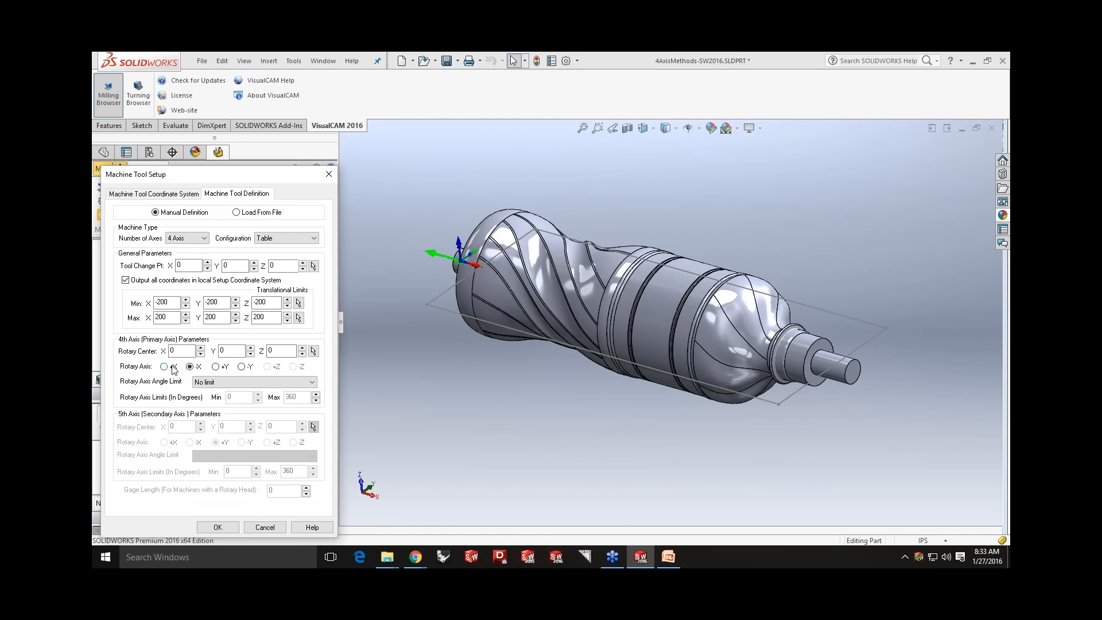
left_click(217, 366)
left_click(241, 367)
left_click(176, 369)
left_click_drag(213, 176, 224, 130)
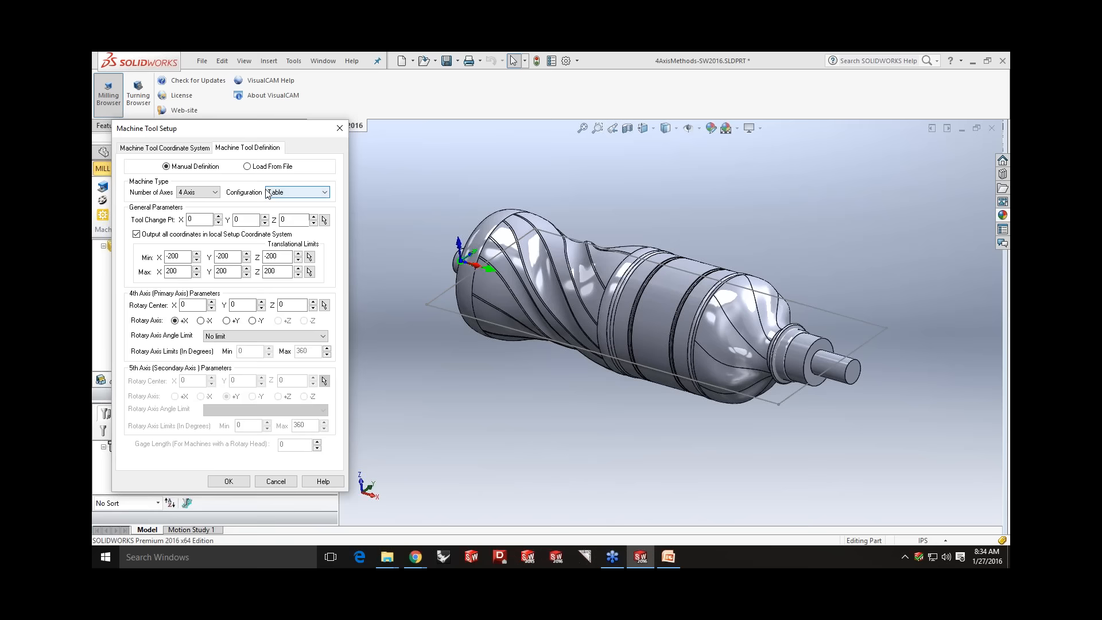
left_click(276, 481)
- Display the box stock around the bottle and inspect how it encloses the part
left_click(163, 259)
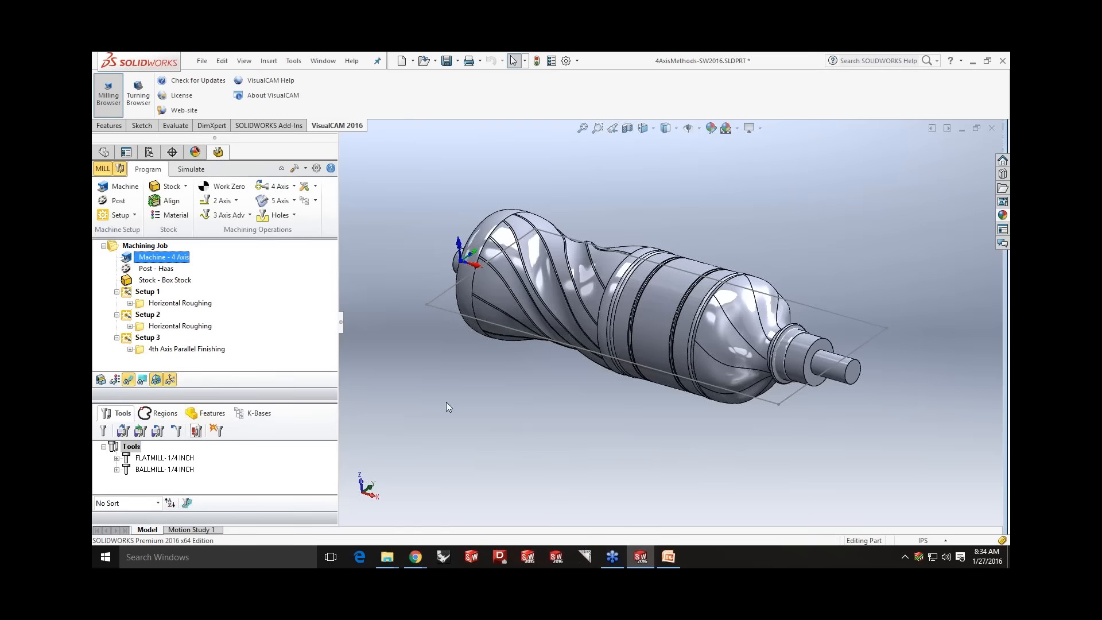
left_click(465, 409)
middle_click_drag(502, 402, 491, 394)
left_click(153, 281)
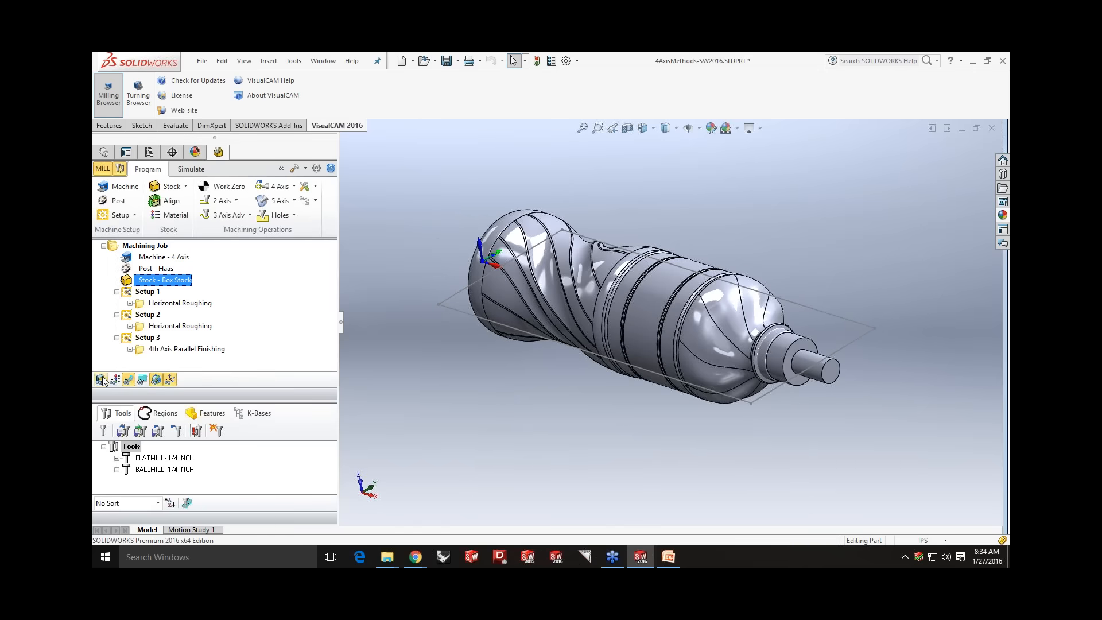
mouse_move(453, 398)
middle_mouse_down()
mouse_move(462, 389)
mouse_move(463, 401)
middle_mouse_up()
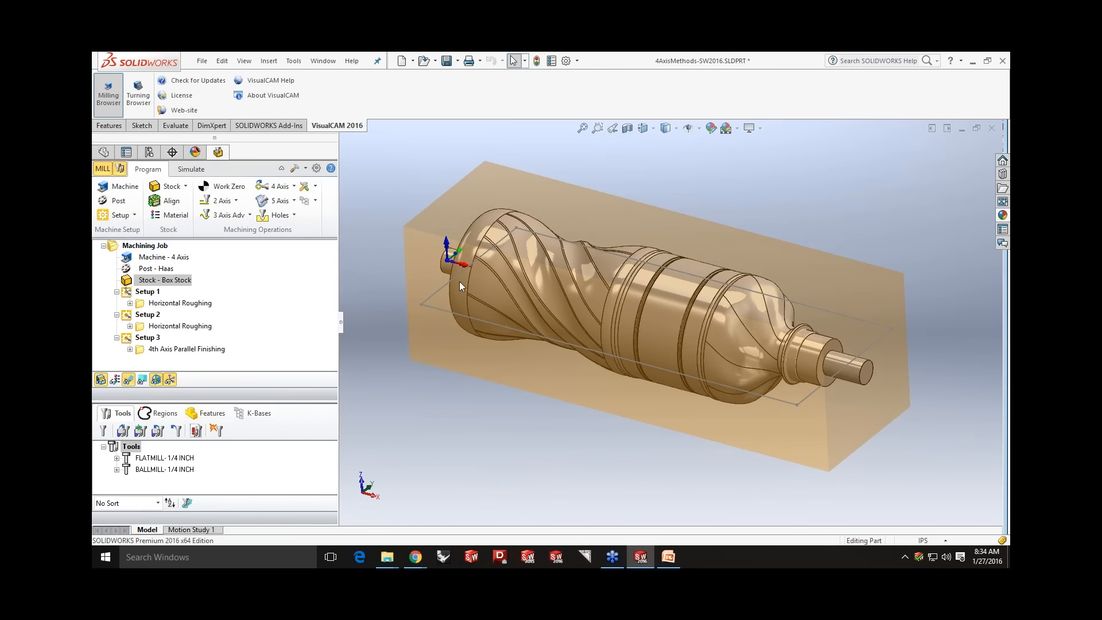
scroll(685, 314, "down", 1)
scroll(683, 313, "up", 2)
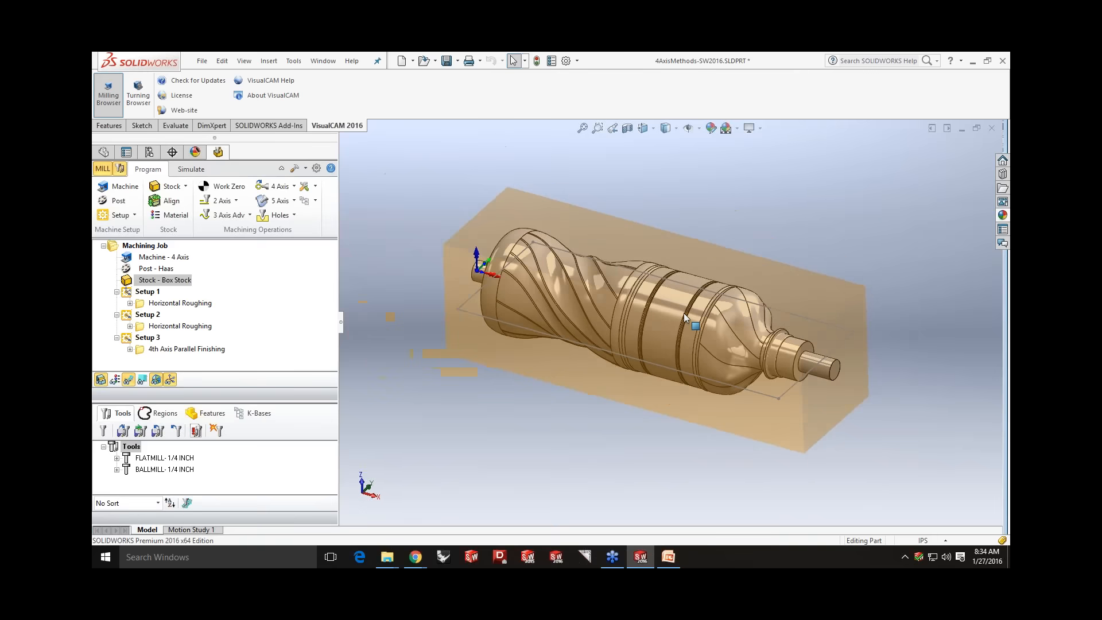
scroll(685, 319, "down", 1)
scroll(693, 335, "up", 1)
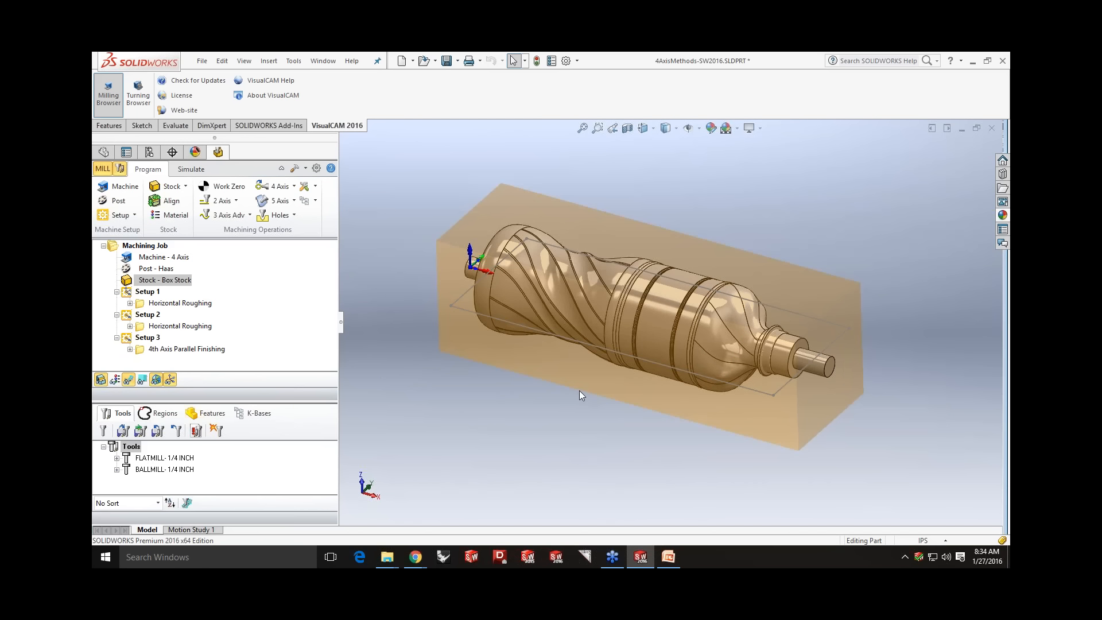
- Check the available setup types, then review the cut levels of Setup 1's Horizontal Roughing and cancel without changes
left_click(133, 216)
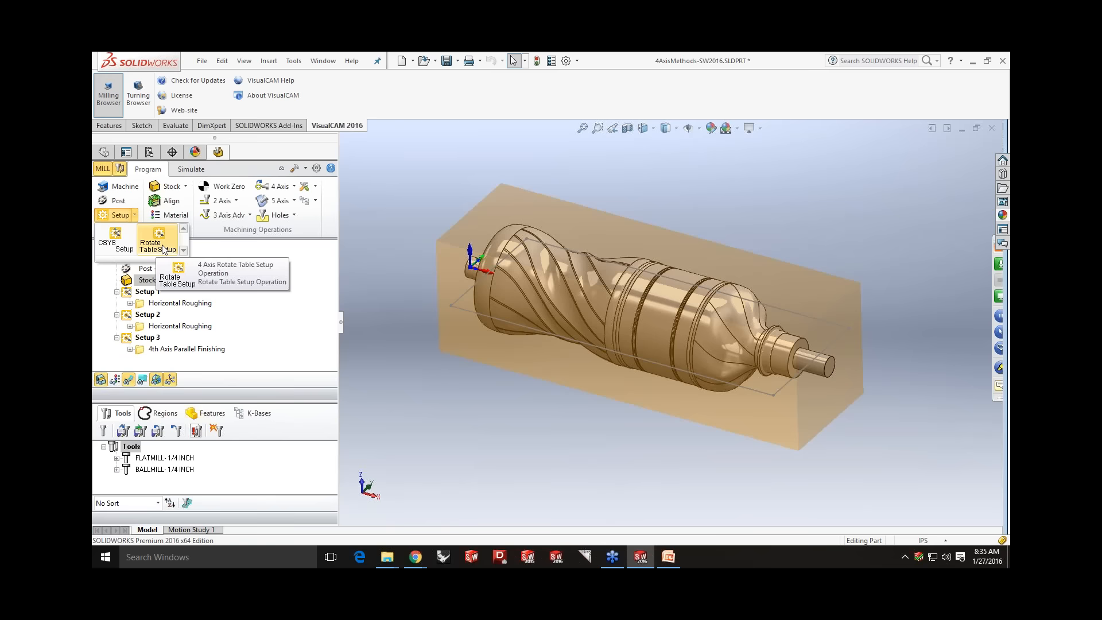
left_click(151, 308)
left_click(179, 303)
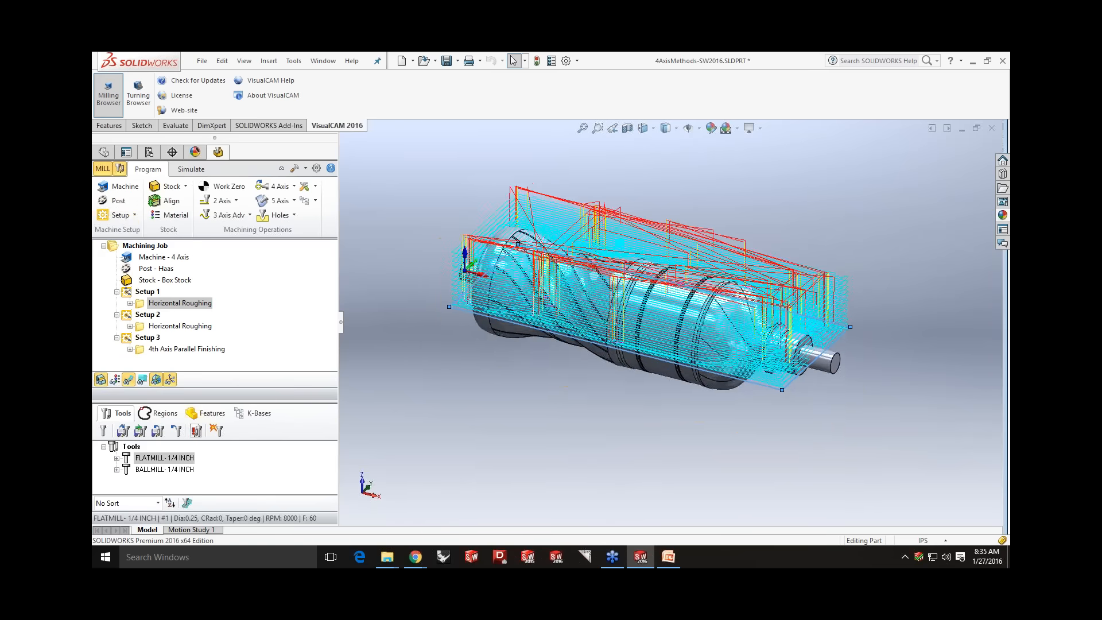
mouse_move(436, 323)
middle_mouse_down()
mouse_move(423, 338)
mouse_move(424, 322)
middle_mouse_up()
double_click(141, 304)
left_click(188, 195)
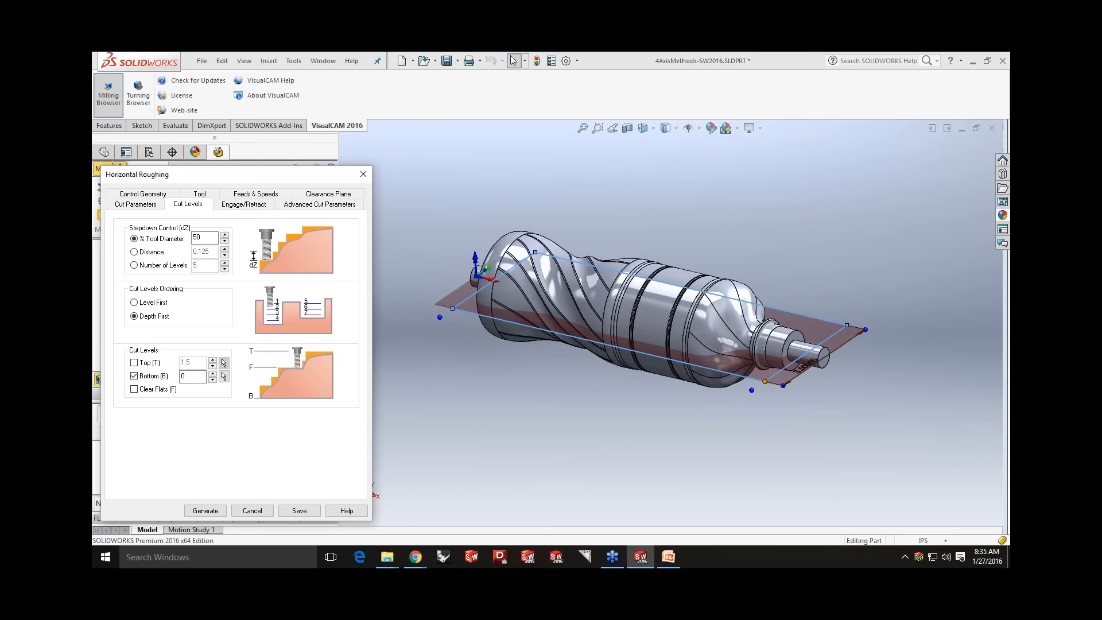
left_click(251, 511)
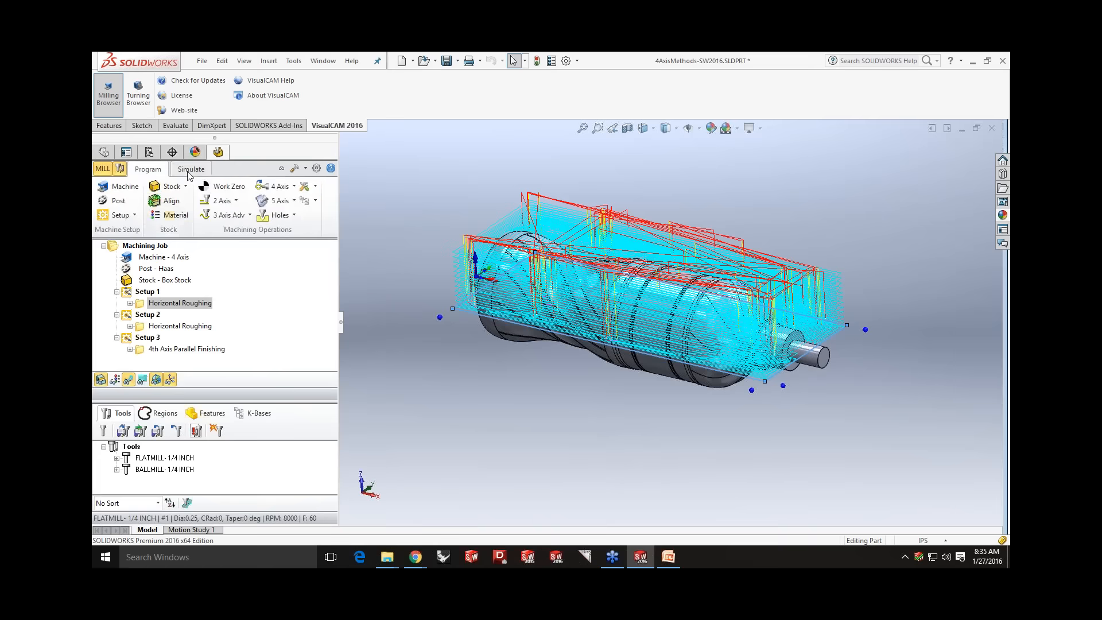
- Simulate Setup 1's Horizontal Roughing on the box stock through to the end and hide the toolpath
left_click(190, 170)
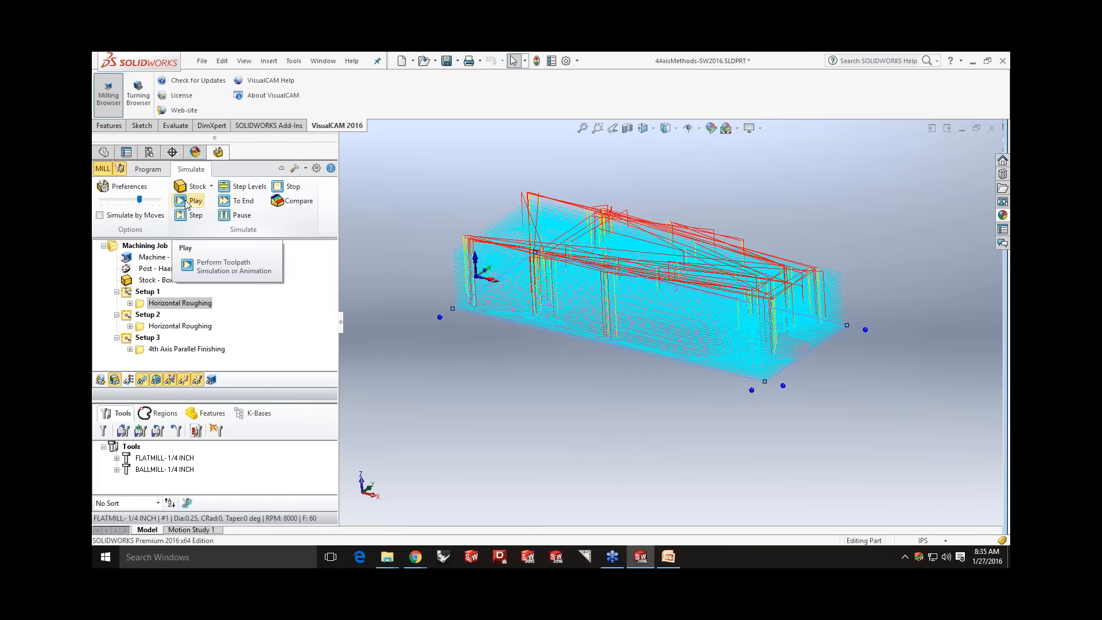
left_click(188, 200)
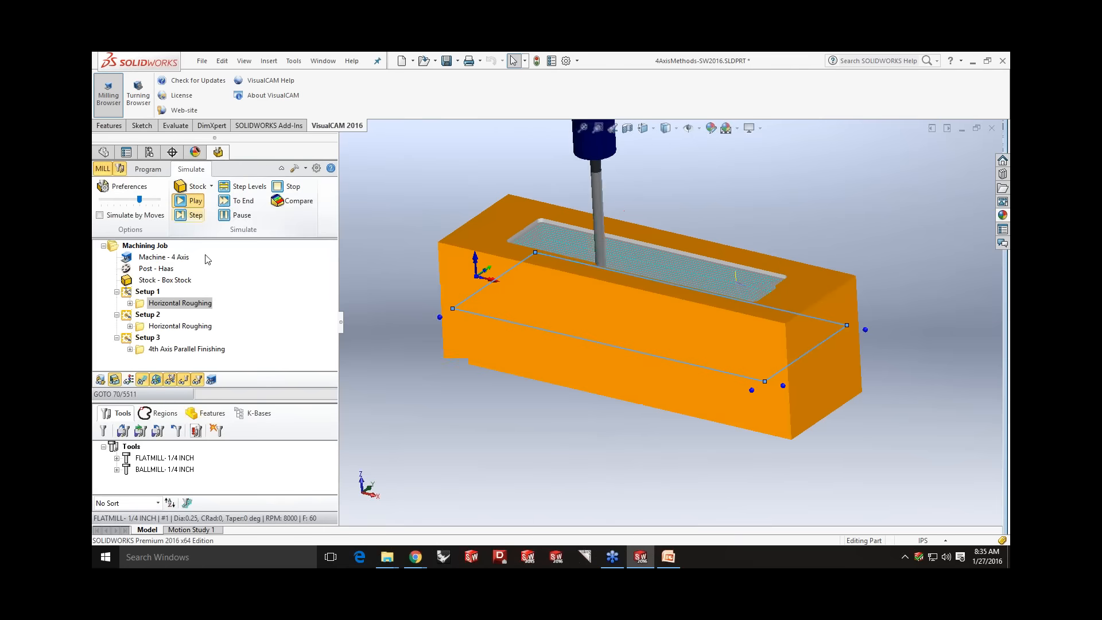
middle_click_drag(486, 462, 485, 432)
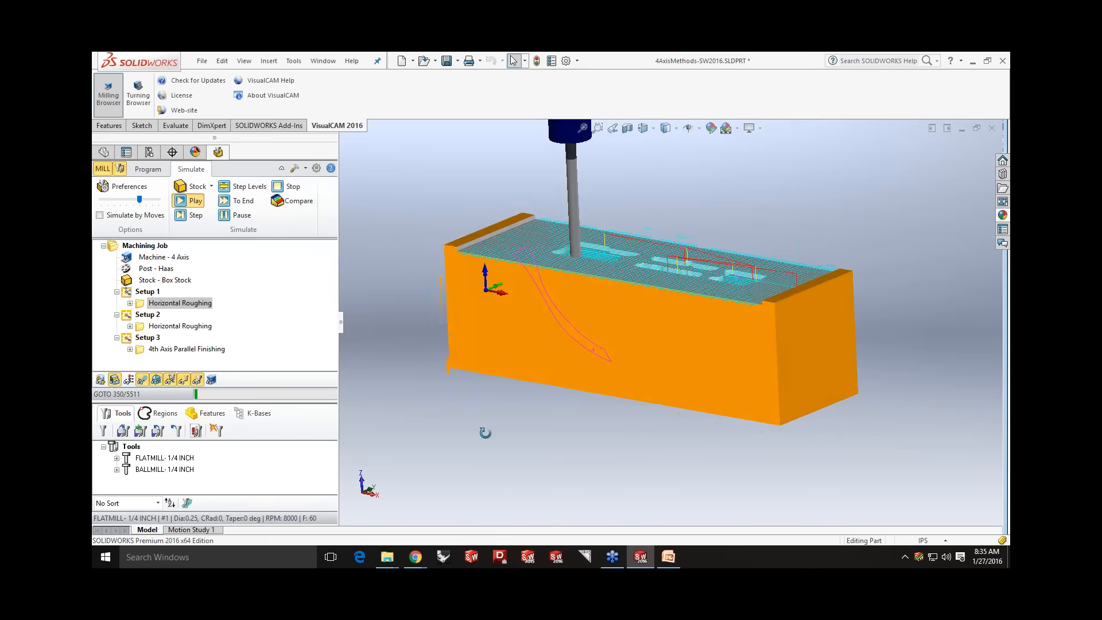
left_click(226, 215)
left_click(228, 202)
left_click(144, 381)
mouse_move(493, 405)
middle_mouse_down()
mouse_move(487, 431)
mouse_move(490, 415)
middle_mouse_up()
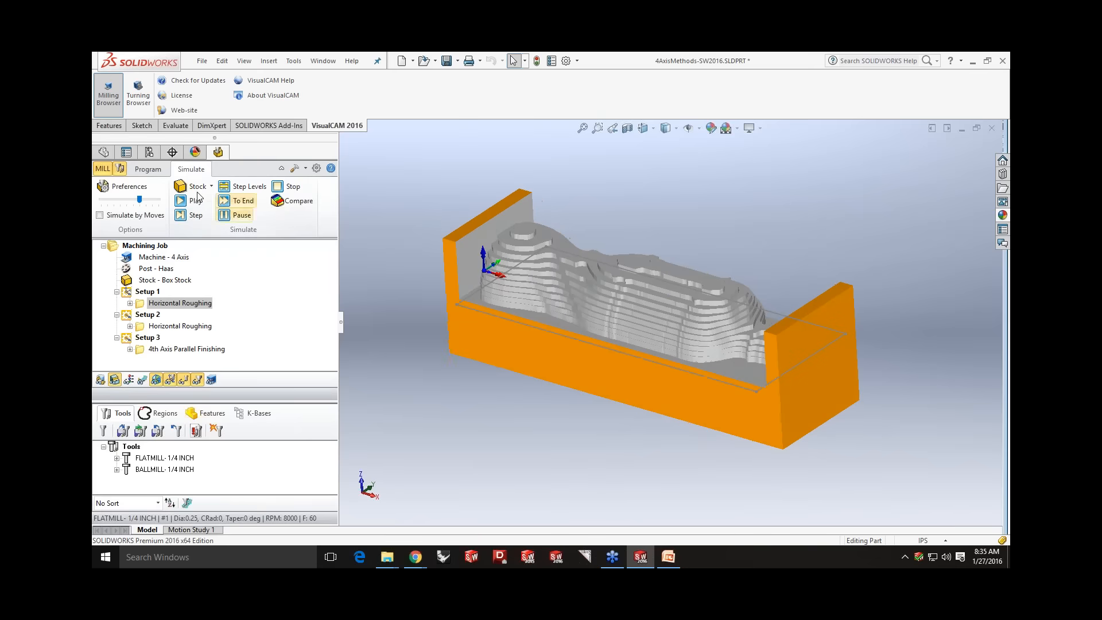
- Review Setup 2's table rotation angle and counter-clockwise direction, and accept the rotate table setup
left_click(151, 171)
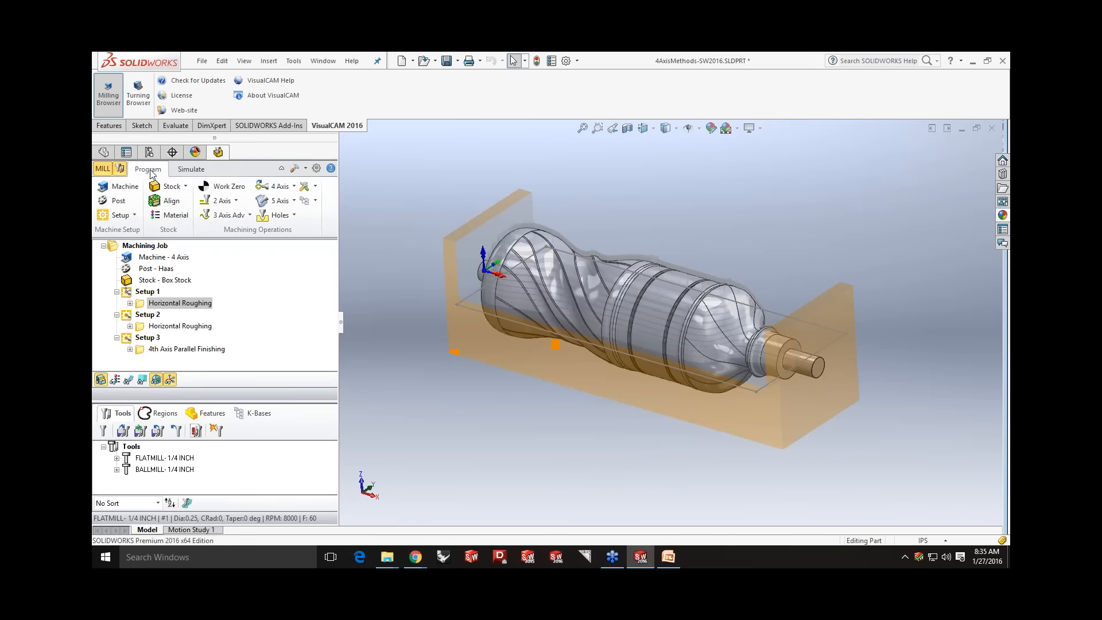
left_click(125, 314)
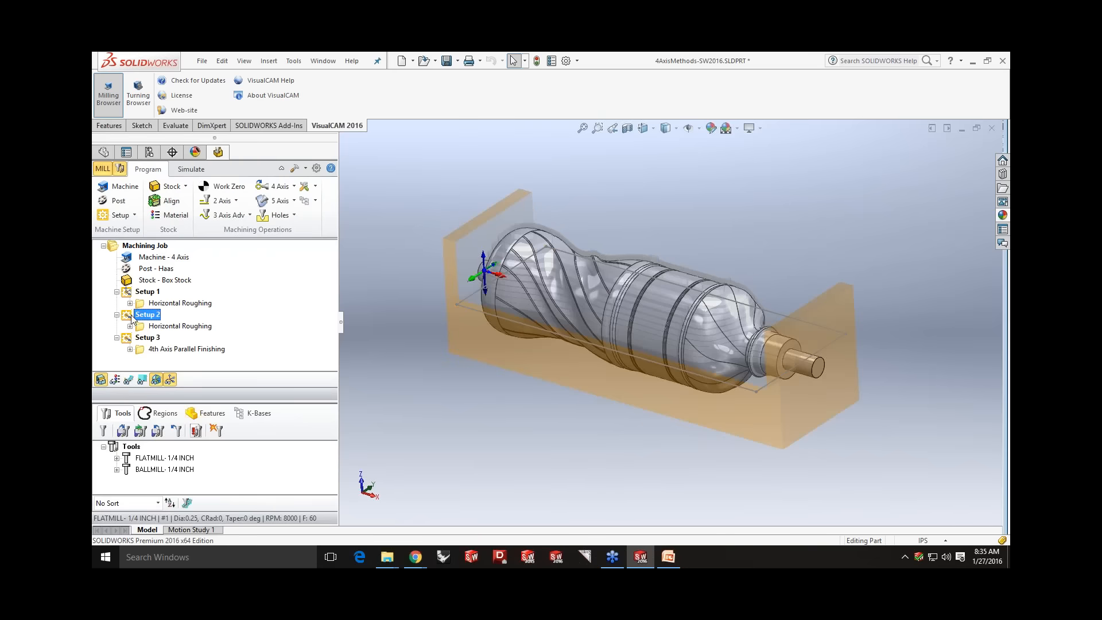
double_click(129, 316)
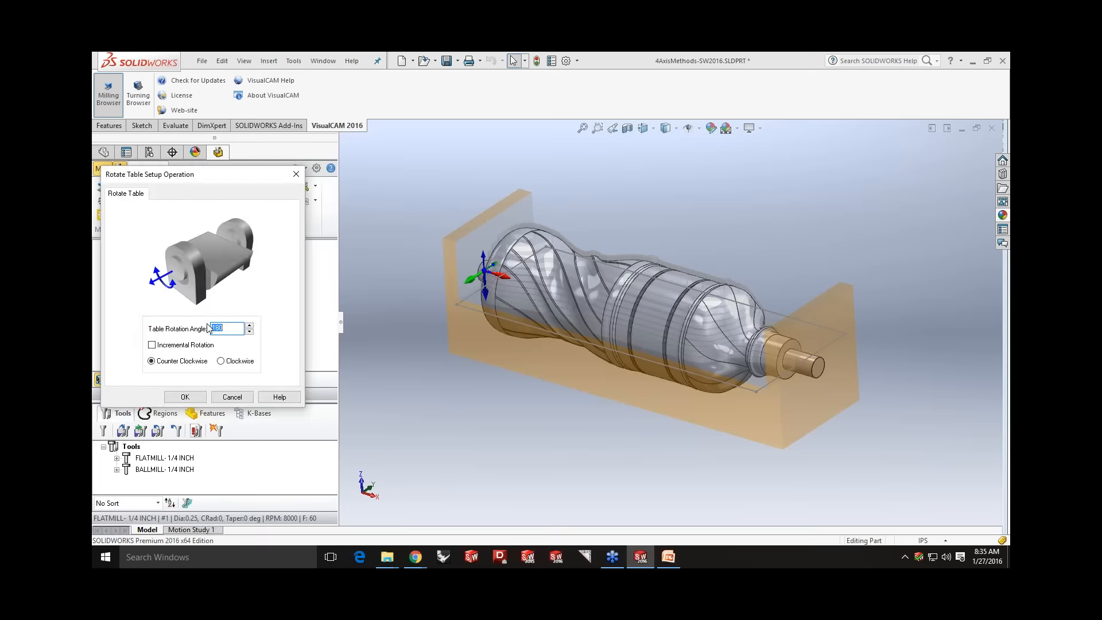
left_click(194, 397)
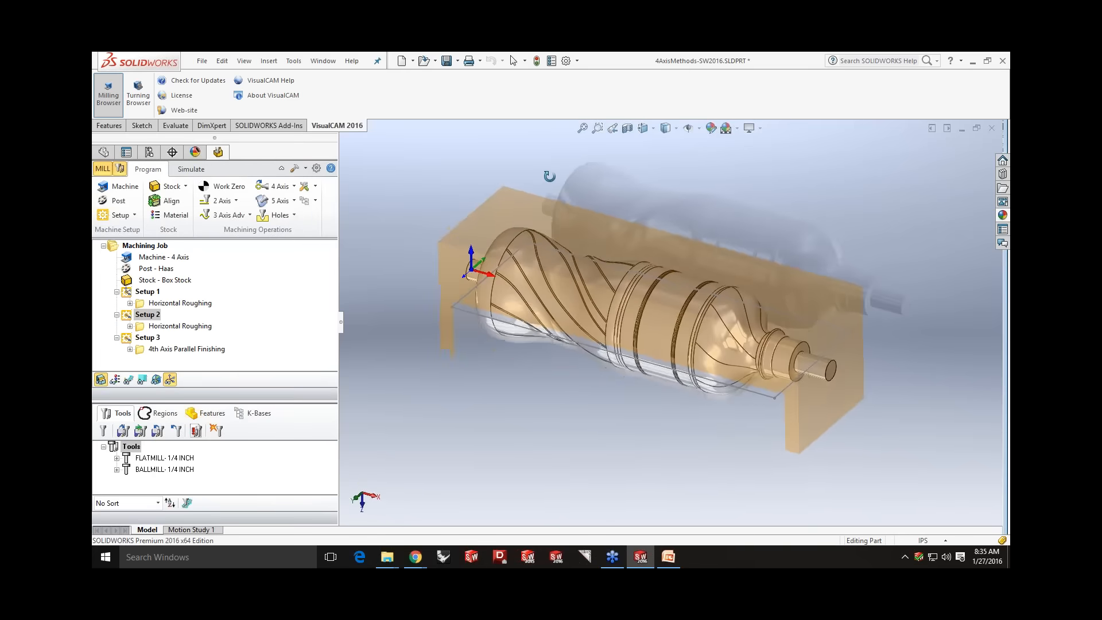
- Simulate Setup 2's Horizontal Roughing on the remaining stock of the rotated part
left_click(163, 326)
left_click(191, 169)
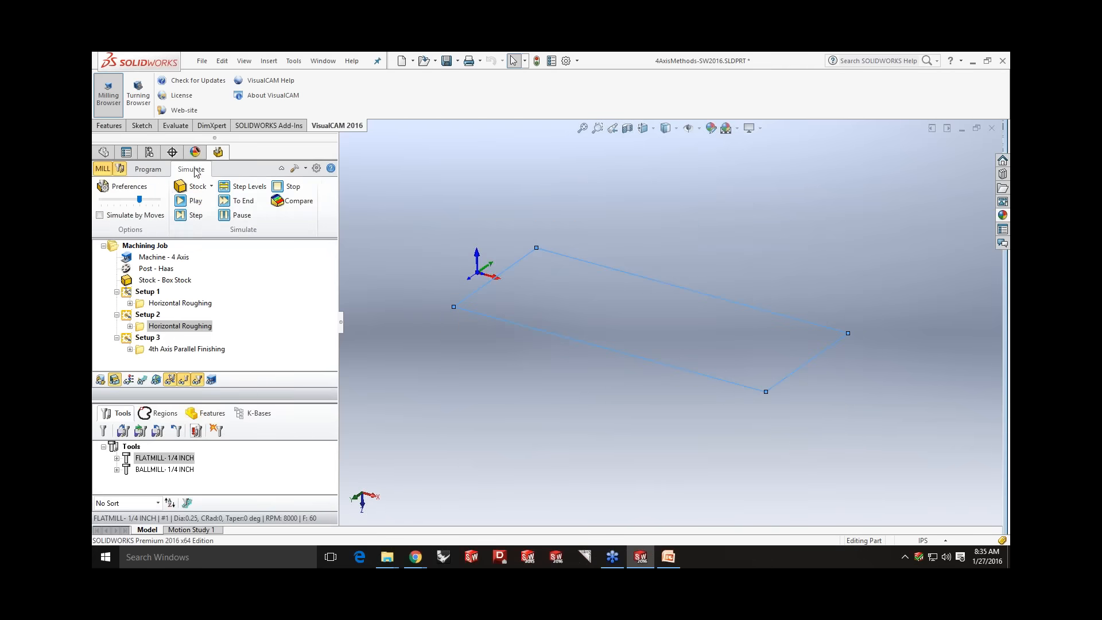
left_click(191, 202)
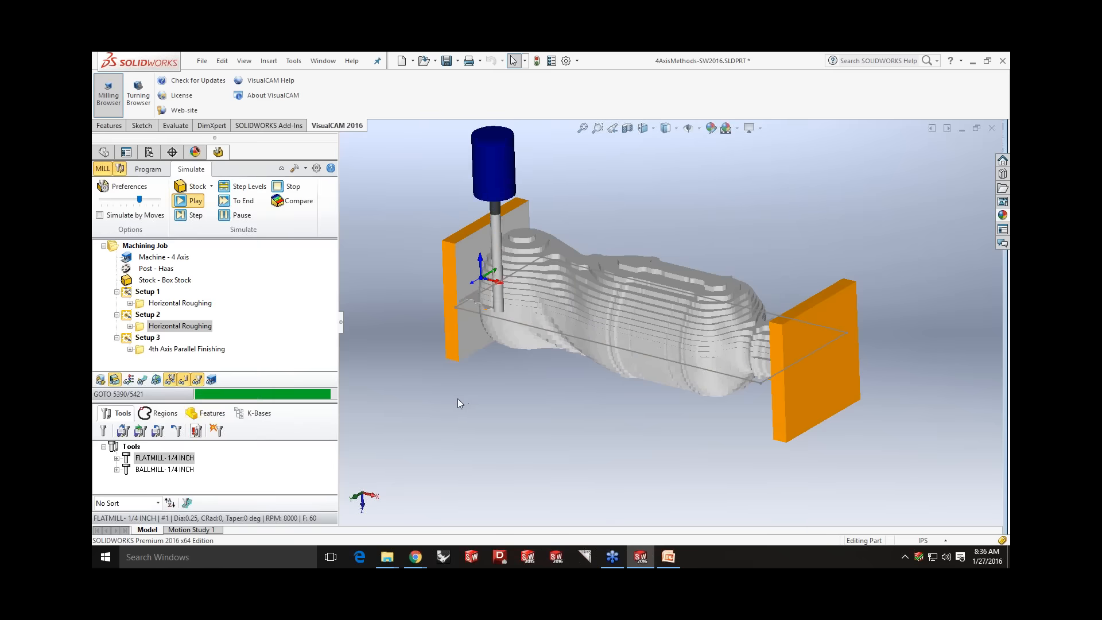
- Make Setup 3 current in the machining program and hide the remaining stock so only the bottle is displayed
left_click(142, 338)
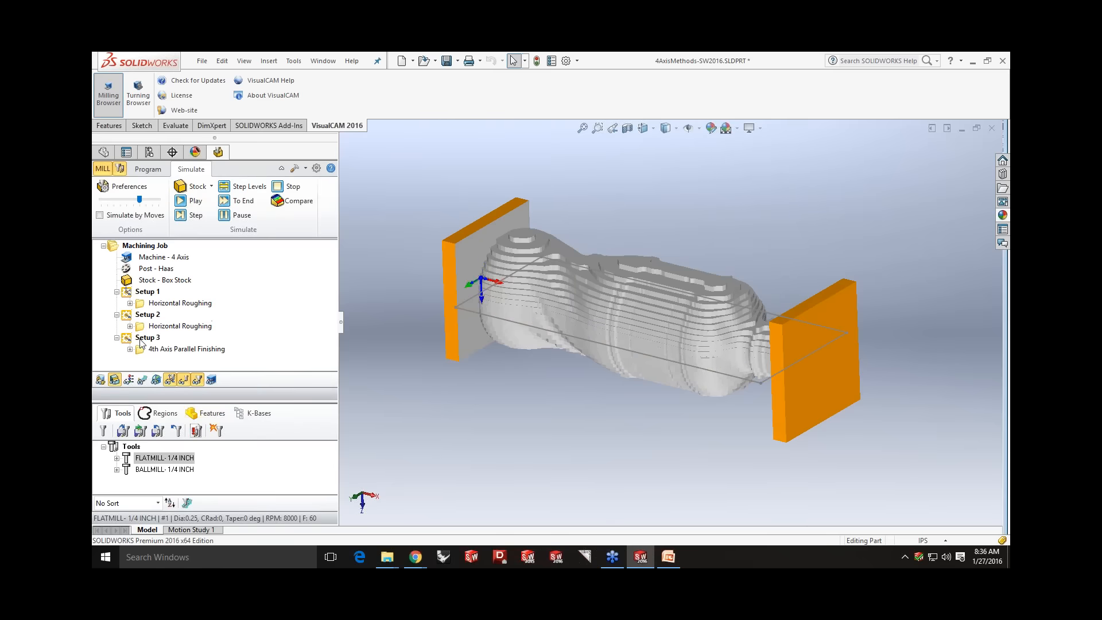
middle_click_drag(655, 288, 554, 322)
left_click(148, 169)
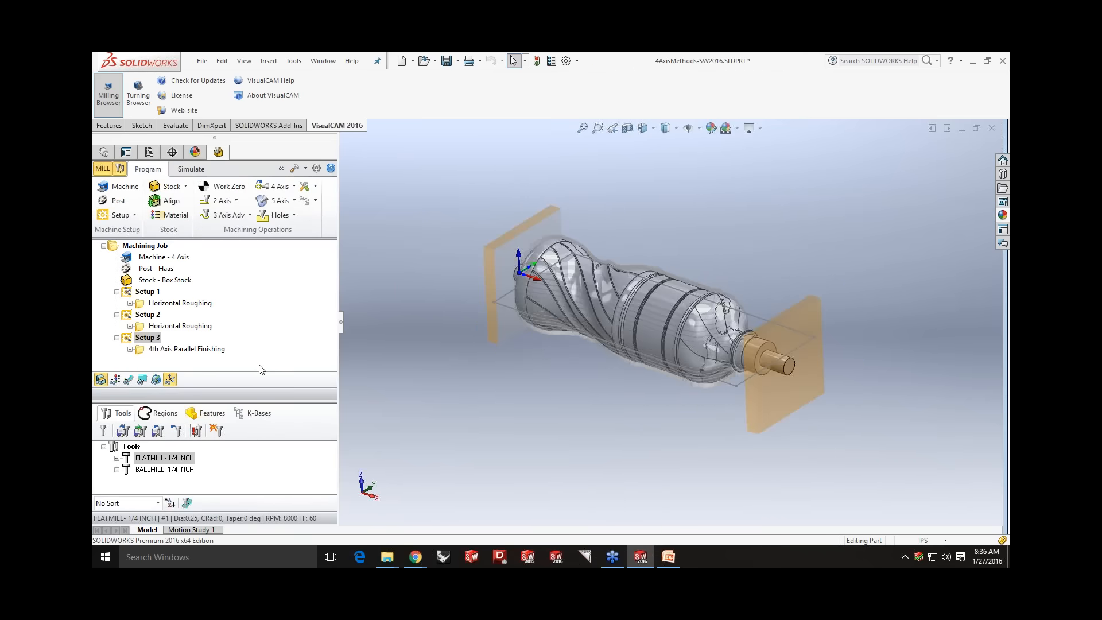
left_click(100, 380)
middle_click_drag(516, 381, 513, 373)
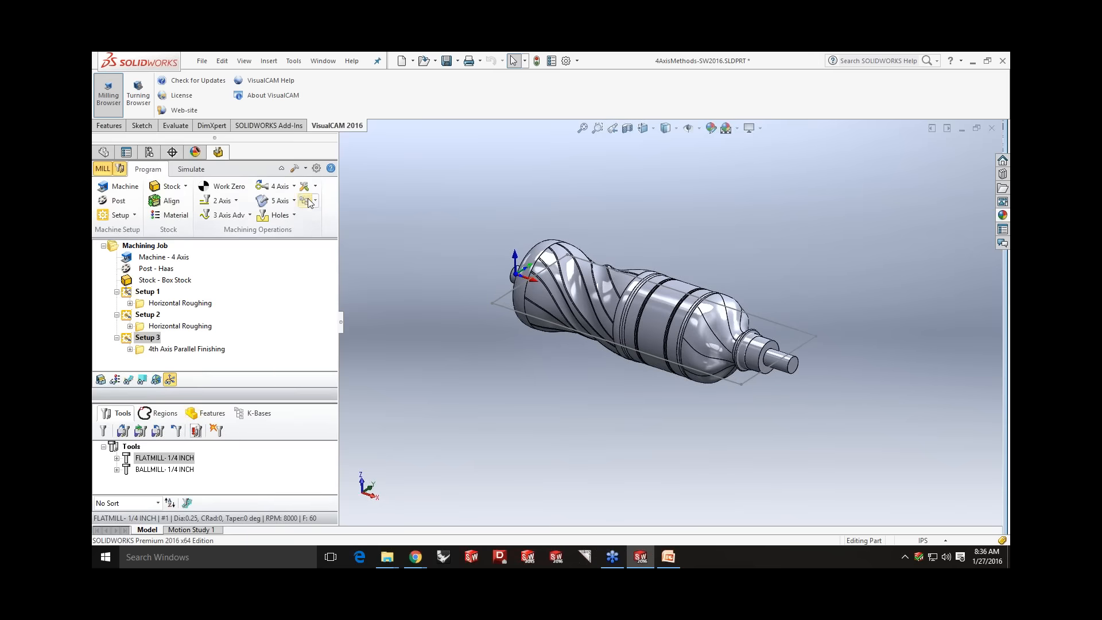
- Review the available 4-axis machining methods without adding an operation
left_click(294, 187)
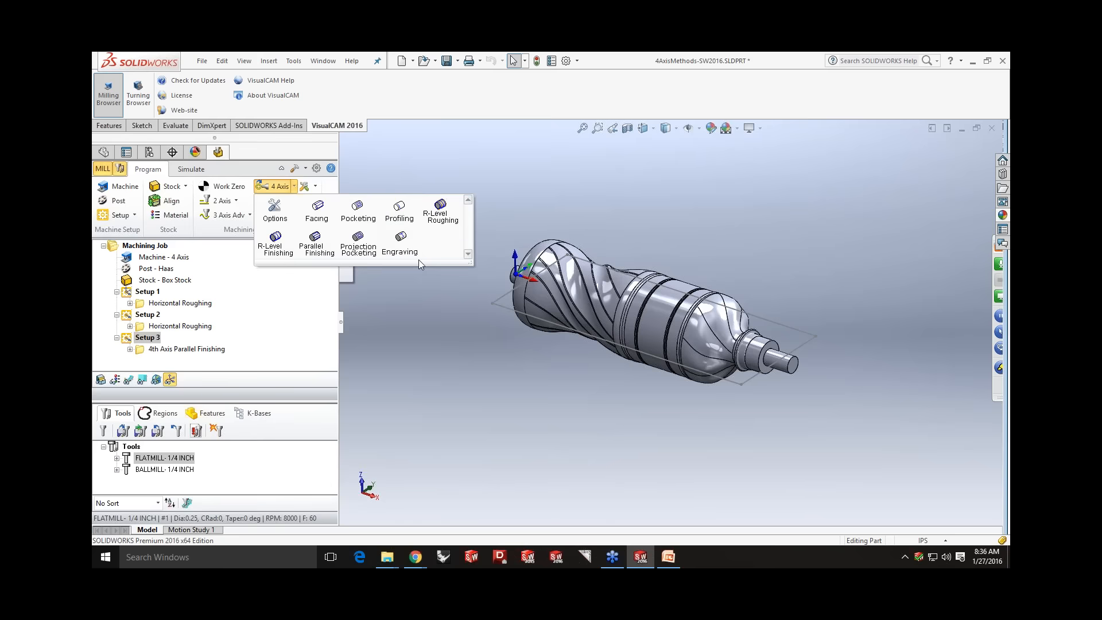
left_click(421, 299)
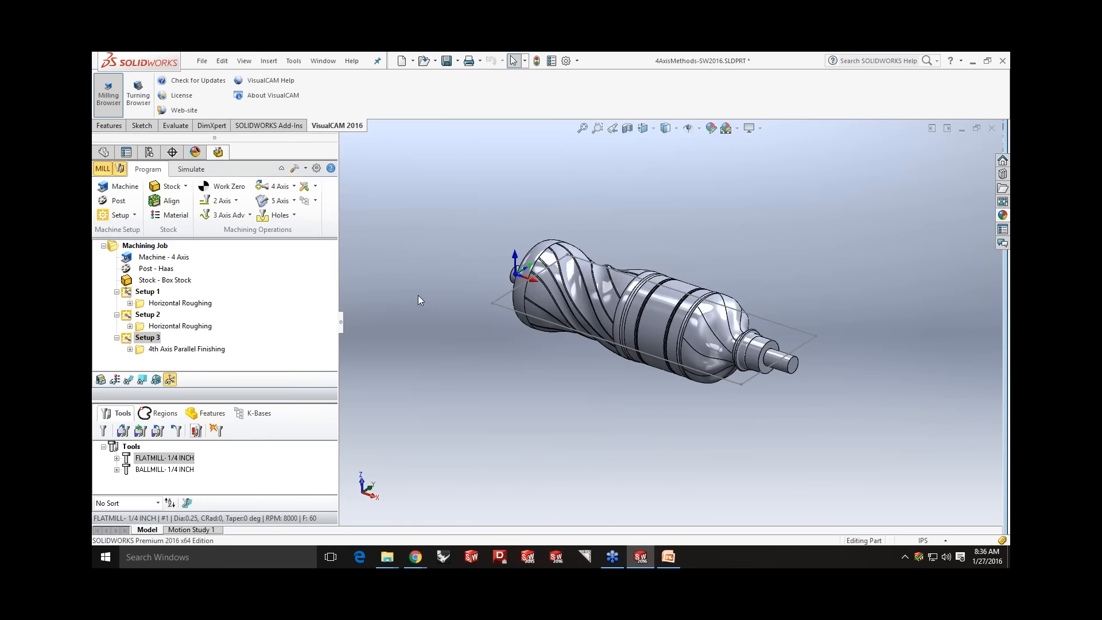
- Display the 4th Axis Parallel Finishing toolpath and review its cut pattern, axial containment and start and end angles, cancelling without changes
left_click(146, 349)
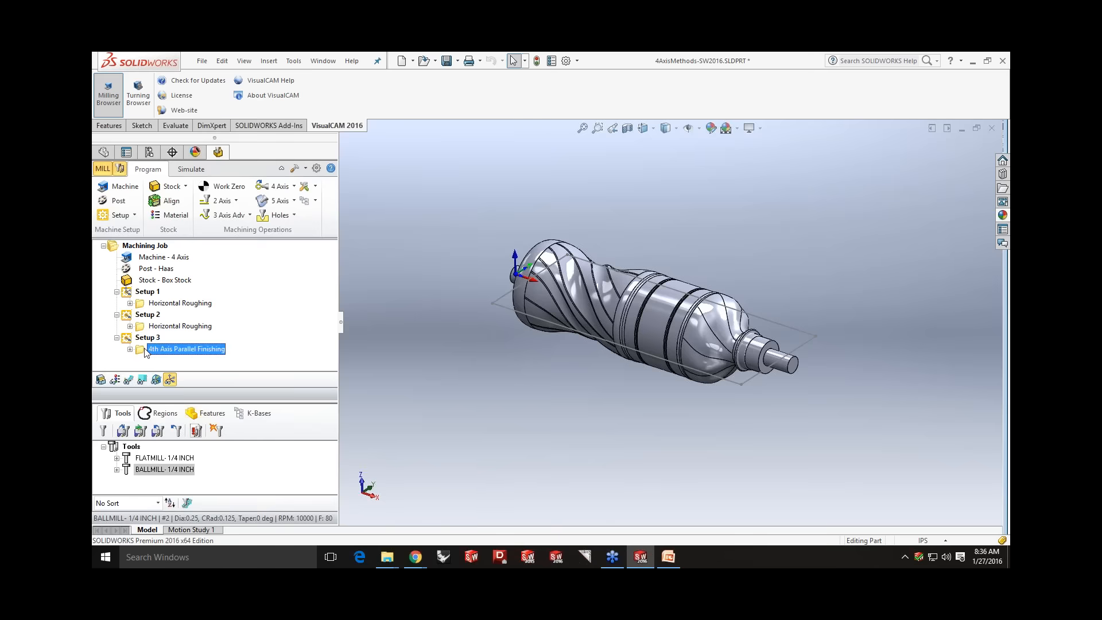
left_click(128, 380)
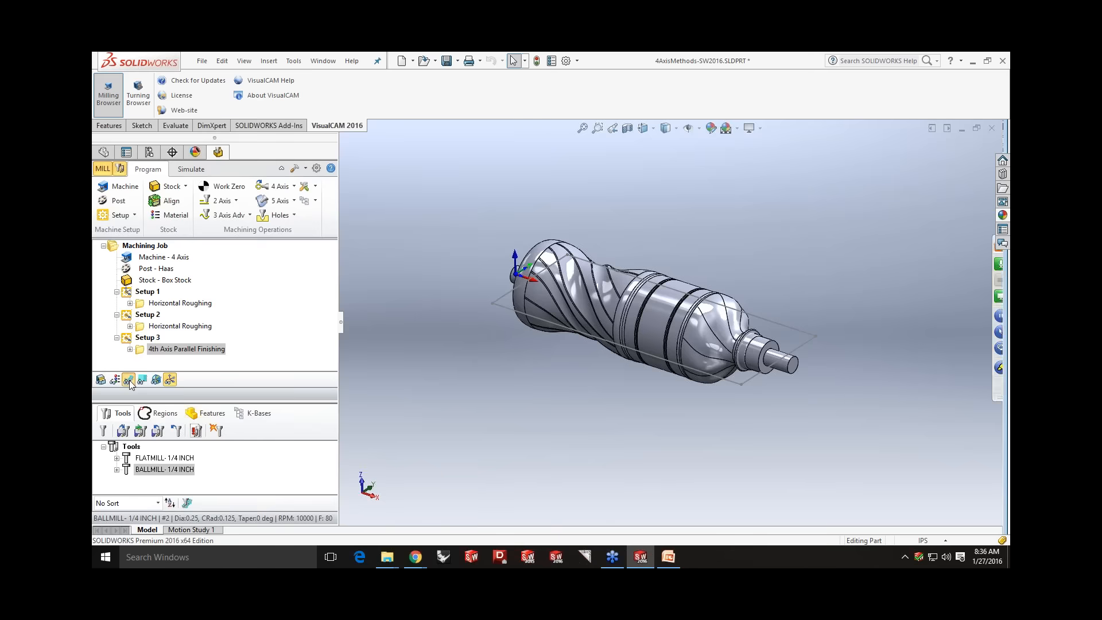
double_click(146, 351)
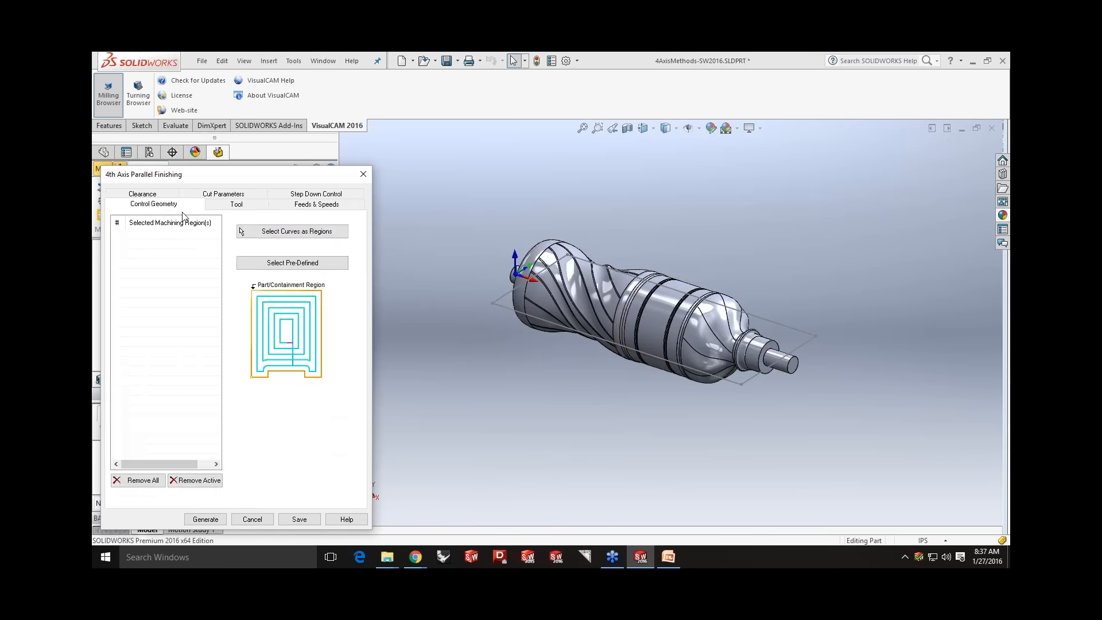
left_click(219, 195)
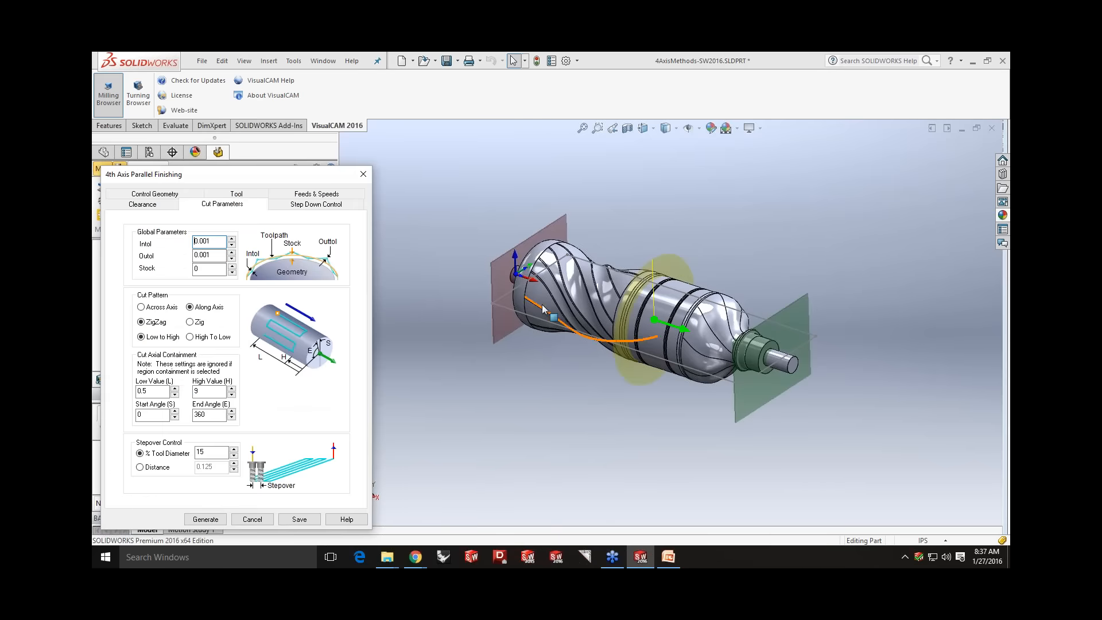
left_click(693, 229)
mouse_move(694, 229)
middle_mouse_down()
mouse_move(720, 248)
mouse_move(688, 224)
mouse_move(688, 234)
middle_mouse_up()
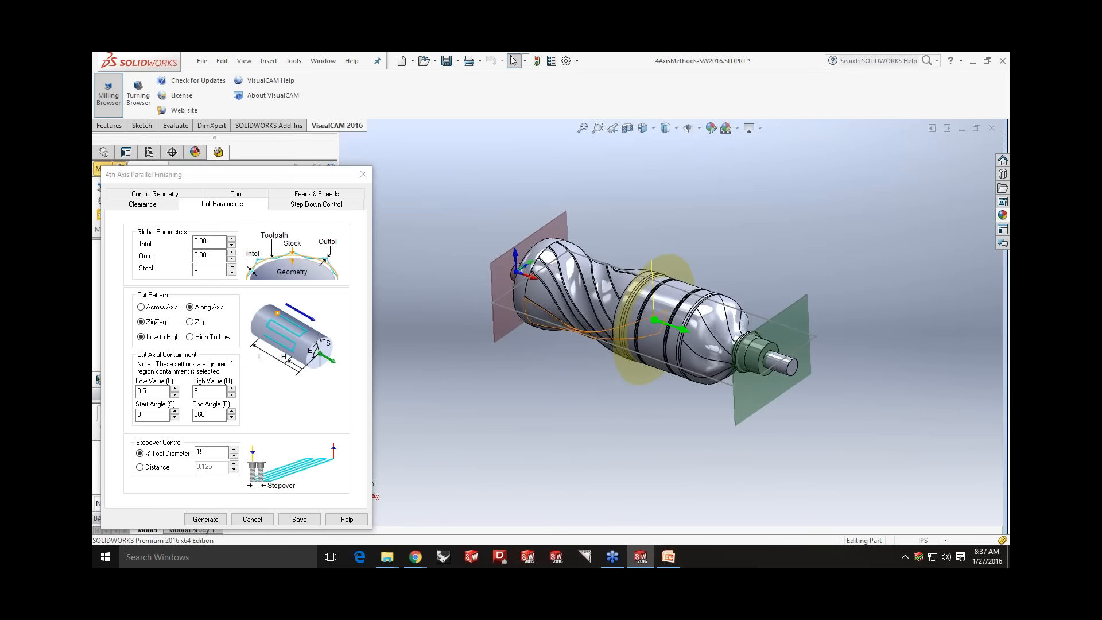
middle_click_drag(730, 345, 711, 299)
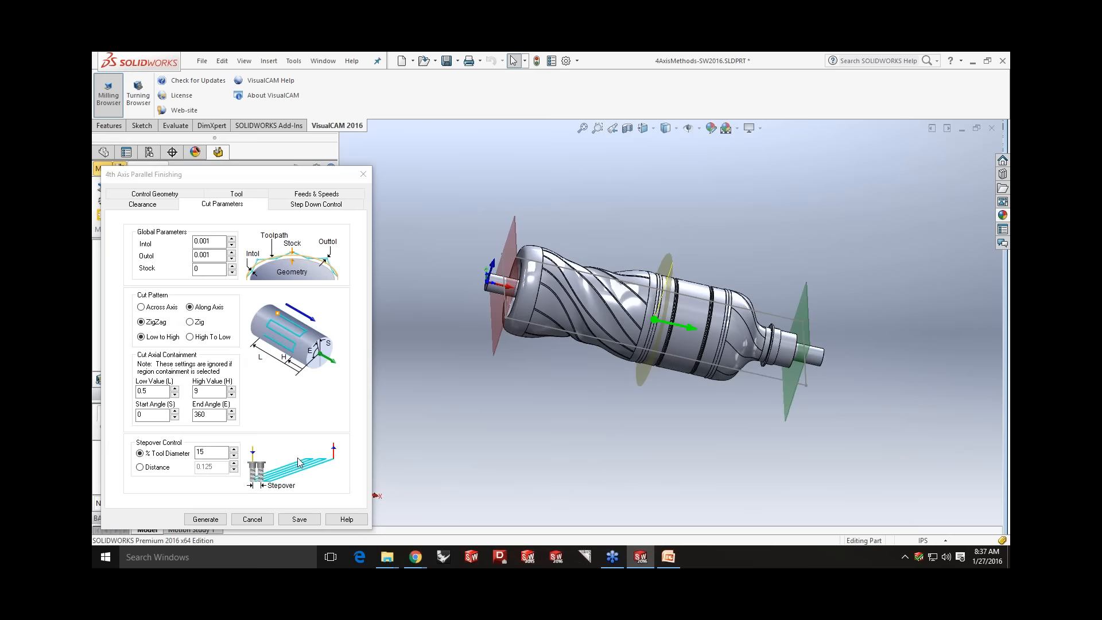
middle_click_drag(716, 397, 600, 419)
left_click(205, 414)
left_click(148, 414)
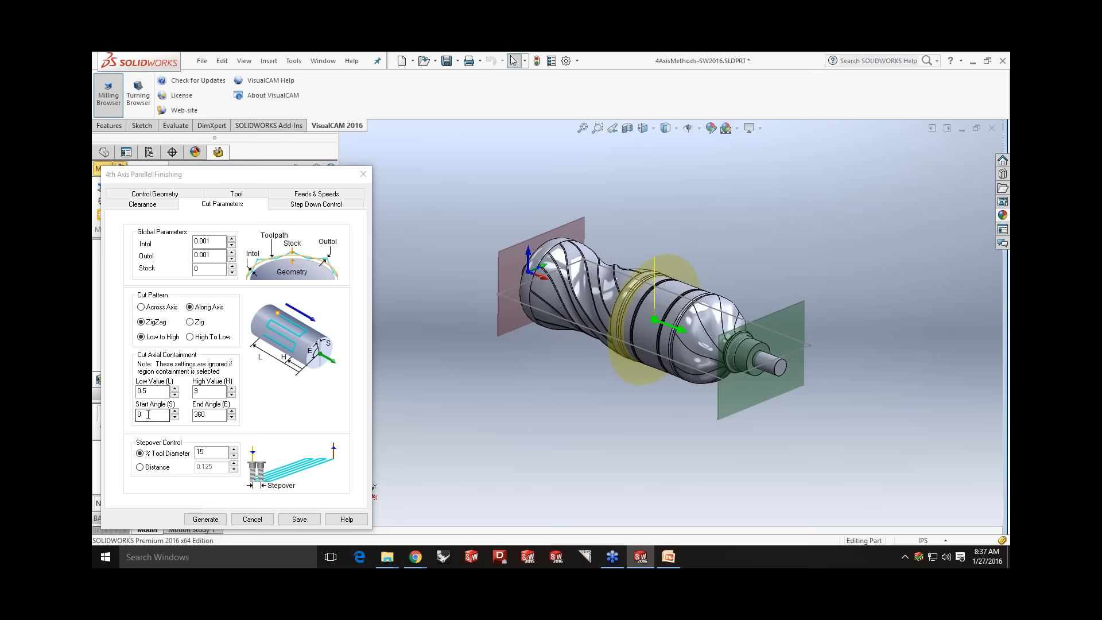
left_click(241, 518)
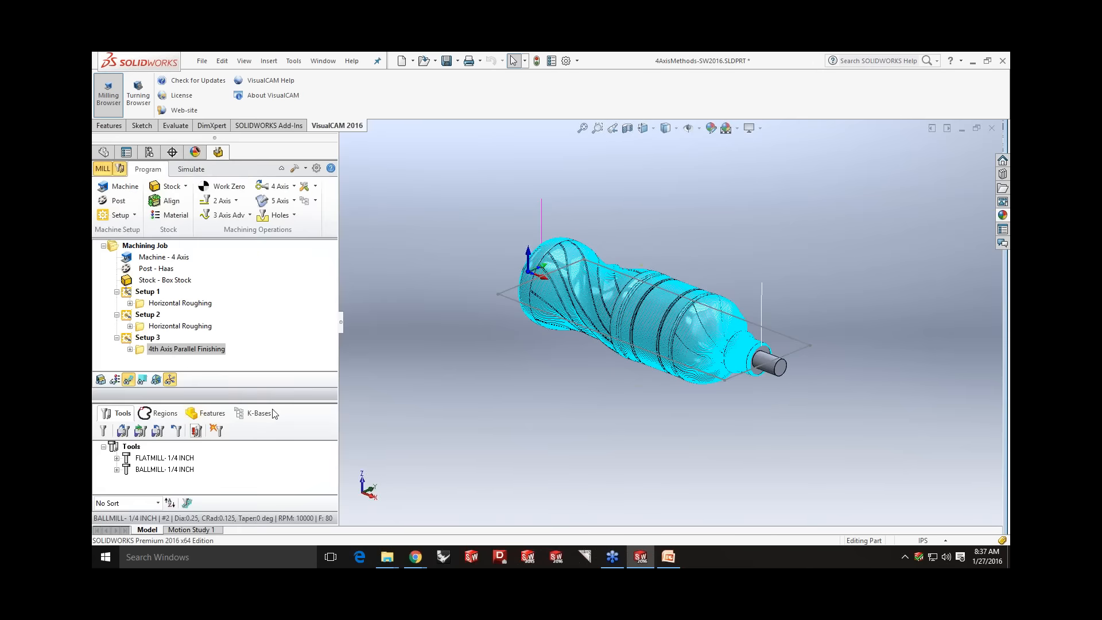
- Simulate Setup 3's 4th Axis Parallel Finishing on the remaining stock and pause the simulation partway through the toolpath
left_click(191, 168)
left_click(195, 200)
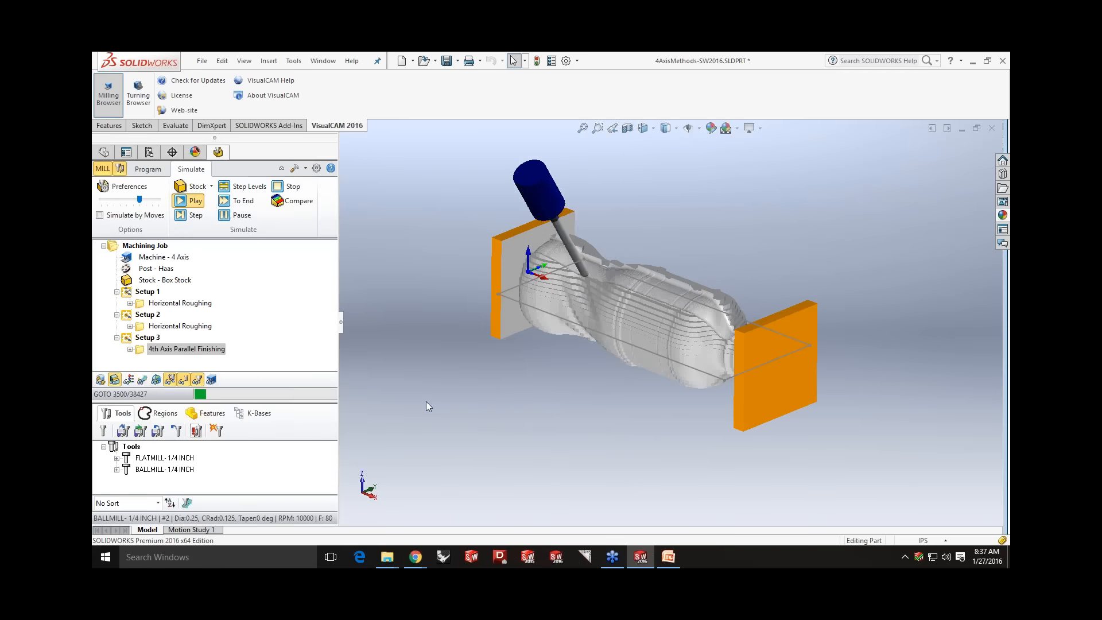
scroll(687, 287, "down", 2)
scroll(688, 299, "down", 1)
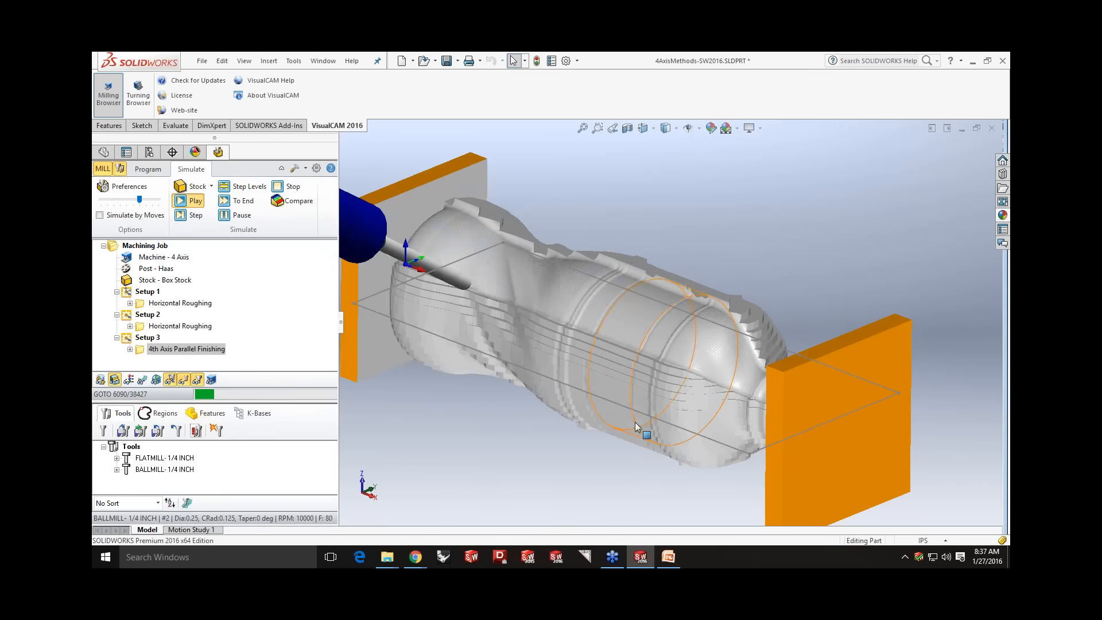
scroll(637, 423, "up", 3)
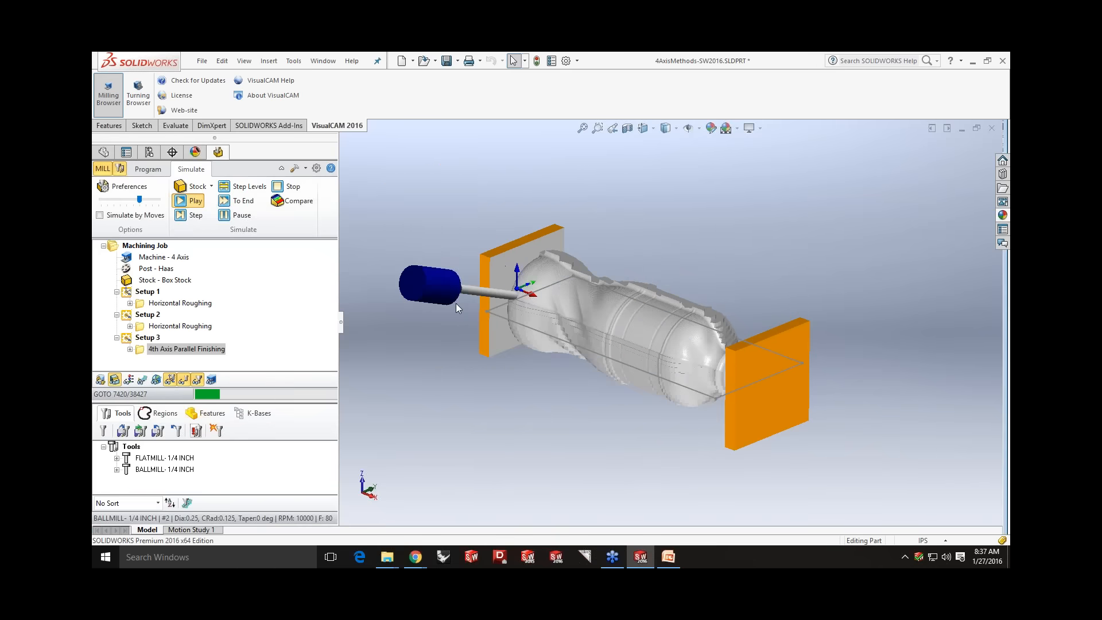
left_click(231, 217)
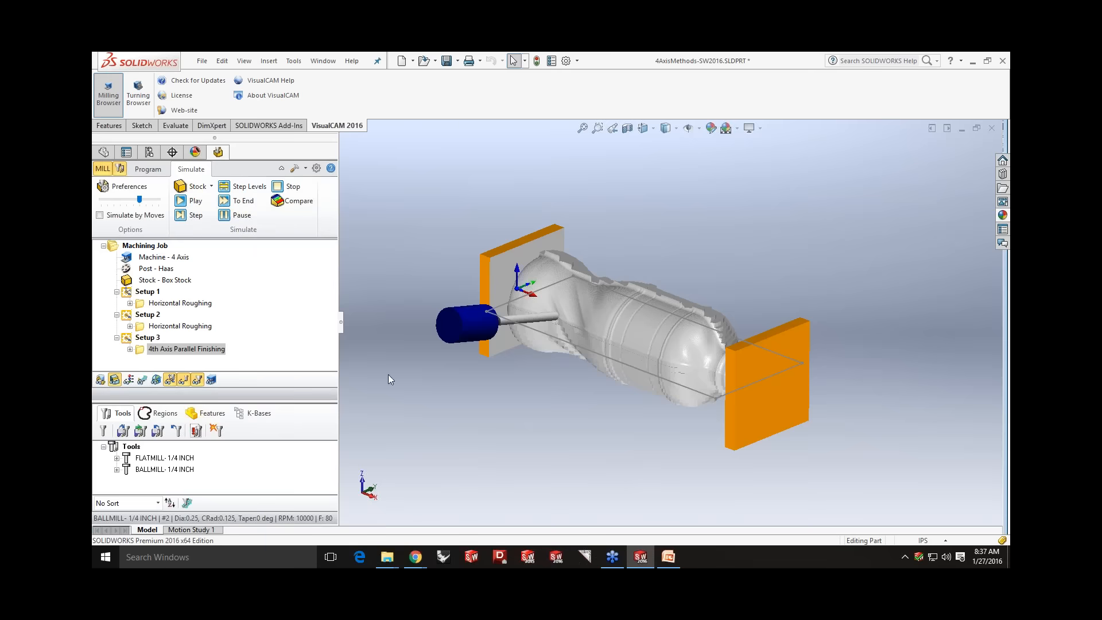
- Inspect the partly finished bottle stock up close and return to the machining program
scroll(608, 330, "down", 3)
mouse_move(766, 332)
middle_mouse_down()
mouse_move(735, 319)
mouse_move(759, 319)
middle_mouse_up()
scroll(705, 317, "up", 2)
scroll(705, 317, "up", 3)
left_click(146, 171)
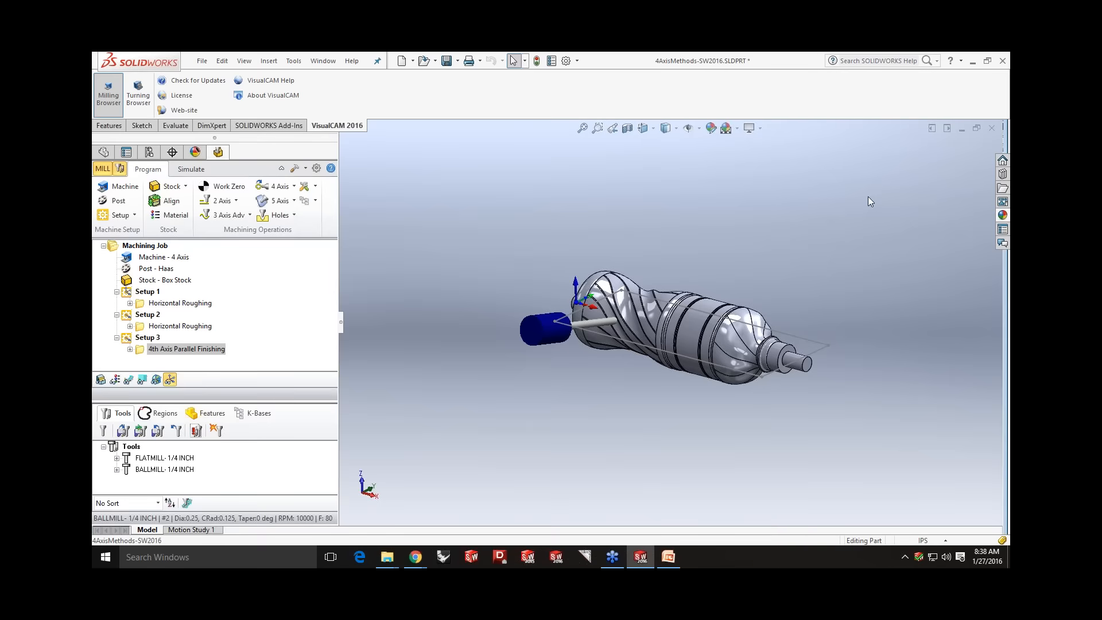
- Close the bottle part without saving and open 5AxisIndexedMethods.SLDPRT from the VisualCAM2016_forSW folder
left_click(991, 128)
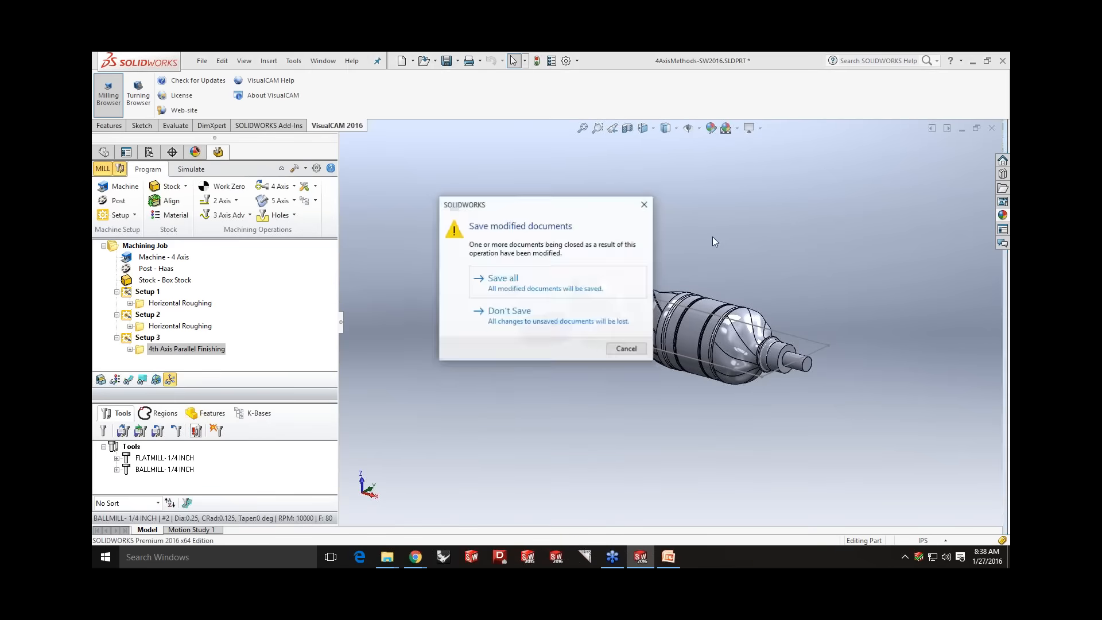
left_click(598, 324)
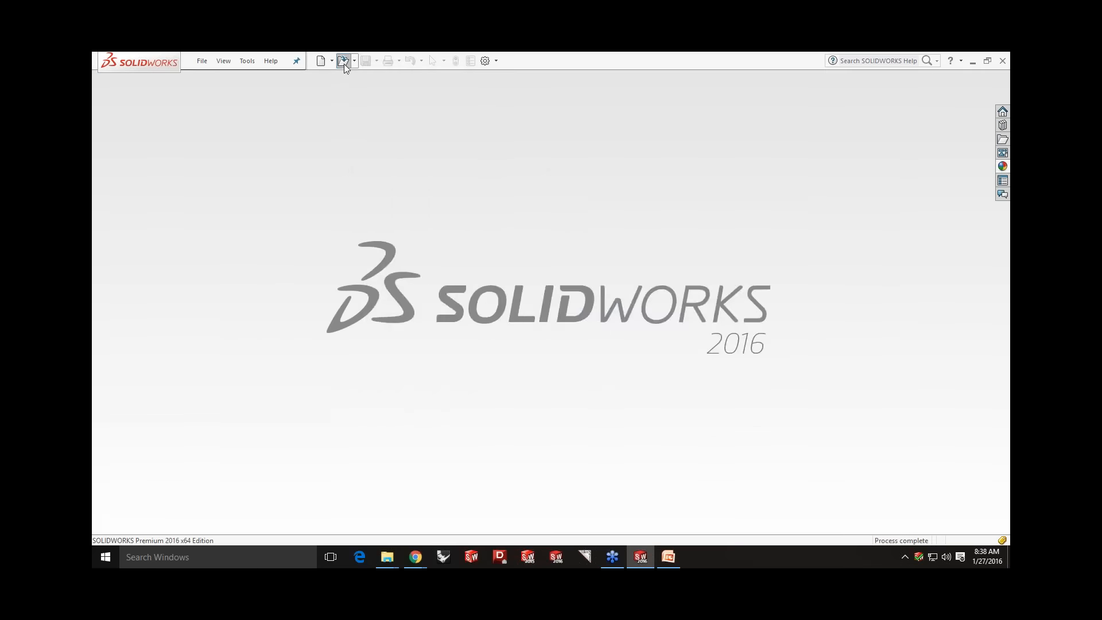
left_click(343, 61)
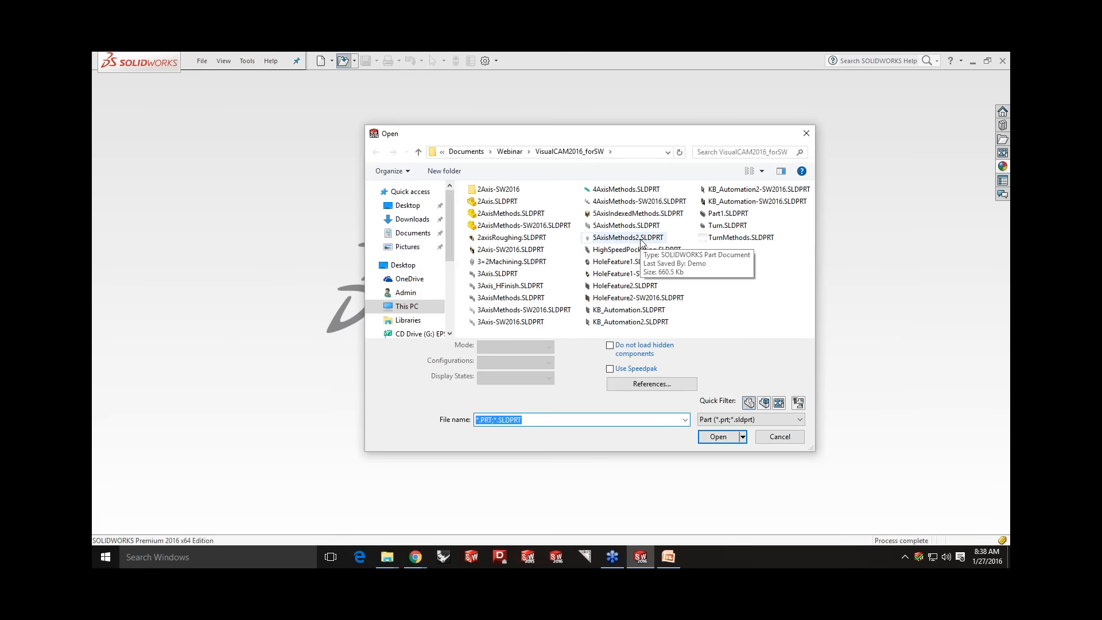
left_click(631, 214)
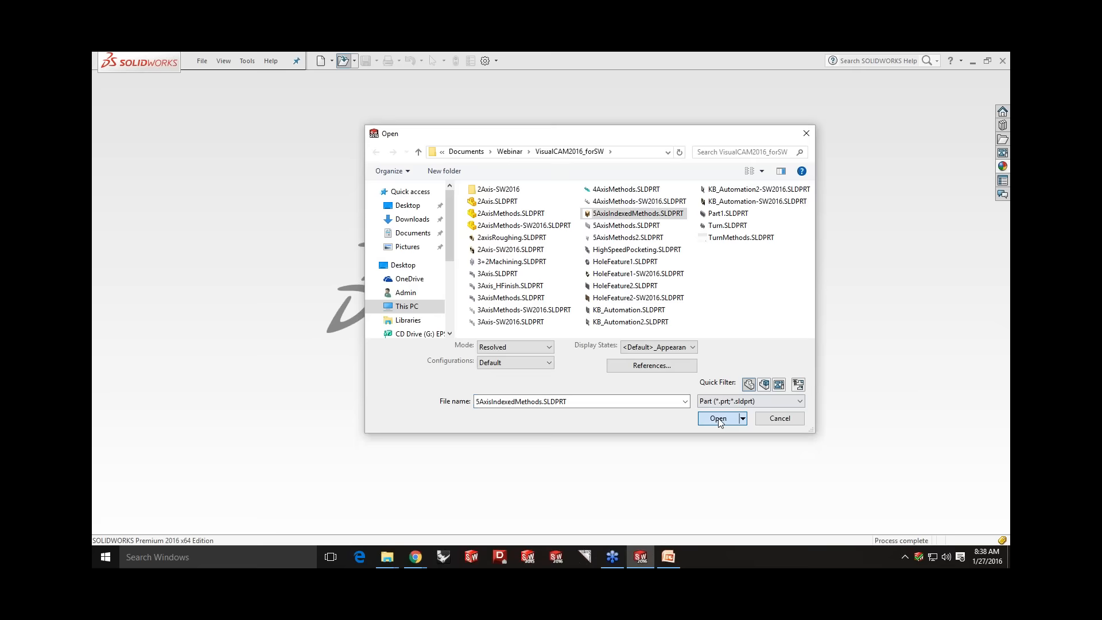
left_click(718, 419)
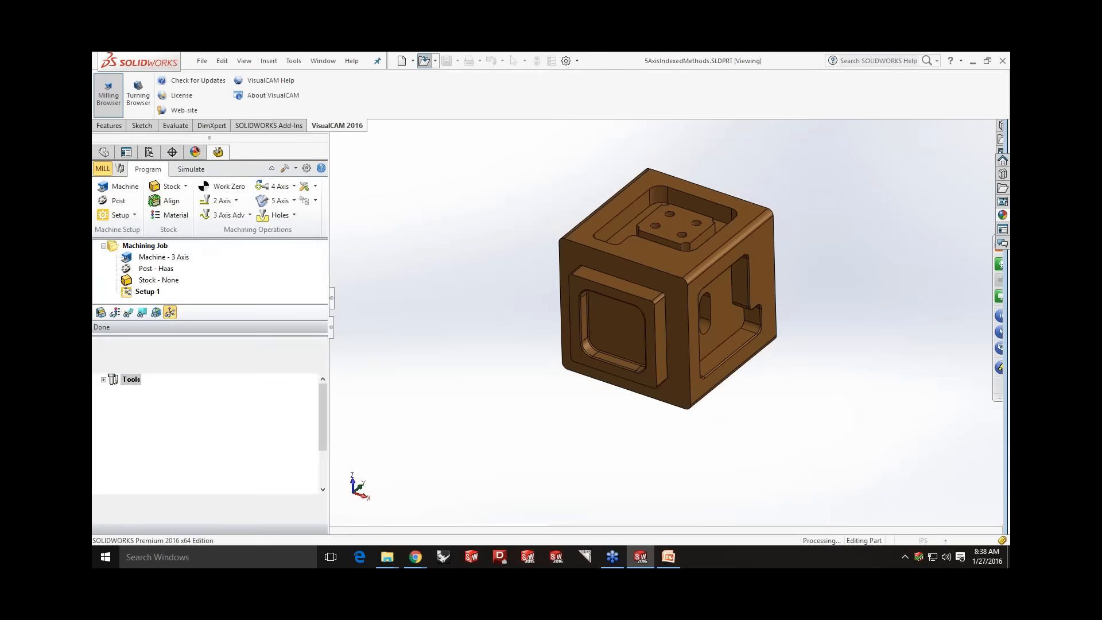
scroll(648, 299, "down", 3)
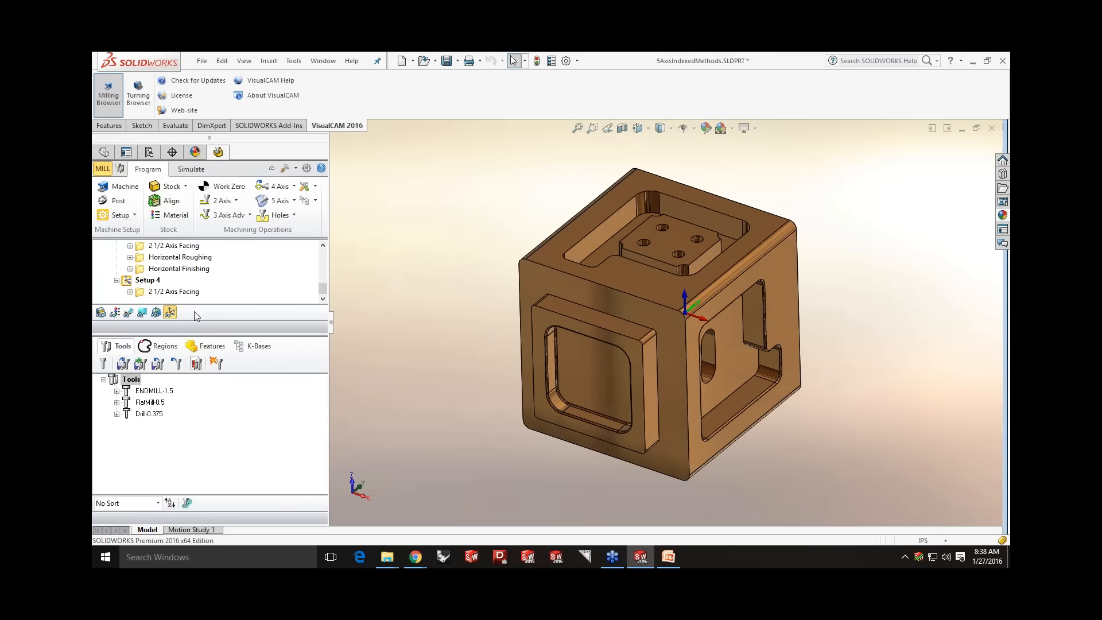
- Enlarge the machining job tree and set the 5-axis machine's configuration to Head-Head in the machine tool definition
left_click_drag(203, 331, 203, 423)
left_click_drag(319, 373, 318, 288)
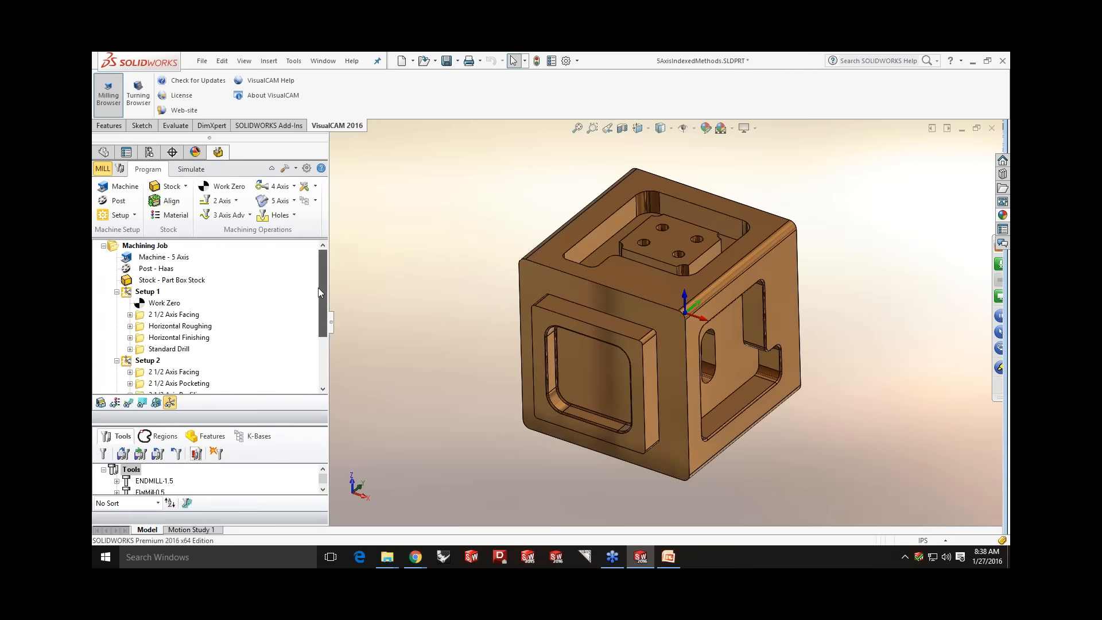
left_click(105, 187)
left_click(236, 193)
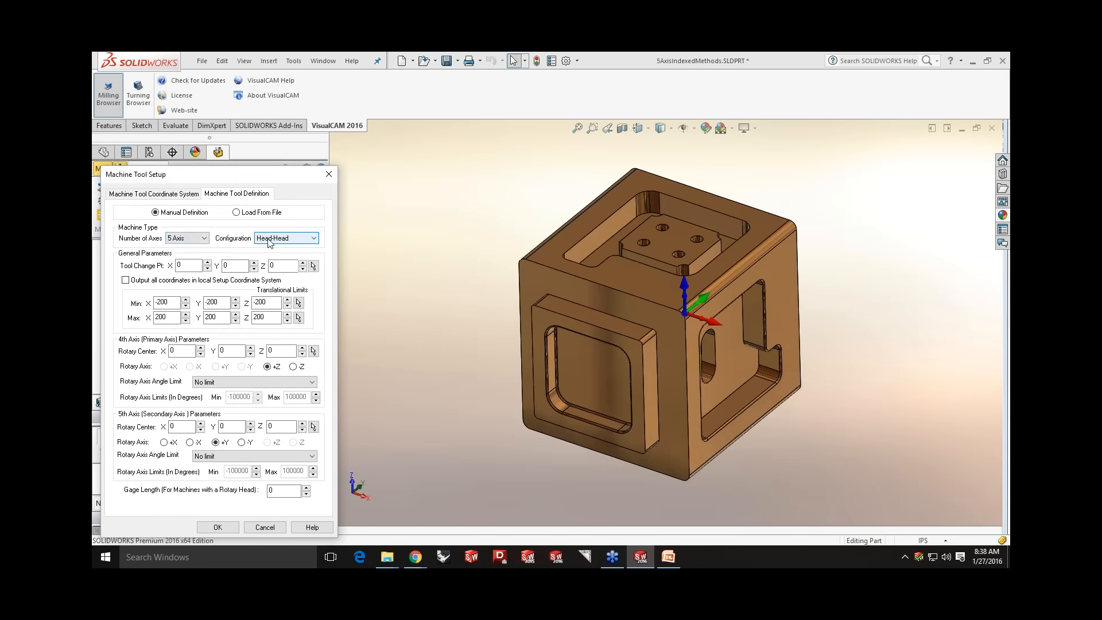
left_click(303, 239)
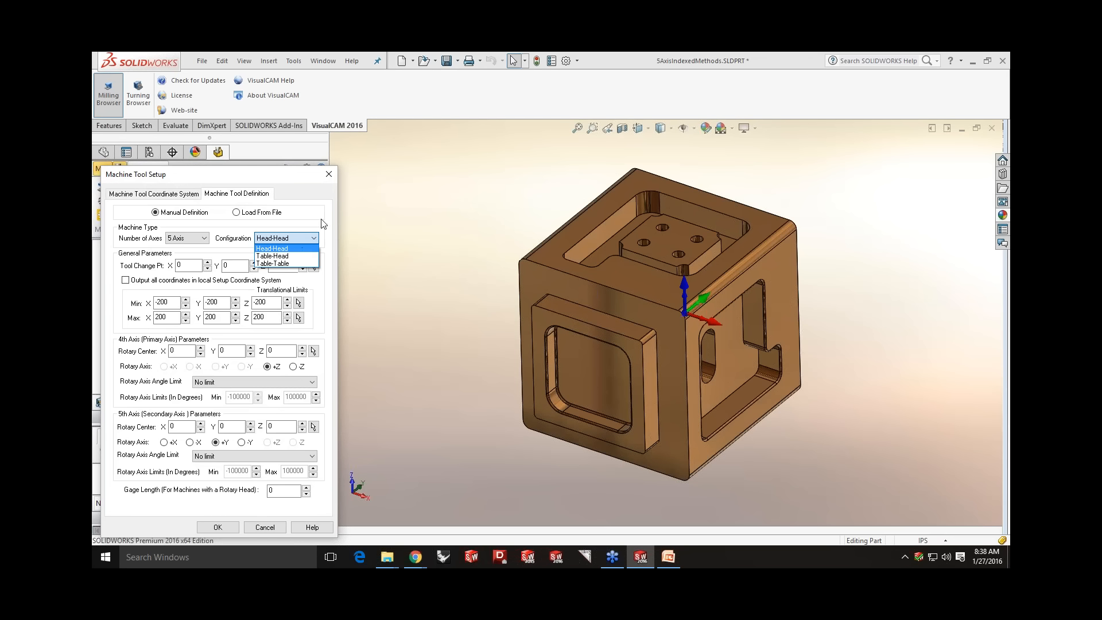
left_click(273, 248)
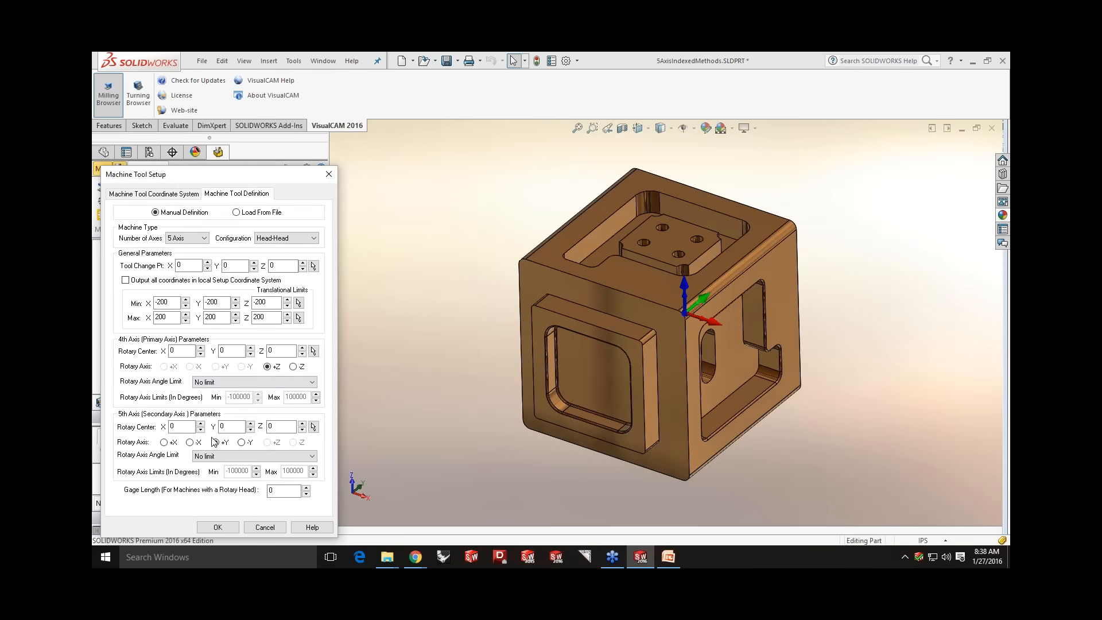
left_click(222, 526)
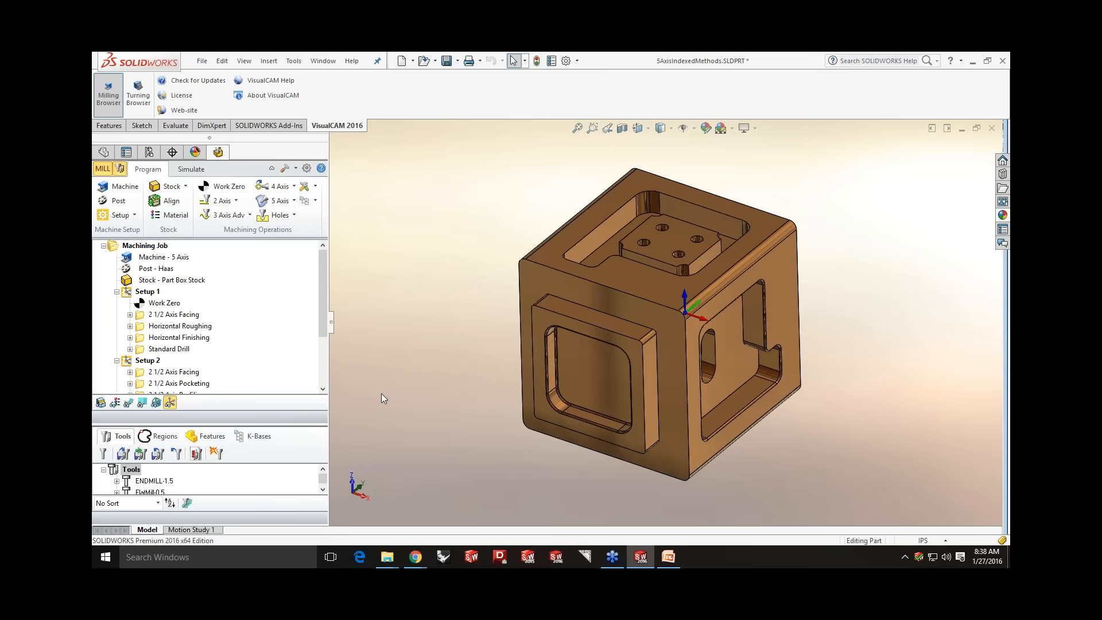
- Review the orientation definition of Setup 1 without changing it
left_click(117, 214)
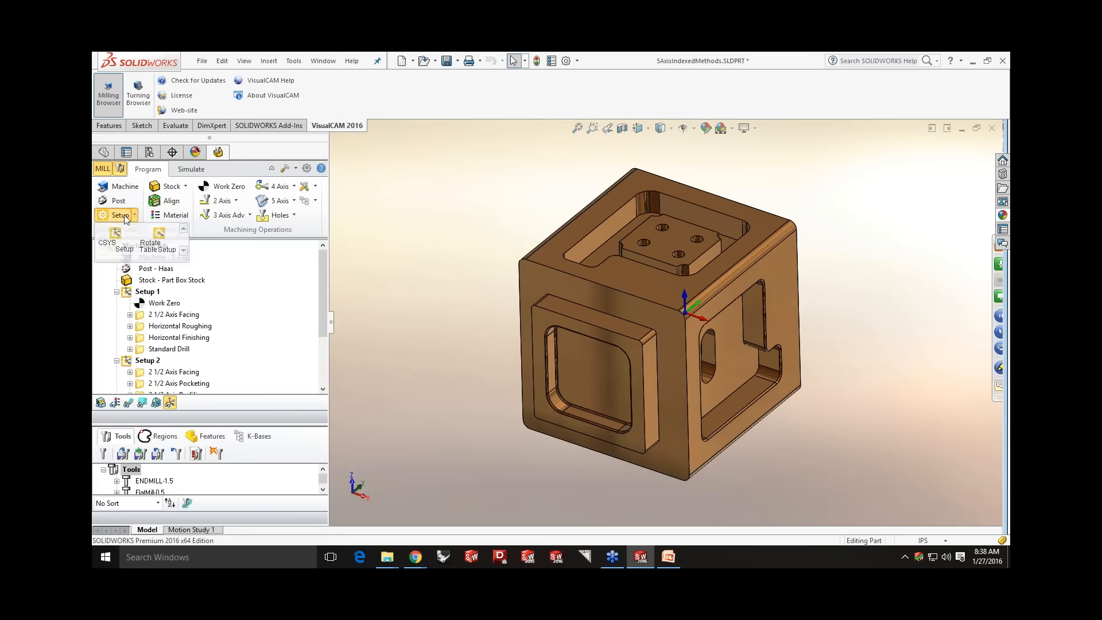
left_click(116, 249)
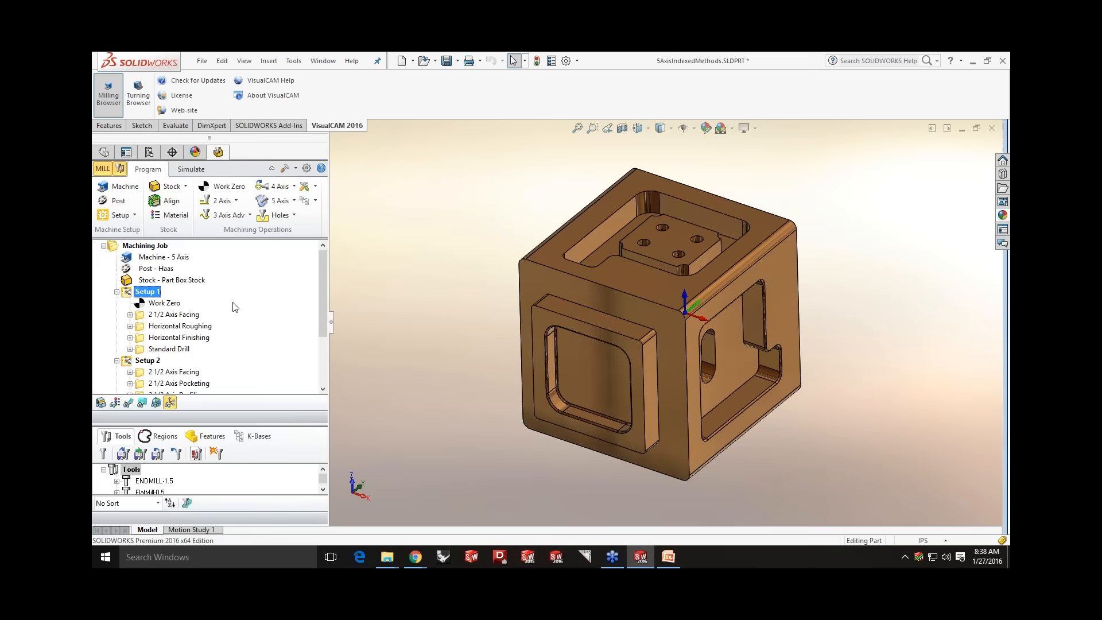
double_click(132, 293)
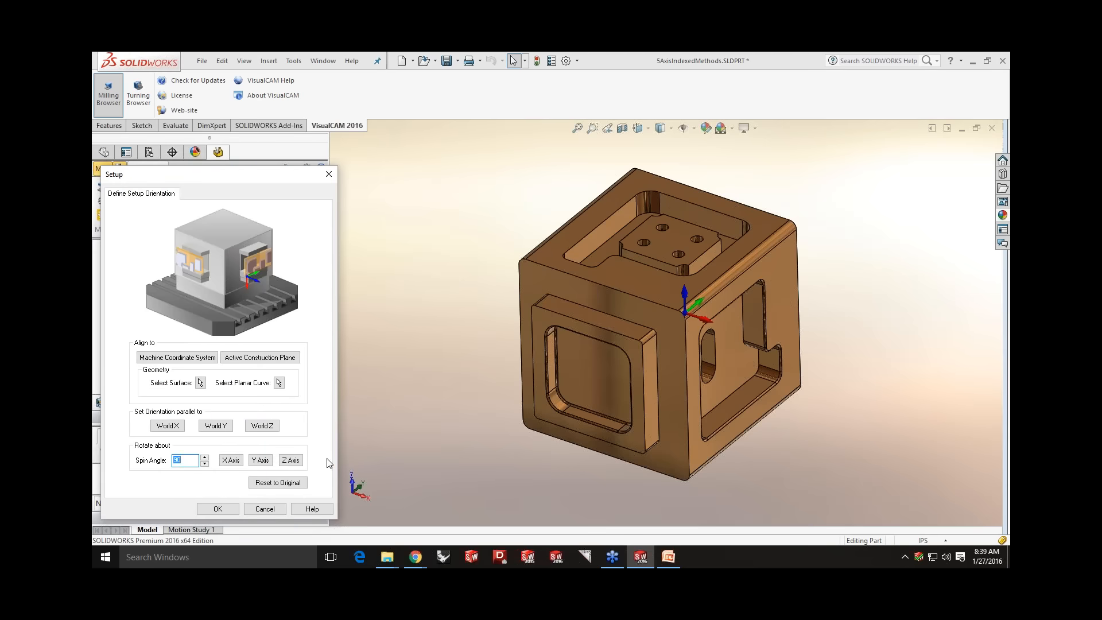
left_click(263, 509)
- Display the toolpaths of the Horizontal Roughing and Standard Drill operations in Setup 1
left_click(175, 315)
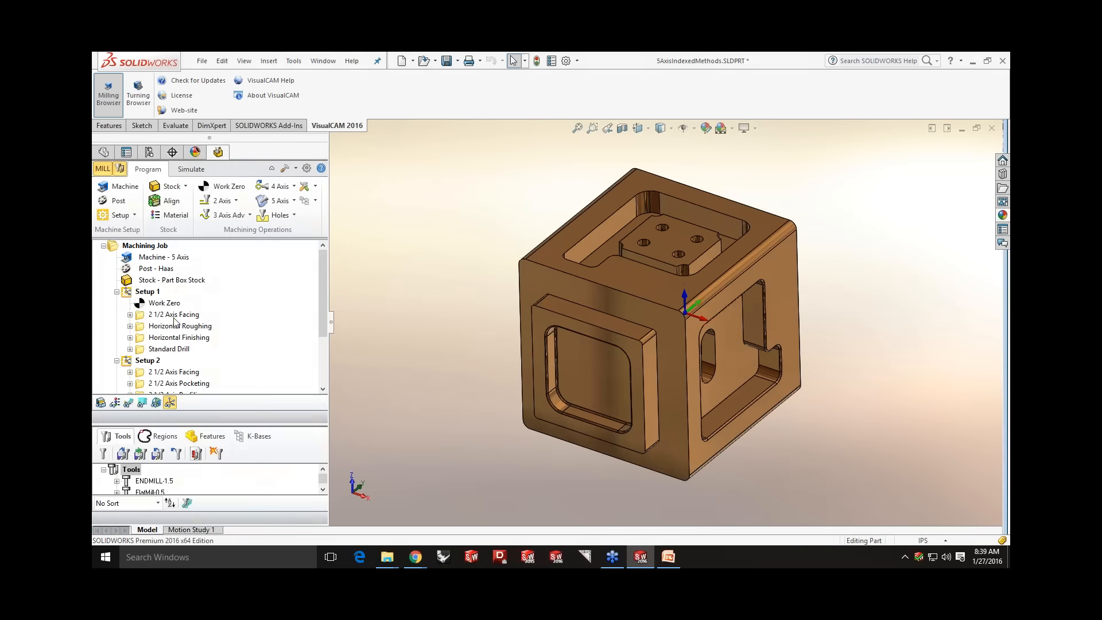
left_click(178, 326)
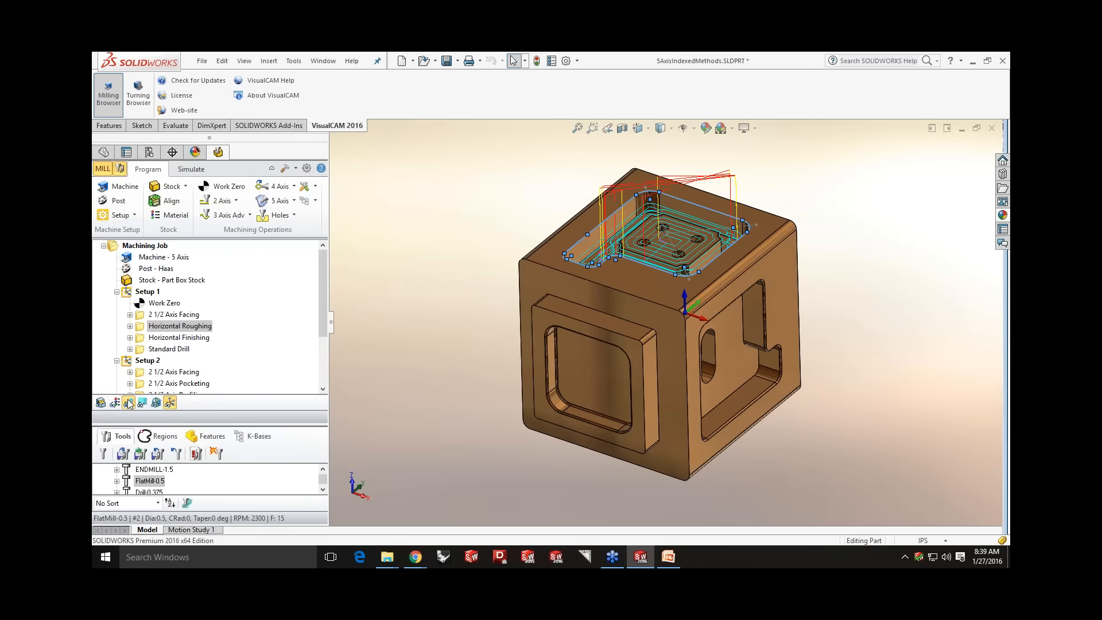
left_click(167, 349)
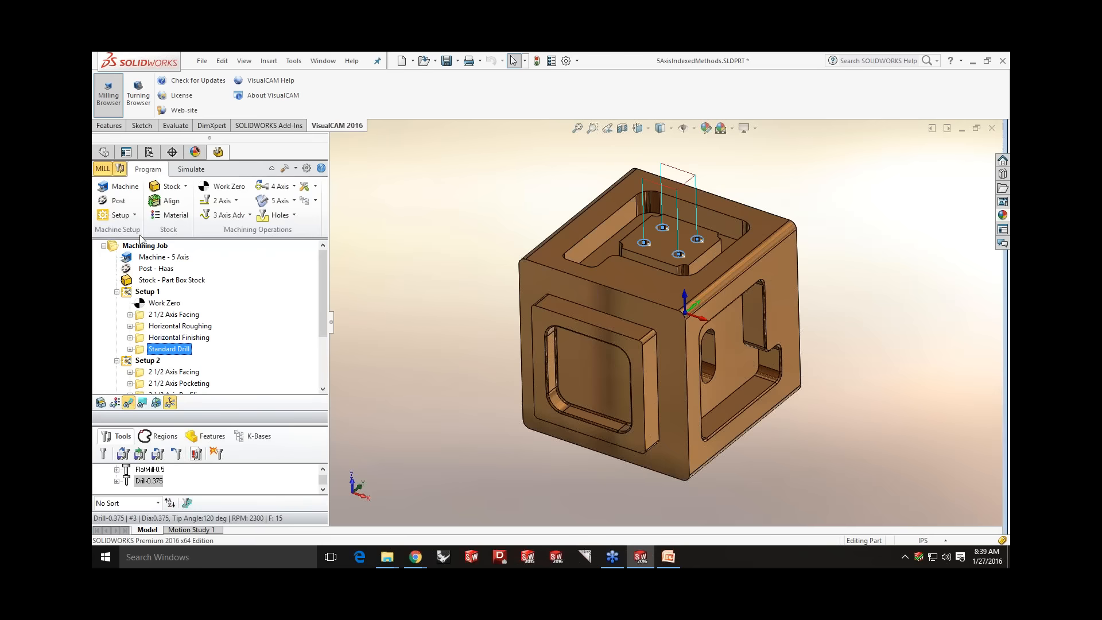
- Review the orientation definition of Setup 2 and leave it without changes
left_click(134, 215)
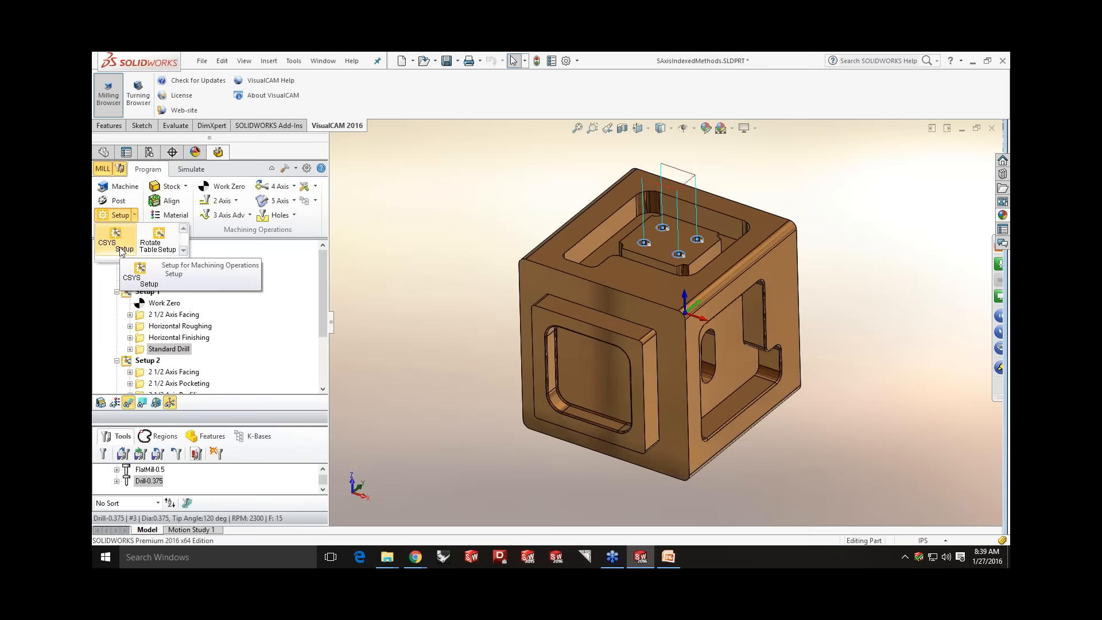
left_click(120, 248)
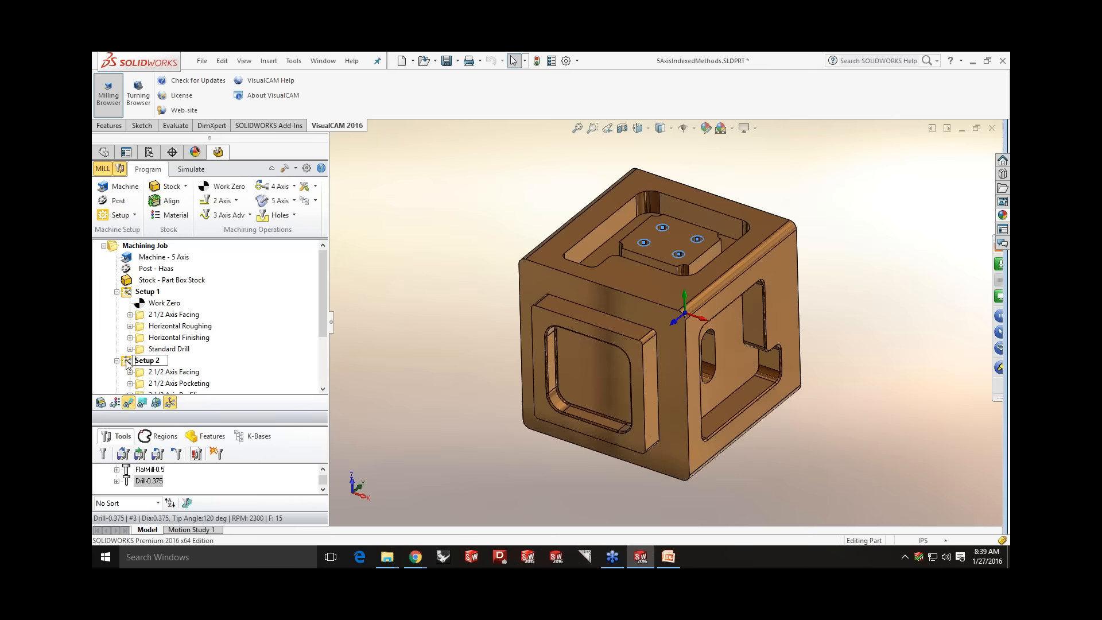
double_click(126, 361)
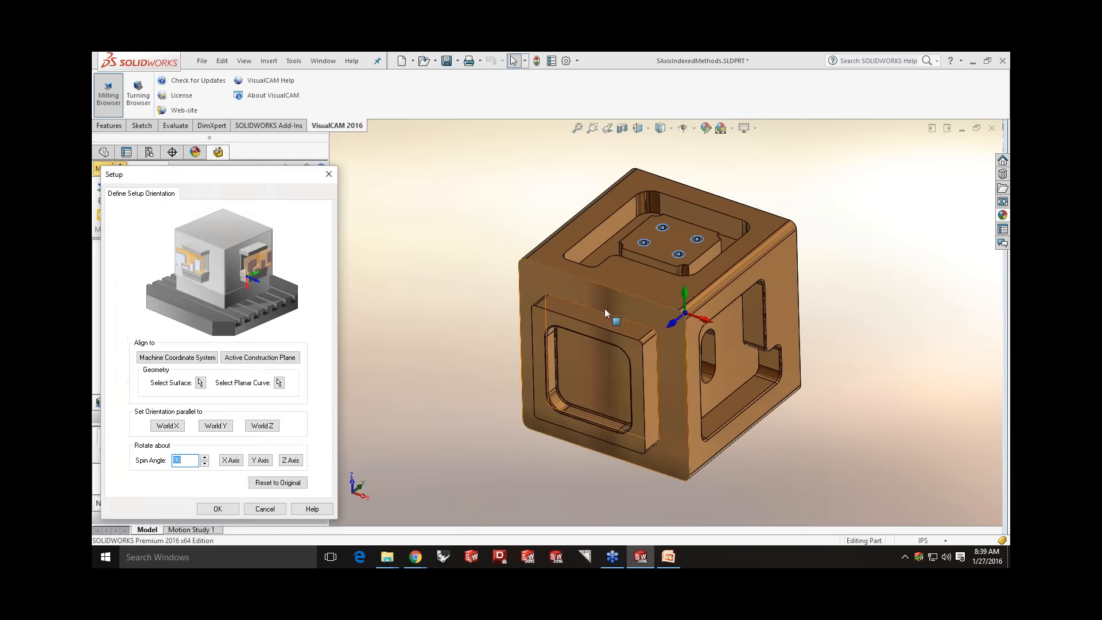
left_click(259, 509)
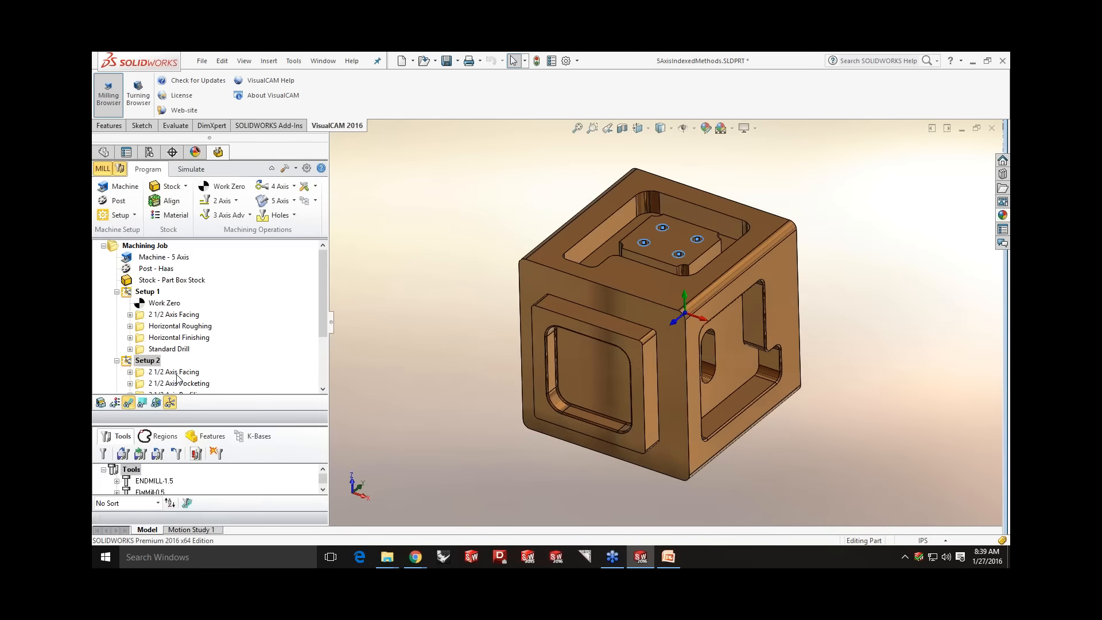
- Inspect the toolpaths of the 2 1/2 Axis Facing, Pocketing and Profiling operations in Setup 2
left_click(176, 372)
scroll(176, 374, "down", 1)
left_click(178, 349)
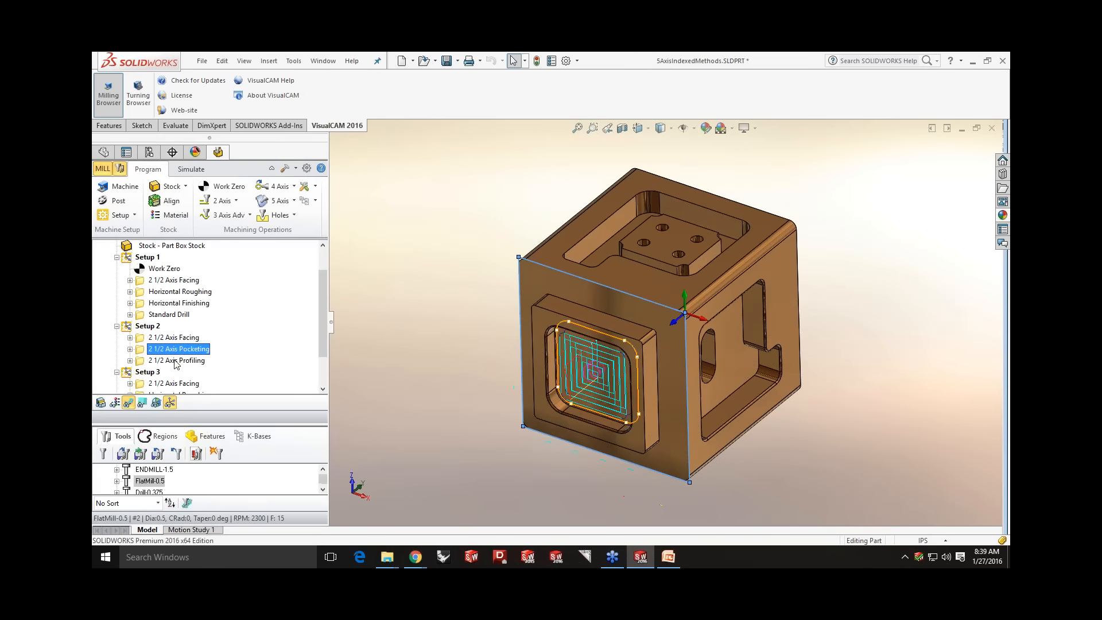
left_click(175, 361)
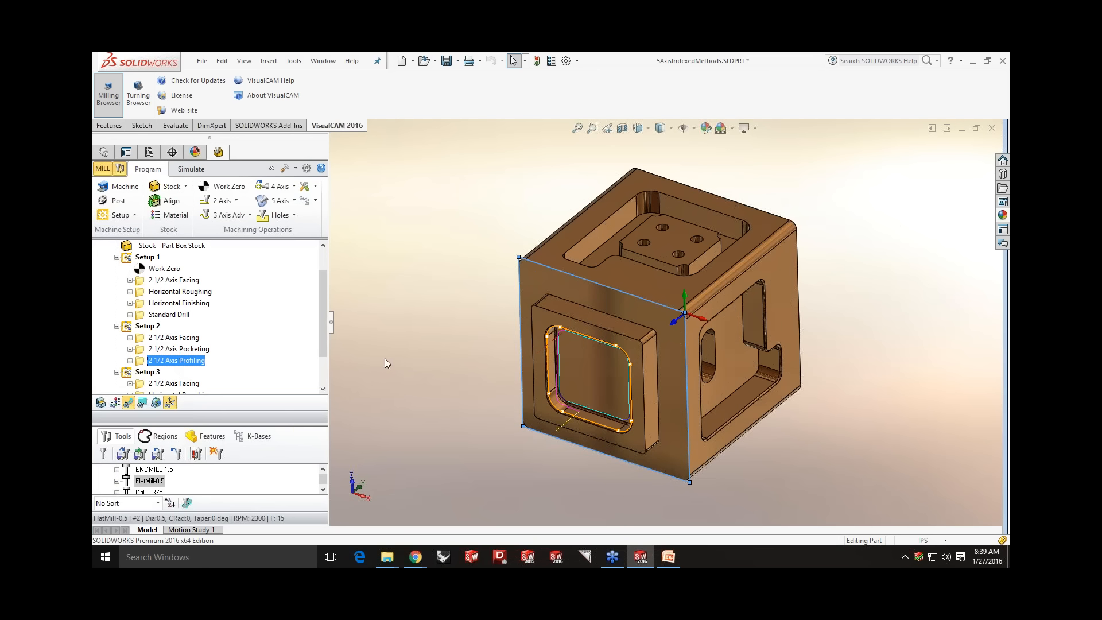
- Inspect the Horizontal Roughing and Horizontal Finishing toolpaths in Setup 3 and the 2 1/2 Axis Facing toolpath in Setup 4
left_click(148, 372)
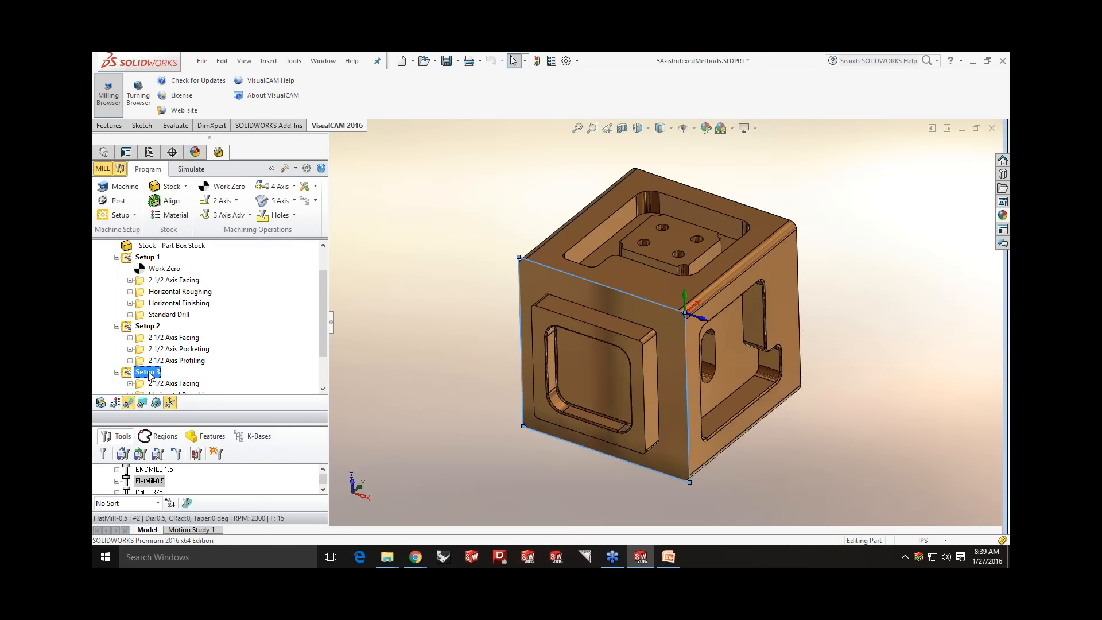
scroll(149, 374, "down", 1)
left_click(160, 362)
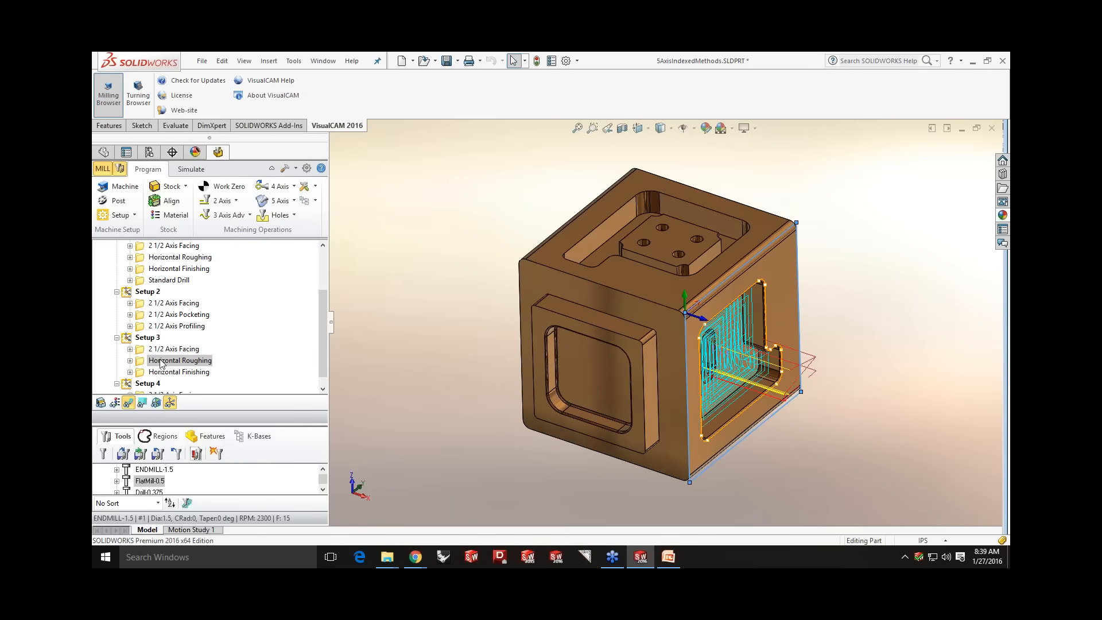
left_click(161, 371)
scroll(160, 378, "down", 1)
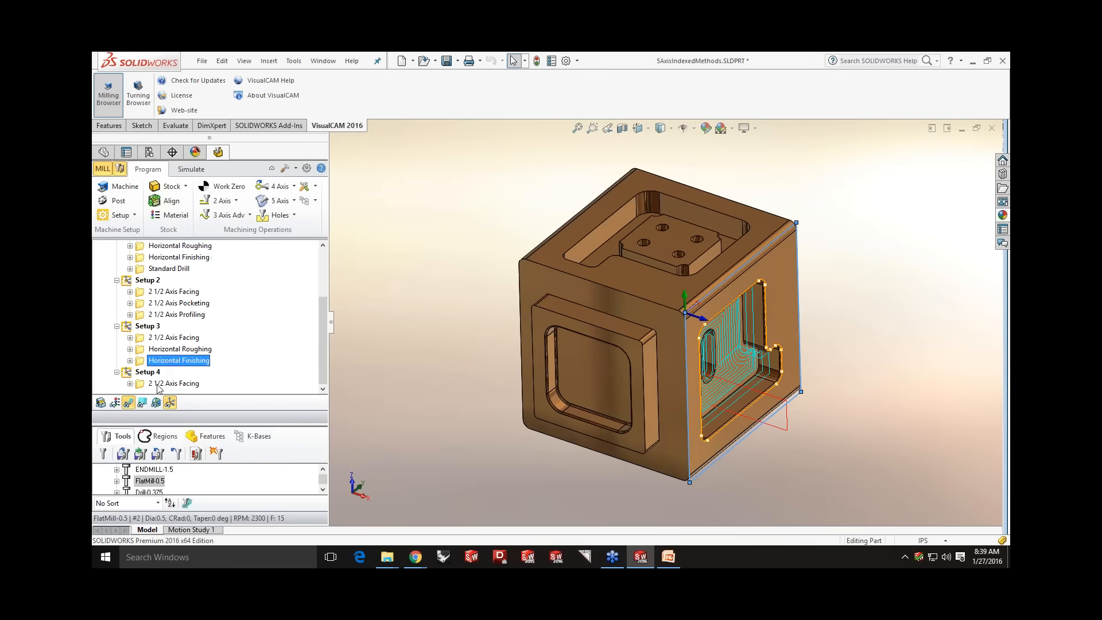
left_click(158, 385)
scroll(162, 382, "up", 3)
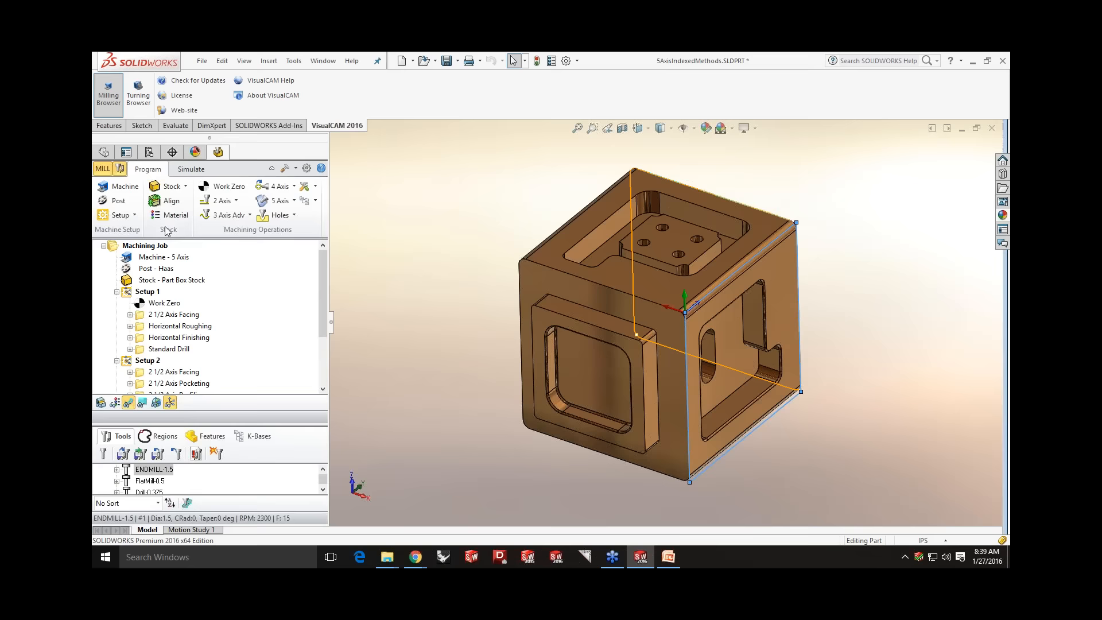
- Simulate all operations of the machining job on the part's box stock
left_click(182, 170)
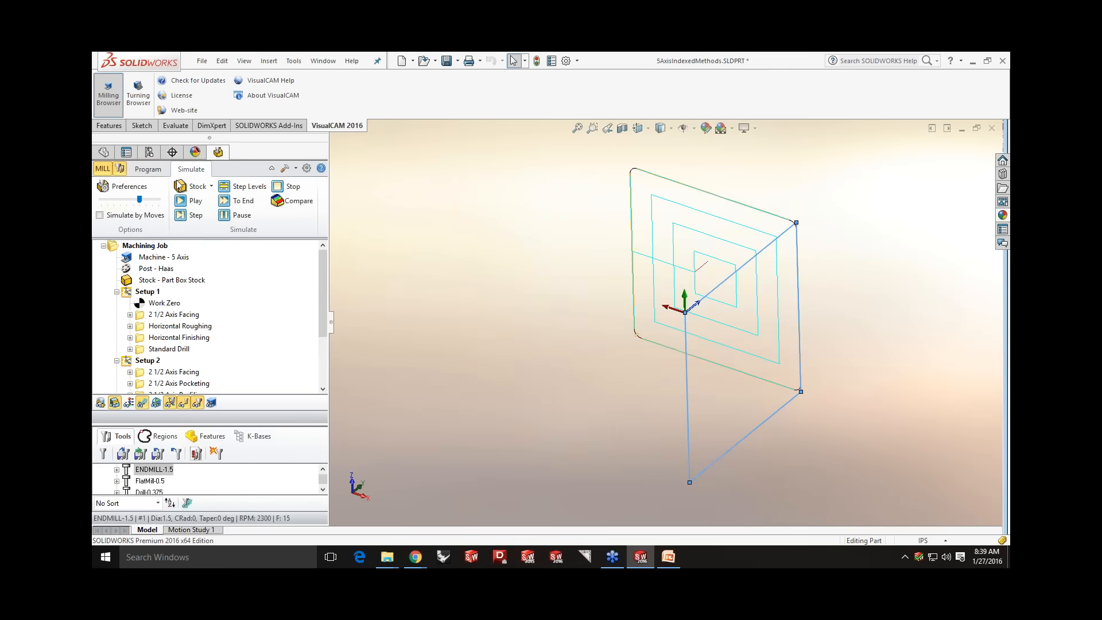
left_click(142, 247)
right_click(142, 247)
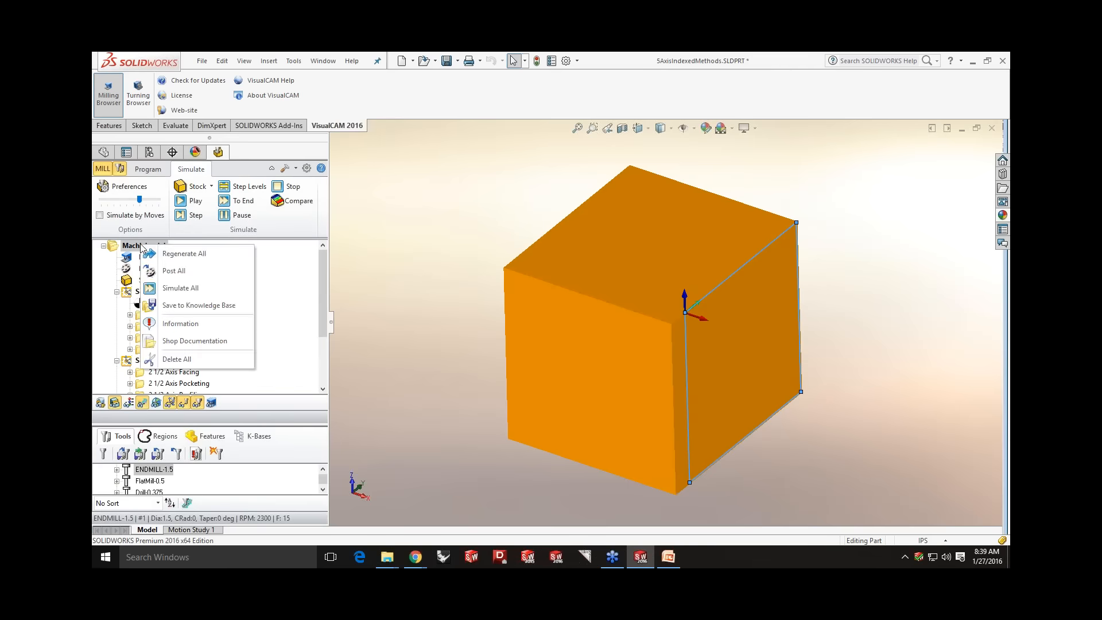
left_click(158, 289)
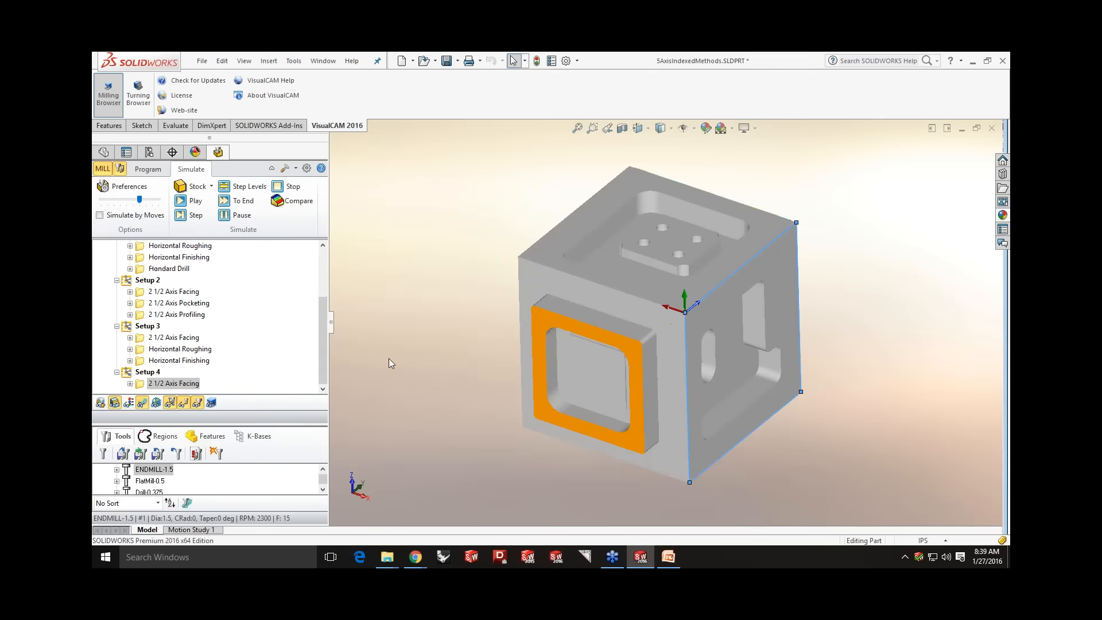
- Return to the programming view and review the setup orientations in the machining job, ending on Setup 1
left_click_drag(321, 356, 322, 278)
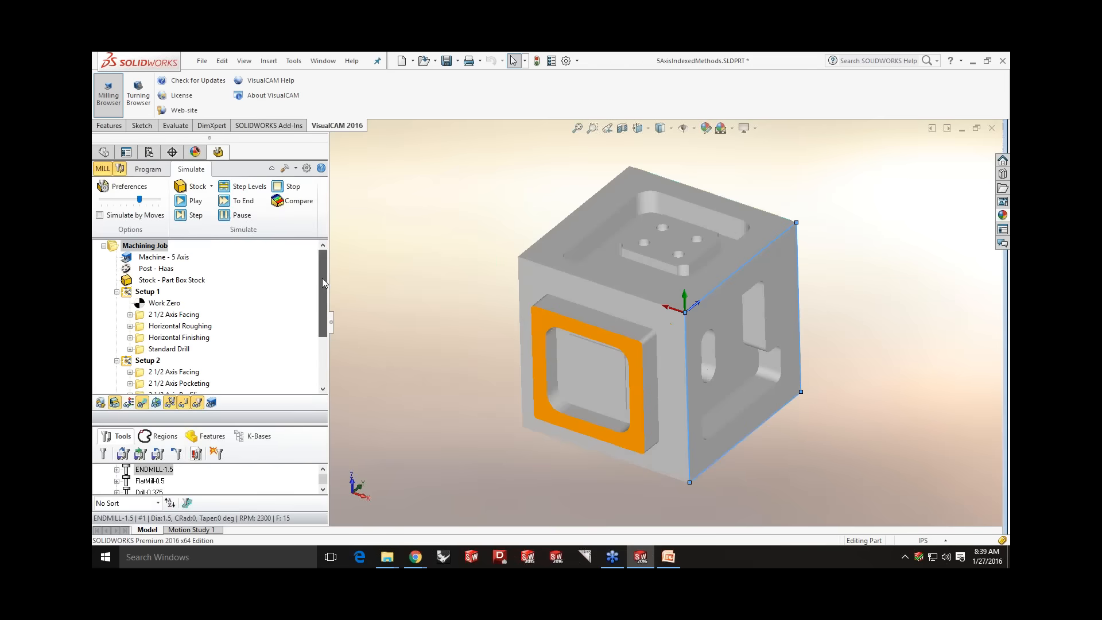
right_click(156, 247)
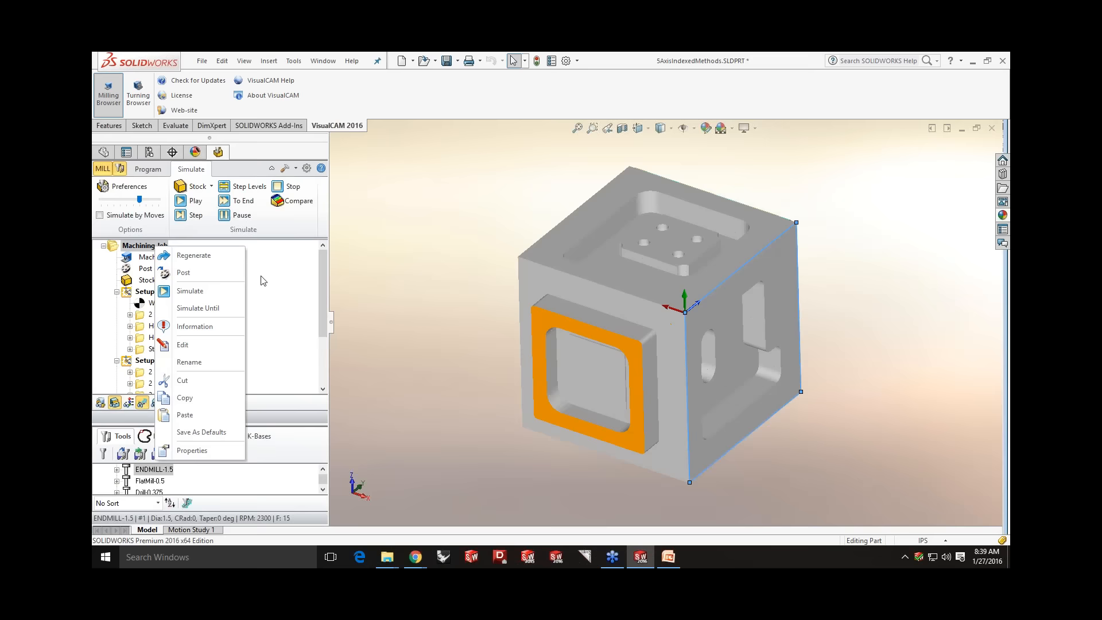
left_click(153, 169)
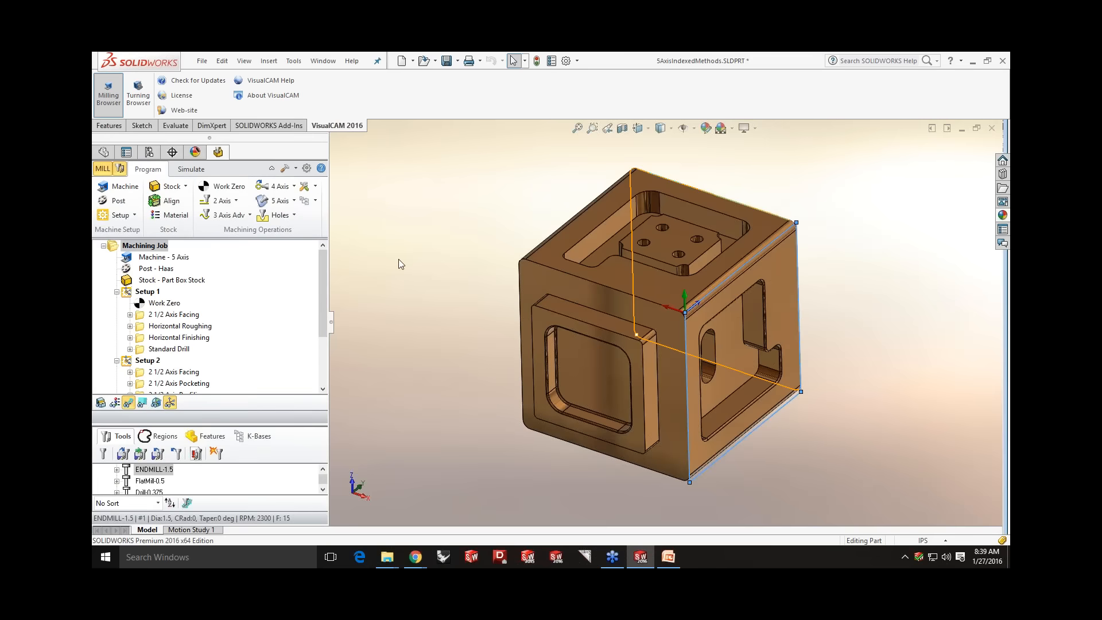
left_click(145, 292)
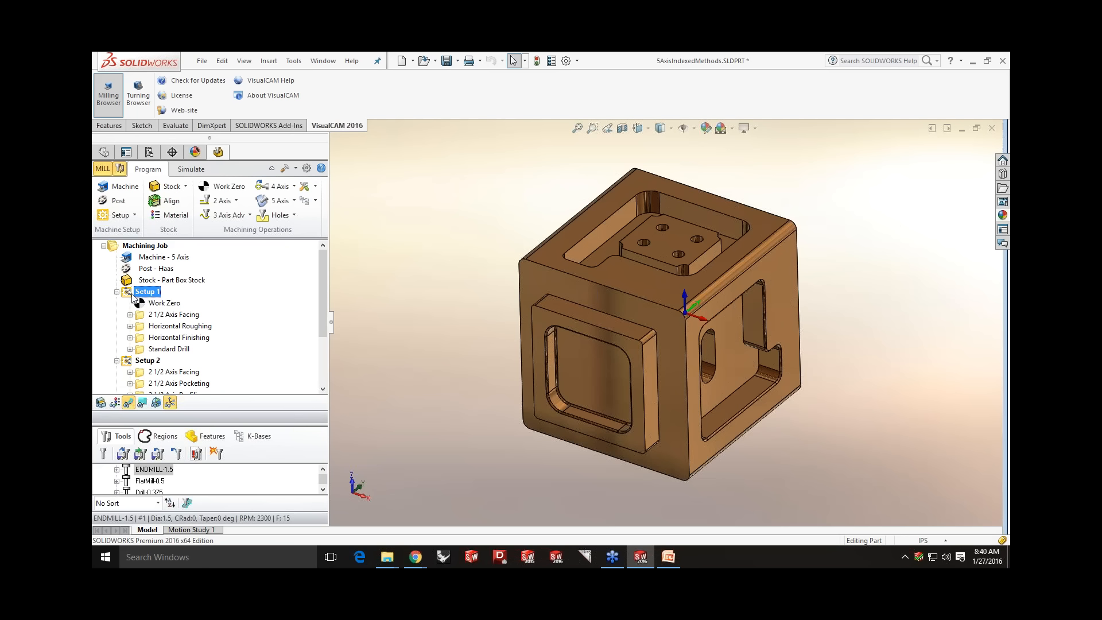
left_click(148, 363)
scroll(231, 349, "down", 2)
scroll(232, 348, "up", 2)
left_click(152, 293)
- Close the indexed part and open 5AxisMethods.SLDPRT from the VisualCAM2016_forSW folder
left_click(1002, 130)
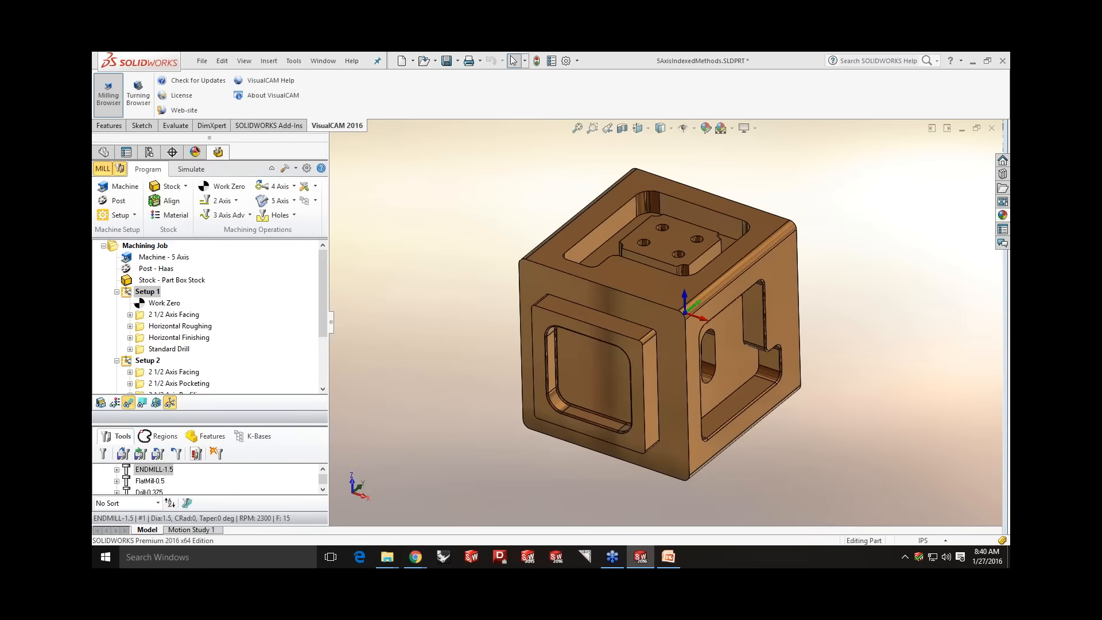
left_click(495, 313)
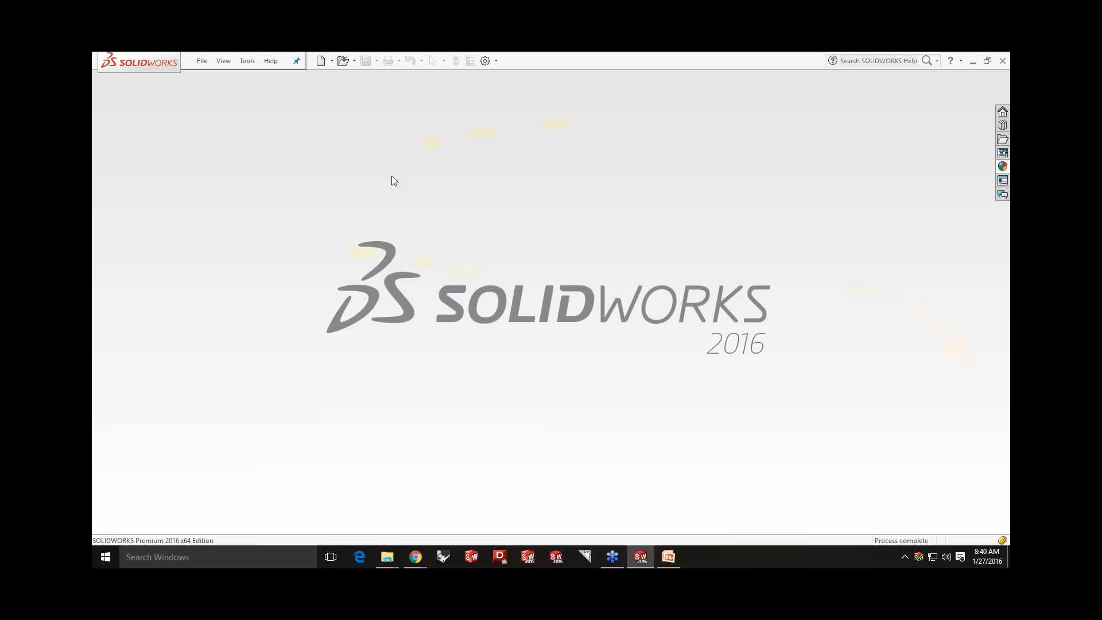
left_click(342, 61)
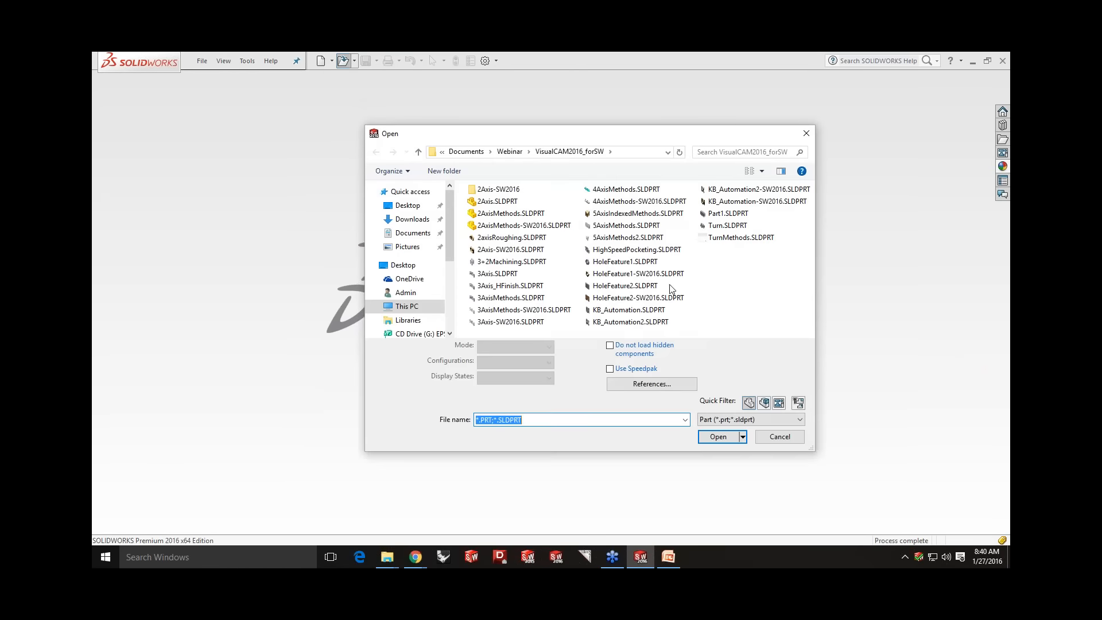
left_click(626, 226)
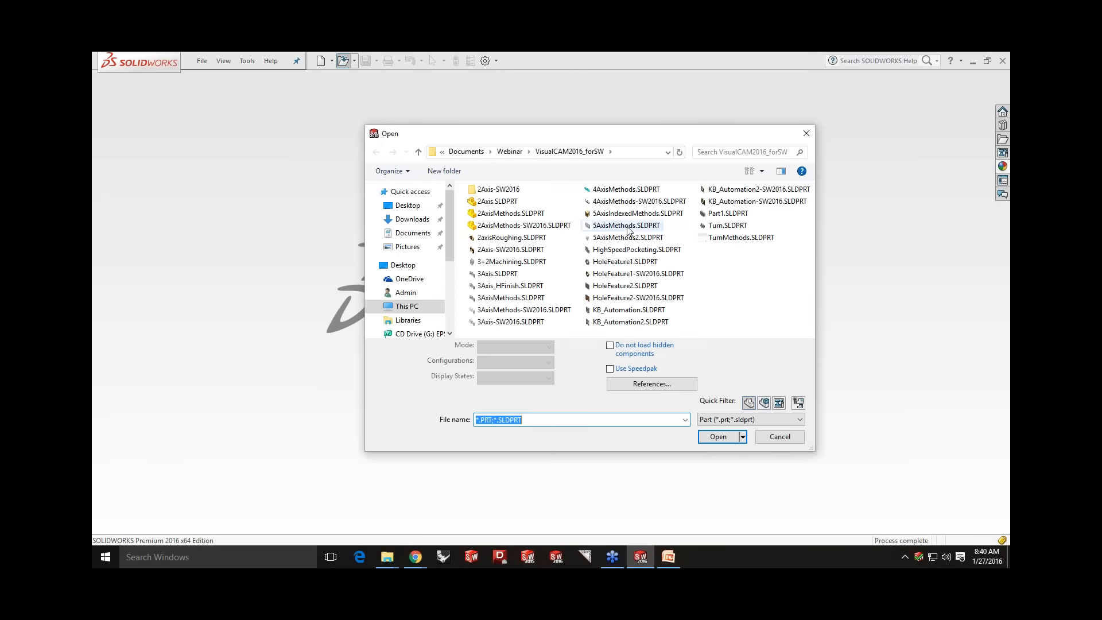
left_click(720, 417)
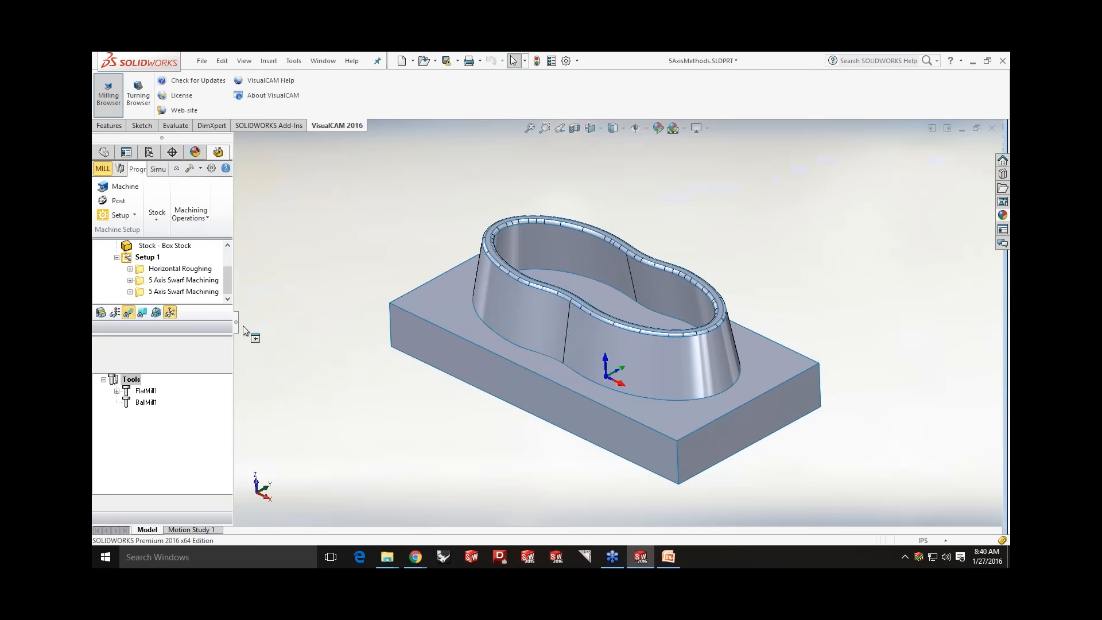
- Widen the machining browser, simulate the Horizontal Roughing operation through to its end, and hide its toolpath
left_click_drag(235, 326, 342, 339)
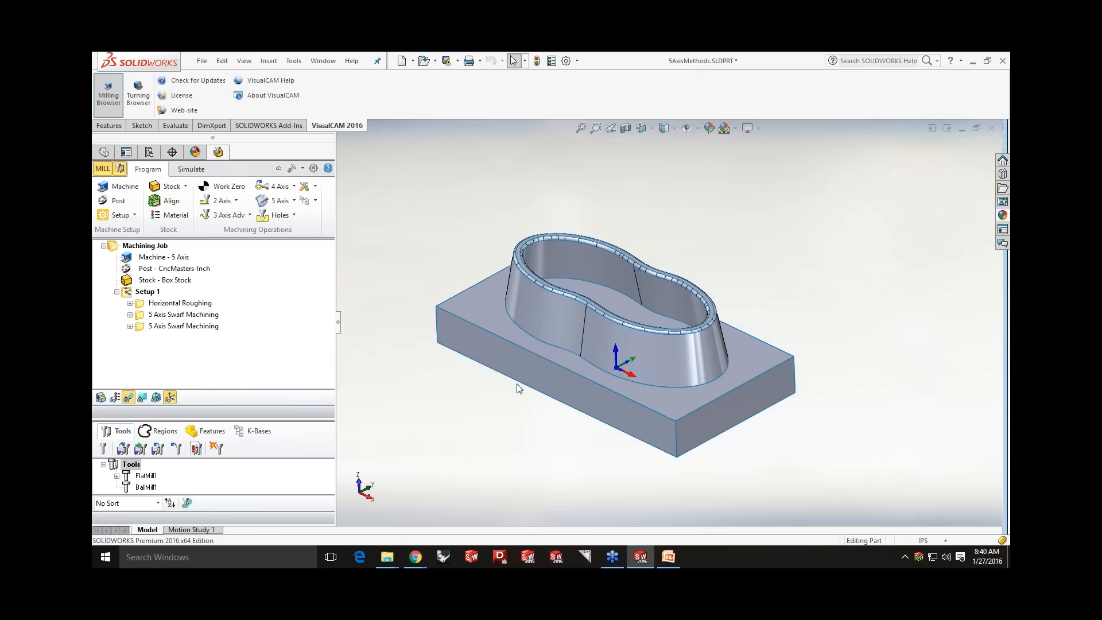
left_click(188, 170)
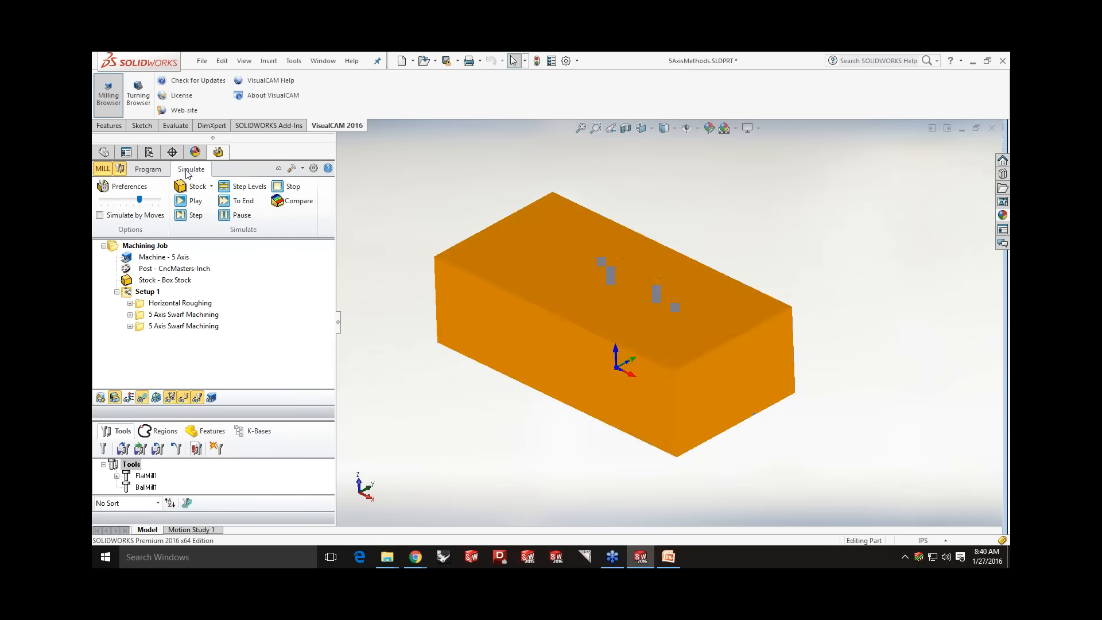
left_click(183, 303)
left_click(226, 201)
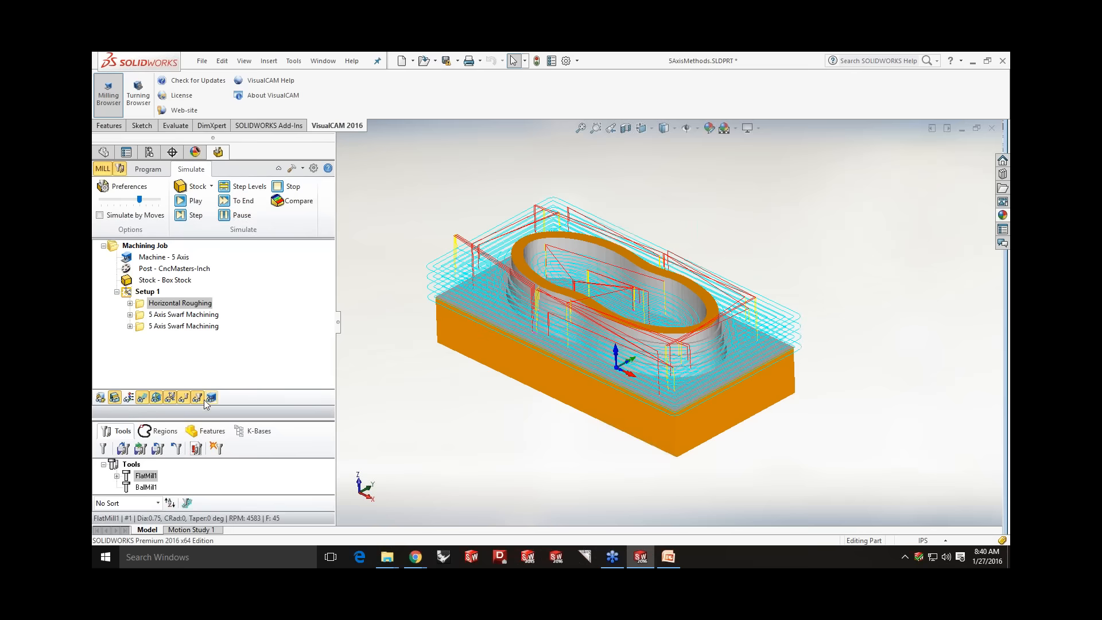
left_click(168, 400)
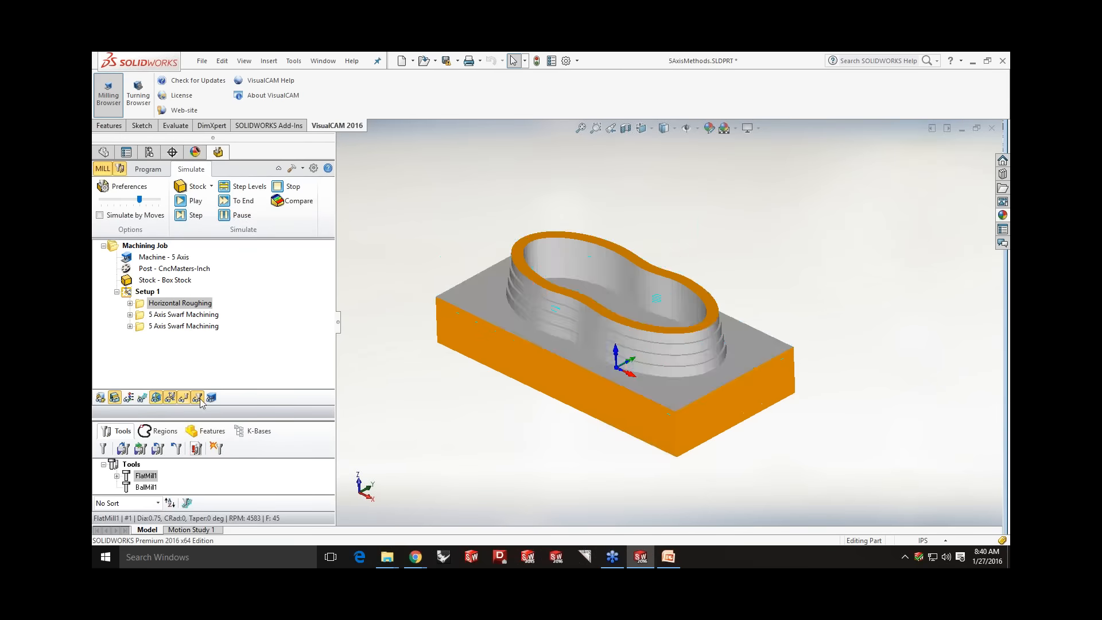
- Return to the programming view, review the 5-axis operation types, and show the toolpath of the first 5 Axis Swarf Machining operation
left_click(154, 170)
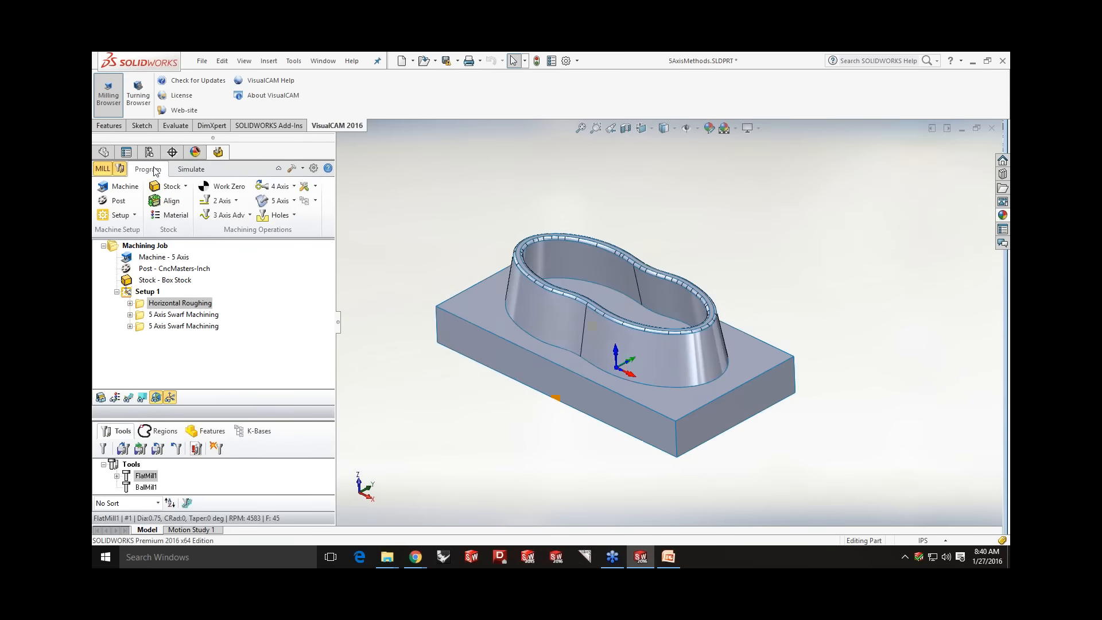
left_click(294, 201)
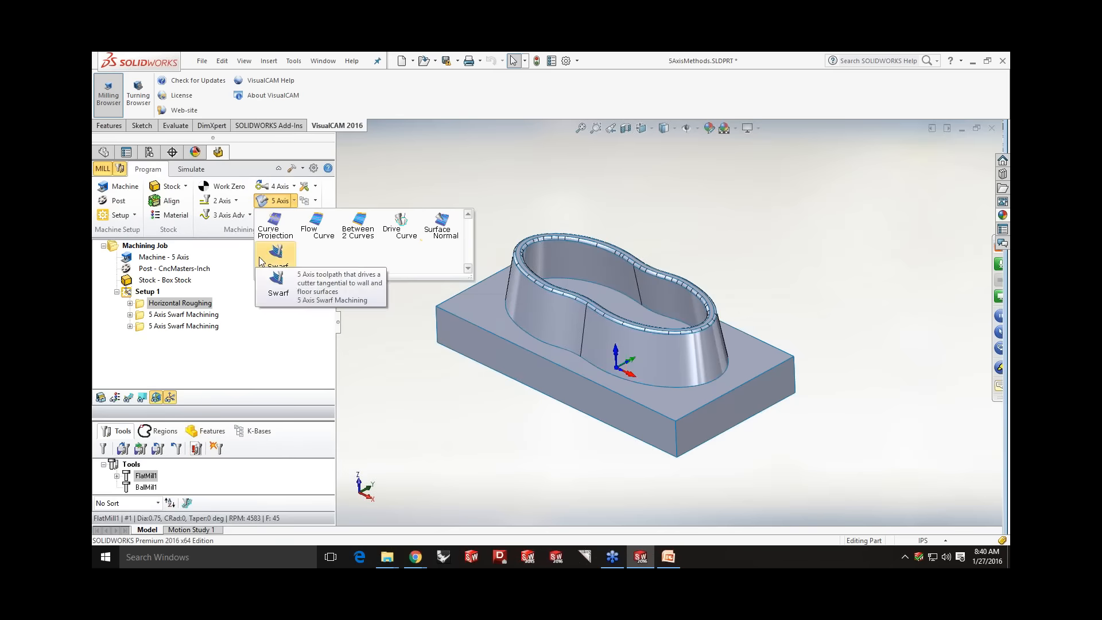
left_click(180, 314)
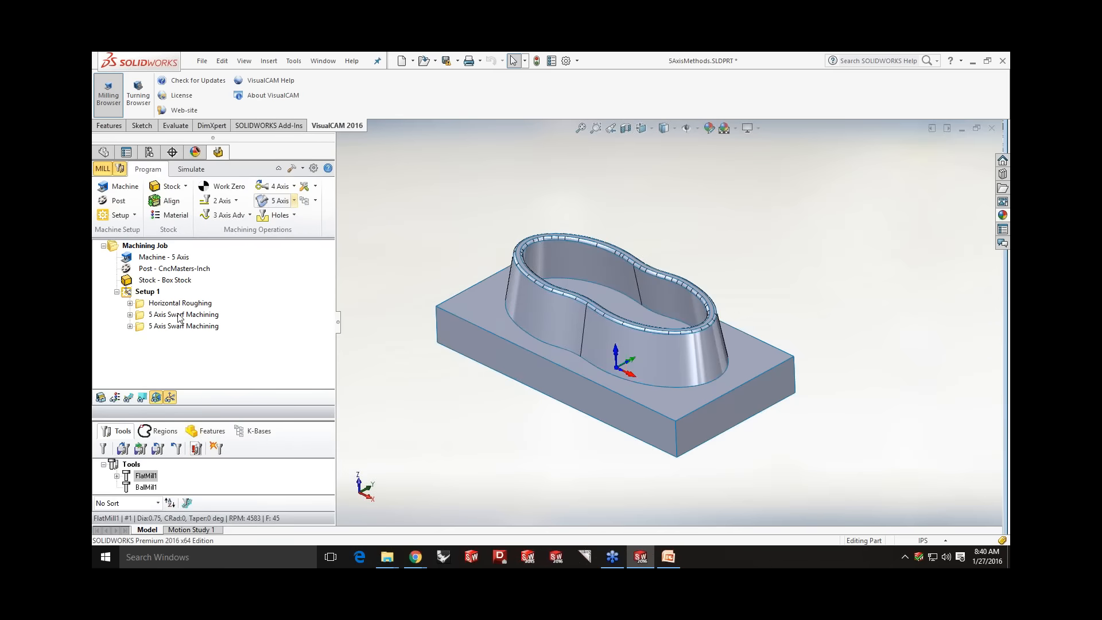
left_click(128, 397)
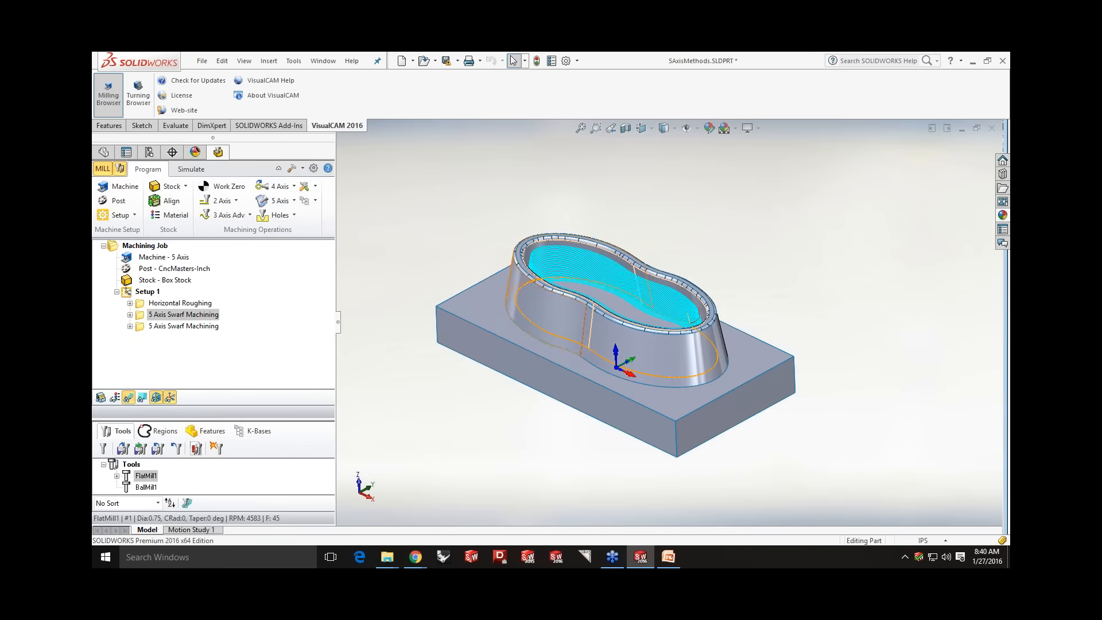
- Simulate the first 5 Axis Swarf Machining operation on the roughed stock, viewing the tilted tool from another angle and running to the end
left_click(191, 169)
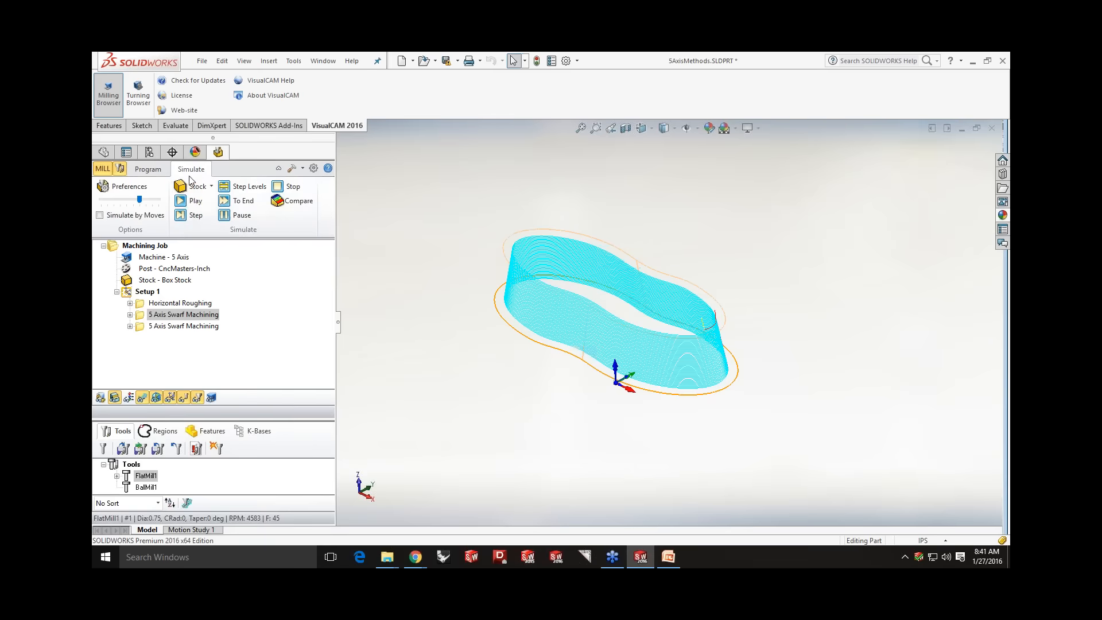
left_click(189, 201)
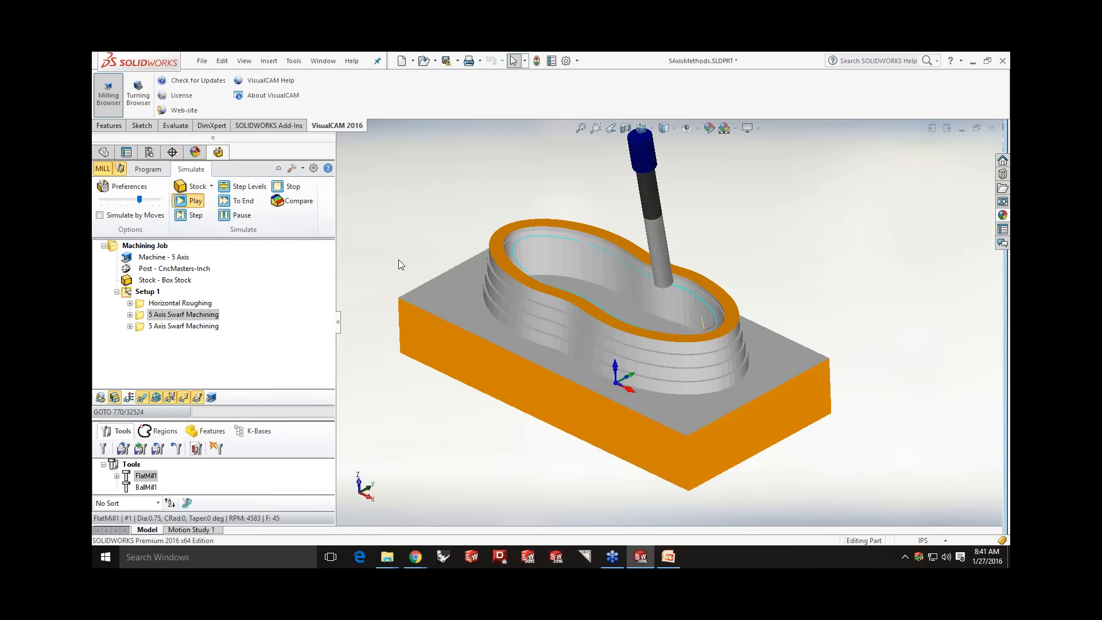
middle_click_drag(405, 257, 384, 222)
scroll(448, 283, "up", 2)
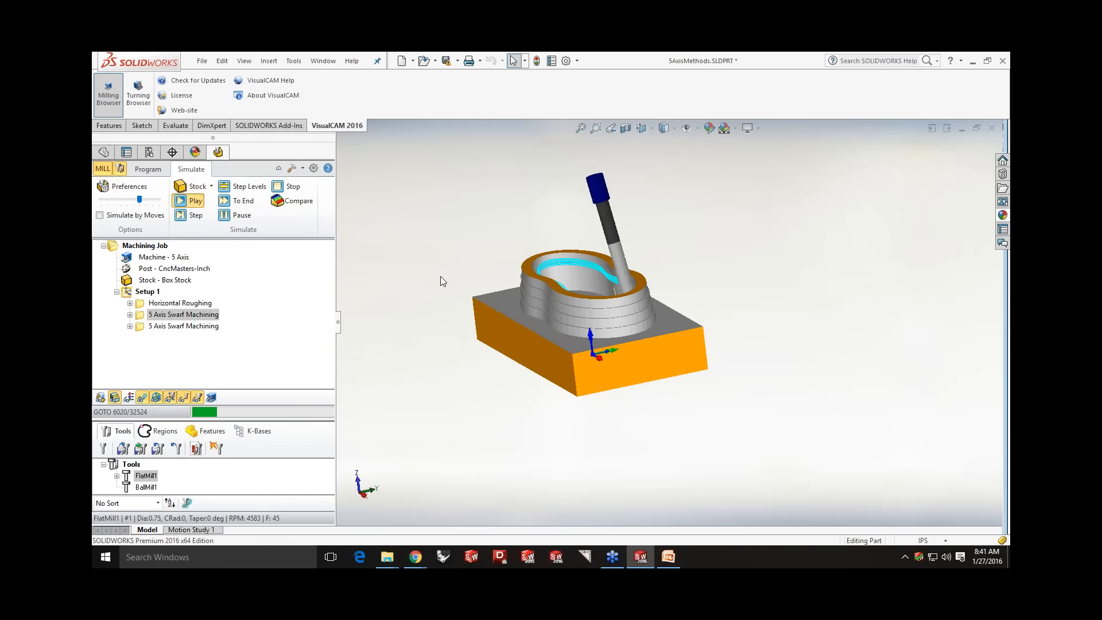
left_click(239, 201)
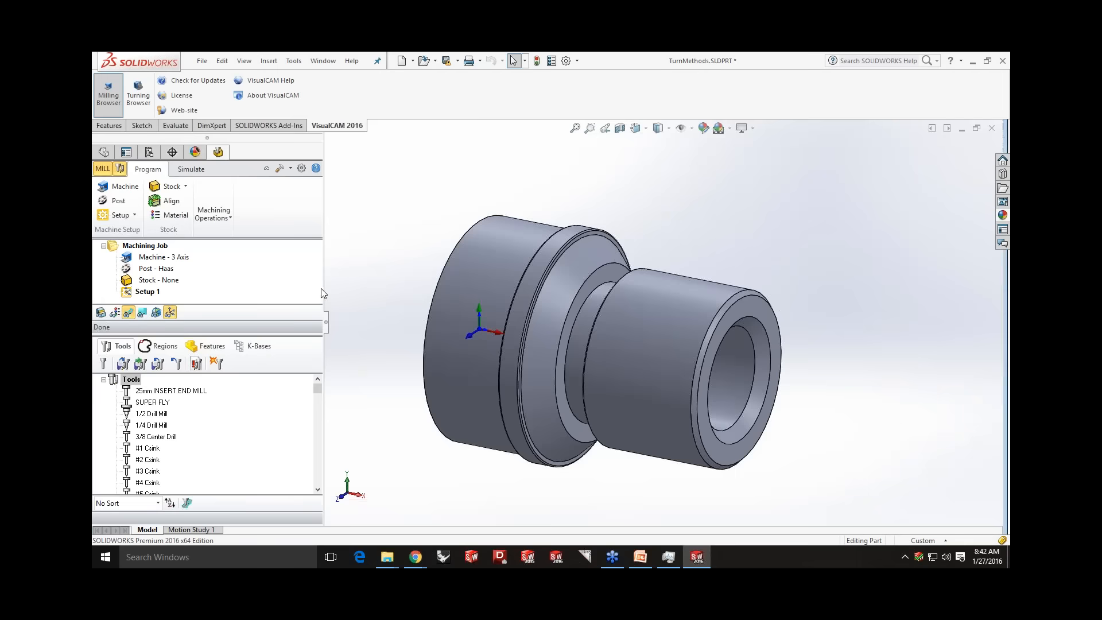
- Enlarge the milling browser for the TurnMethods part and switch to the turning browser
left_click_drag(325, 290, 372, 292)
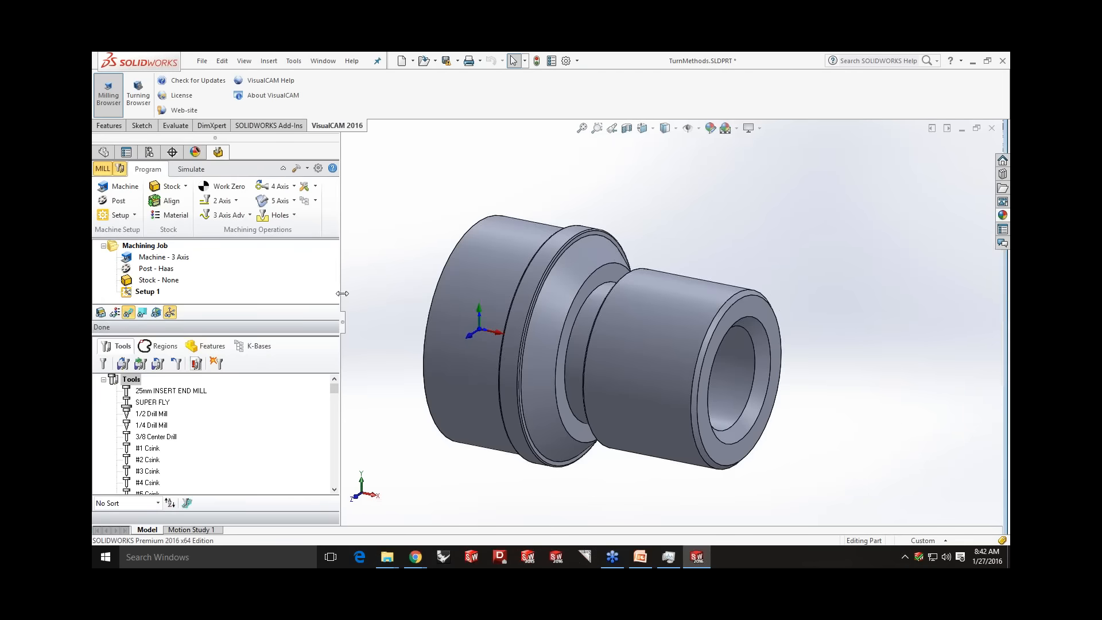
left_click_drag(297, 335, 296, 403)
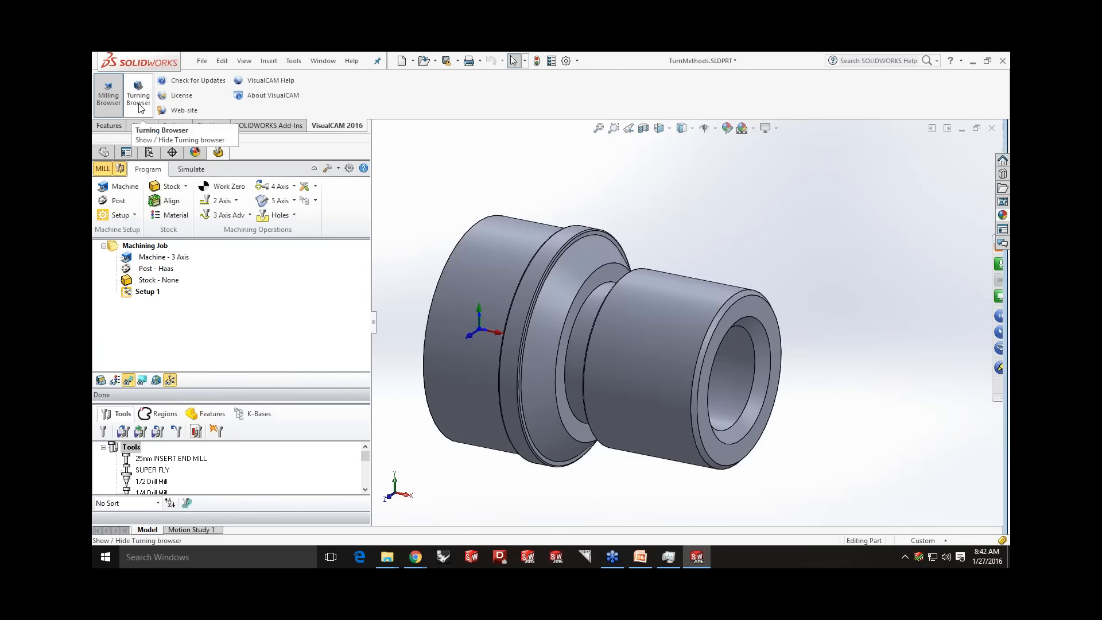
left_click(103, 170)
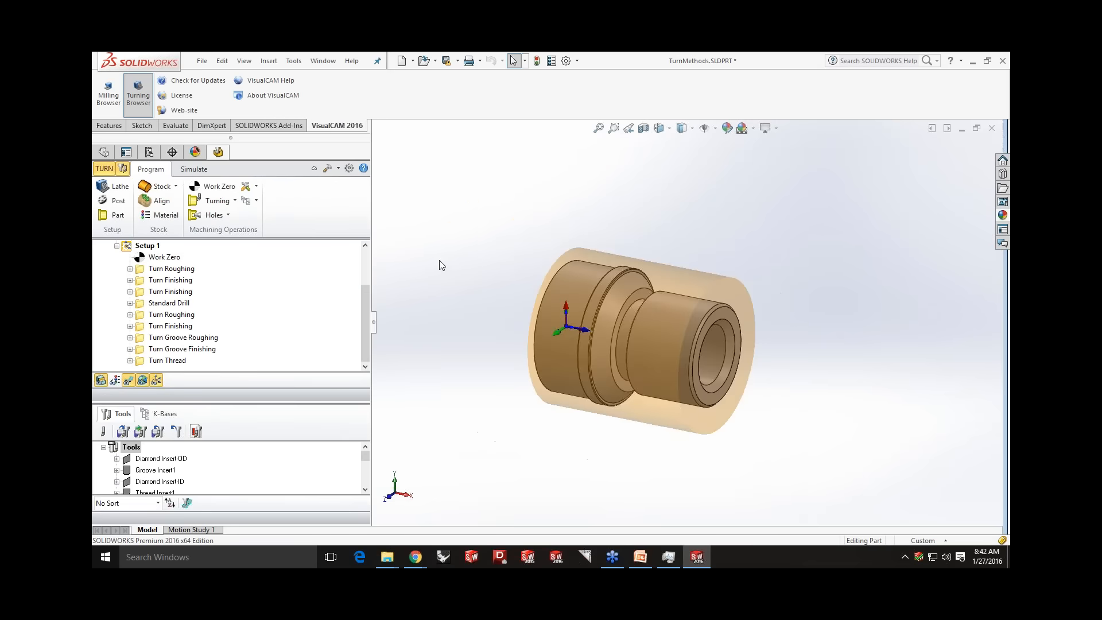
- Enlarge the turning job list, show it from its beginning, and hide the cylinder stock around the part
left_click_drag(266, 402, 267, 417)
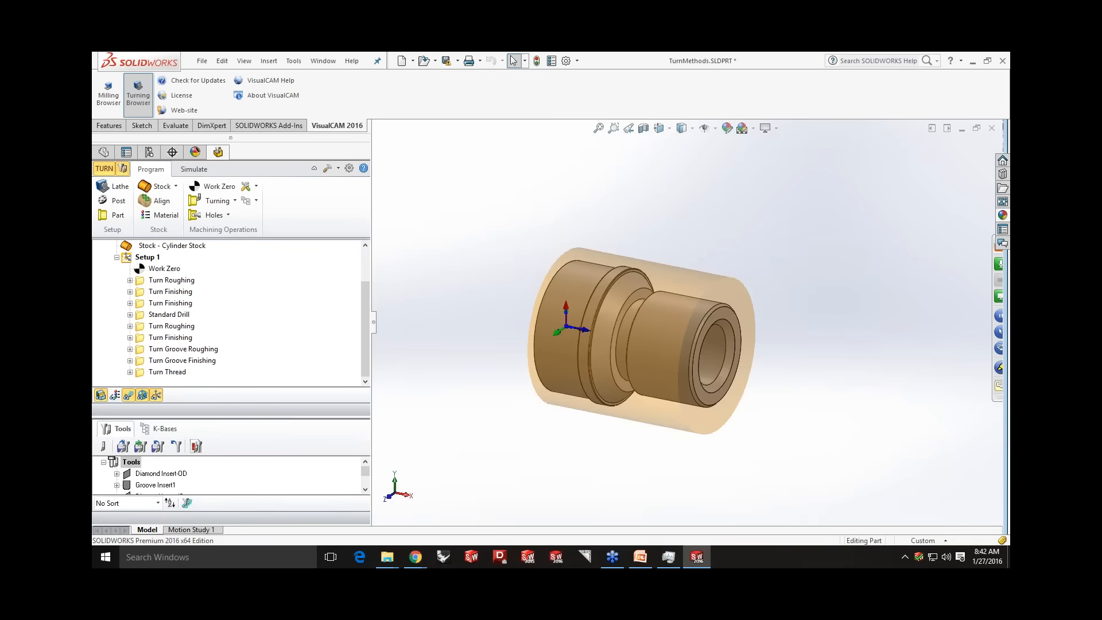
left_click_drag(360, 364, 367, 300)
middle_click_drag(597, 317, 583, 270)
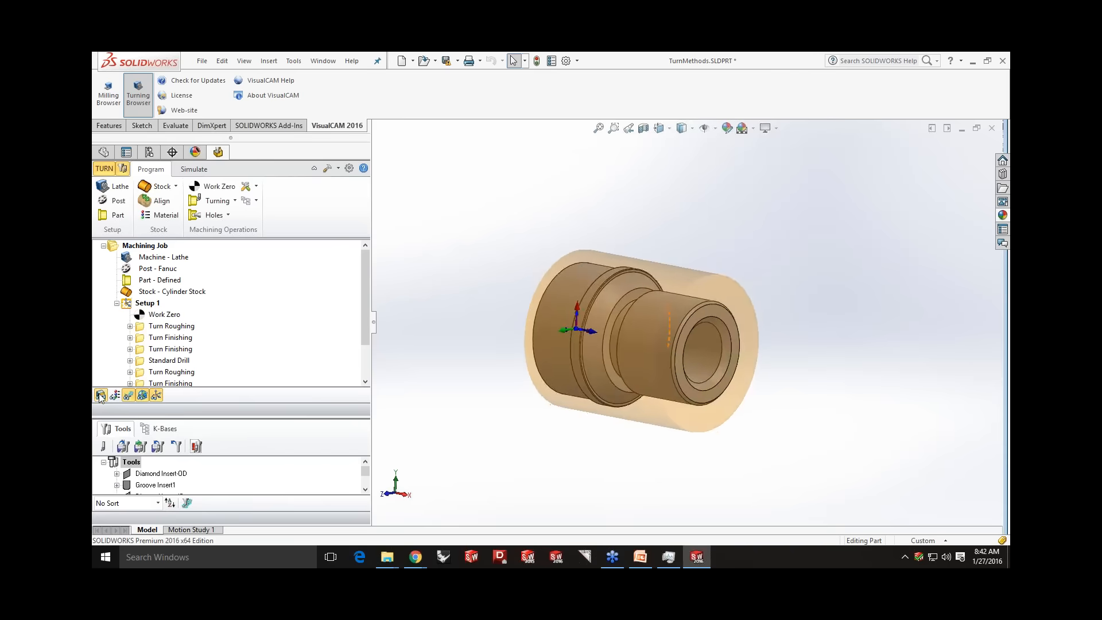
left_click(101, 395)
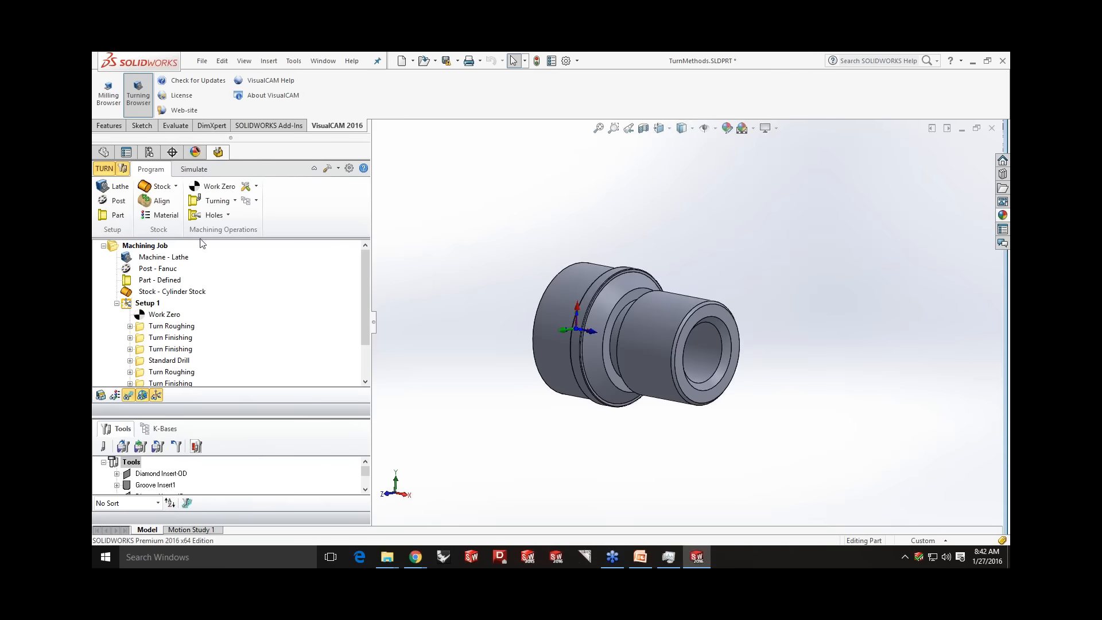
- Review the lathe's machine tool coordinate system settings against the axes on the part, leaving them without changes
left_click(103, 185)
mouse_move(482, 227)
middle_mouse_down()
mouse_move(492, 234)
mouse_move(480, 238)
middle_mouse_up()
scroll(549, 323, "down", 2)
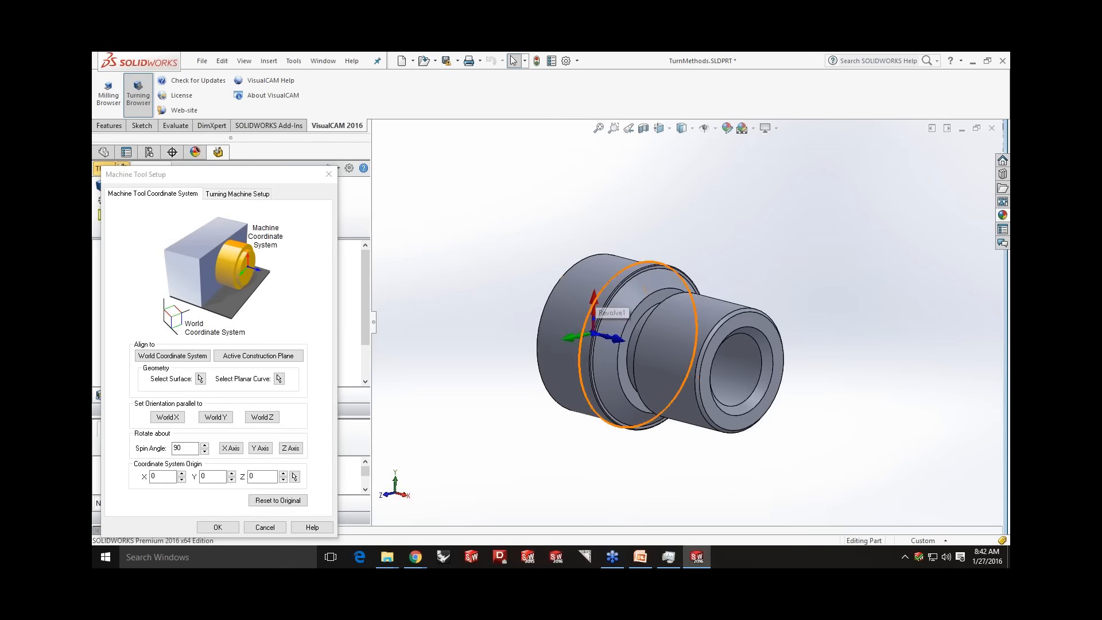
left_click_drag(189, 171, 217, 110)
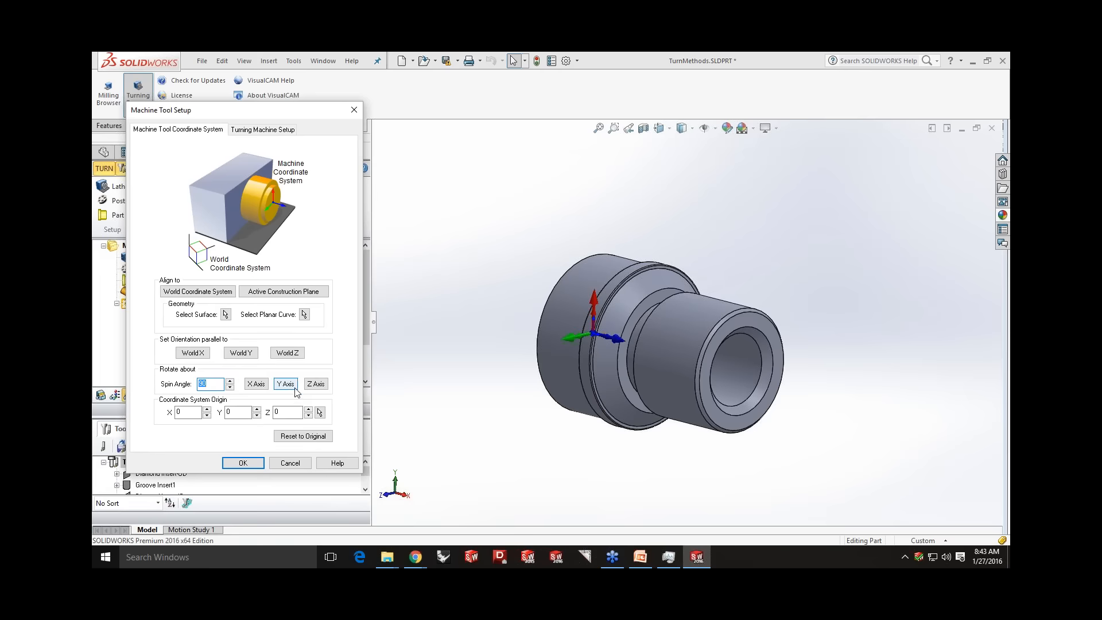
left_click(291, 463)
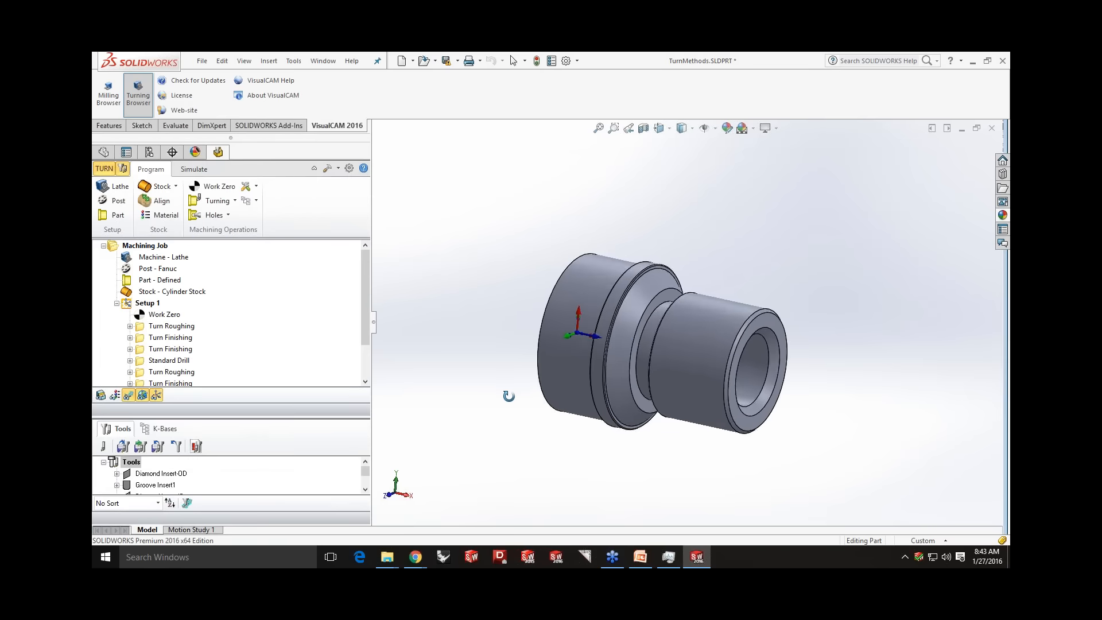
- Review the available turning post processors and keep Fanuc as the current one
left_click(117, 202)
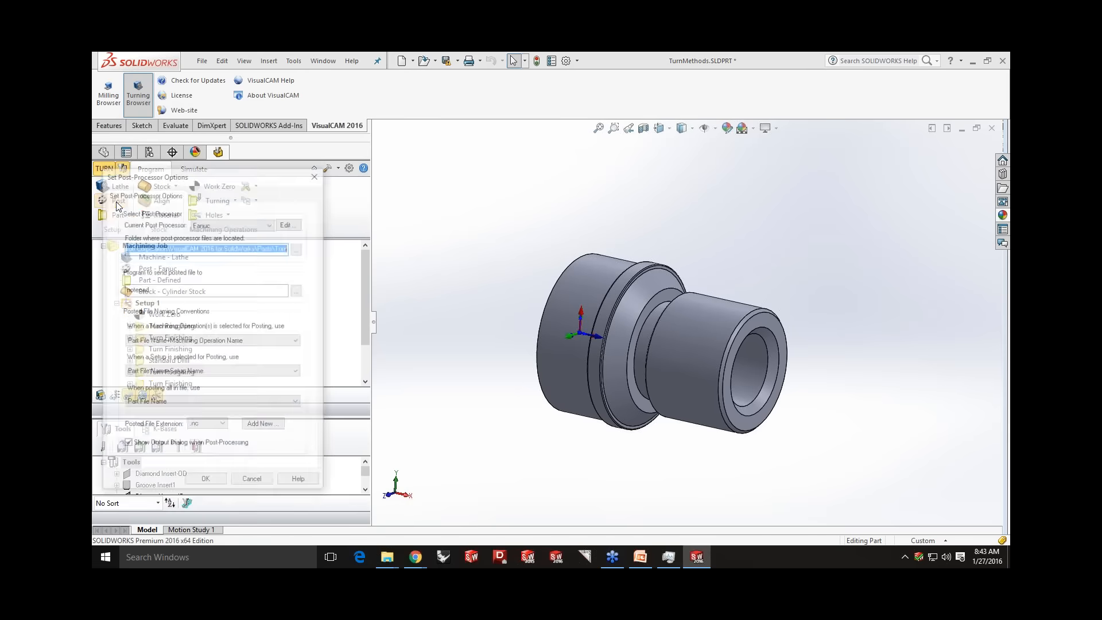
left_click(246, 224)
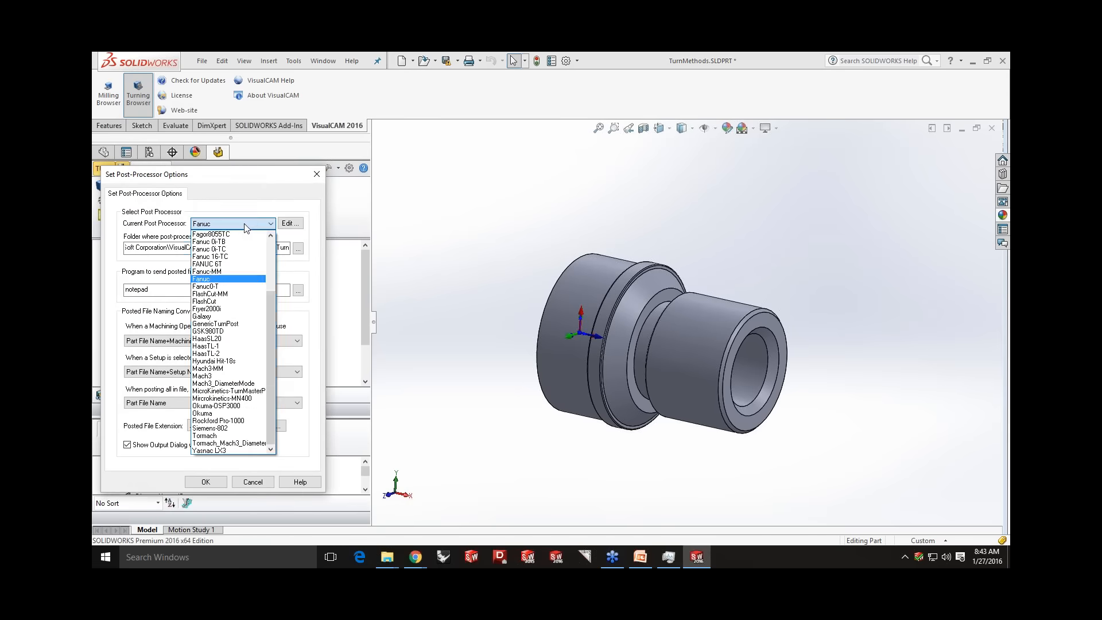
left_click(247, 225)
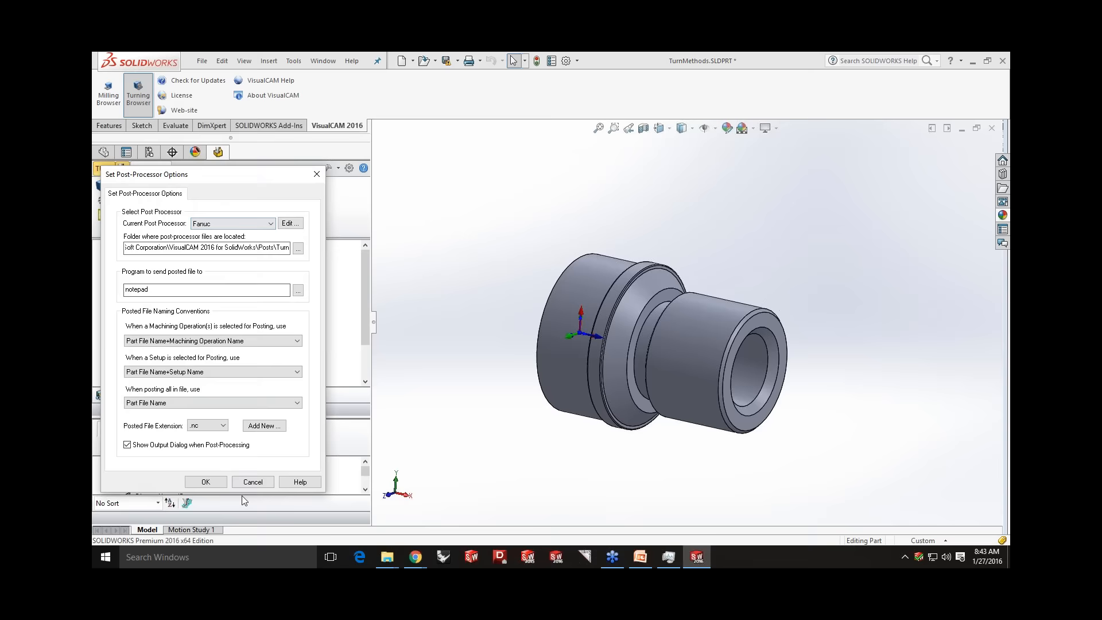
left_click(206, 482)
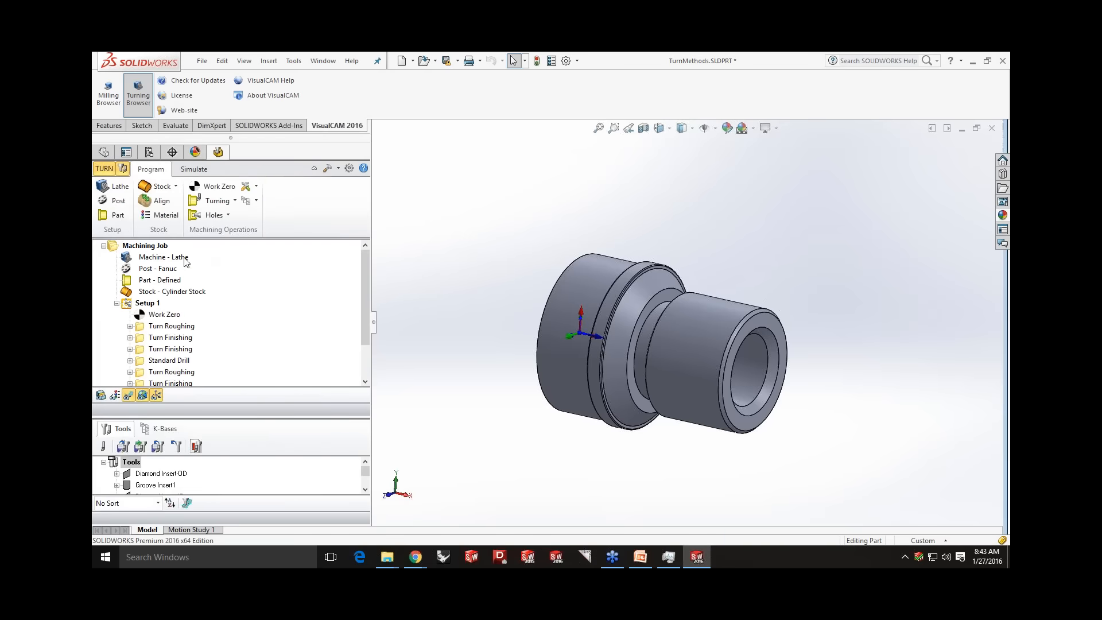
- Save the selected surfaces as the turning part geometry and section the model on the Front Plane to examine the profile
left_click(115, 216)
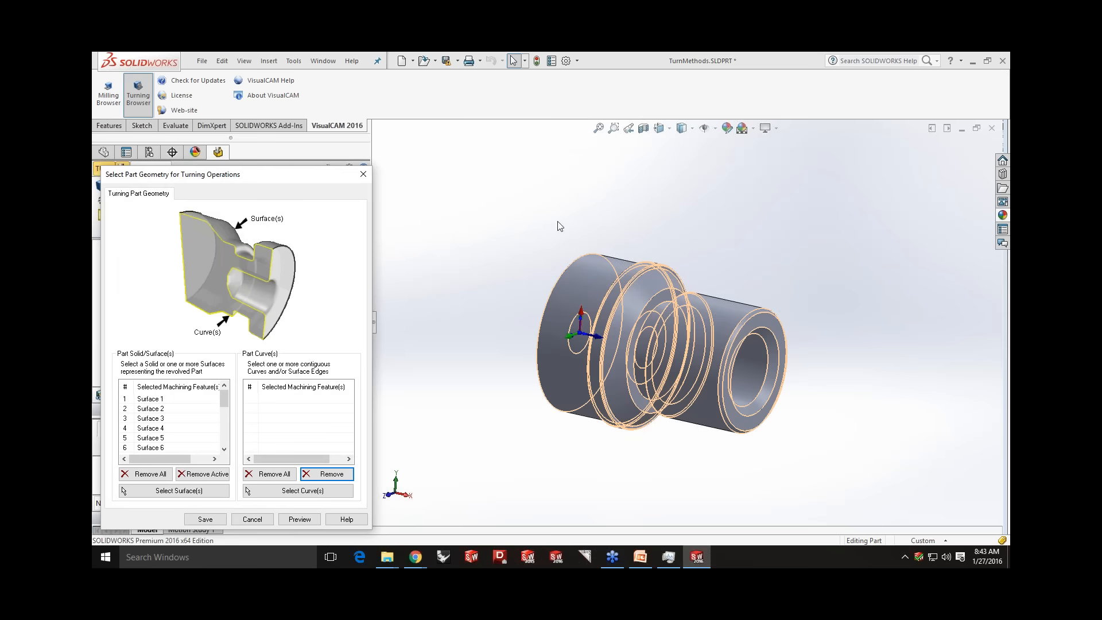
left_click(210, 519)
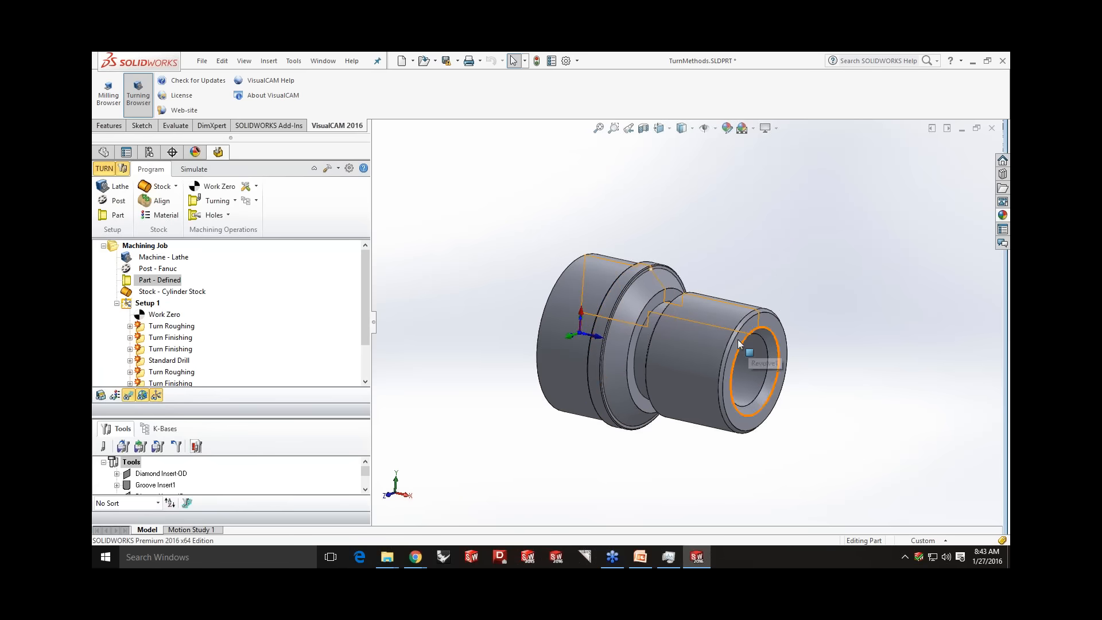
left_click(642, 132)
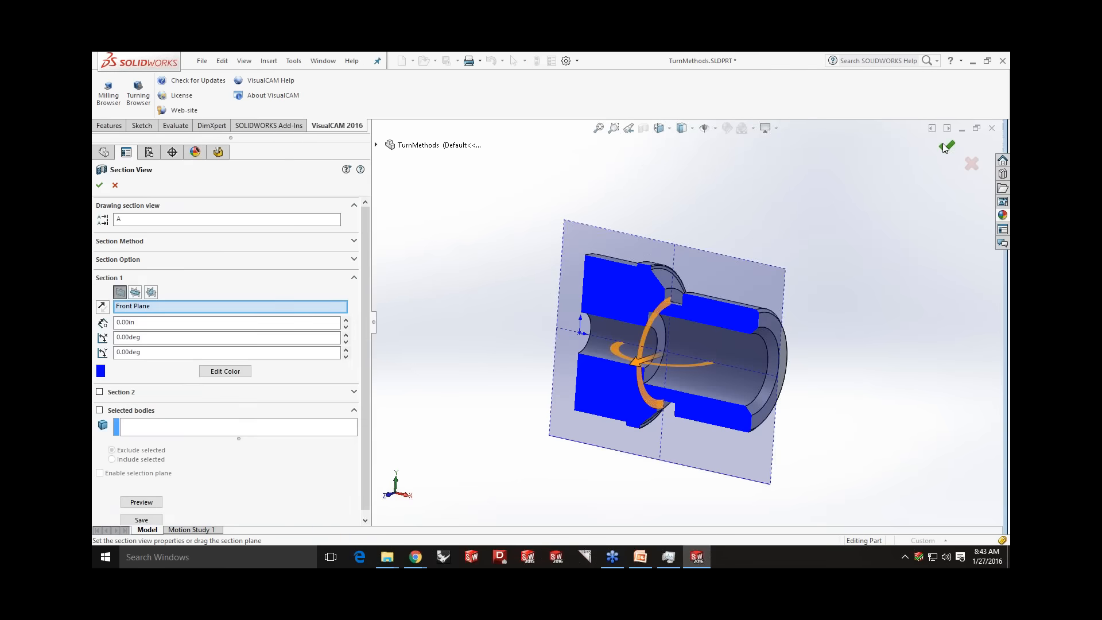
left_click(944, 146)
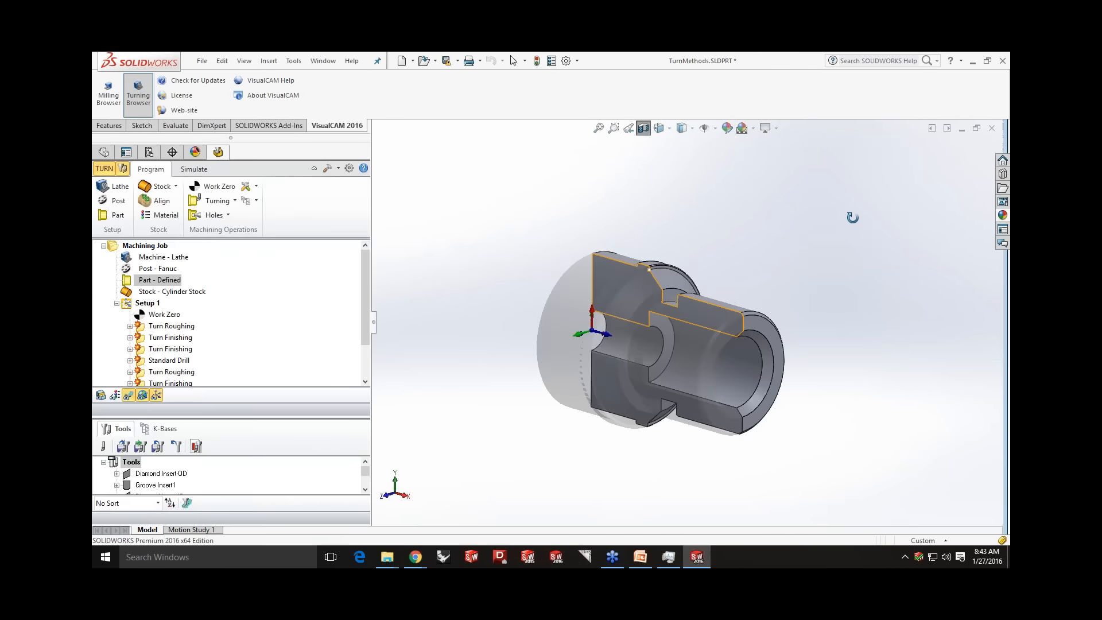
mouse_move(852, 217)
middle_mouse_down()
mouse_move(846, 201)
mouse_move(856, 201)
middle_mouse_up()
scroll(644, 336, "down", 2)
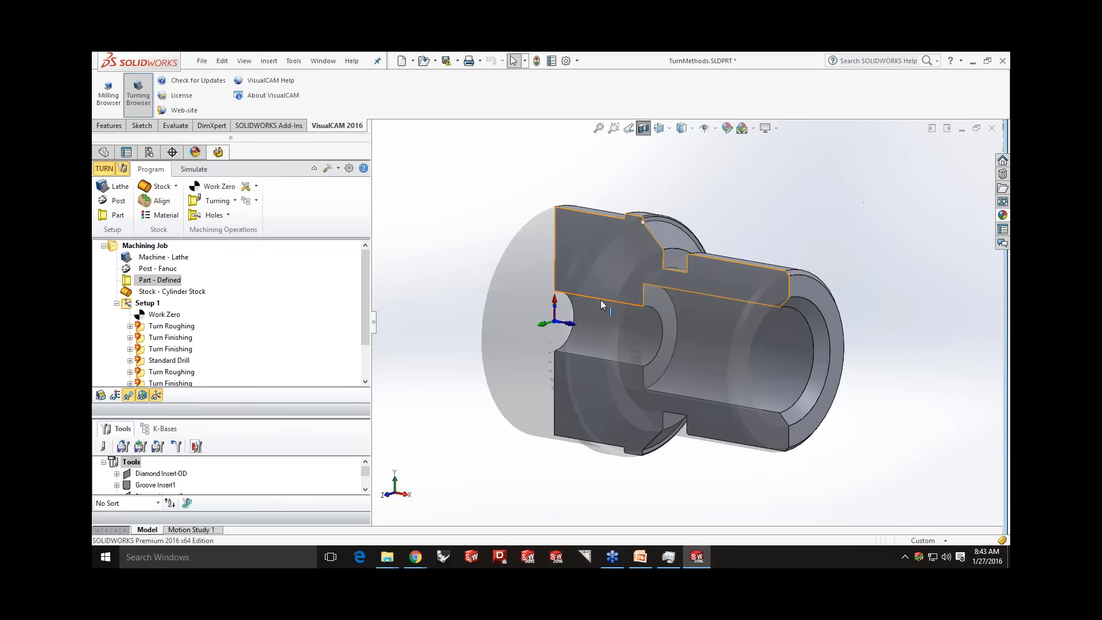
scroll(601, 302, "up", 1)
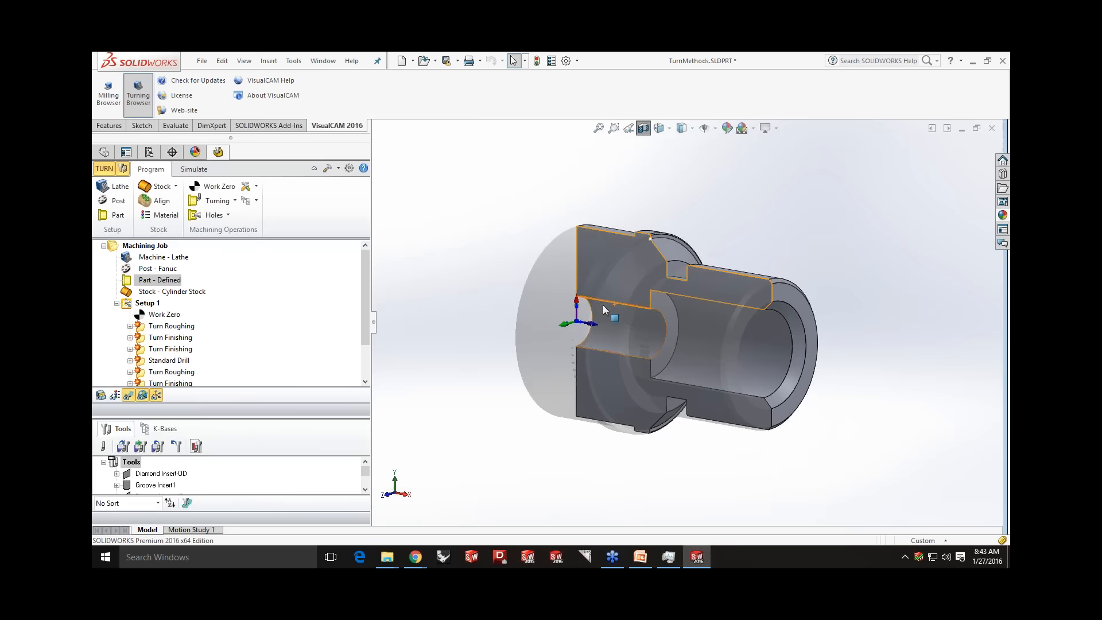
- Create a cylinder stock with an outer radius of 1.5 for the turned part
left_click(176, 187)
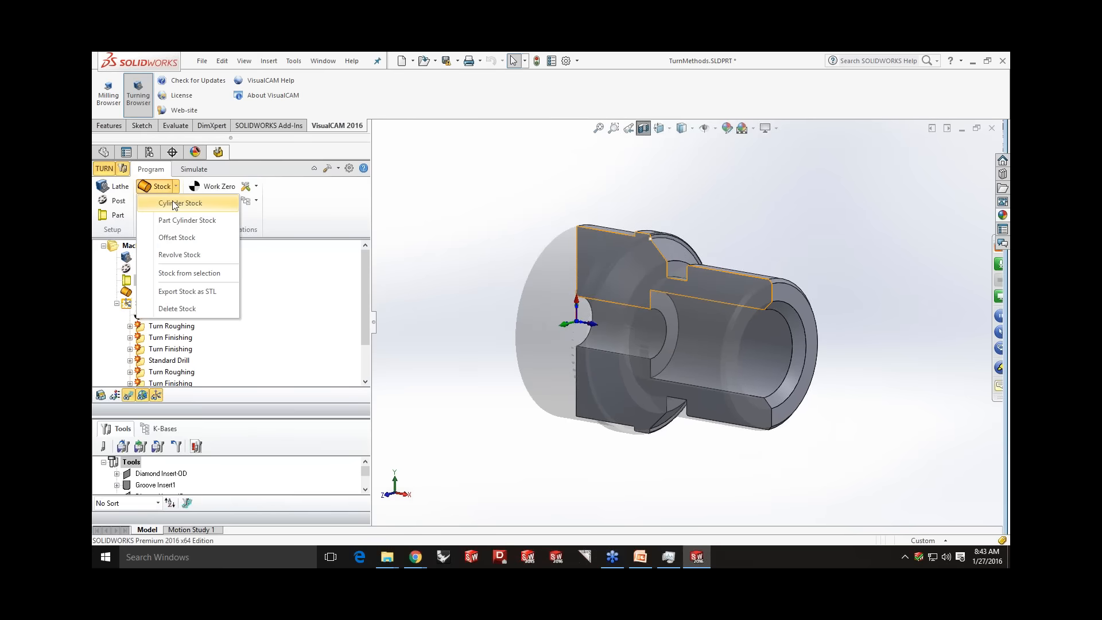
left_click(172, 202)
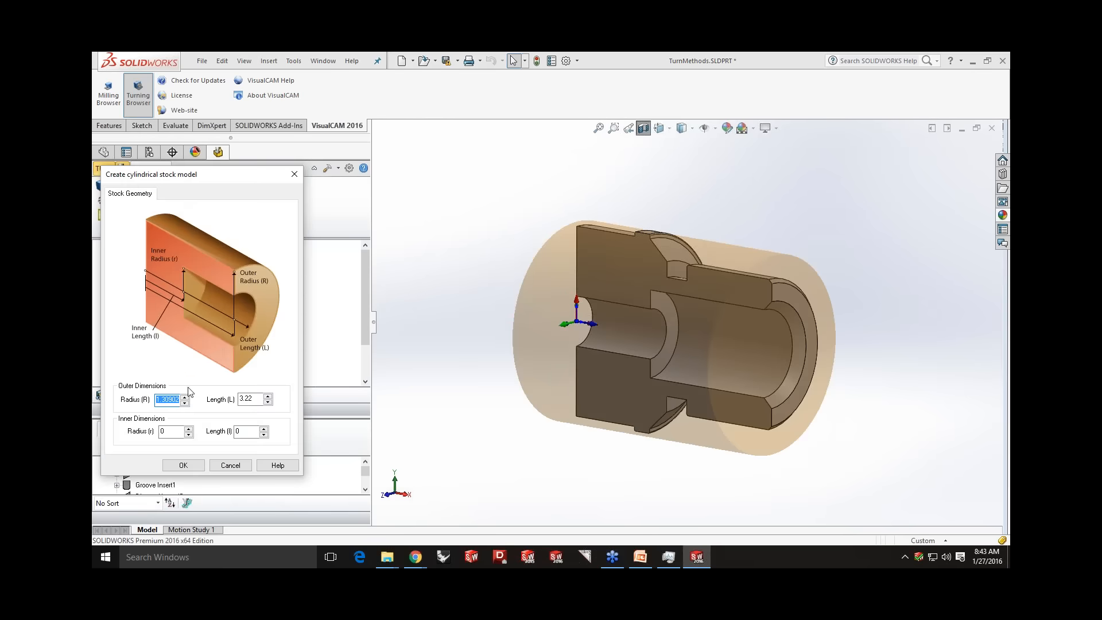
type("1.5")
left_click(181, 464)
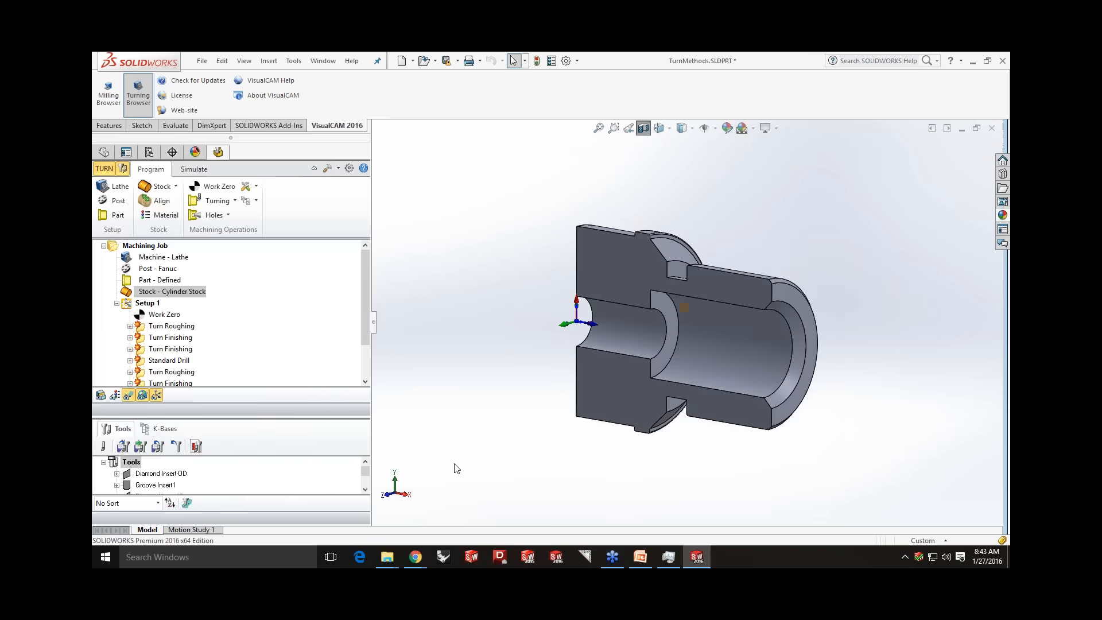
mouse_move(519, 234)
middle_mouse_down()
mouse_move(515, 245)
mouse_move(517, 234)
middle_mouse_up()
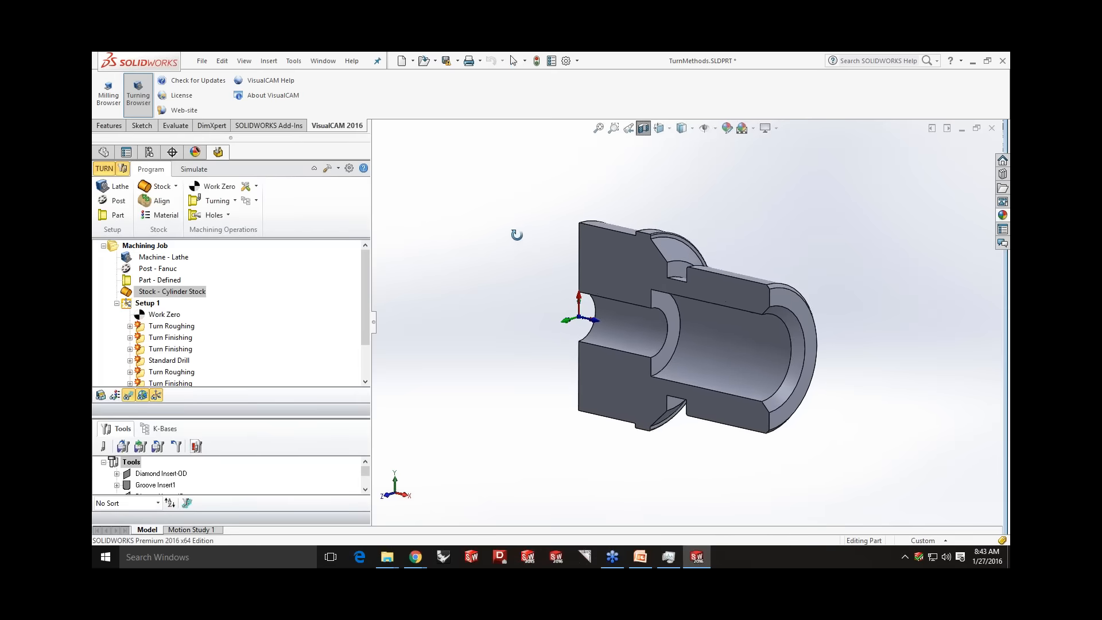
- Set the simulation display mode to 3 Quarter in the simulation preferences so the cylinder stock is shown cut open
left_click(203, 171)
left_click(139, 189)
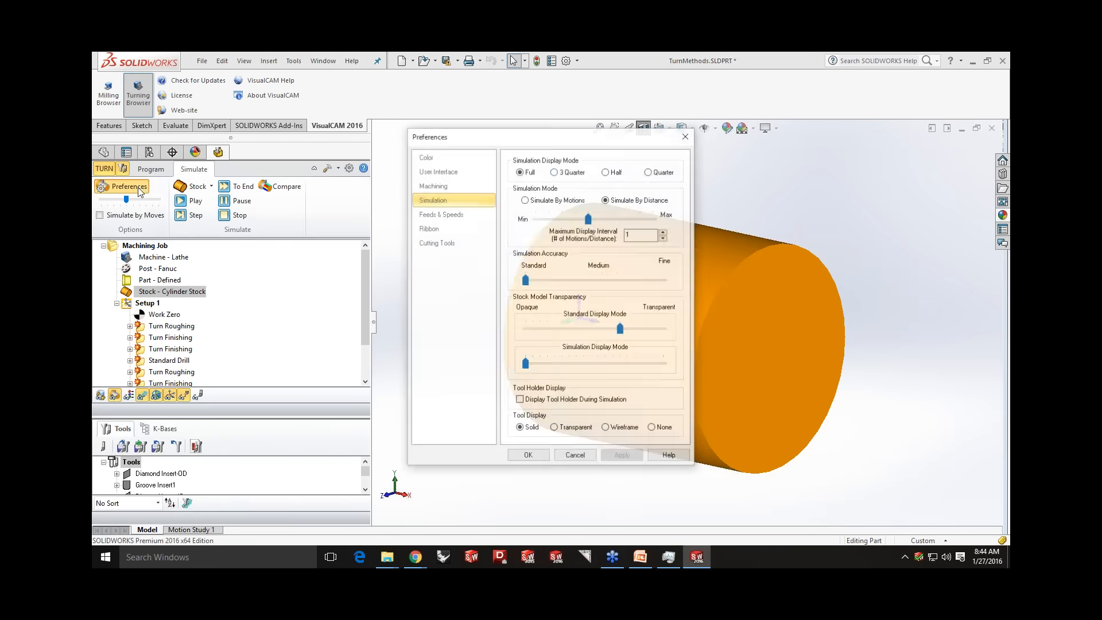
left_click(567, 172)
left_click(526, 455)
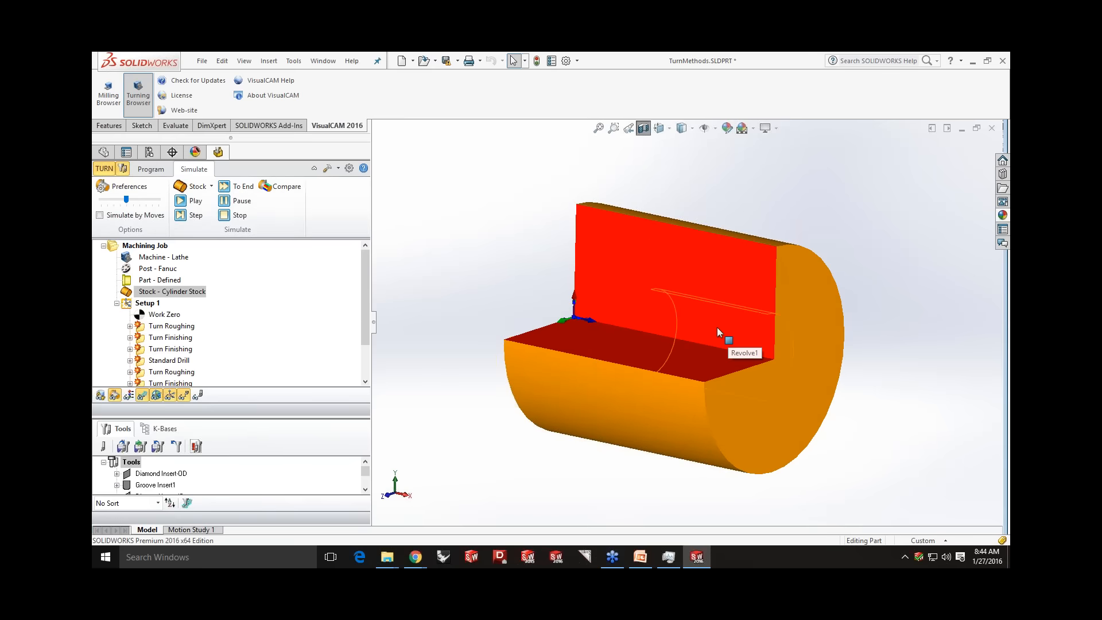
- Preview the work zero at the rightmost face of the stock box, discard the edits, and show Setup 1's existing Work Zero on the part
left_click(151, 169)
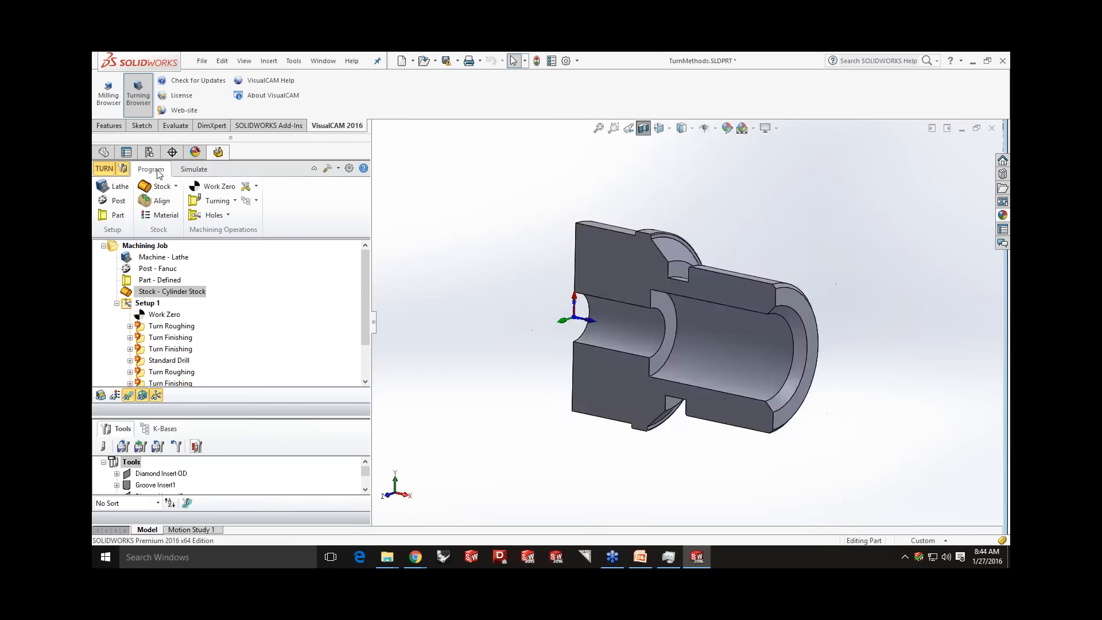
left_click(223, 187)
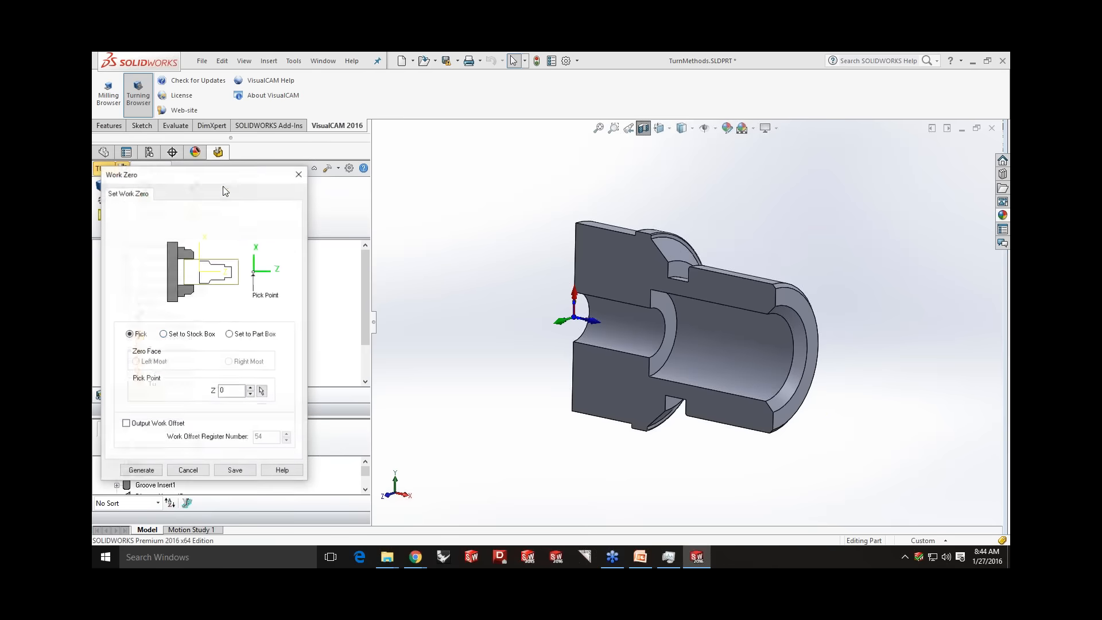
left_click(187, 335)
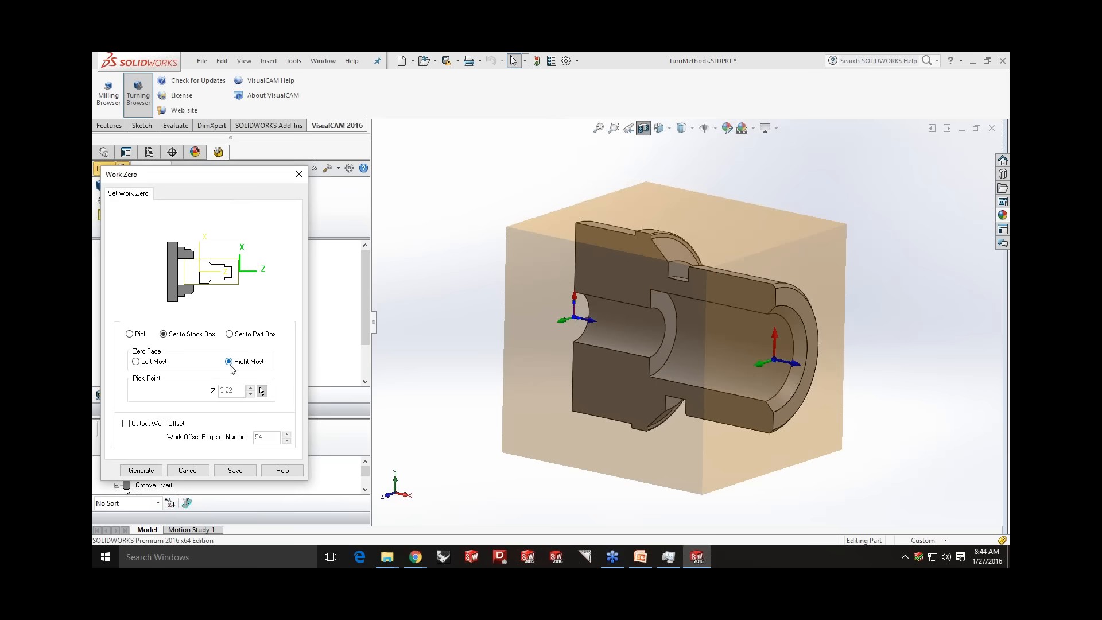
left_click(157, 424)
left_click(187, 470)
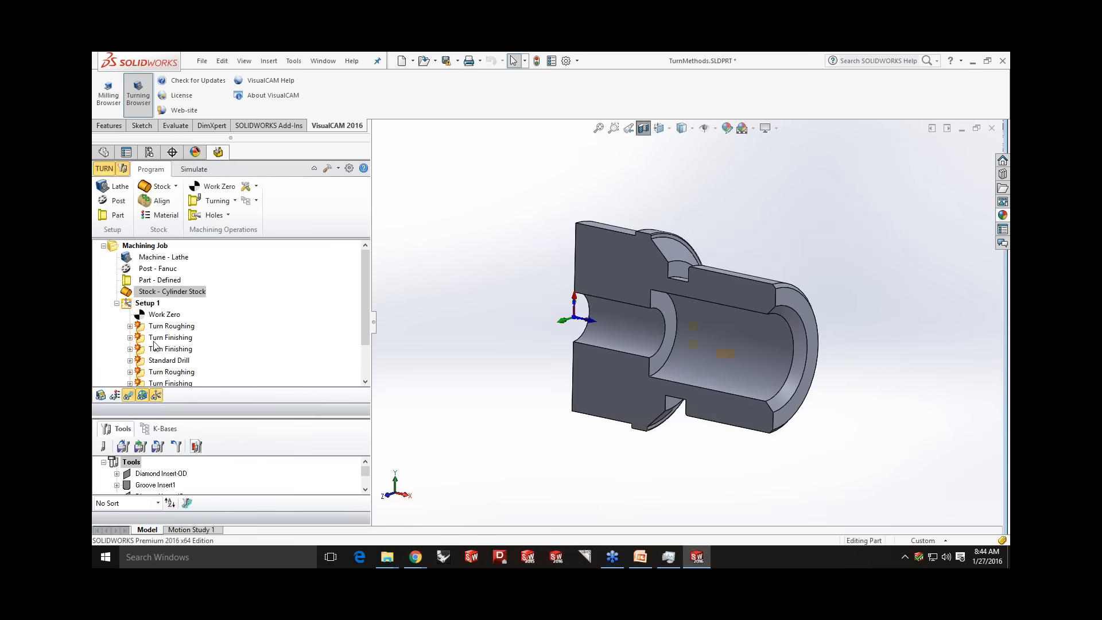
left_click(159, 314)
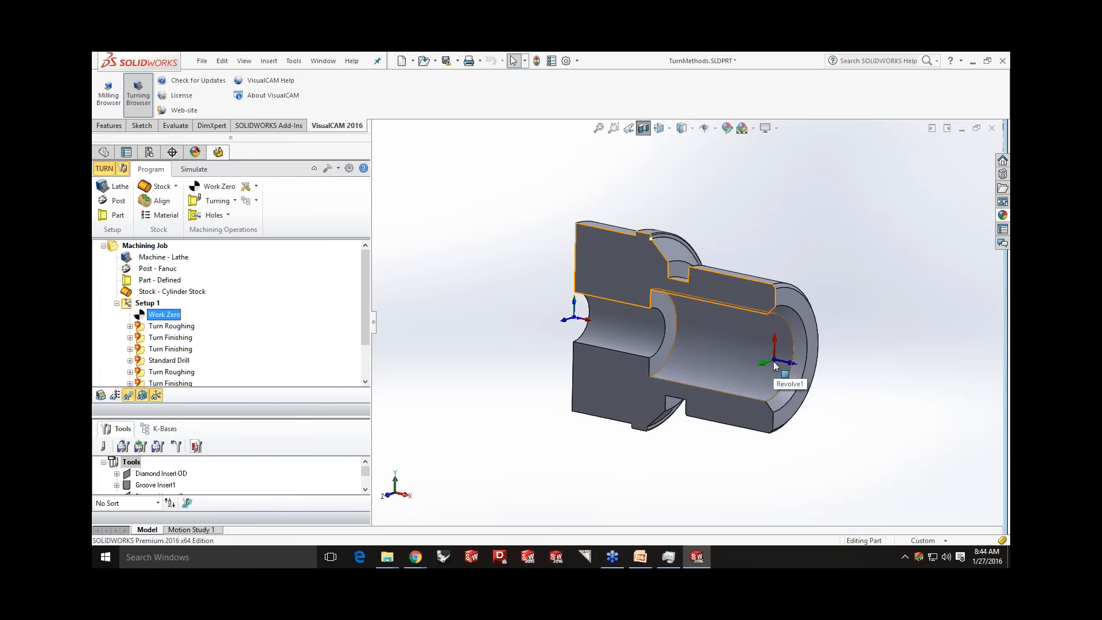
- Check the available turning operation types and regenerate all toolpaths in Setup 1
left_click(235, 200)
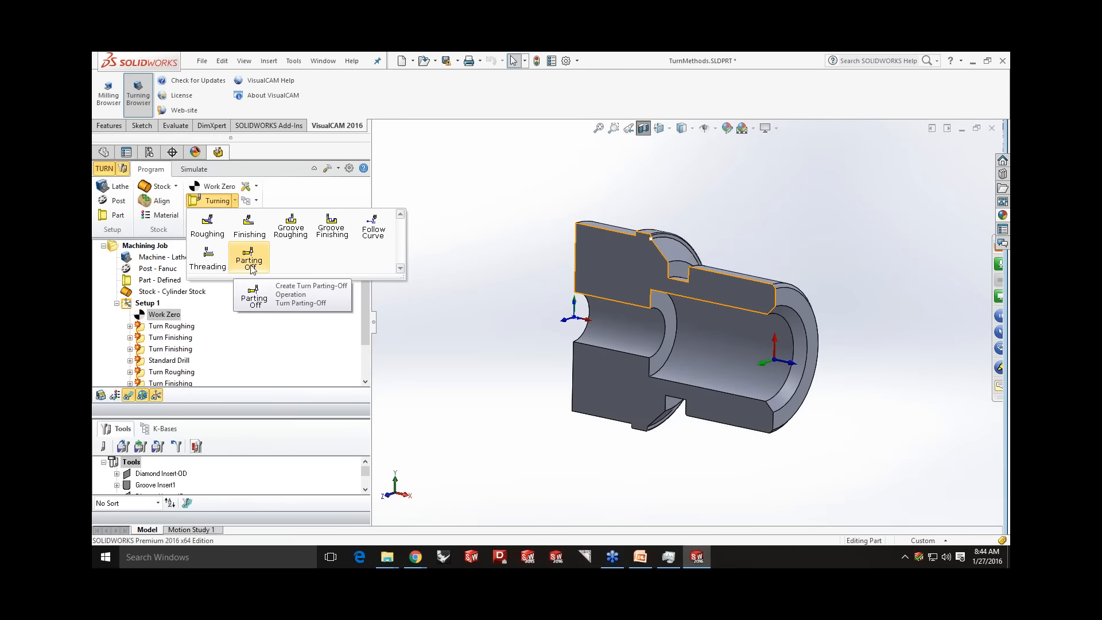
left_click(155, 304)
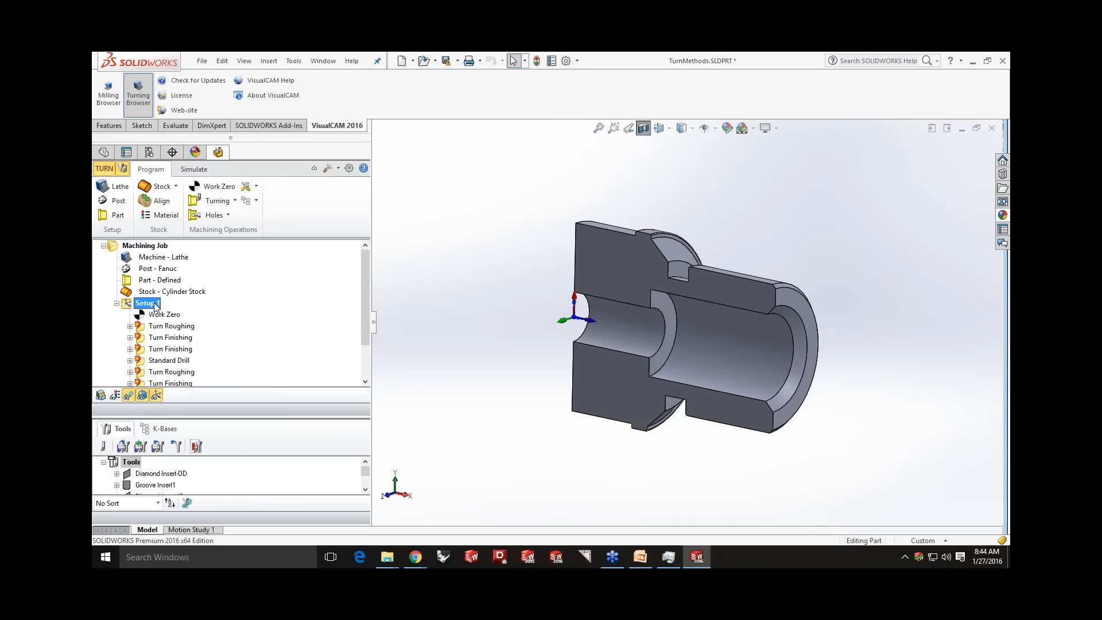
right_click(155, 304)
left_click(198, 313)
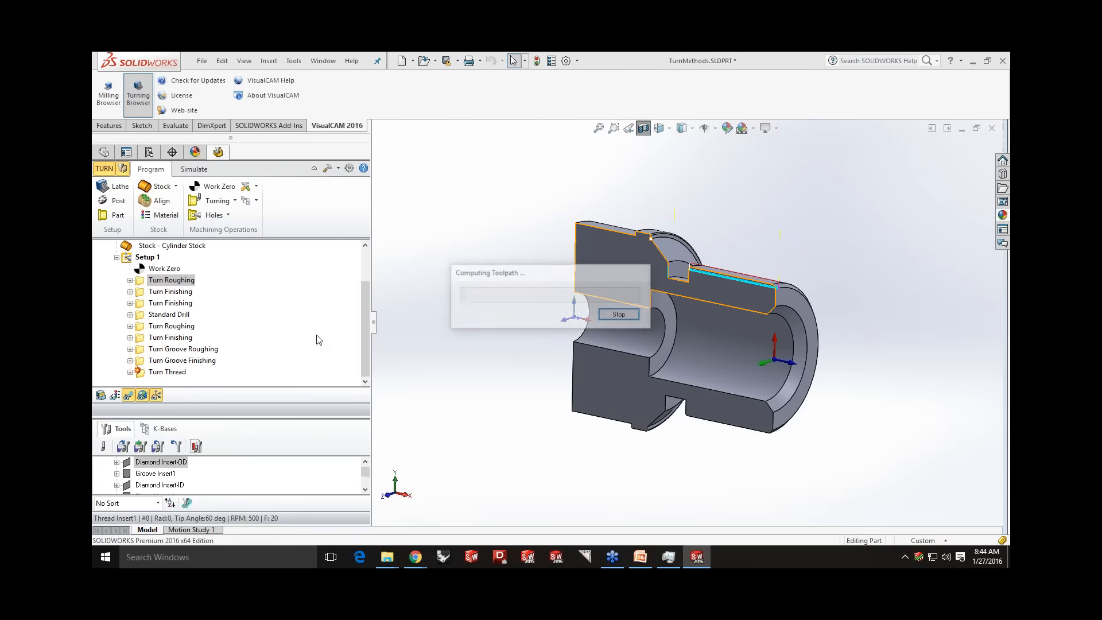
- Review the first Turn Roughing toolpath, its cut parameters and the avoid region across the groove, leaving the operation without changes
left_click(166, 282)
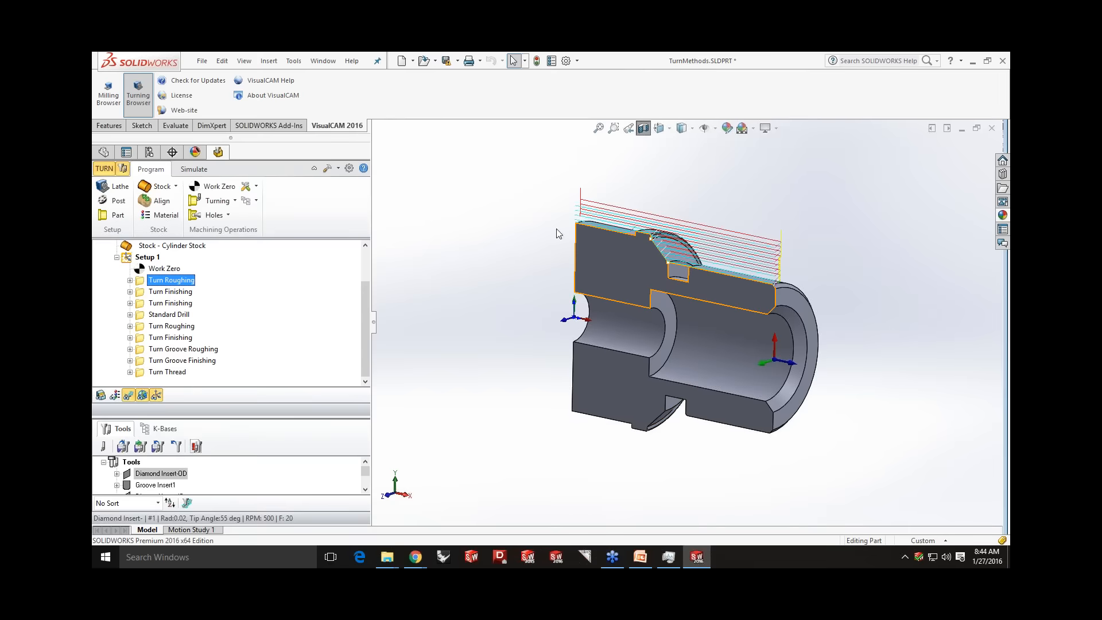
double_click(136, 280)
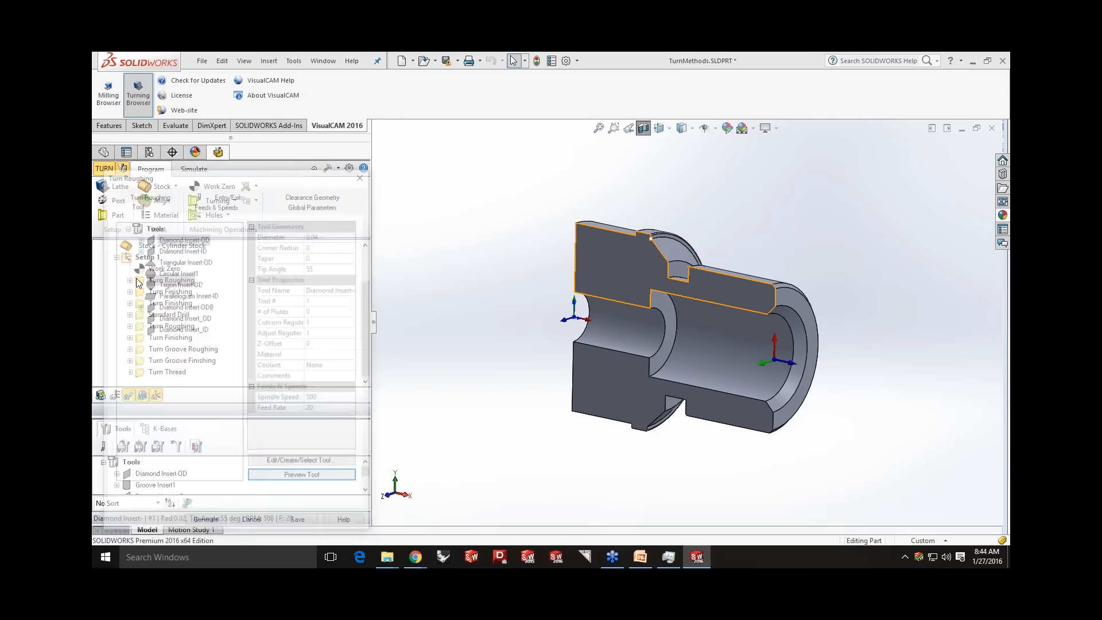
left_click(158, 196)
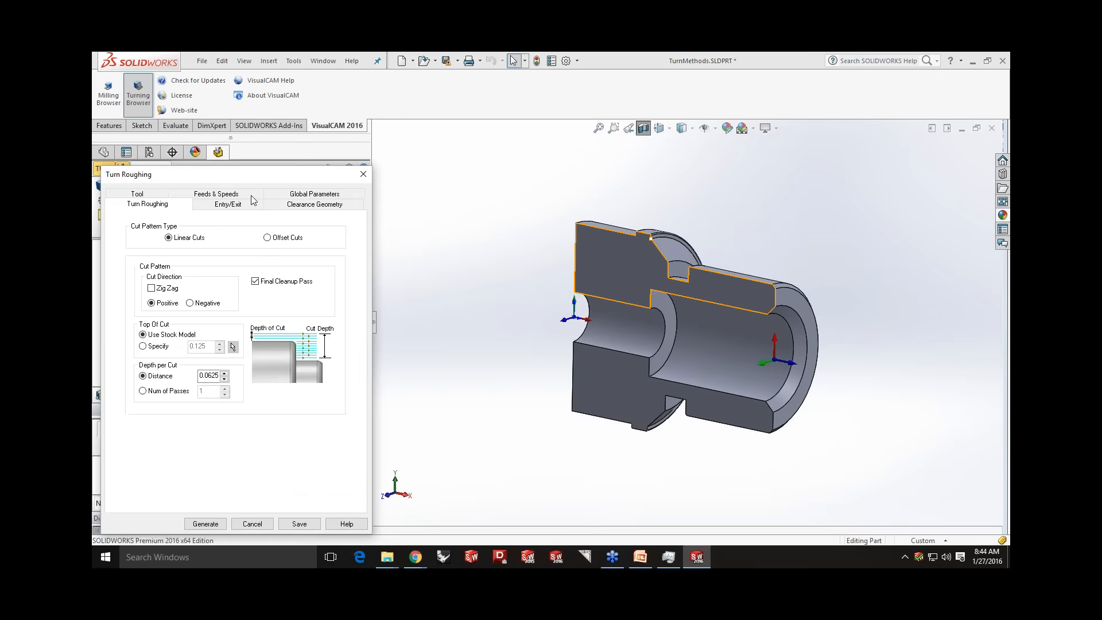
left_click(294, 198)
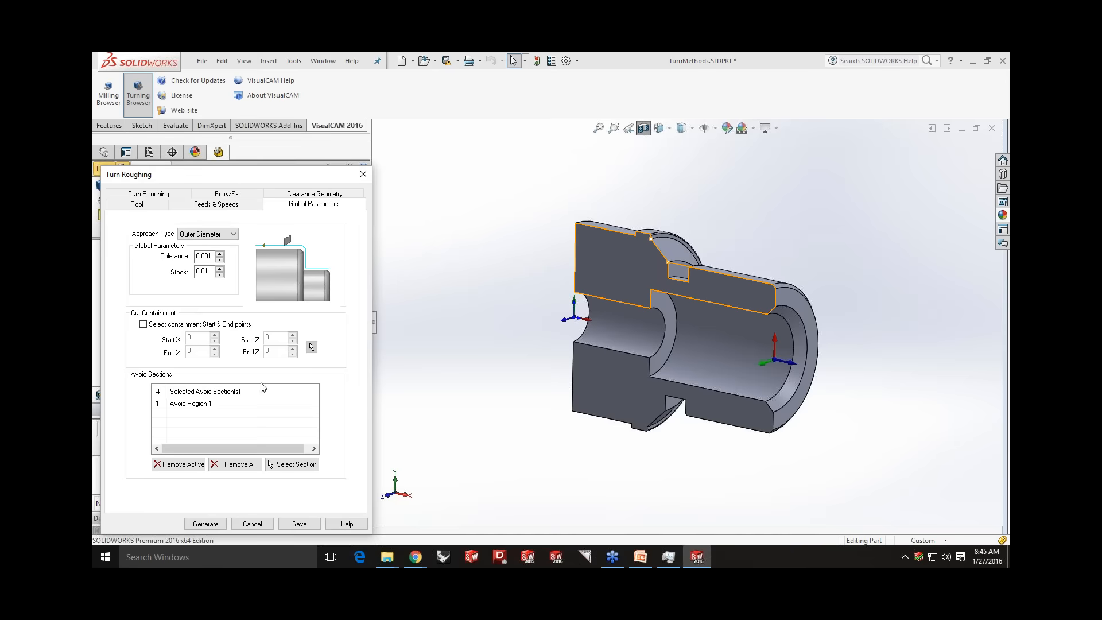
scroll(691, 262, "down", 5)
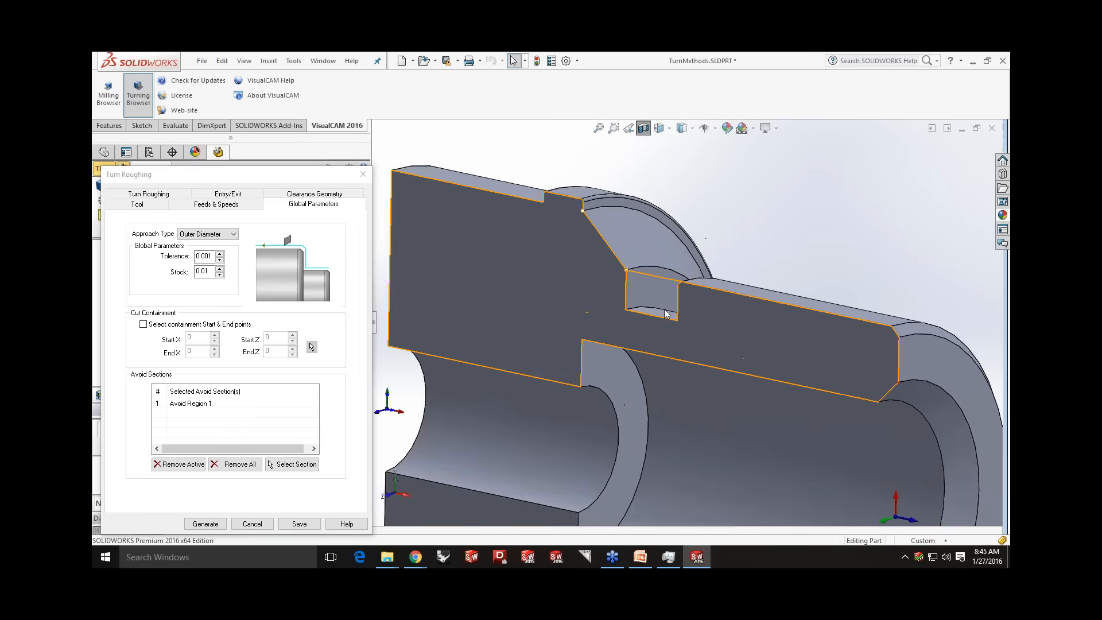
left_click(207, 405)
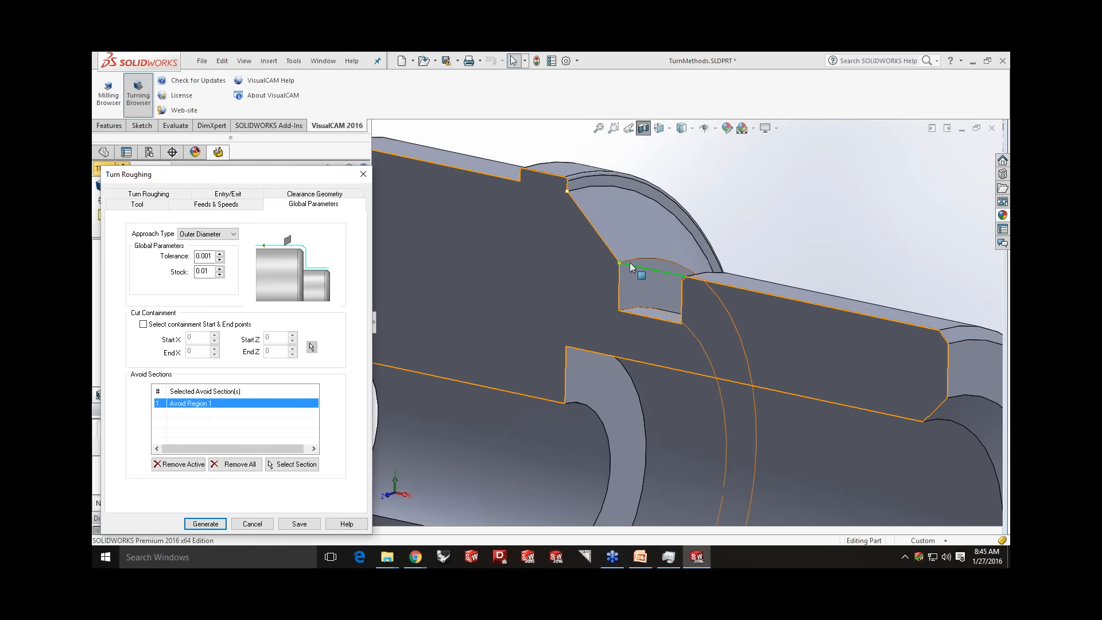
left_click(256, 524)
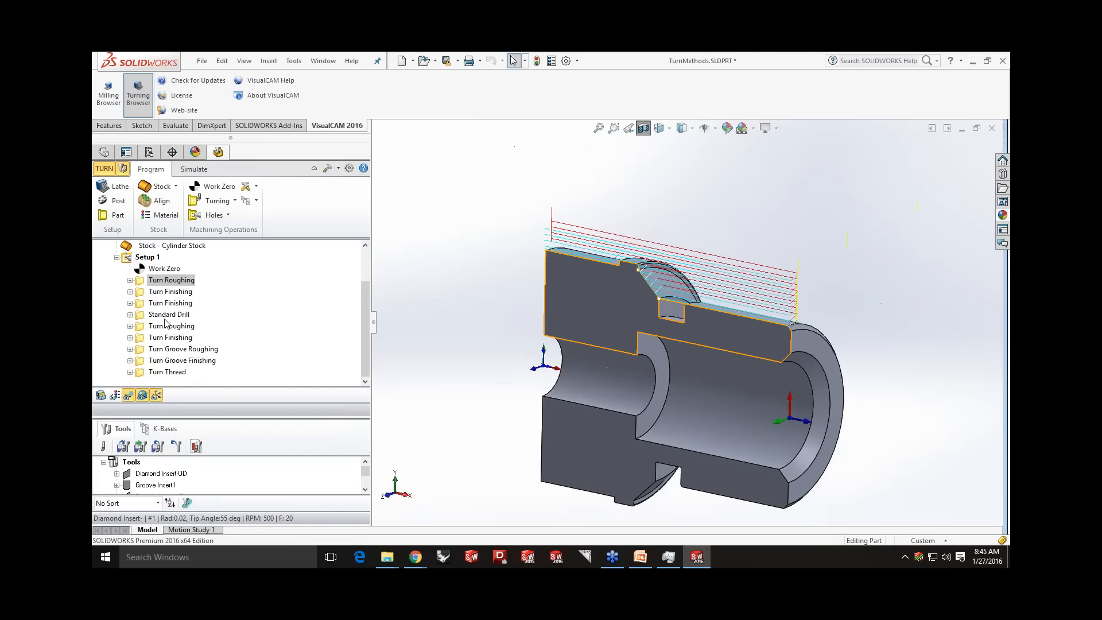
- Show the Turn Groove Roughing toolpath and simulate all operations of Setup 1 on the cylinder stock
left_click(164, 348)
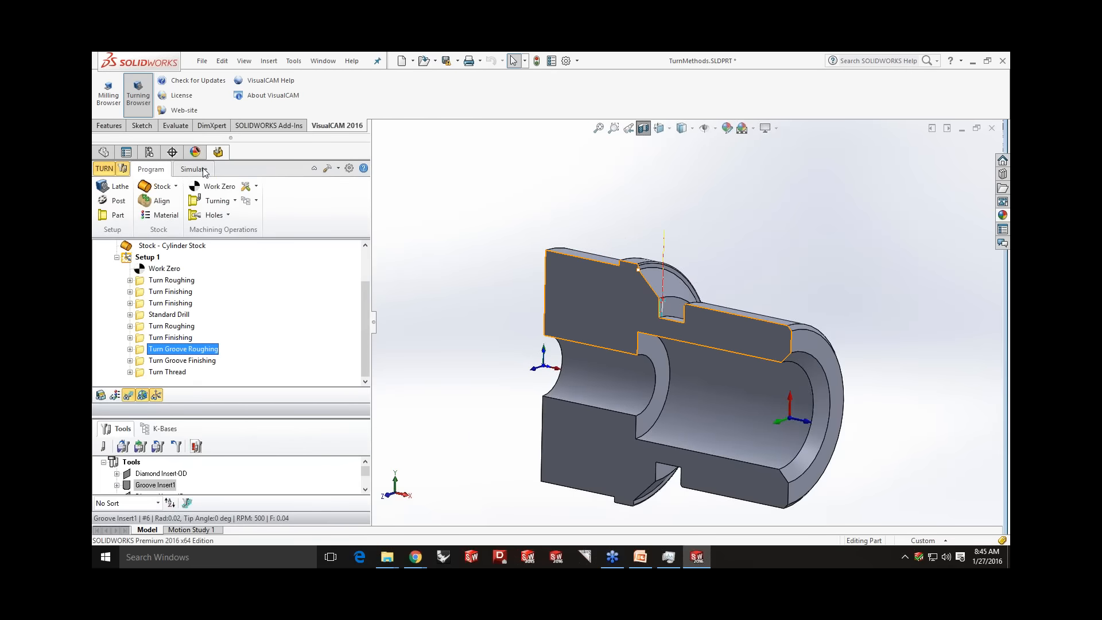
left_click(194, 169)
left_click(151, 257)
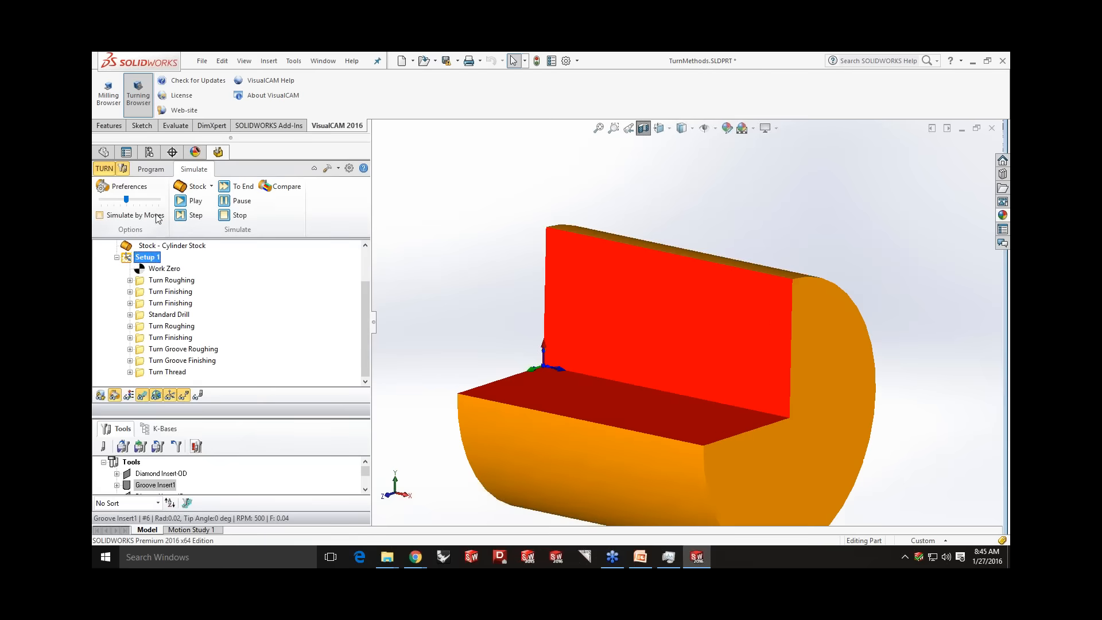
left_click(193, 202)
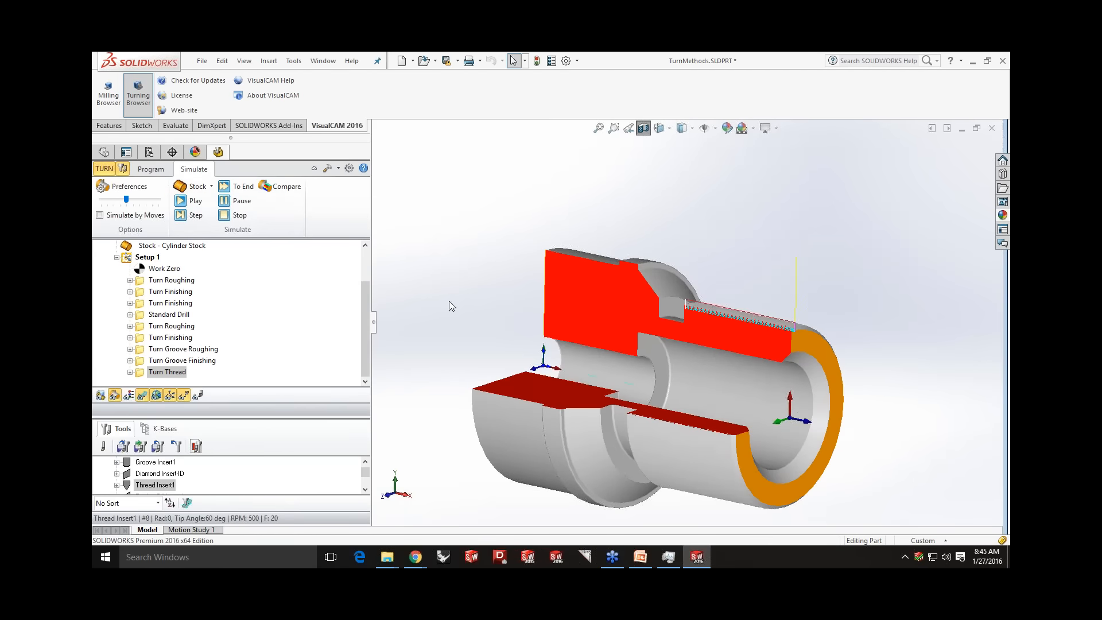
- Generate shop documentation for Setup 1 with output template Template2 and save it as TurnMethods.html
left_click(152, 169)
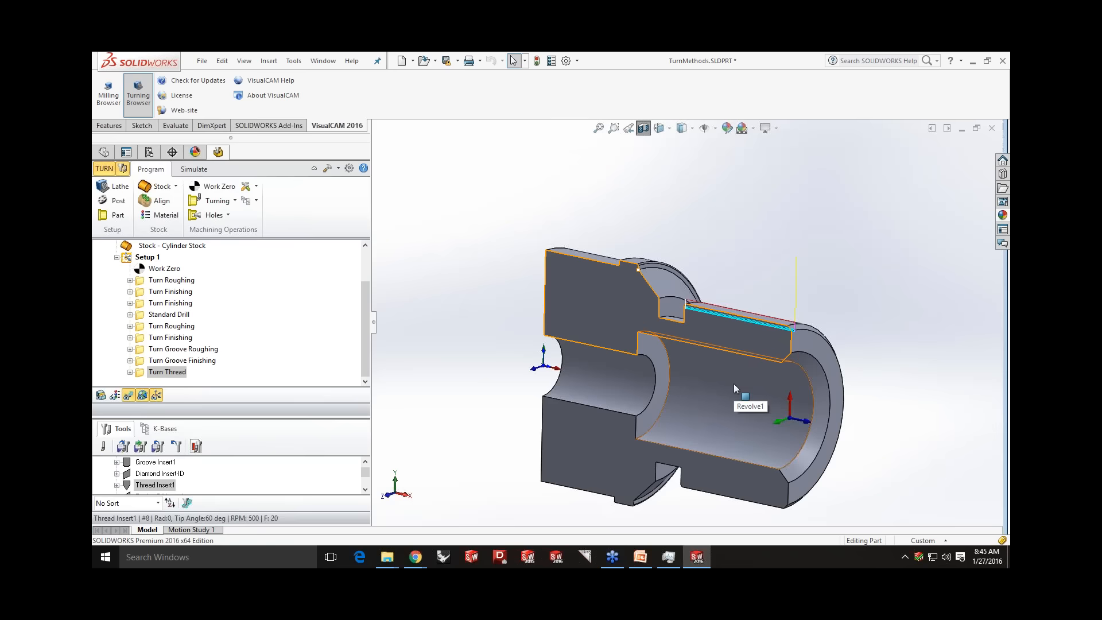
scroll(735, 366, "up", 3)
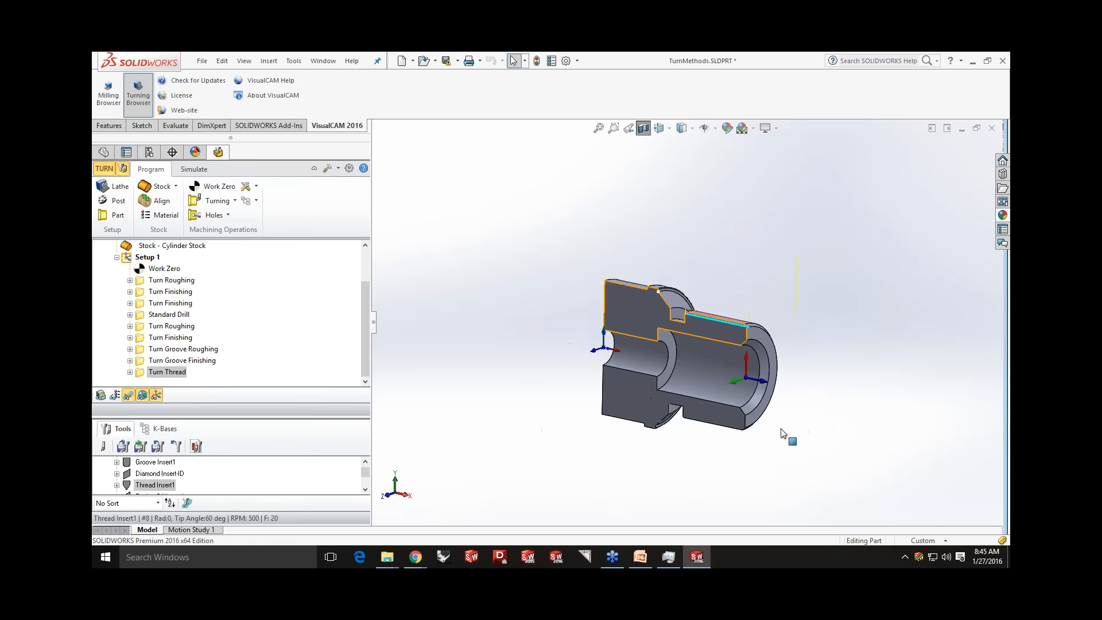
right_click(143, 257)
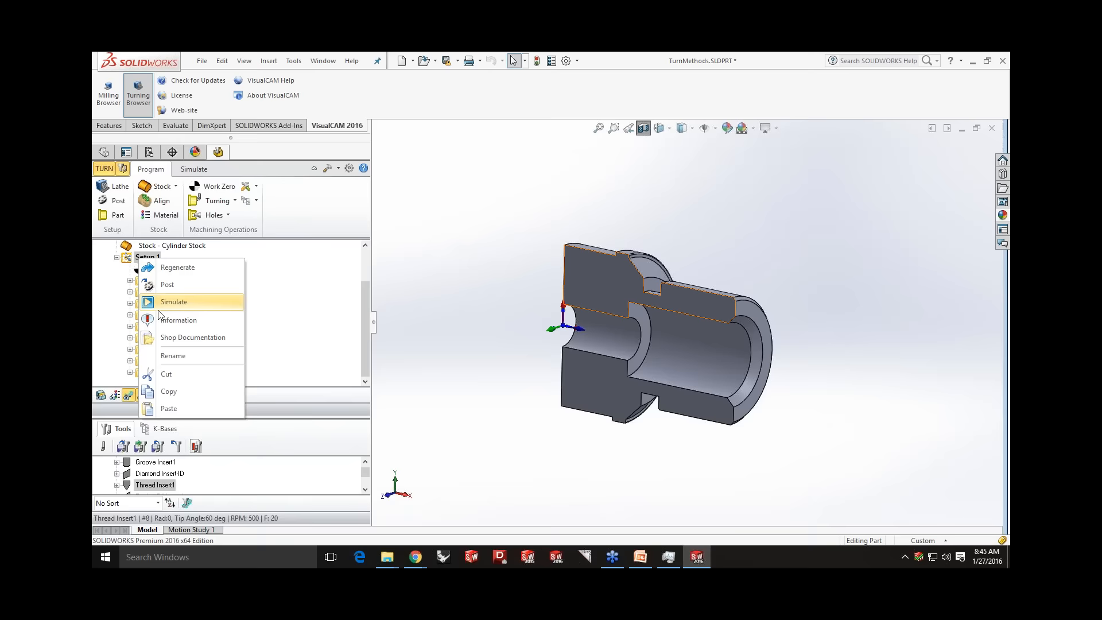
left_click(165, 341)
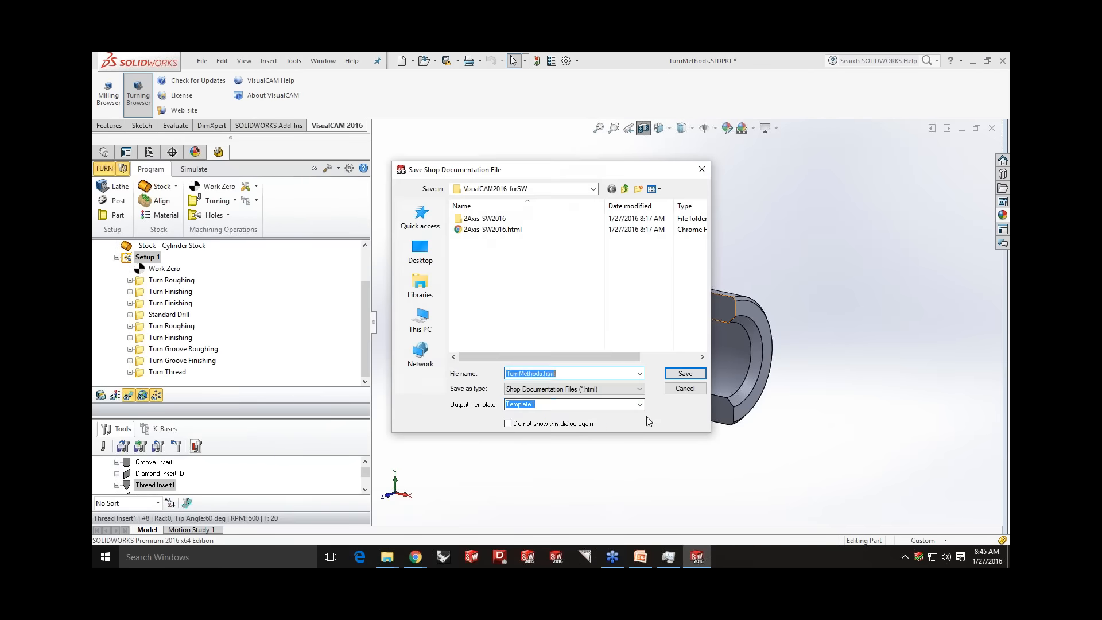
left_click(639, 404)
left_click(619, 423)
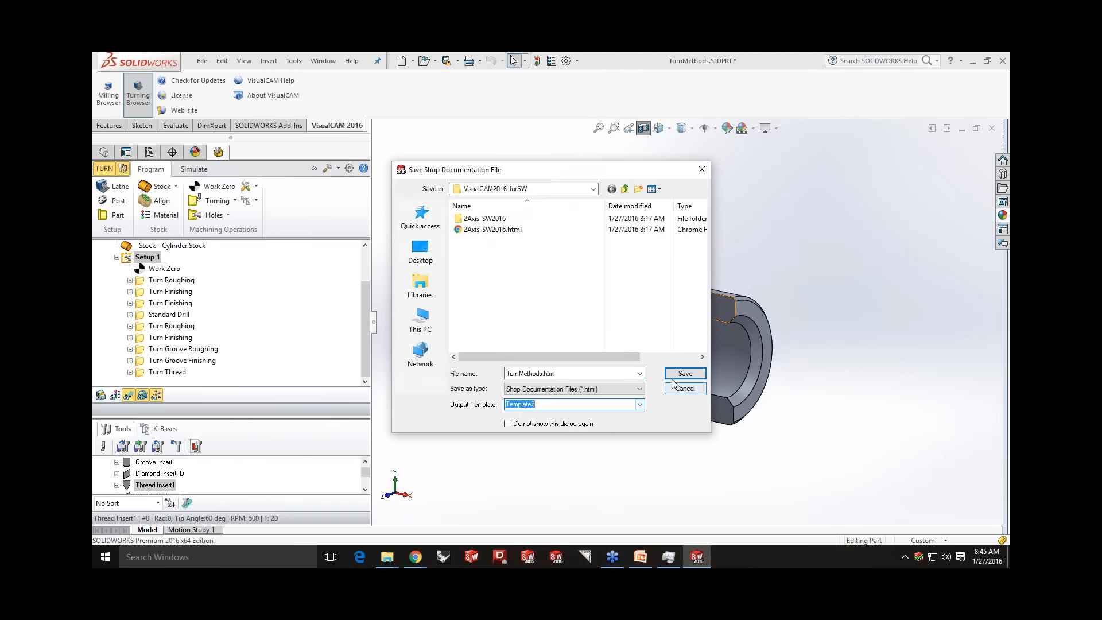
left_click(670, 374)
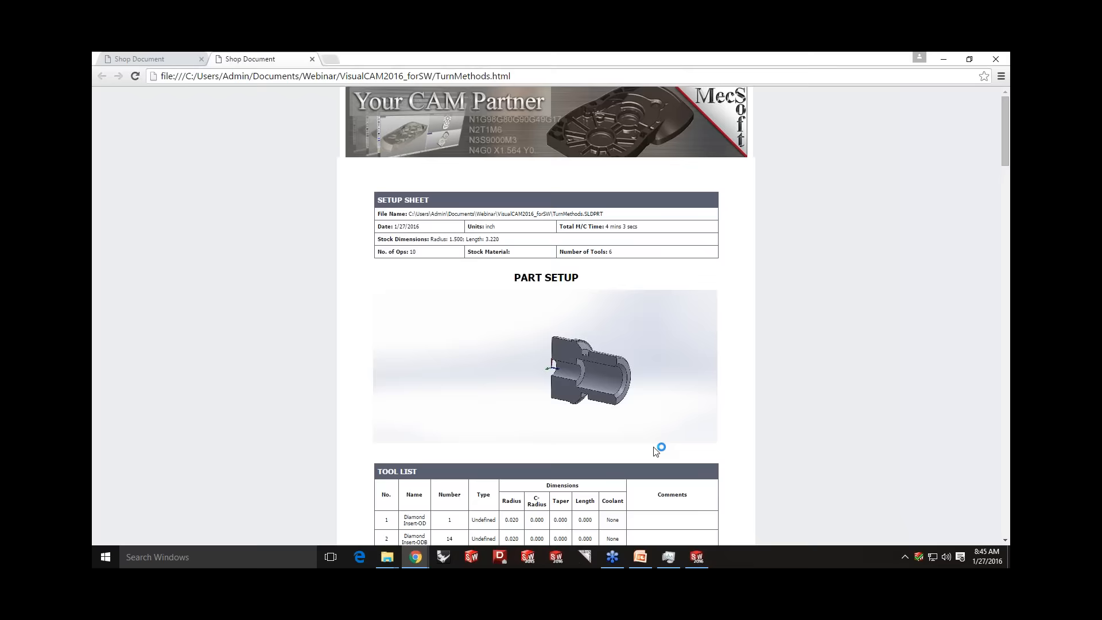
- Examine the shop document's setup sheet, tool list and machine operations list, and return to SOLIDWORKS
scroll(674, 379, "down", 4)
scroll(675, 392, "up", 4)
scroll(676, 392, "down", 2)
scroll(506, 425, "down", 2)
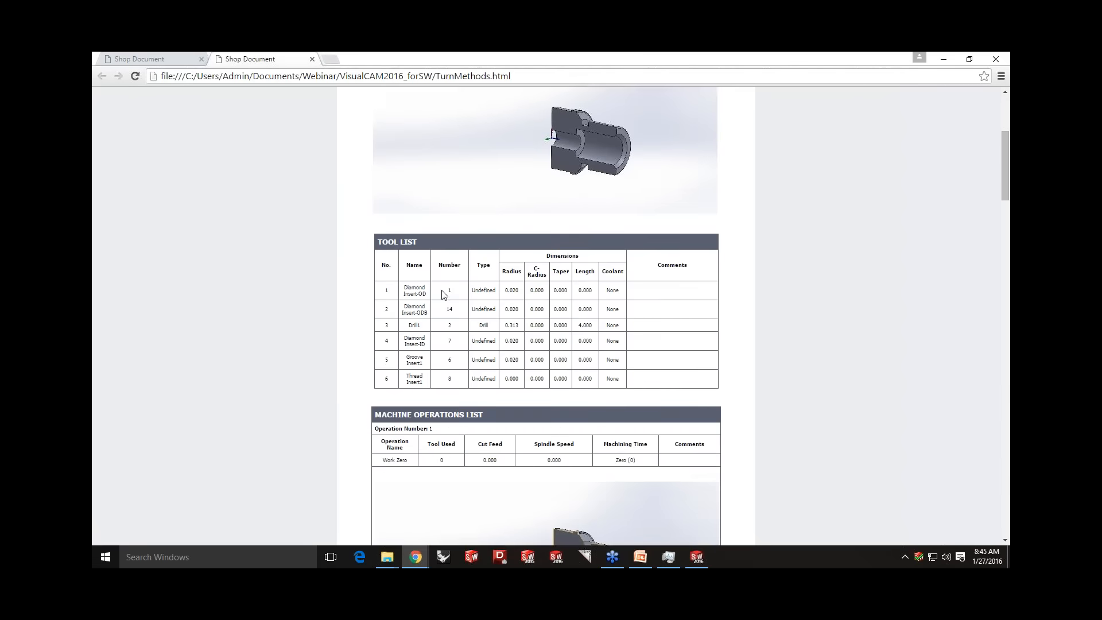
scroll(451, 377, "down", 4)
scroll(451, 377, "down", 8)
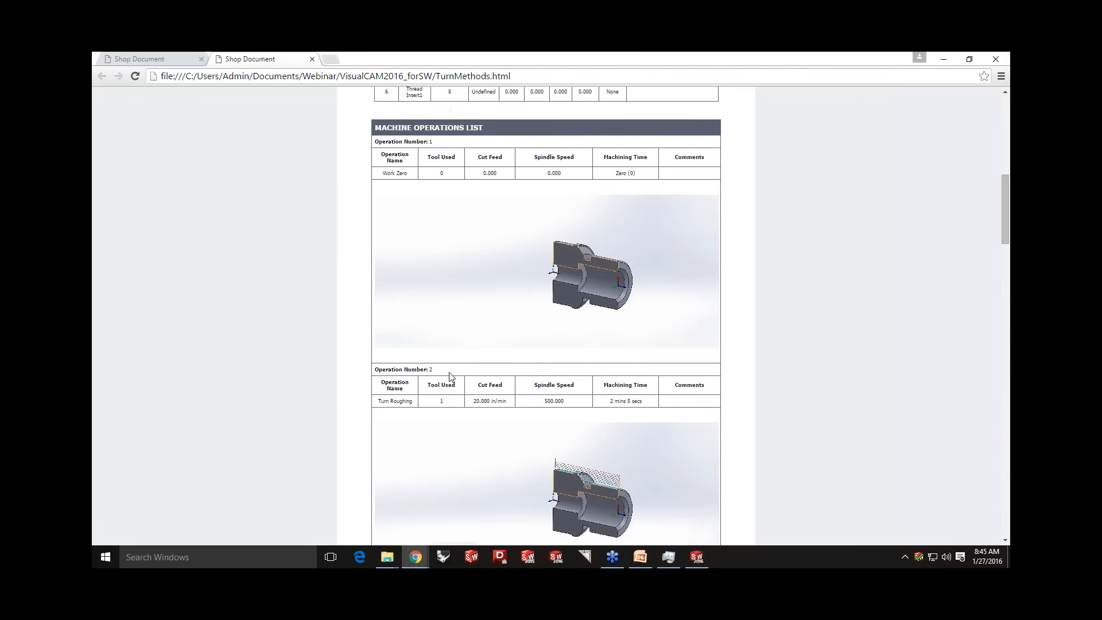
scroll(451, 377, "down", 9)
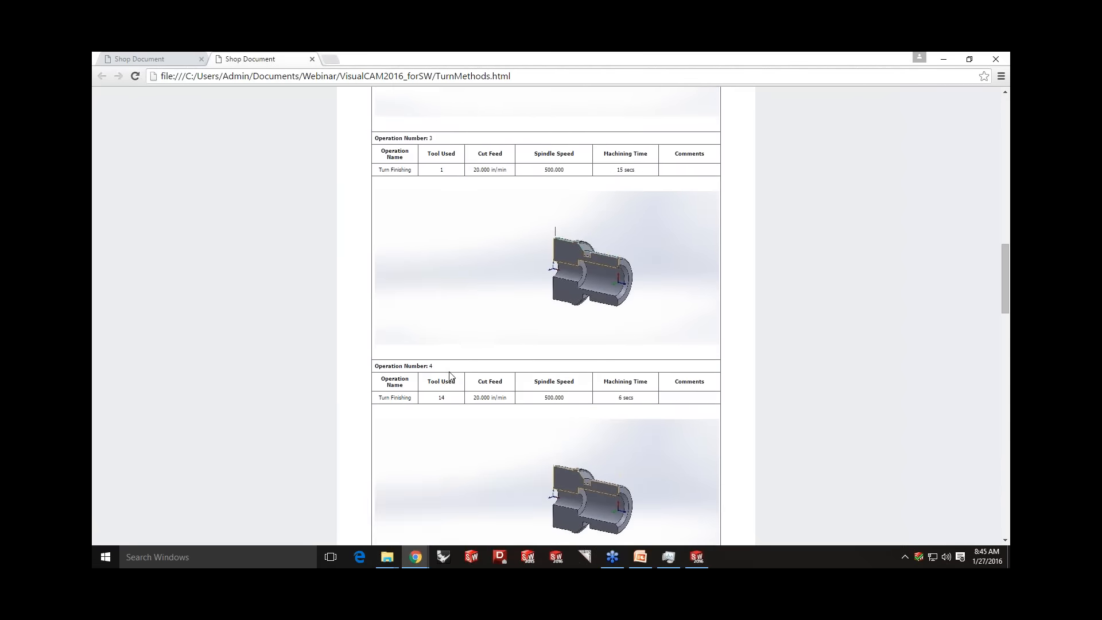
scroll(451, 377, "down", 15)
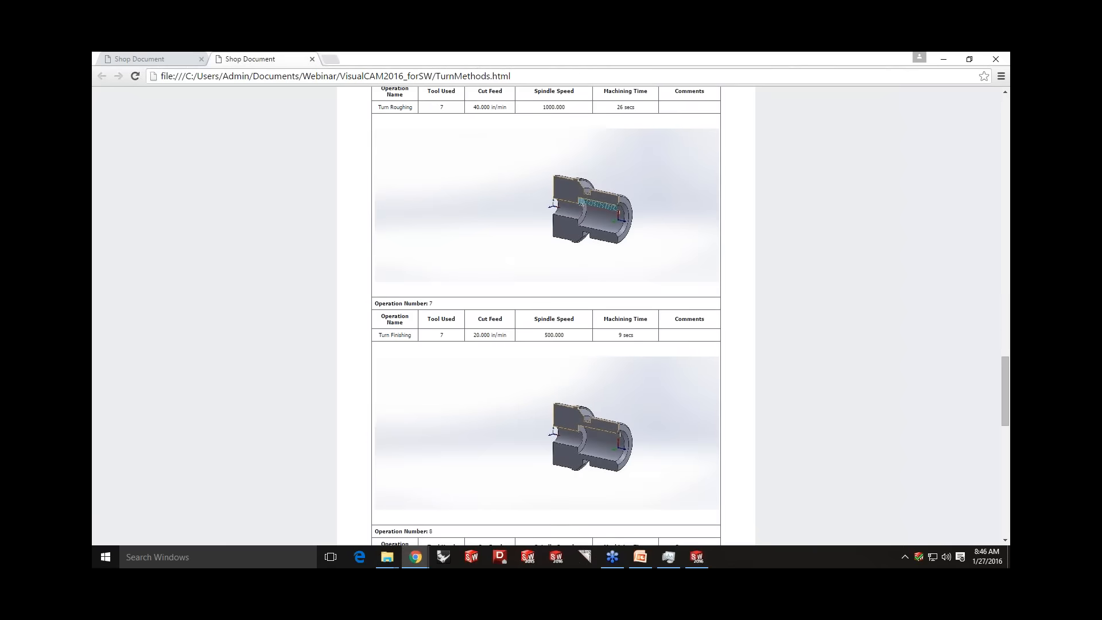
scroll(451, 377, "down", 3)
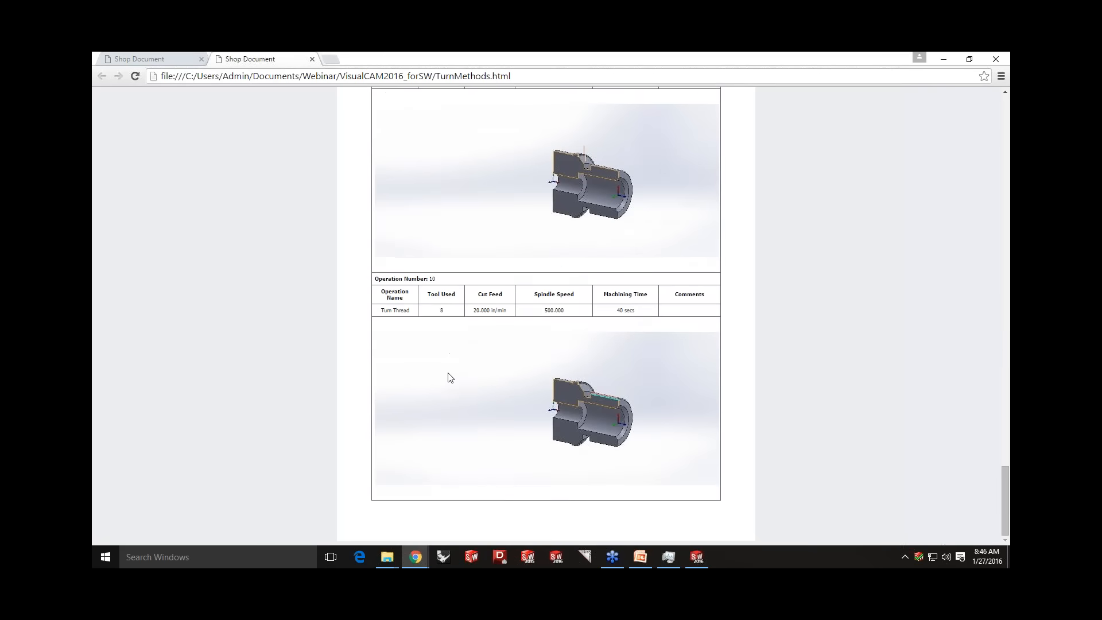
left_click(944, 58)
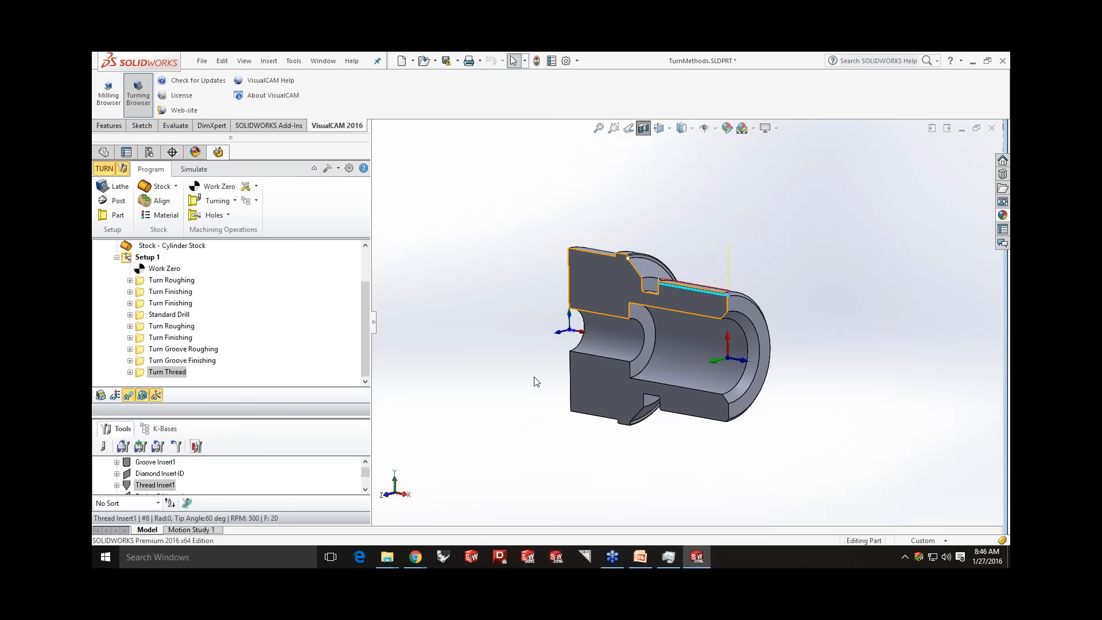
- Enable Diameter Mode Programming in the turning module's machining preferences and apply the change
scroll(769, 294, "down", 2)
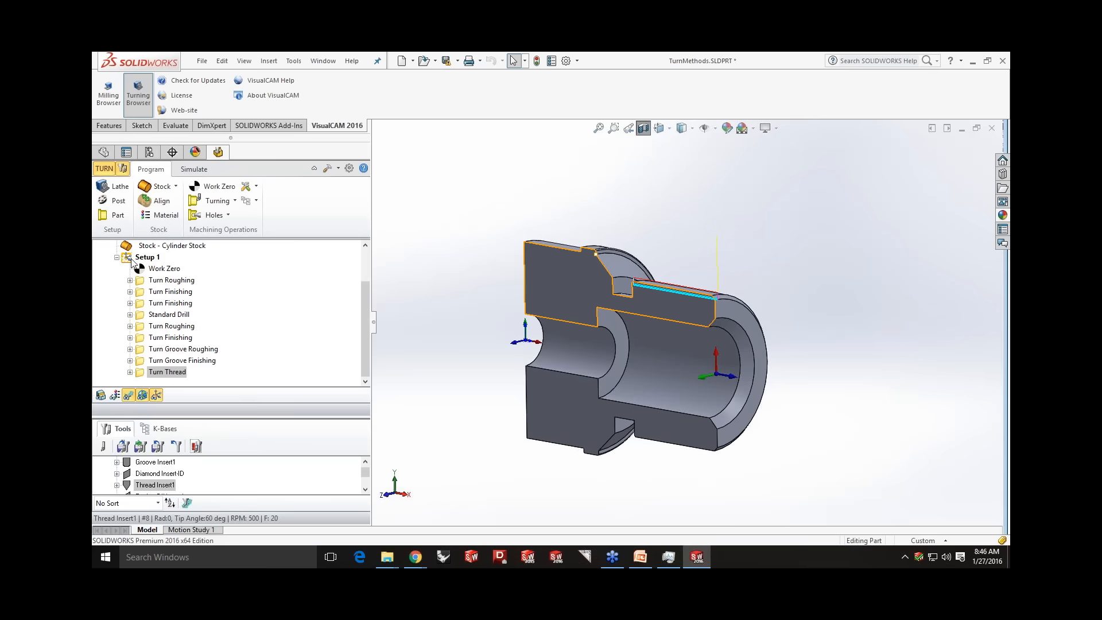
left_click(132, 259)
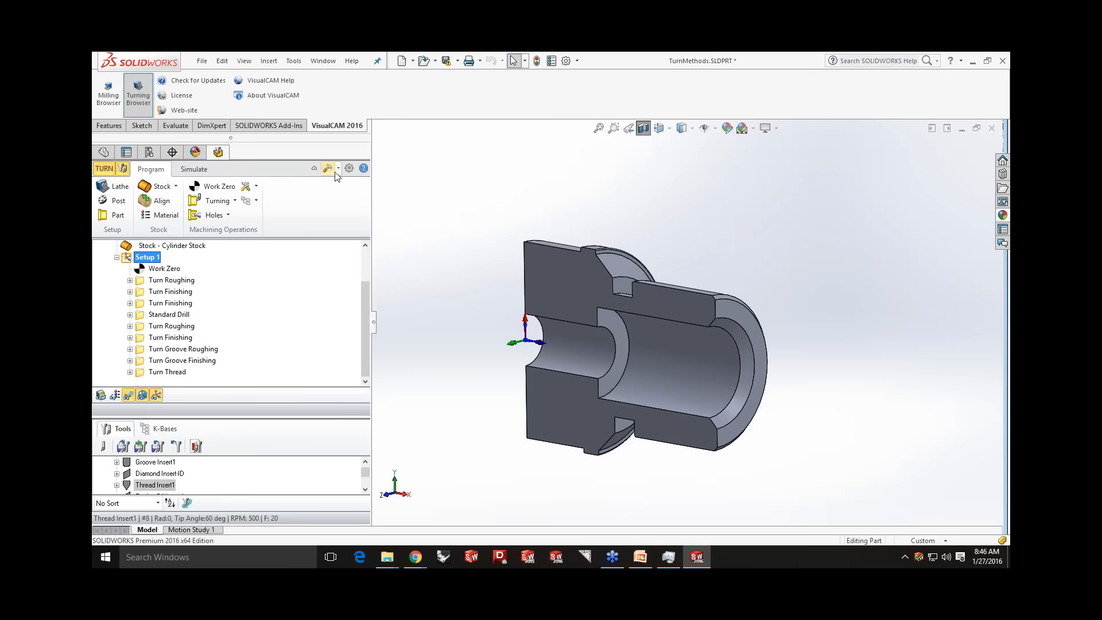
left_click(349, 168)
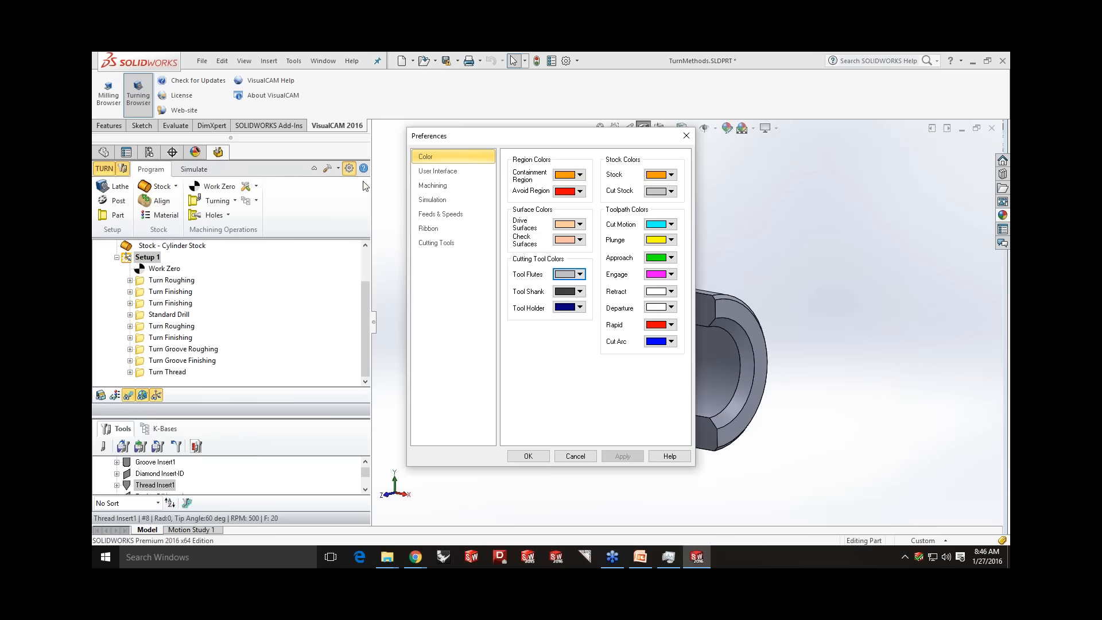
left_click(434, 186)
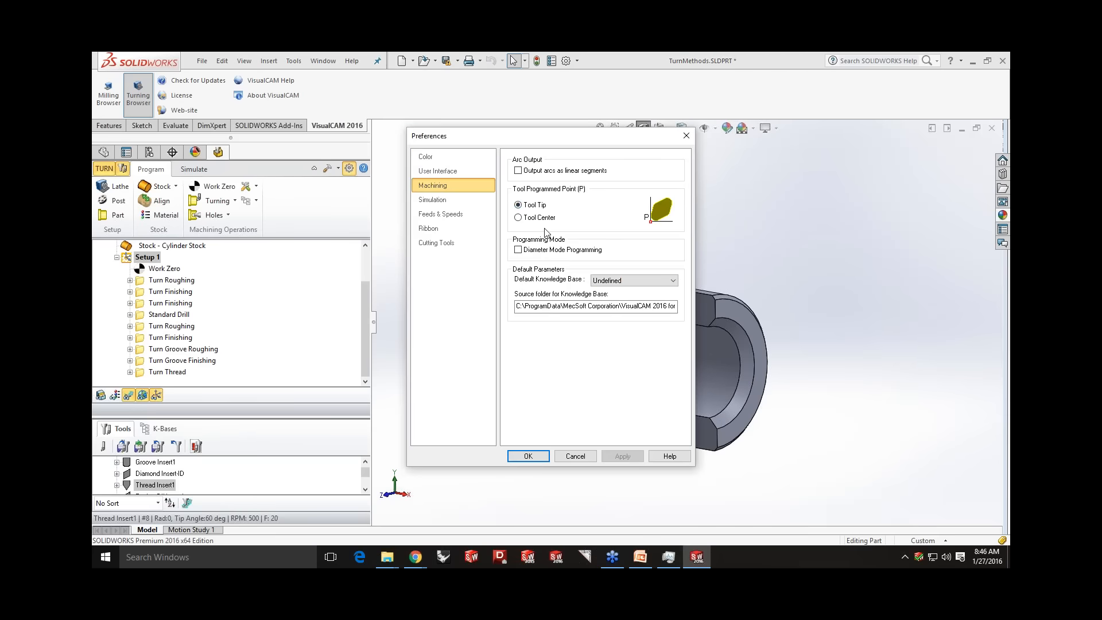
left_click(518, 250)
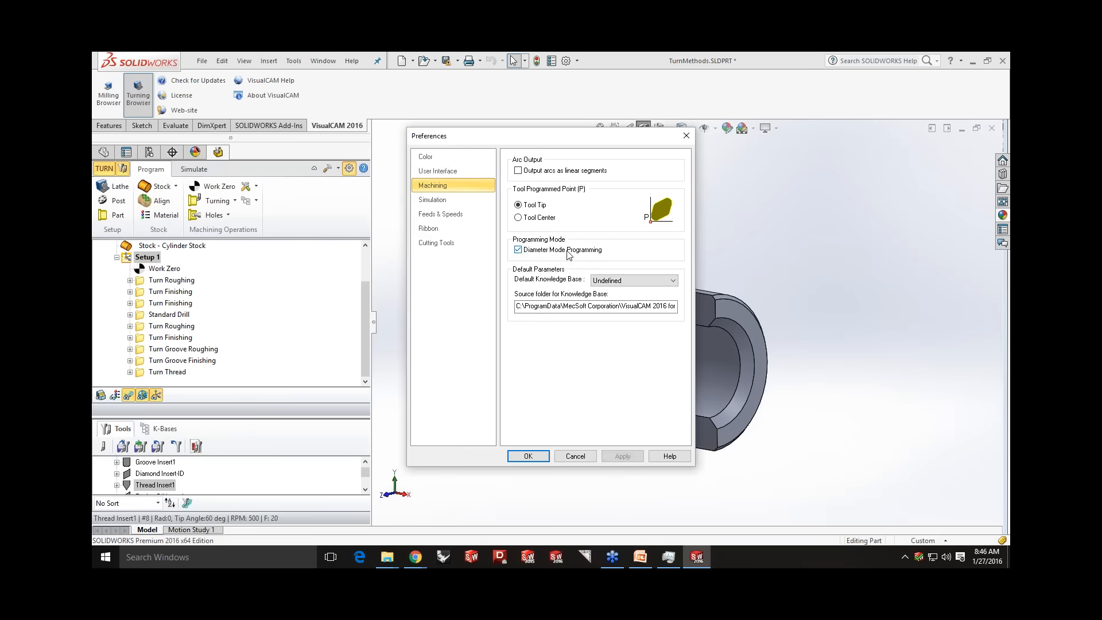
left_click(535, 457)
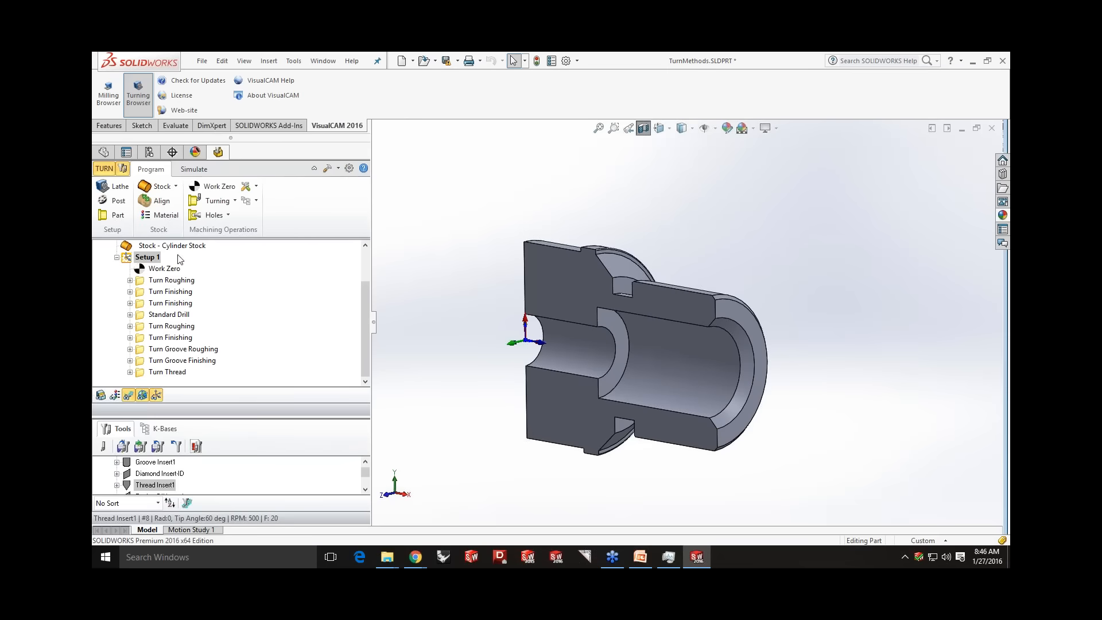
- Post-process Setup 1 with the Fanuc post to TurnMethods_Setup 1.nc, view the G-code and close it
right_click(148, 257)
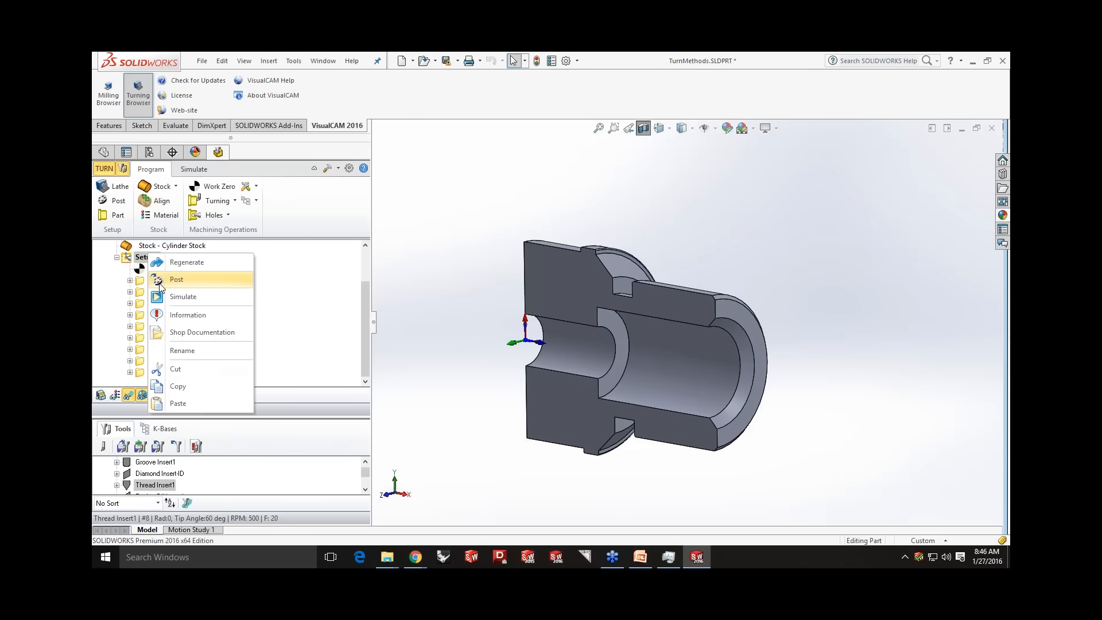
left_click(160, 282)
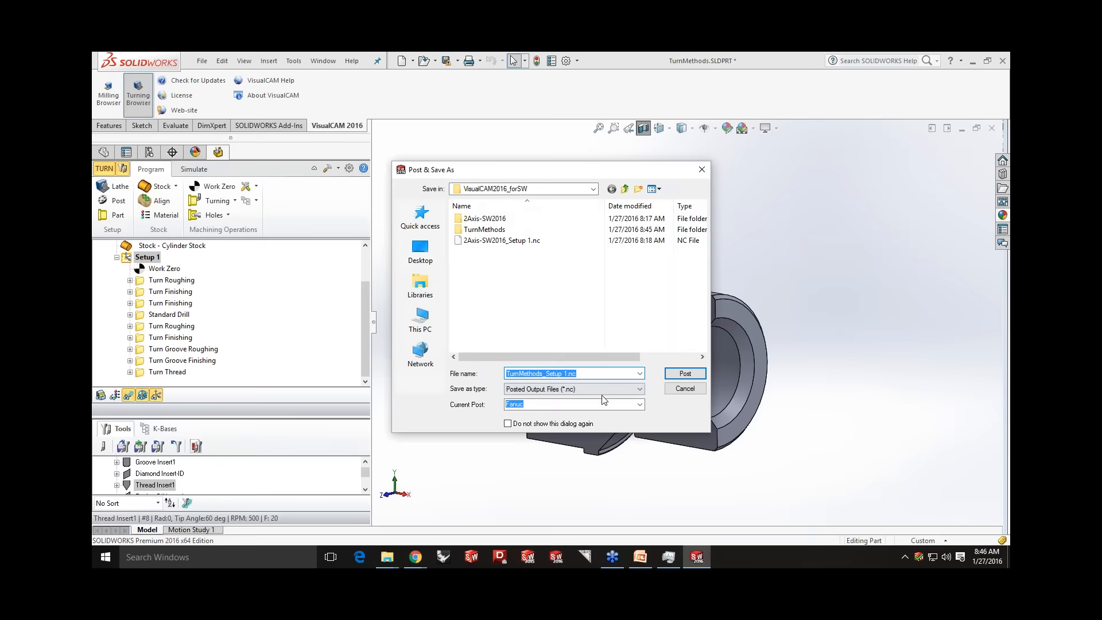
left_click(699, 377)
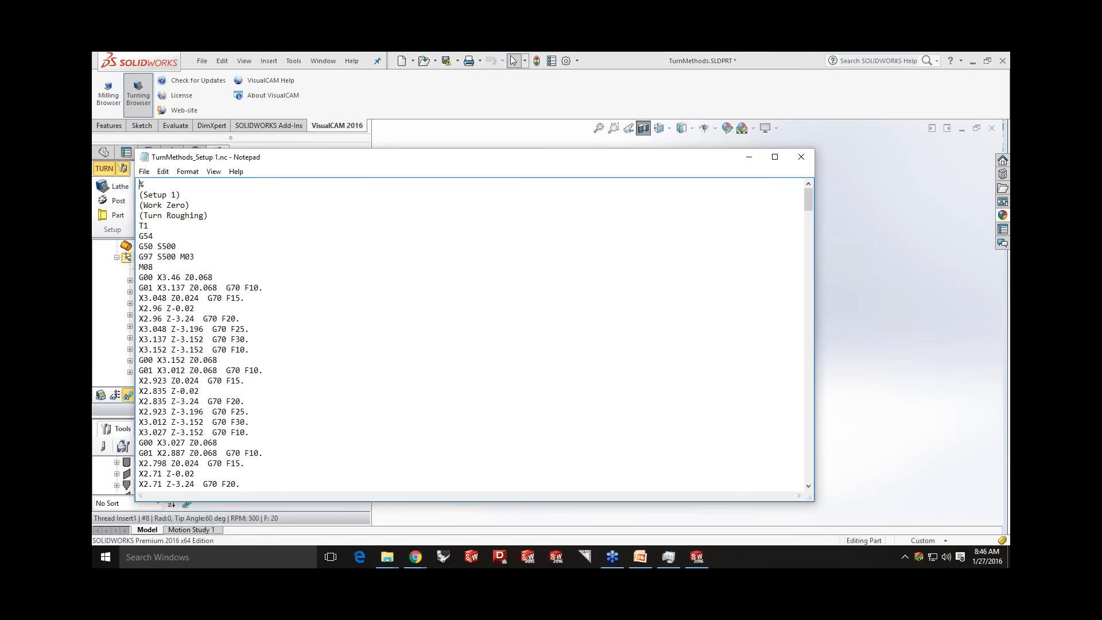
left_click(802, 160)
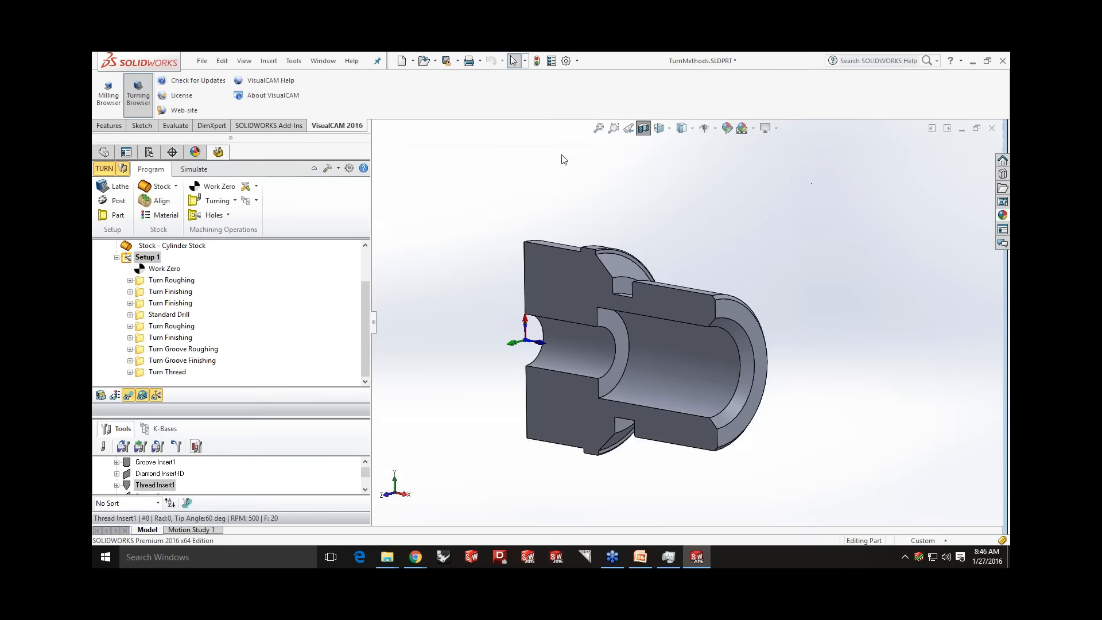
- Save the TurnMethods part and close it
left_click(446, 60)
left_click(576, 331)
left_click(991, 128)
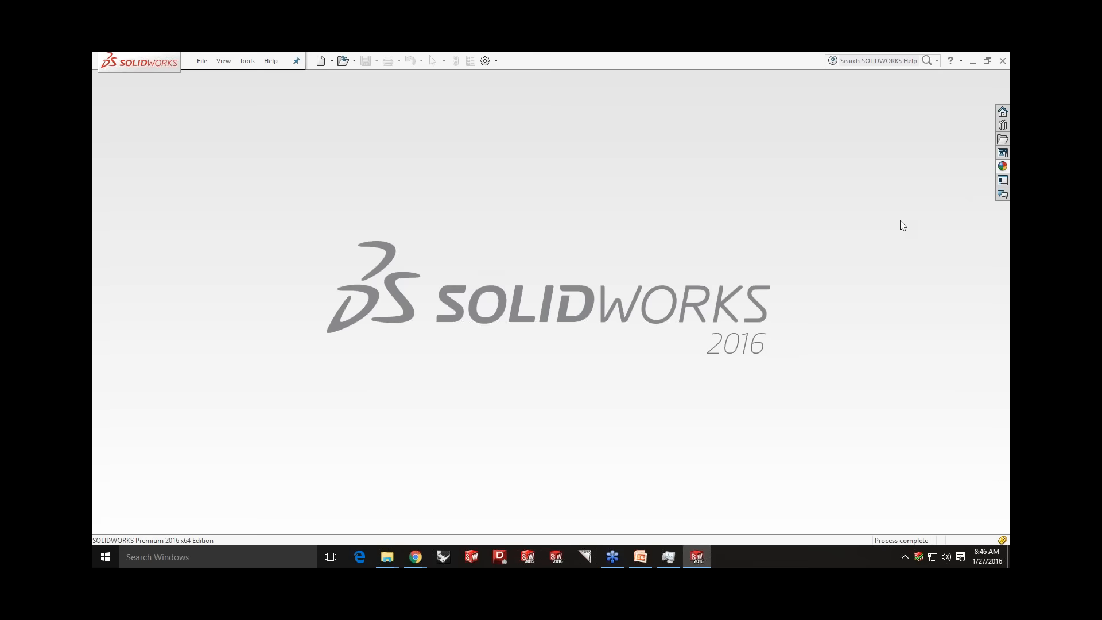
- Open the part HoleFeature1-SW2016.SLDPRT and switch from the turning to the milling browser
left_click(345, 63)
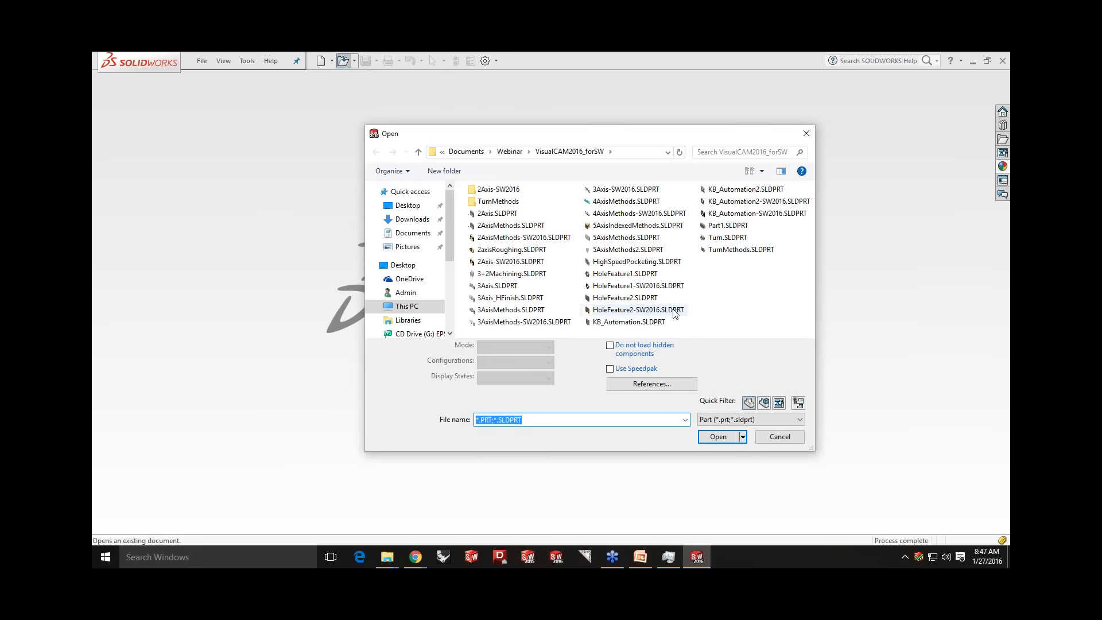
left_click(650, 286)
left_click(718, 418)
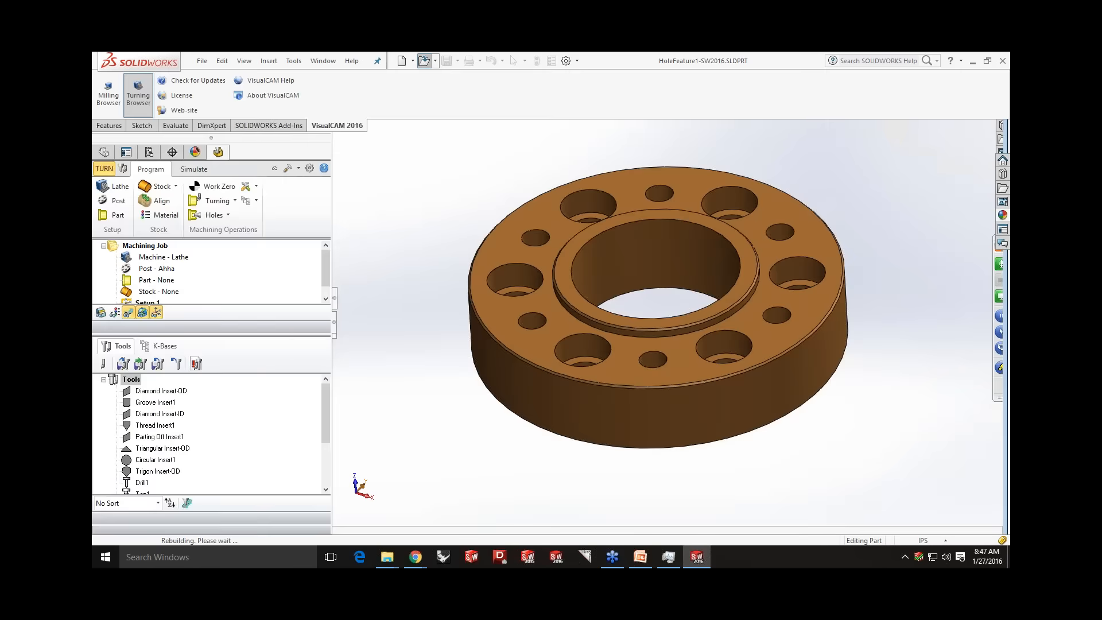
mouse_move(643, 347)
middle_mouse_down()
mouse_move(664, 315)
mouse_move(654, 335)
middle_mouse_up()
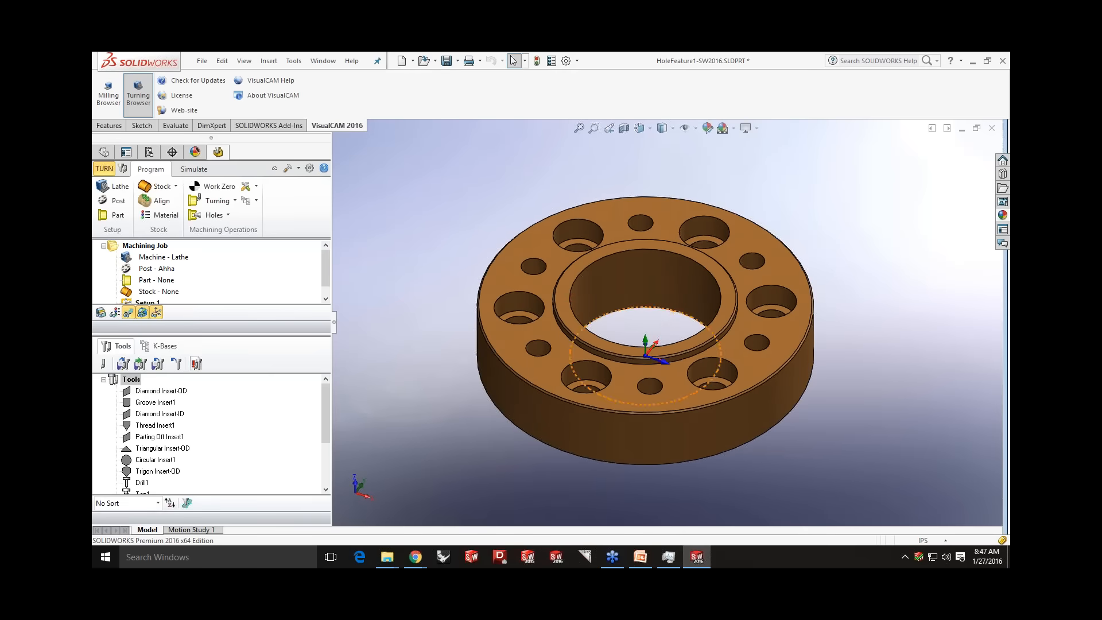
left_click(108, 92)
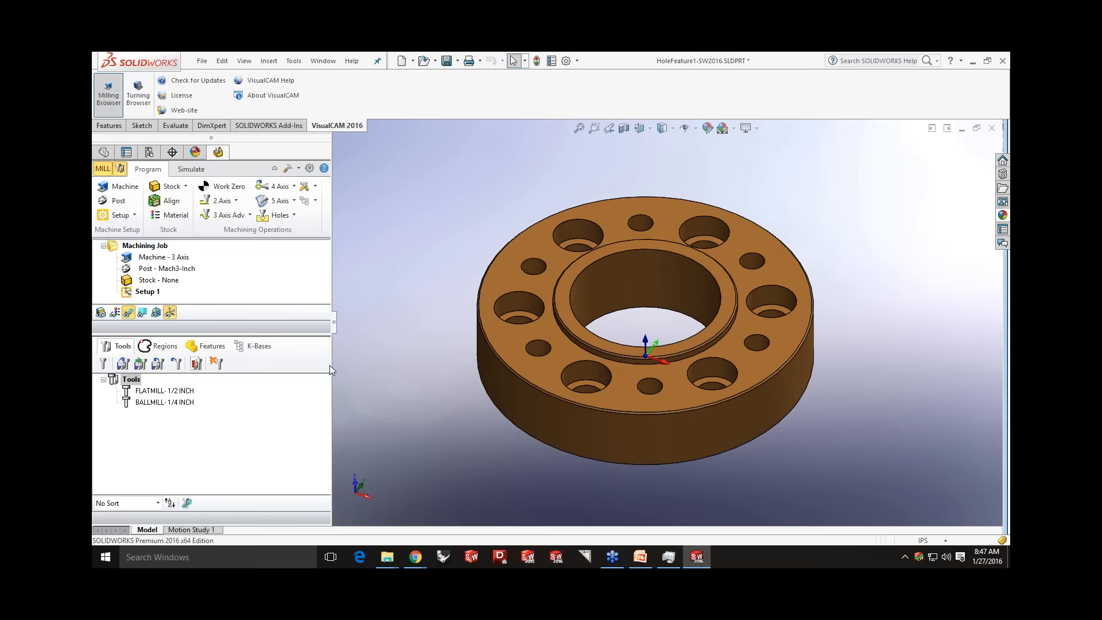
- Detect hole features on the flange's flat upper ring face by selecting that face
middle_click_drag(514, 190, 512, 214)
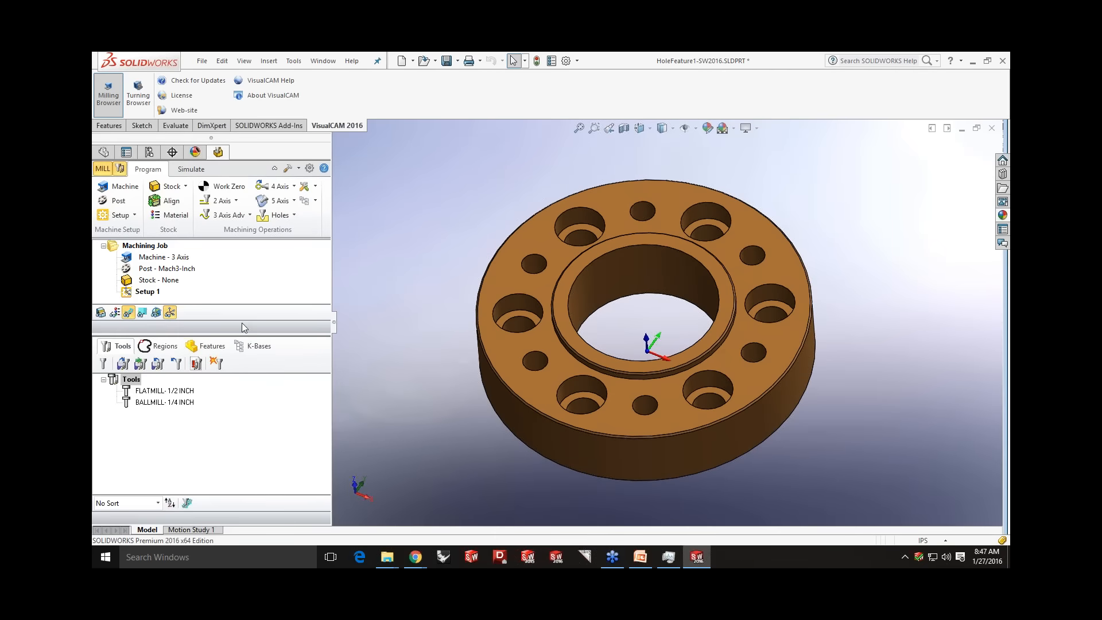
left_click(211, 347)
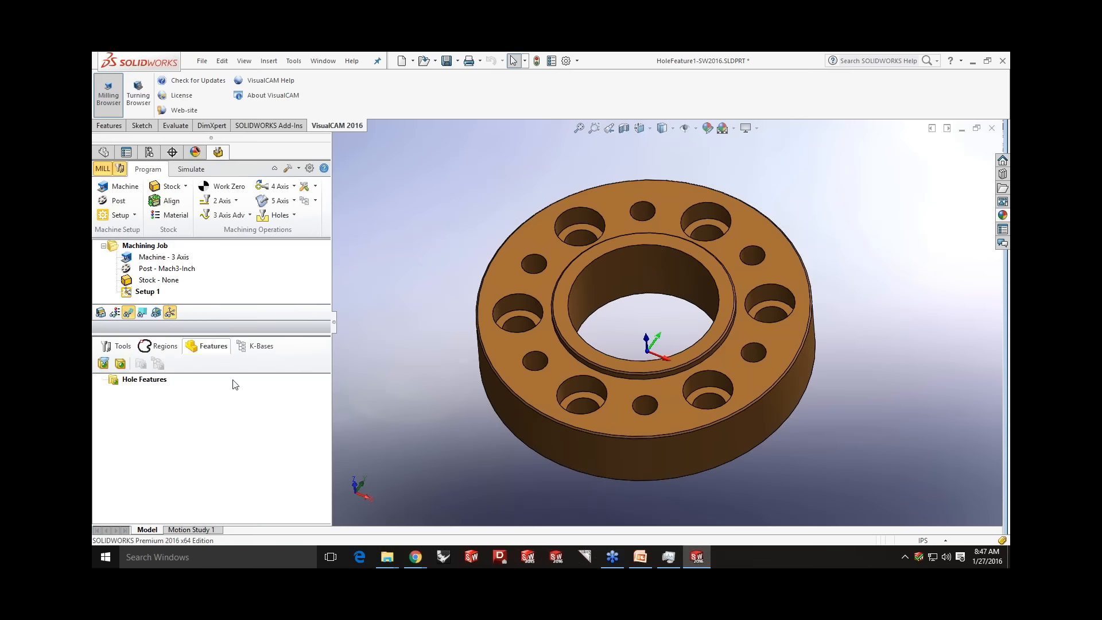
left_click(119, 366)
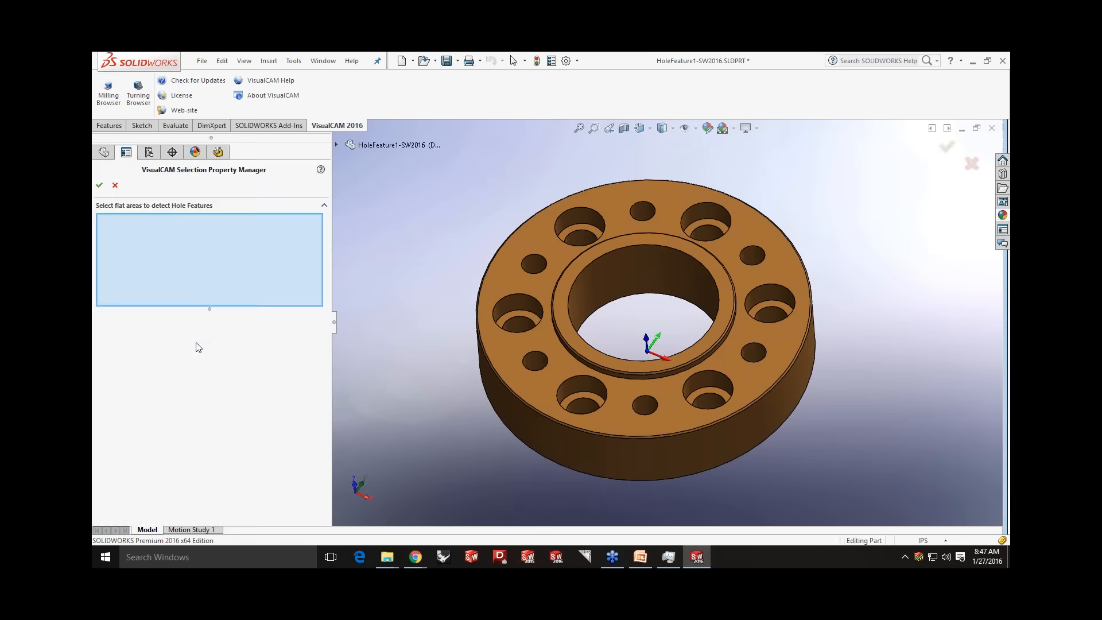
left_click(533, 233)
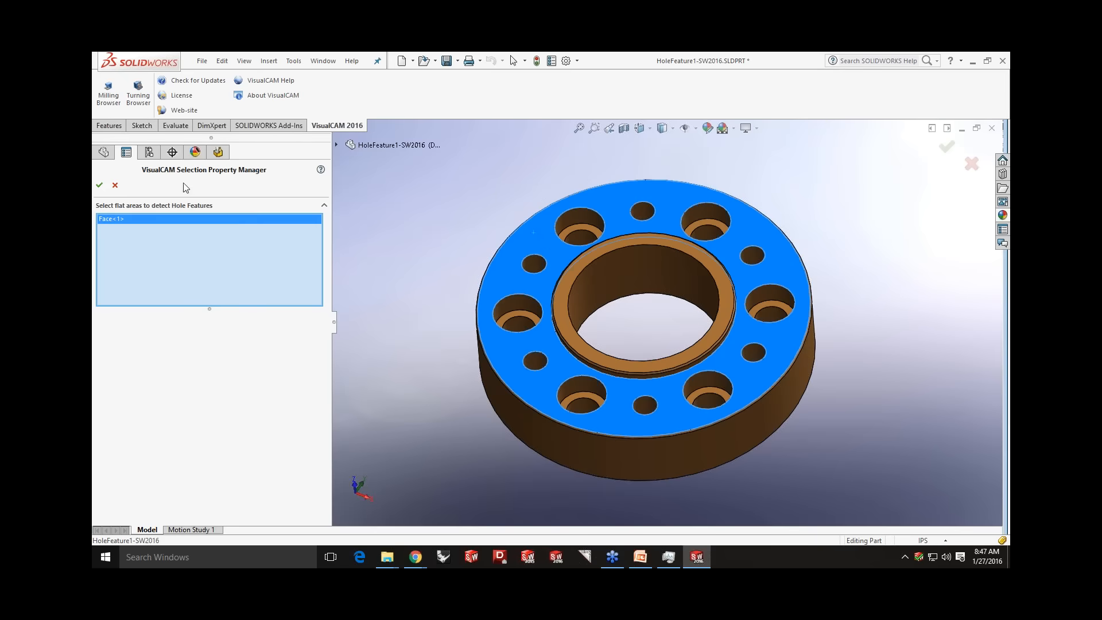
left_click(99, 185)
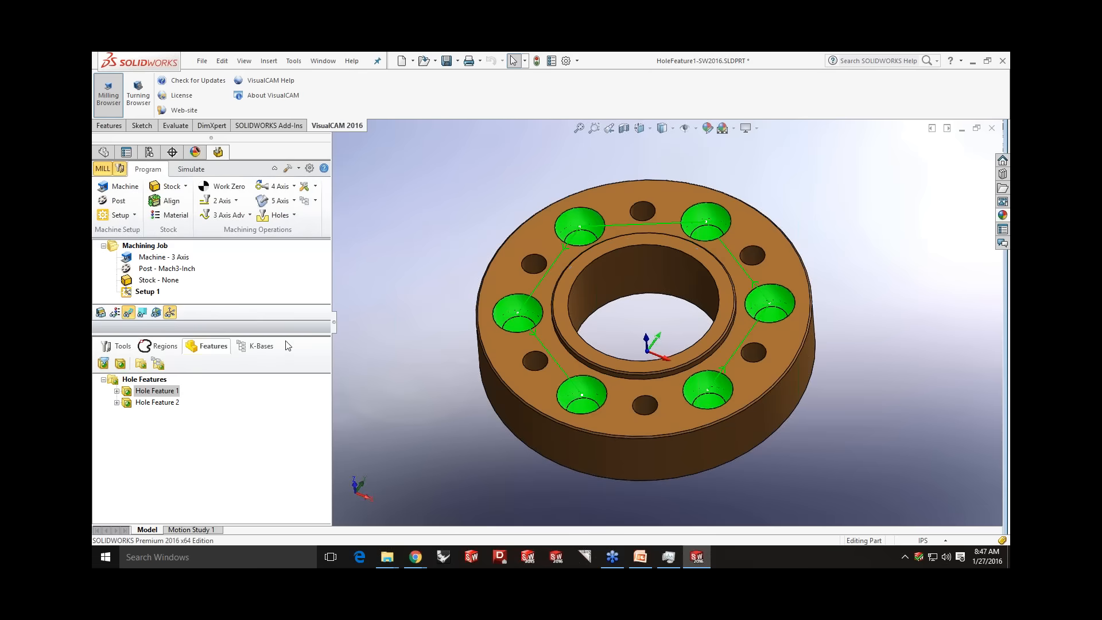
- Examine the instances of Hole Feature 1 and Hole Feature 2 and their hole locations on the flange
left_click(155, 403)
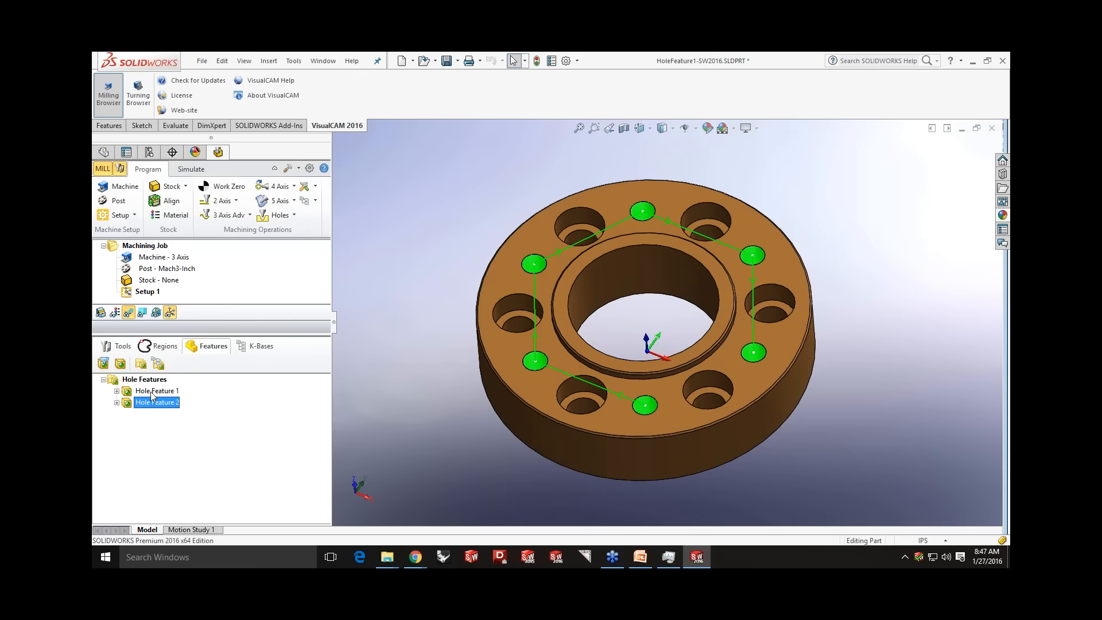
left_click(153, 392)
left_click(117, 391)
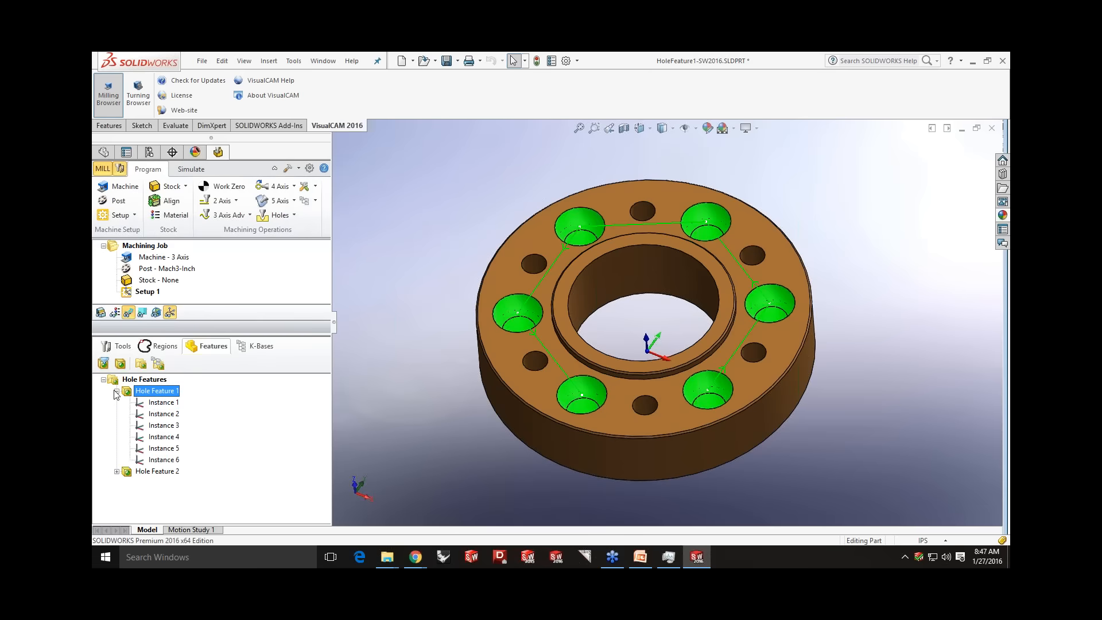
left_click(117, 471)
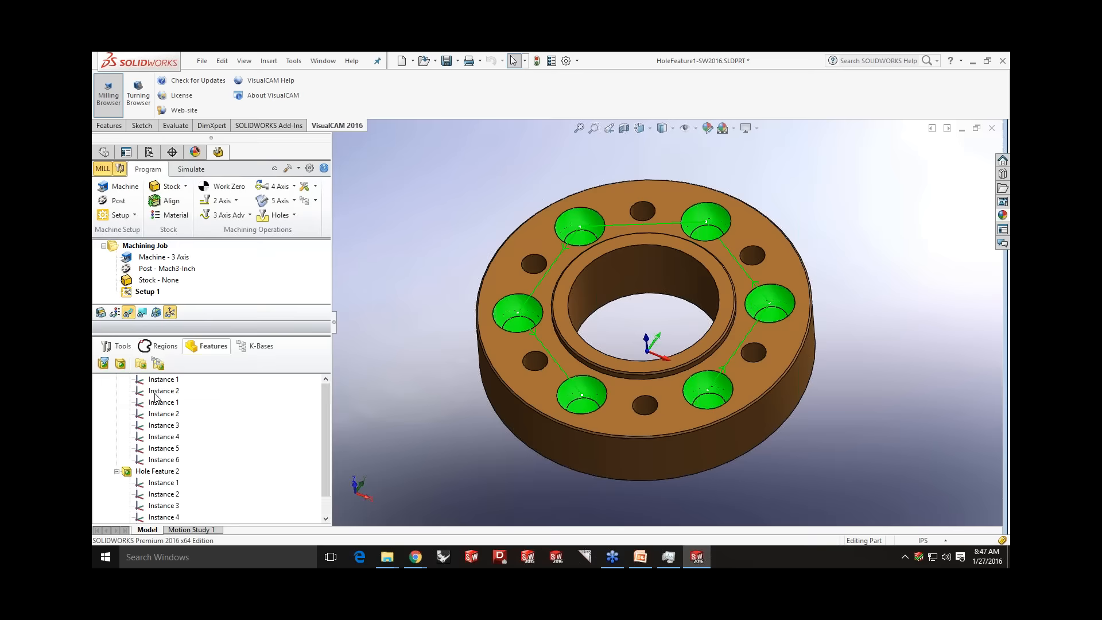
scroll(155, 396, "up", 1)
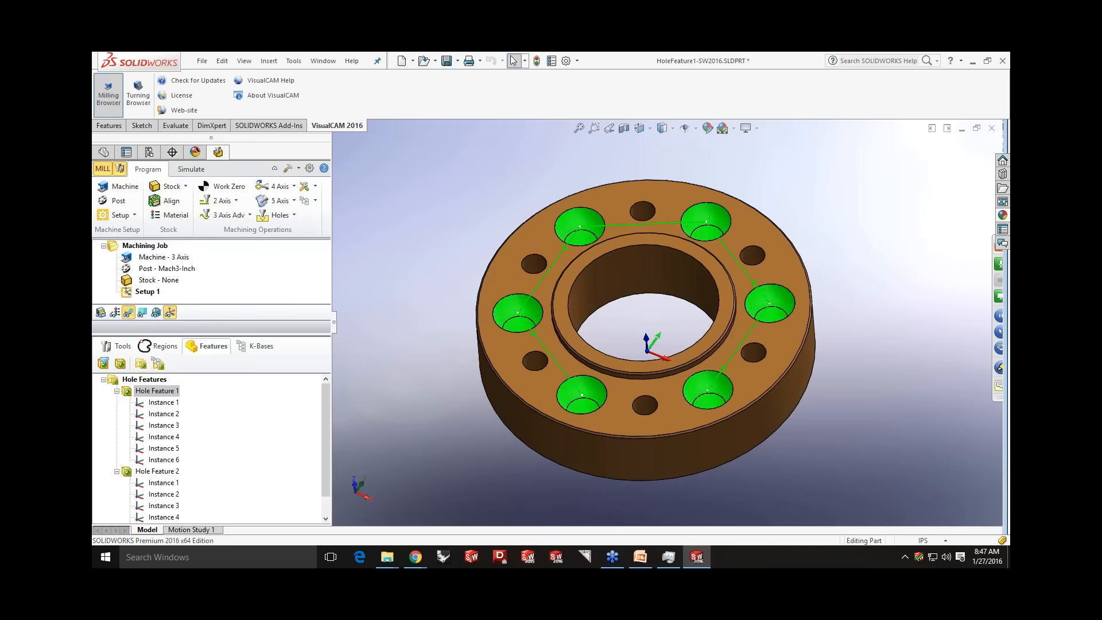
middle_click_drag(452, 287, 388, 328)
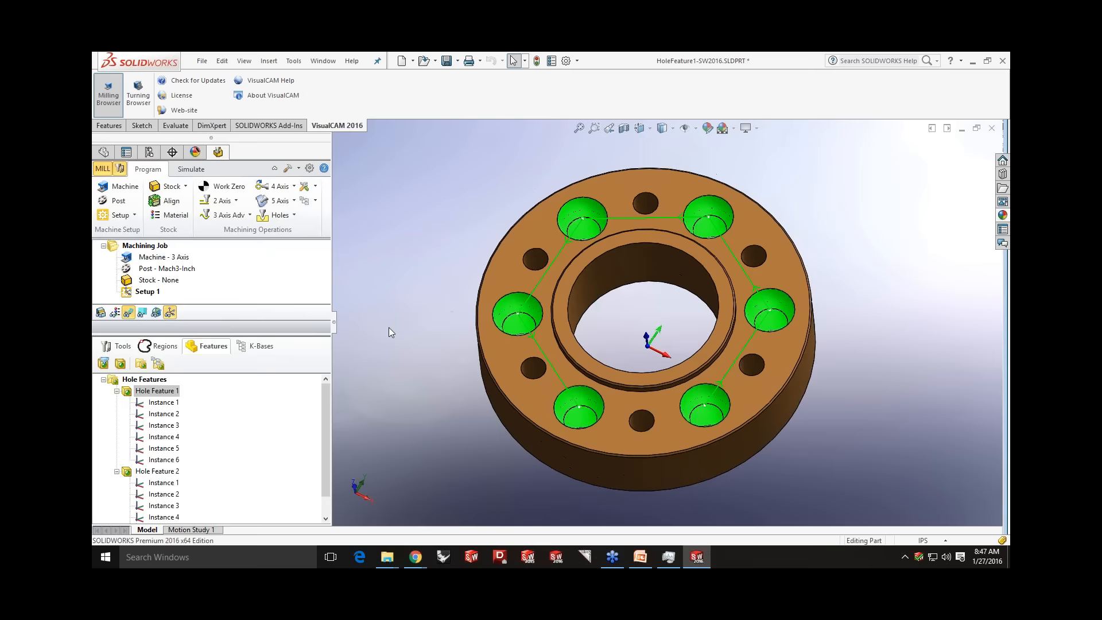
left_click(154, 471)
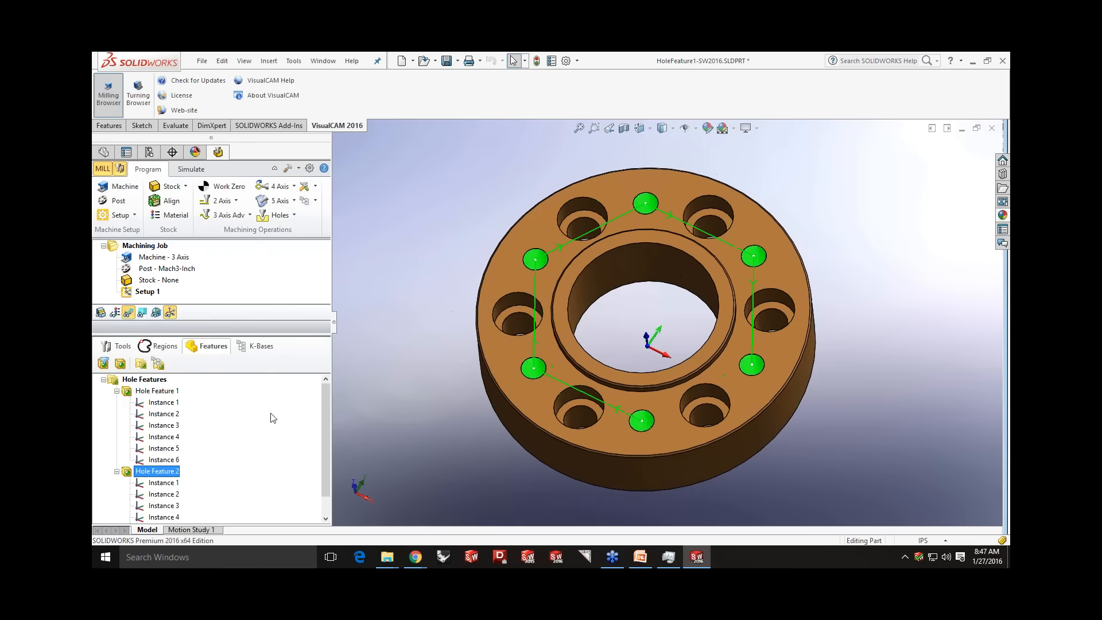
left_click(133, 392)
left_click(116, 391)
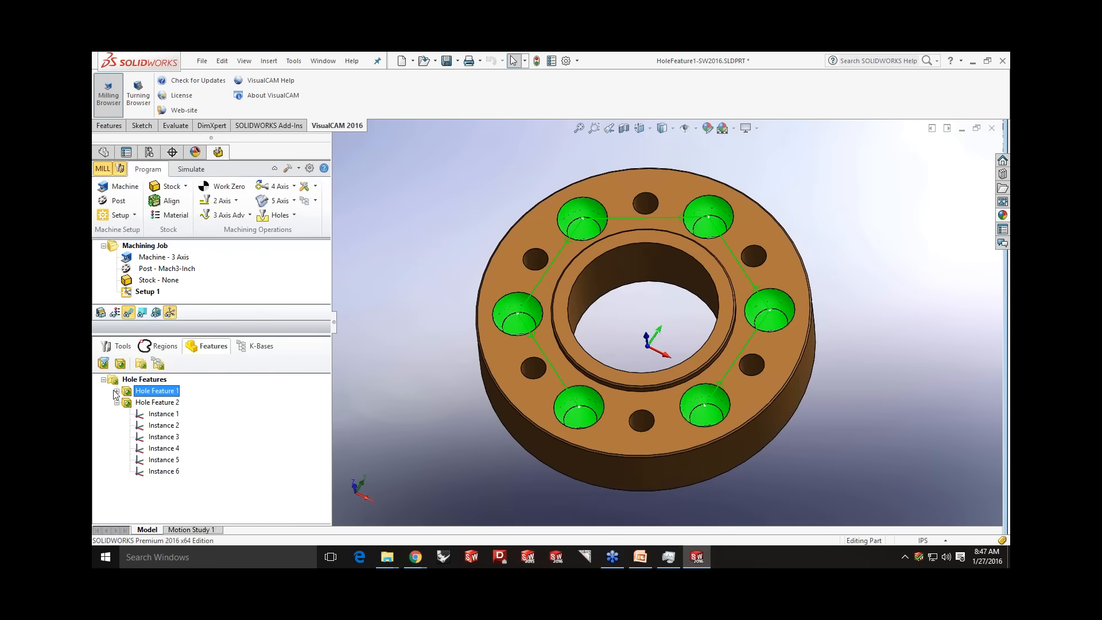
- Start creating machining operations for Hole Feature 1, adding a Center Drill operation with its bottom Z set to -0.075
left_click(140, 365)
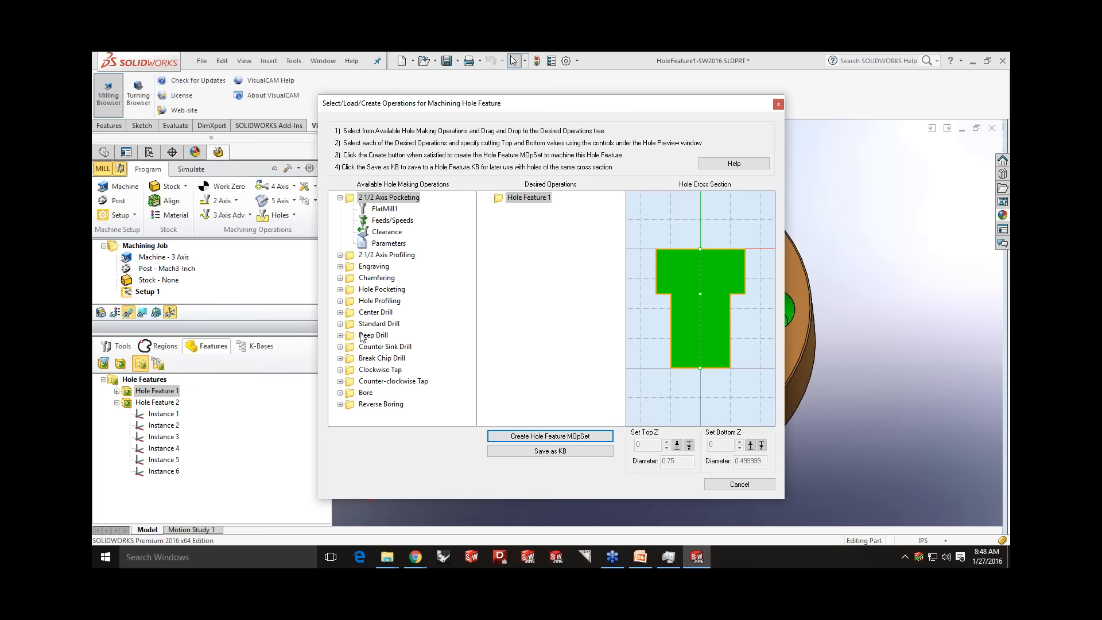
left_click(352, 315)
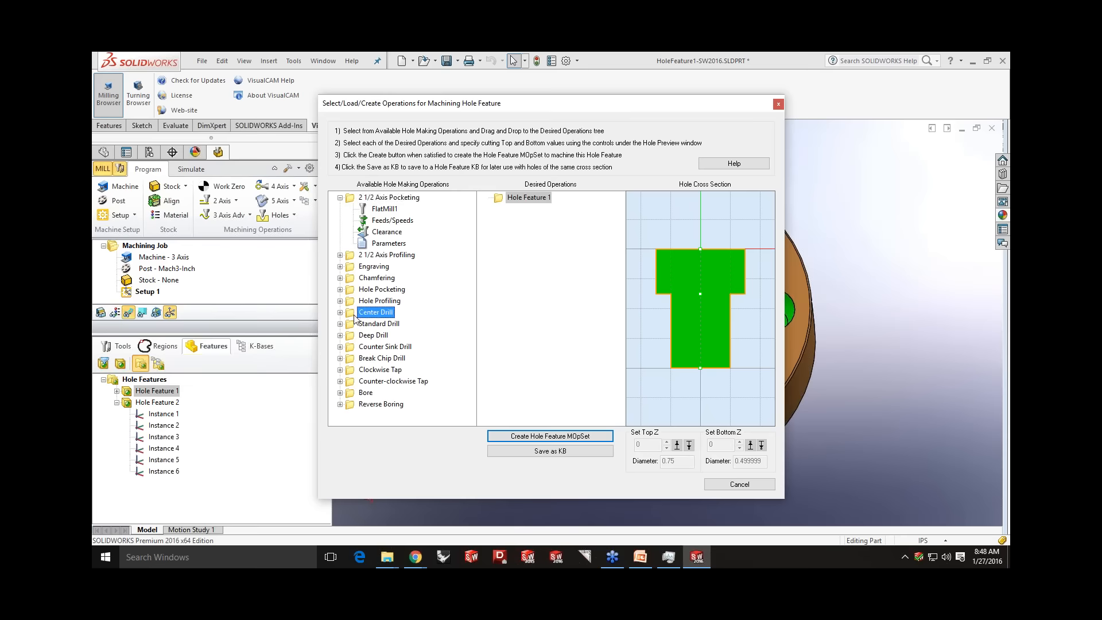
left_click_drag(352, 315, 541, 238)
left_click(513, 212)
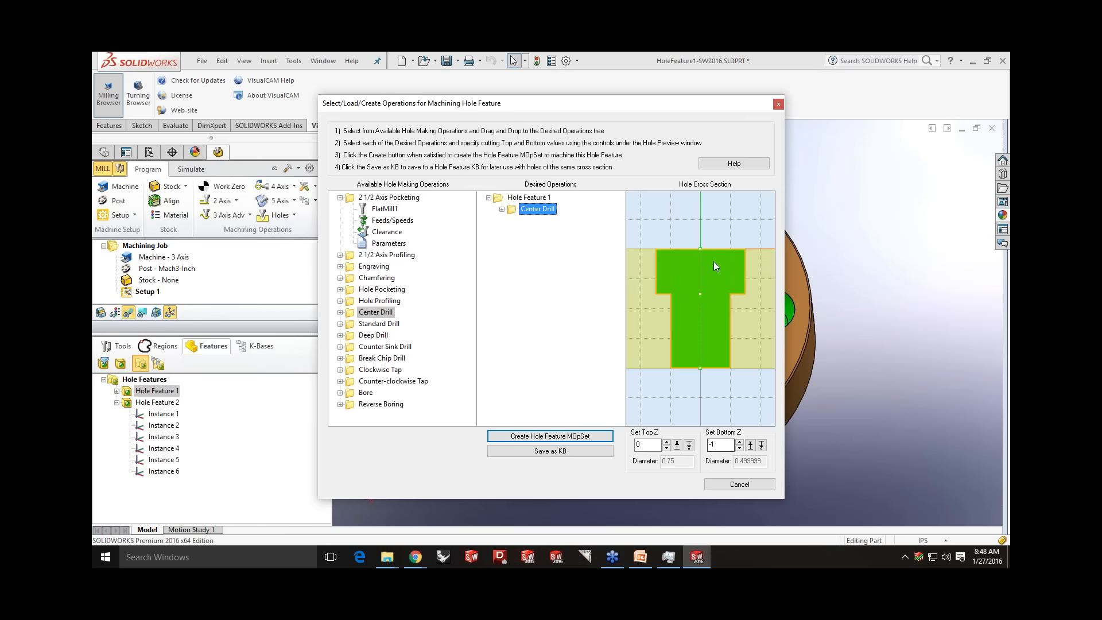
left_click(740, 442)
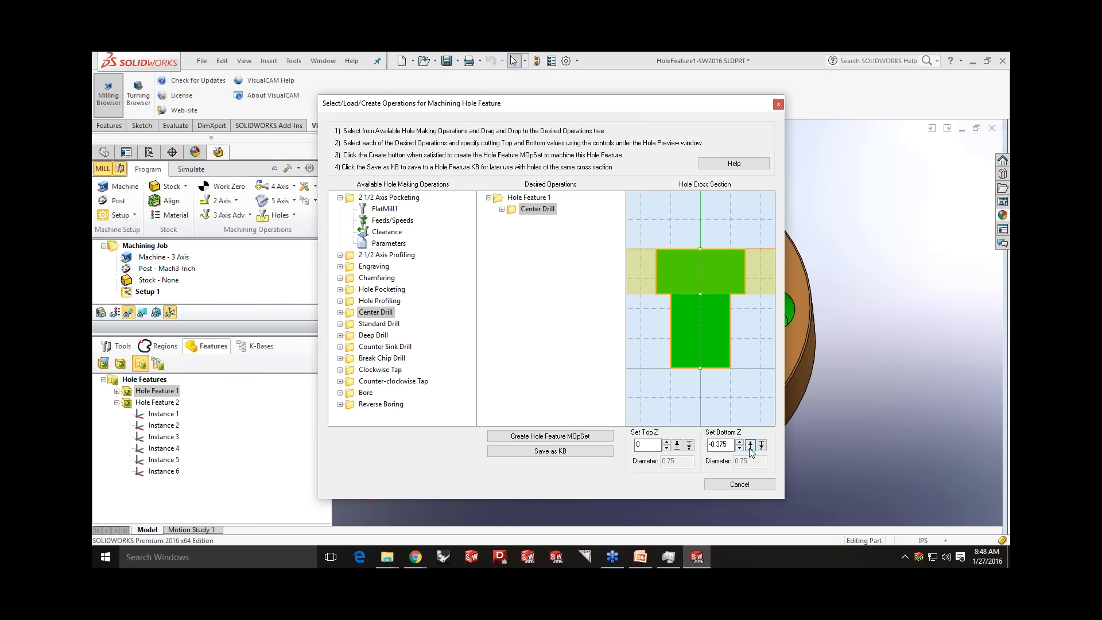
left_click(739, 442)
left_click(739, 442)
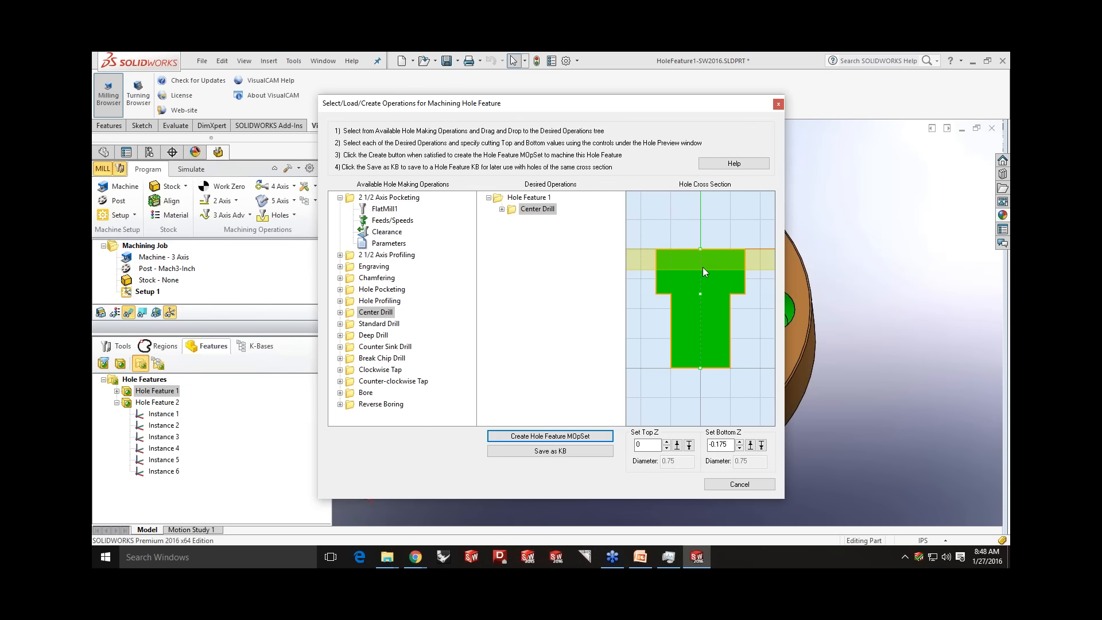
left_click(740, 442)
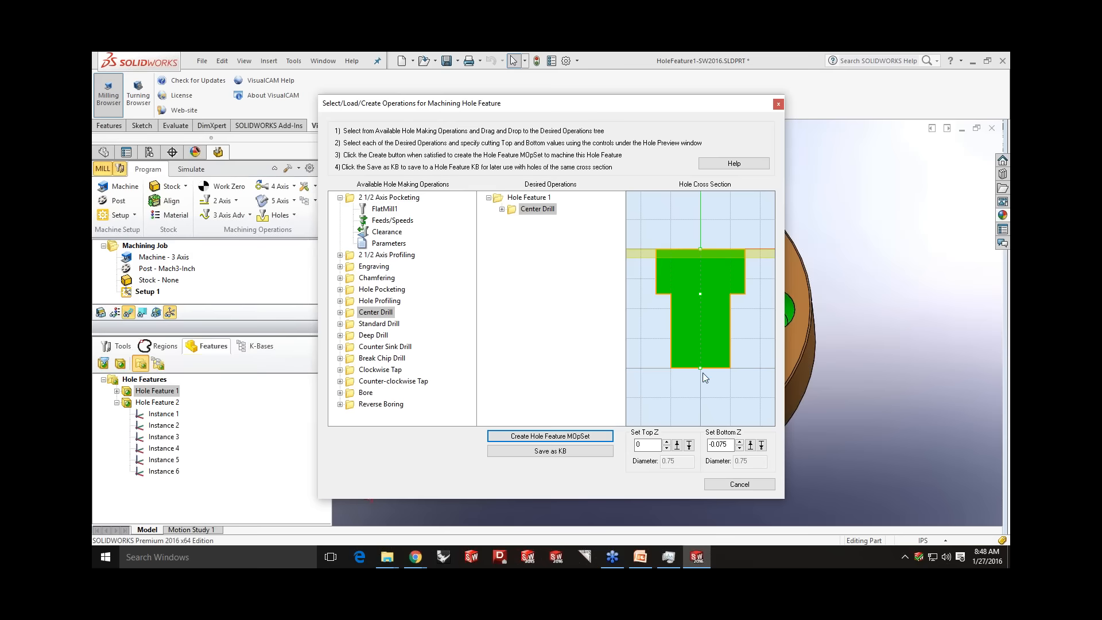
- Add a Deep Drill operation after the Center Drill for Hole Feature 1 and show its cutting range
left_click_drag(373, 335, 508, 237)
left_click(512, 224)
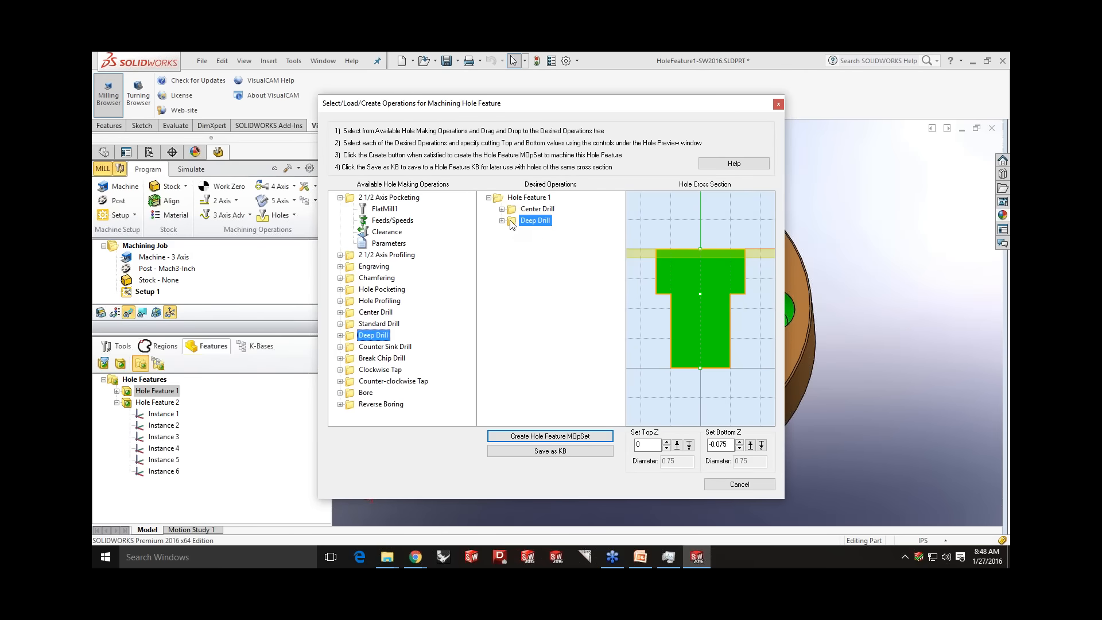
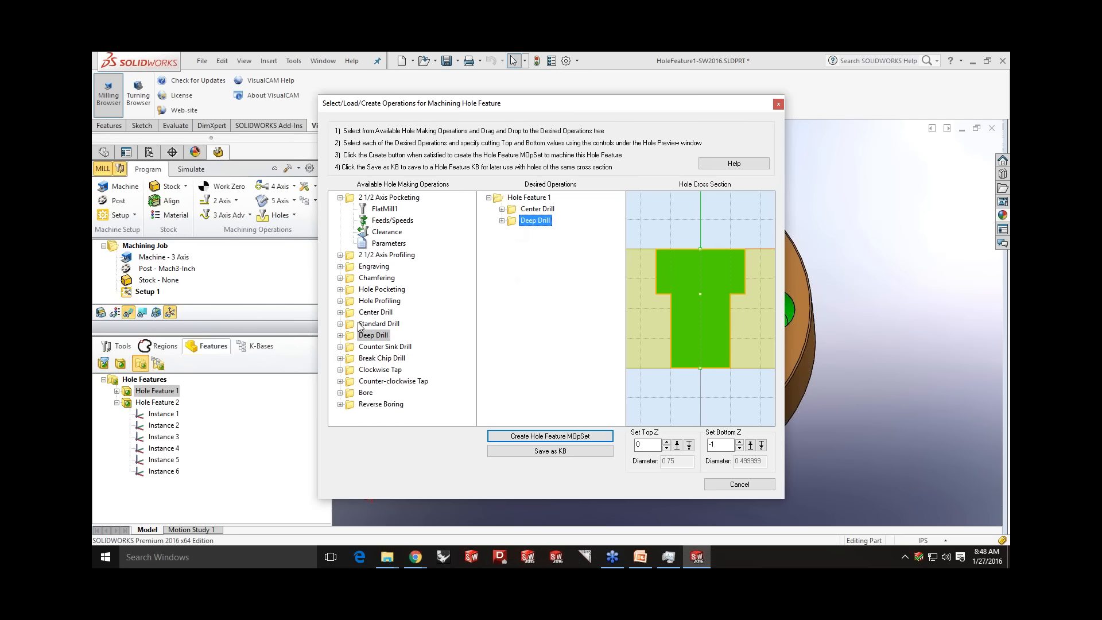
- Add a Hole Profiling operation after the Deep Drill with its bottom Z set to -0.375, and create the operation set for Hole Feature 1
left_click(355, 301)
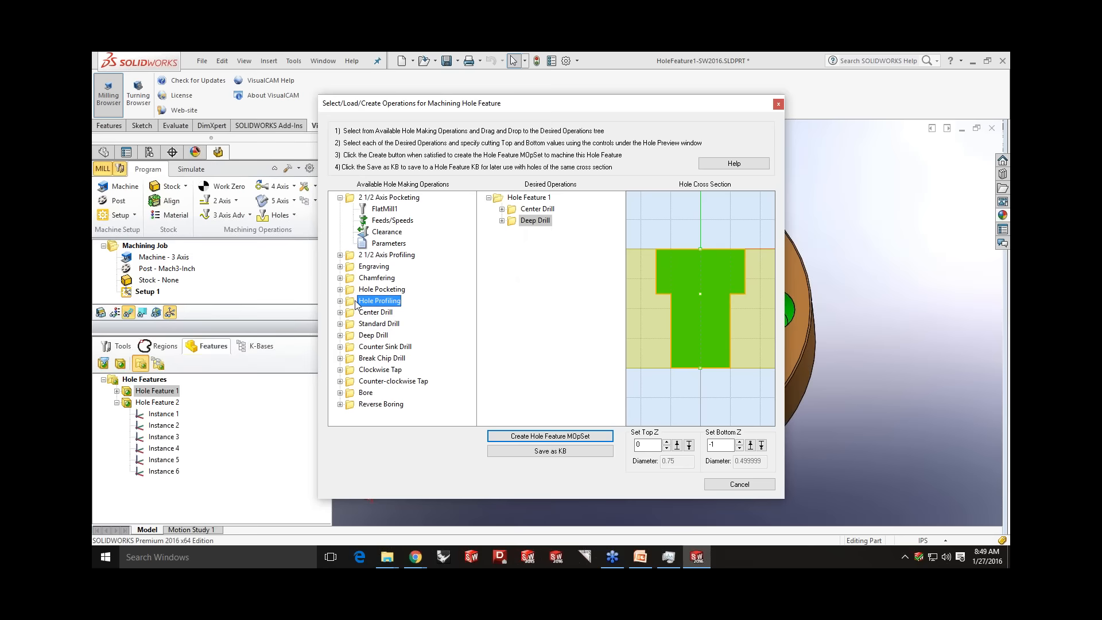
left_click_drag(355, 302, 523, 255)
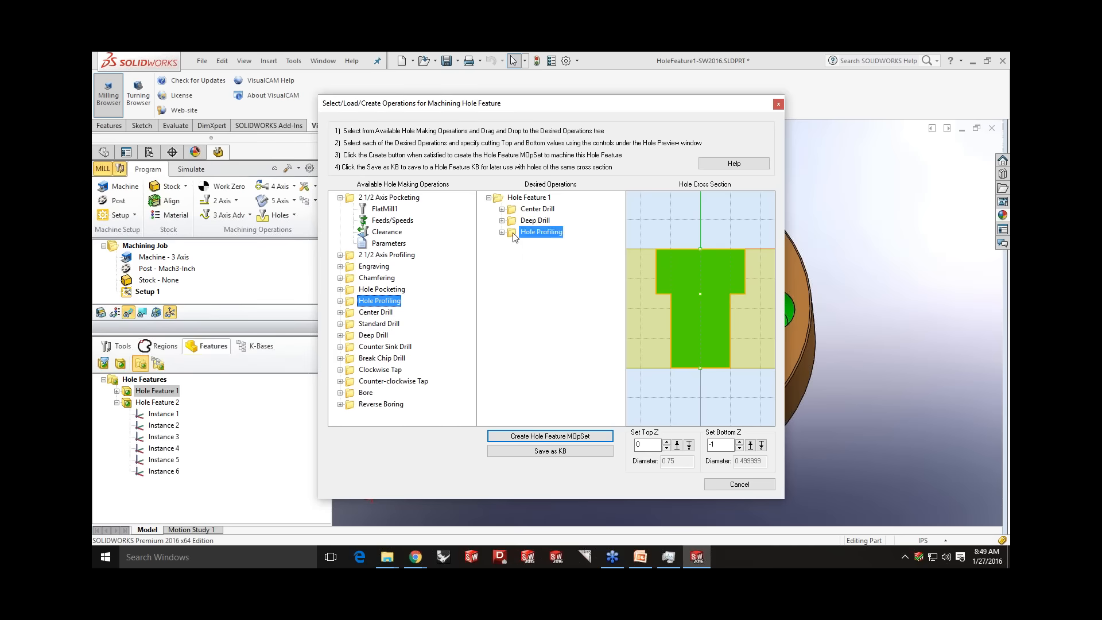
left_click(539, 232)
left_click(750, 445)
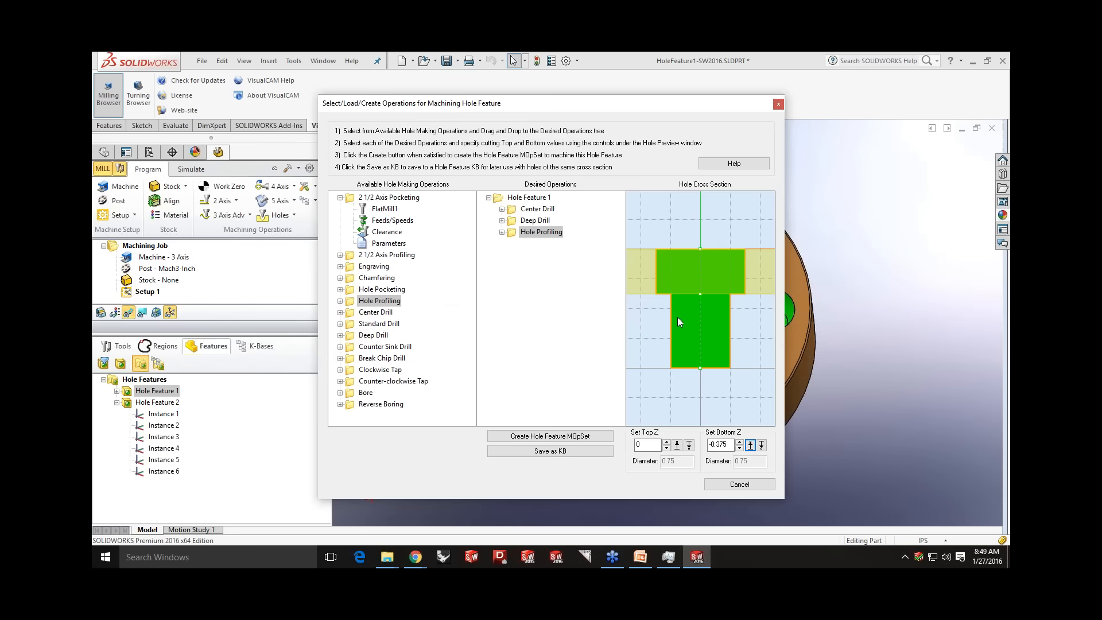
left_click(541, 438)
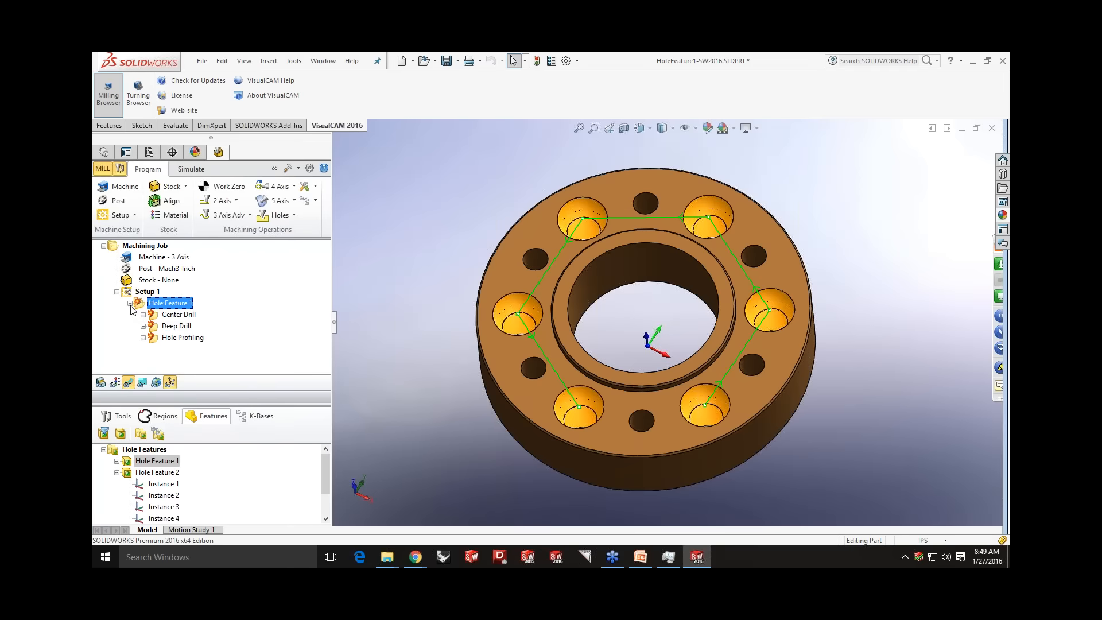
- Review the Center Drill, Deep Drill and Hole Profiling operations created for Hole Feature 1 and the available tools
left_click(166, 317)
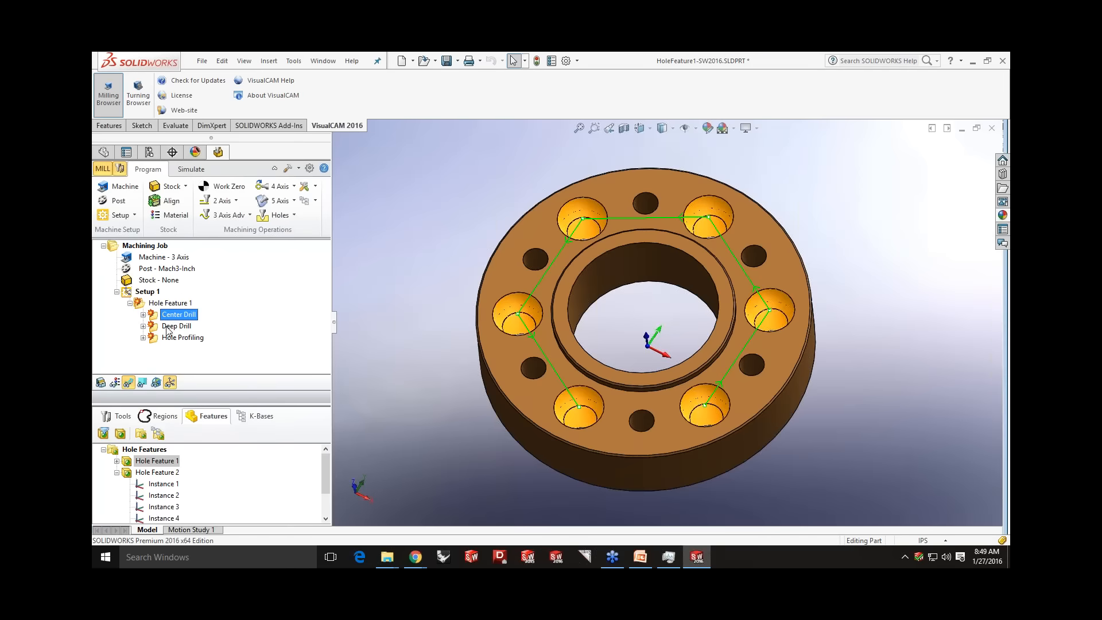
left_click(166, 328)
left_click(168, 339)
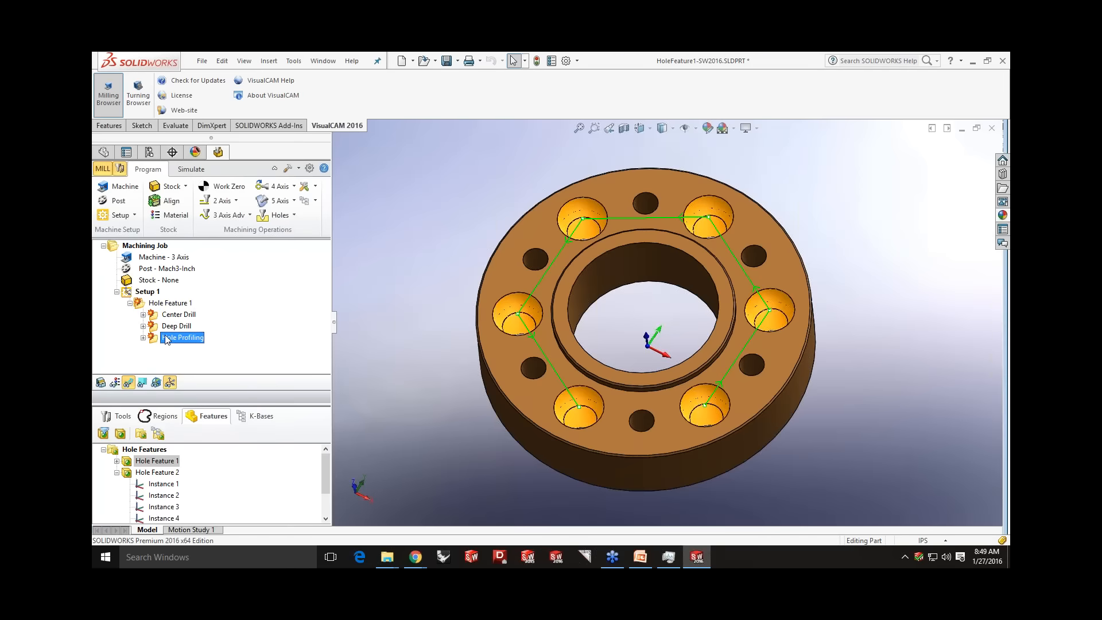
left_click(156, 304)
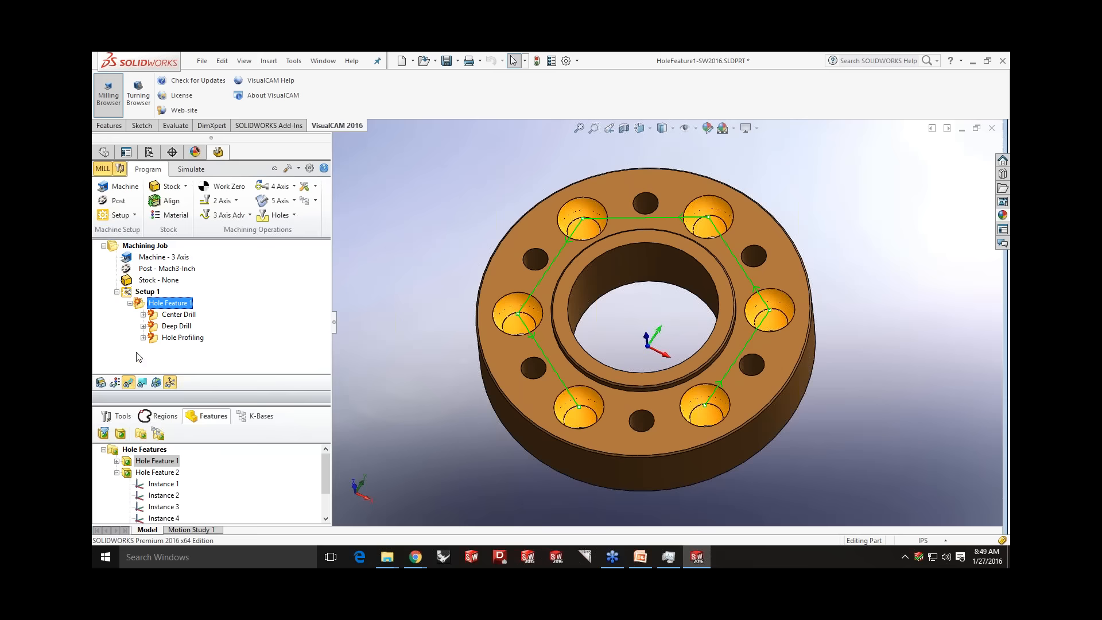
left_click(115, 416)
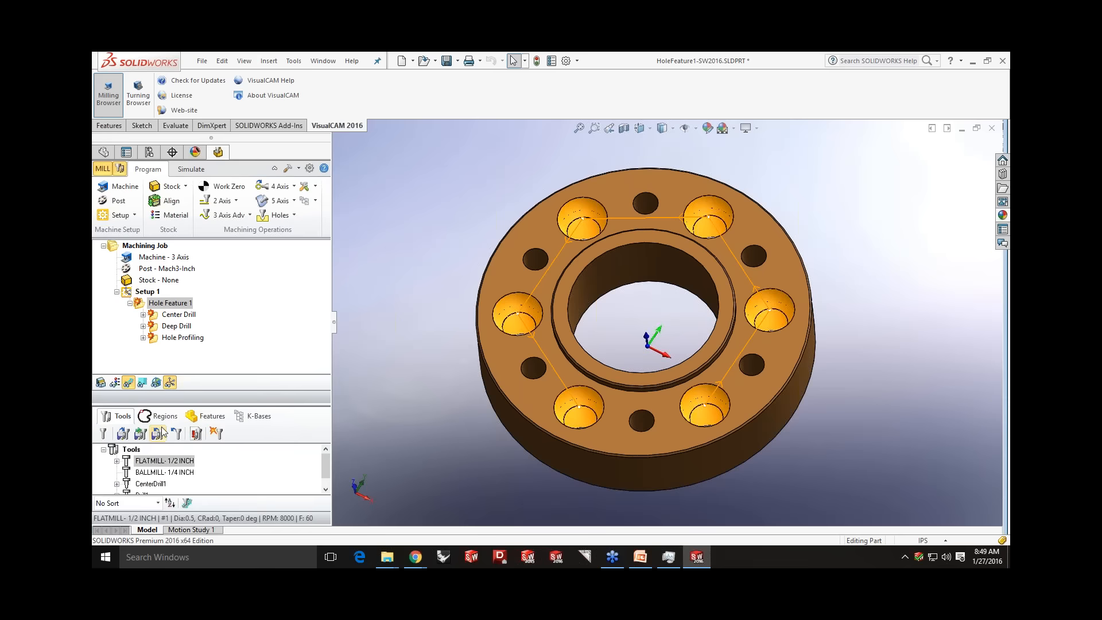
scroll(159, 462, "down", 1)
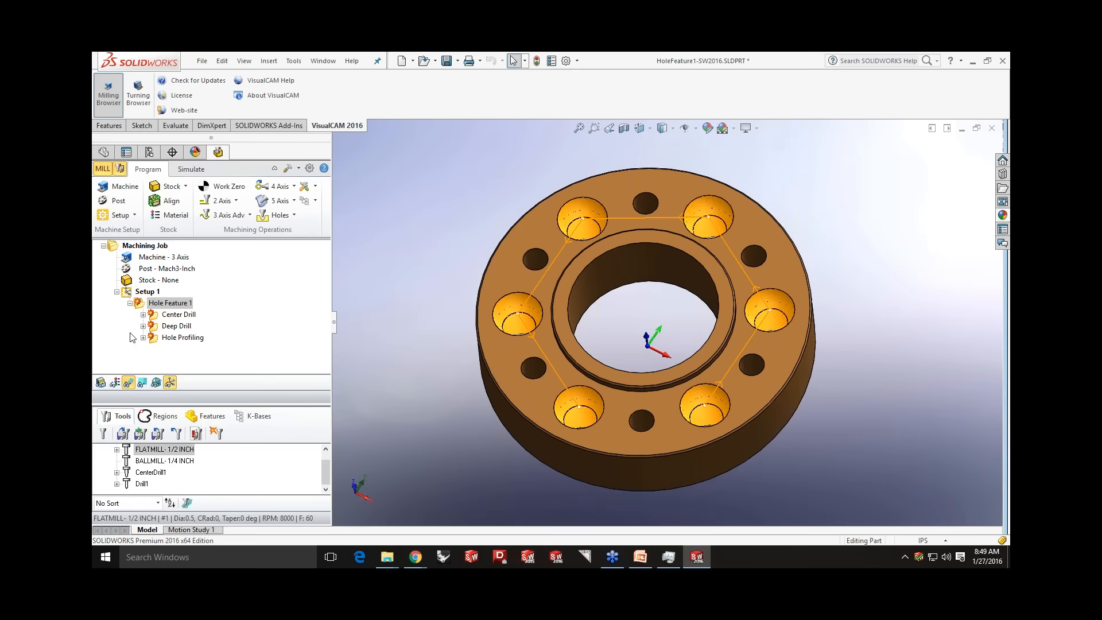
- Regenerate the toolpaths of the Hole Feature 1 operation set and inspect the Center Drill toolpath on the flange
left_click(142, 306)
right_click(142, 305)
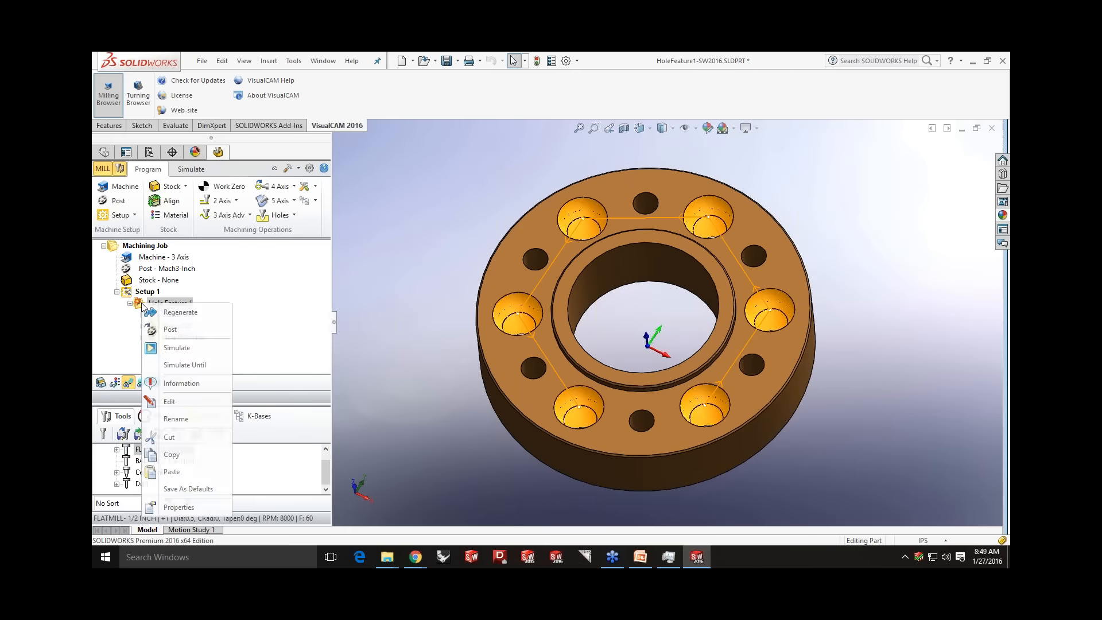
left_click(160, 311)
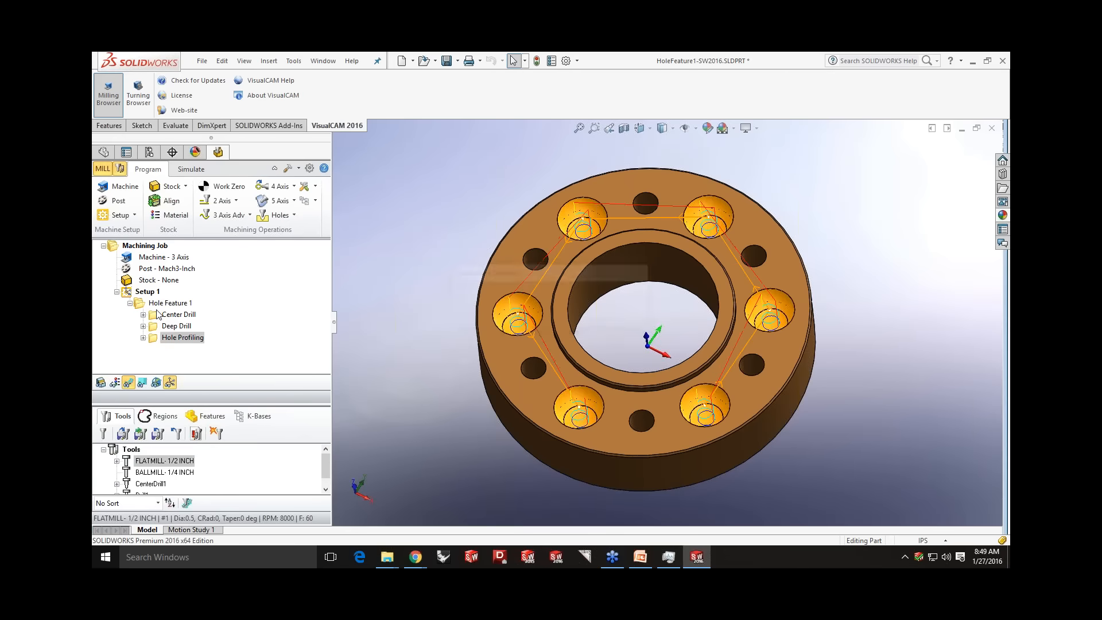
left_click(161, 318)
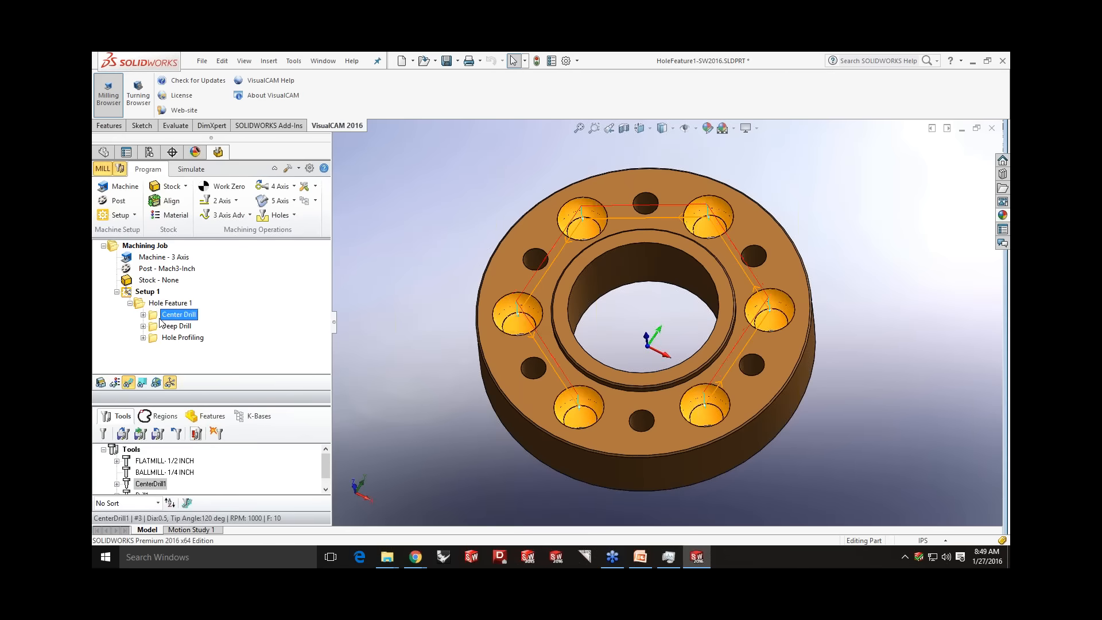
middle_click_drag(458, 331, 577, 302)
scroll(476, 330, "down", 5)
scroll(477, 335, "up", 6)
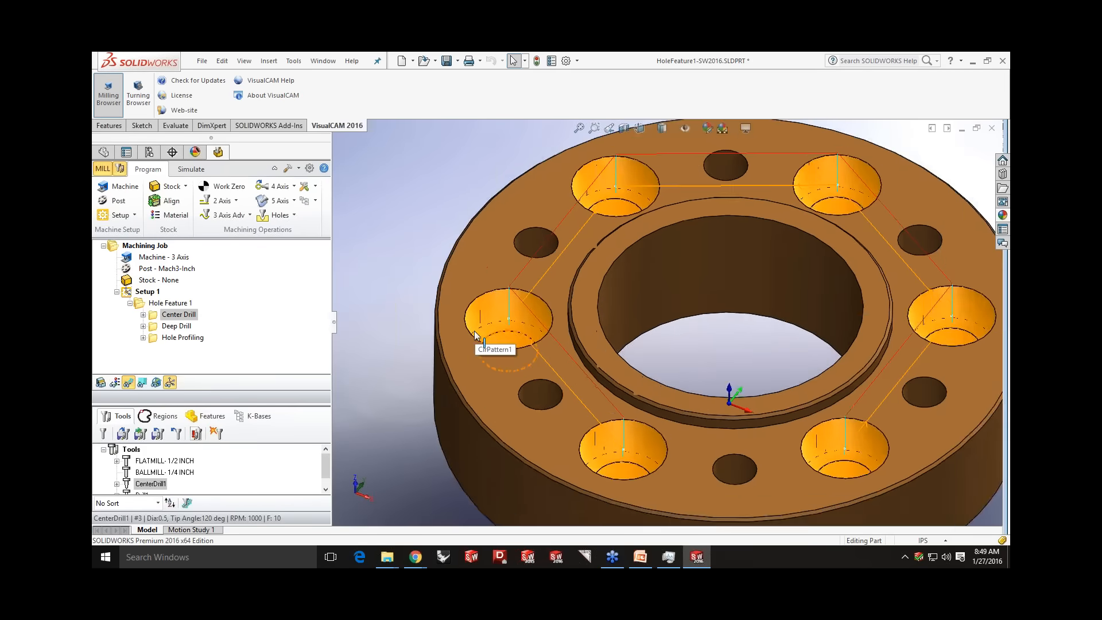
- Save the Hole Feature 1 operation set as knowledge base HoleFeature1-SW2016.vkb in the HoleMachiningKBs folder
left_click(145, 307)
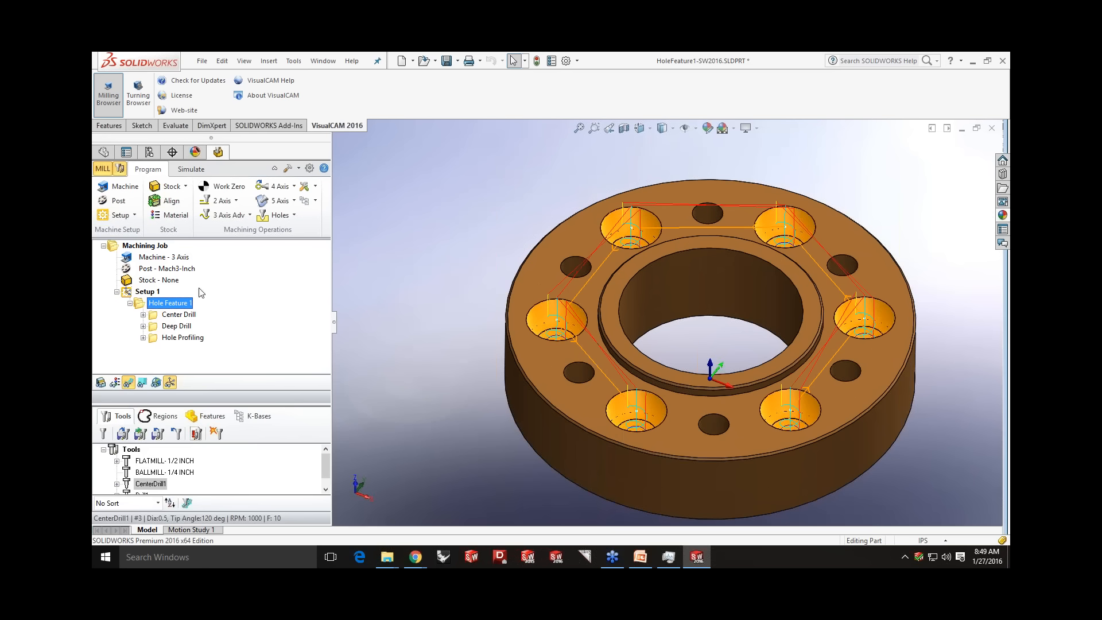
left_click(315, 200)
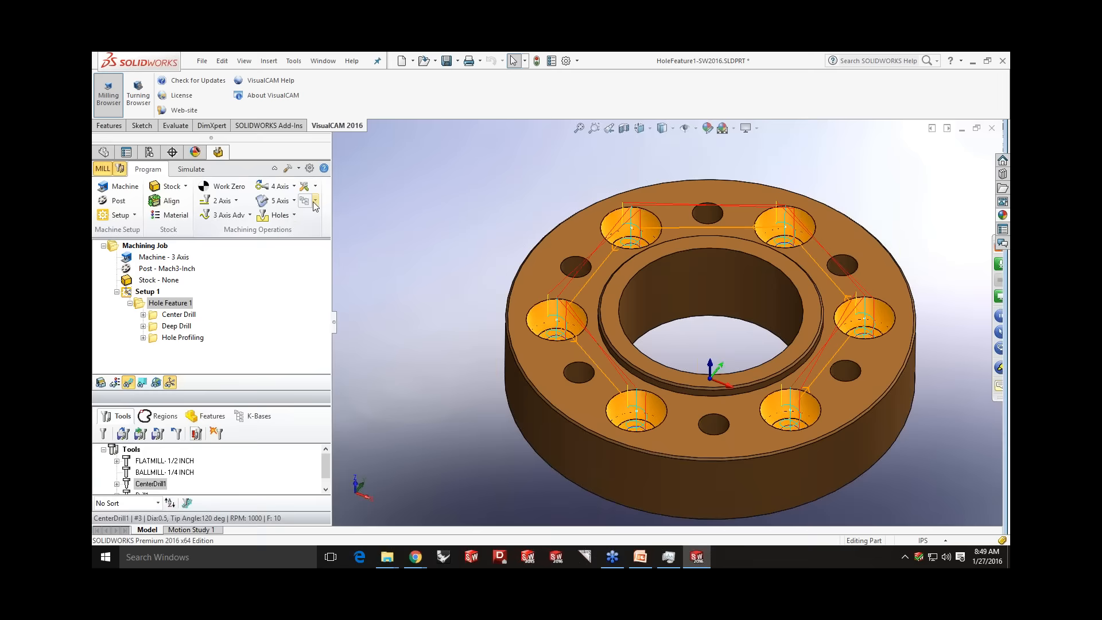
left_click(361, 223)
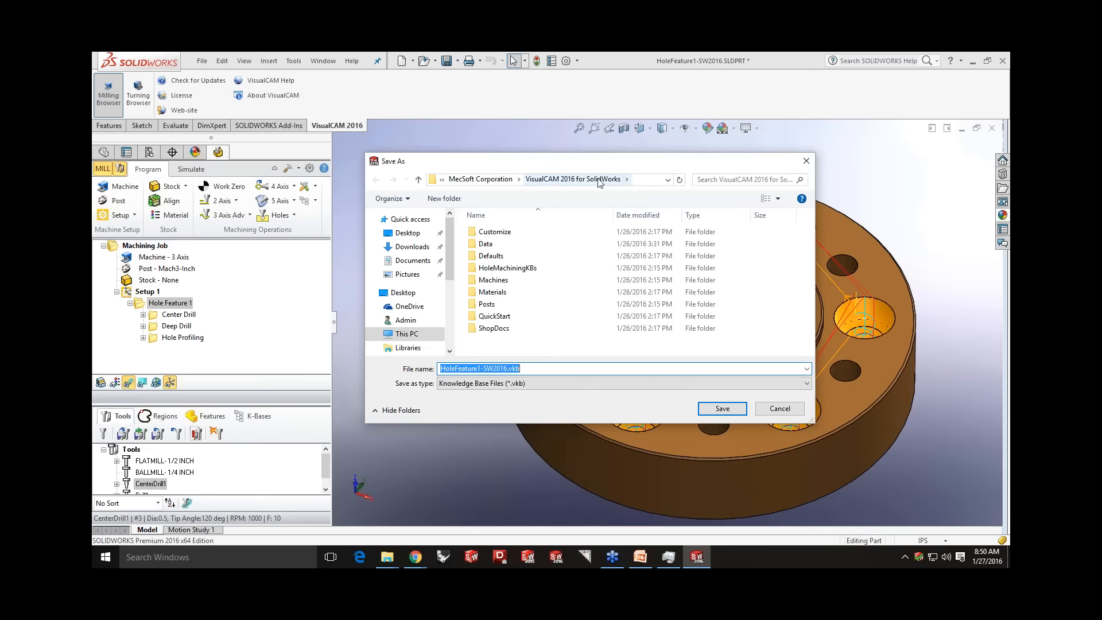
double_click(511, 272)
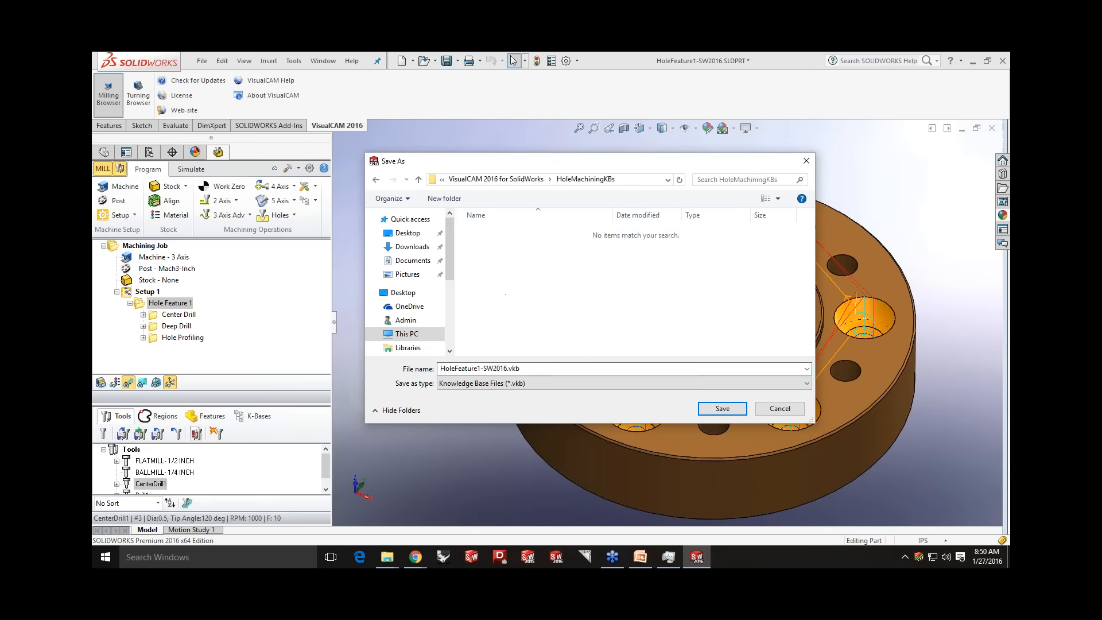
left_click(529, 371)
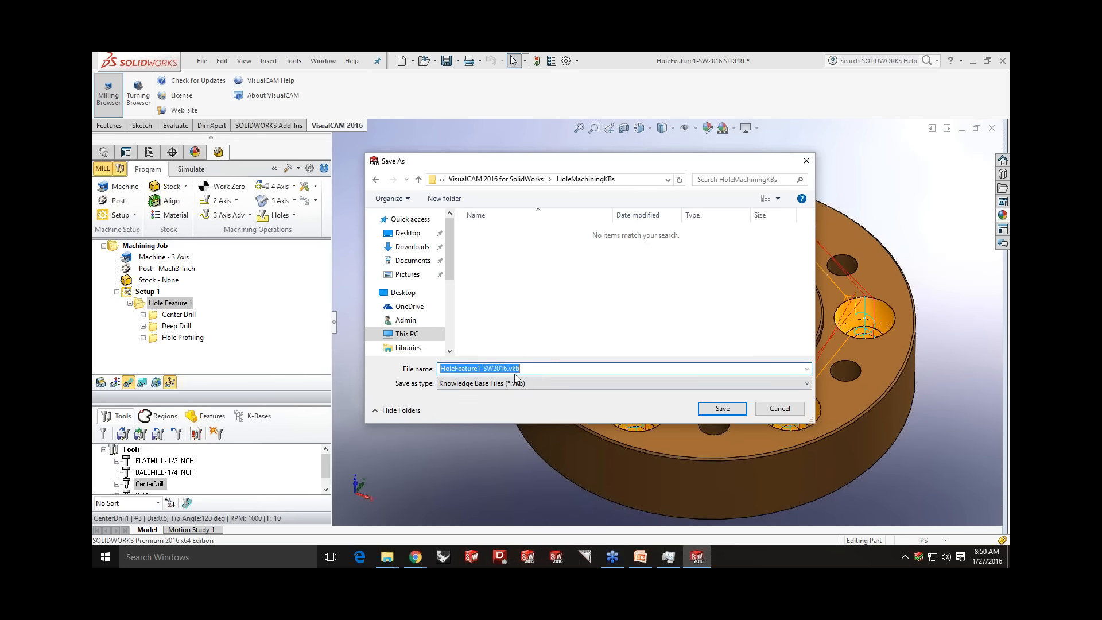
left_click(724, 412)
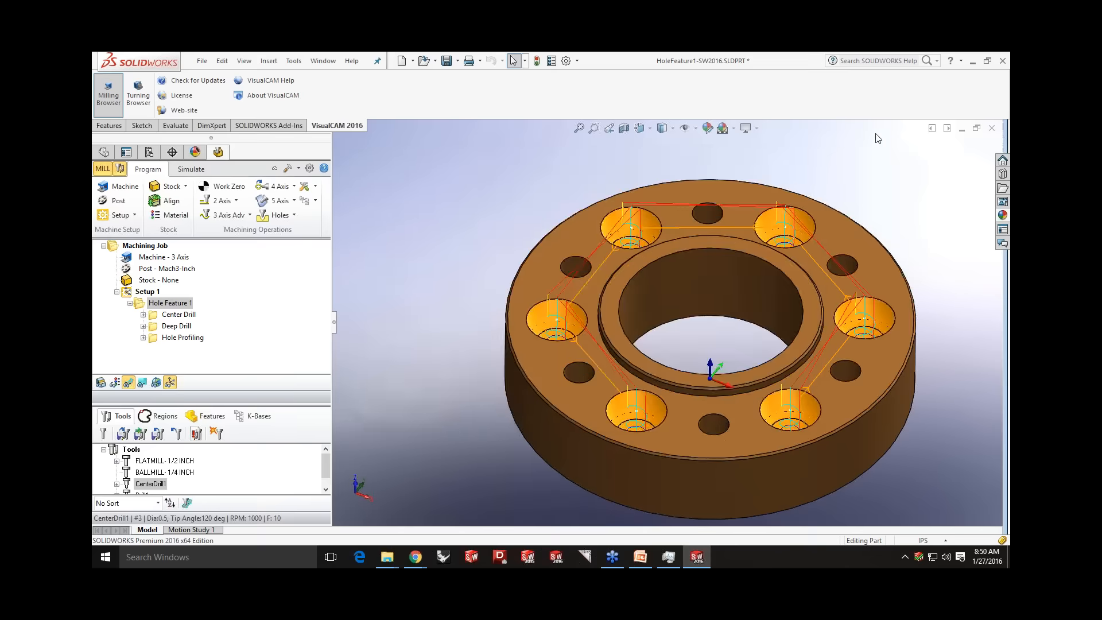
- Close the flange part without saving its changes and open HoleFeature2-SW2016.SLDPRT
left_click(993, 128)
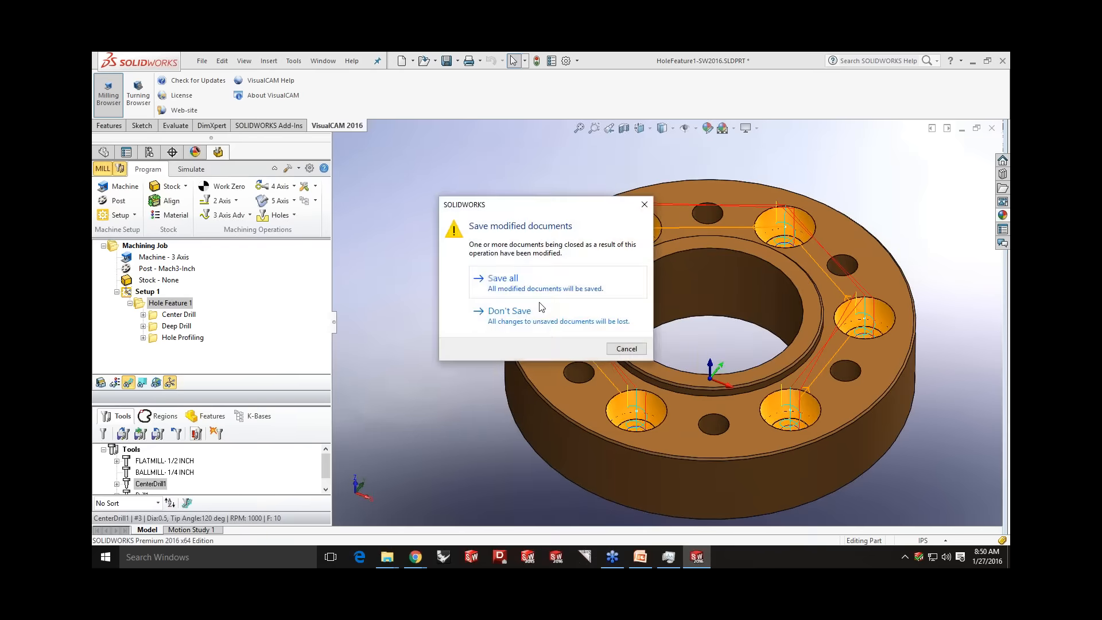
left_click(535, 312)
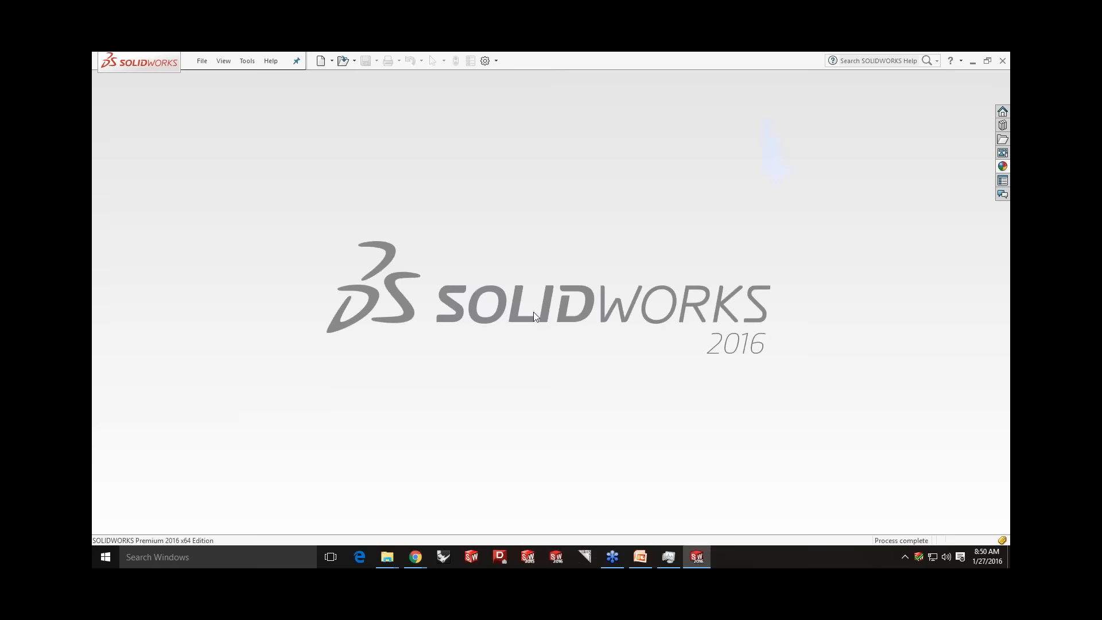
left_click(342, 61)
left_click(667, 311)
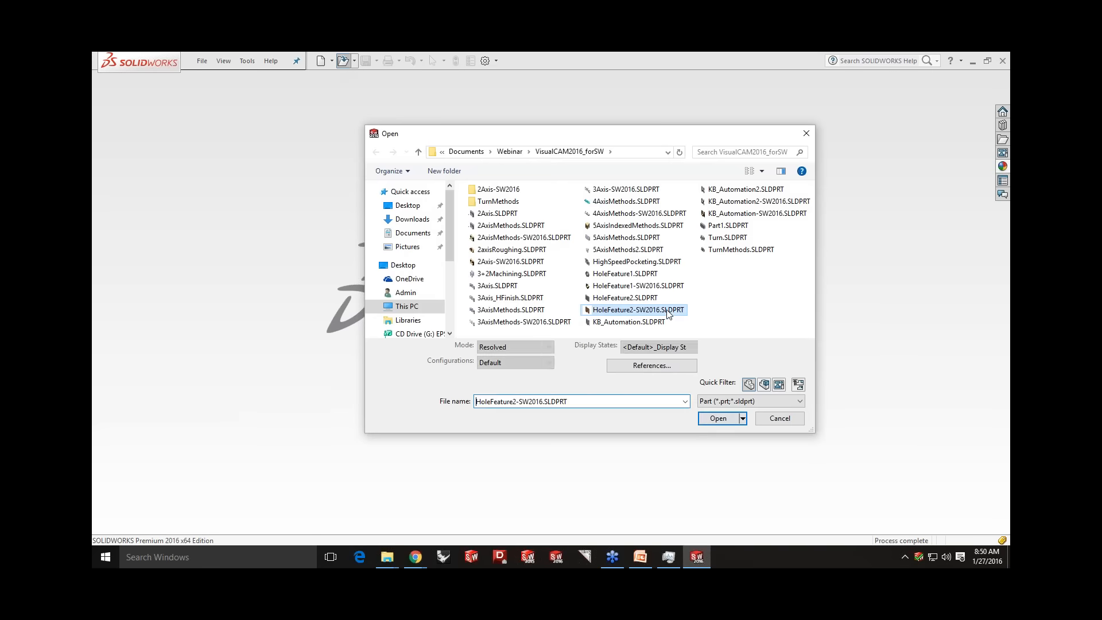
left_click(717, 418)
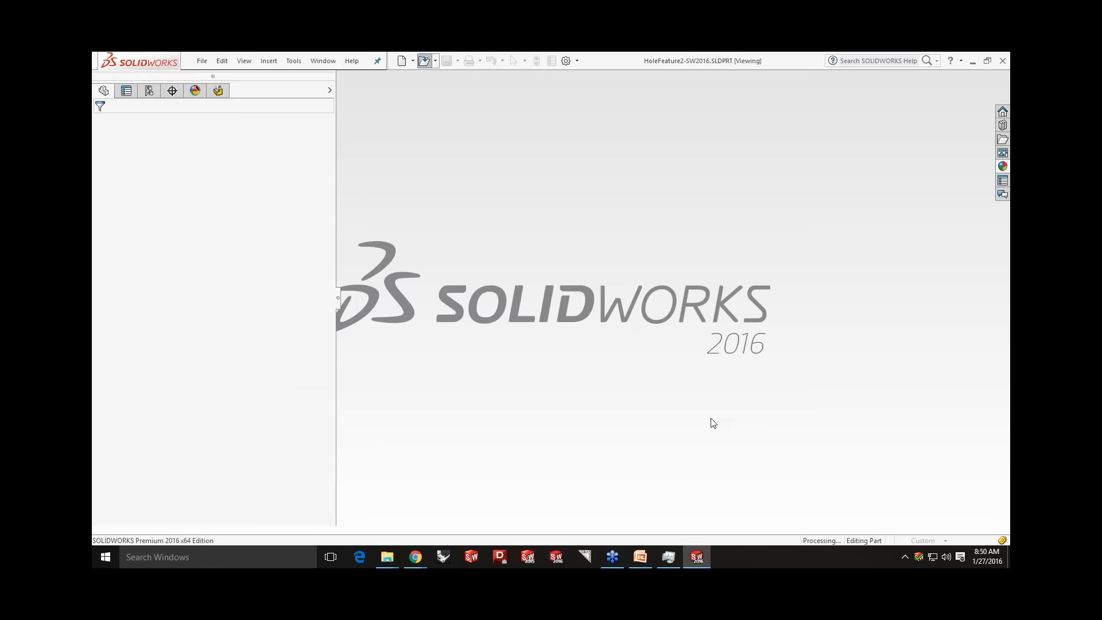
- Detect hole features on the plate's large flat upper face containing the counterbored holes and slots
scroll(663, 299, "down", 5)
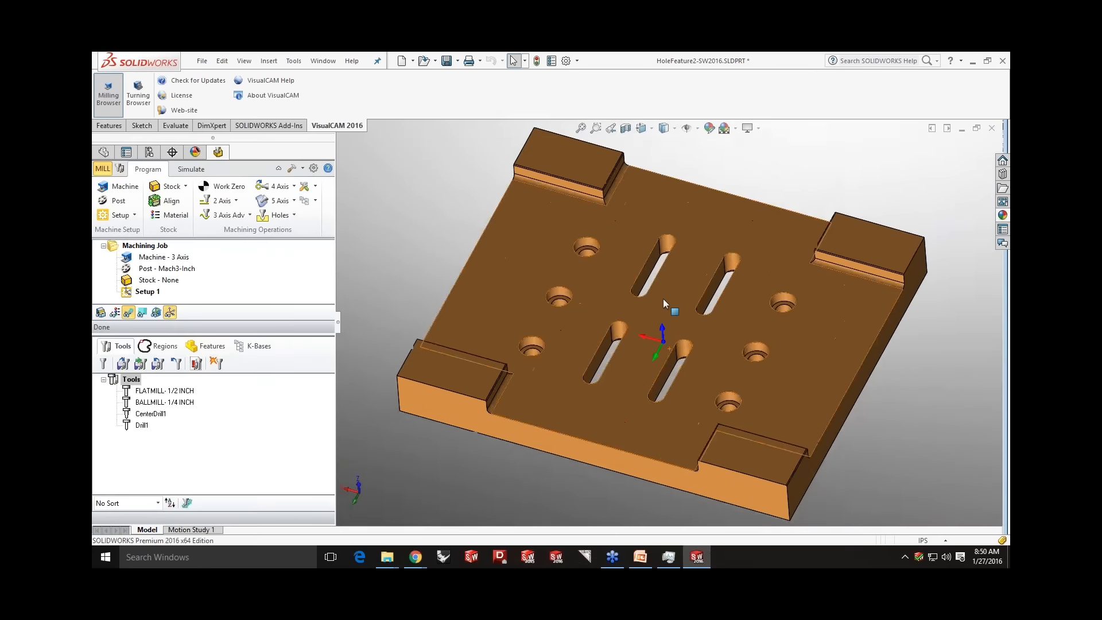
scroll(619, 332, "up", 5)
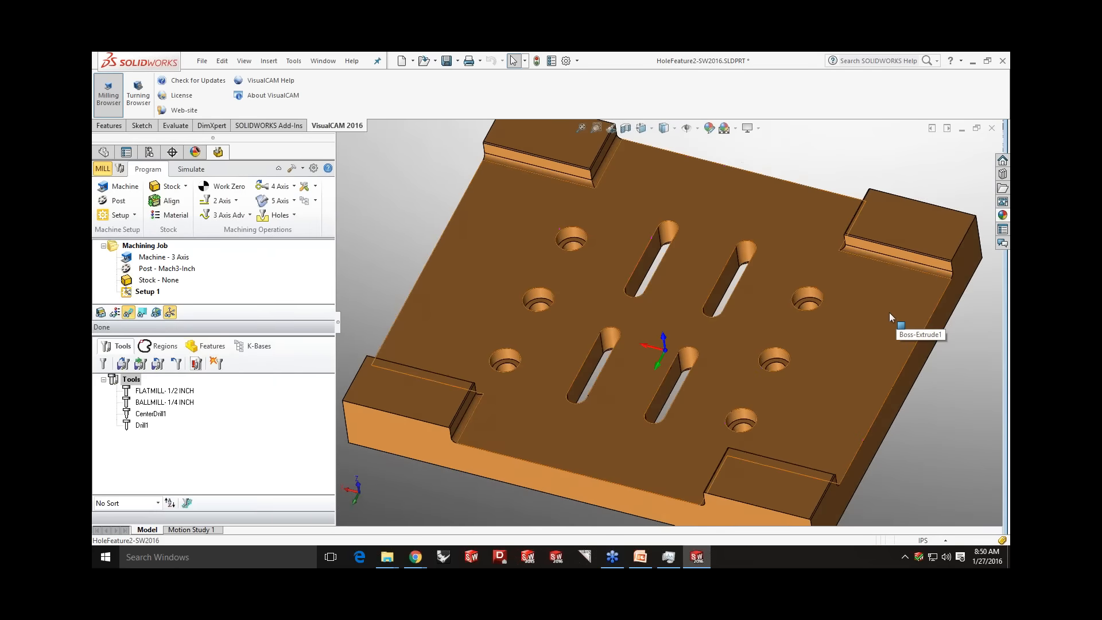
scroll(768, 313, "down", 5)
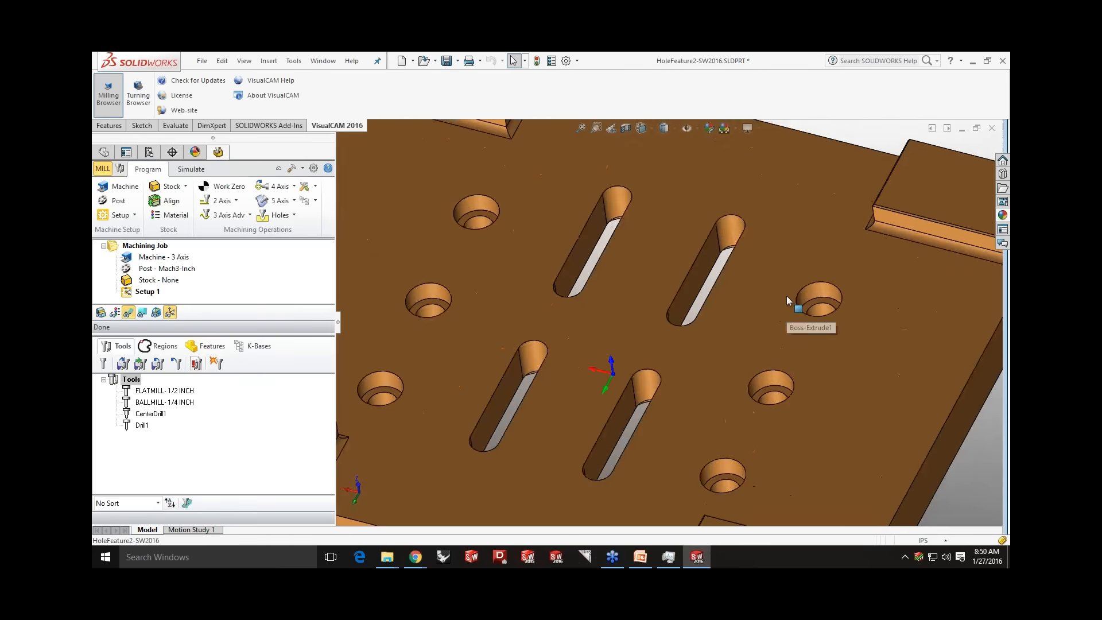
scroll(786, 318, "up", 5)
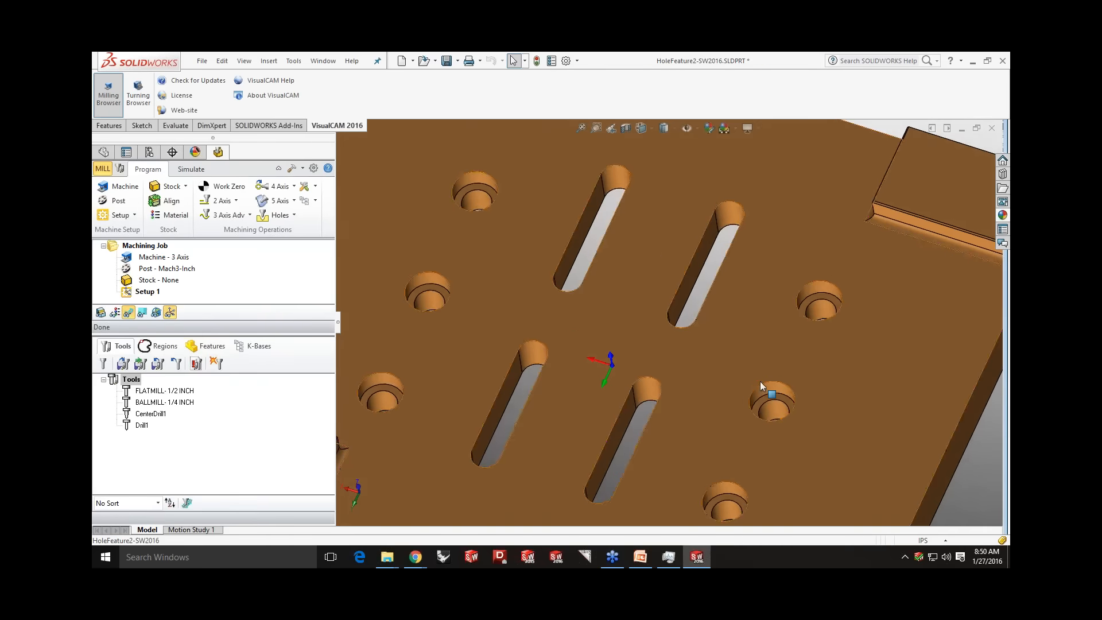
scroll(756, 380, "up", 4)
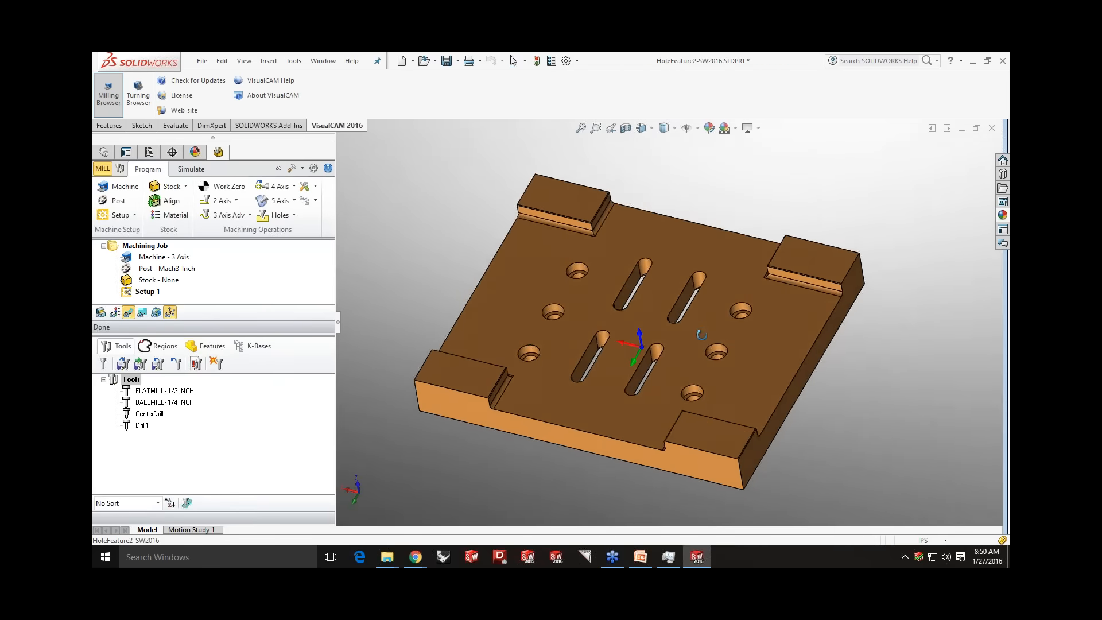
left_click(208, 346)
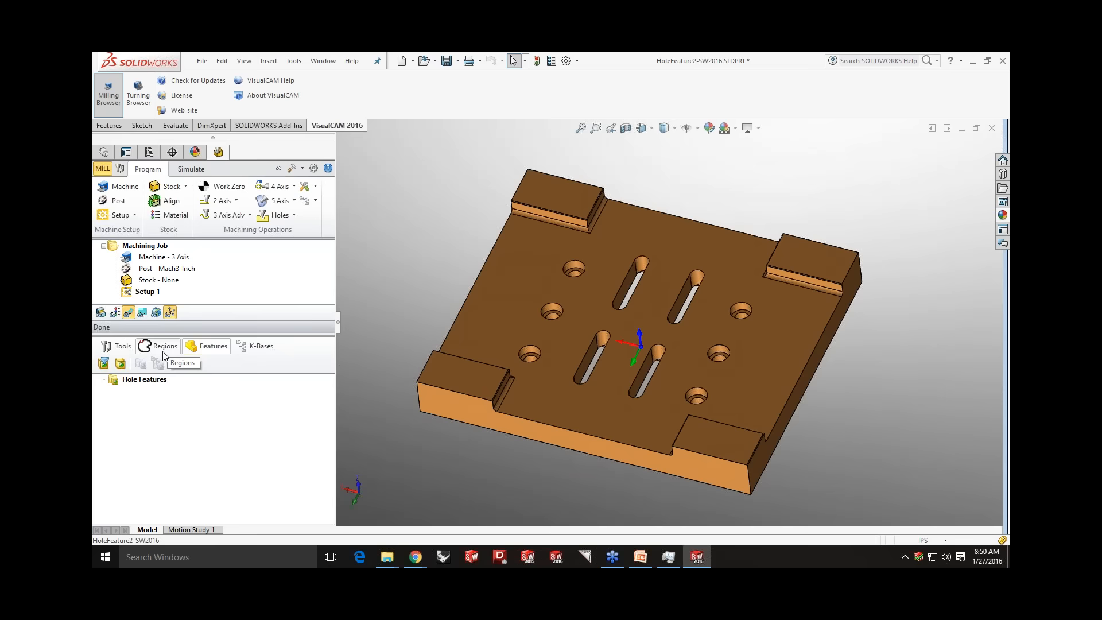
left_click(121, 364)
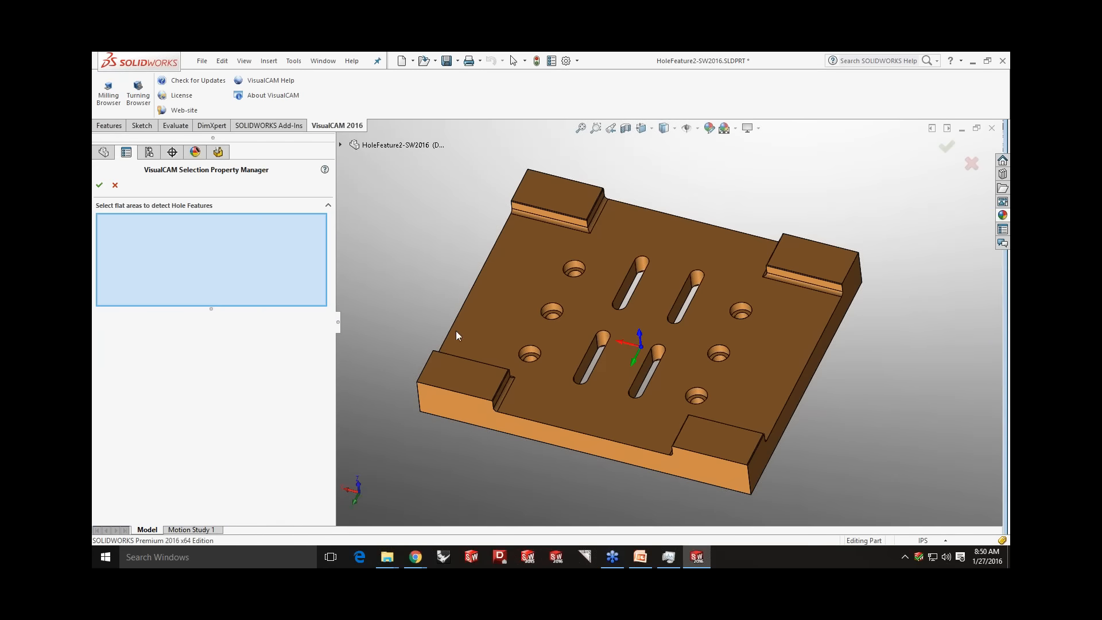
left_click(601, 289)
left_click(101, 183)
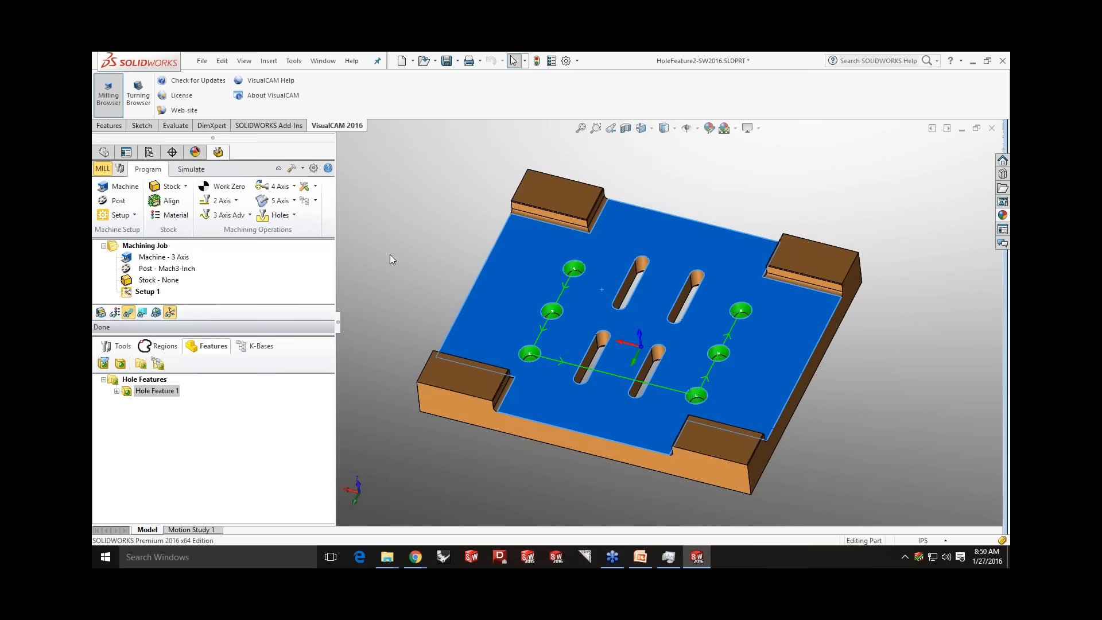
- List the plate's Hole Feature 1 instances and create its machining operations and toolpaths from the saved hole knowledge base
left_click_drag(170, 336, 171, 367)
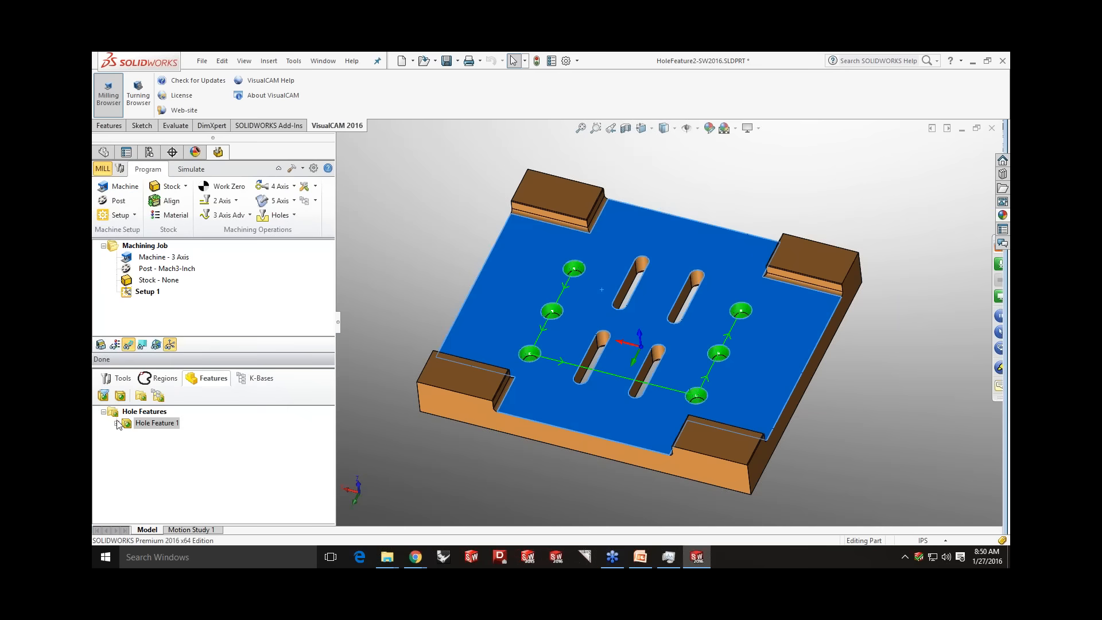
left_click(126, 422)
left_click(119, 423)
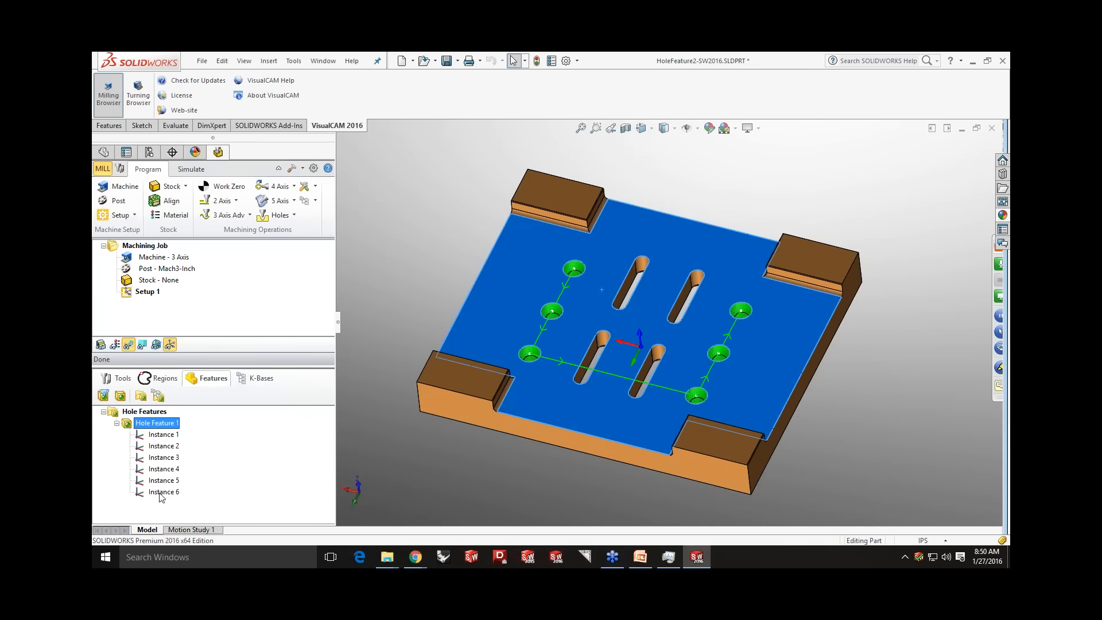
left_click(160, 399)
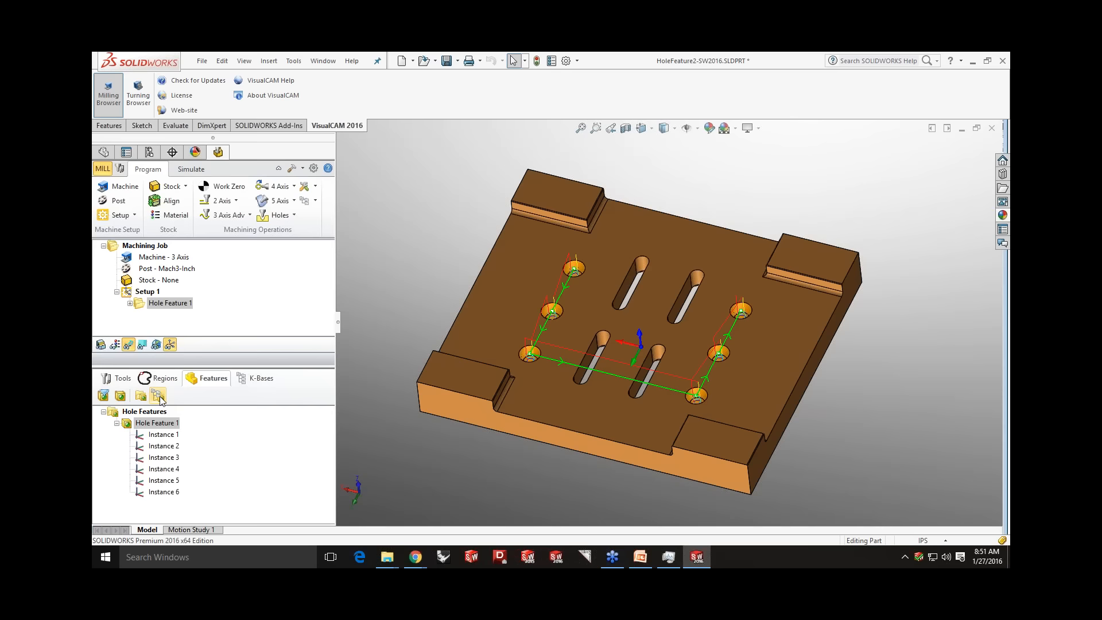
left_click(129, 303)
left_click(169, 303)
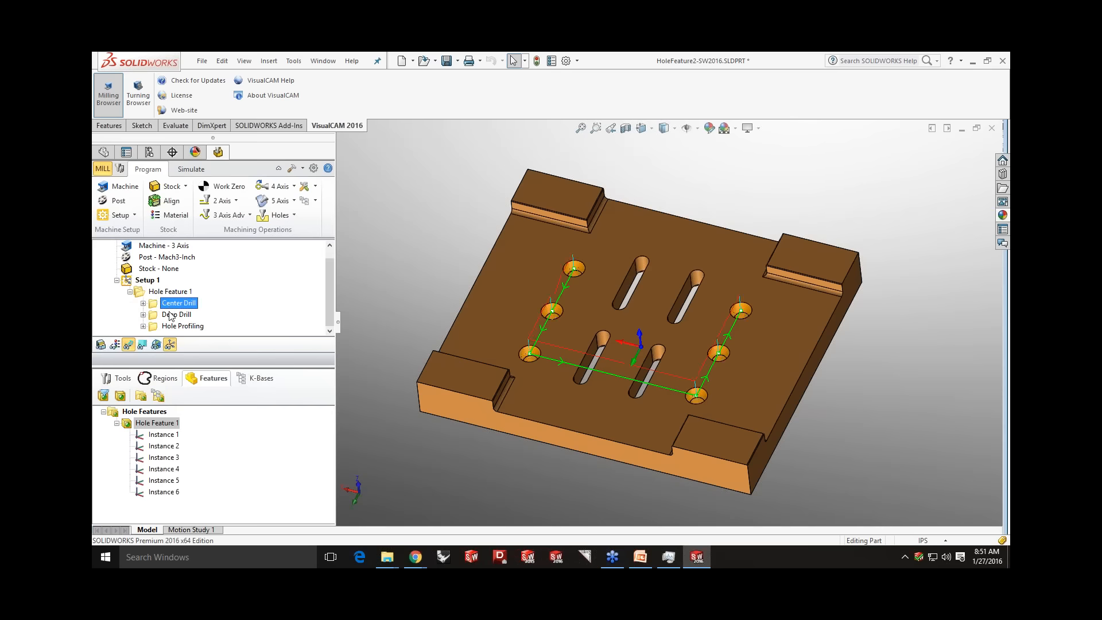
- Examine the toolpaths of the Center Drill, Deep Drill and Hole Profiling operations under Hole Feature 1 on the plate
left_click(168, 316)
left_click(167, 329)
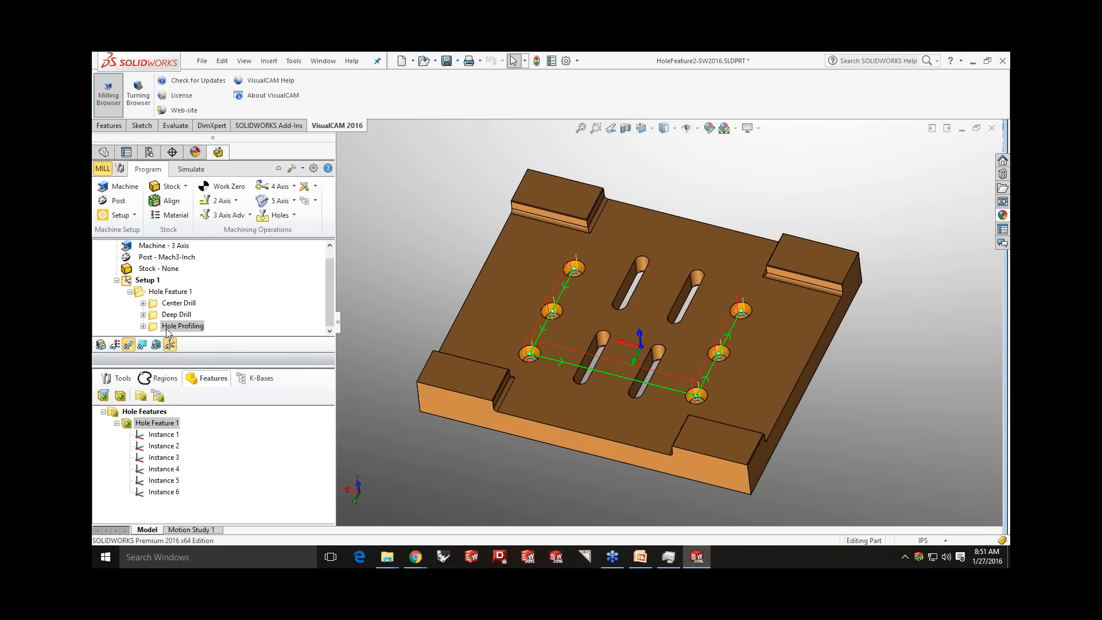
left_click(163, 292)
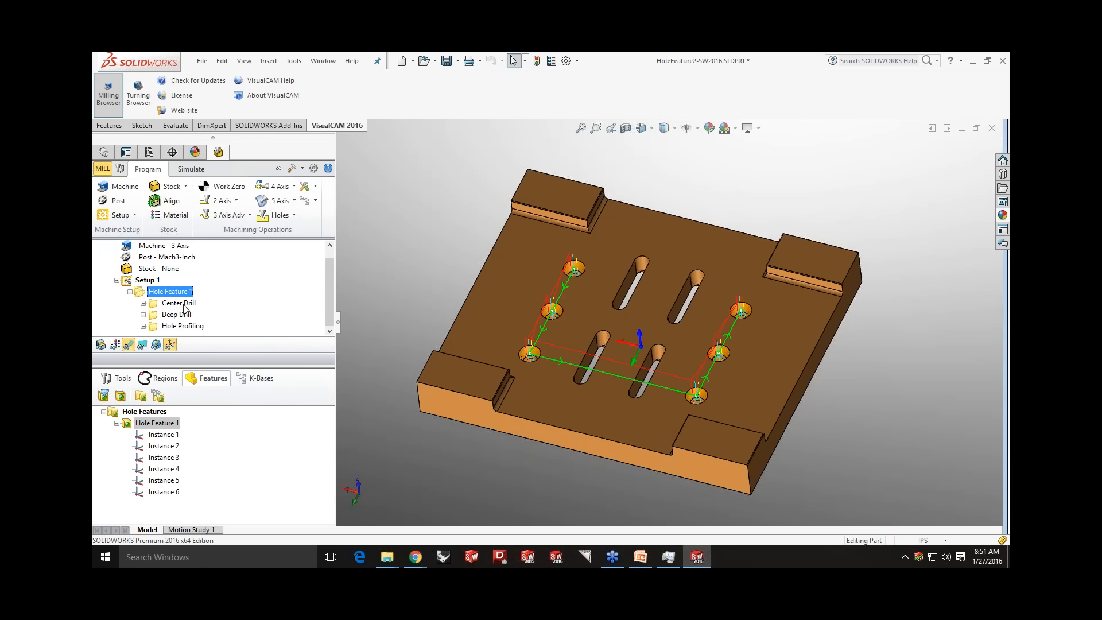
left_click(184, 305)
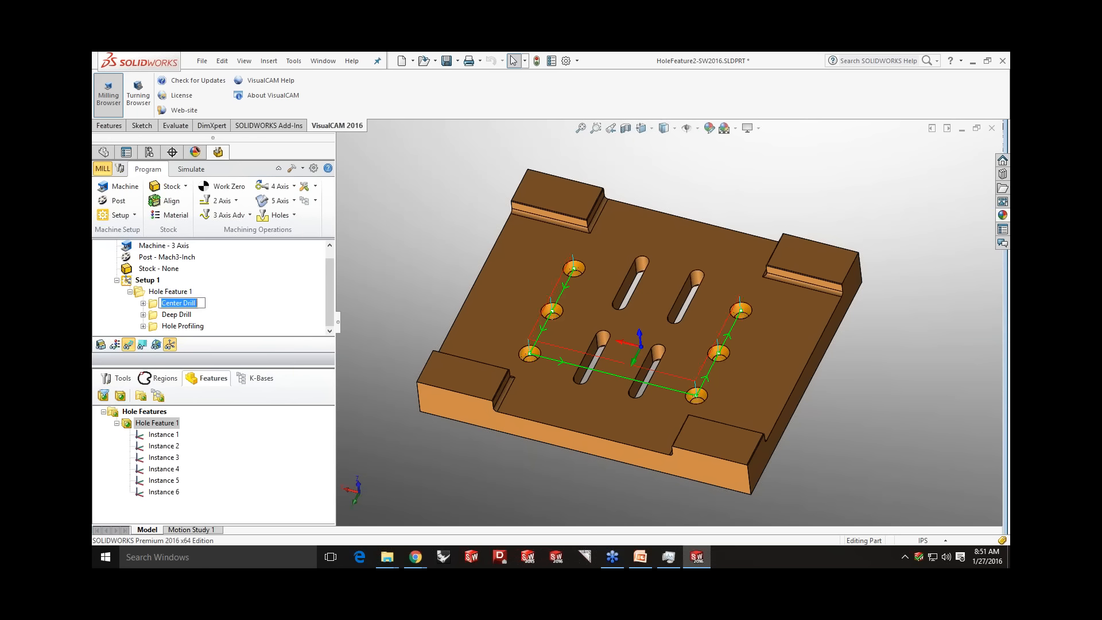
left_click(159, 293)
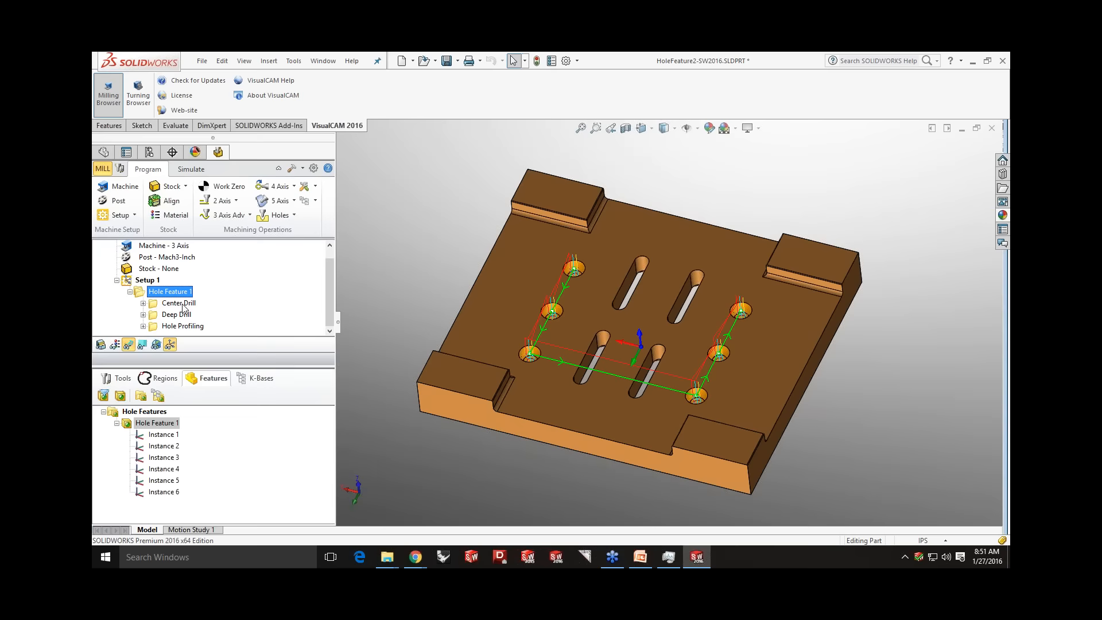
left_click(400, 304)
middle_click_drag(399, 303, 401, 288)
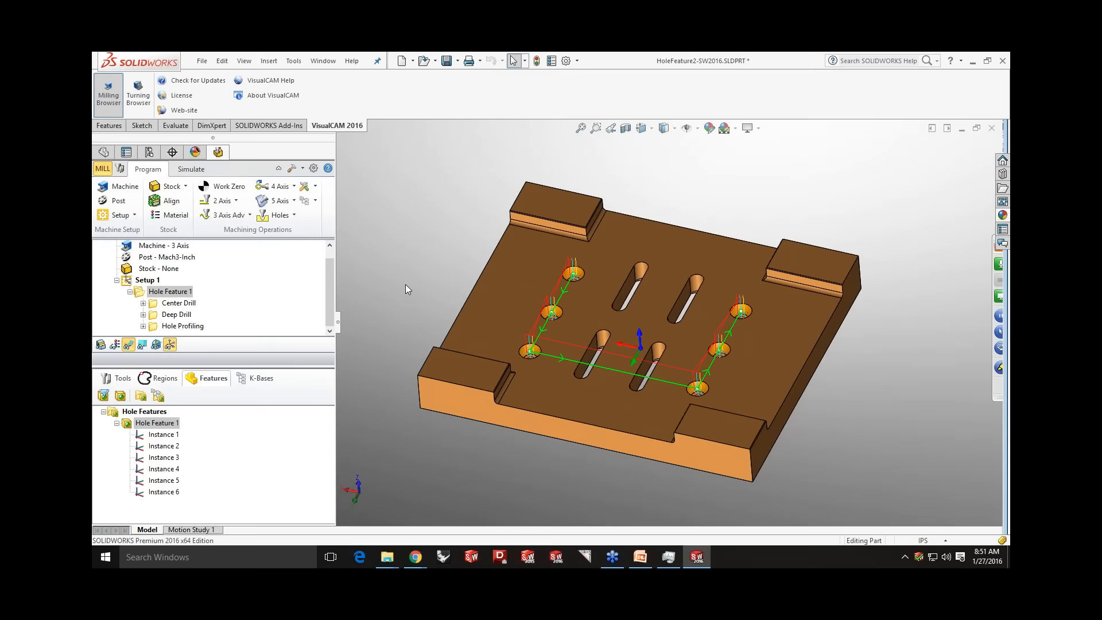
- Start a 2 1/2 Axis Profiling operation using the edge loop around the plate's bottom perimeter as its machining region
left_click(235, 200)
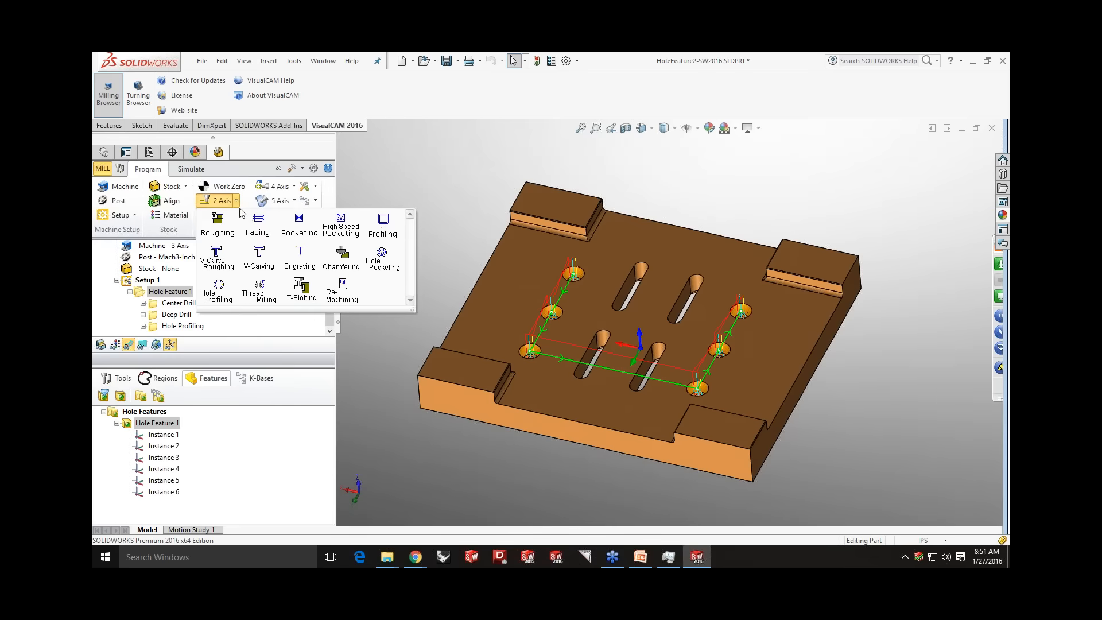
left_click(388, 233)
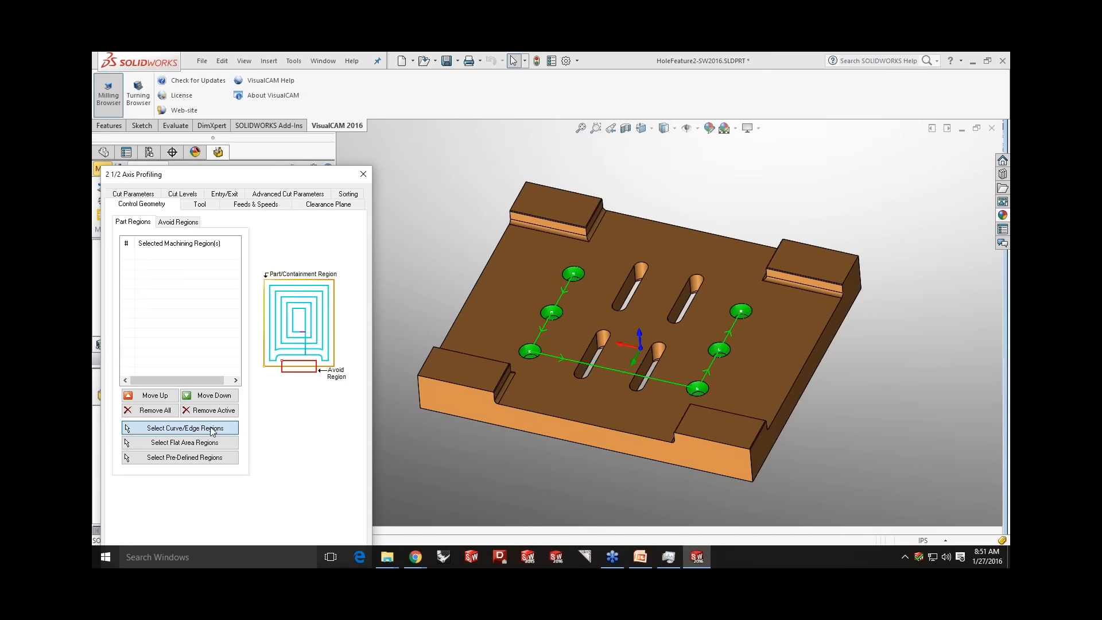
left_click(213, 429)
right_click(508, 428)
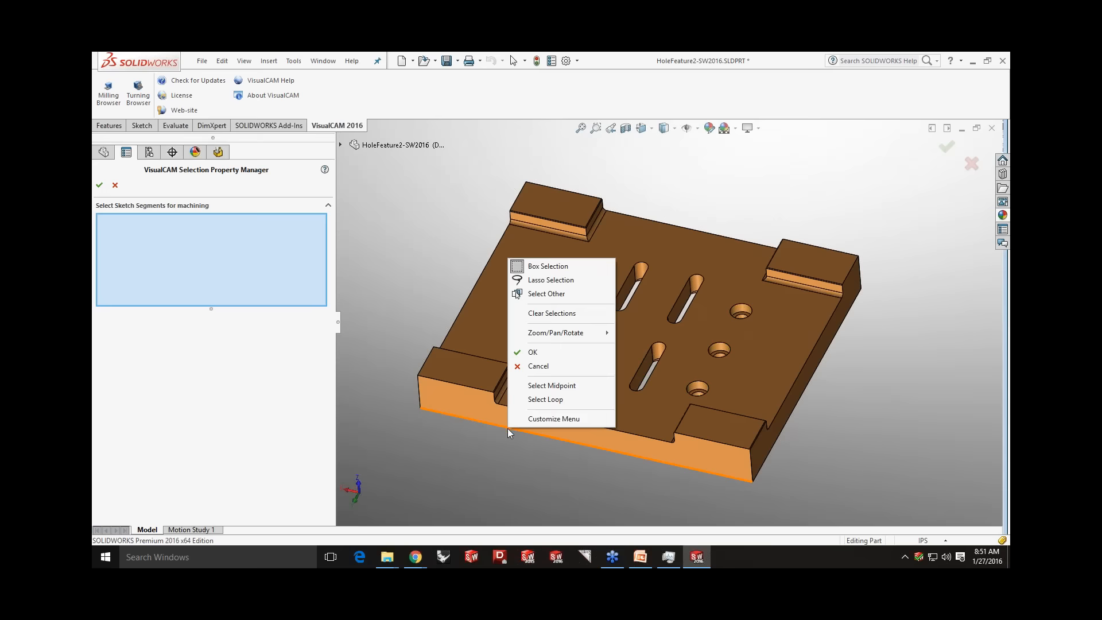
left_click(539, 400)
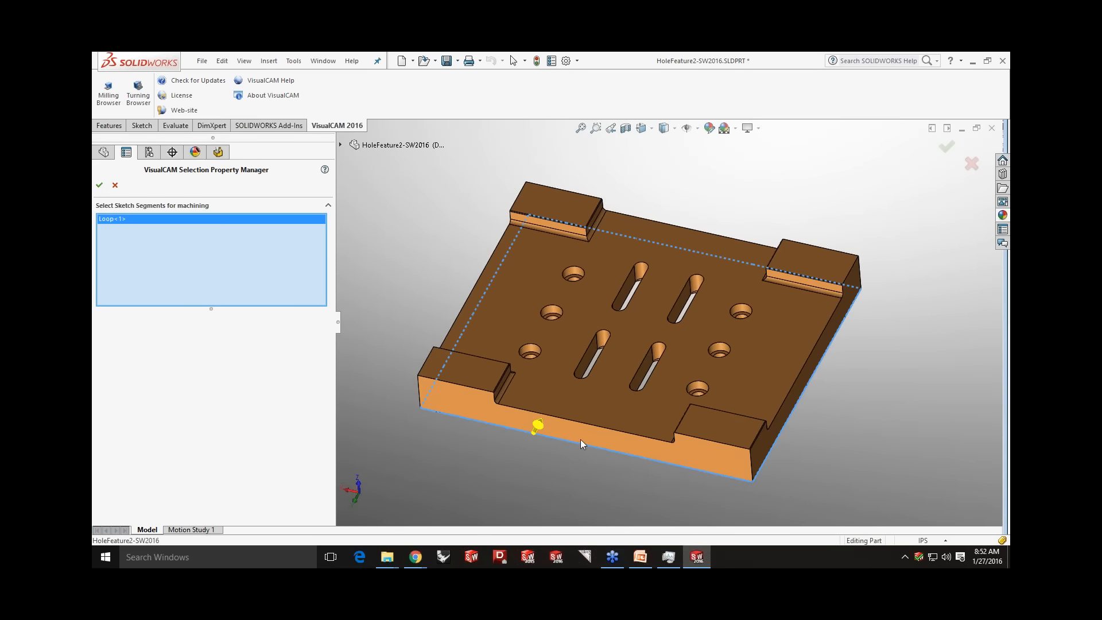
left_click(99, 184)
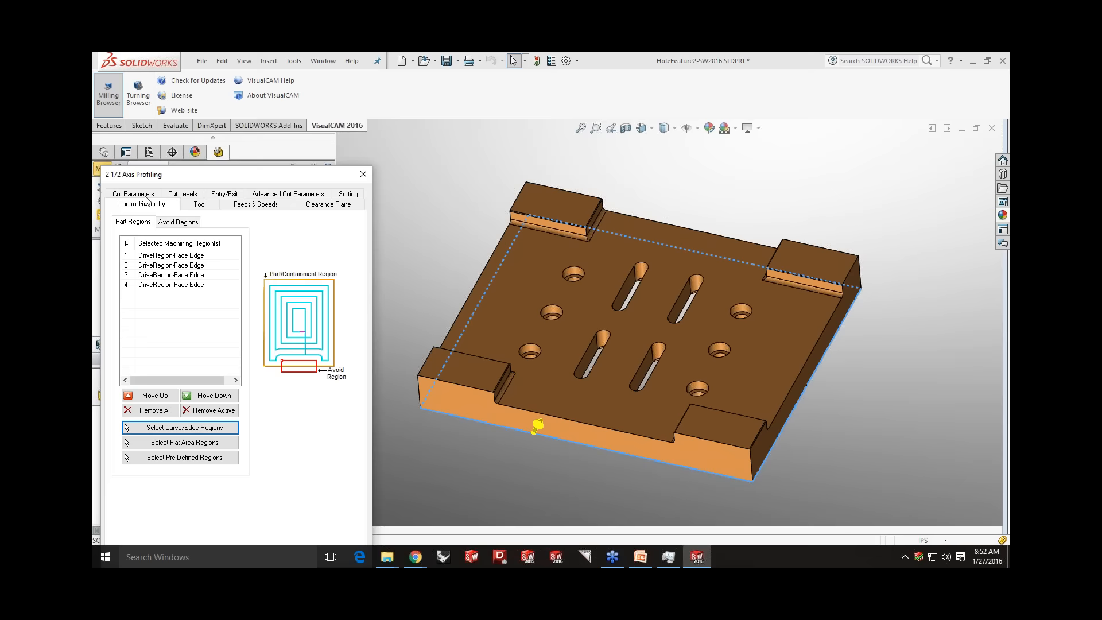
- Assign the FLATMILL-1/2 INCH tool to the profiling operation and enable Use Outside/Inside for Closed Curves
left_click(195, 204)
left_click(156, 238)
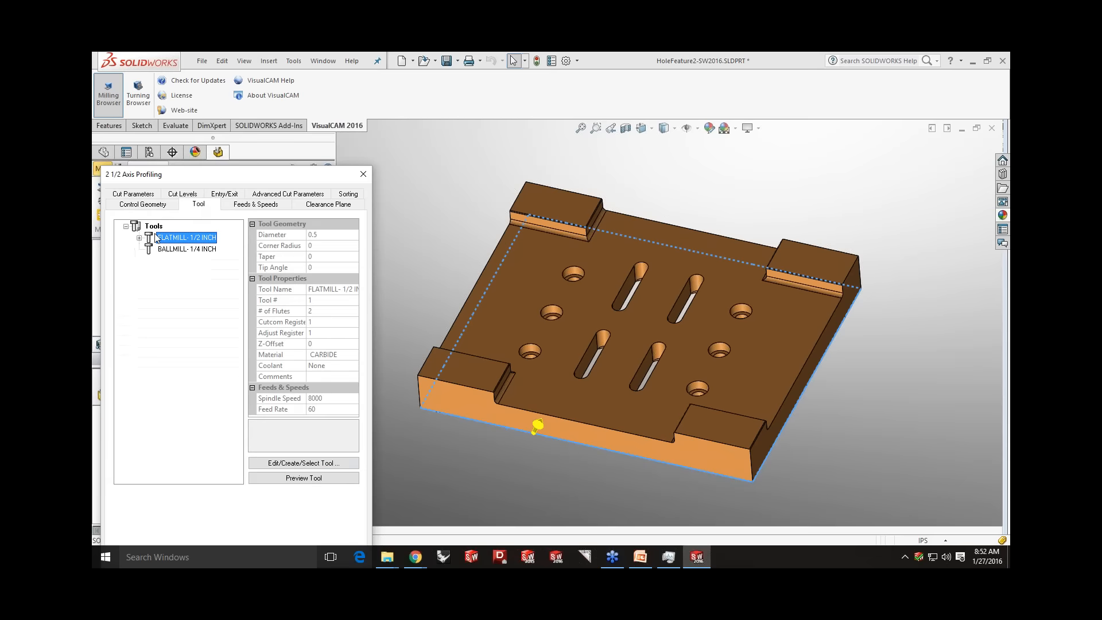
left_click(148, 195)
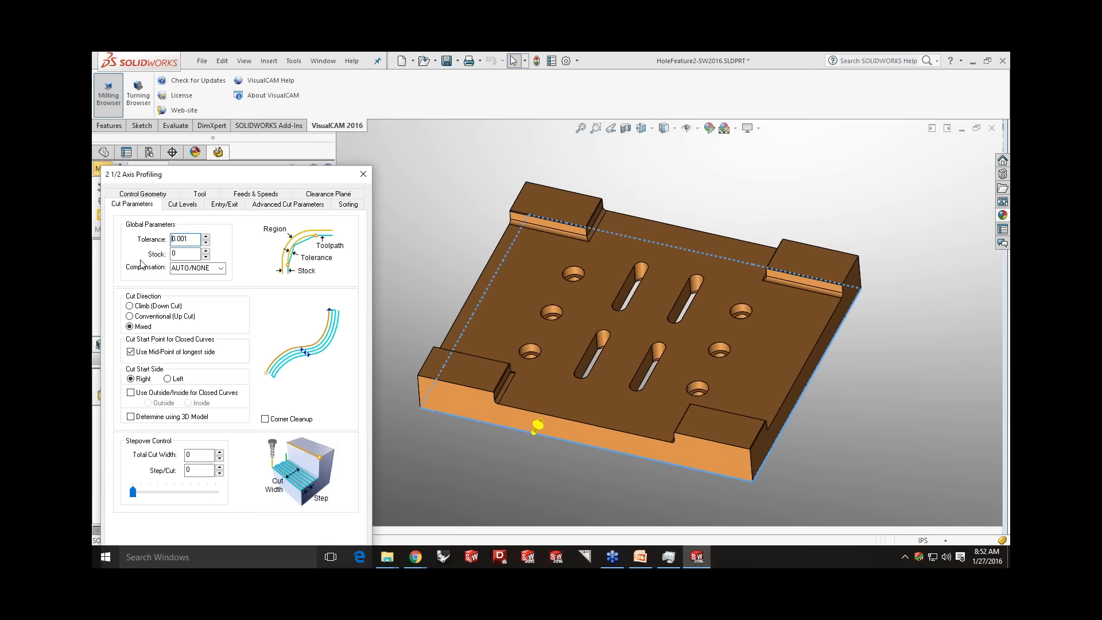
left_click(131, 392)
- Pick the cut top at 1.5 on a corner pad's upper edge and the 1.5 total cut depth down to the plate's bottom edge
left_click(177, 205)
left_click(145, 255)
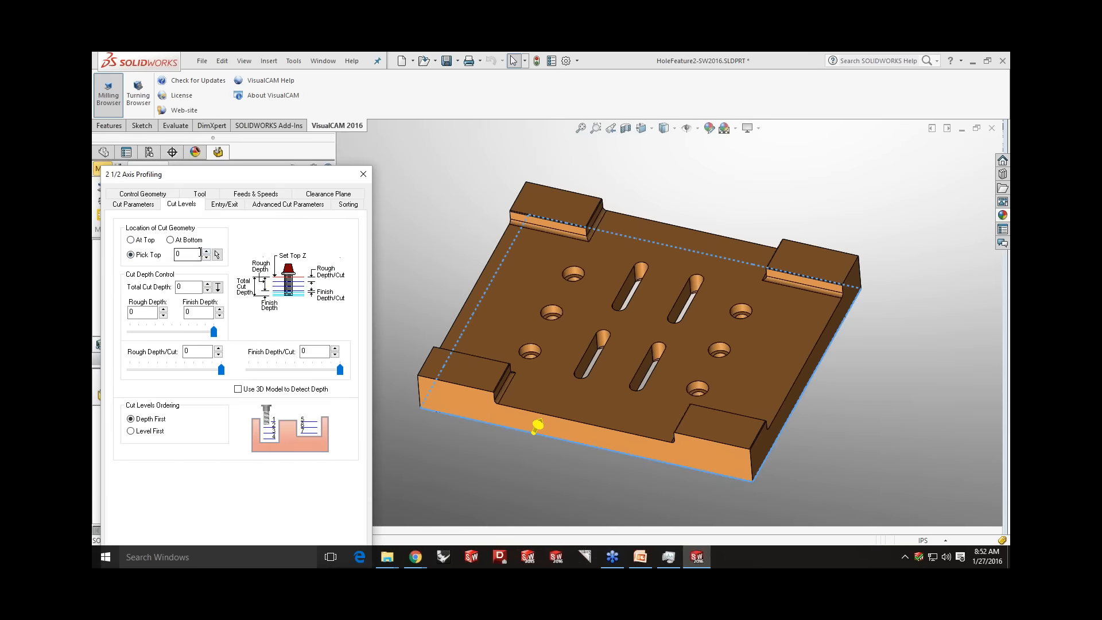
left_click(217, 254)
left_click(467, 377)
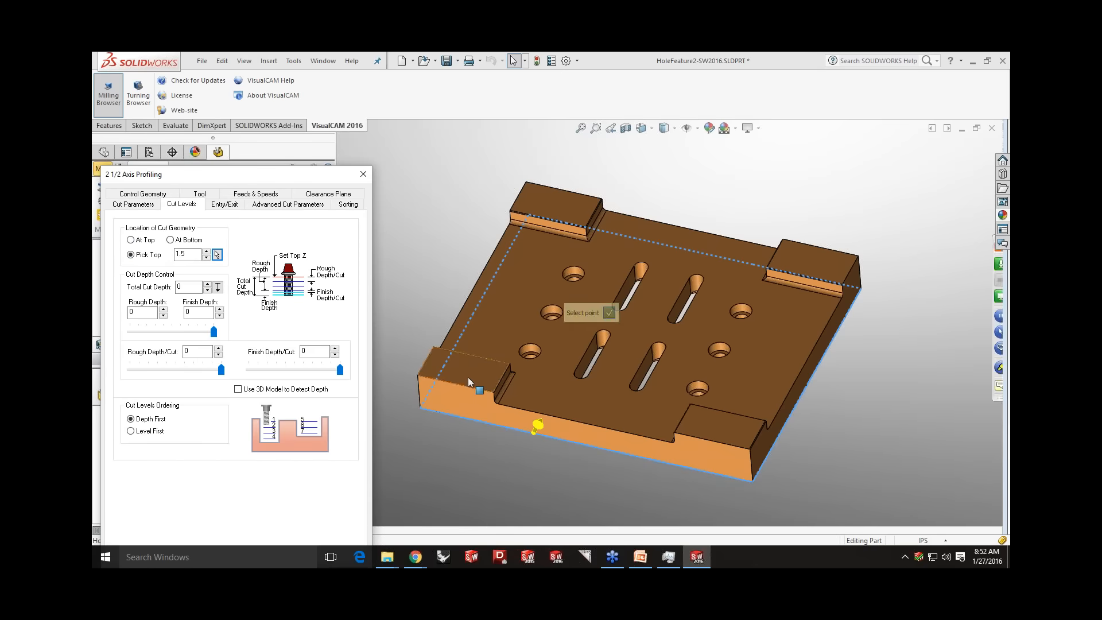
left_click(218, 287)
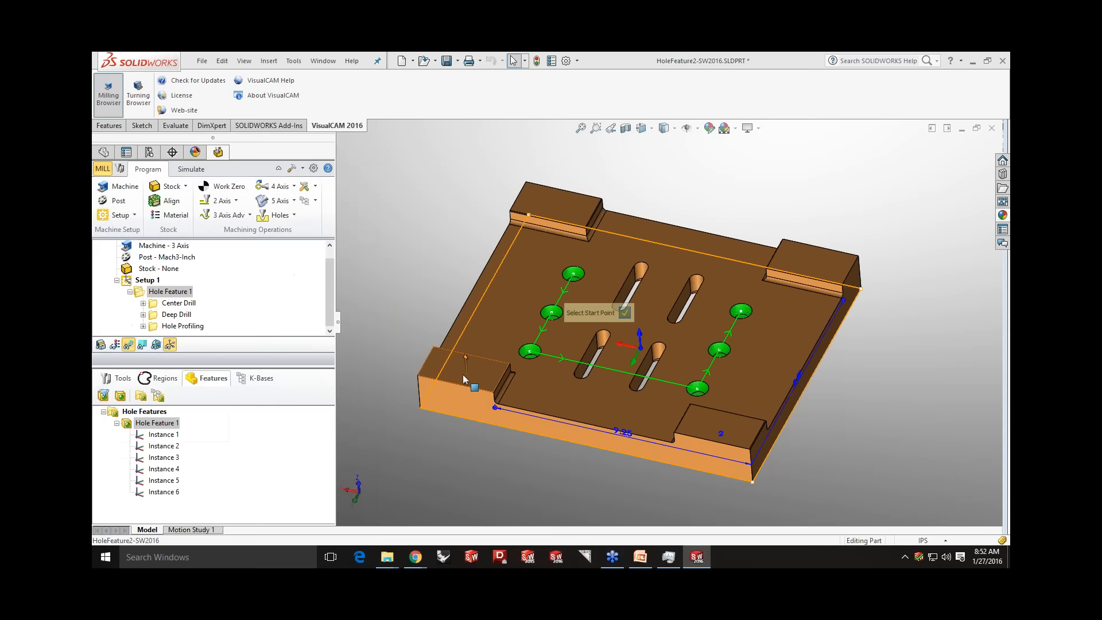
left_click(463, 374)
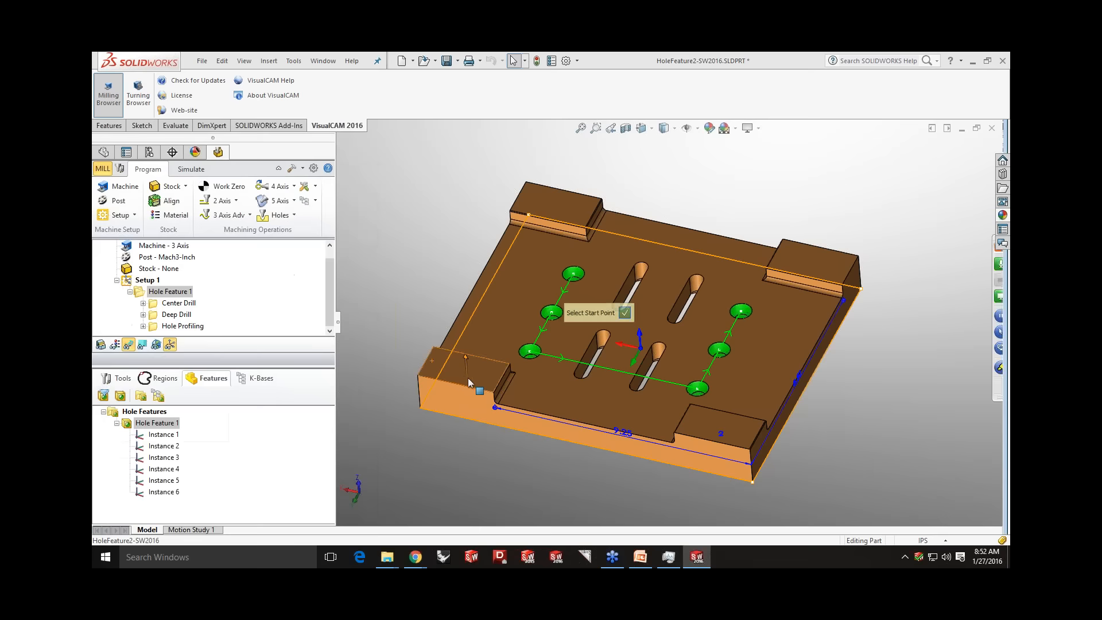
left_click(457, 419)
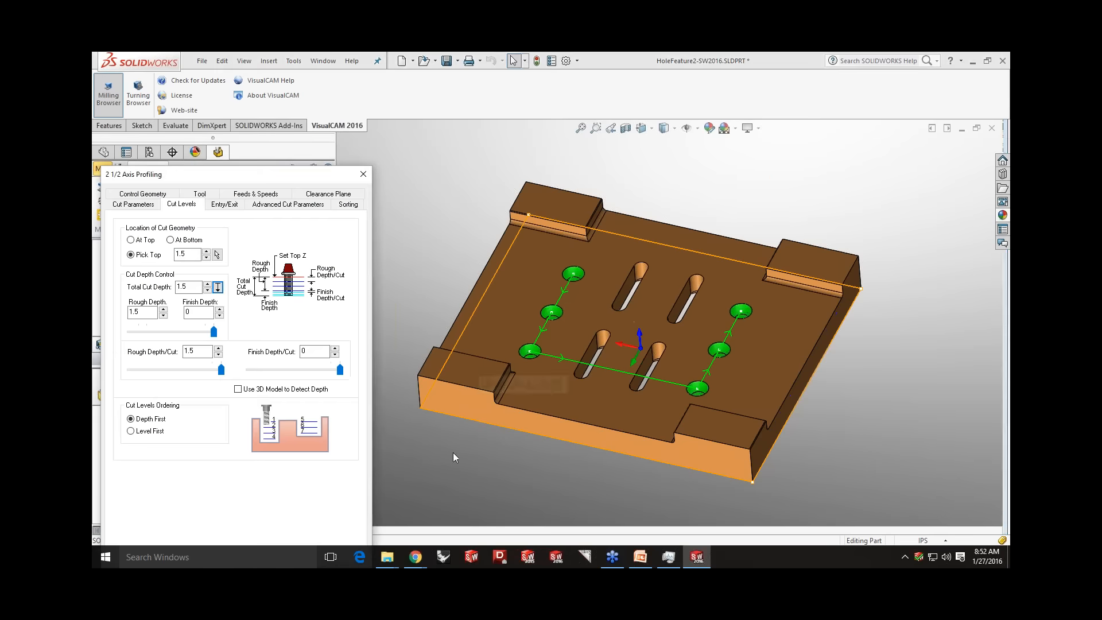
- Set the profiling operation's rough depth per cut to 0.25
double_click(204, 353)
type("0.2")
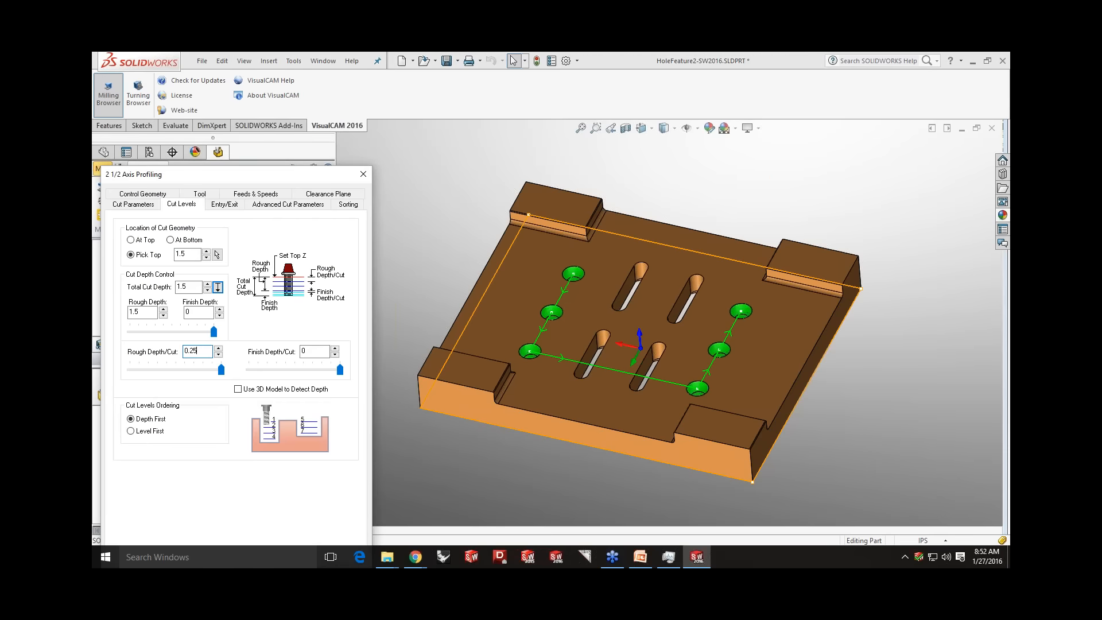
type("5")
key("Tab")
- Add four rectangular bridges with height 0.2 and length 1 to the profiling cut, and generate its toolpath
left_click(287, 204)
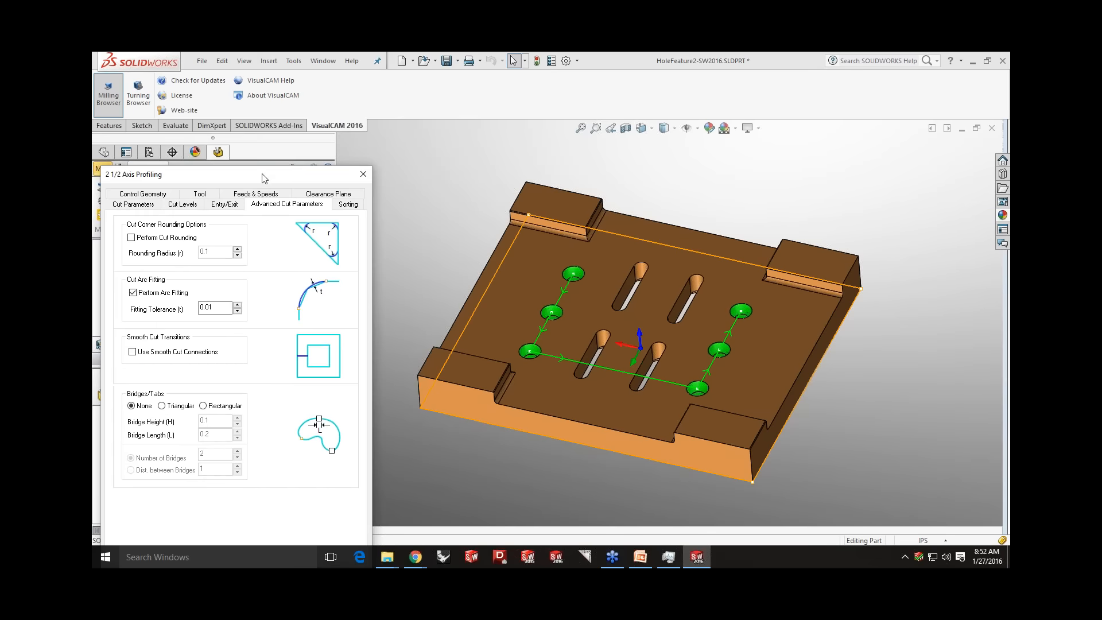
left_click_drag(264, 178, 286, 115)
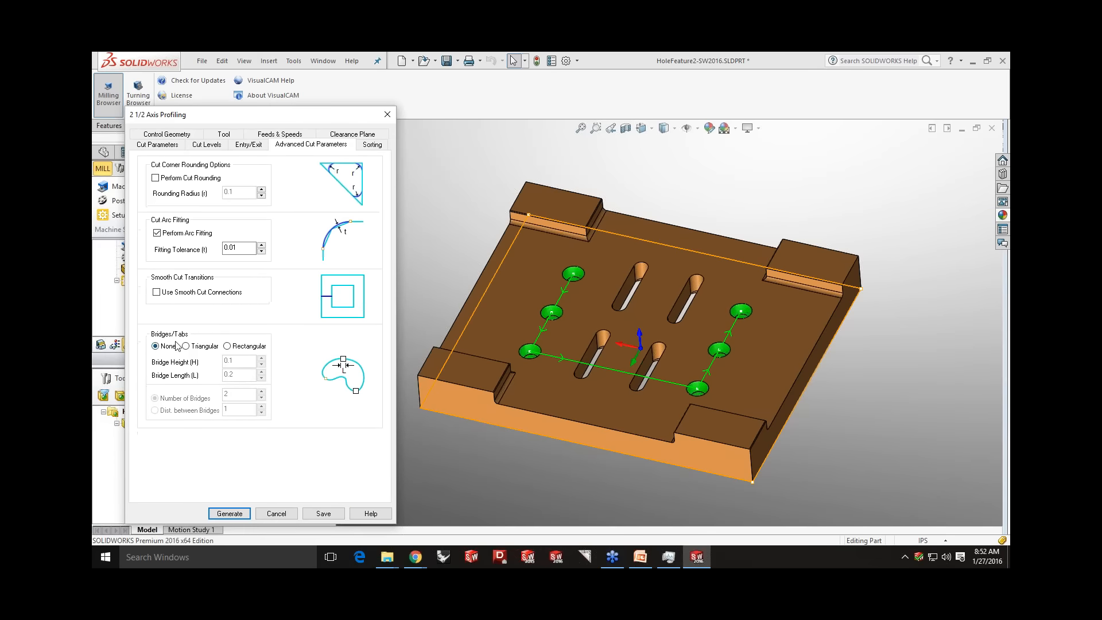
left_click(197, 348)
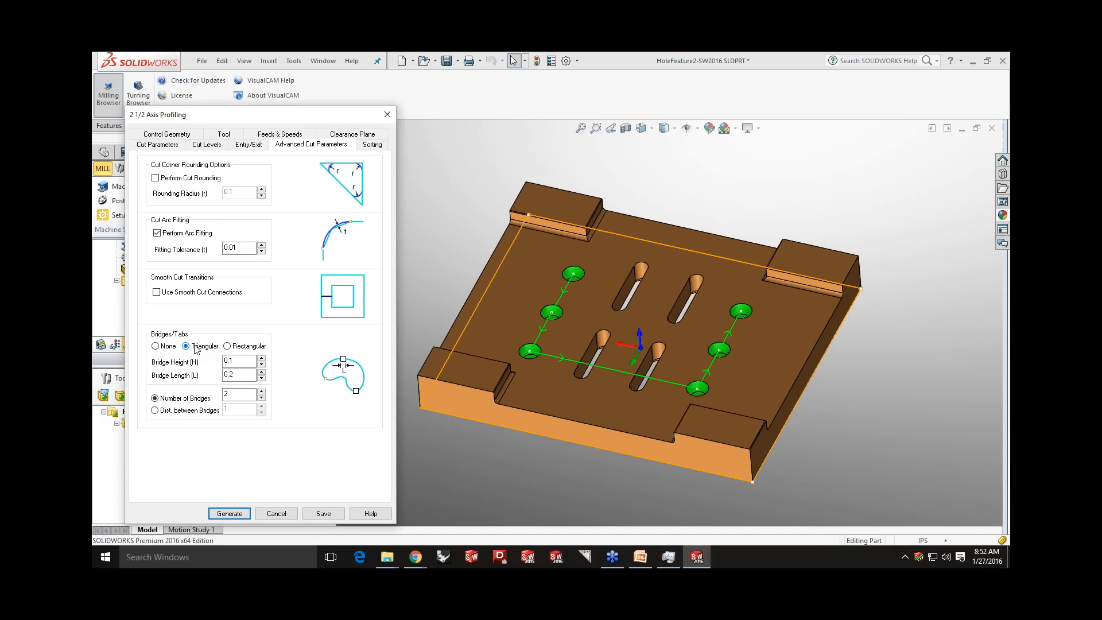
double_click(234, 360)
type("0.2")
key("Tab")
type("1")
left_click(262, 392)
left_click(261, 391)
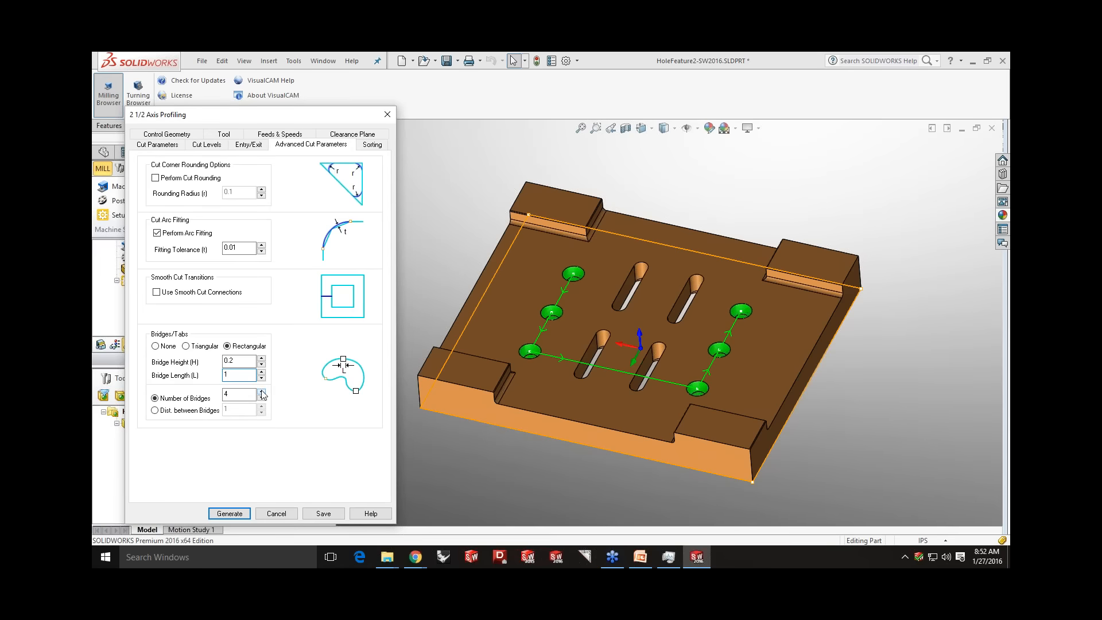
left_click(230, 513)
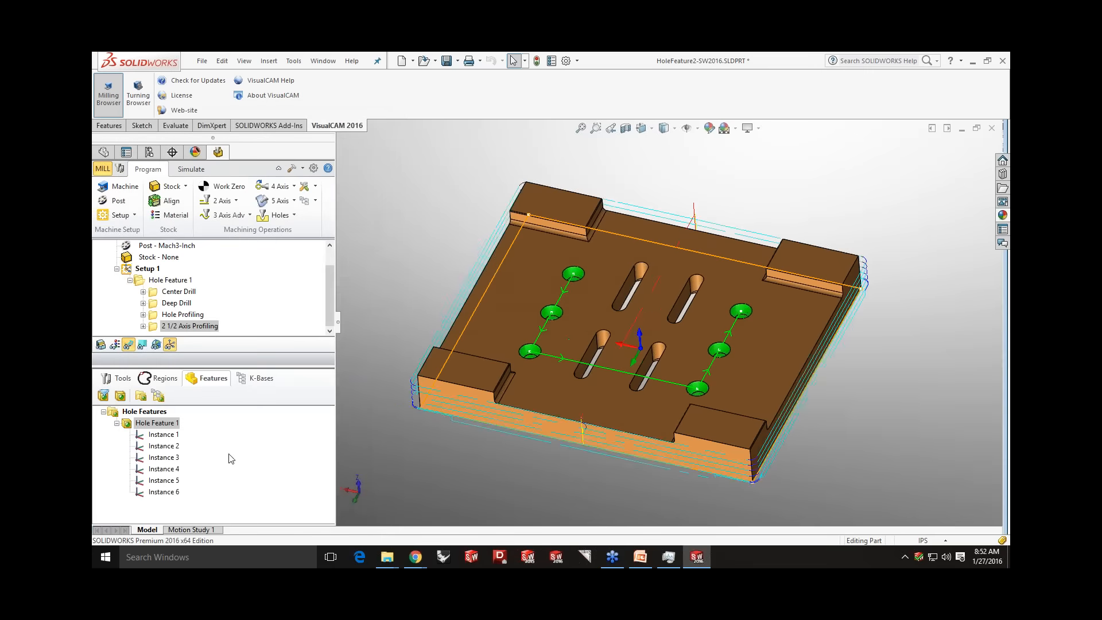
- Create a surface edge machining region from the edge loop around the plate's bottom perimeter
middle_click_drag(473, 469, 639, 457)
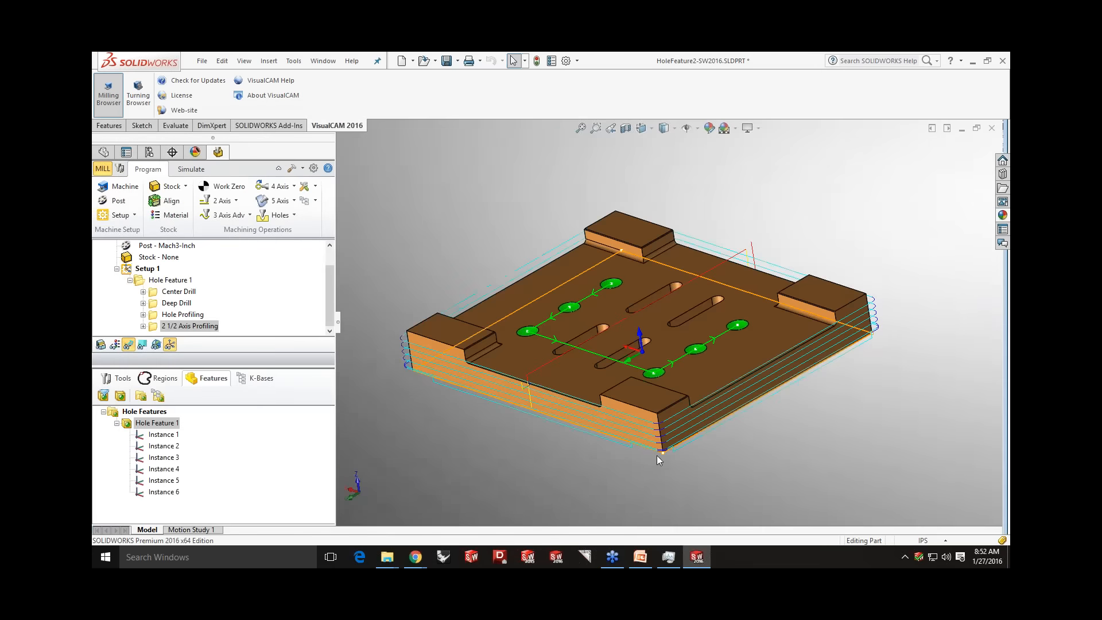
mouse_move(871, 356)
middle_mouse_down()
mouse_move(822, 367)
mouse_move(885, 376)
mouse_move(875, 366)
middle_mouse_up()
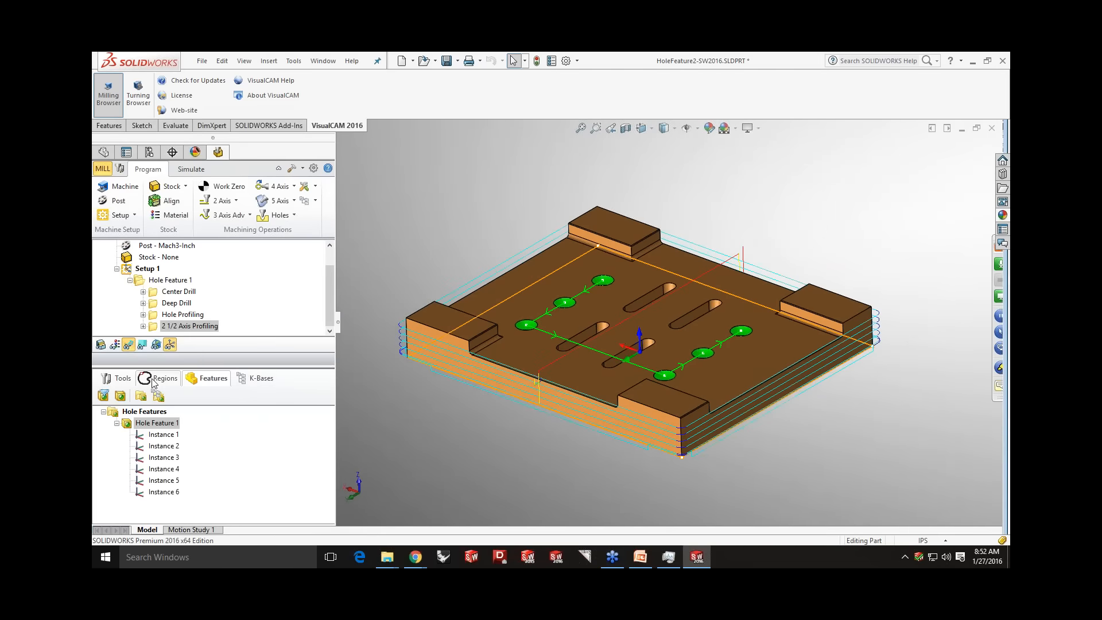
left_click(159, 378)
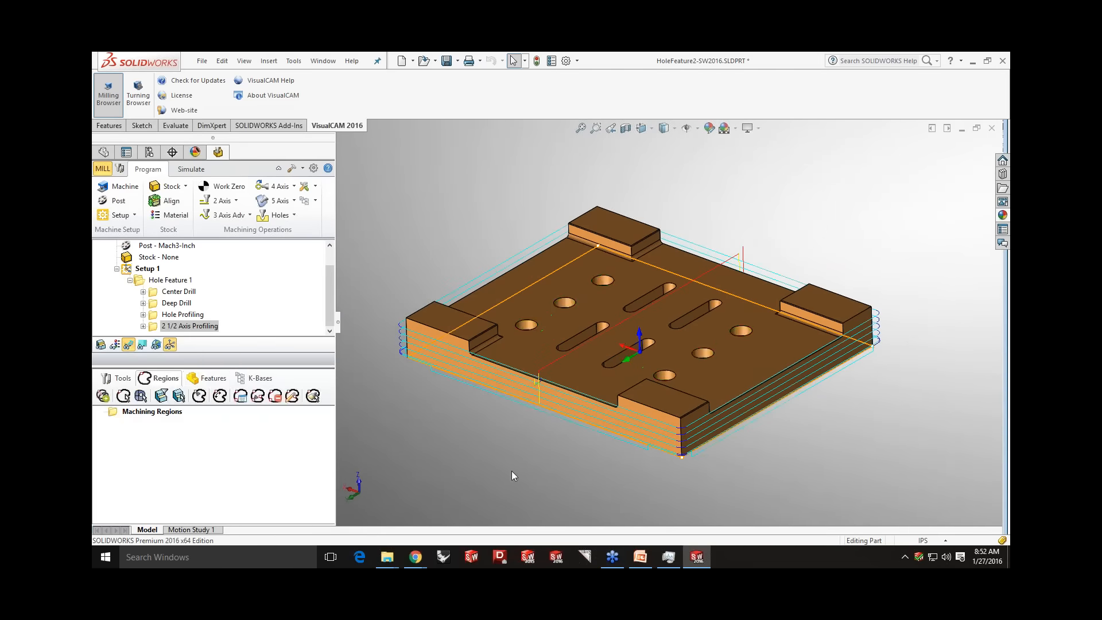
left_click(141, 396)
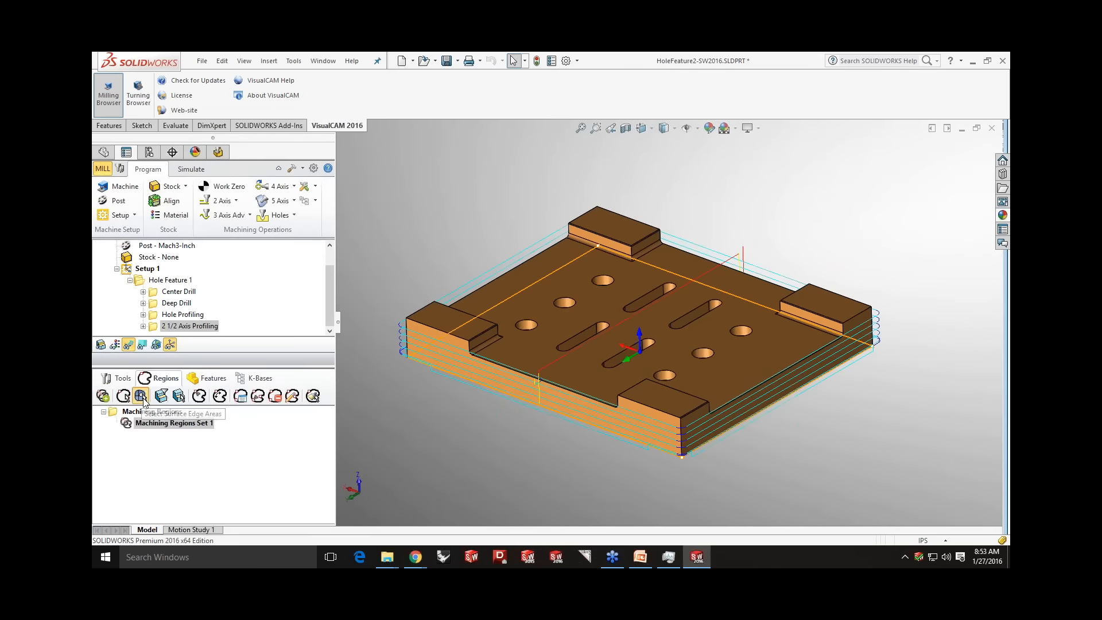
right_click(496, 390)
left_click(533, 362)
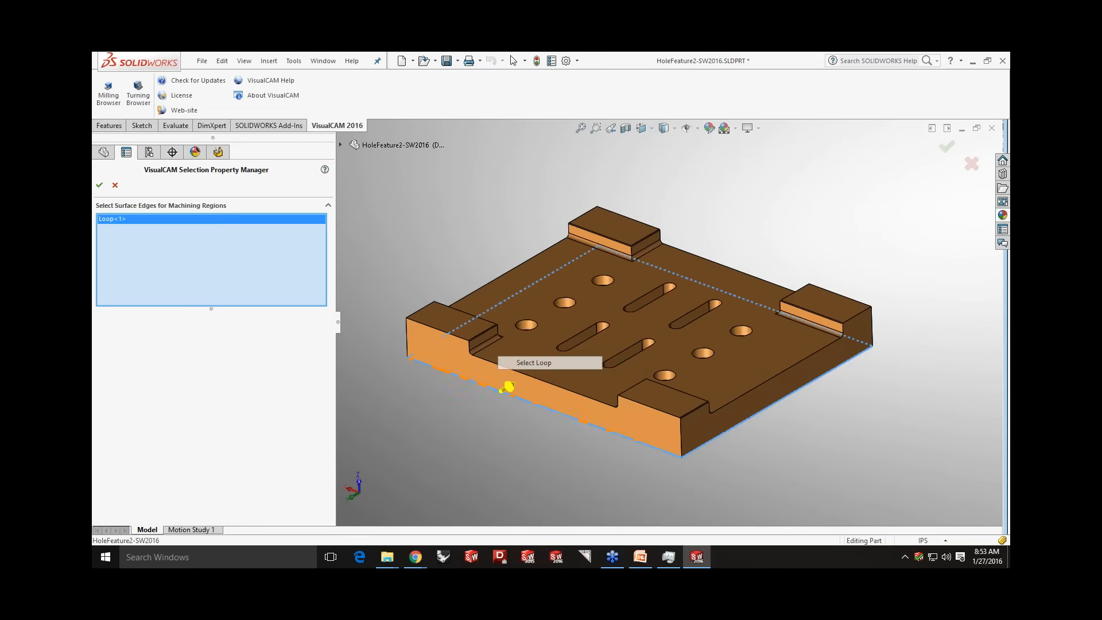
left_click(100, 185)
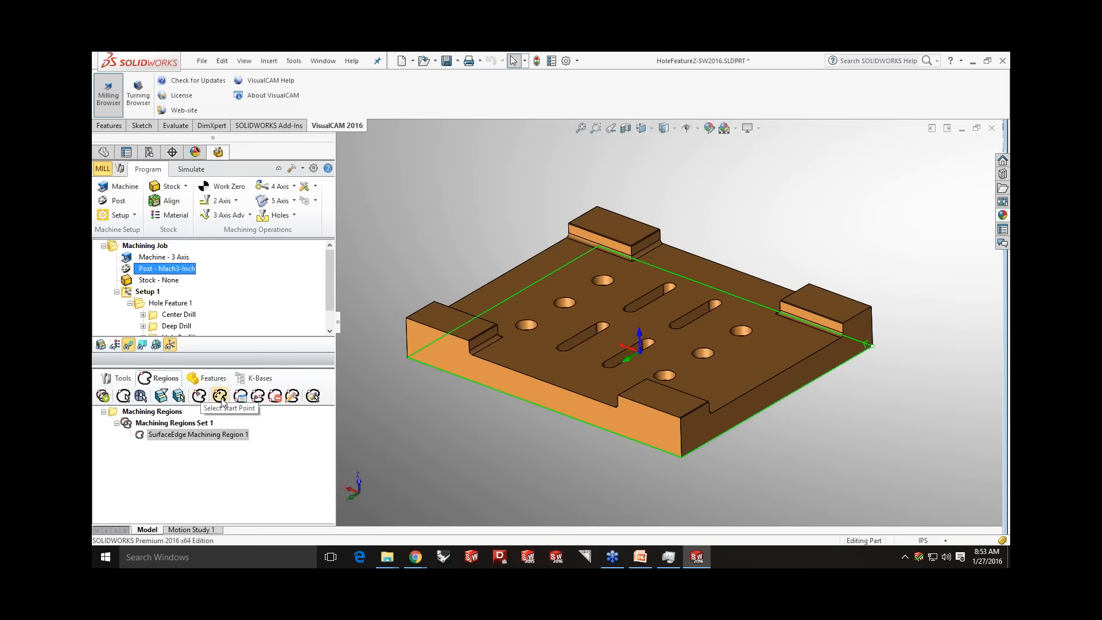
- Place manual bridge points on the perimeter region, one near the middle of each of the plate's four bottom edges
left_click(259, 396)
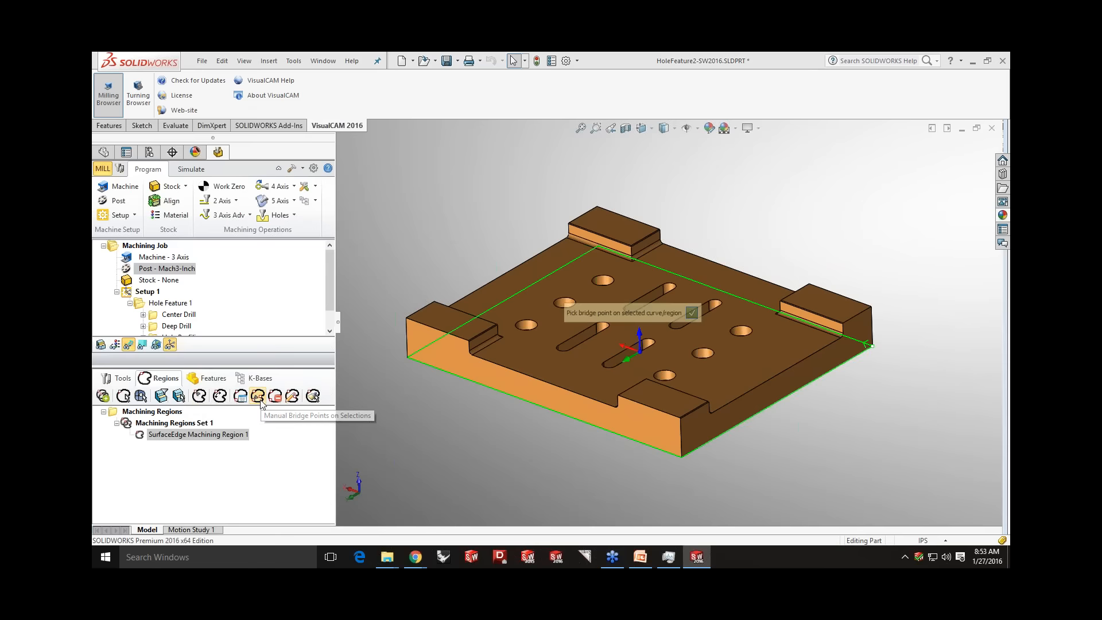
left_click(495, 390)
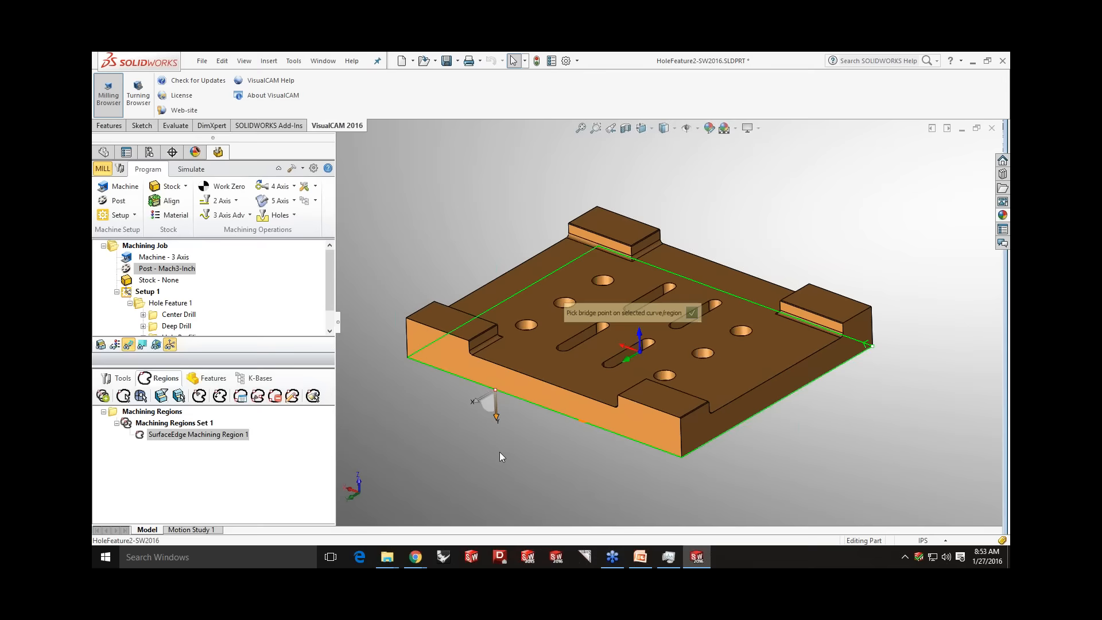
left_click(785, 397)
middle_click_drag(835, 415, 790, 479)
left_click(774, 262)
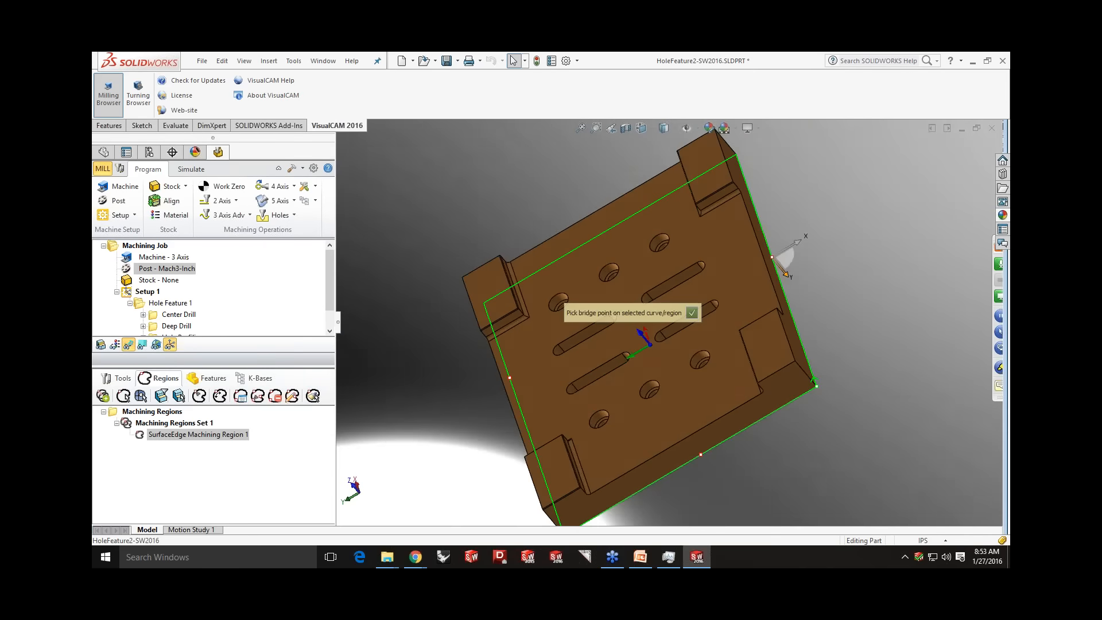
middle_click_drag(817, 266, 413, 273)
left_click(693, 315)
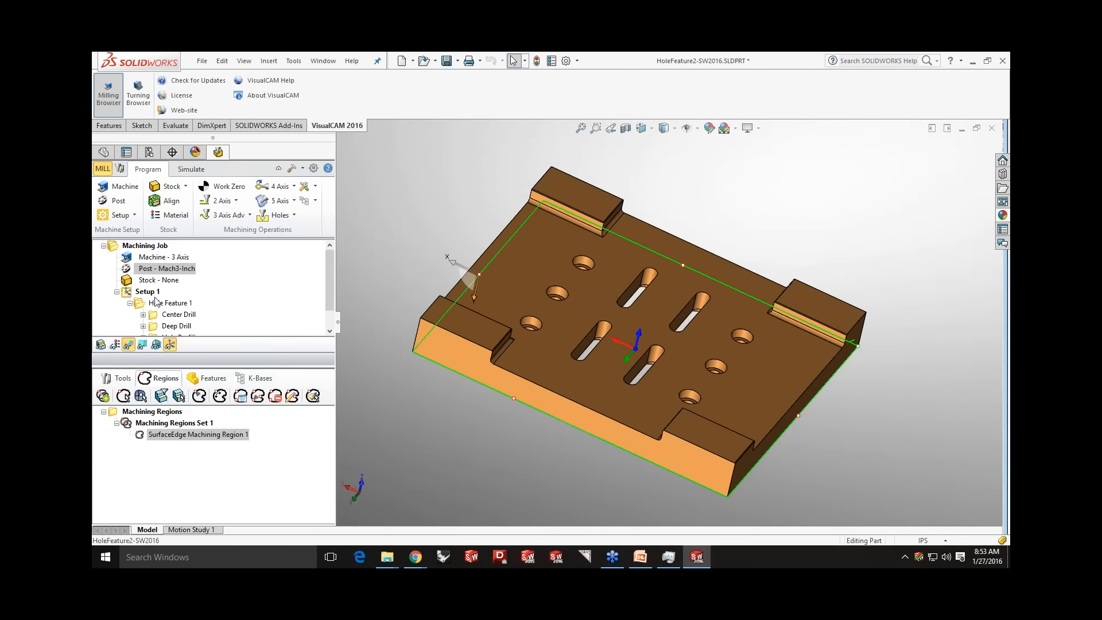
- Set the 2 1/2 Axis Profiling operation's control geometry to the predefined SurfaceEdge Machining Region 1 and regenerate its toolpath
scroll(144, 296, "down", 1)
left_click(138, 280)
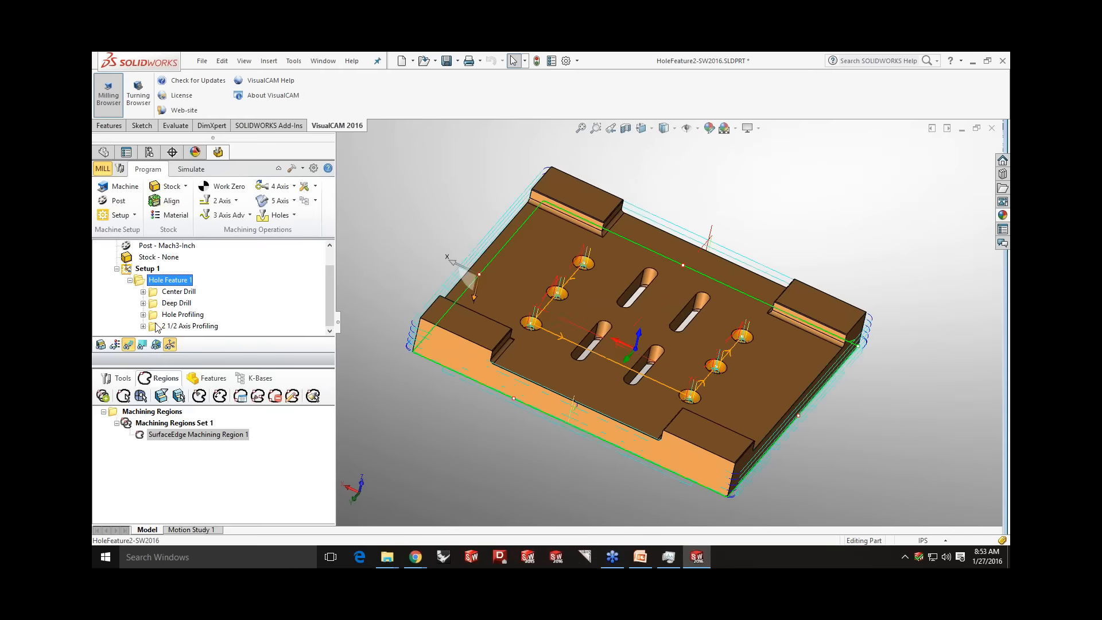
double_click(160, 326)
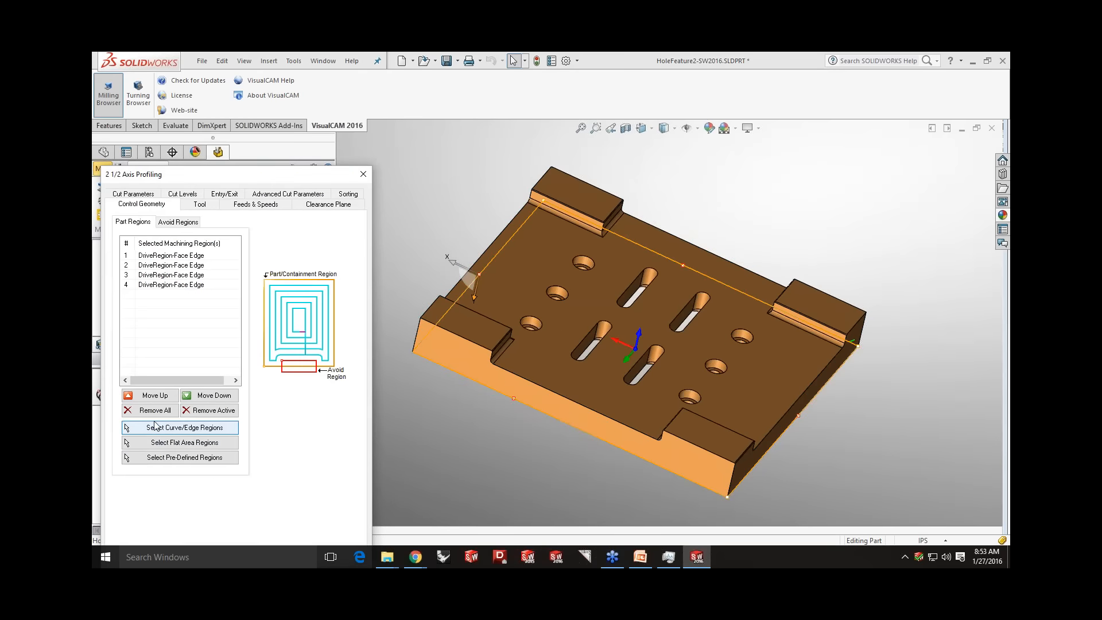
left_click(164, 457)
left_click(235, 303)
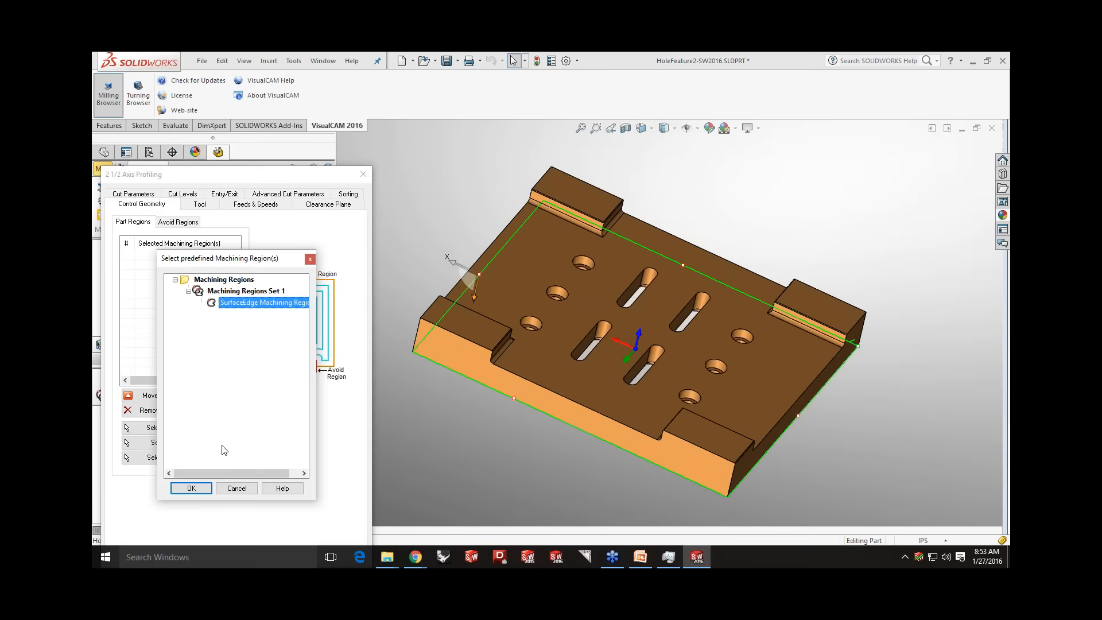
left_click(192, 487)
left_click(142, 195)
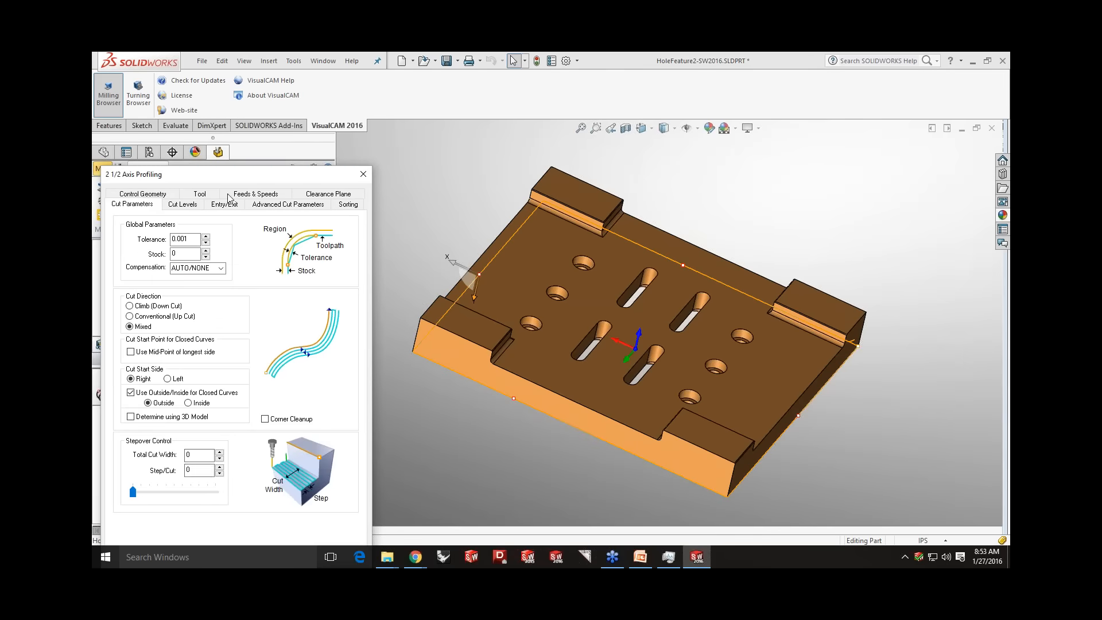
left_click_drag(229, 176, 241, 140)
left_click(219, 520)
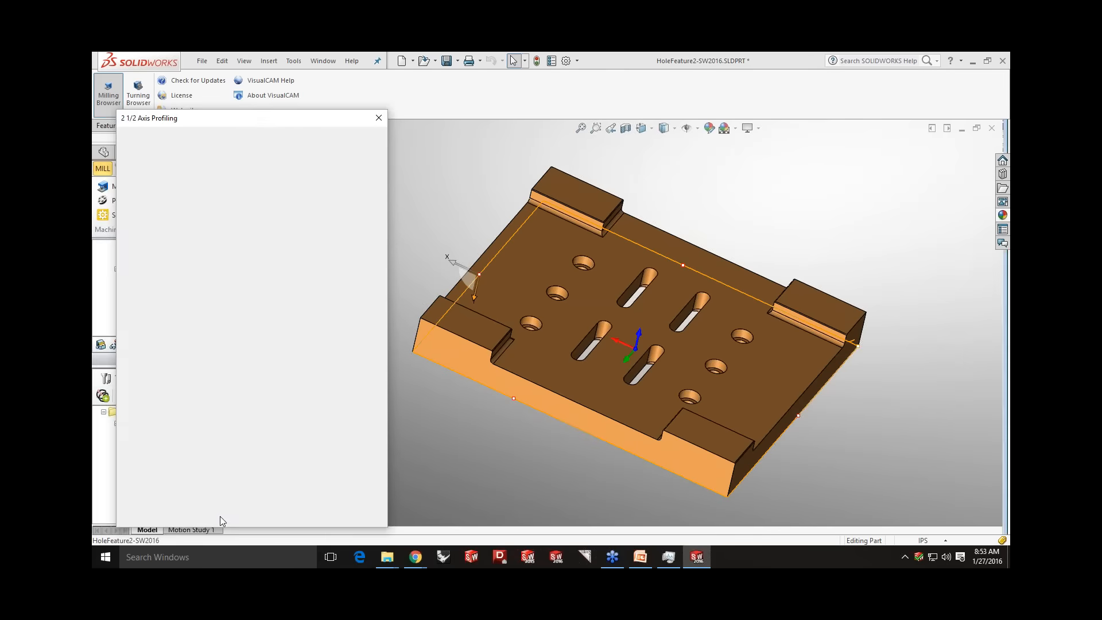
- Examine the regenerated profiling toolpath around the plate's lower edges for bridges at the manual bridge points
middle_click_drag(466, 457, 425, 396)
scroll(494, 367, "down", 3)
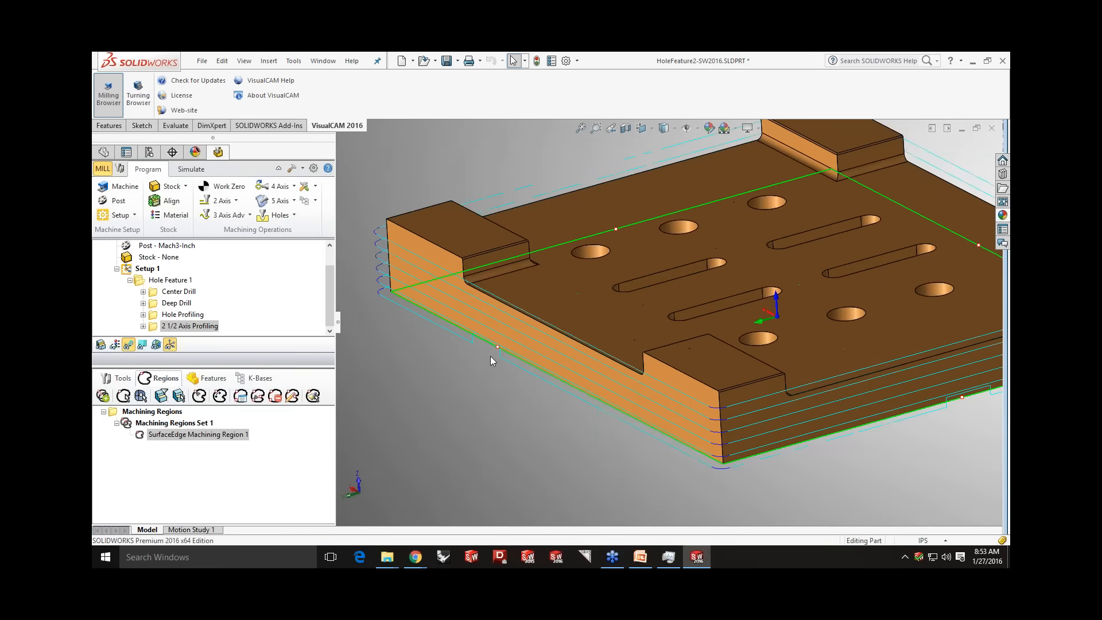
scroll(489, 357, "up", 3)
middle_click_drag(487, 367, 901, 382)
scroll(810, 374, "down", 2)
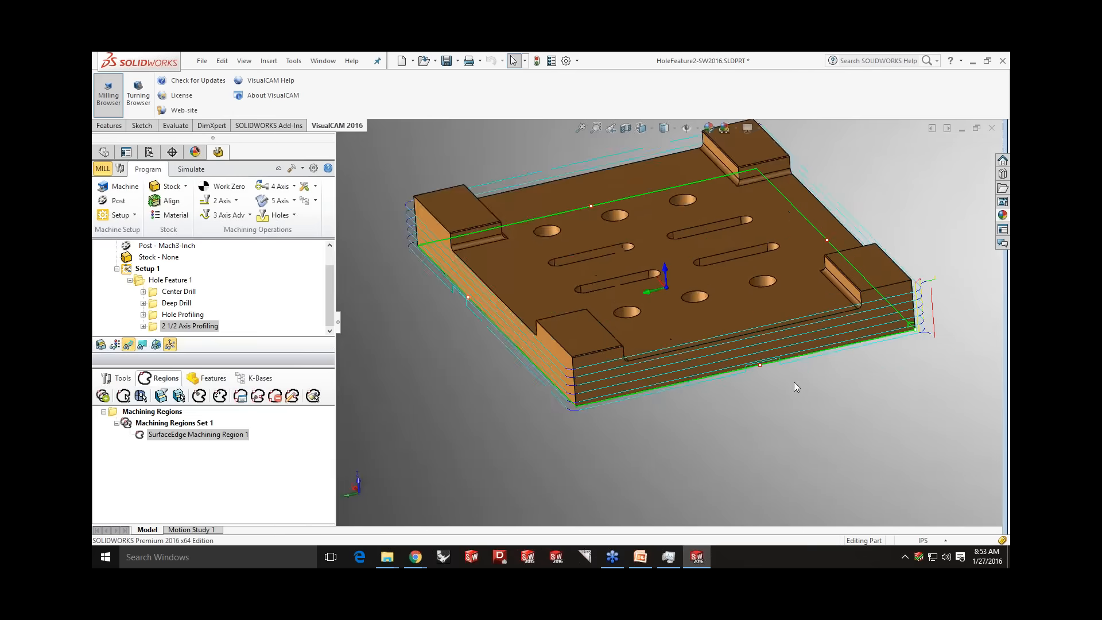
middle_click_drag(794, 381, 827, 415)
scroll(827, 414, "up", 2)
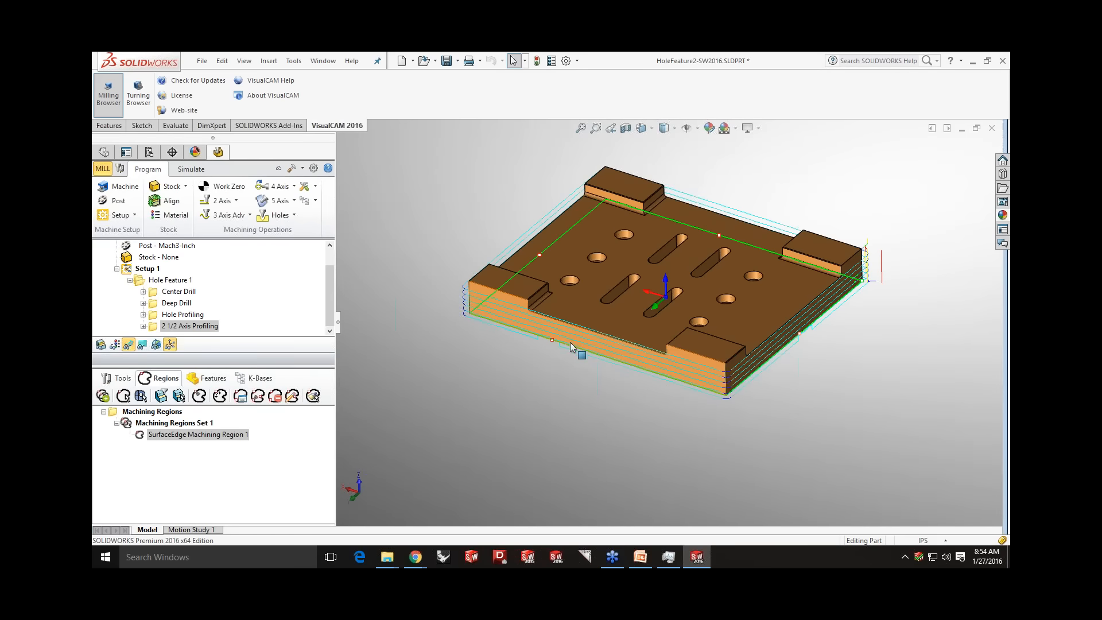
- Close the plate part without saving its changes and open 2axisRoughing.SLDPRT
left_click(992, 129)
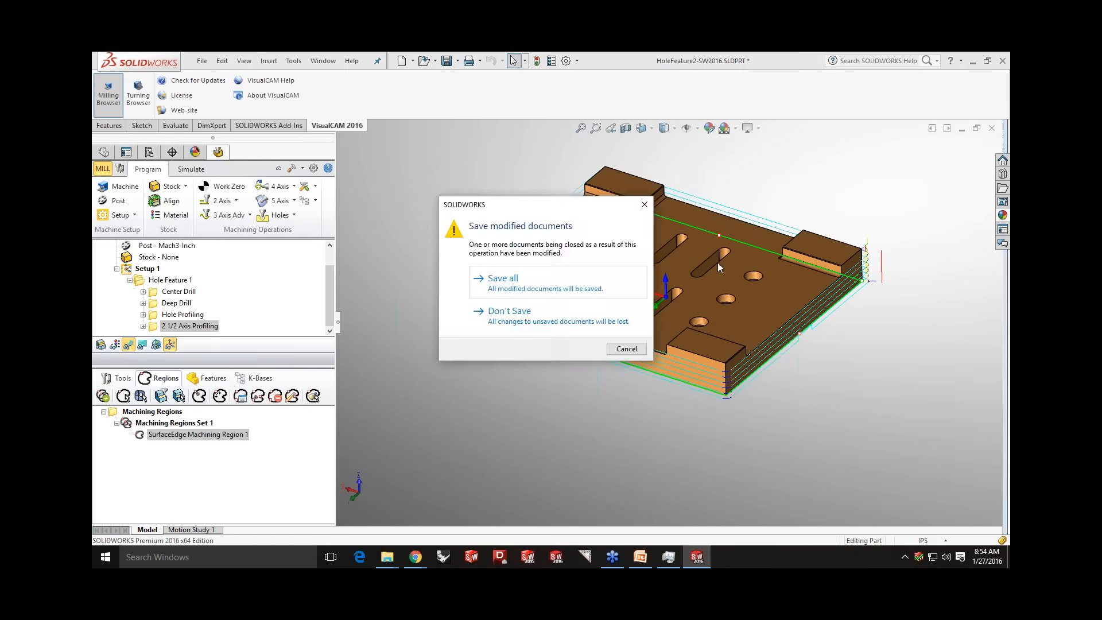
left_click(528, 312)
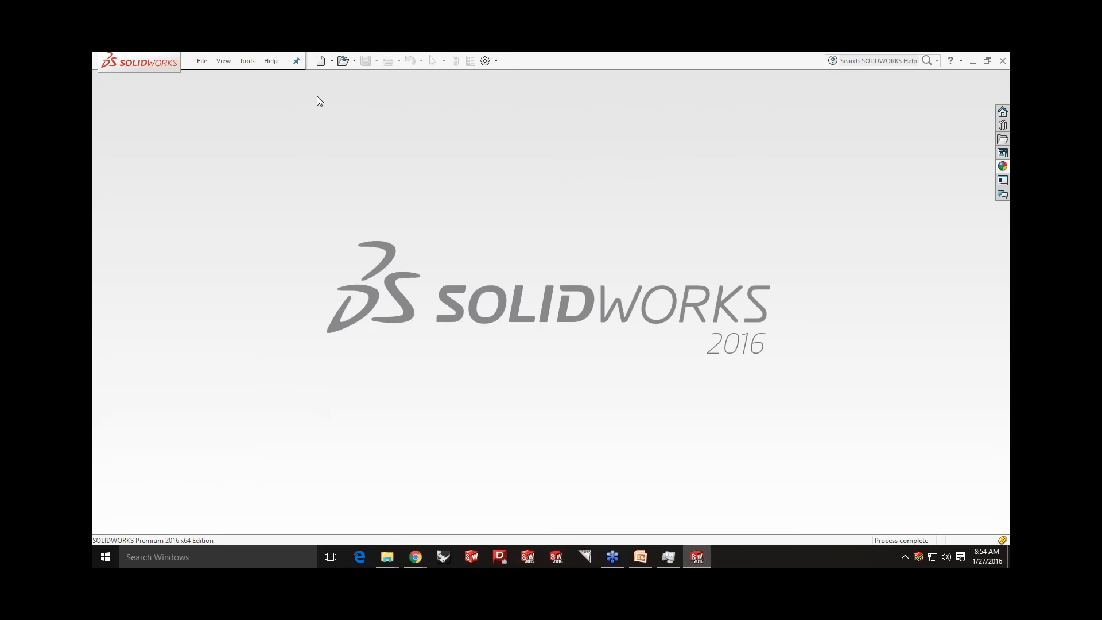
left_click(344, 61)
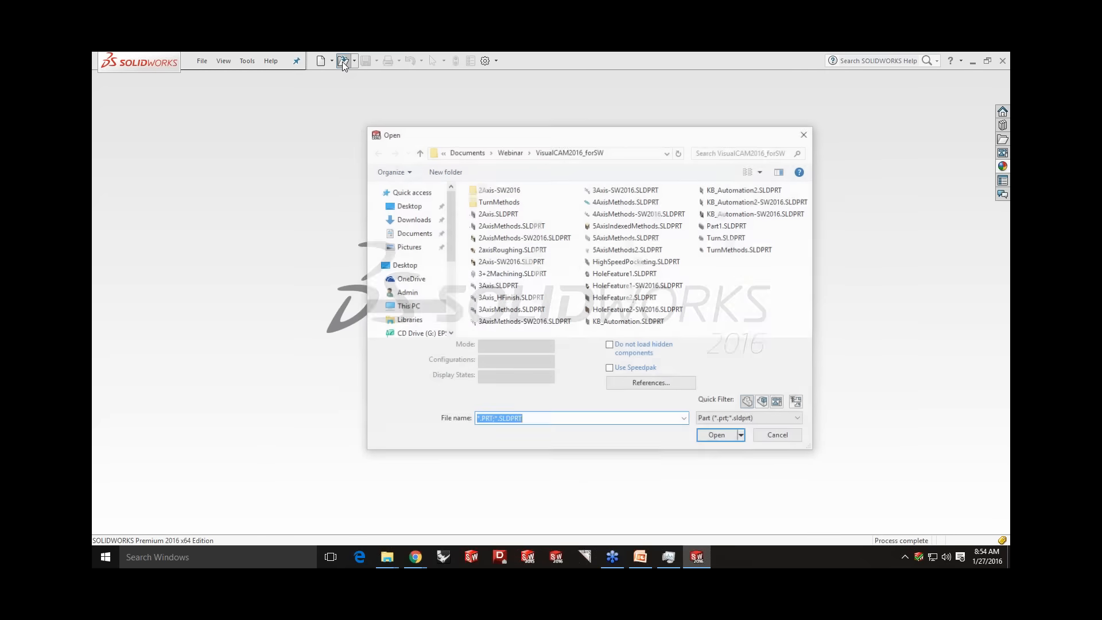
left_click(508, 249)
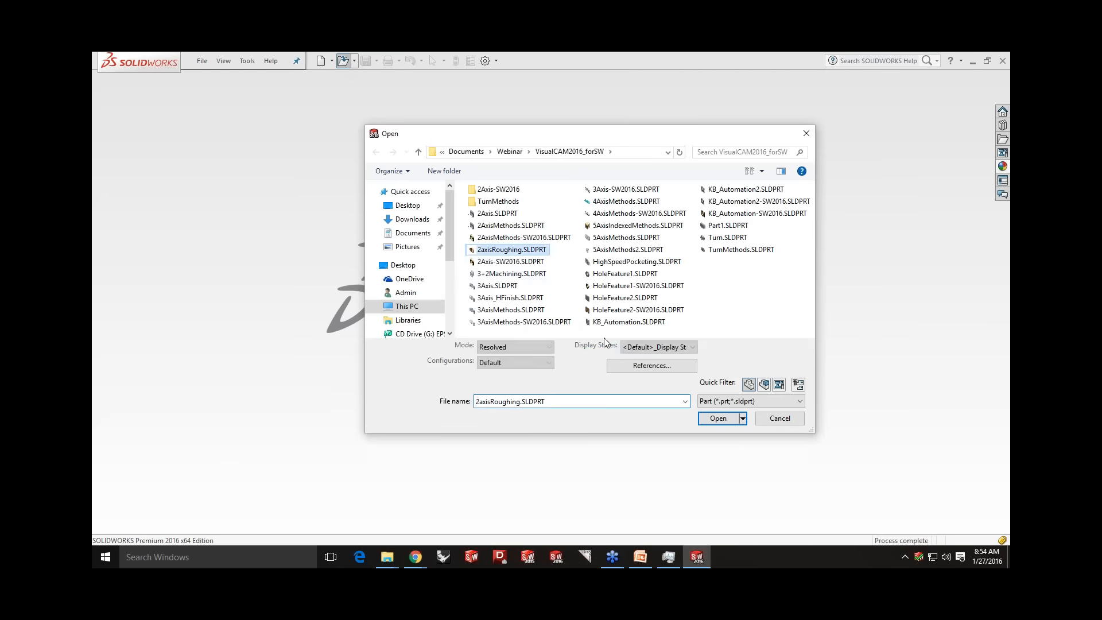
left_click(718, 418)
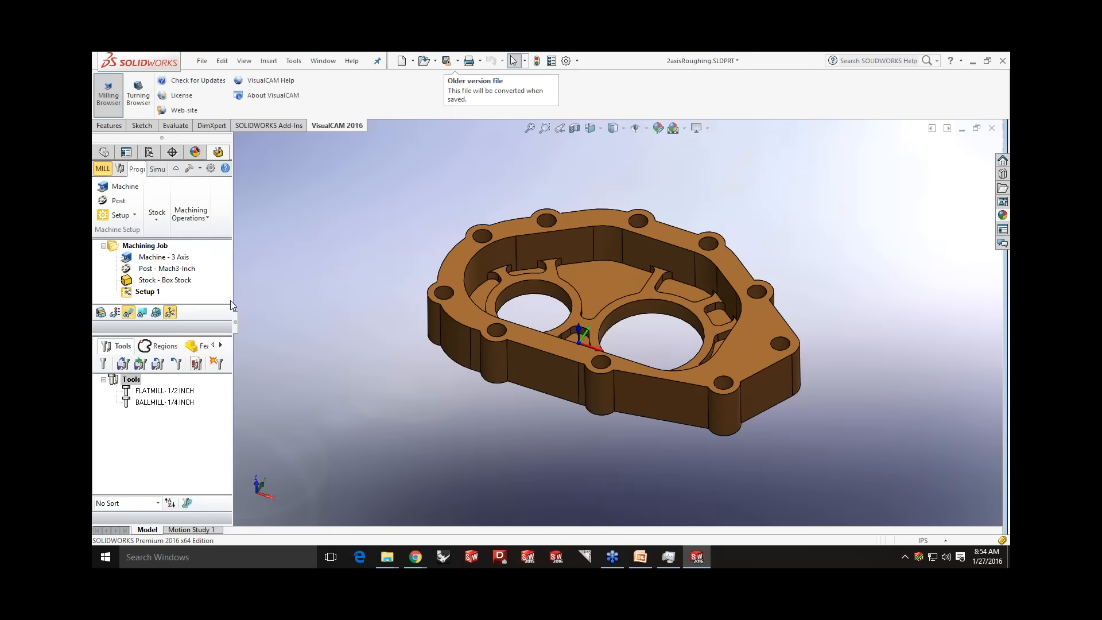
- Widen the machining browser and display the box stock around the housing part
left_click_drag(234, 307, 339, 325)
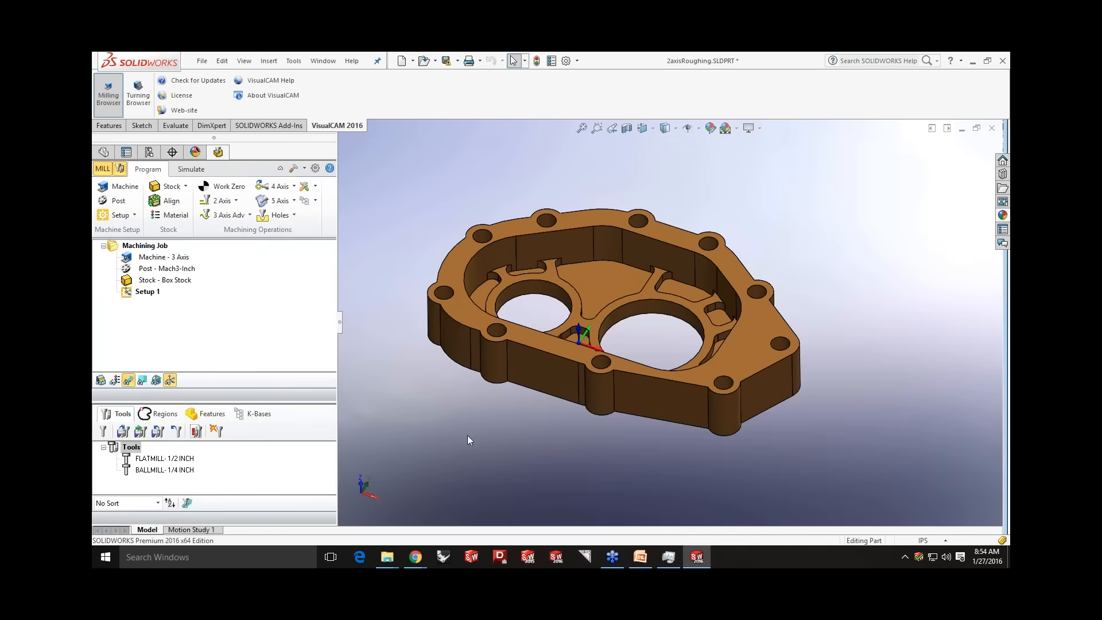
left_click(162, 281)
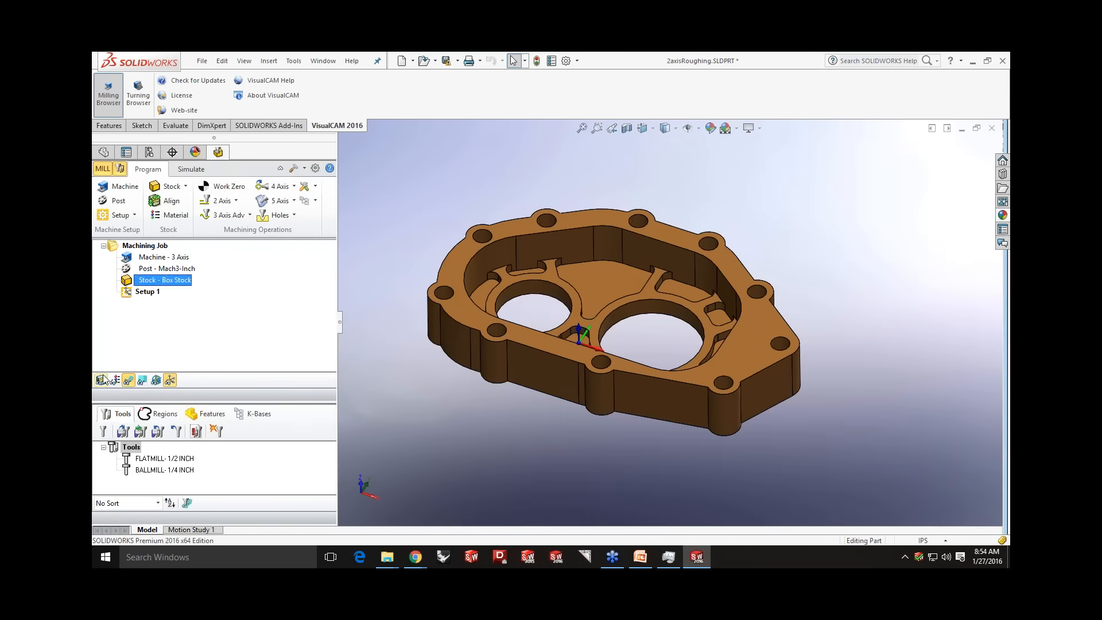
mouse_move(567, 445)
middle_mouse_down()
mouse_move(564, 419)
mouse_move(557, 444)
middle_mouse_up()
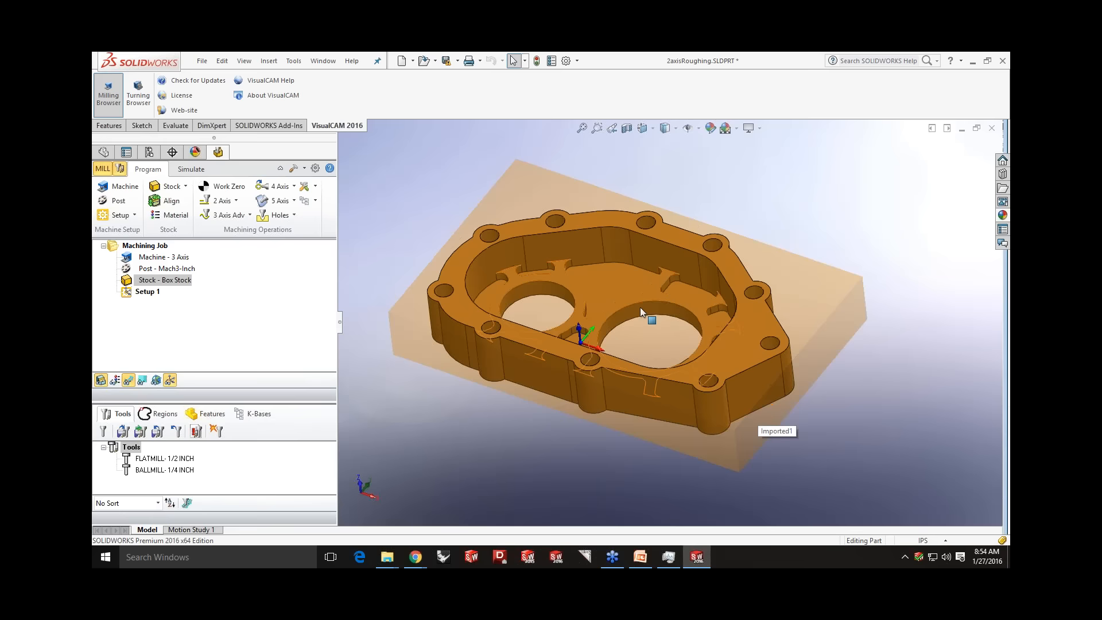
- Start a 2 1/2 Axis Roughing operation with the outer edge loop of the housing's top face as its machining region
left_click(236, 200)
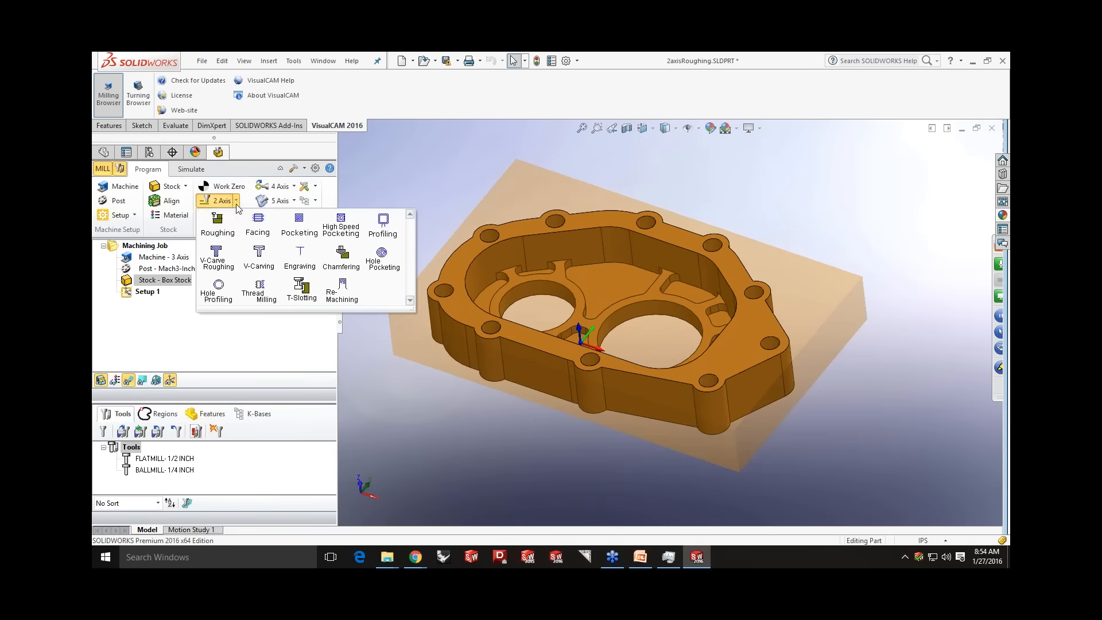
left_click(227, 236)
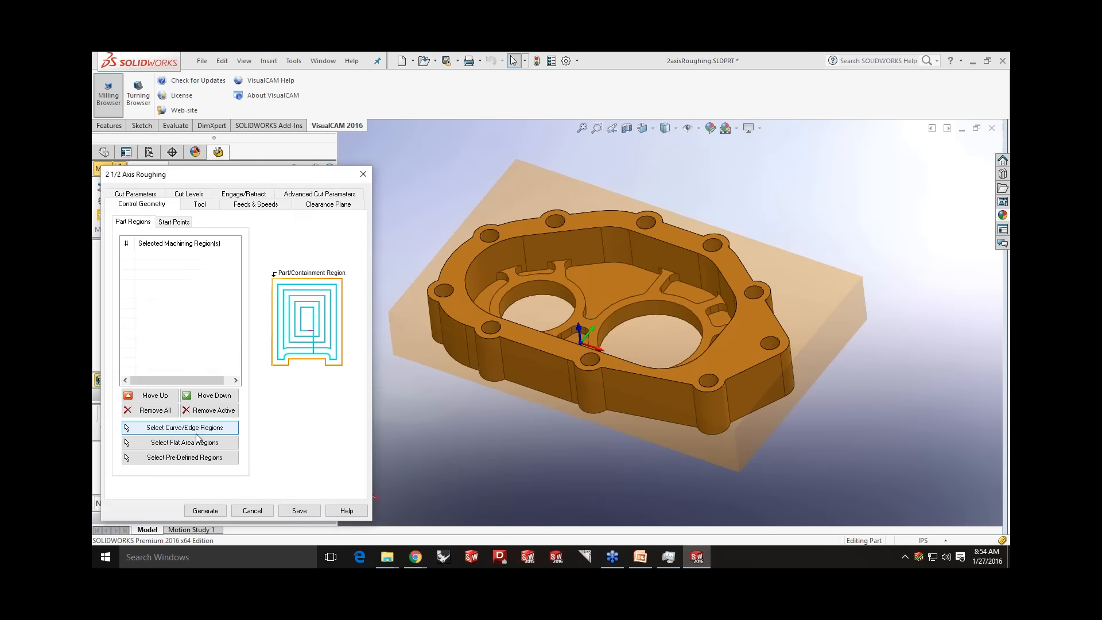
left_click(196, 430)
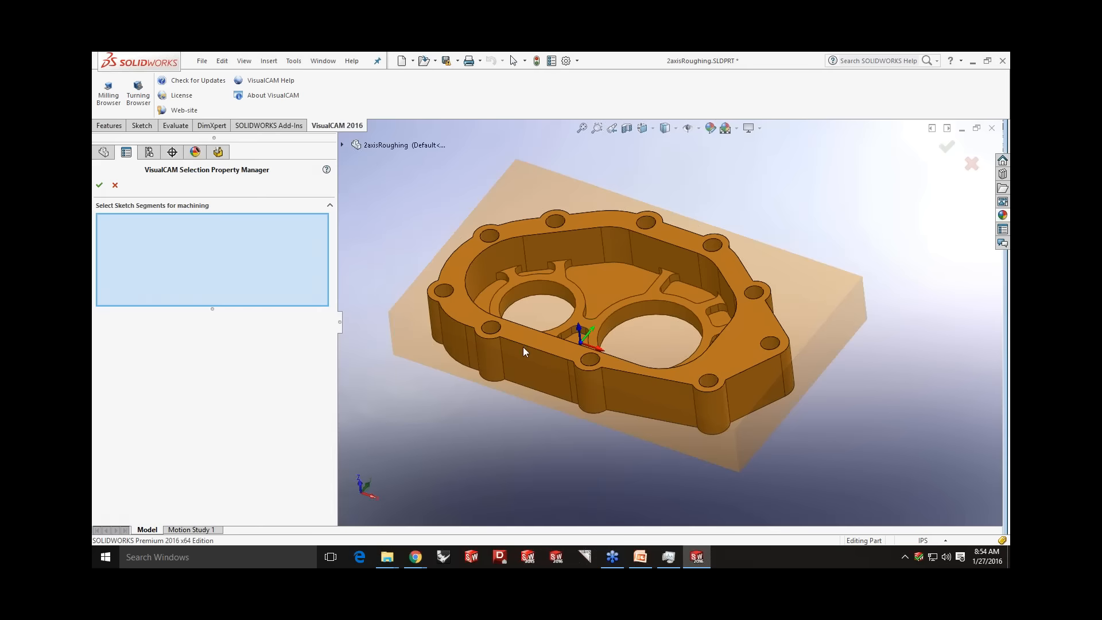
right_click(545, 353)
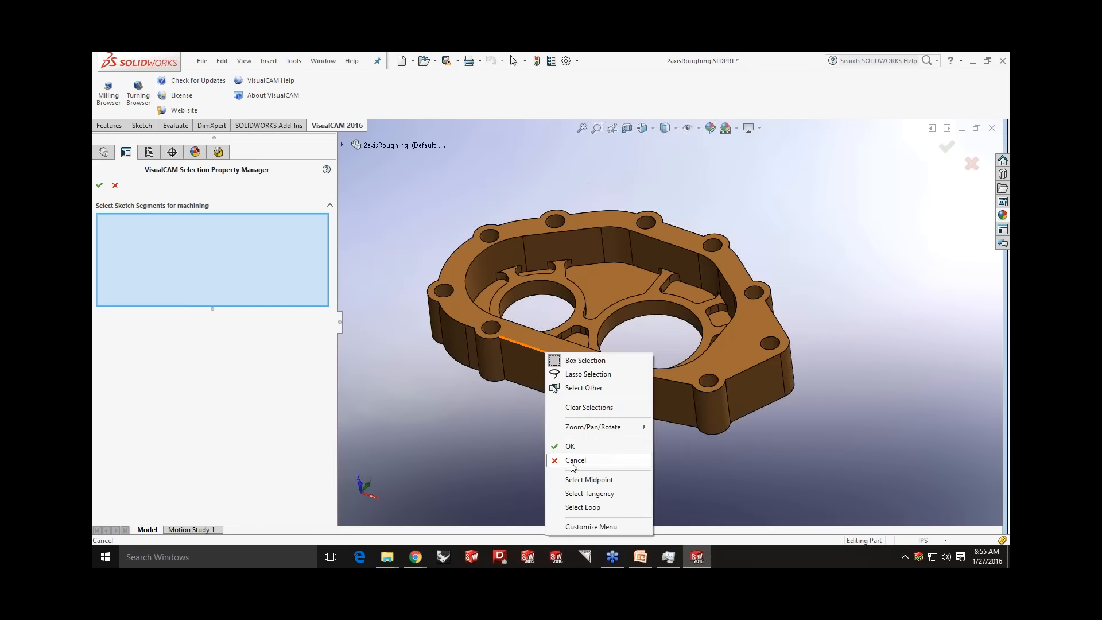
left_click(581, 507)
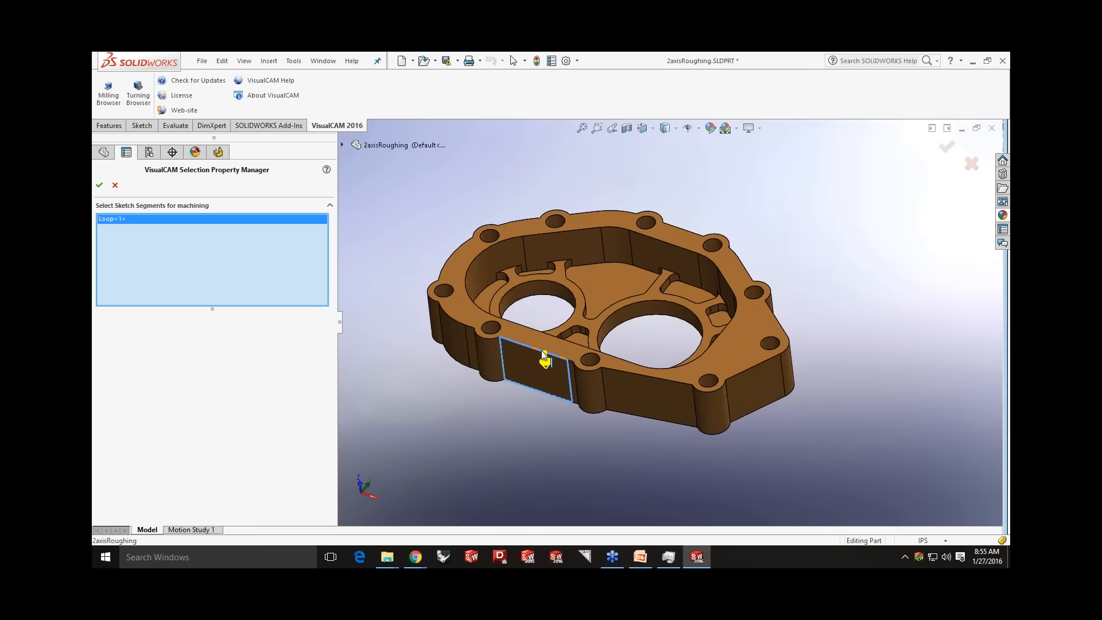
left_click(98, 185)
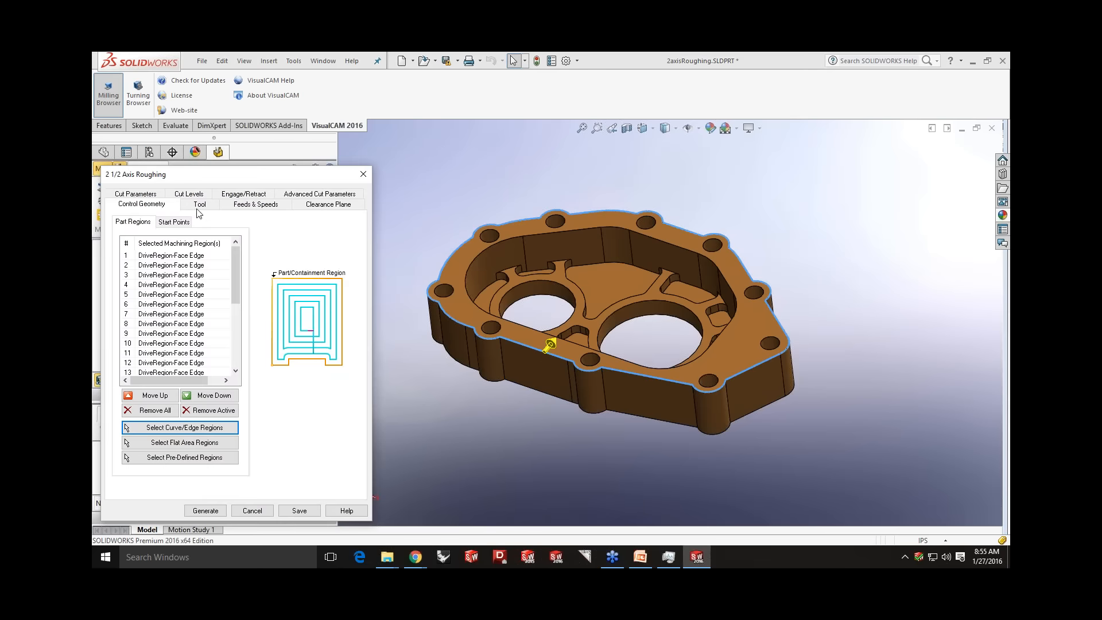
- Assign the FLATMILL- 1/2 INCH tool to the roughing operation and generate its toolpath
left_click(198, 205)
left_click(148, 238)
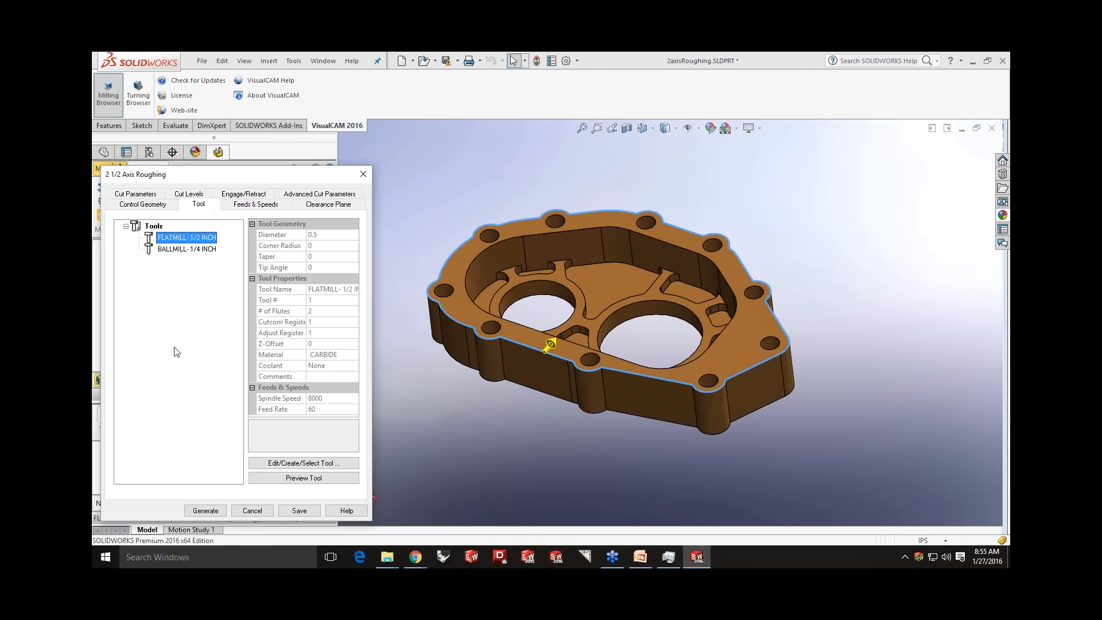
left_click(205, 511)
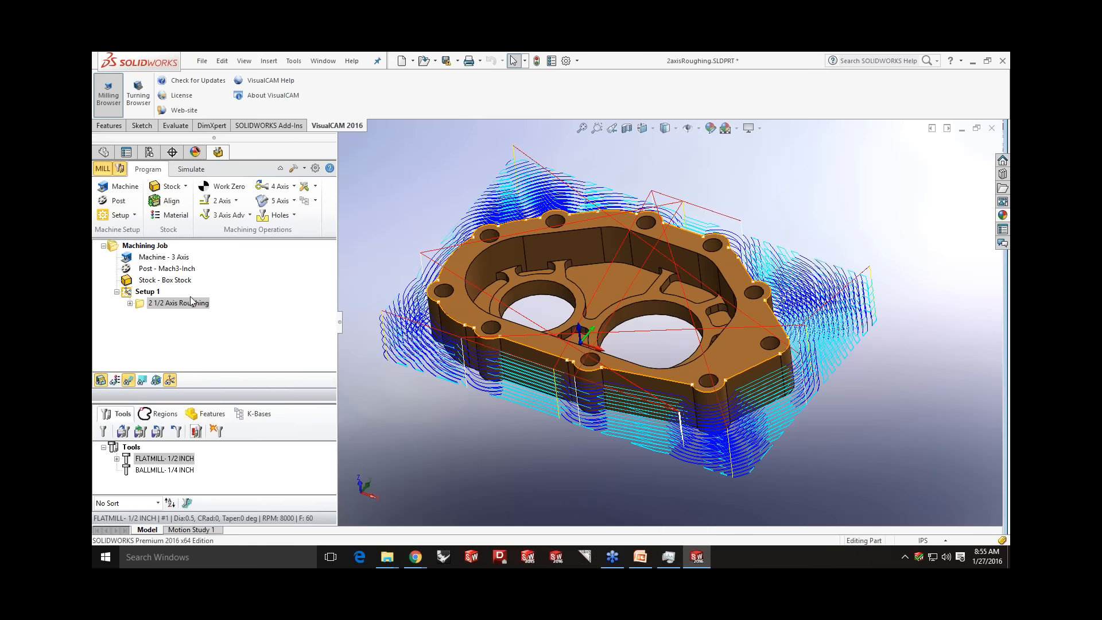
- Add the inner cavity's top edge loop to the roughing operation's machining regions
double_click(159, 300)
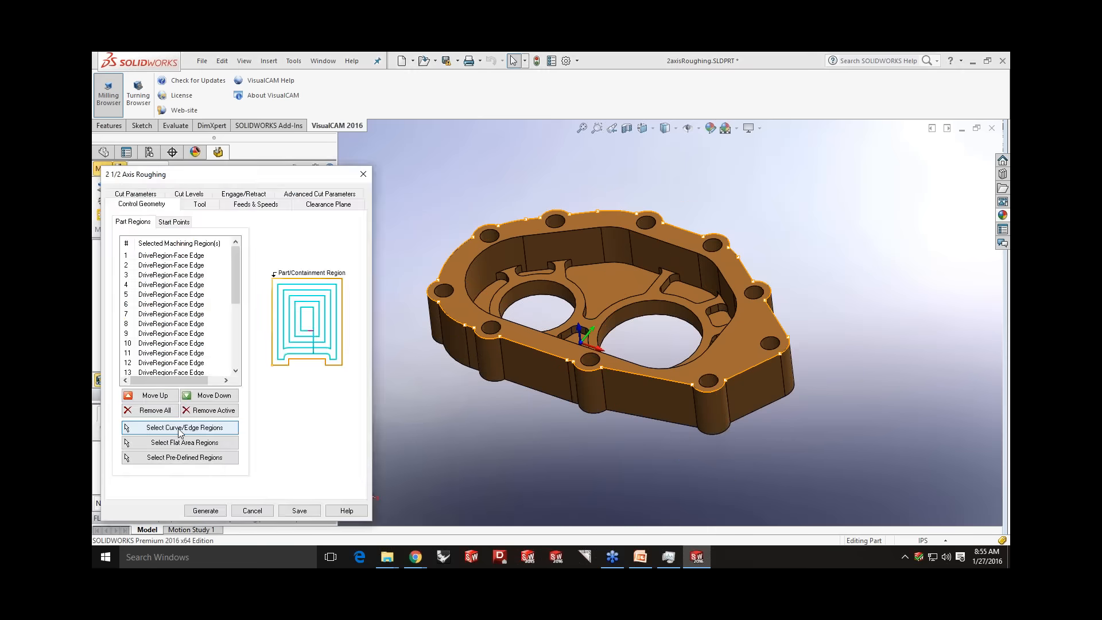
left_click(184, 430)
right_click(679, 248)
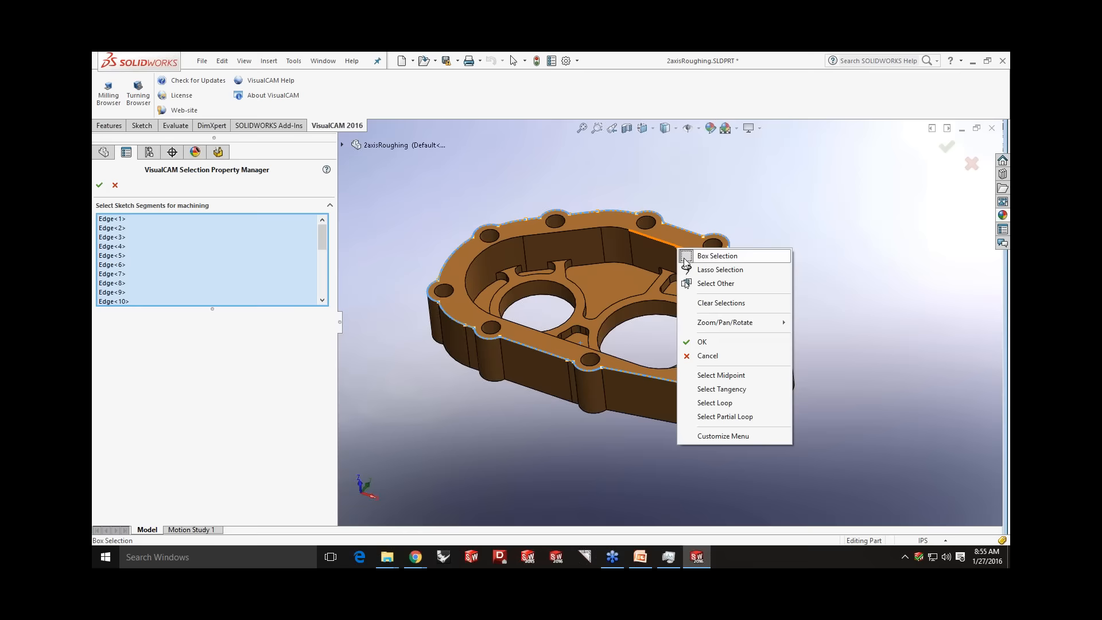
left_click(714, 403)
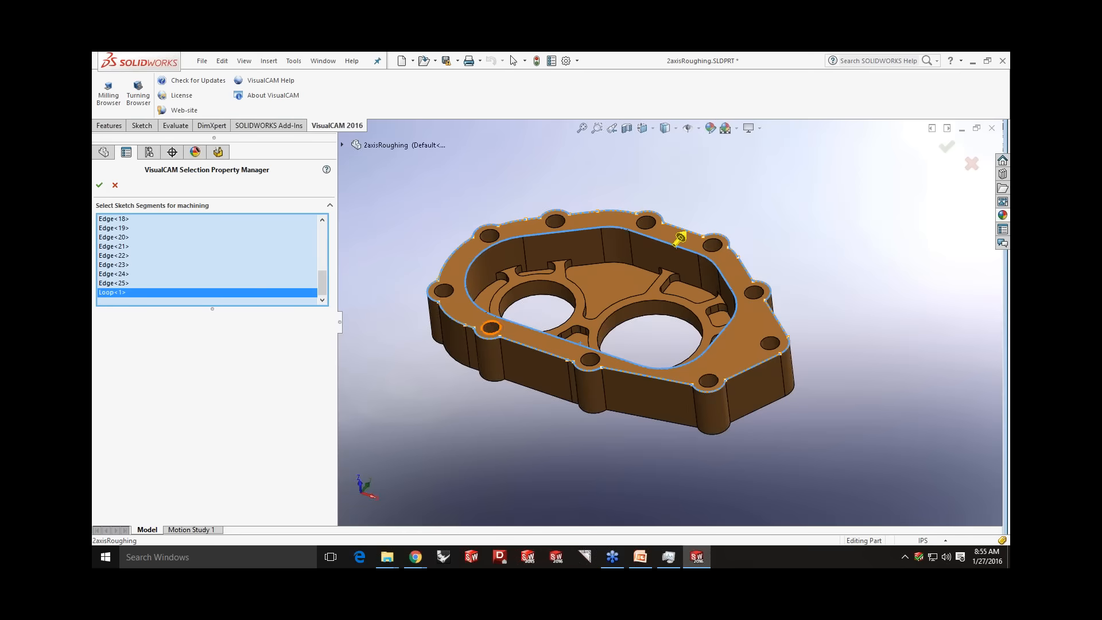
left_click(99, 185)
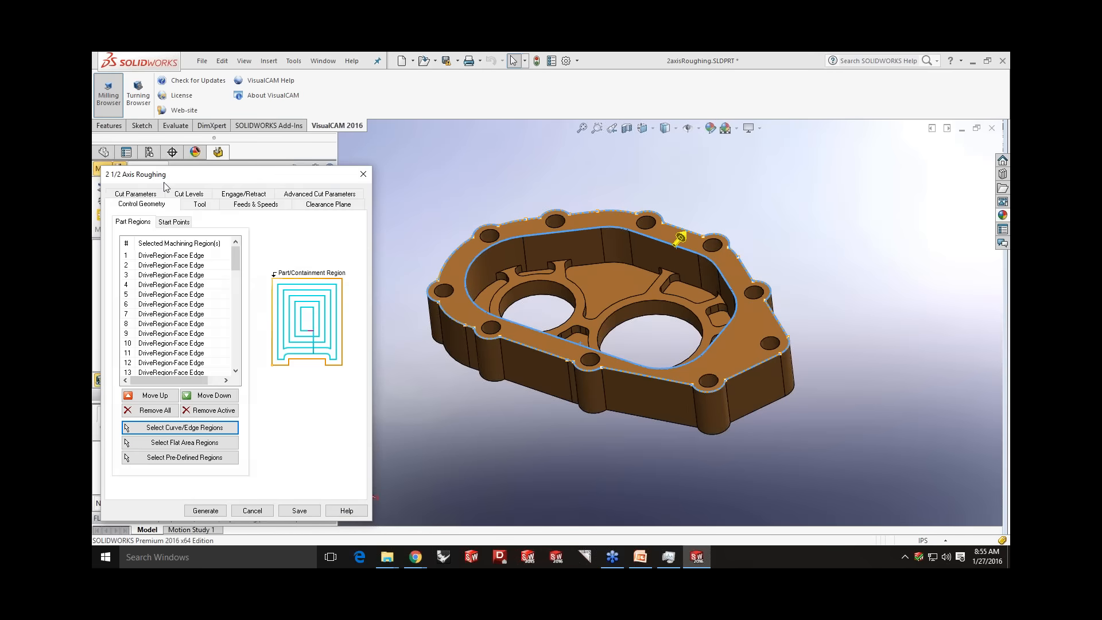
- Enable the roughing operation's bottom cut level, pick its height on the cavity floor, and regenerate the toolpath
left_click(184, 195)
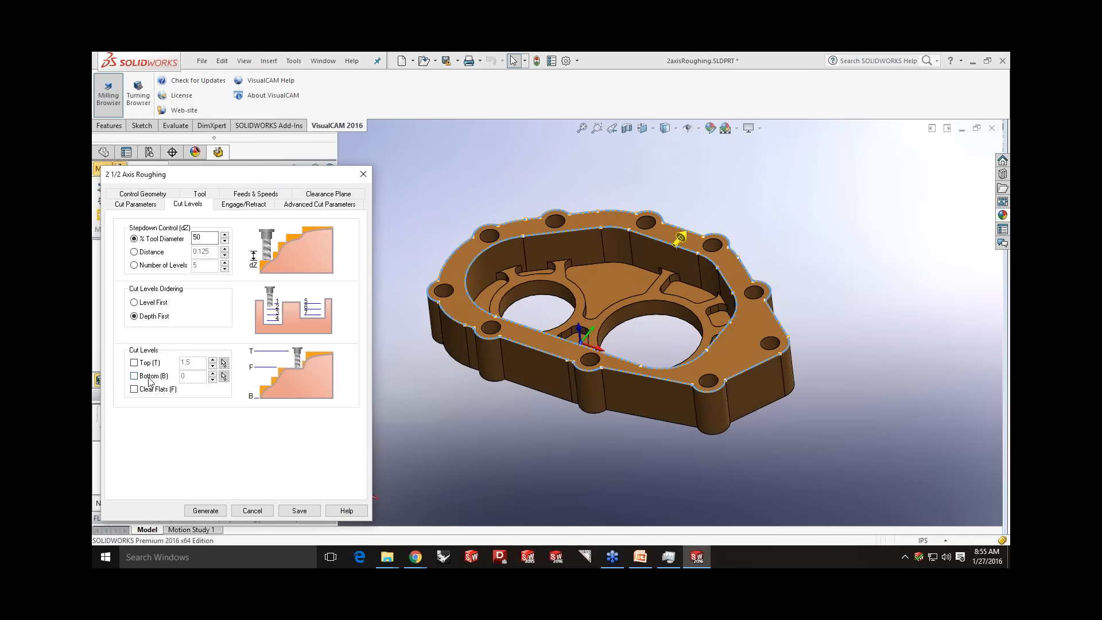
left_click(150, 377)
left_click(223, 377)
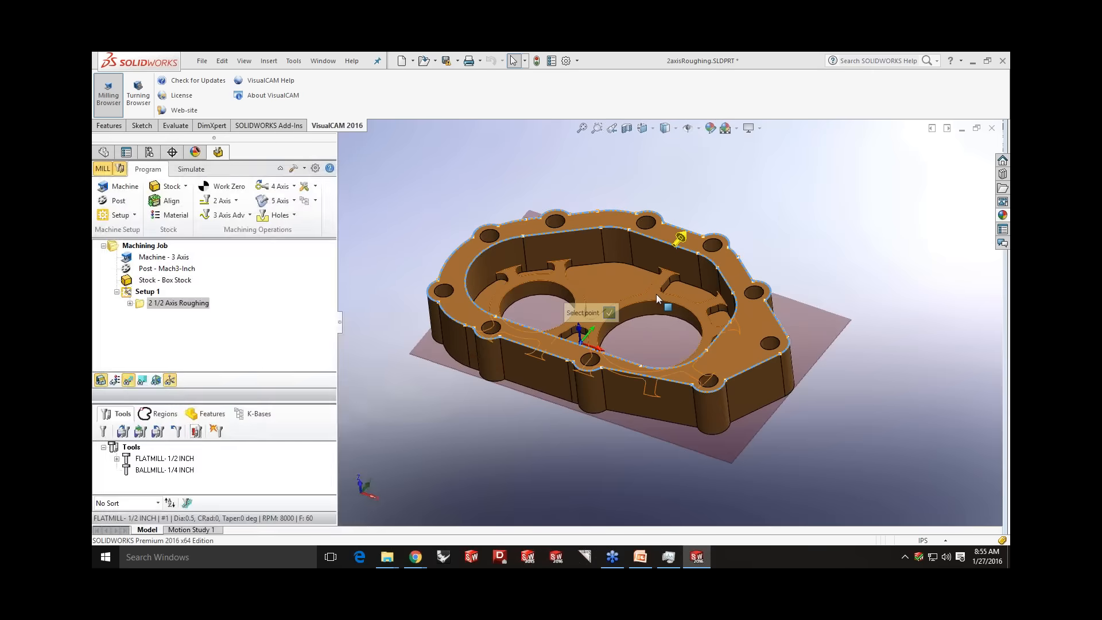
left_click(655, 294)
left_click(202, 510)
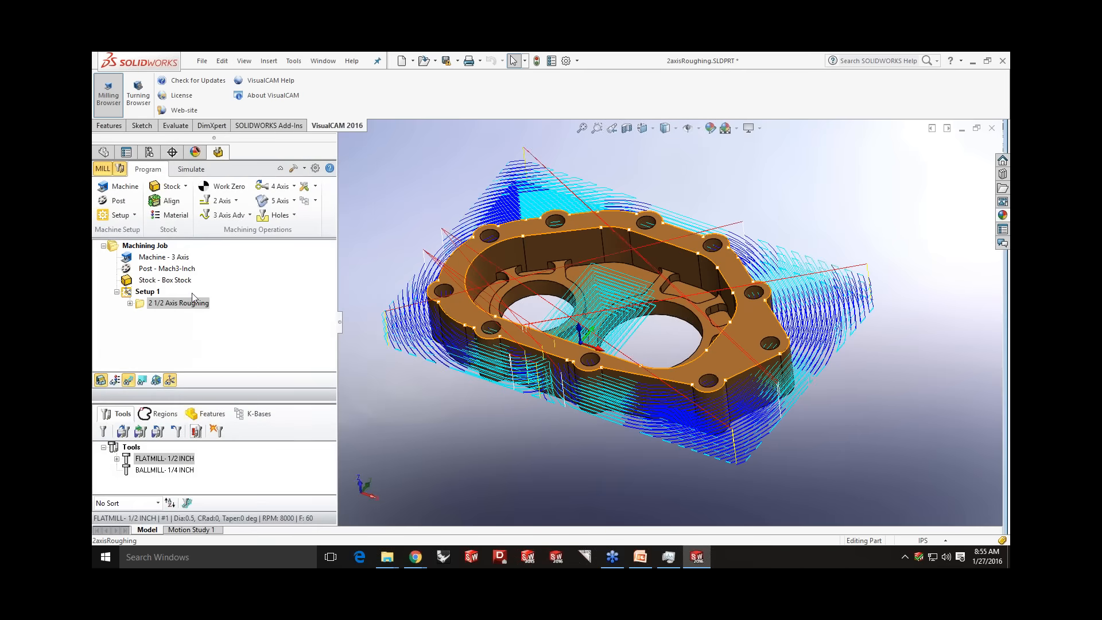
- Replace all the roughing operation's machining regions with only the top face's outer edge loop and regenerate the toolpath
double_click(141, 307)
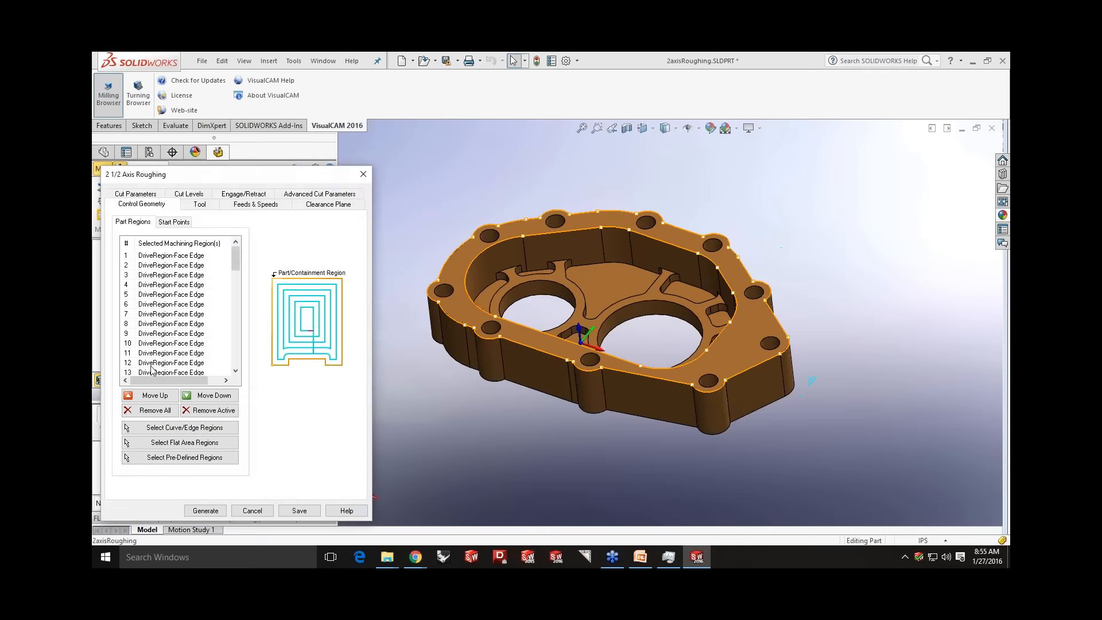
left_click(150, 409)
left_click(166, 429)
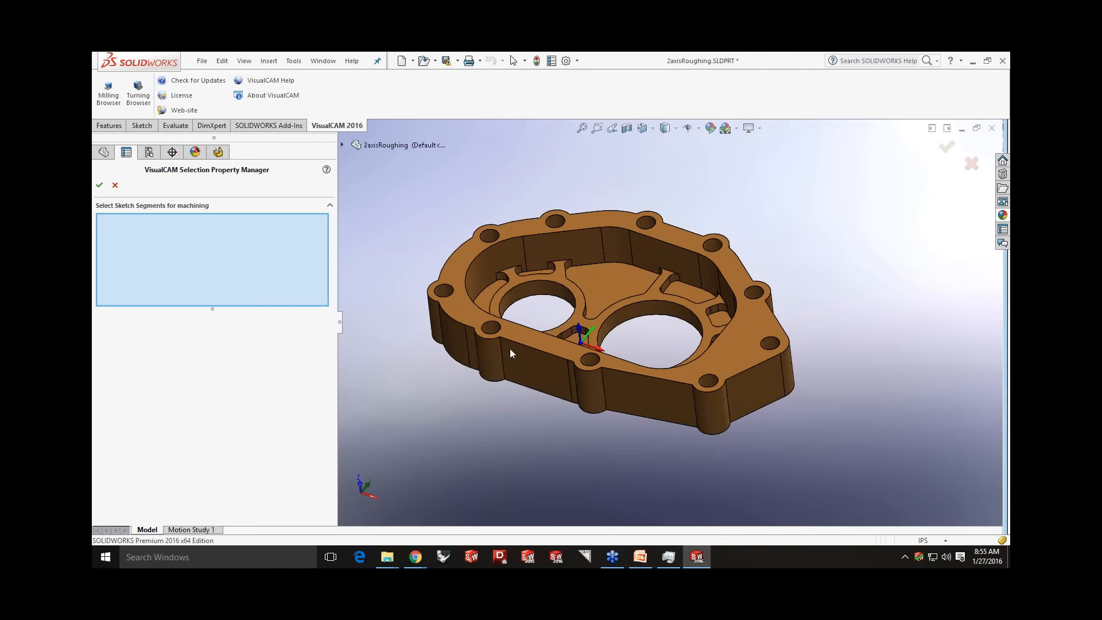
right_click(522, 344)
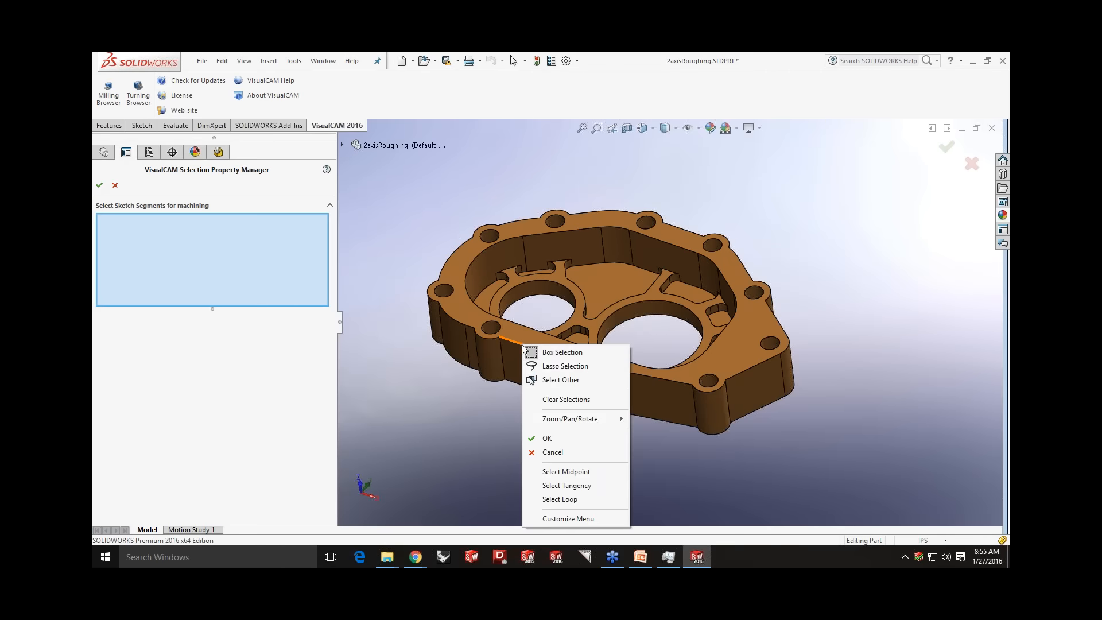
left_click(559, 498)
left_click(546, 361)
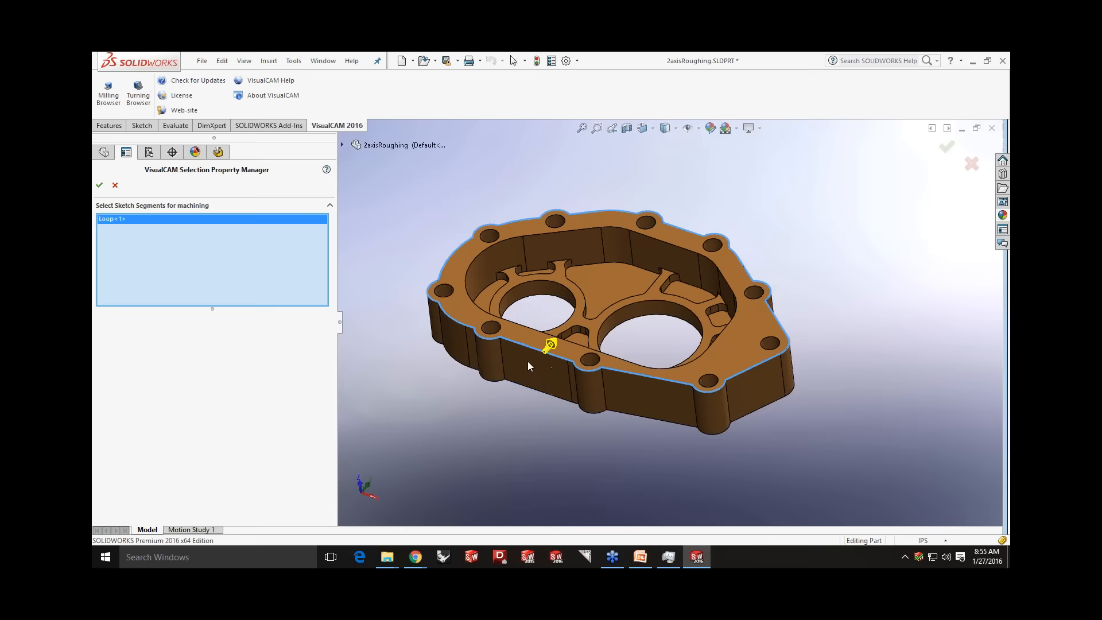
left_click(98, 185)
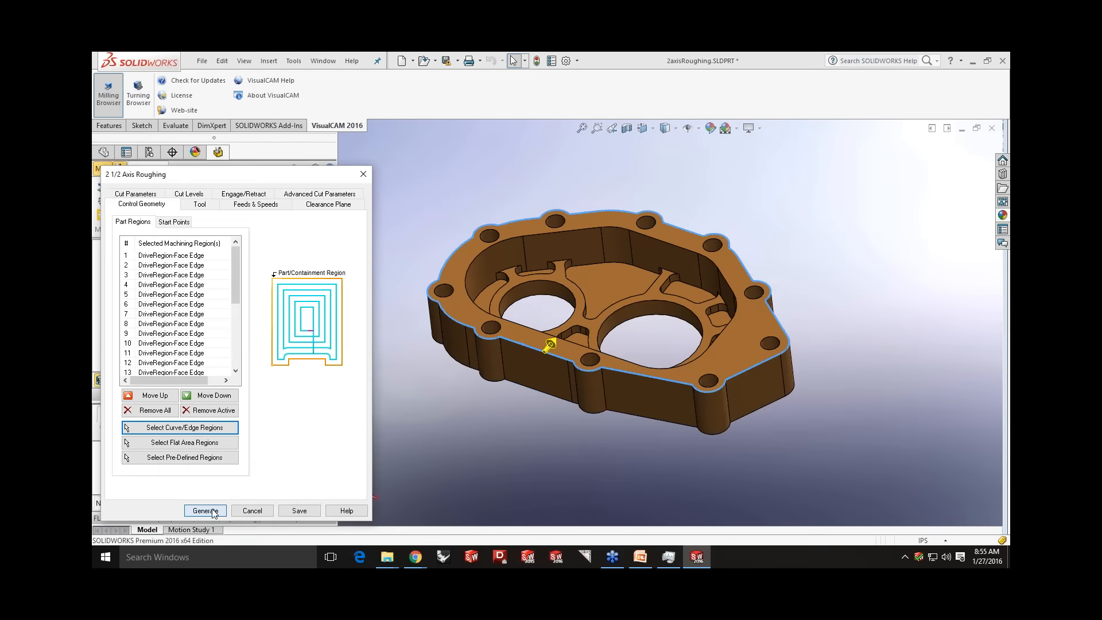
left_click(214, 512)
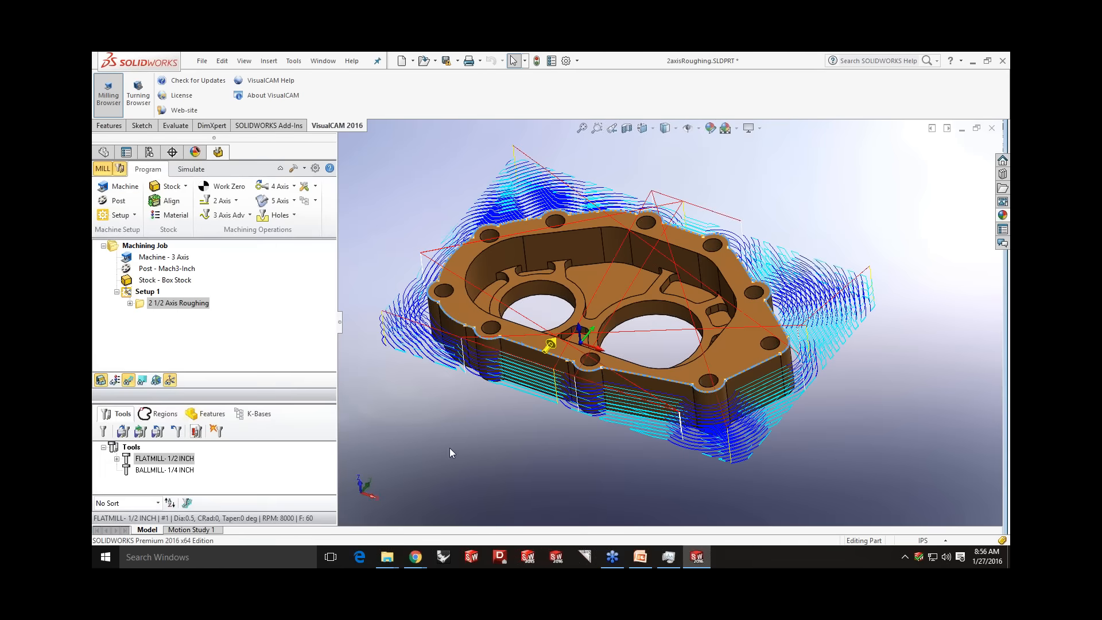
- Simulate the regenerated 2 1/2 Axis Roughing operation to the end, then return to programming and hide the toolpath
left_click(190, 169)
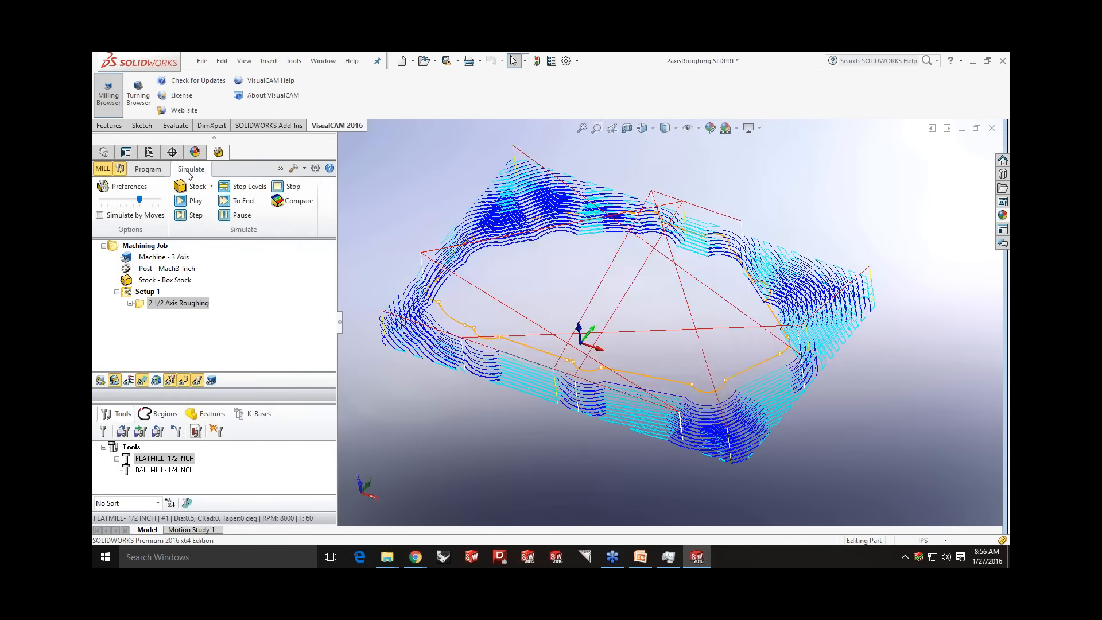
left_click(188, 204)
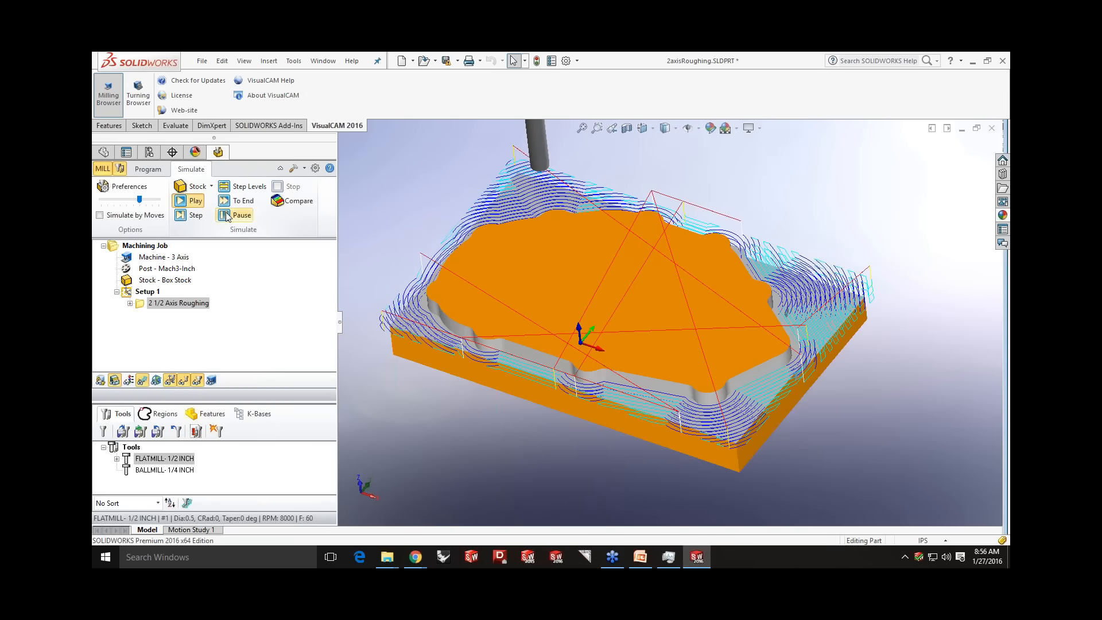
left_click(226, 200)
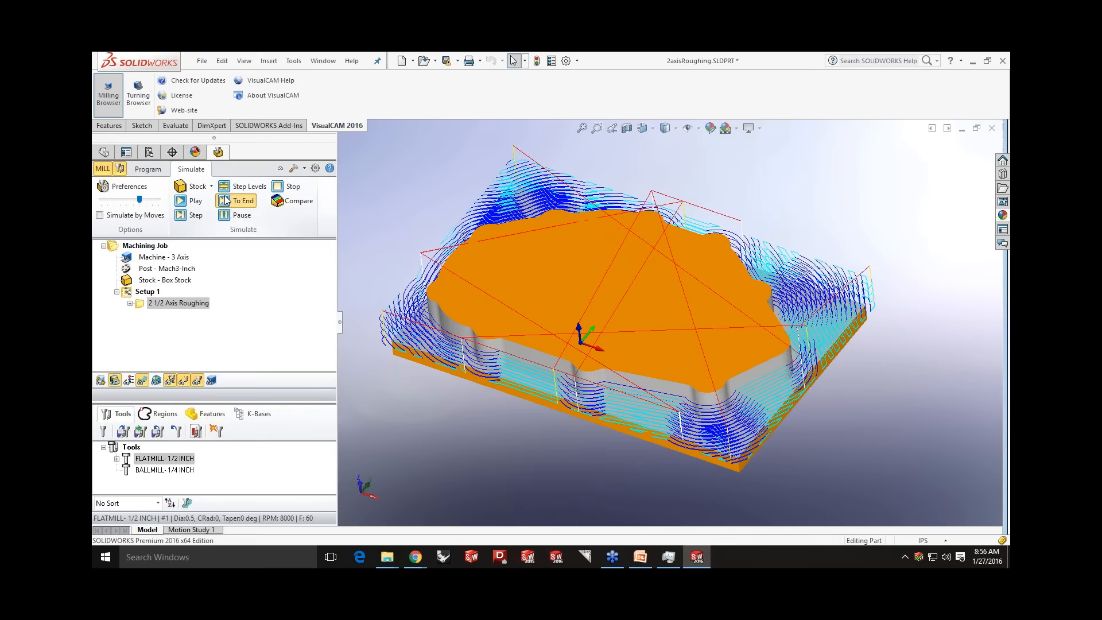
left_click(148, 169)
left_click(128, 379)
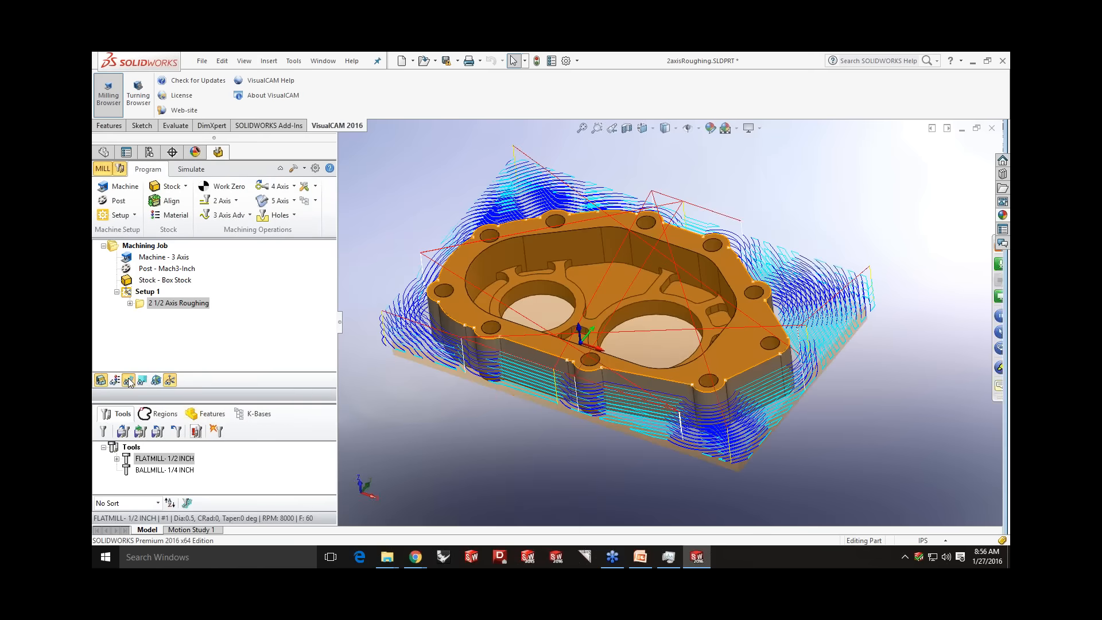
- Start a 2 1/2 Axis Pocketing operation with its corner cleanup loops set to Inside
left_click(236, 201)
left_click(299, 225)
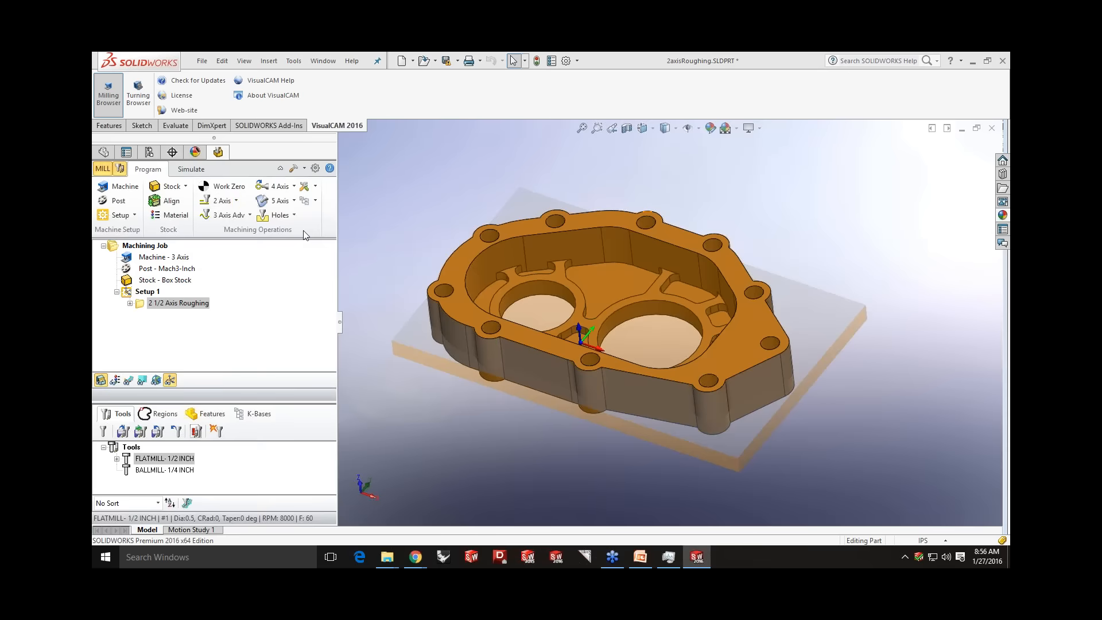
left_click(143, 196)
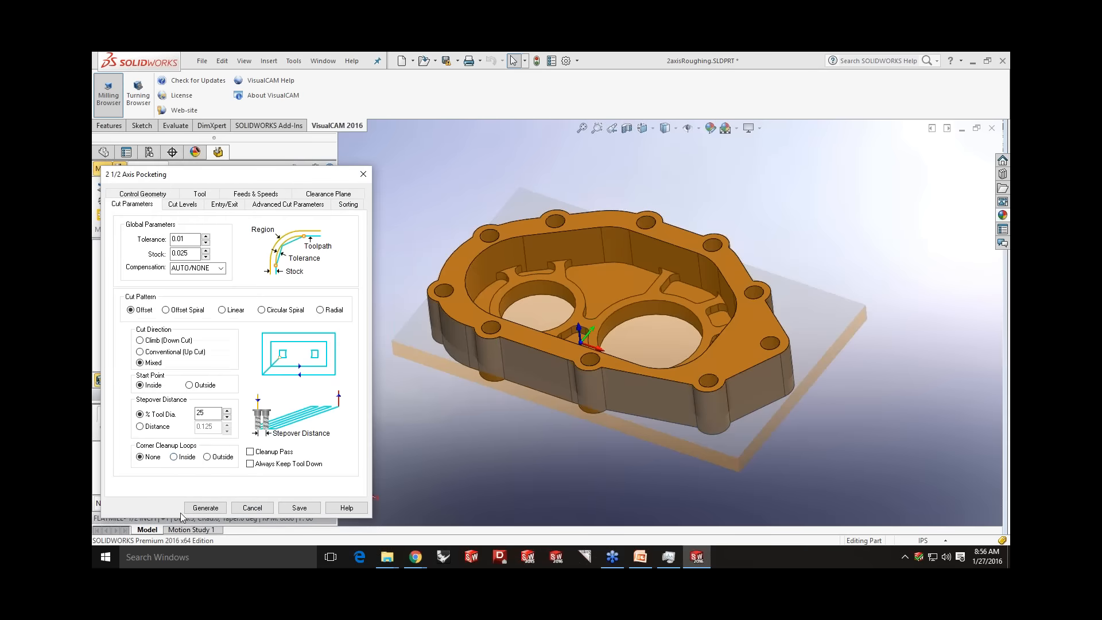
left_click(189, 458)
- Assign the inner cavity's top edge loop as the pocketing operation's machining region, generate the toolpath and display it
left_click(143, 194)
left_click(172, 428)
right_click(639, 234)
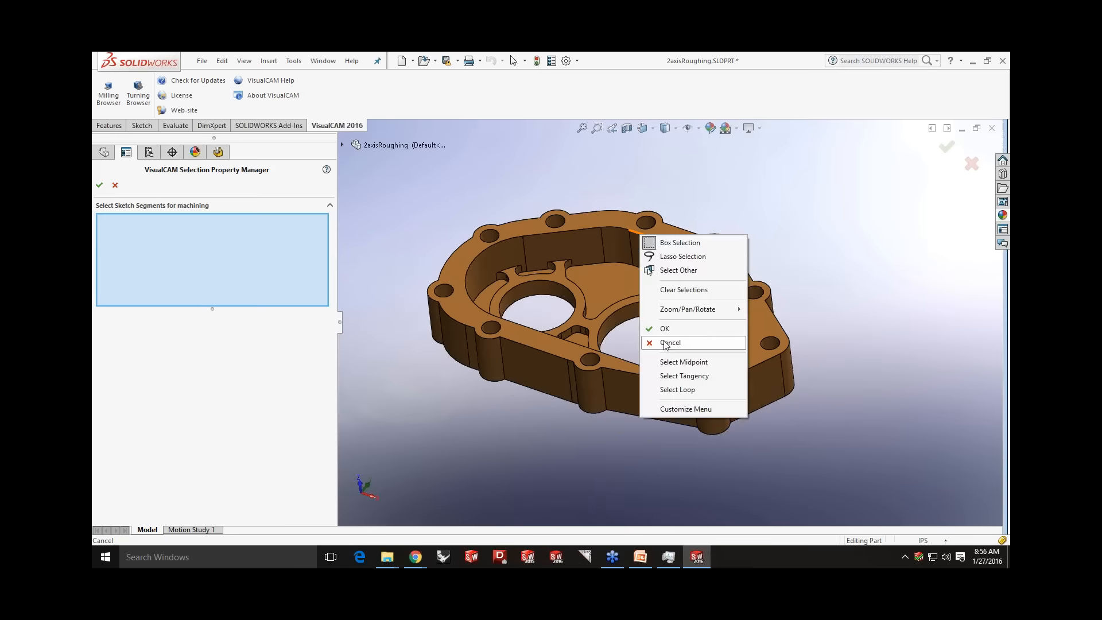
left_click(677, 389)
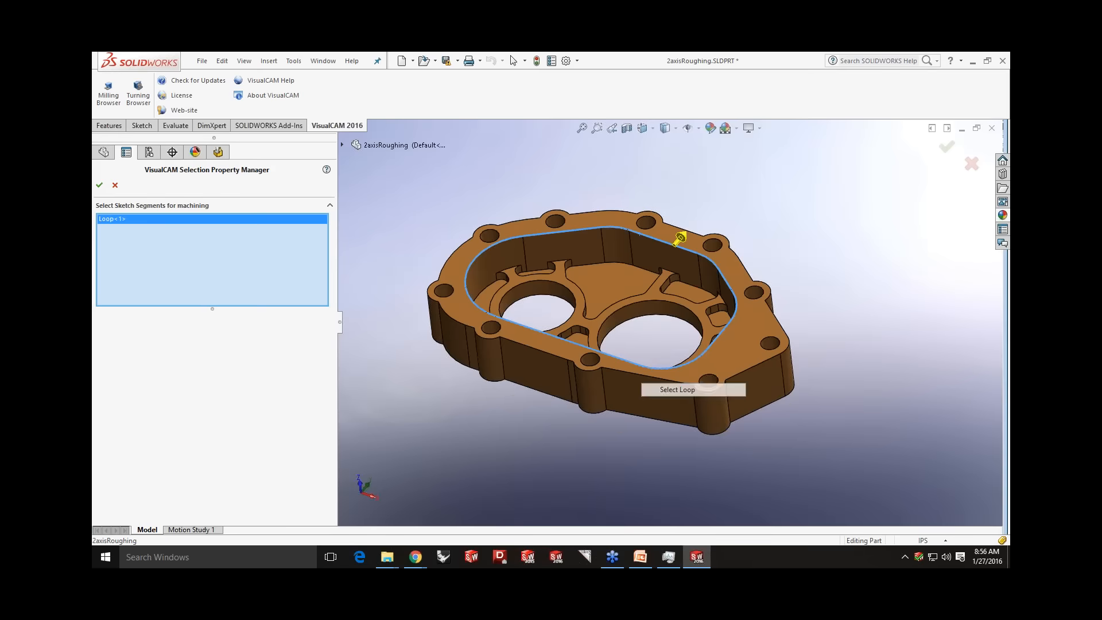
left_click(99, 186)
left_click(206, 505)
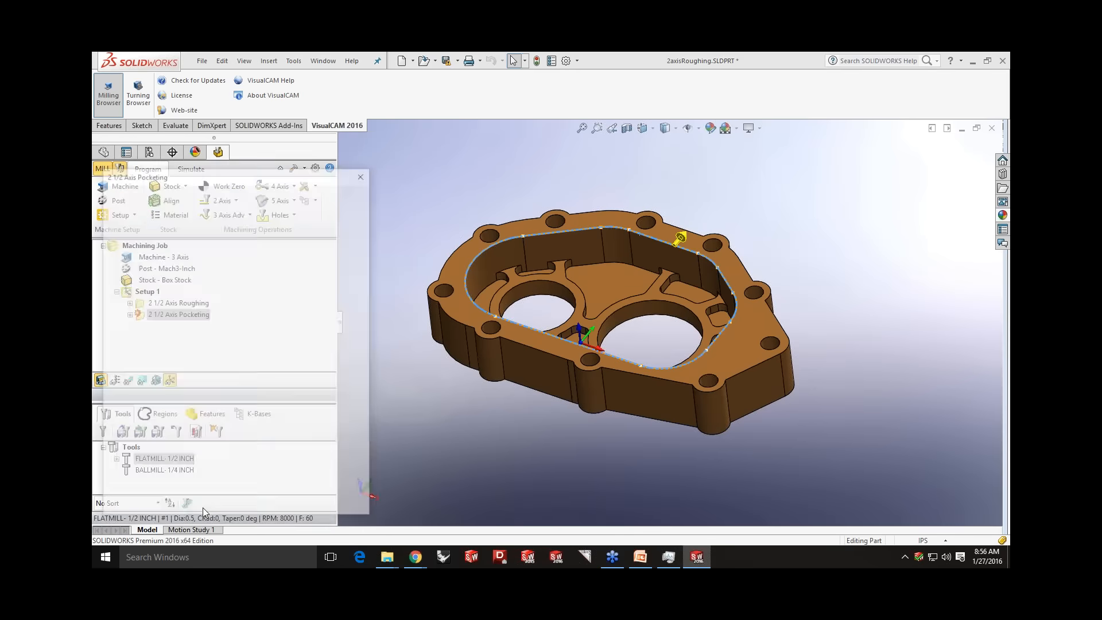
left_click(128, 379)
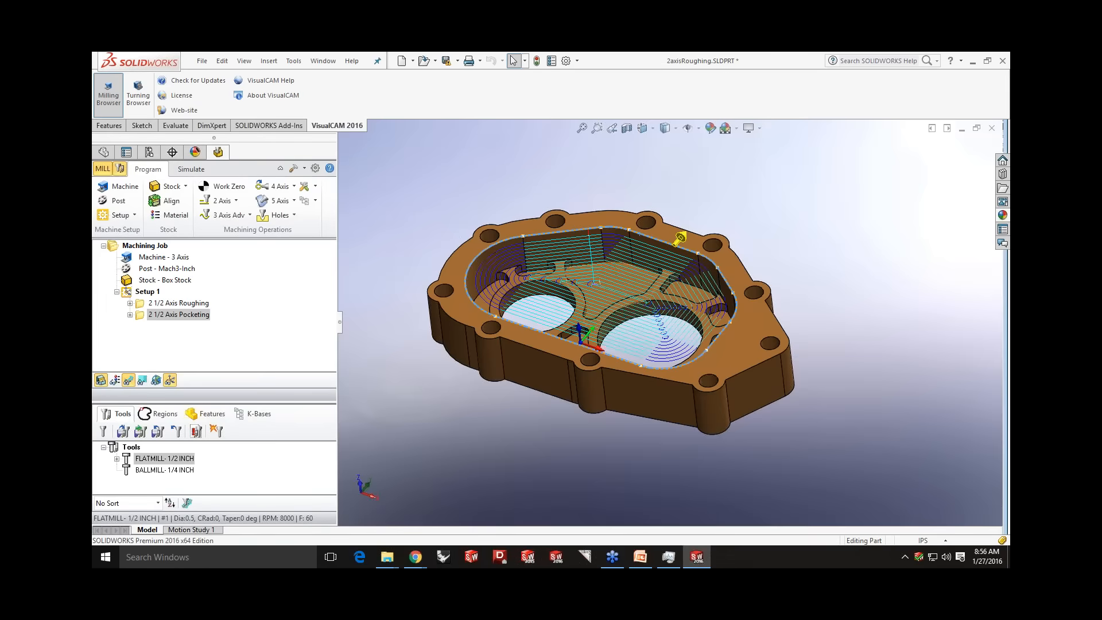
- Inspect the pocketing corner loops, switch the corner cleanup loops to Outside, and regenerate the toolpath
scroll(660, 324, "down", 8)
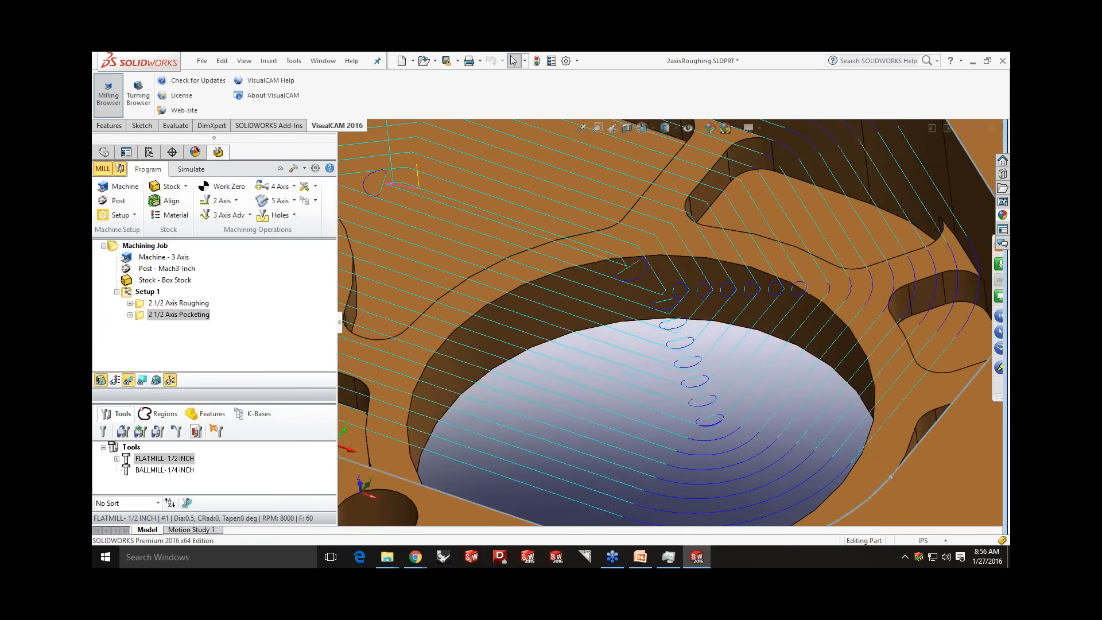
middle_click_drag(685, 328, 704, 349)
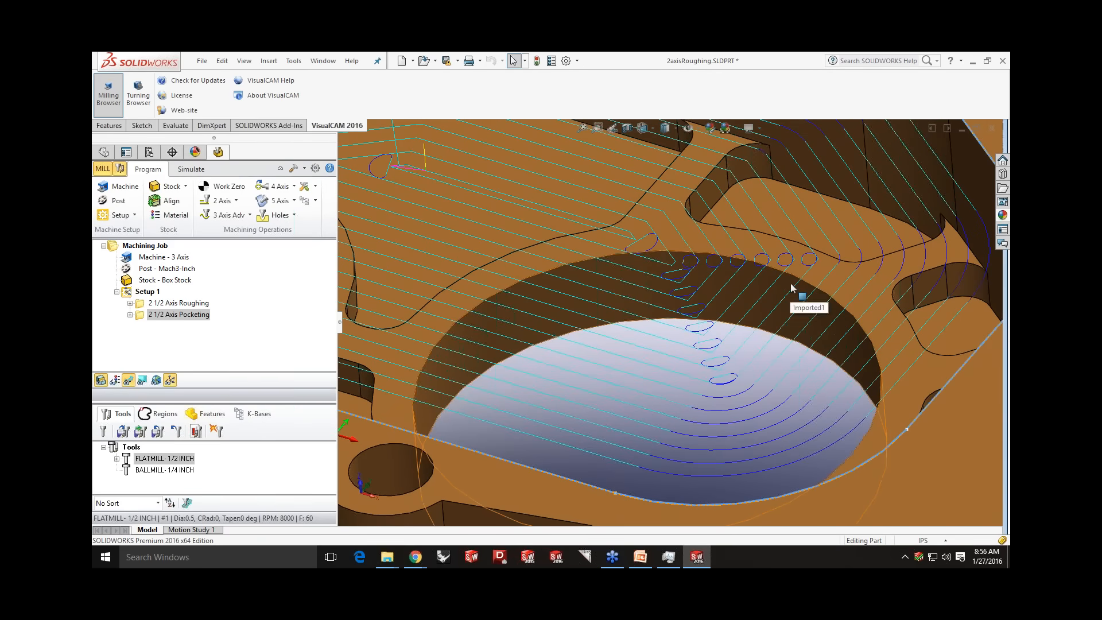
double_click(178, 314)
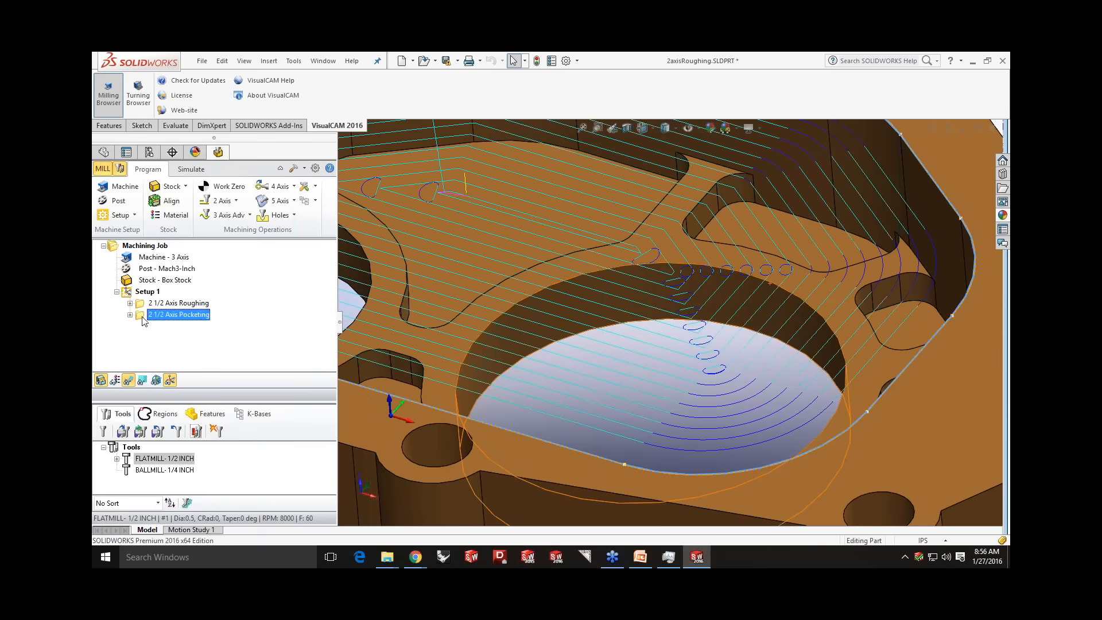
left_click(250, 452)
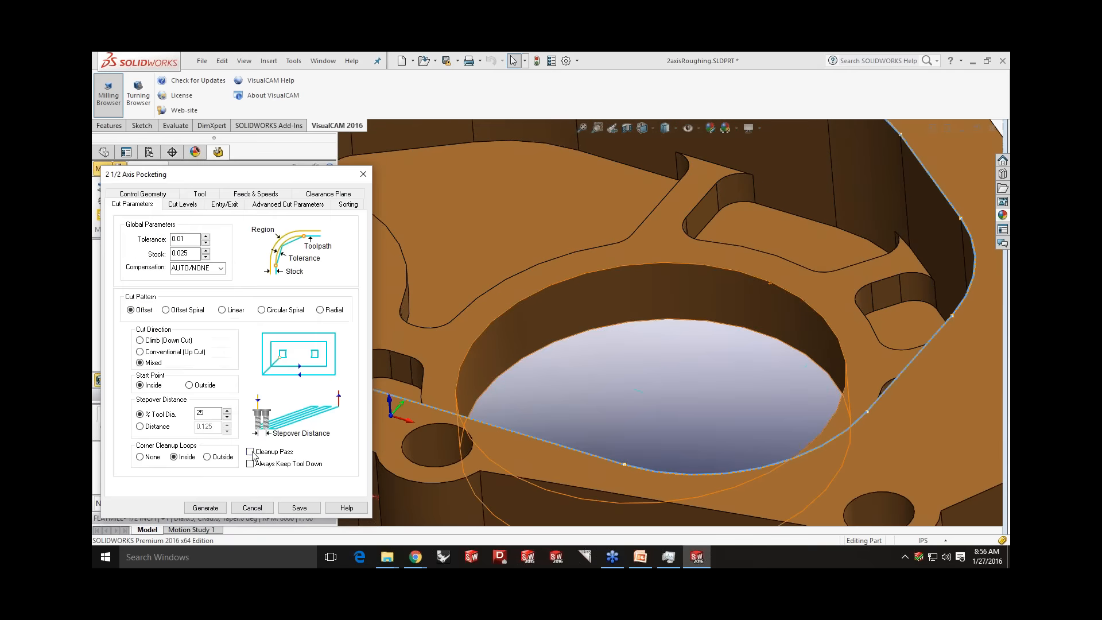
left_click(227, 458)
left_click(208, 508)
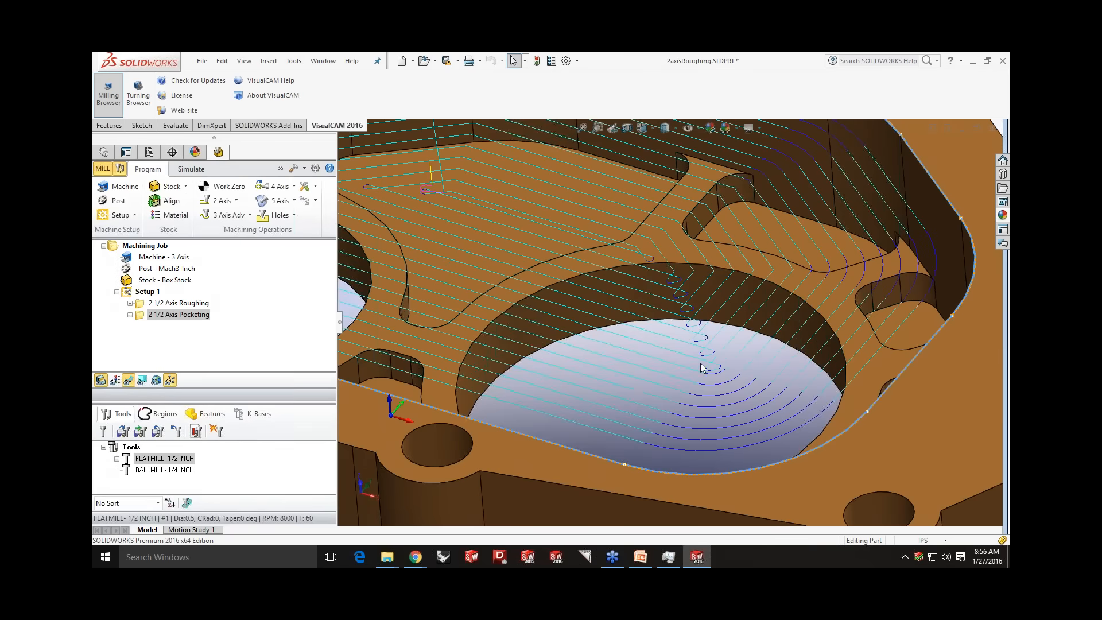
scroll(701, 367, "up", 4)
mouse_move(706, 372)
middle_mouse_down()
mouse_move(707, 403)
mouse_move(706, 382)
middle_mouse_up()
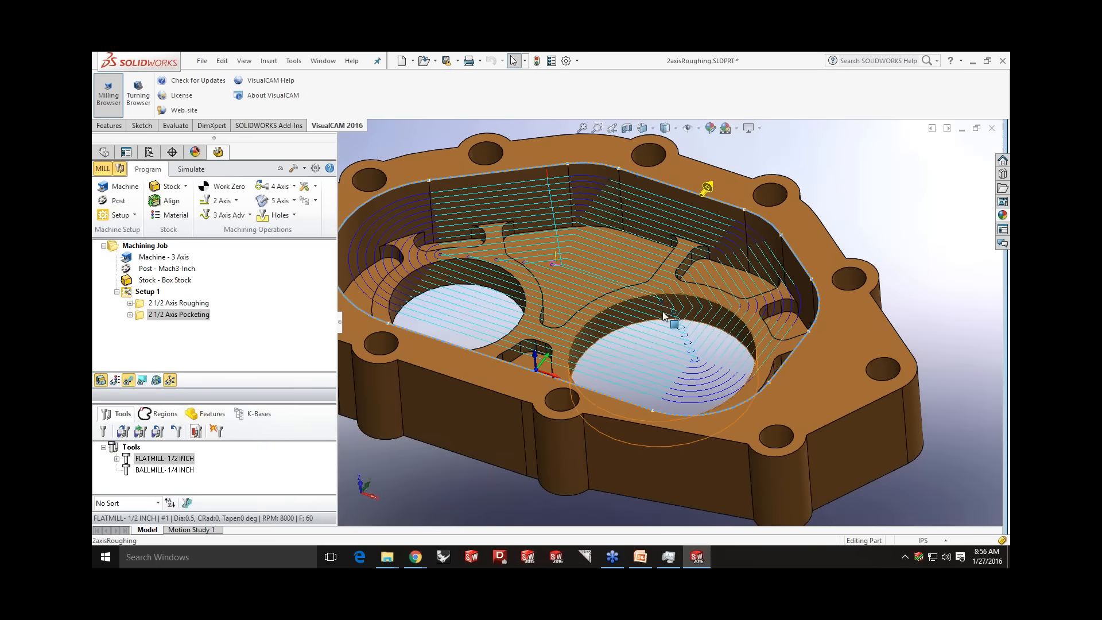
scroll(632, 279, "up", 3)
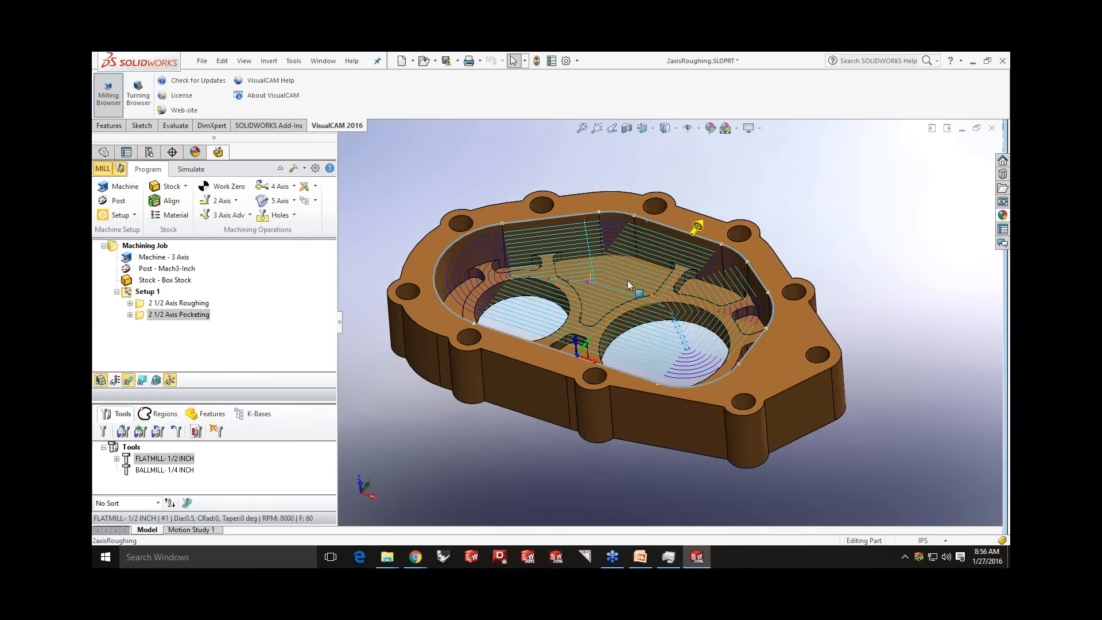
left_click(235, 201)
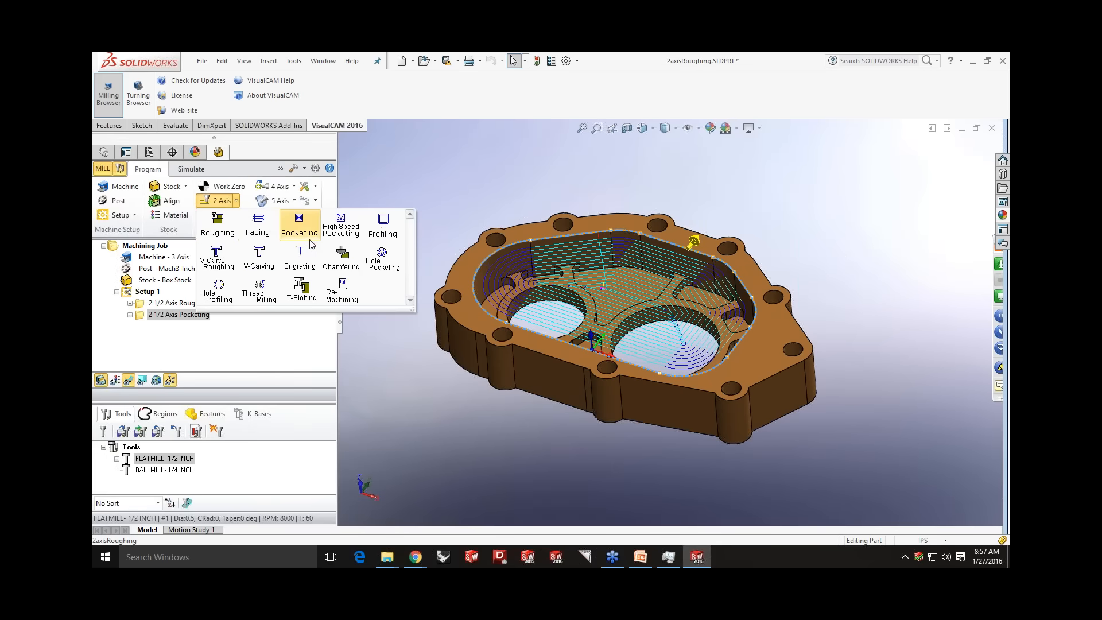
left_click(532, 183)
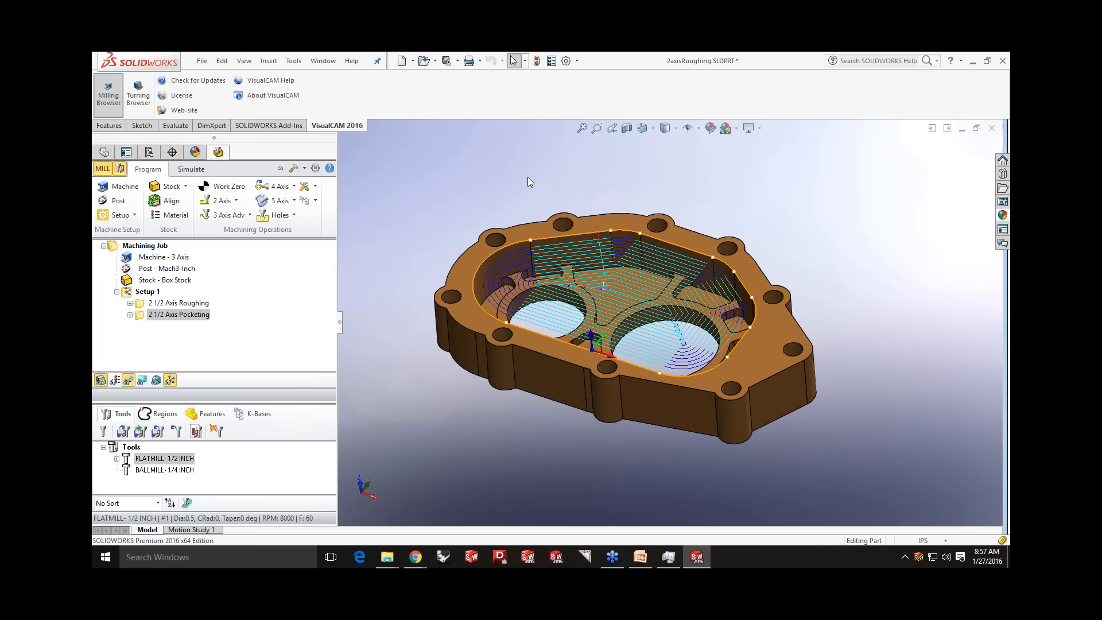
- Close the housing part without saving and open 2AxisMethods-SW2016.SLDPRT
left_click(993, 129)
left_click(509, 310)
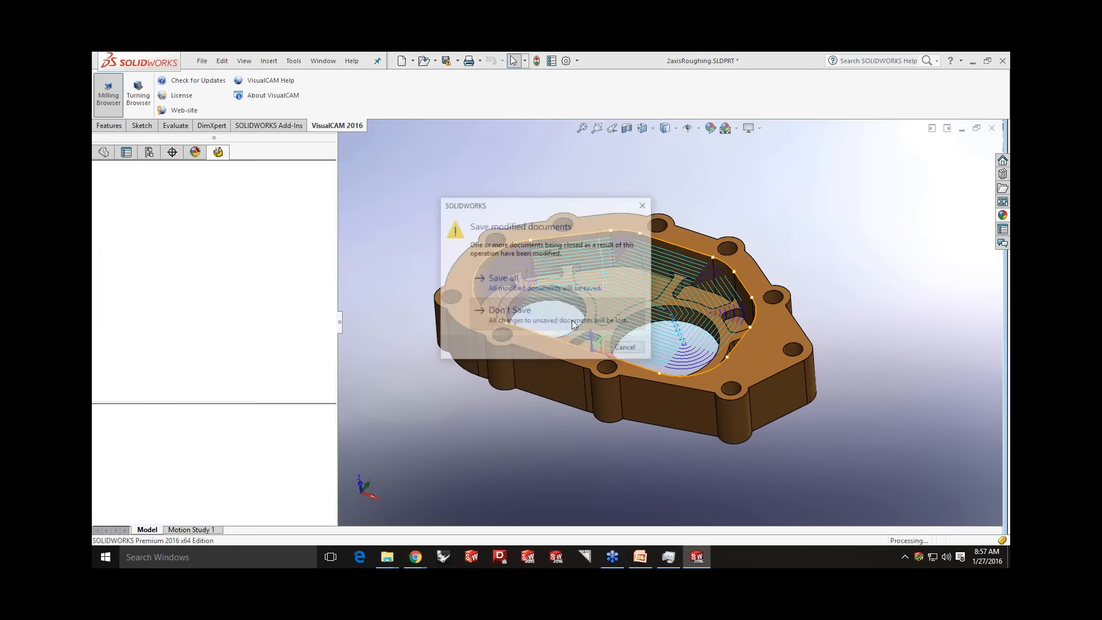
left_click(342, 61)
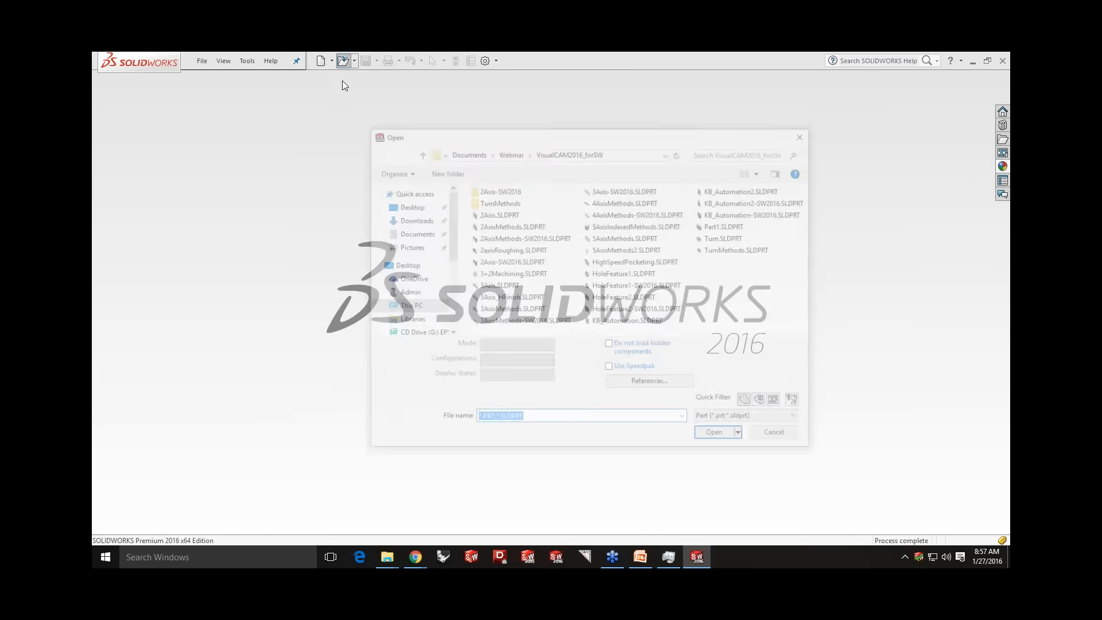
left_click(523, 237)
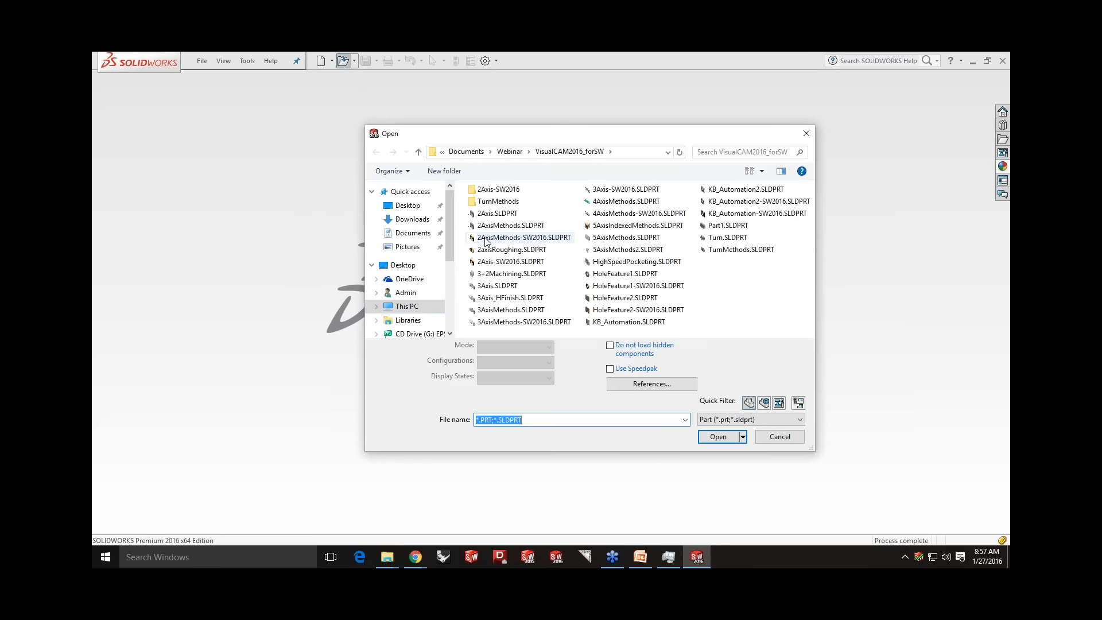
left_click(726, 419)
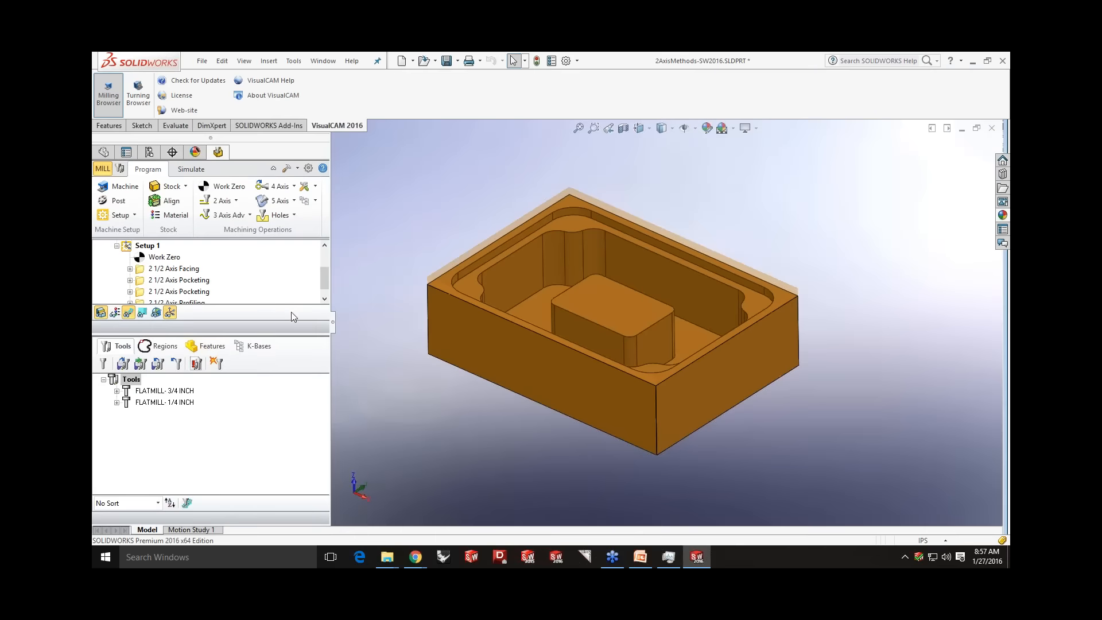
- Review the 2 1/2 Axis Profiling toolpath on the cavity floor and open the operation's cut parameters
left_click_drag(284, 335, 285, 414)
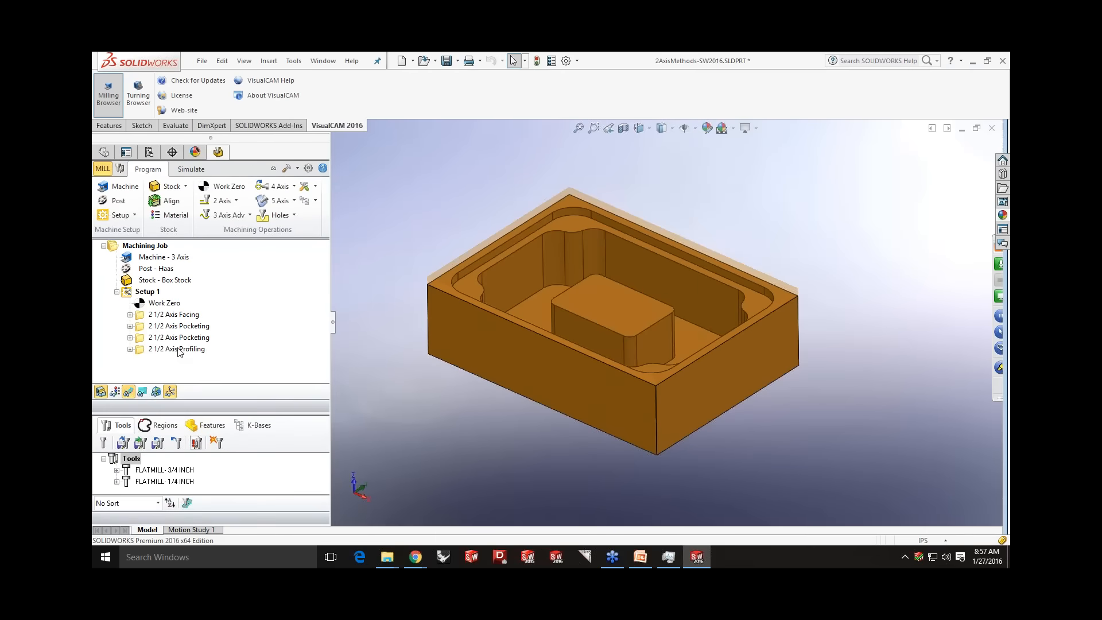
left_click(179, 348)
middle_click_drag(431, 221, 423, 256)
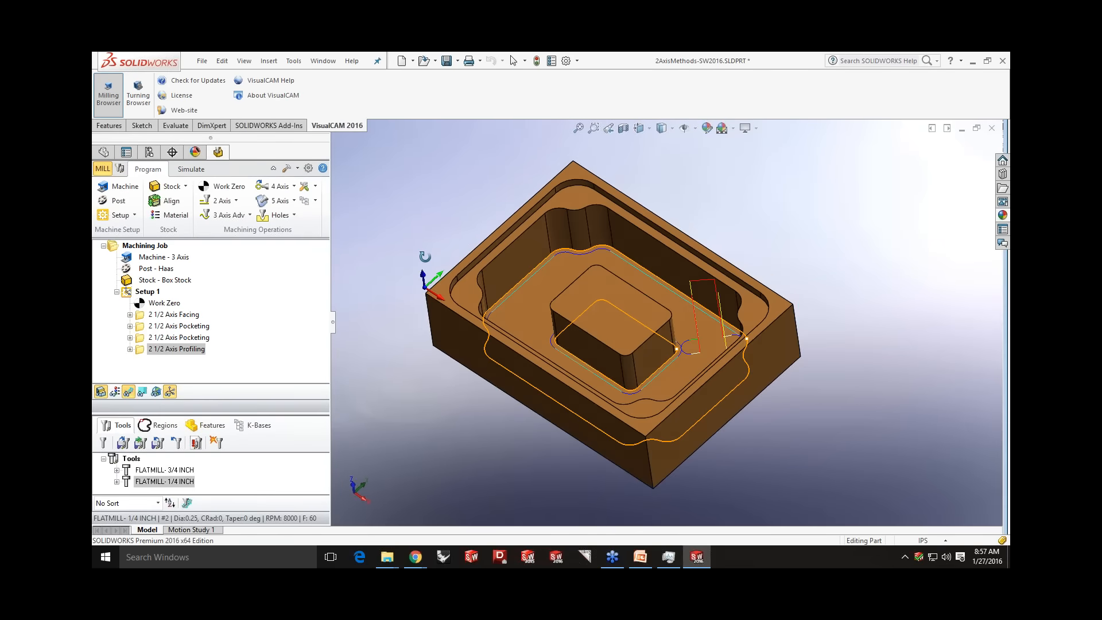
scroll(793, 333, "down", 1)
scroll(793, 333, "down", 2)
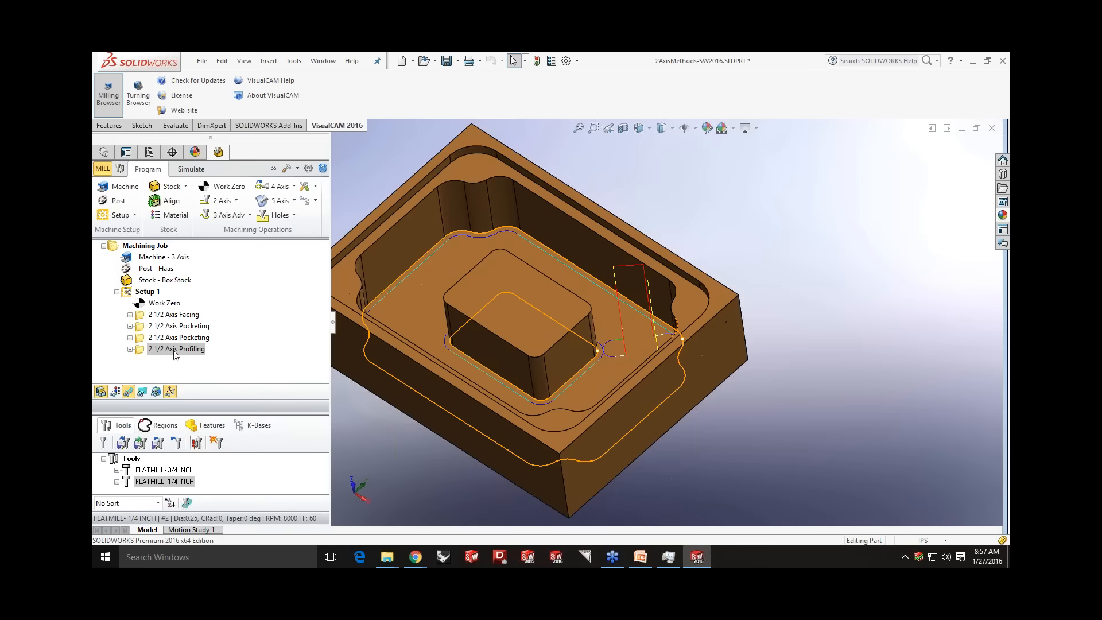
double_click(138, 350)
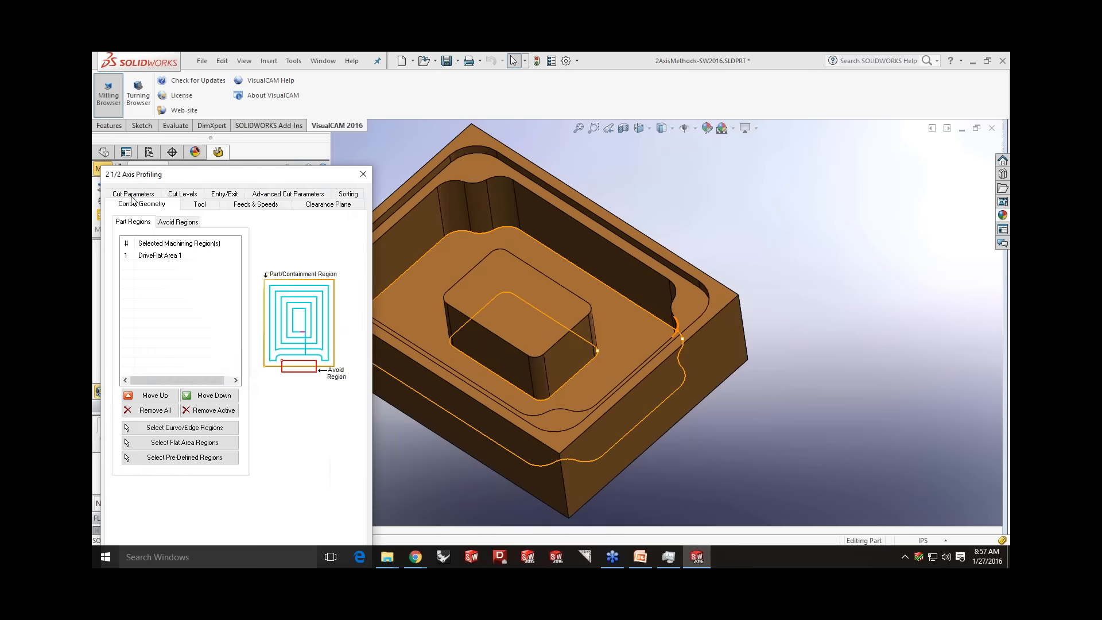
left_click(133, 195)
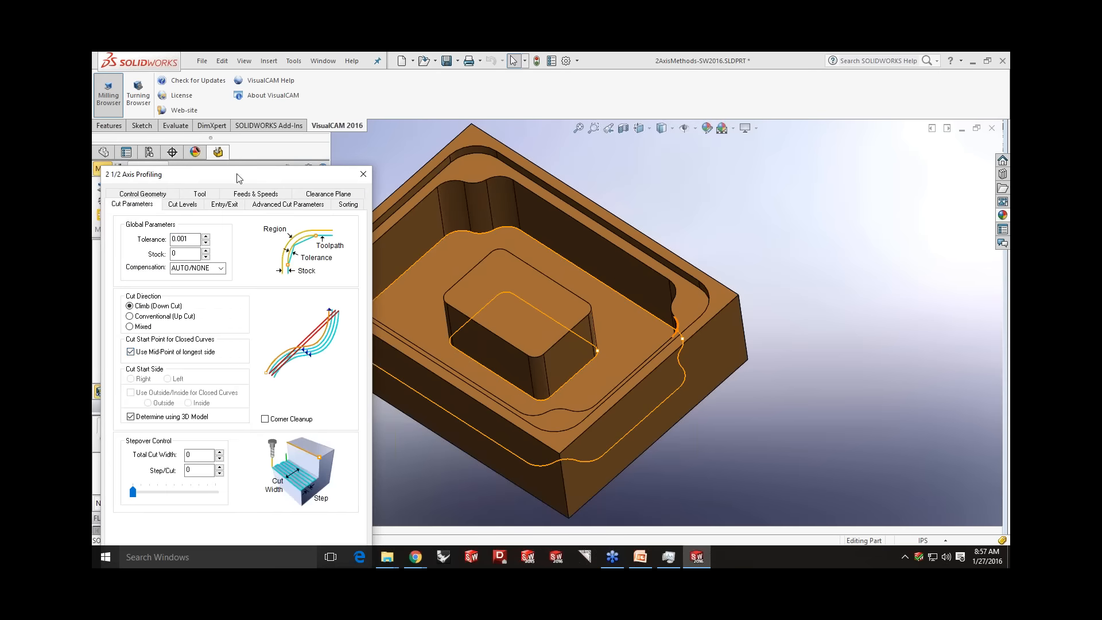
left_click_drag(237, 174, 248, 65)
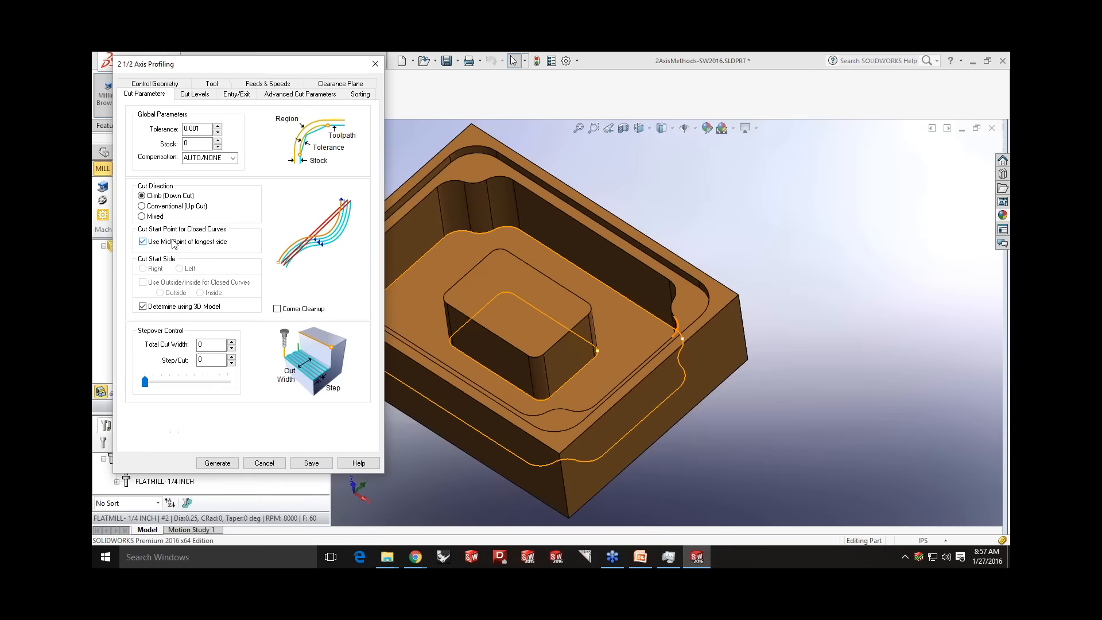
- Regenerate the profiling toolpath starting at the mid-point of the longest side and inspect its entry points around the cavity floor and island
left_click(227, 465)
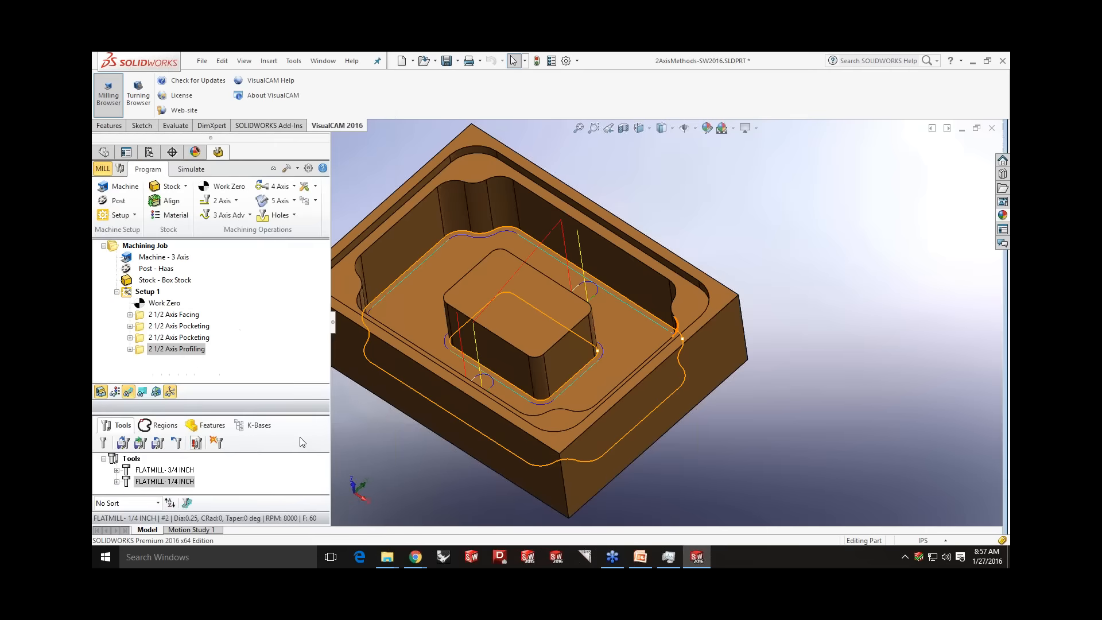
middle_click_drag(619, 326, 586, 373)
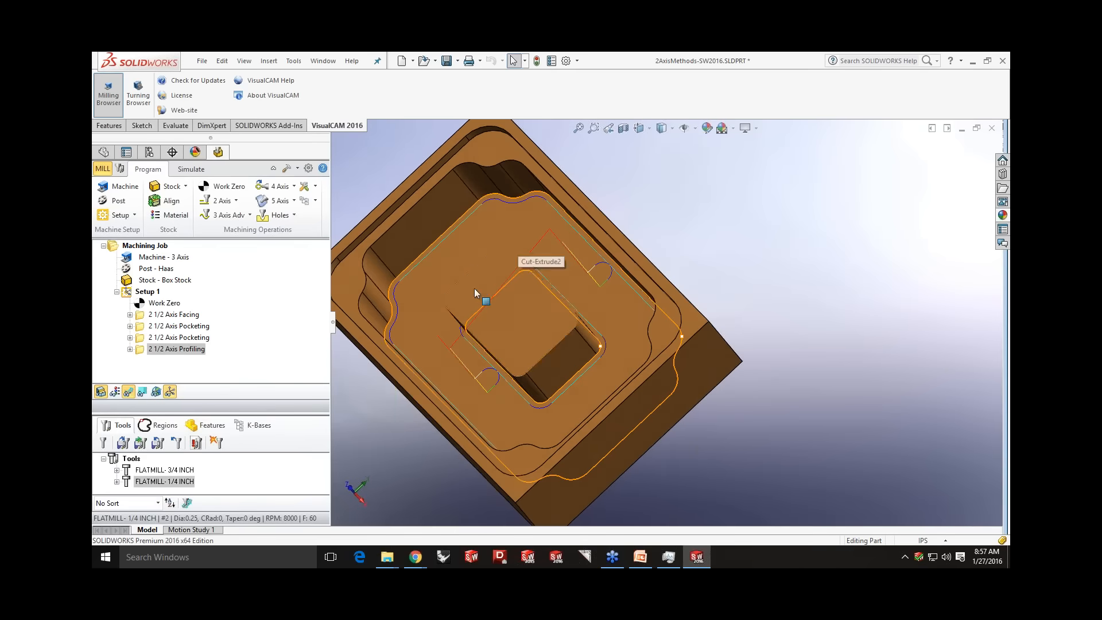
middle_click_drag(504, 377, 573, 287)
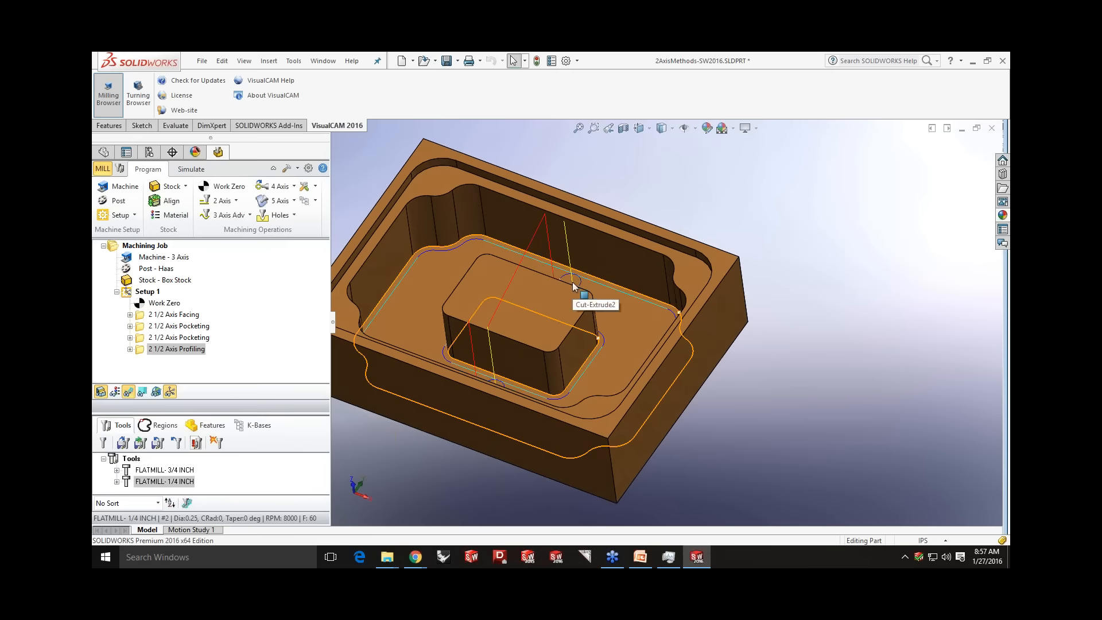
scroll(664, 312, "up", 3)
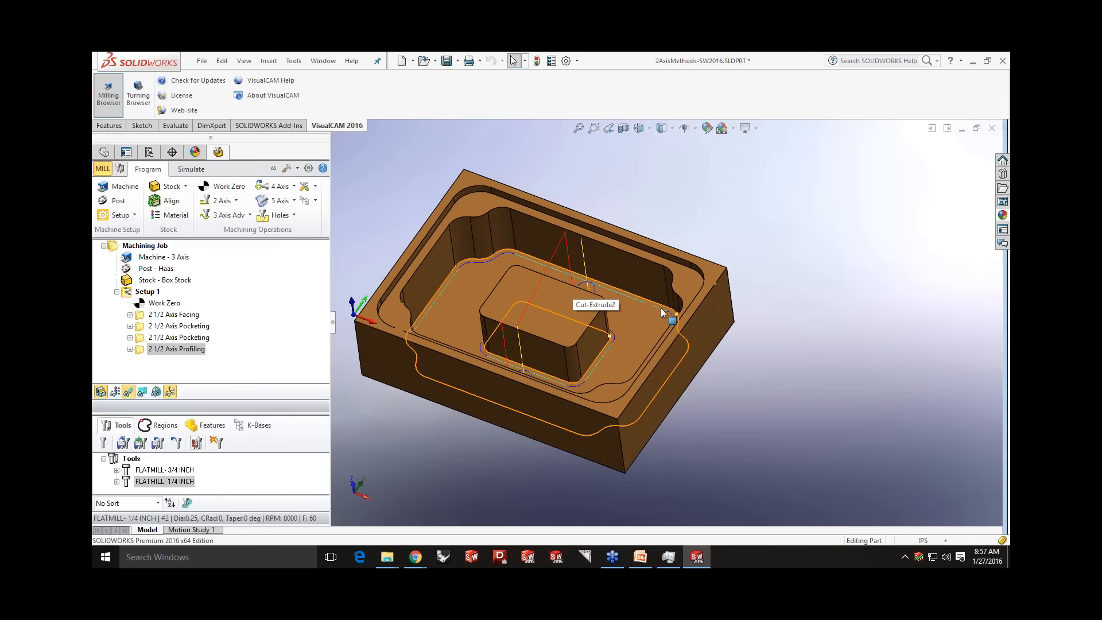
scroll(627, 310, "down", 4)
middle_click_drag(626, 311, 594, 294)
scroll(663, 308, "down", 2)
scroll(664, 308, "down", 1)
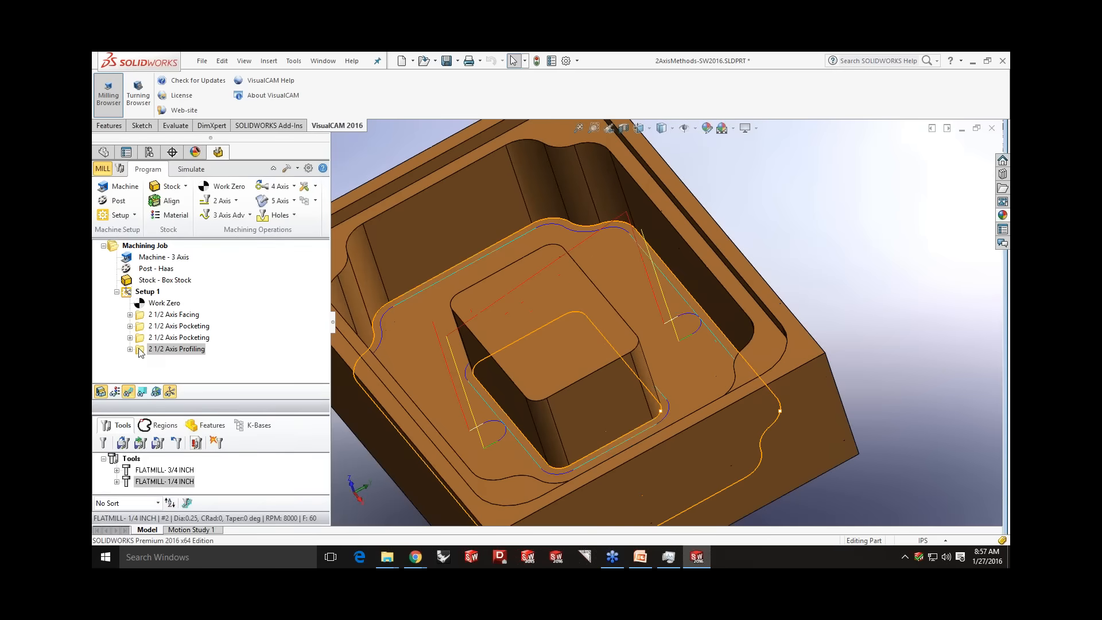
- Edit the 2 1/2 Axis Profiling operation to use Mixed cut direction and a linear engage with 0.25 length and 0.25 ramp height
double_click(140, 351)
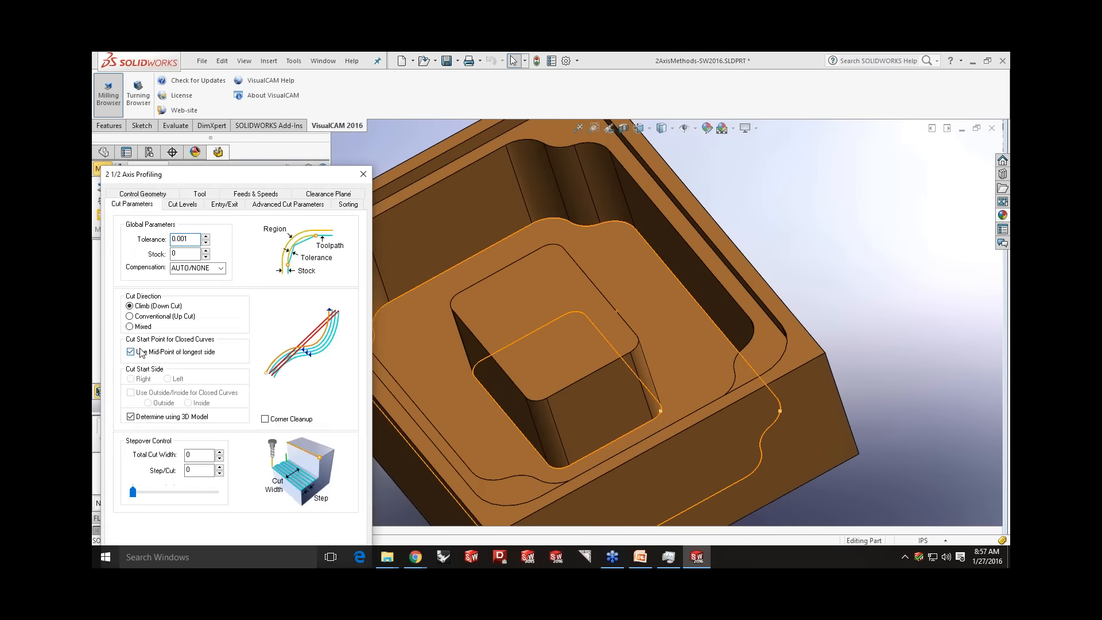
left_click(141, 327)
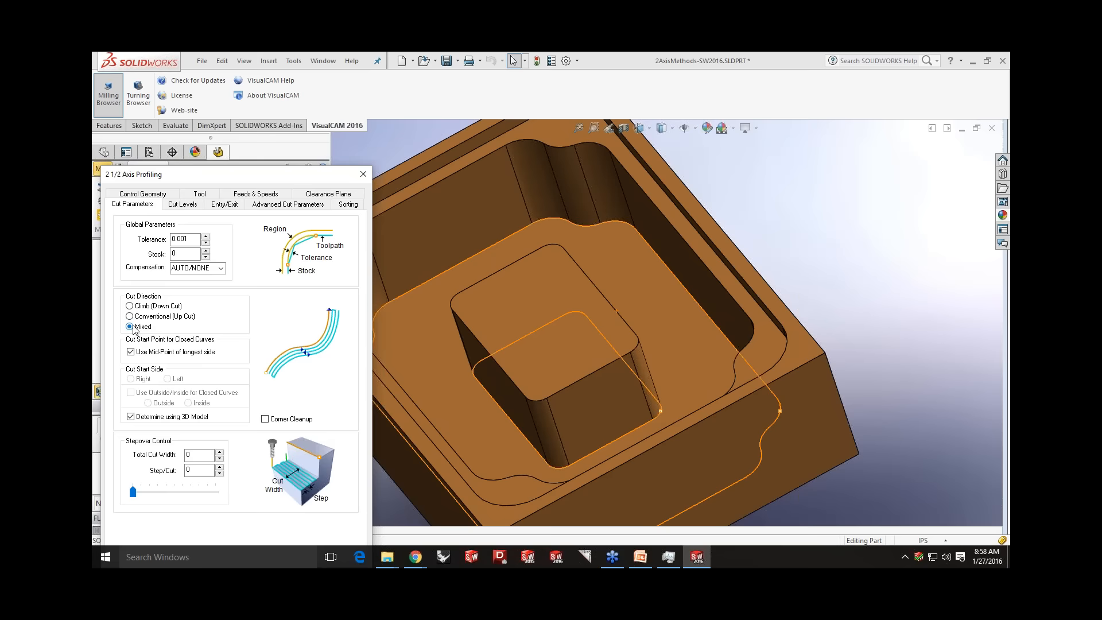
left_click(223, 206)
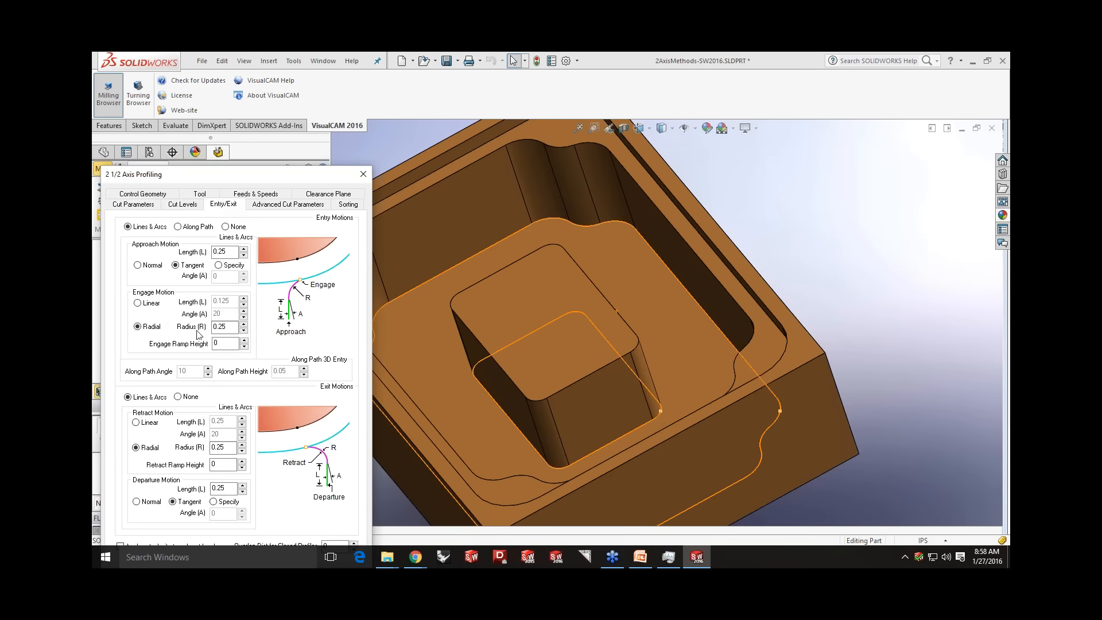
double_click(221, 343)
left_click(150, 304)
left_click(224, 303)
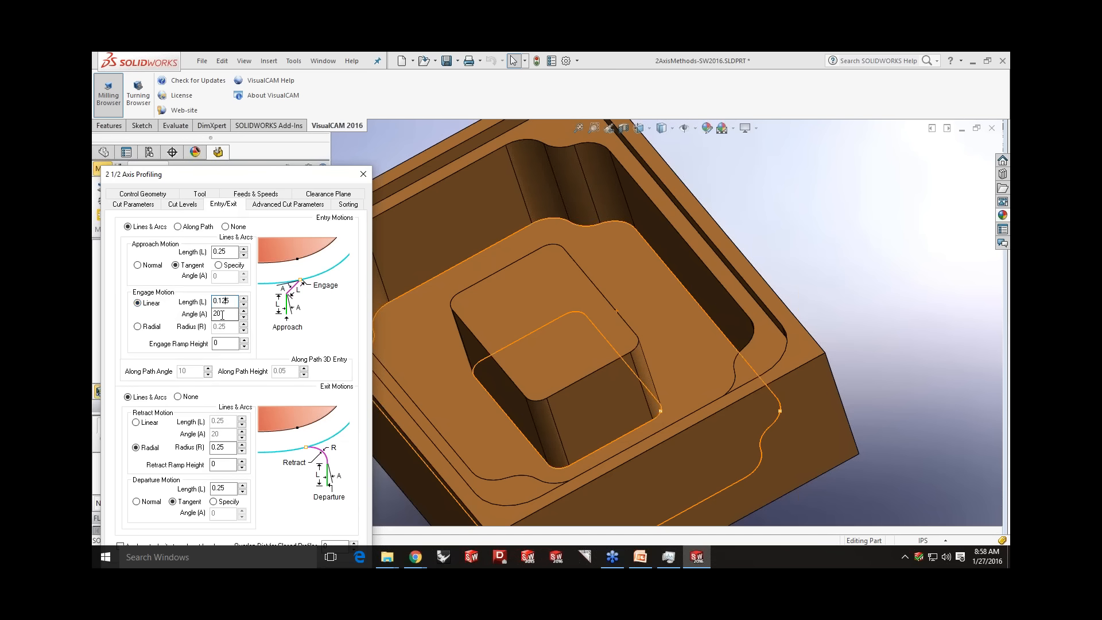
key("BackSpace")
left_click(227, 347)
- Set a linear retract motion with a 0.25 ramp height, regenerate the profiling toolpath and inspect its ramped entry and exit moves
left_click(148, 423)
left_click(218, 465)
double_click(220, 464)
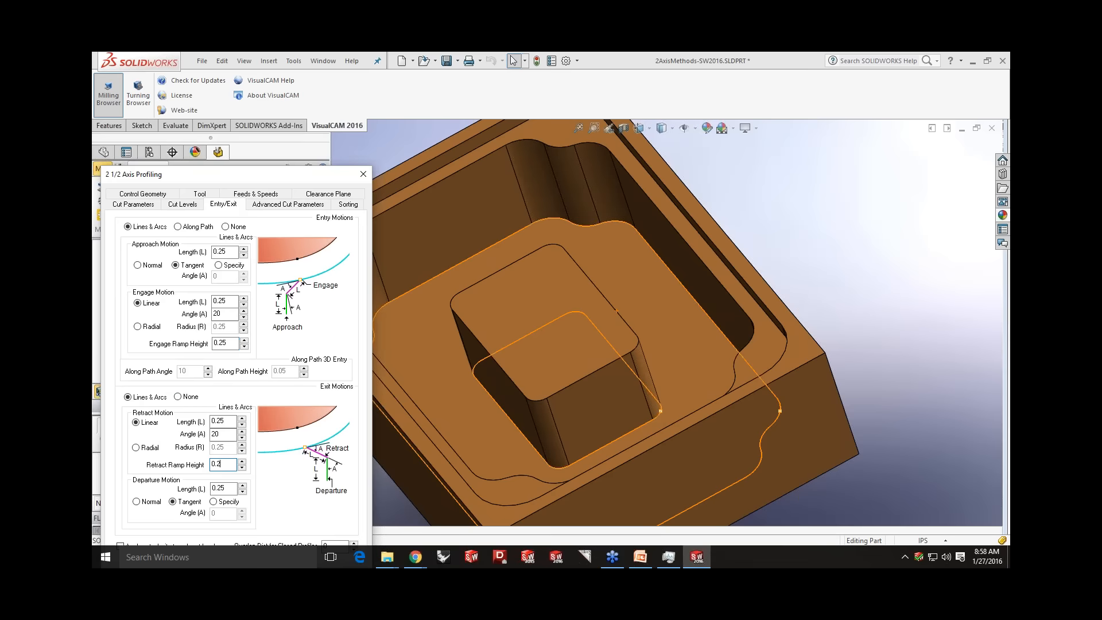
type("0.25")
left_click_drag(293, 173, 299, 109)
left_click(217, 508)
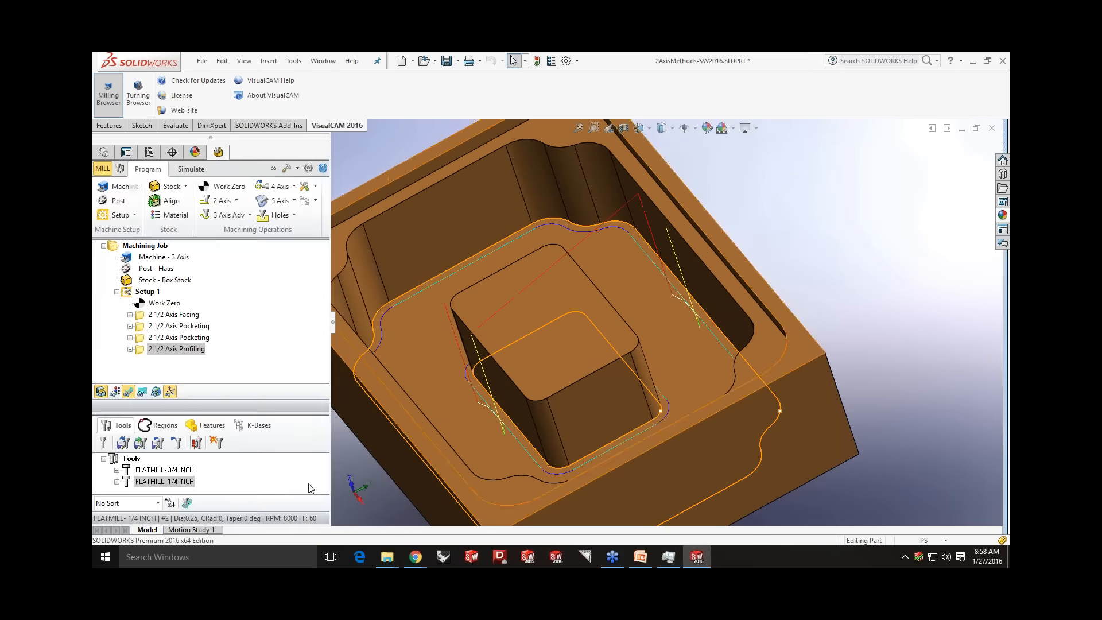
middle_click_drag(638, 358, 705, 338)
scroll(704, 339, "down", 8)
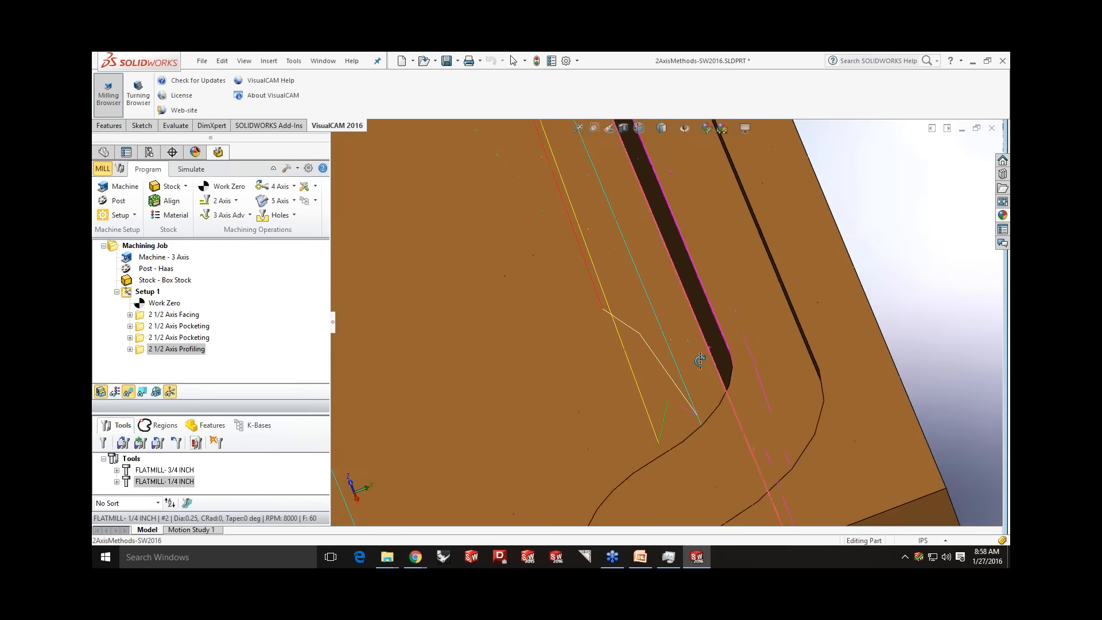
scroll(641, 326, "down", 5)
scroll(641, 326, "up", 10)
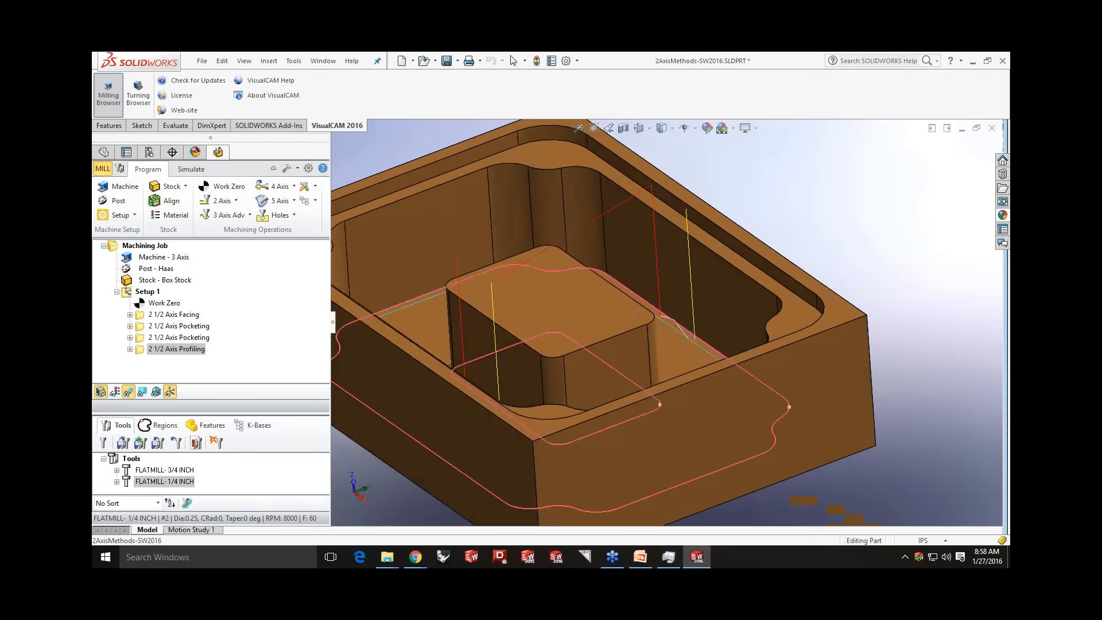
scroll(657, 335, "up", 5)
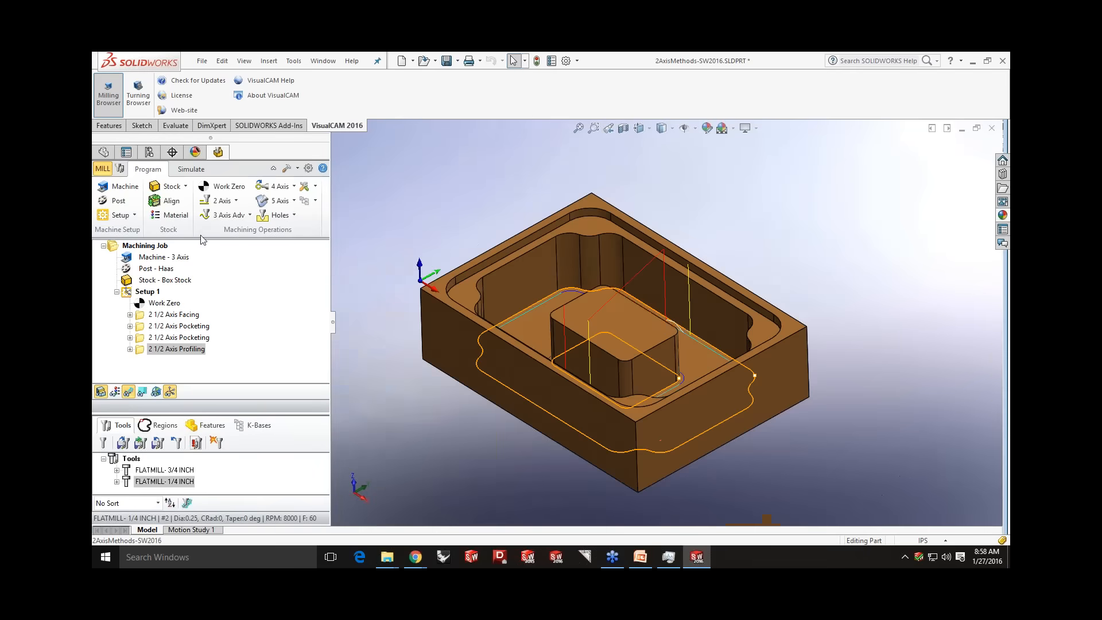
left_click(238, 200)
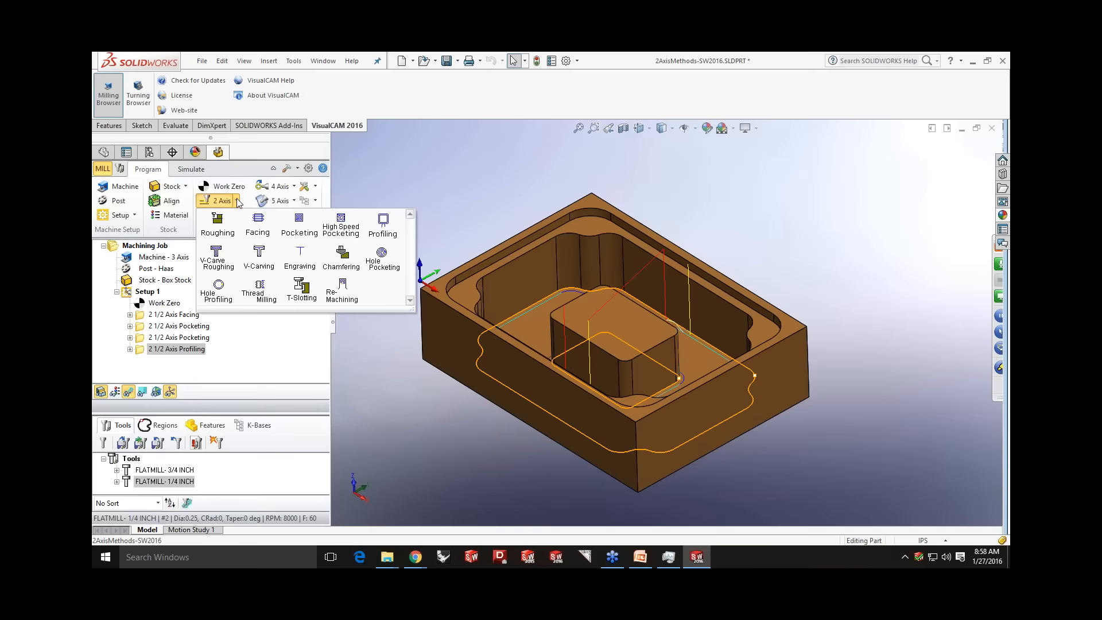
left_click(441, 184)
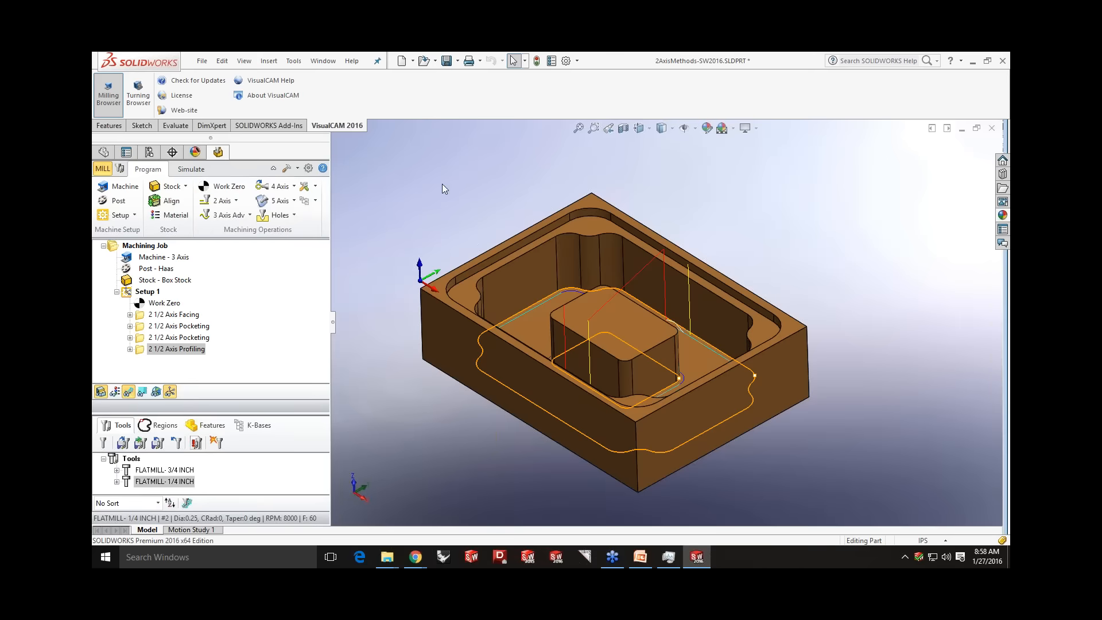
- Close 2AxisMethods-SW2016.SLDPRT without saving and open 3Axis_HFinish.SLDPRT
left_click(994, 132)
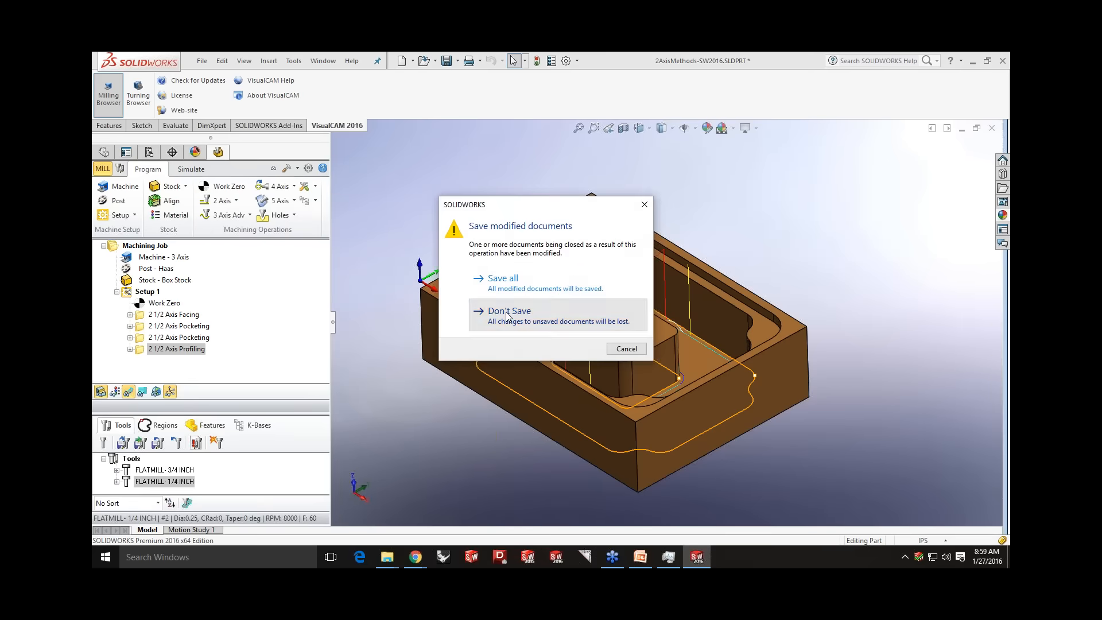
left_click(506, 314)
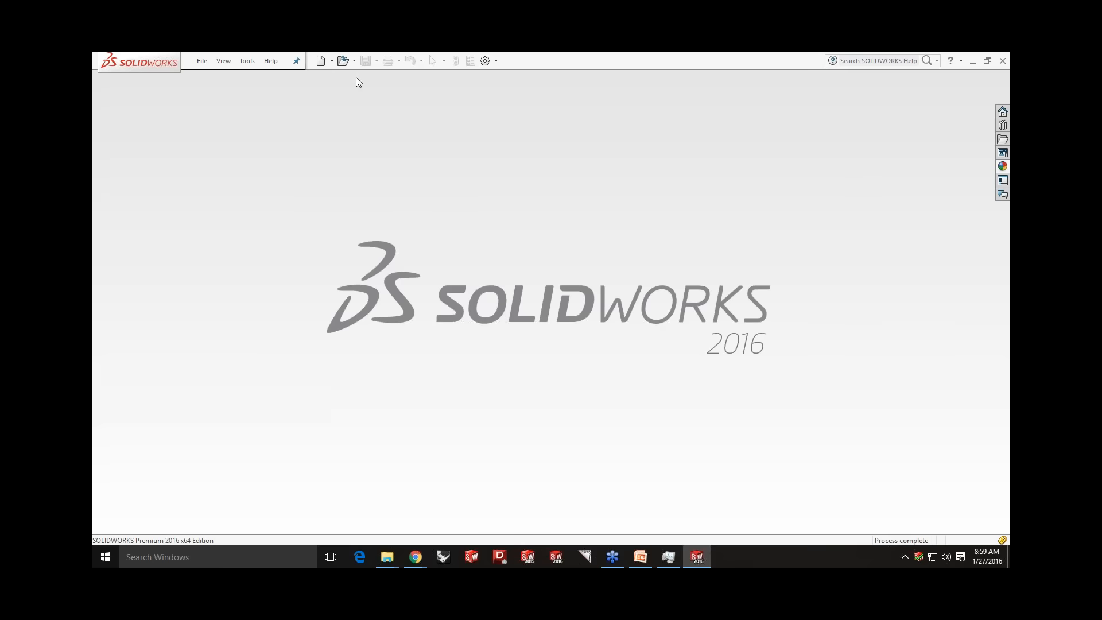
left_click(344, 61)
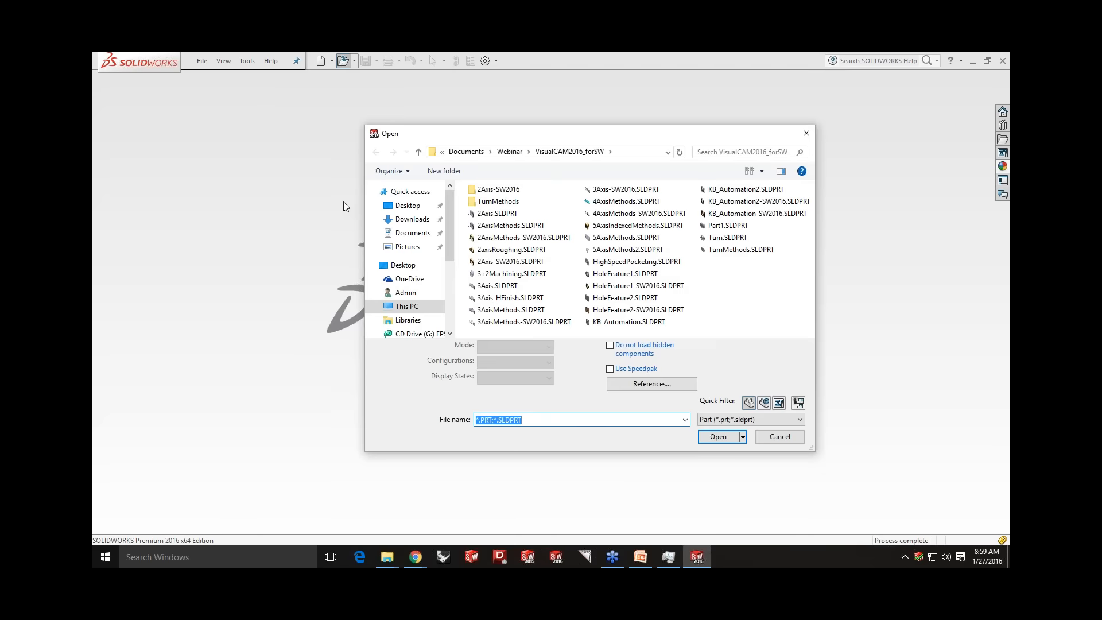
left_click(510, 297)
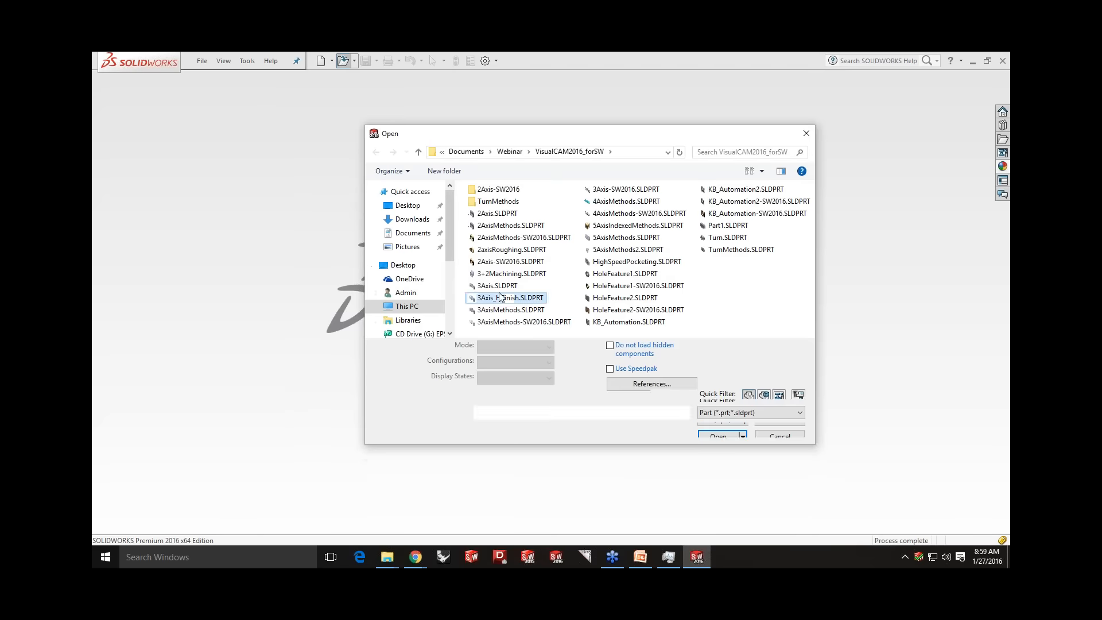
left_click(718, 419)
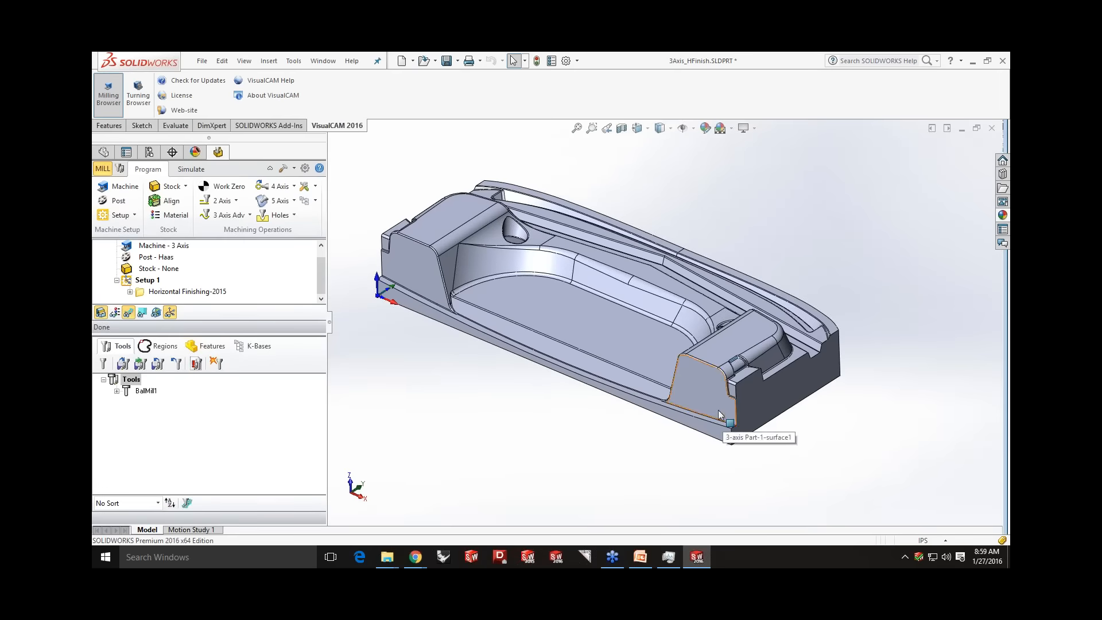
- Enlarge the machining job tree and examine the transfer moves of the Horizontal Finishing-2015 toolpath
left_click_drag(210, 334, 213, 387)
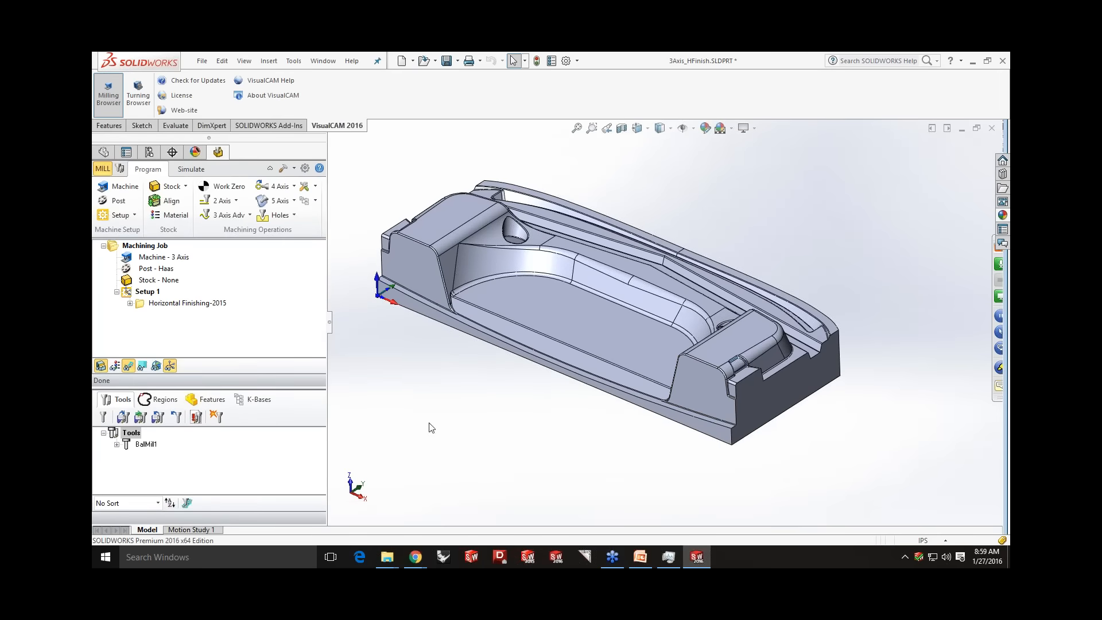
left_click(171, 304)
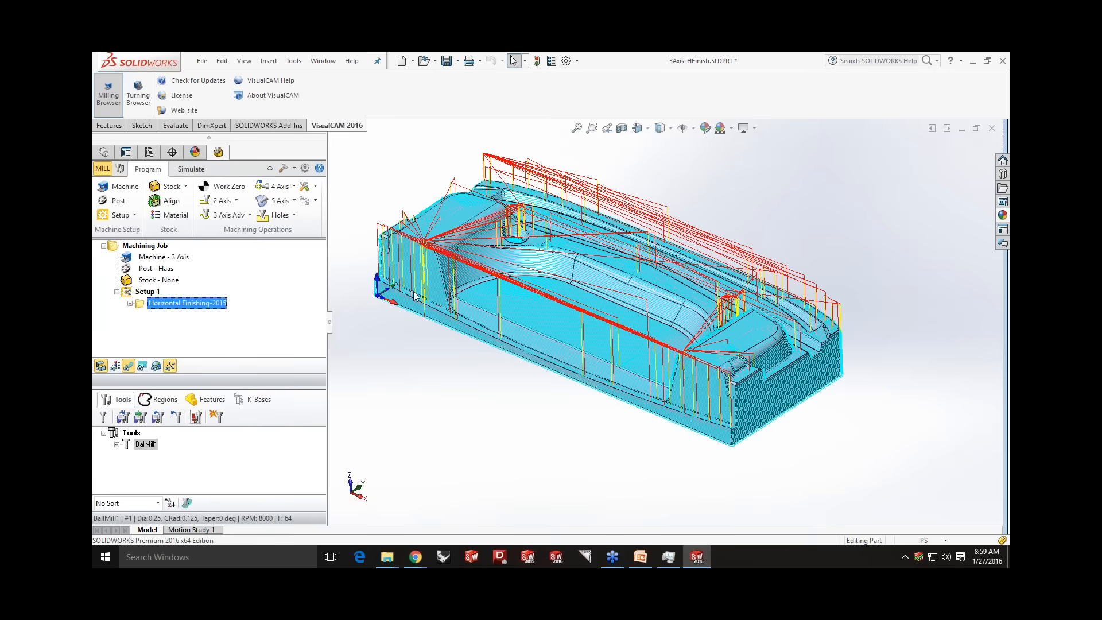
mouse_move(579, 295)
middle_mouse_down()
mouse_move(593, 279)
mouse_move(591, 294)
middle_mouse_up()
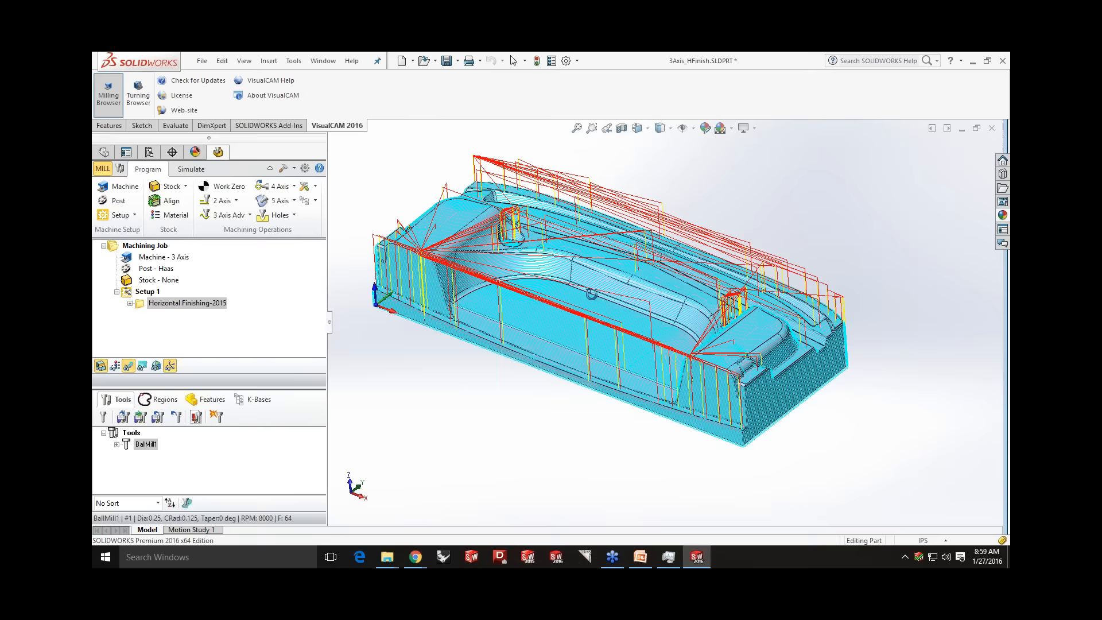
scroll(591, 294, "down", 2)
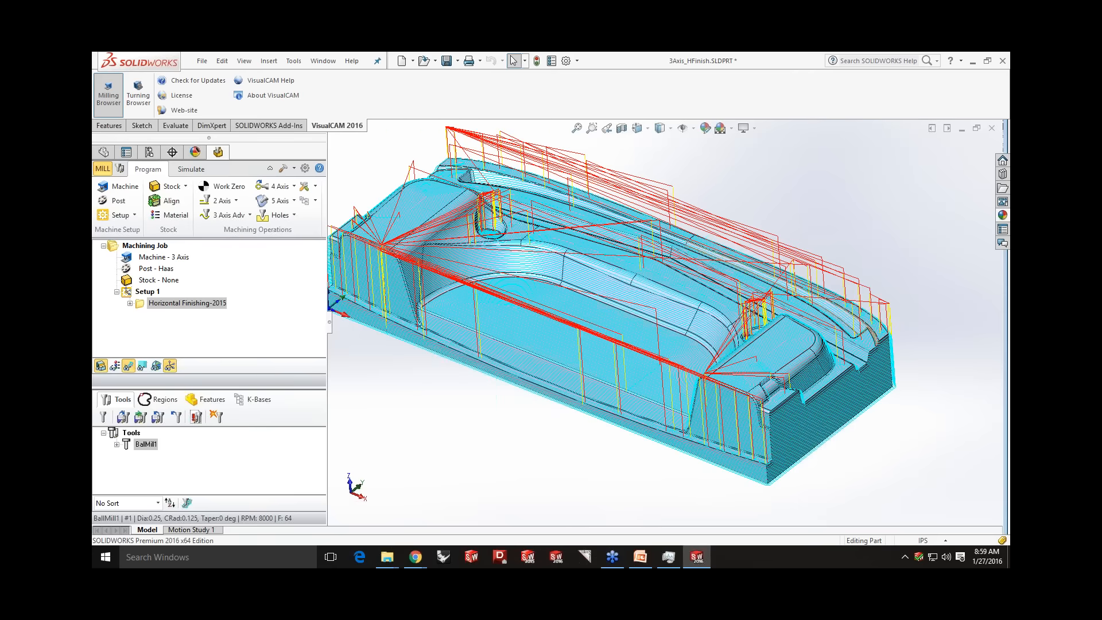
mouse_move(608, 293)
middle_mouse_down()
mouse_move(611, 255)
mouse_move(601, 281)
middle_mouse_up()
- Duplicate the Horizontal Finishing-2015 operation and rename the copy as Horizontal Finishing-2016
left_click(140, 305)
key("ctrl+v")
left_click(194, 315)
left_click(217, 314)
left_click_drag(218, 314, 224, 314)
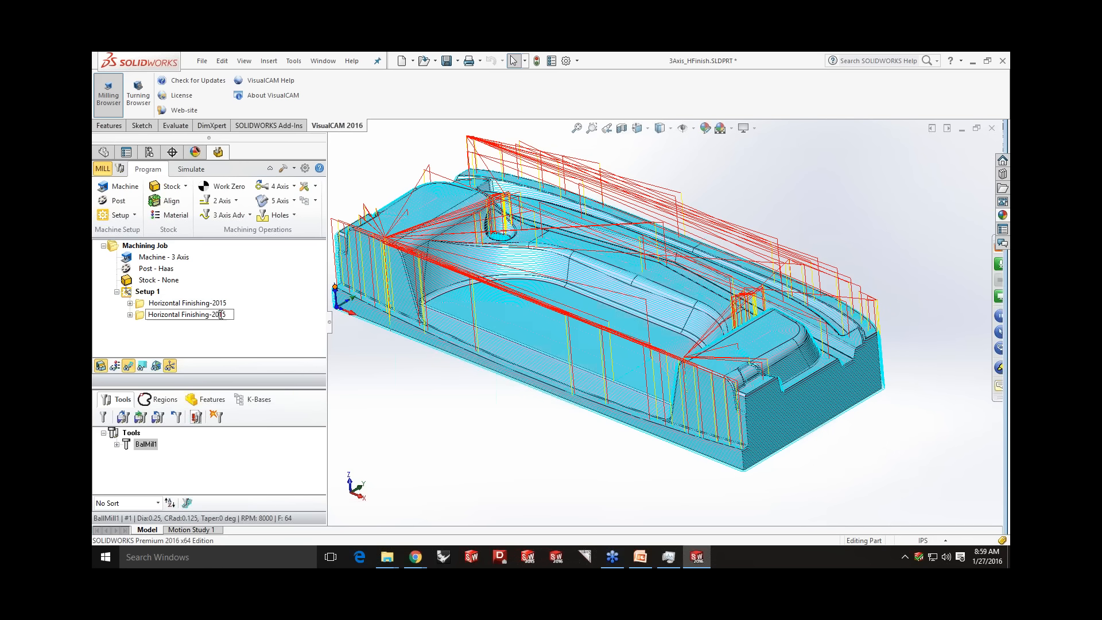
left_click(227, 315)
type("6")
key("Return")
- Regenerate the Horizontal Finishing-2016 toolpath and compare its transfer moves with those of the 2015 operation
right_click(143, 319)
key("Escape")
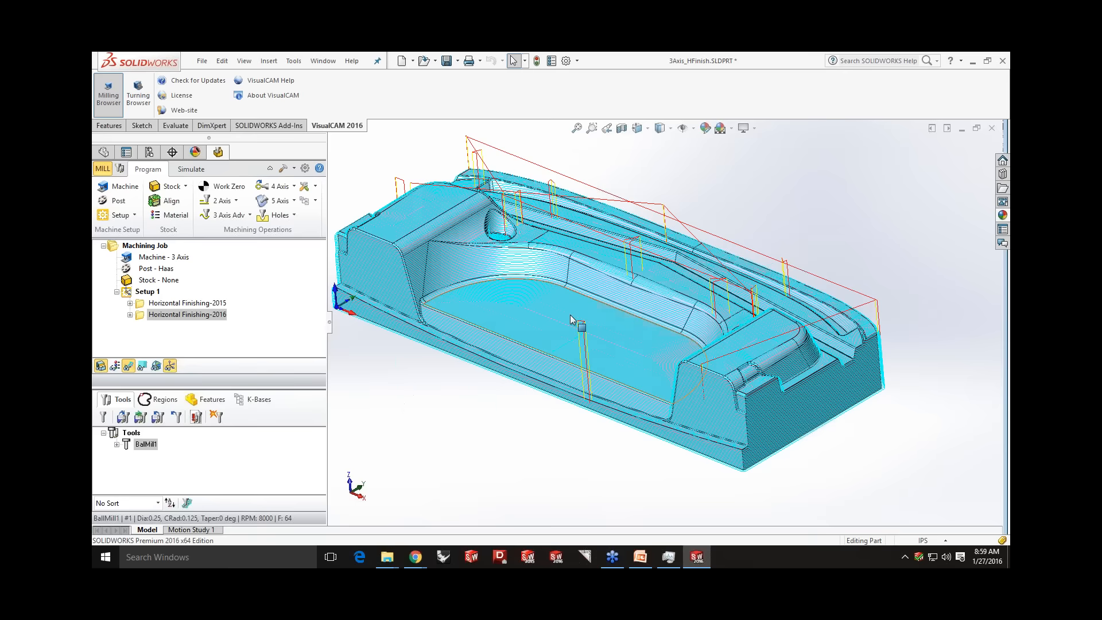
middle_click_drag(568, 339, 572, 326)
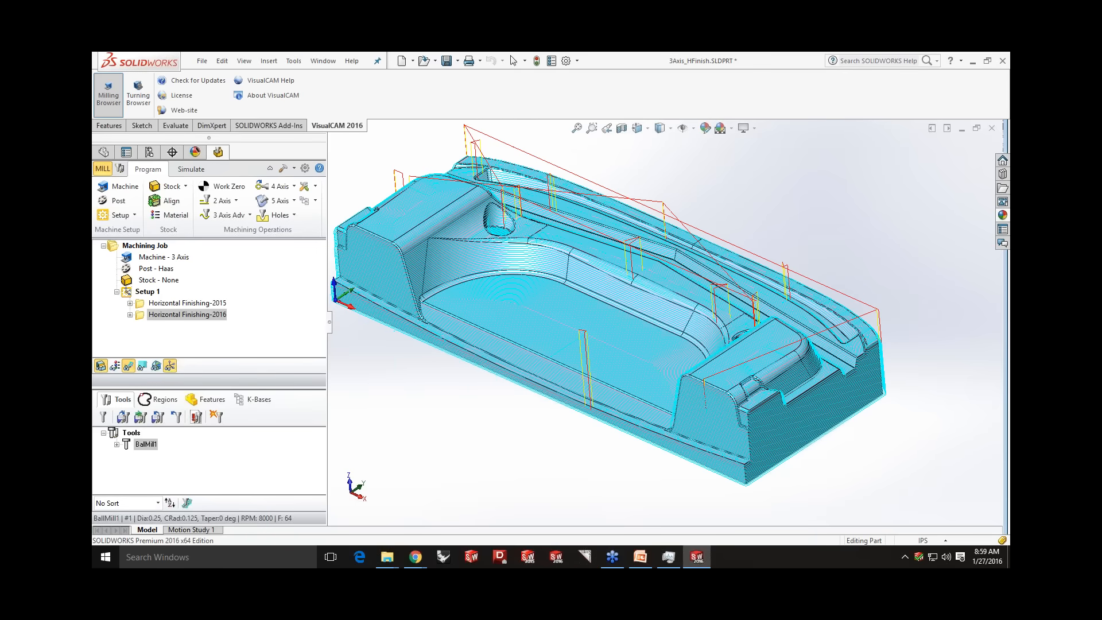
scroll(678, 340, "up", 1)
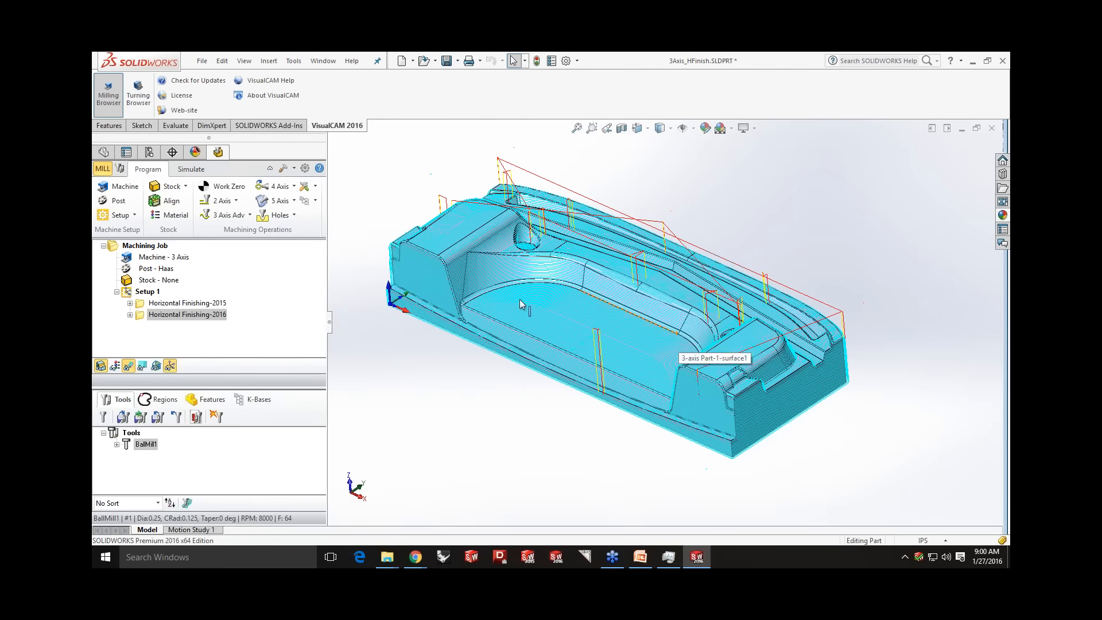
left_click(146, 304)
left_click(158, 316)
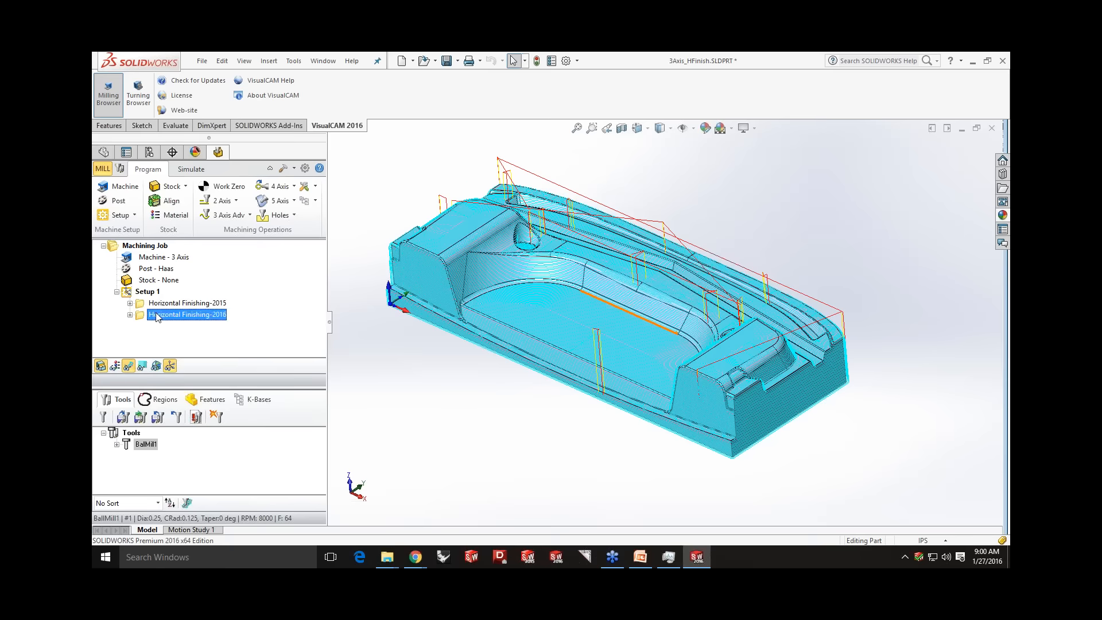
- Create a Parallel Finishing operation with a 45-degree angle of cuts, generate its toolpath and view it on the part
left_click(250, 215)
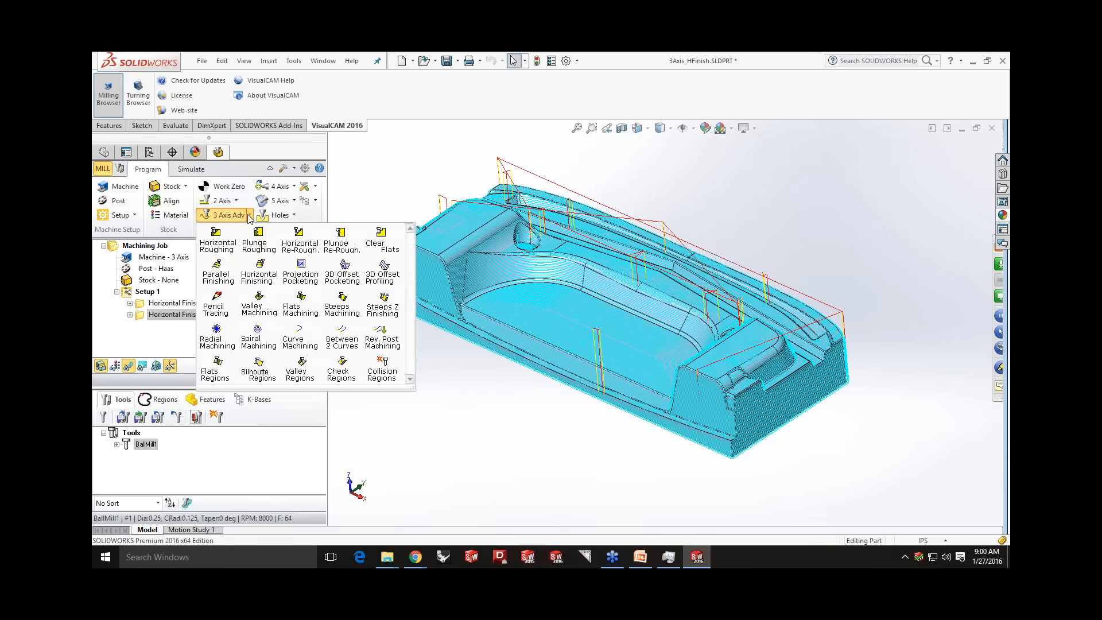
left_click(219, 274)
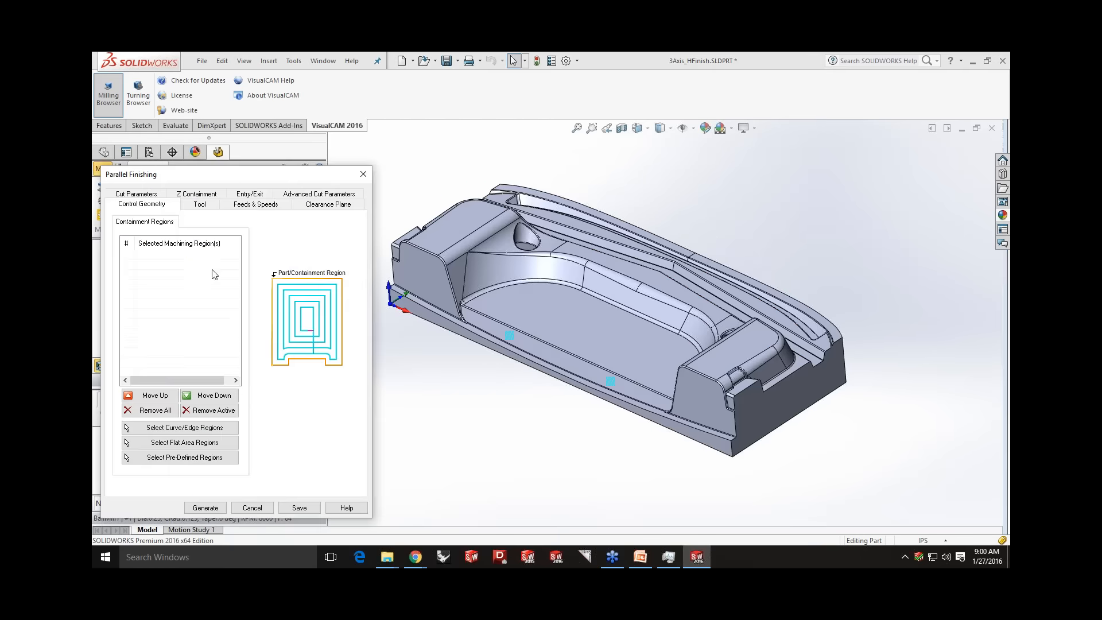
left_click(154, 195)
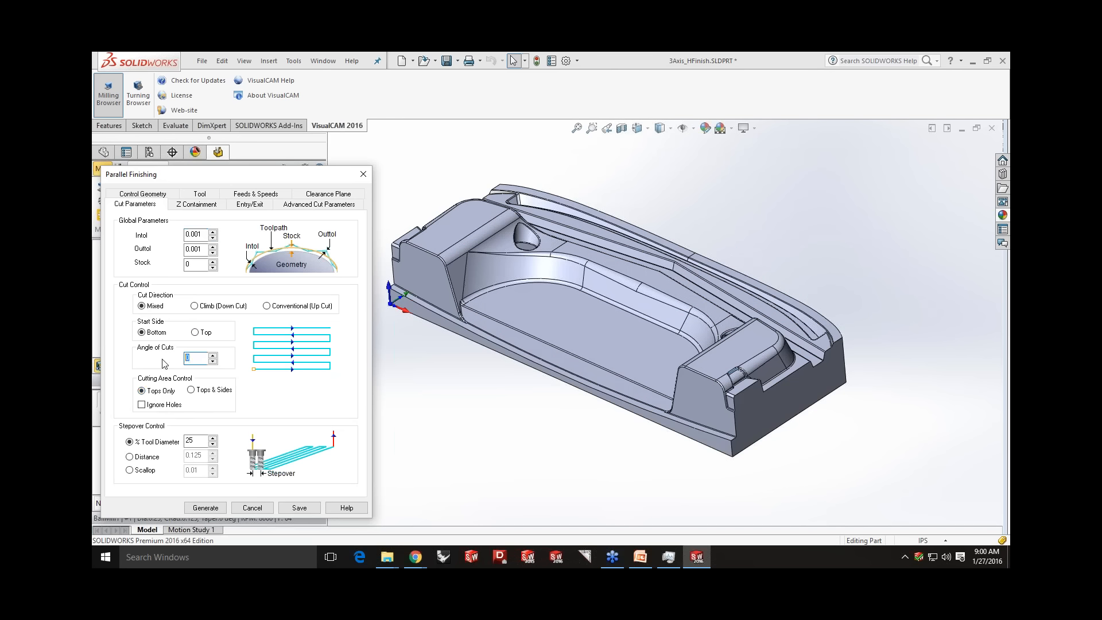
type("45")
left_click(198, 194)
left_click(205, 508)
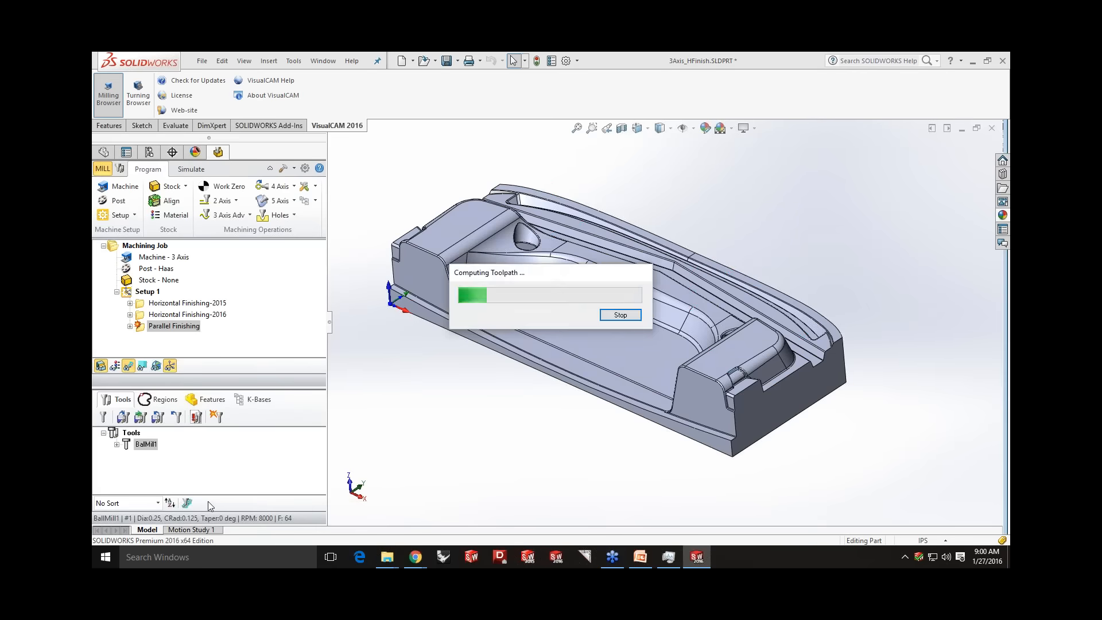
mouse_move(593, 453)
middle_mouse_down()
mouse_move(600, 427)
mouse_move(599, 442)
middle_mouse_up()
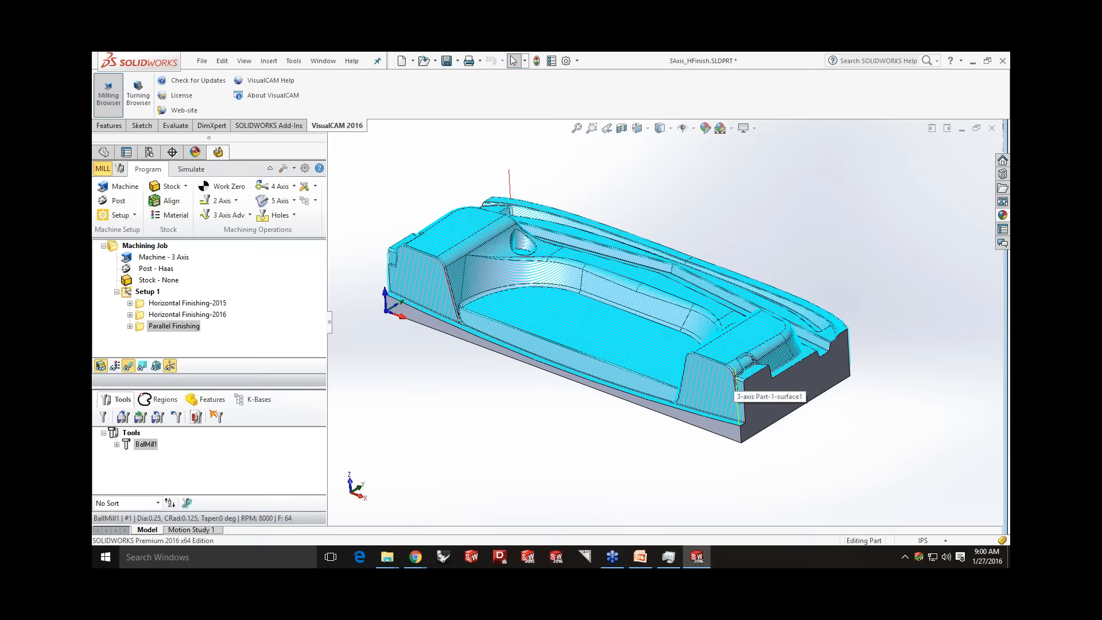
- Set the Parallel Finishing operation's cutting area control to Tops & Sides and regenerate its toolpath
double_click(140, 326)
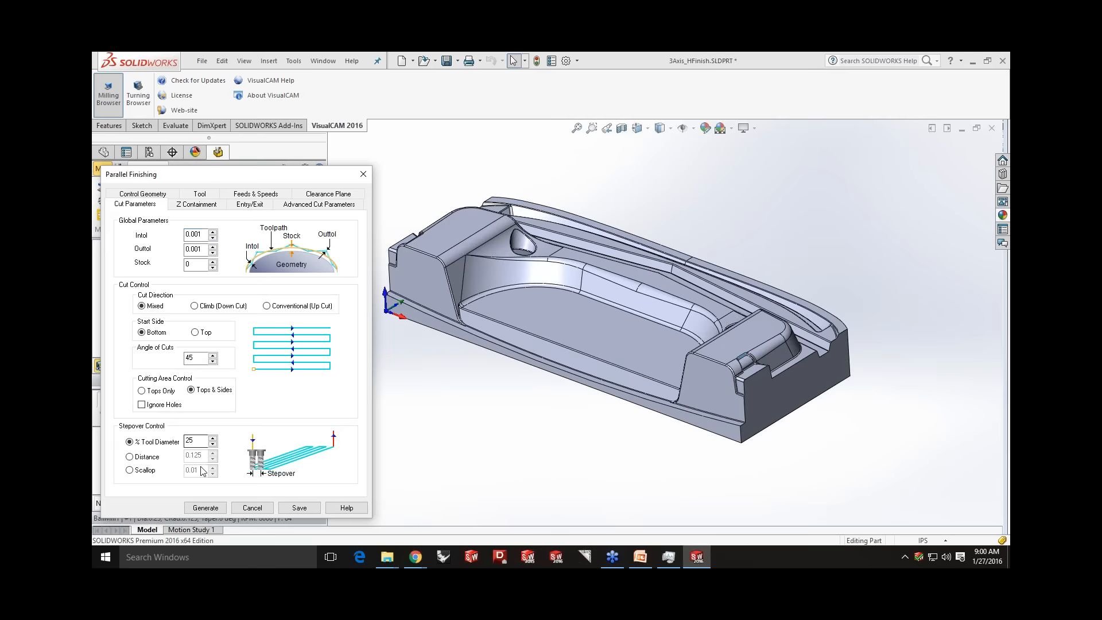
left_click(206, 508)
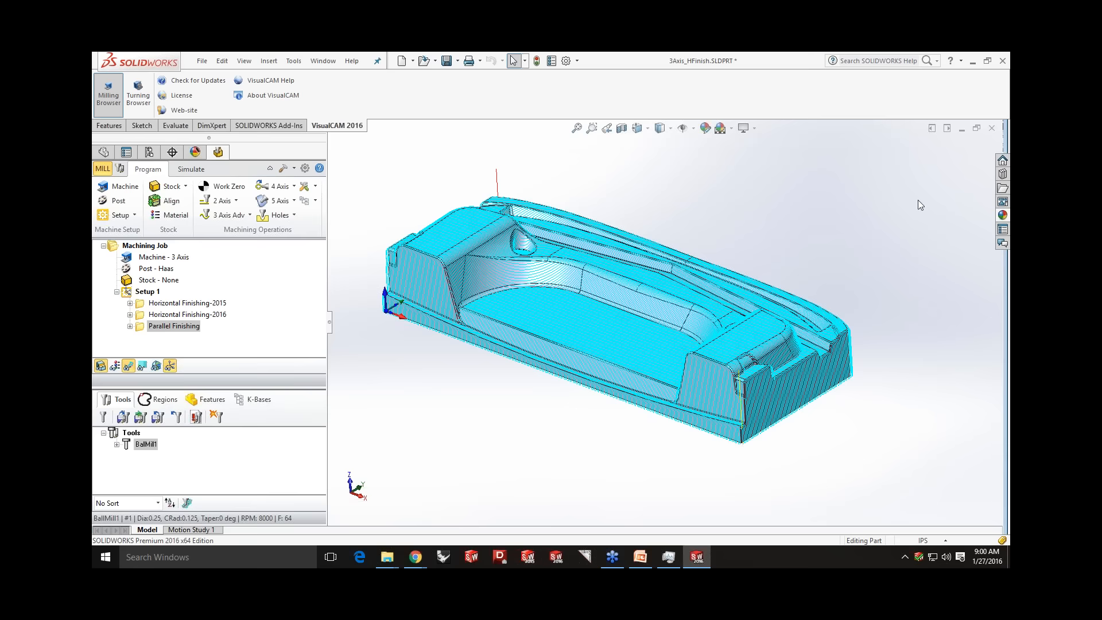
- Close the 3Axis_HFinish part without saving and open KB_Automation-SW2016.SLDPRT
left_click(994, 128)
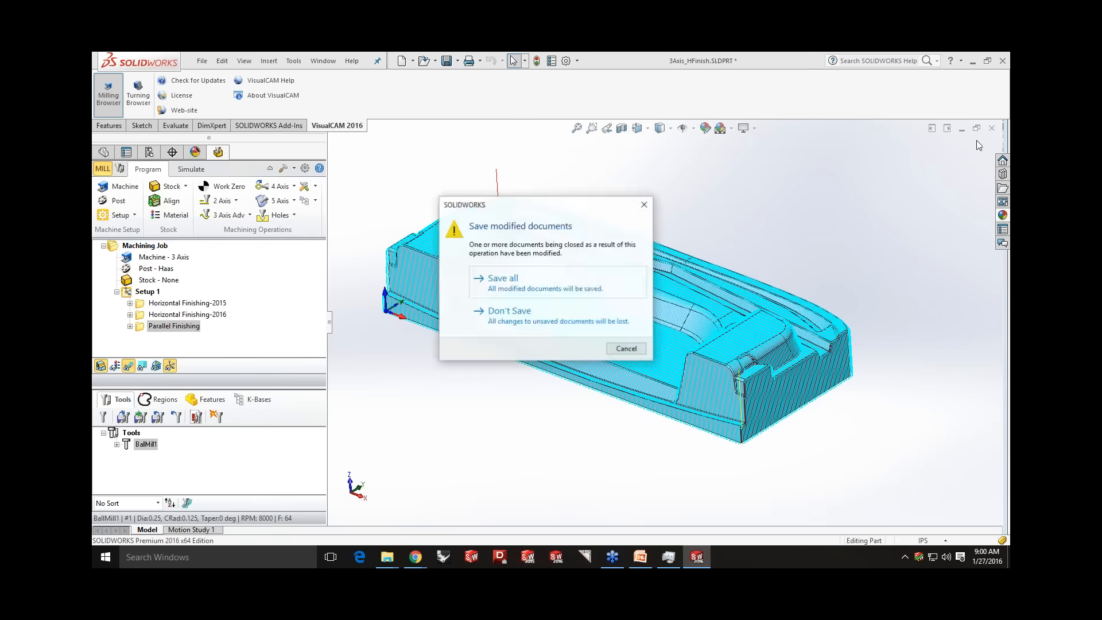
left_click(605, 320)
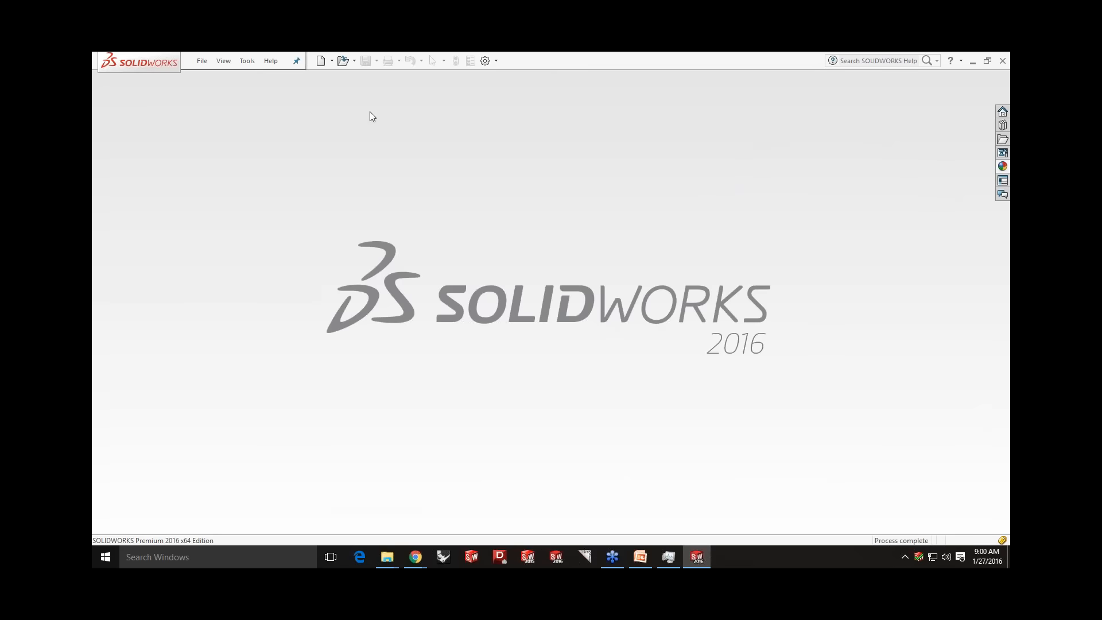
left_click(343, 61)
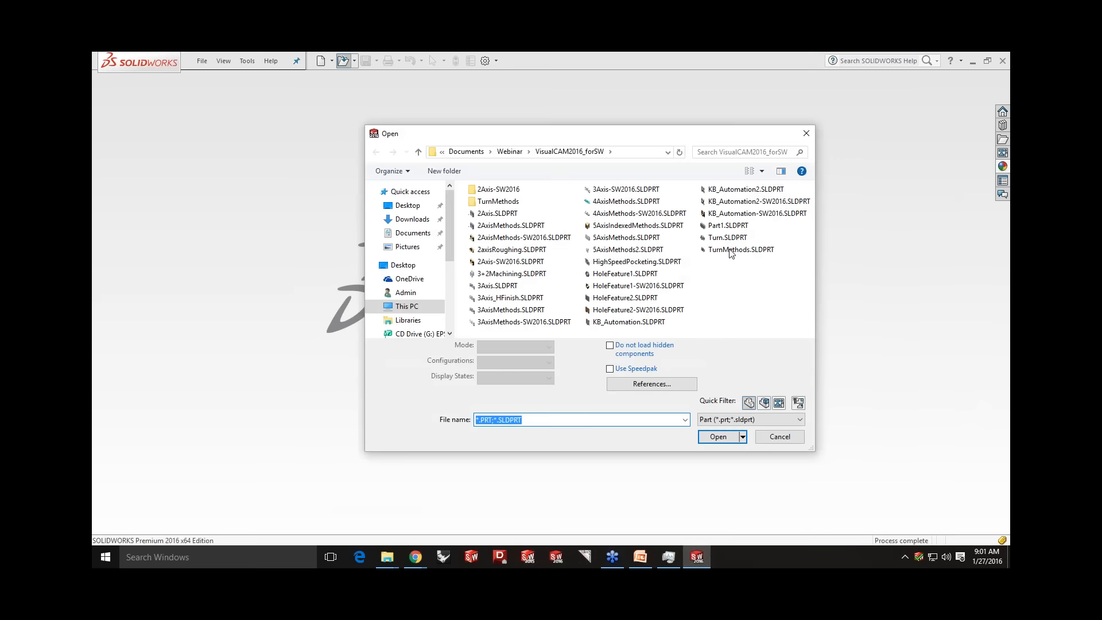
left_click(756, 213)
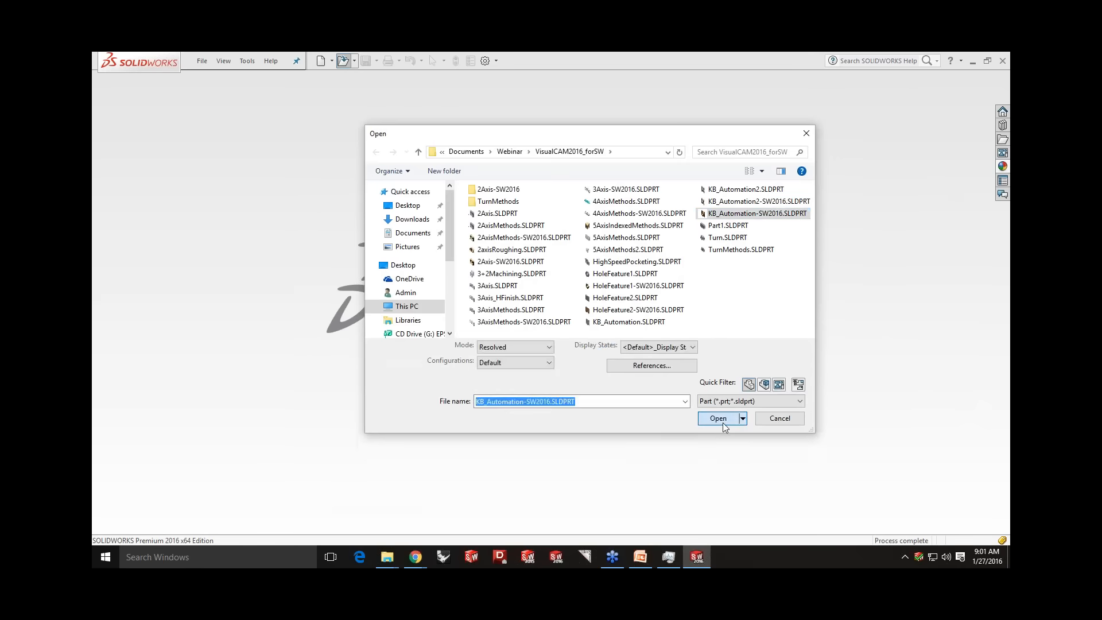
left_click(722, 422)
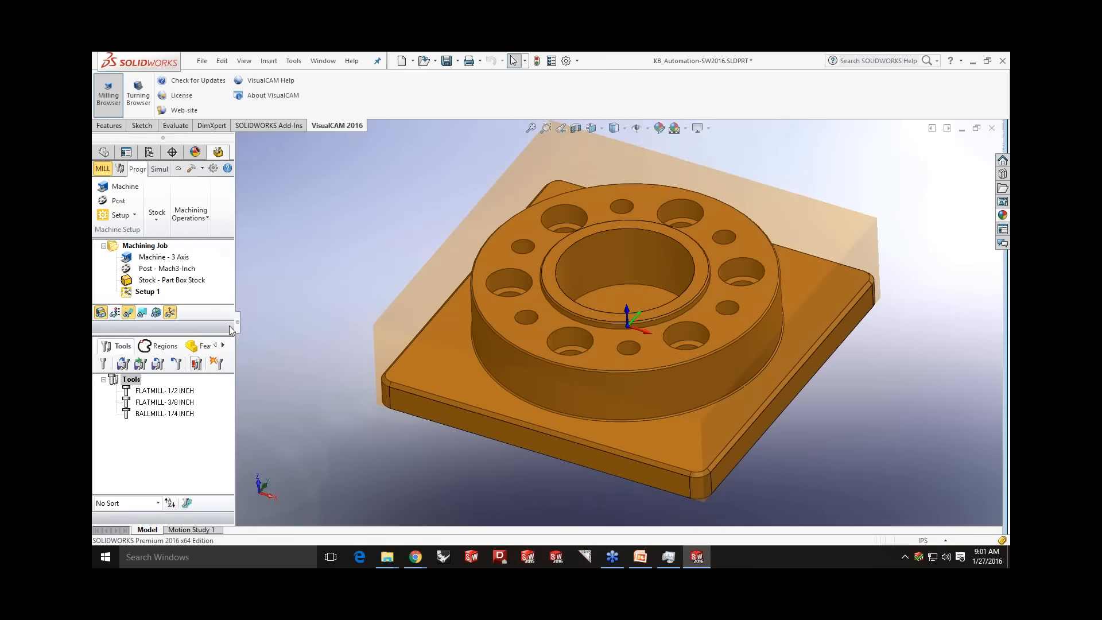
- Widen the machining browser and load the Holes.vkb knowledge base, declining to set selection rules
left_click_drag(238, 323, 304, 360)
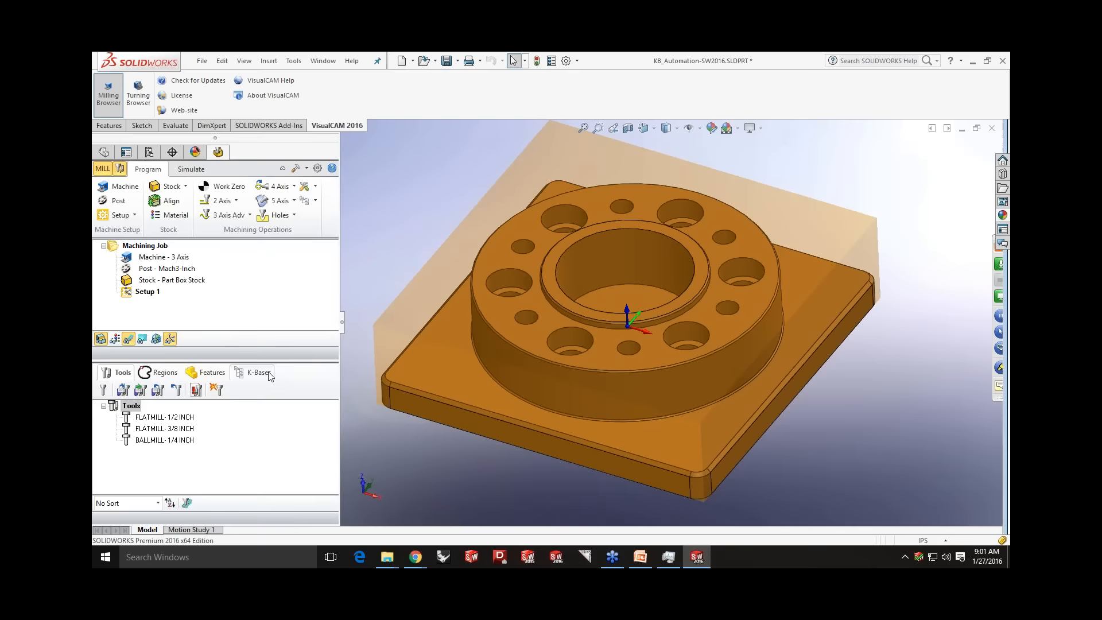
left_click(256, 375)
key("f")
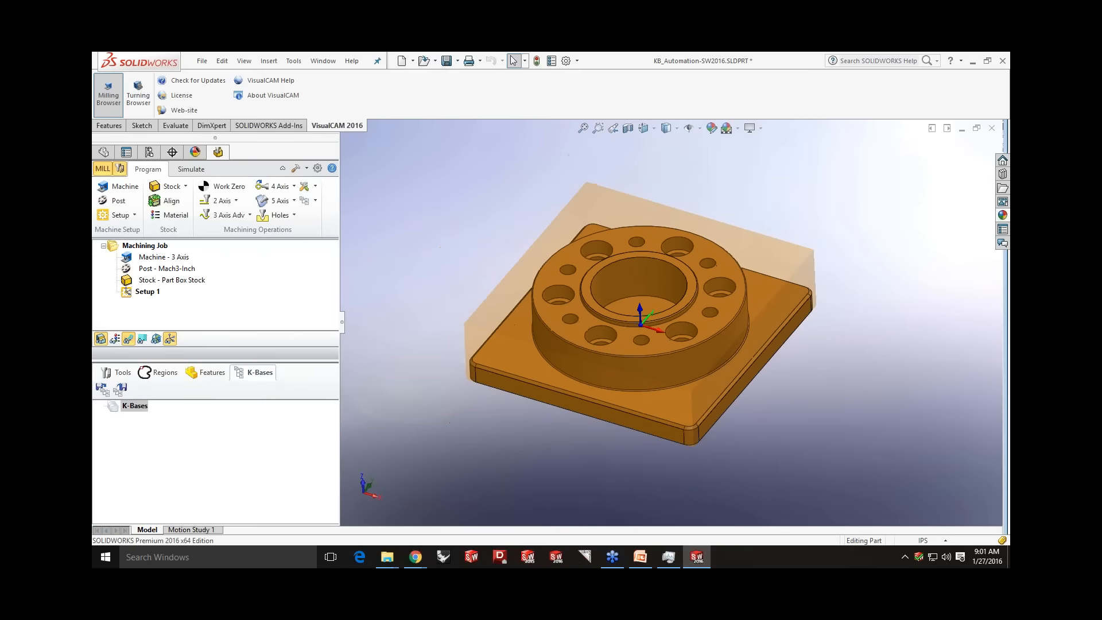
left_click(102, 389)
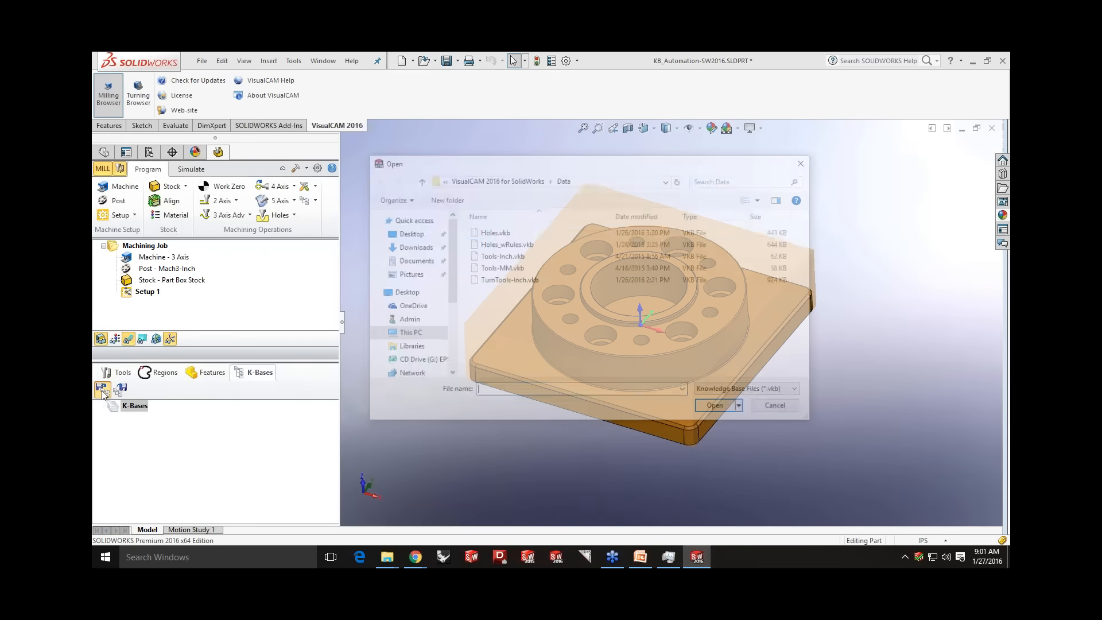
left_click(493, 231)
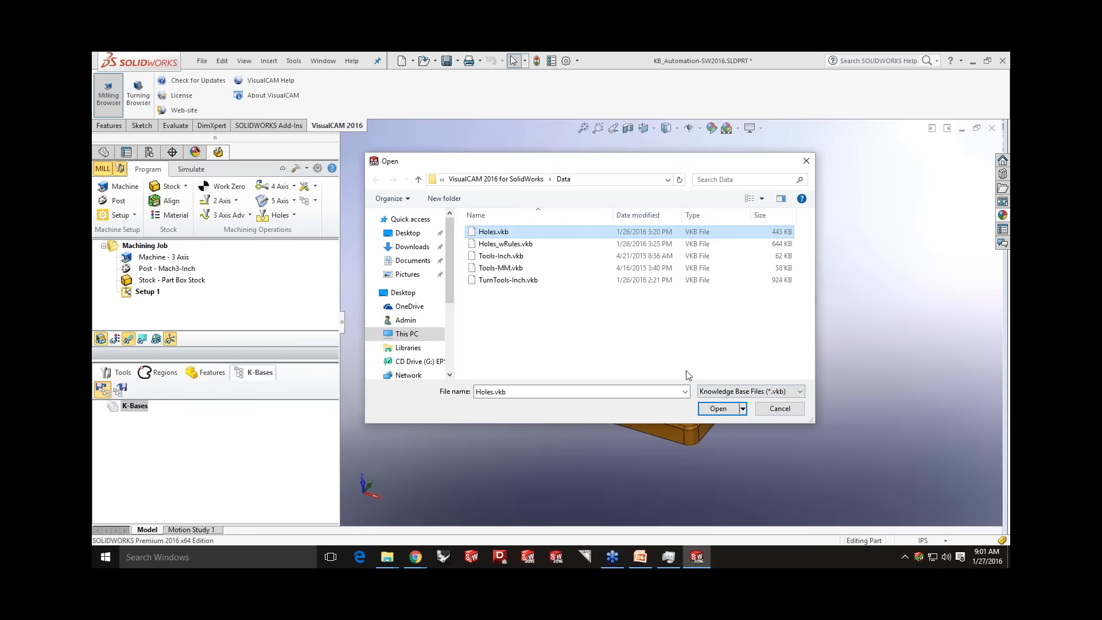
left_click(717, 408)
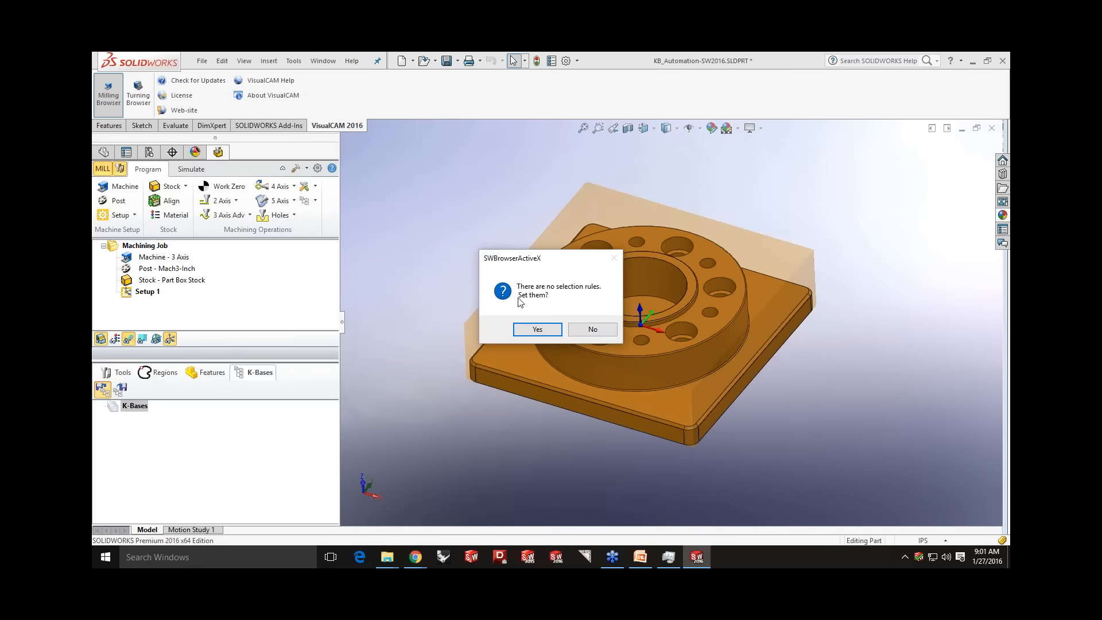
left_click(593, 329)
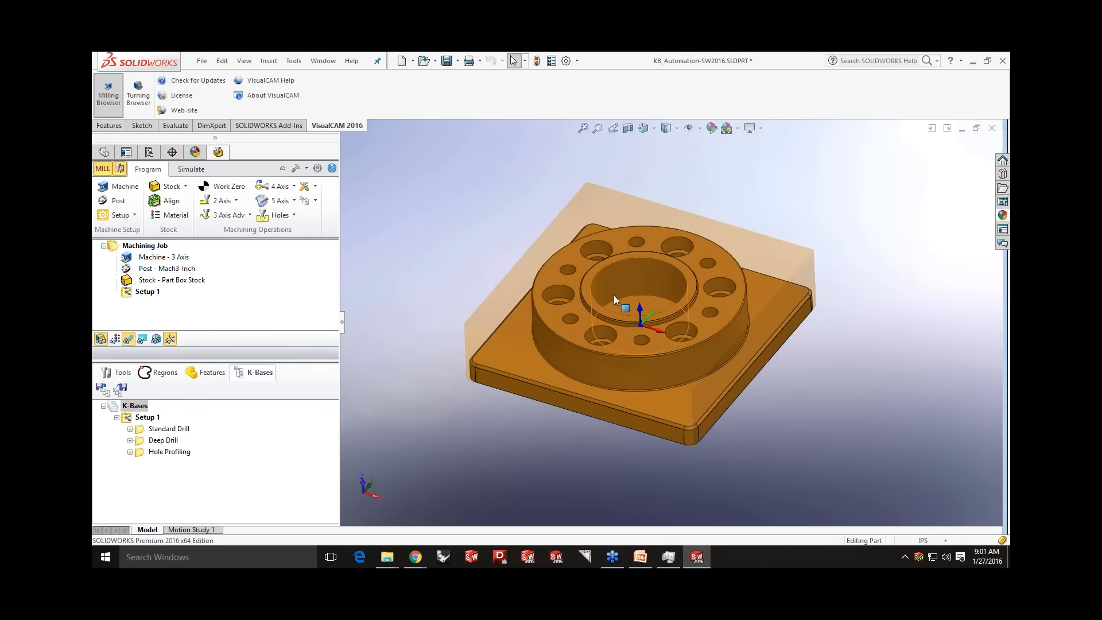
- Enlarge the knowledge base view and examine its Standard Drill, Deep Drill and Hole Profiling operations, expanding the Standard Drill contents
left_click_drag(315, 362, 319, 331)
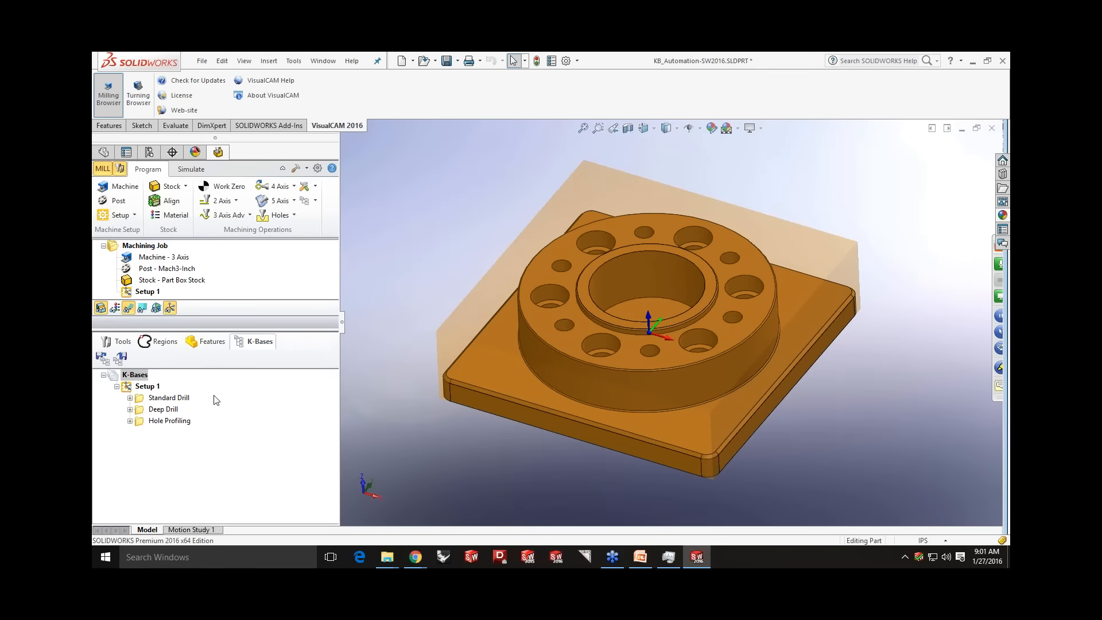
left_click(168, 400)
left_click(164, 408)
left_click(164, 422)
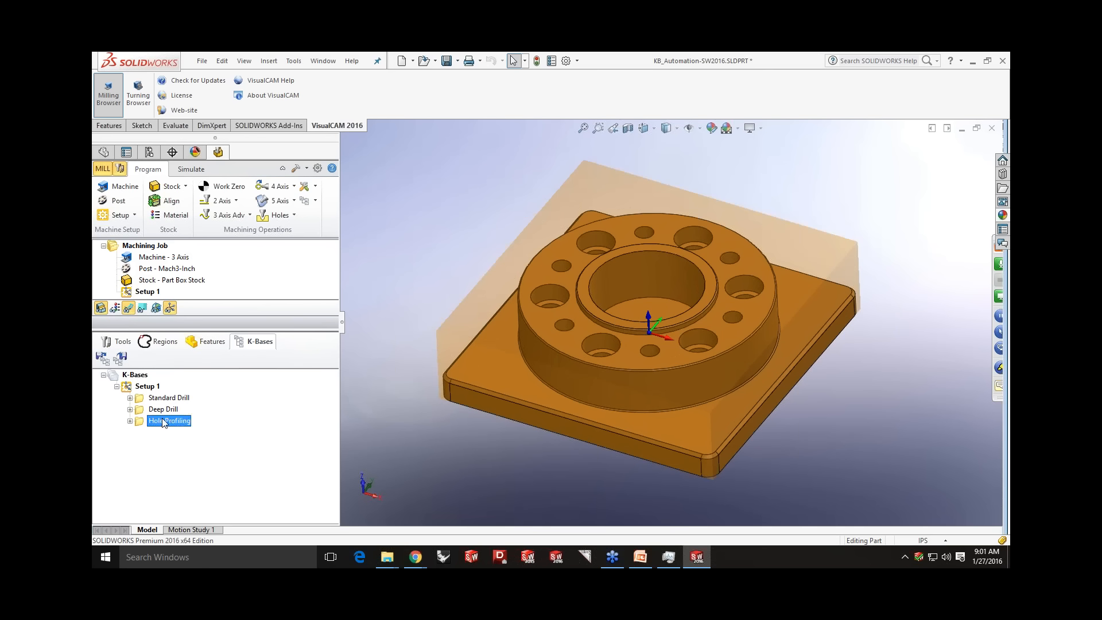
left_click(163, 398)
left_click(161, 409)
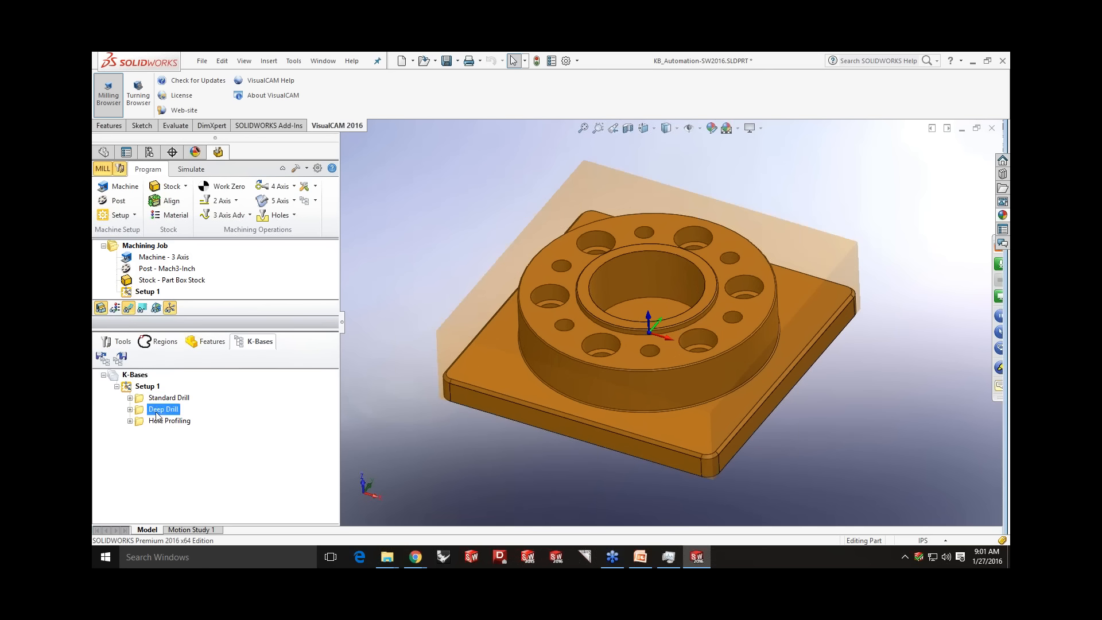
left_click(160, 422)
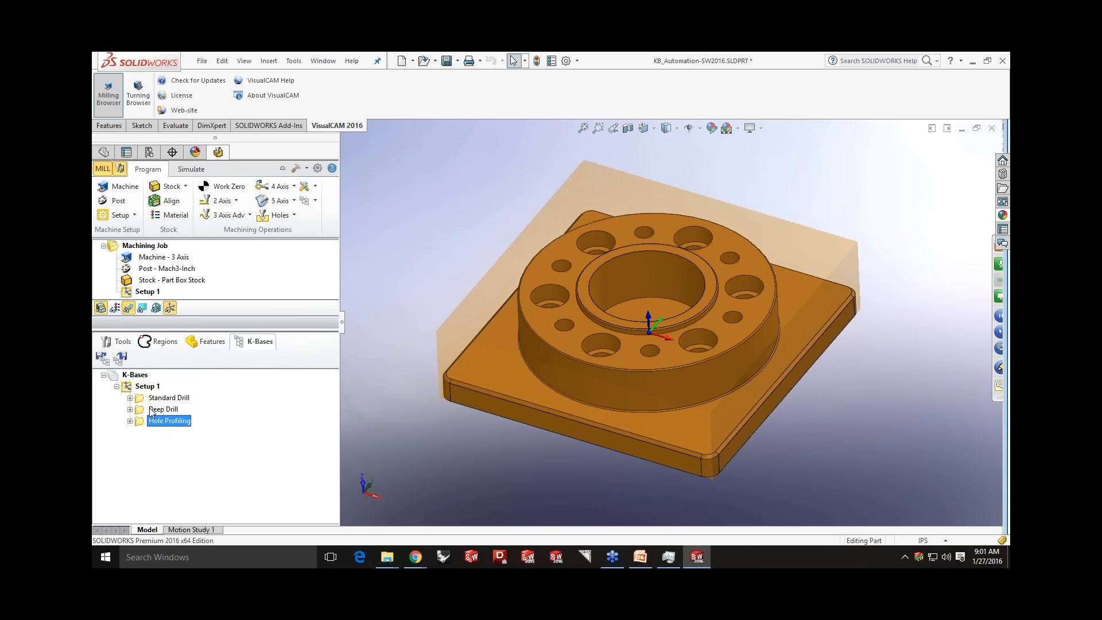
left_click(149, 400)
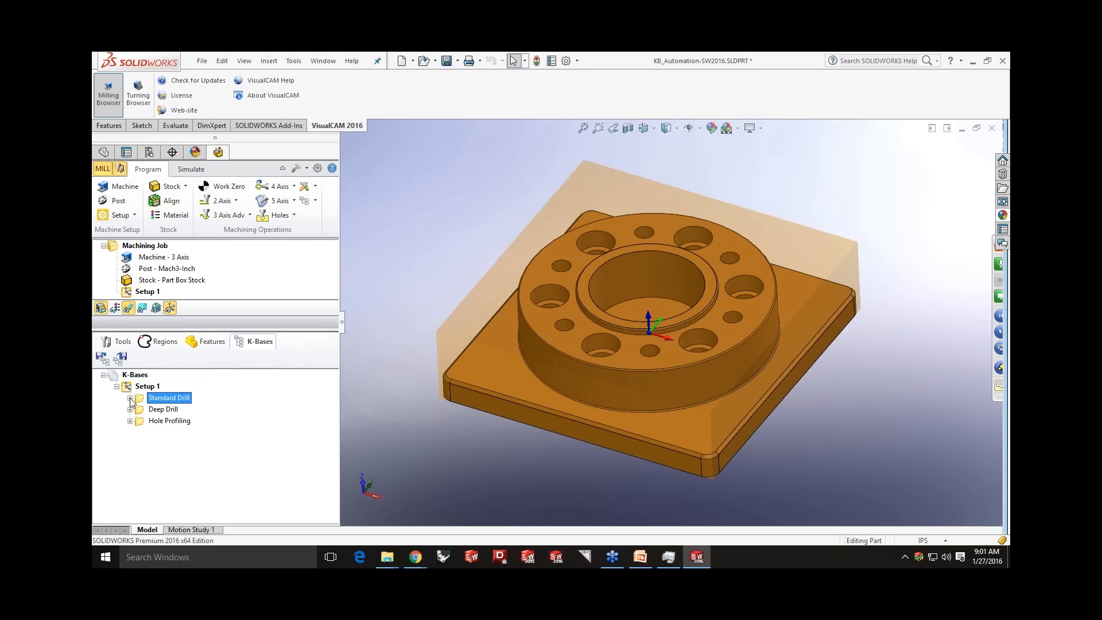
left_click(131, 398)
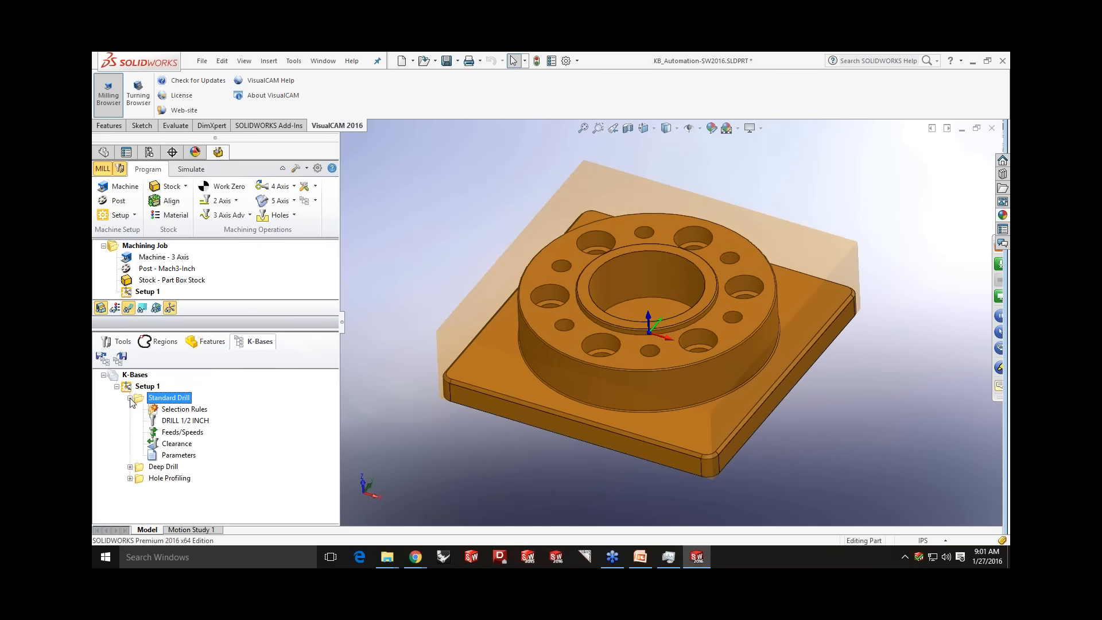
- Define the Standard Drill selection rules to pick only circles, using a diameter range with a maximum of 0.6
left_click(164, 410)
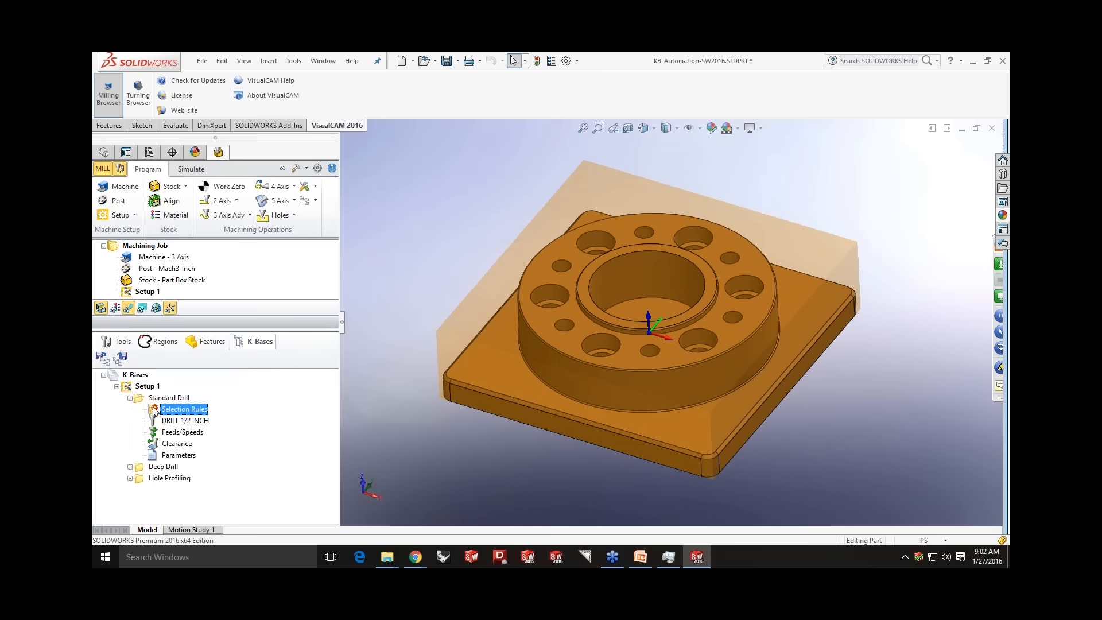
double_click(154, 409)
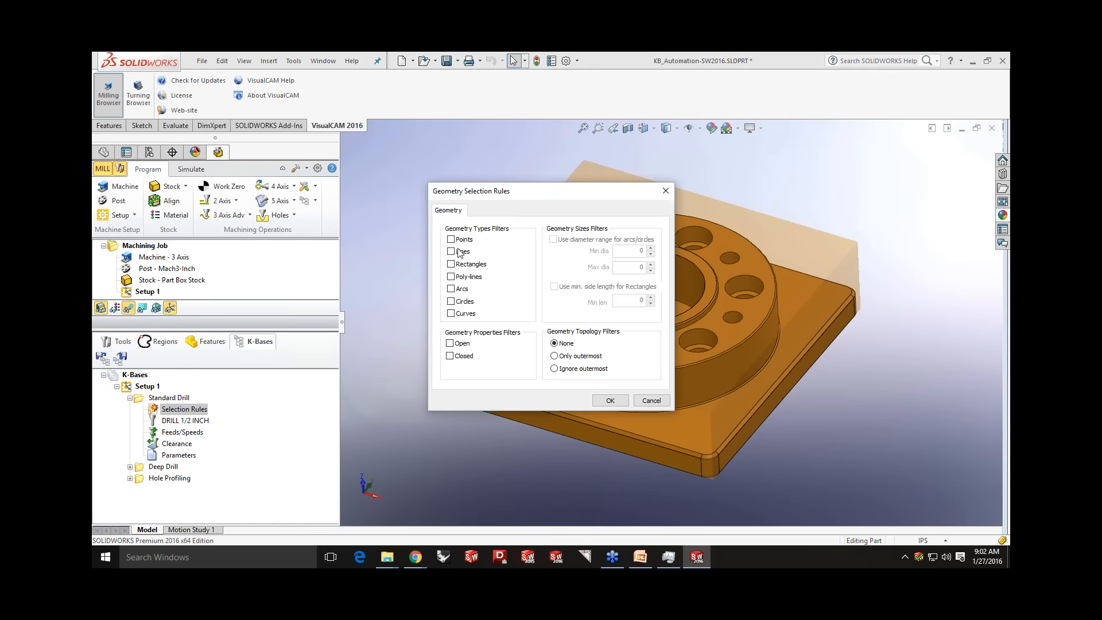
left_click_drag(495, 191, 265, 178)
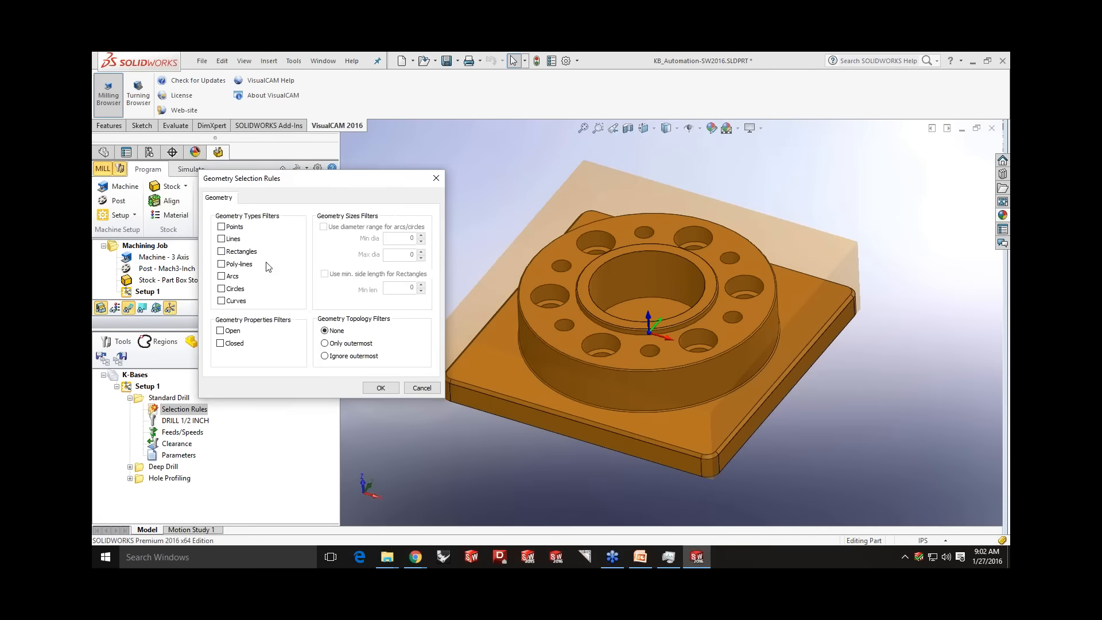
left_click(222, 290)
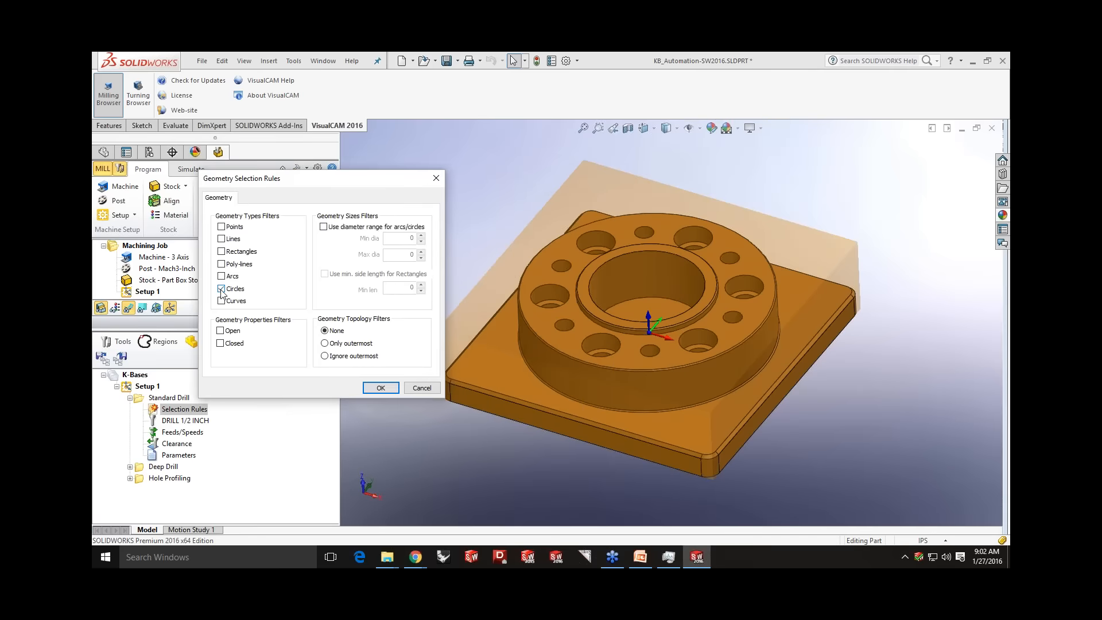
left_click(229, 291)
left_click(229, 291)
left_click(324, 227)
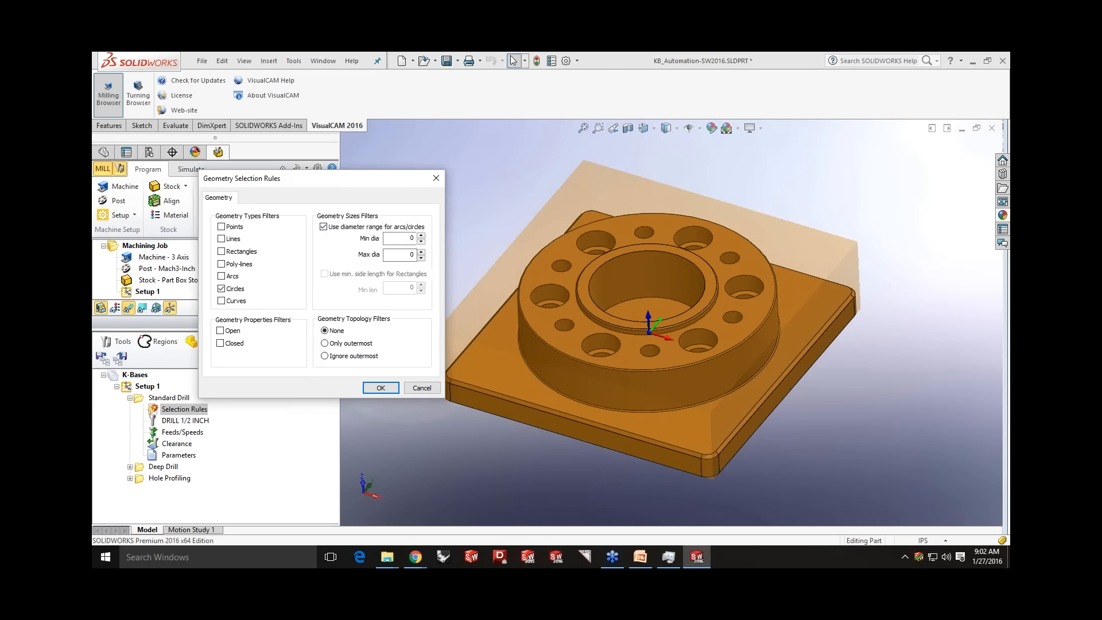
double_click(412, 254)
type("0.6")
double_click(410, 238)
left_click(380, 388)
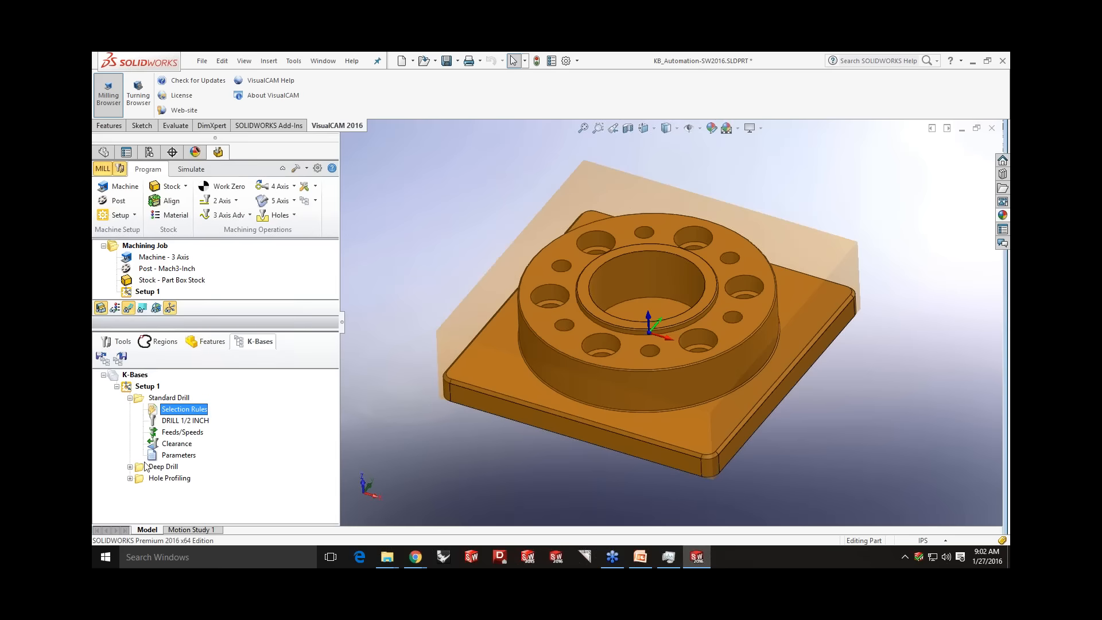
- Define the Deep Drill selection rules to pick only circles, using a diameter range with a minimum of 0.3
left_click(163, 466)
left_click(131, 466)
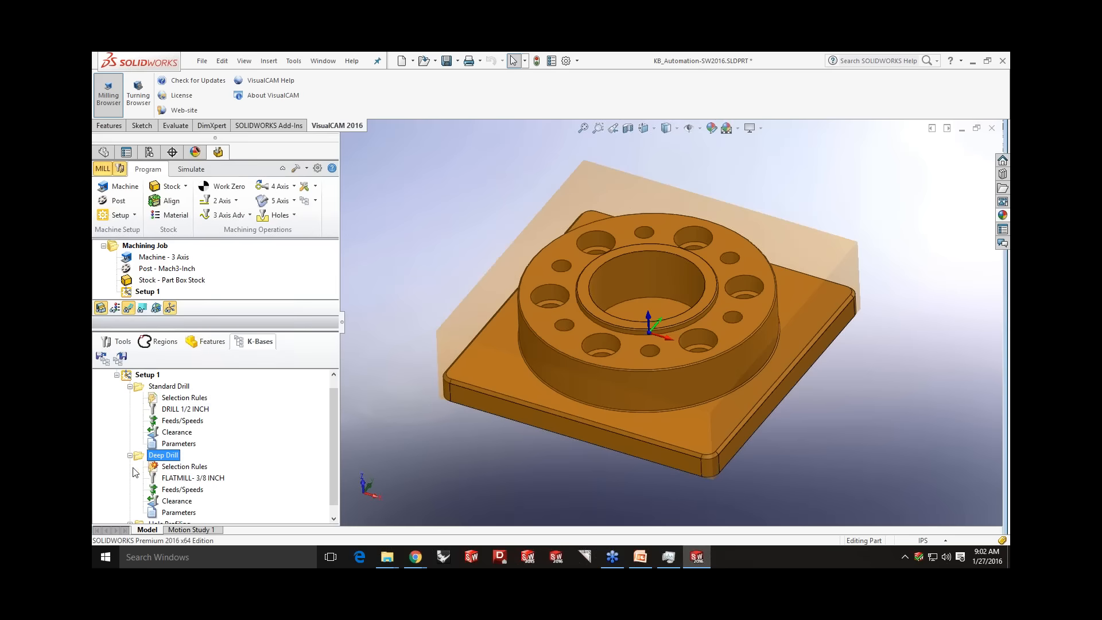
double_click(184, 466)
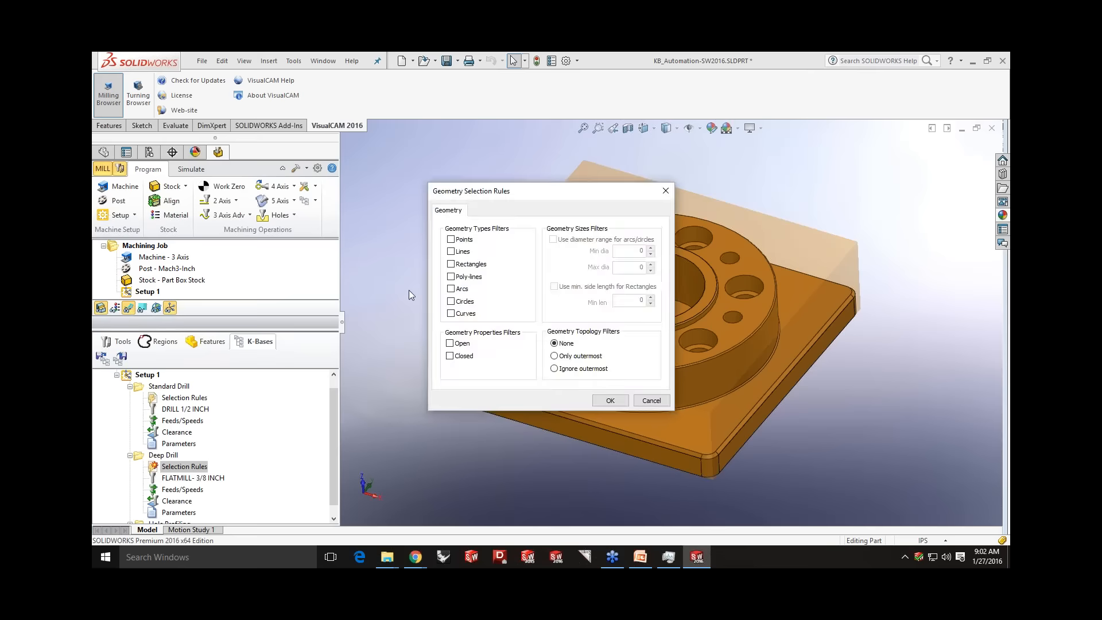
left_click(450, 313)
left_click(450, 314)
left_click(451, 301)
left_click_drag(513, 193, 258, 198)
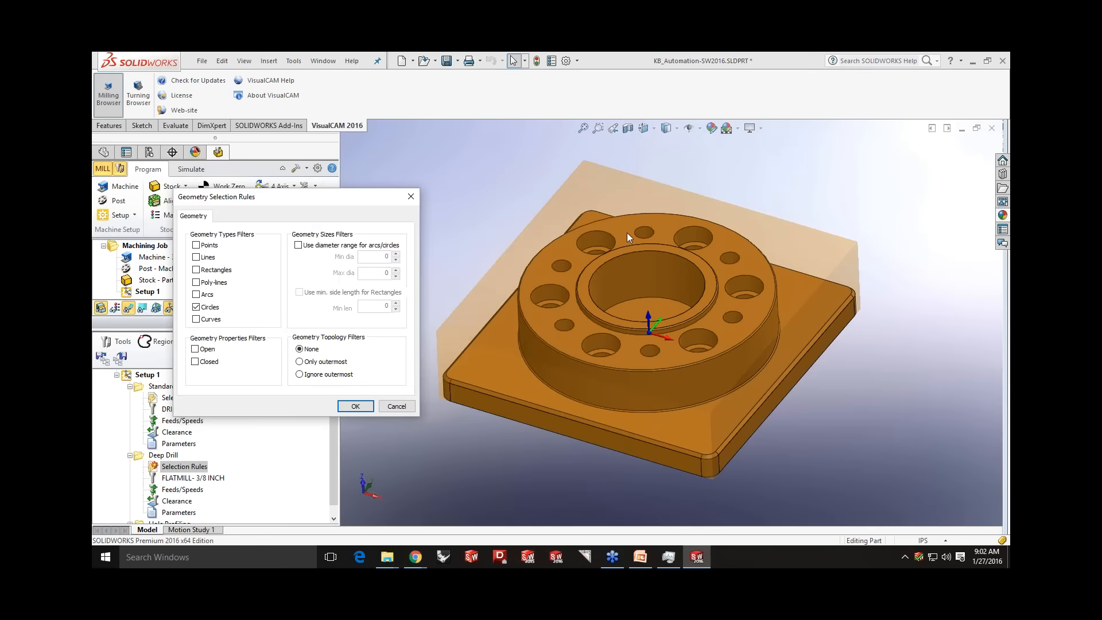
left_click(305, 245)
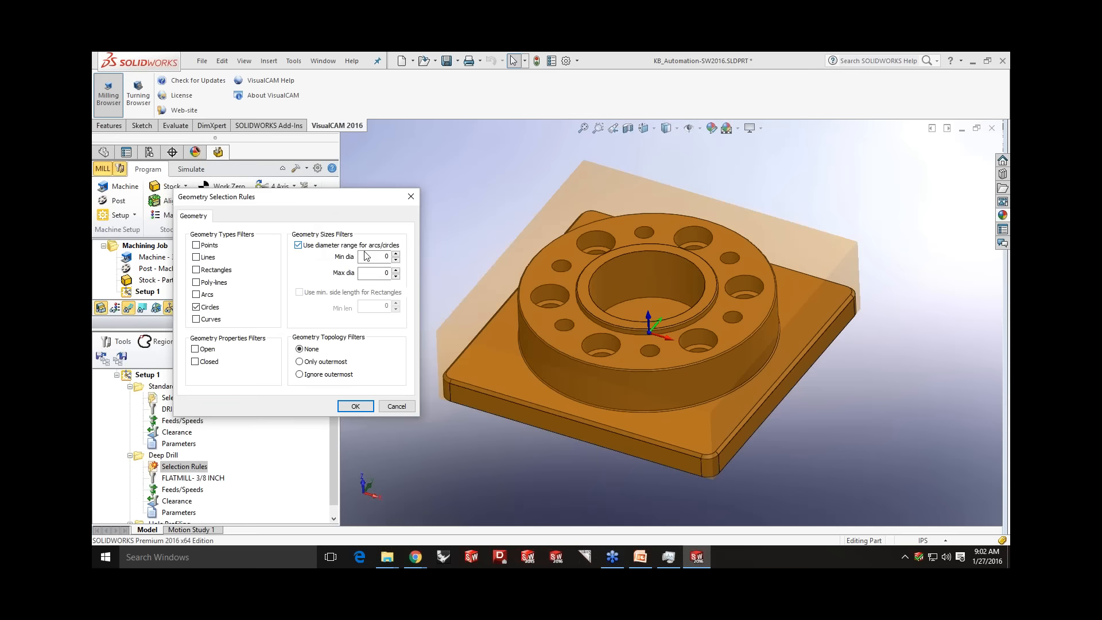
left_click(386, 257)
type(".3")
key("Tab")
left_click(355, 407)
- Collapse the two drill operations and set the Hole Profiling selection rules to circles with a maximum diameter of 0.8
left_click(129, 386)
left_click(130, 409)
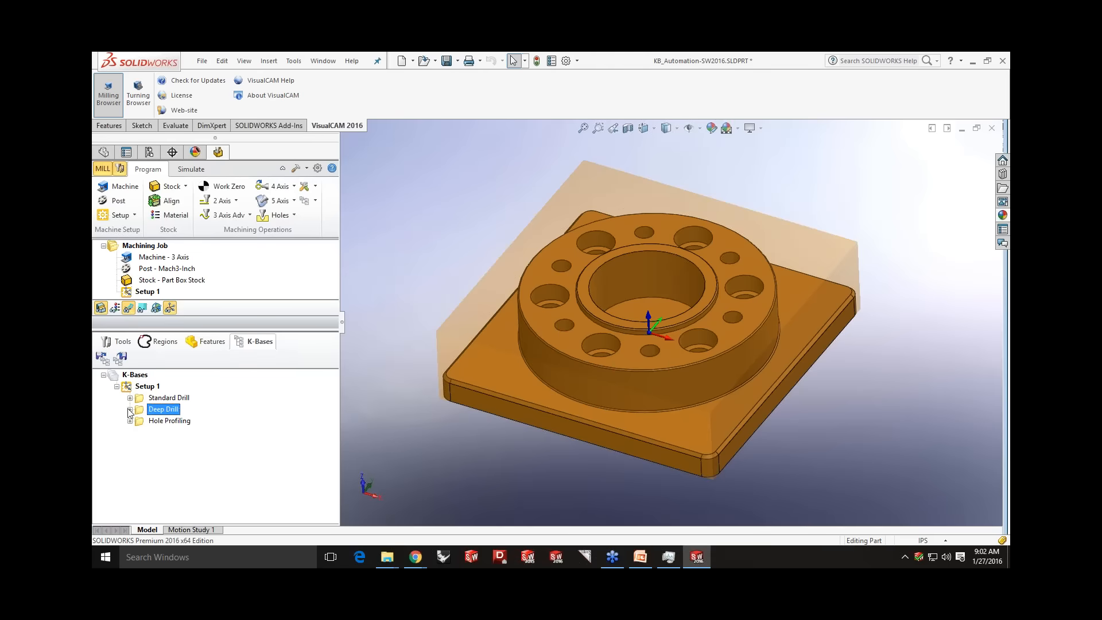
left_click(148, 424)
left_click(129, 420)
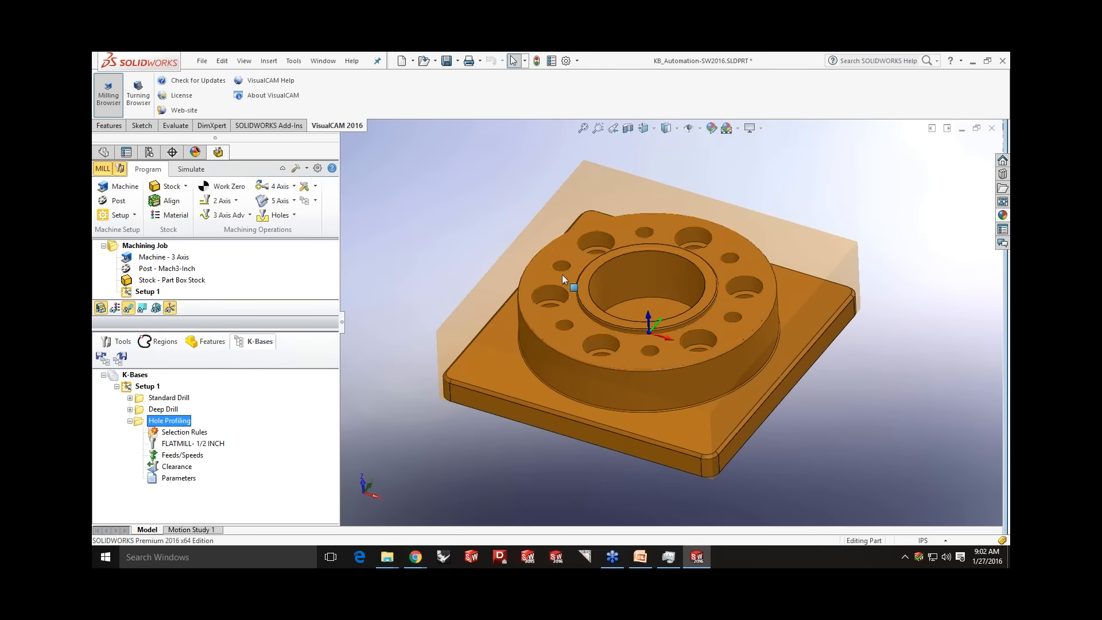
double_click(173, 435)
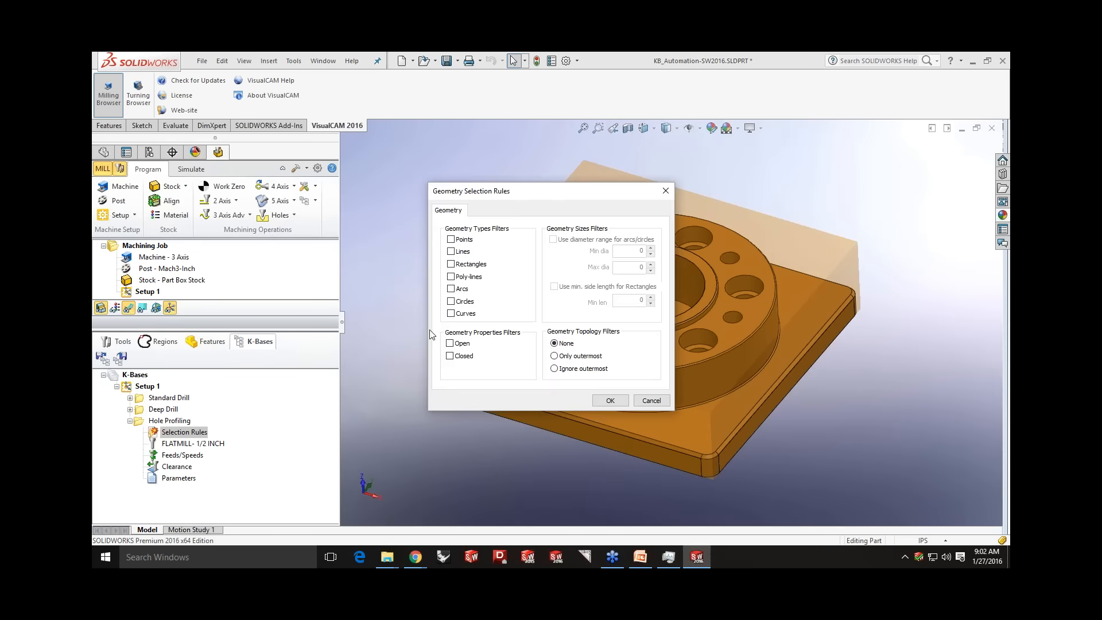
left_click(450, 301)
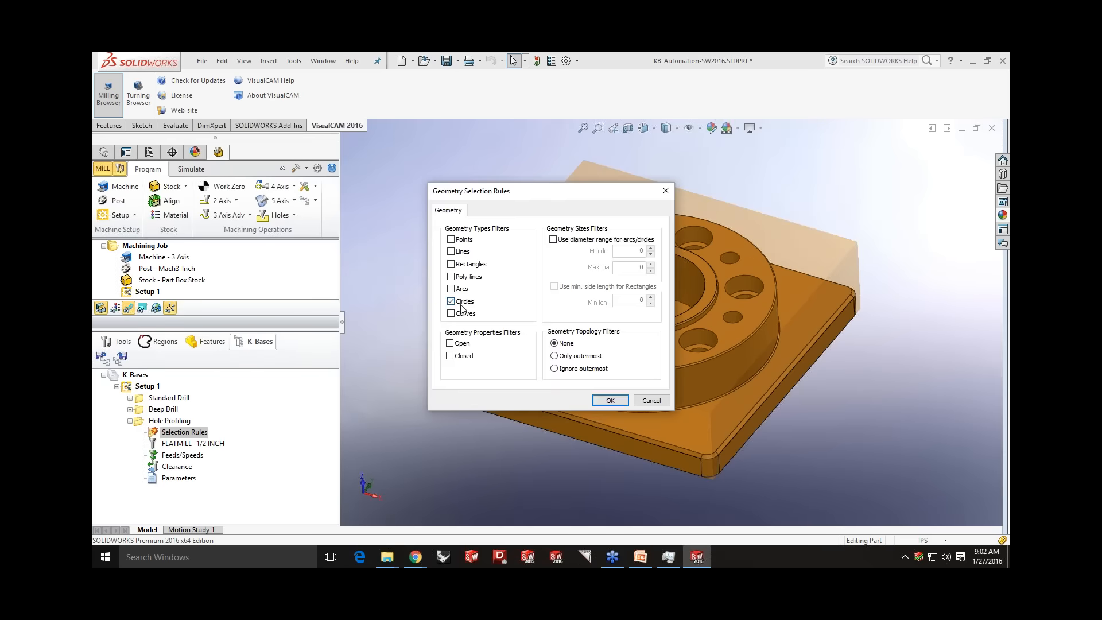
left_click(553, 240)
left_click(629, 251)
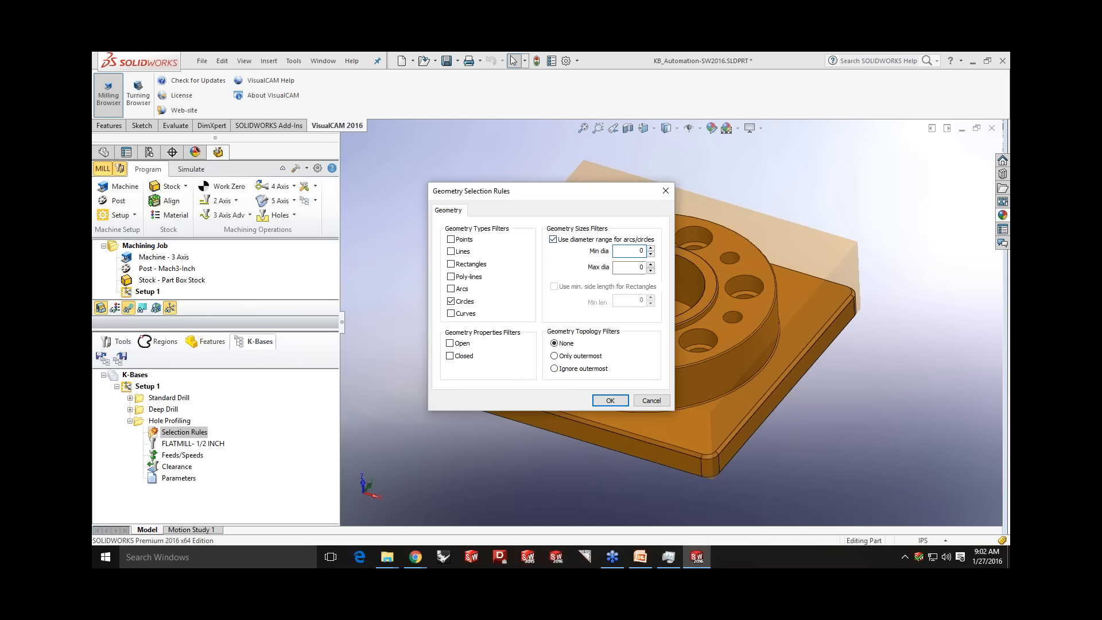
key("Tab")
type("0.8")
left_click(610, 400)
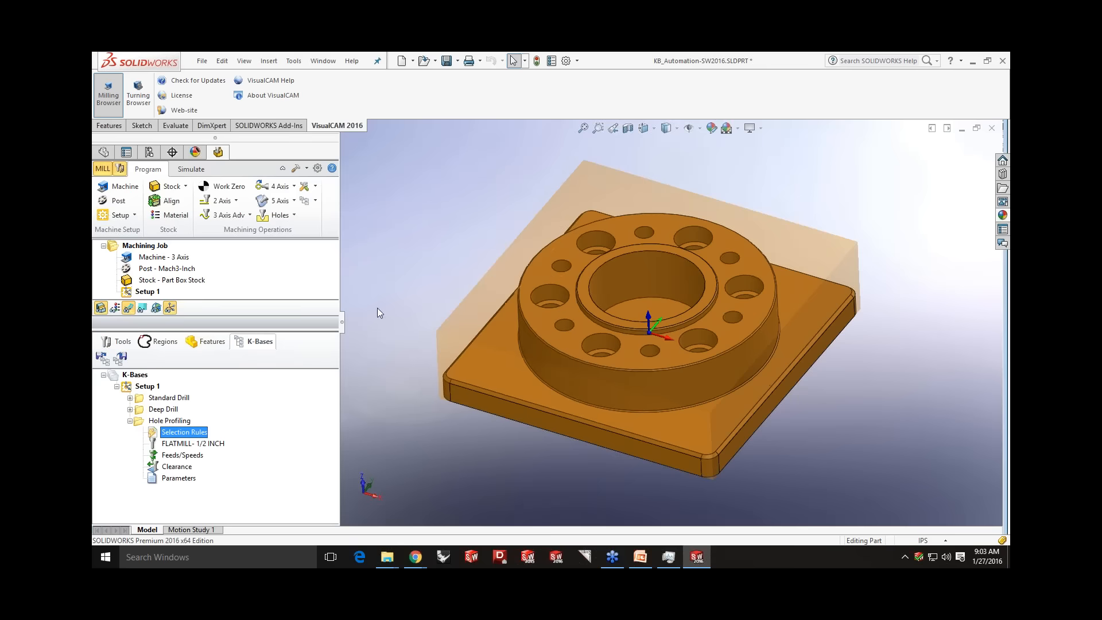
- Show Sketch7, Sketch8 and Sketch9 on the part, then return to the machining browser
left_click_drag(240, 329, 240, 349)
left_click(103, 152)
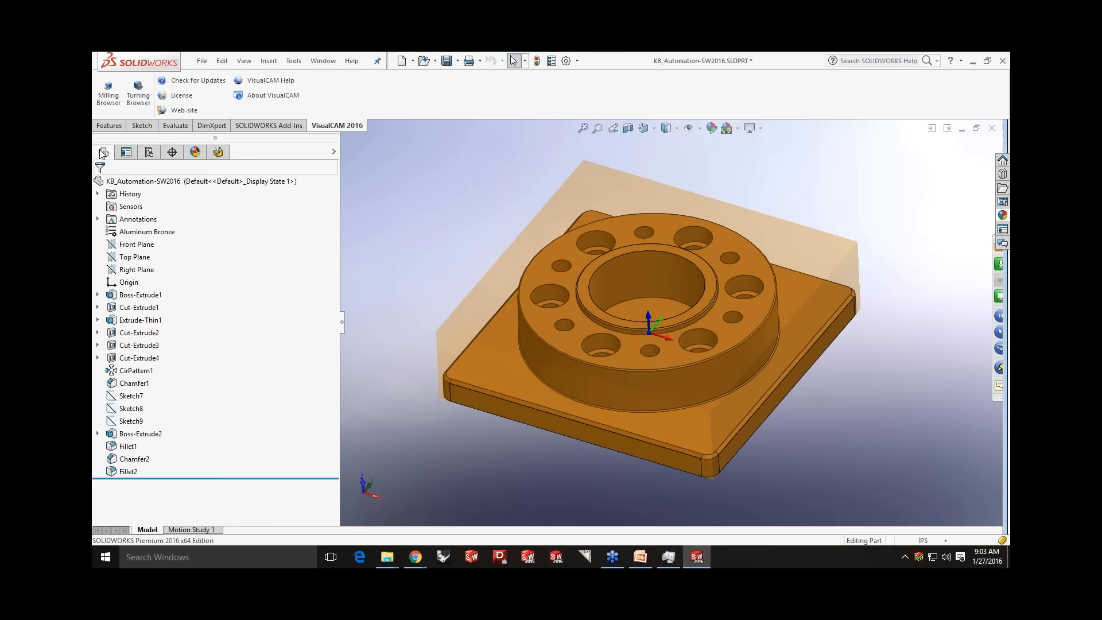
left_click(141, 395)
left_click(139, 420, "shift")
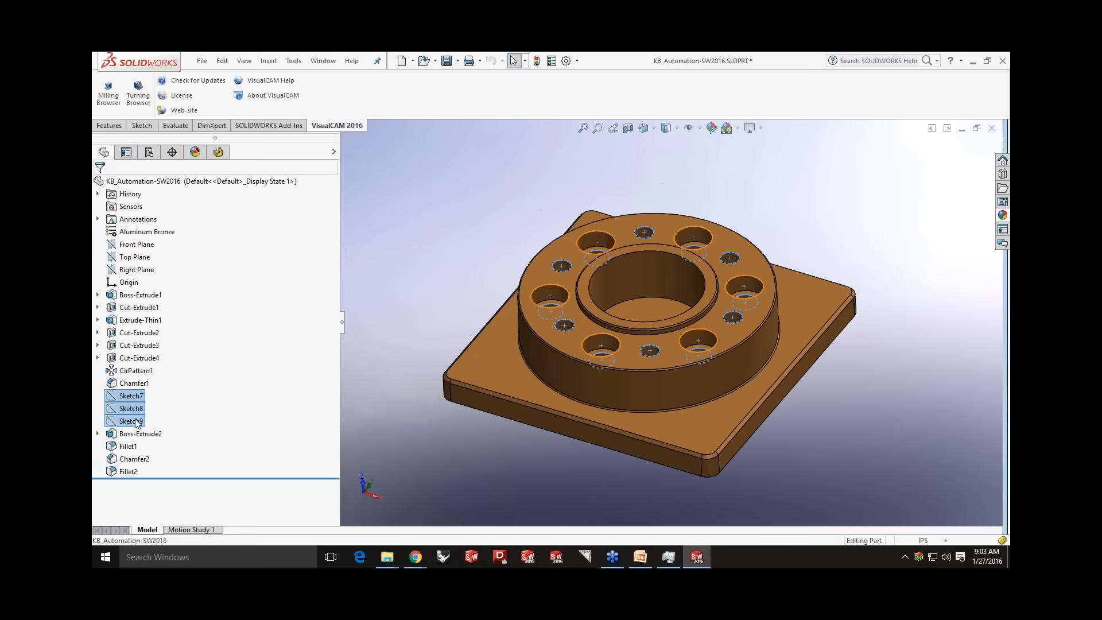
left_click(144, 400)
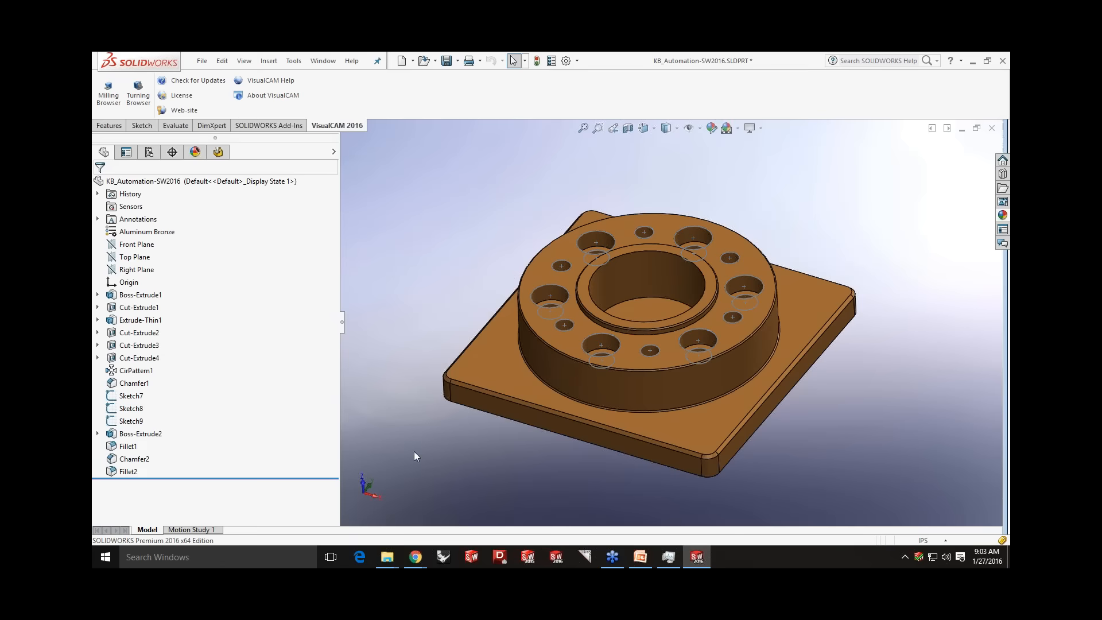
left_click(218, 151)
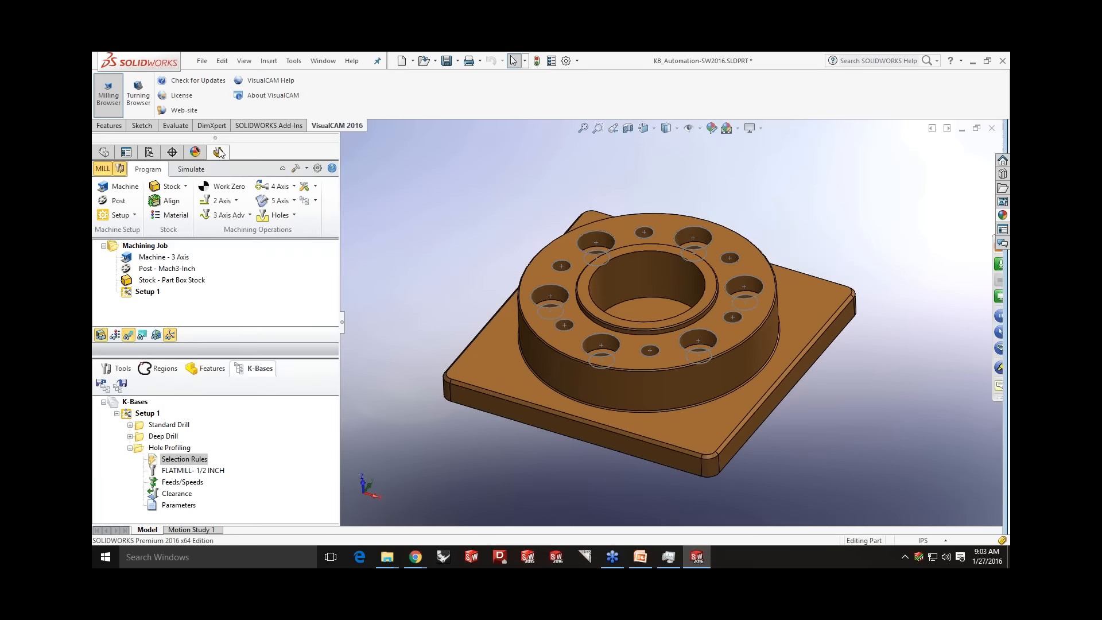
- Replace the empty Setup 1 in the machining job with Setup 1 from the loaded knowledge base
left_click(150, 281)
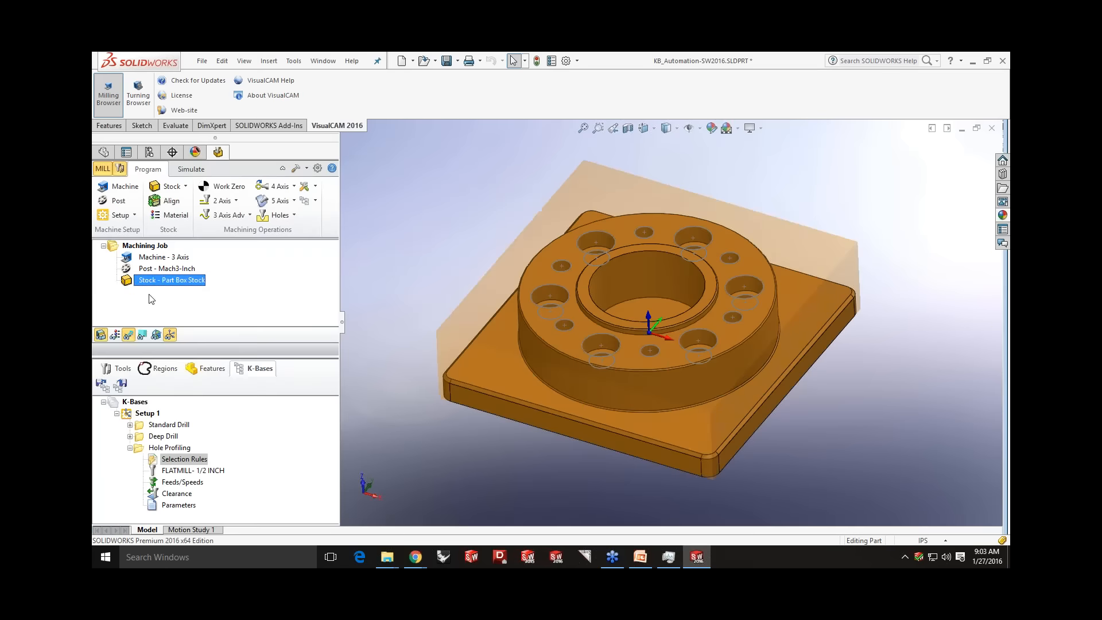
left_click(147, 413)
left_click(157, 425)
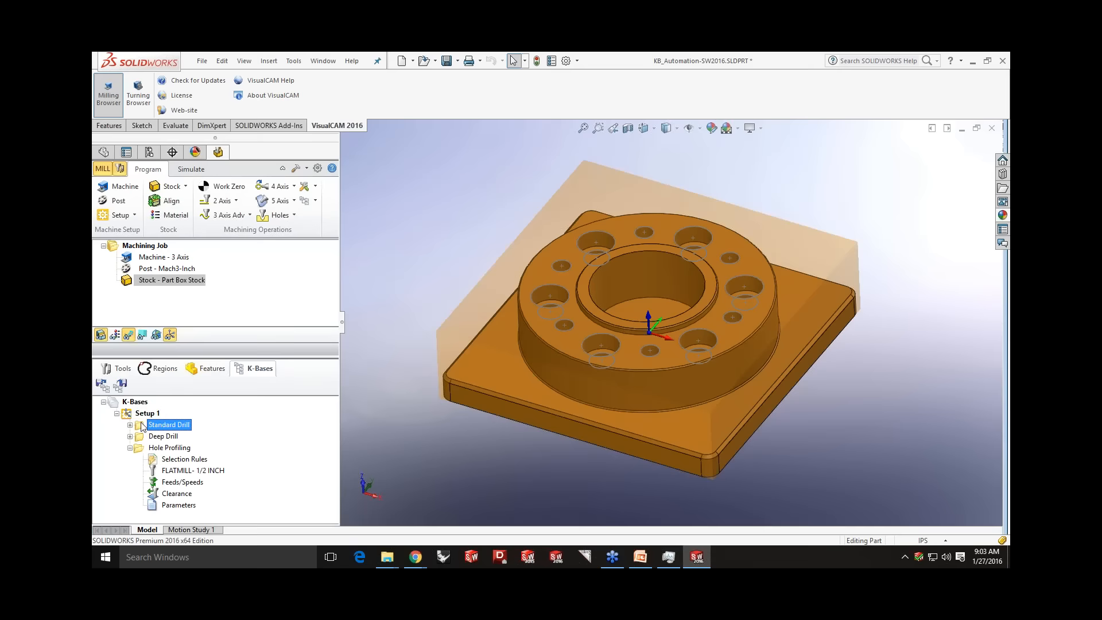
left_click_drag(141, 414, 148, 296)
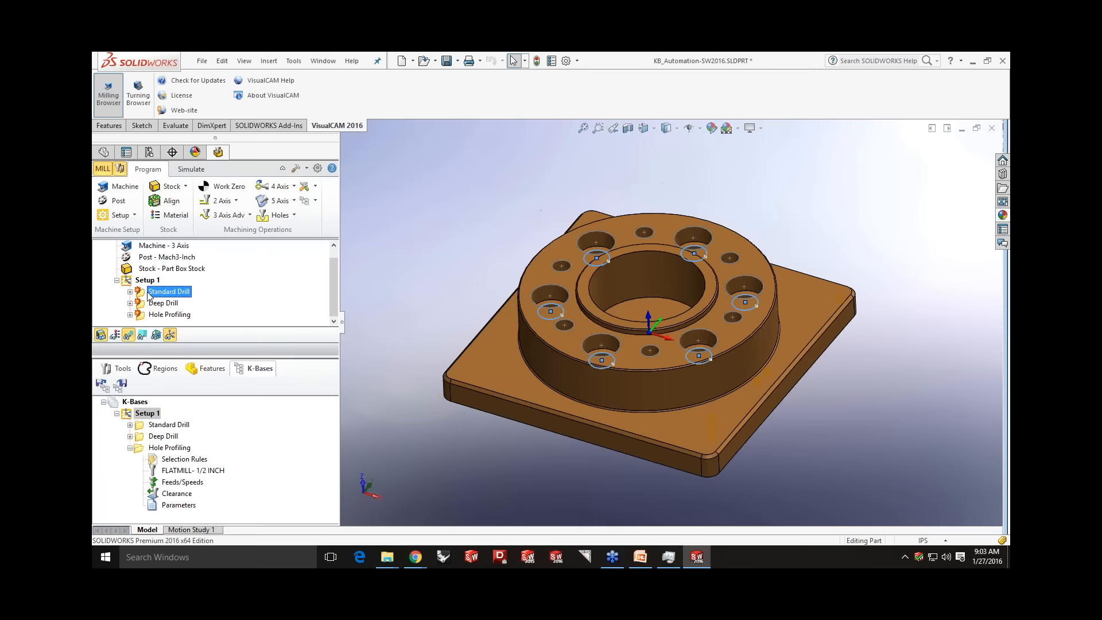
- Generate the toolpaths for all hole operations in the machining job's Setup 1
left_click(146, 280)
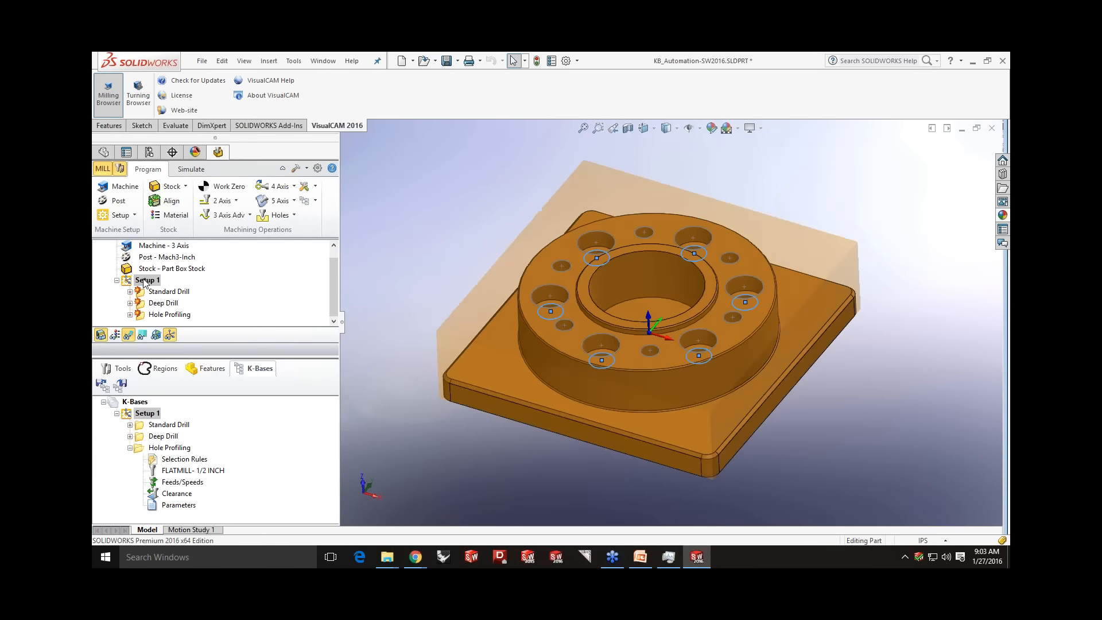
right_click(146, 282)
left_click(149, 288)
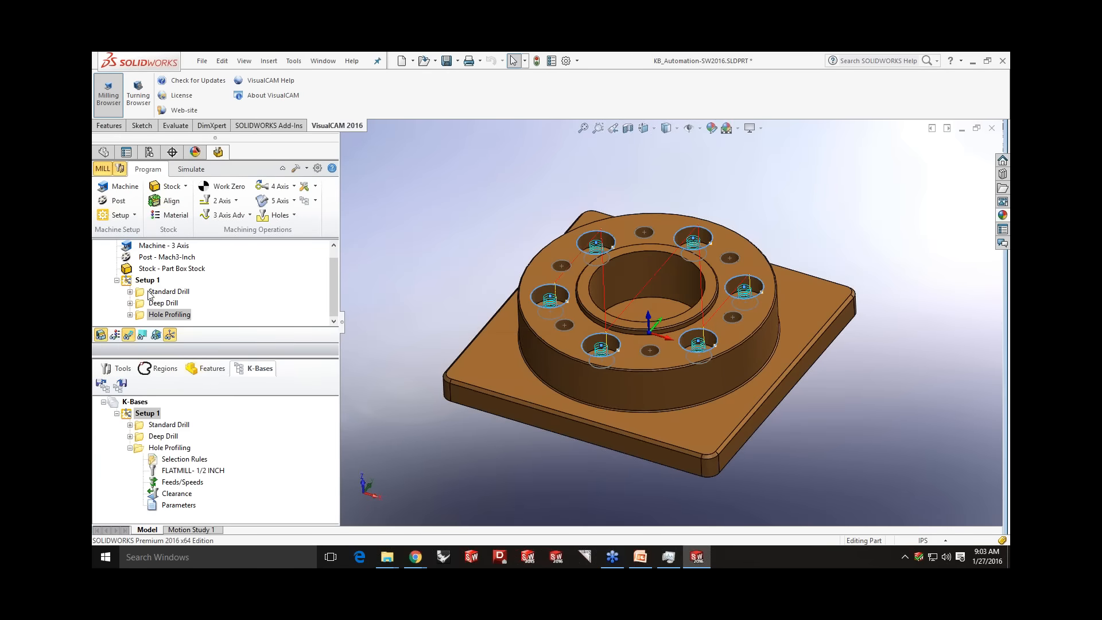
- Review the Standard Drill, Deep Drill and Hole Profiling toolpaths and inspect the hole features selected for Standard Drill
left_click(148, 293)
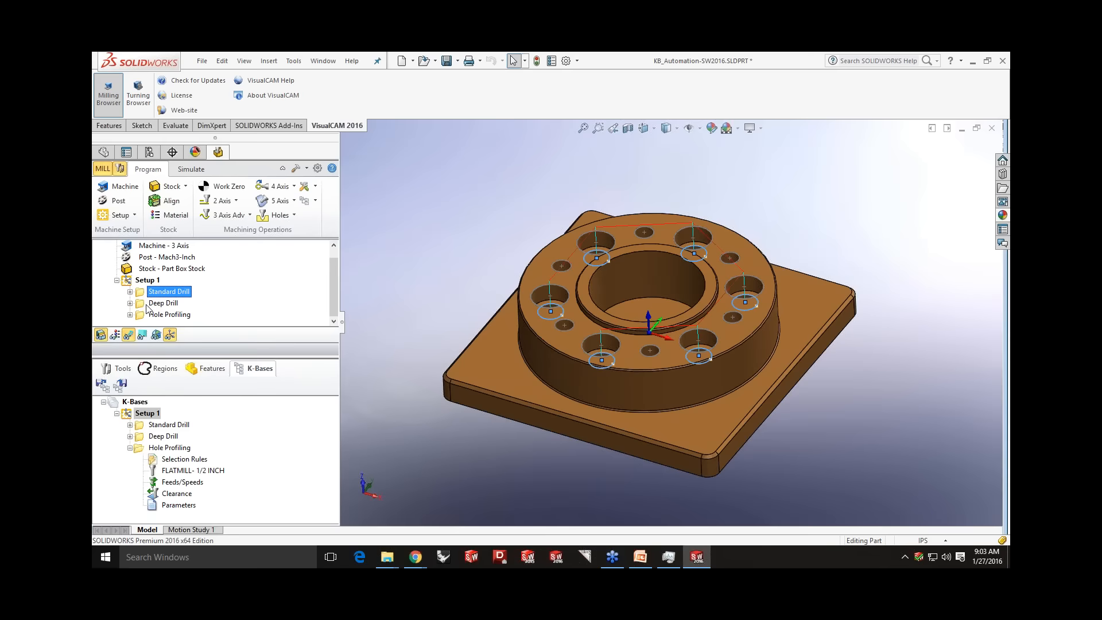
left_click(148, 303)
left_click(147, 316)
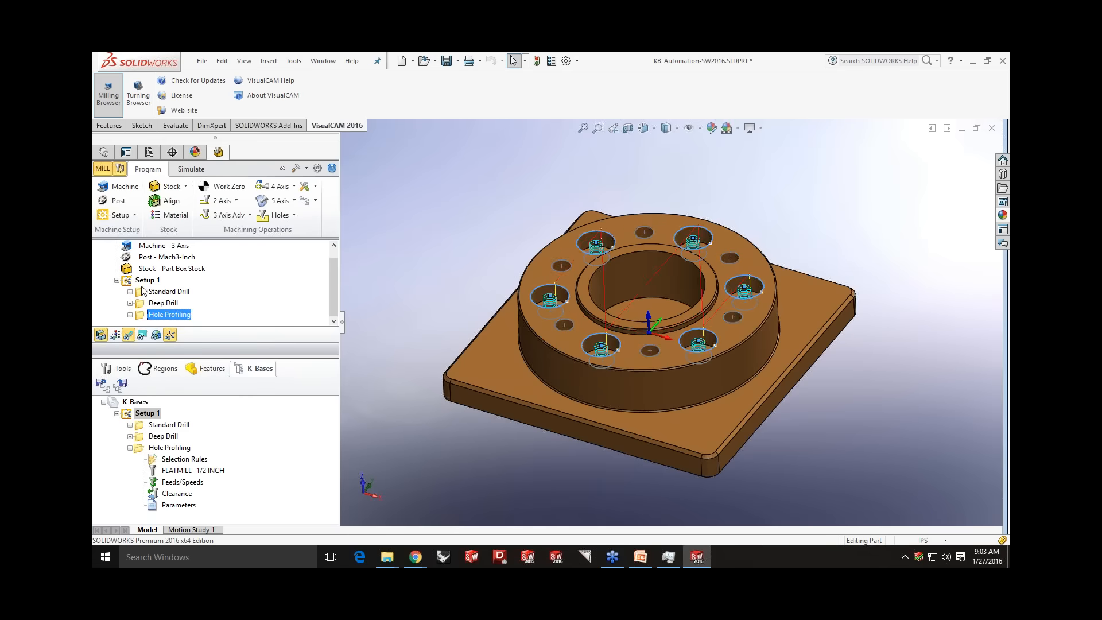
left_click(145, 282)
left_click(144, 292)
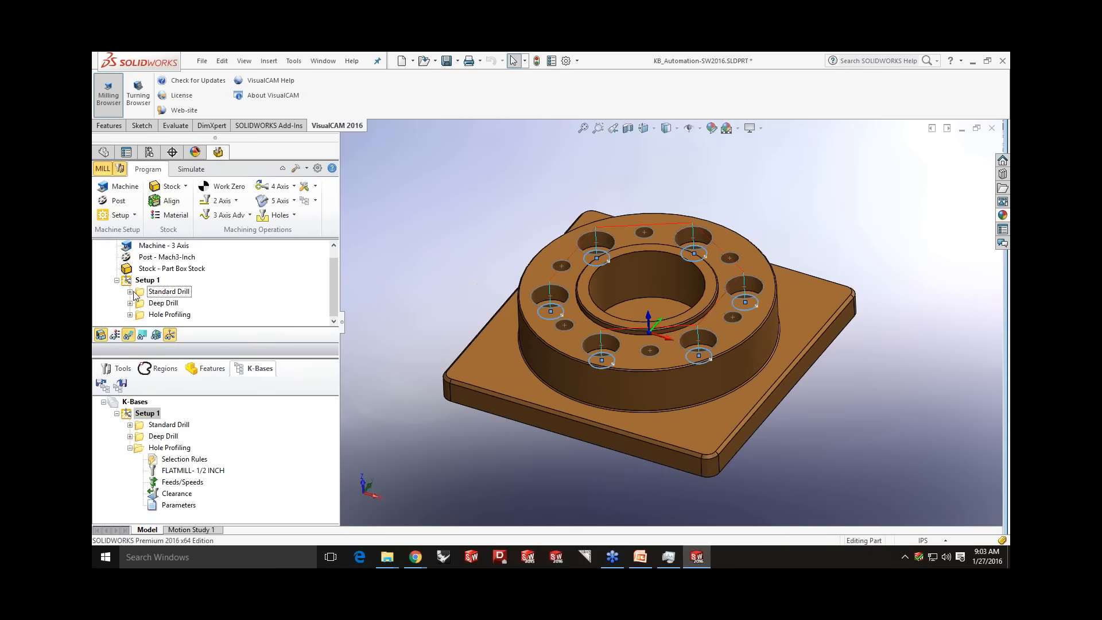
double_click(146, 293)
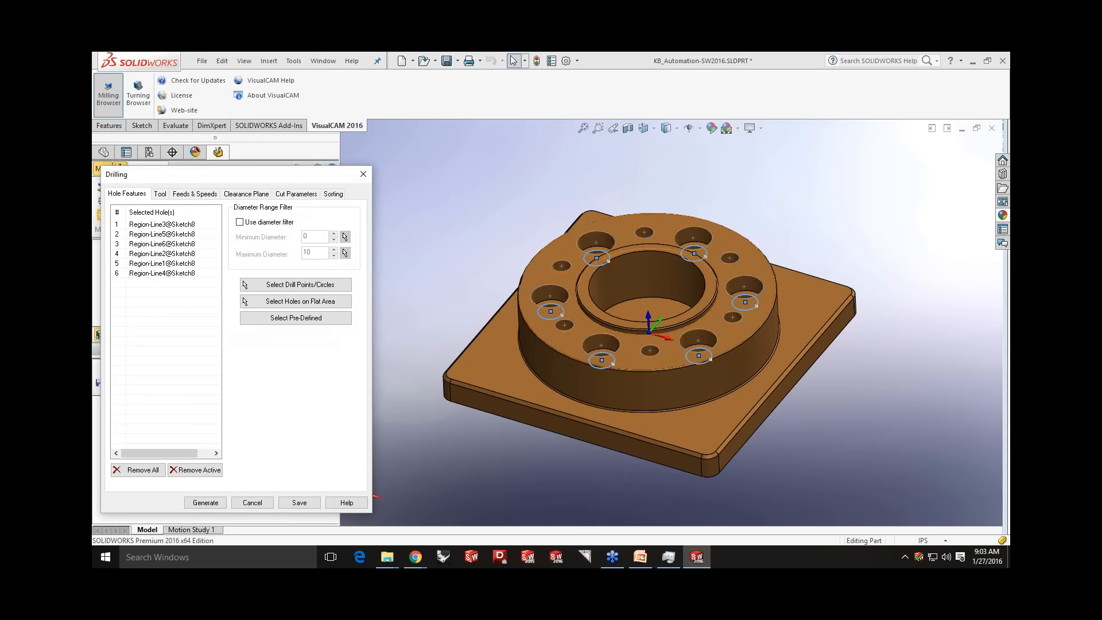
left_click(251, 503)
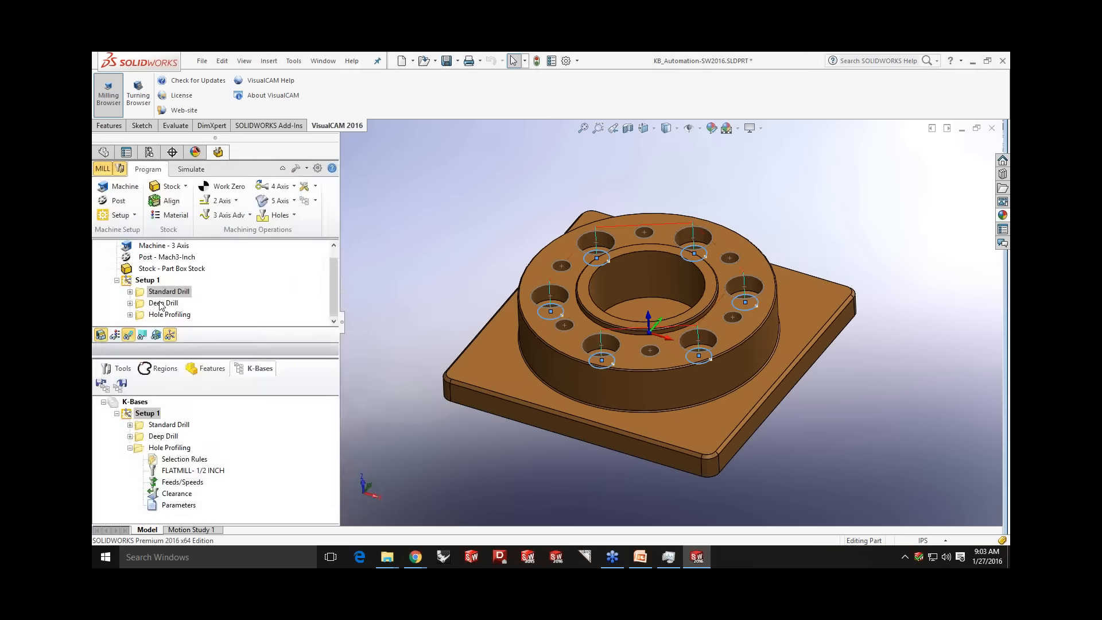
left_click(161, 304)
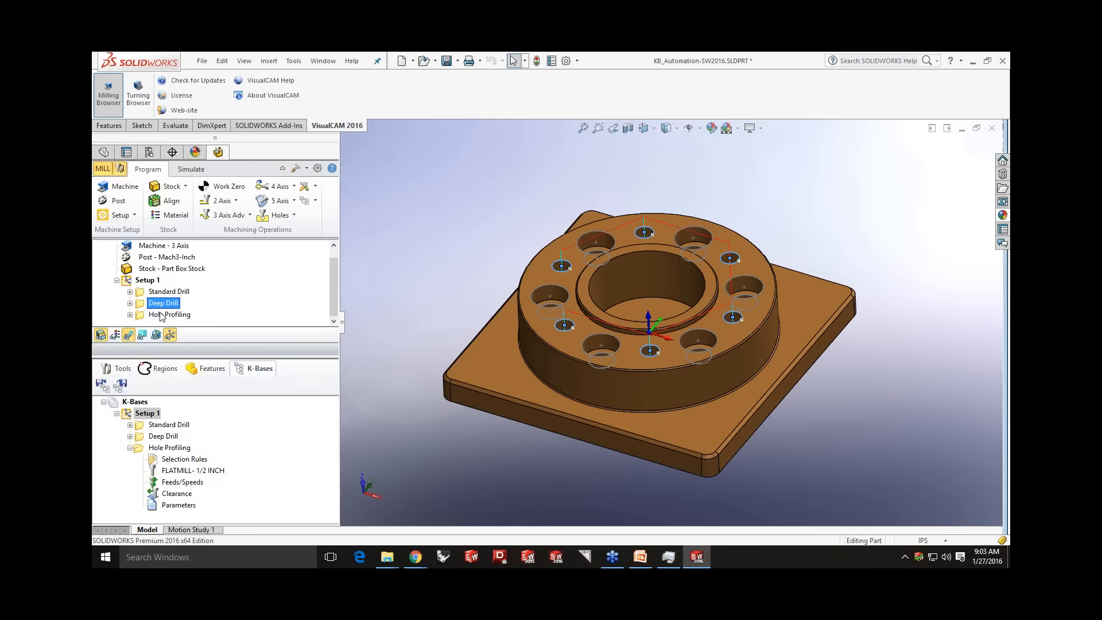
- Save Setup 1 as the knowledge base file KB_Automation-SW2016.vkb in the HoleMachiningKBs folder
left_click(147, 282)
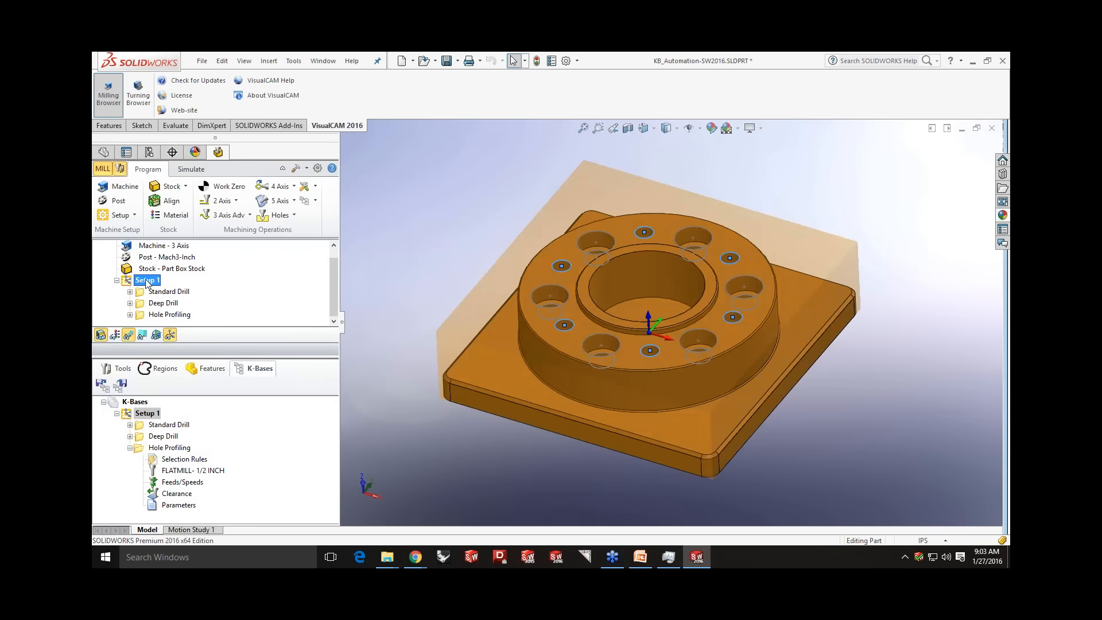
left_click(305, 202)
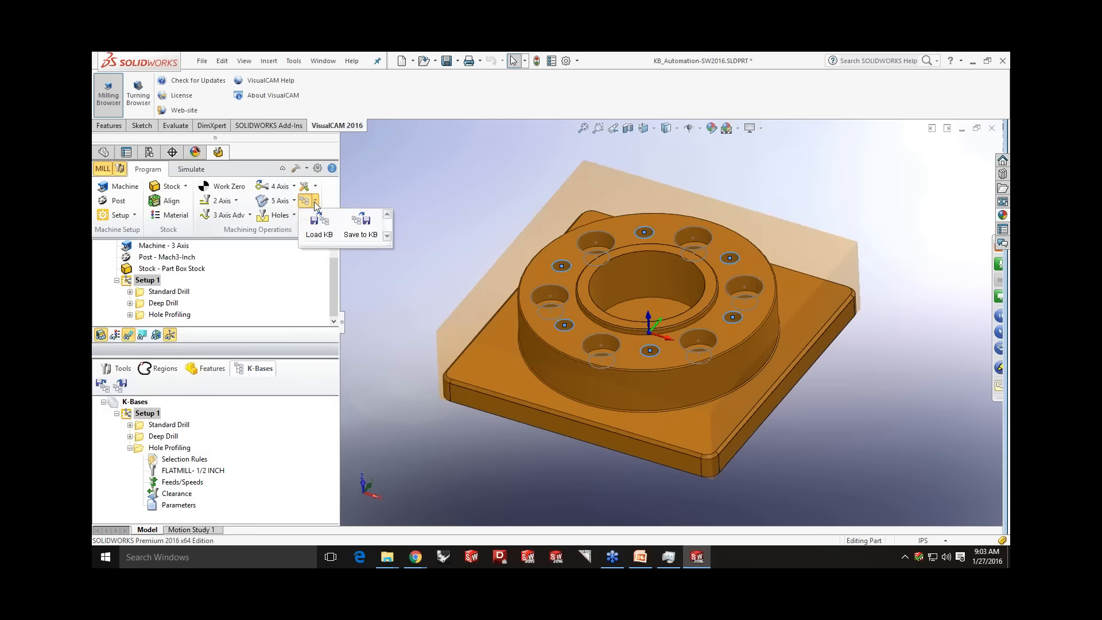
left_click(354, 229)
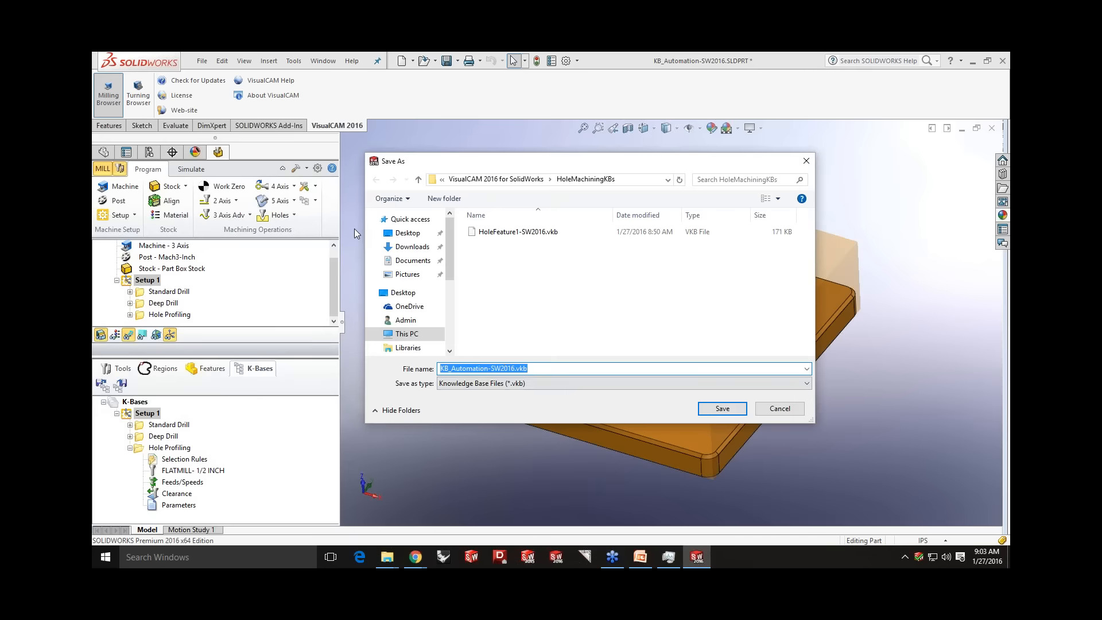
left_click(711, 408)
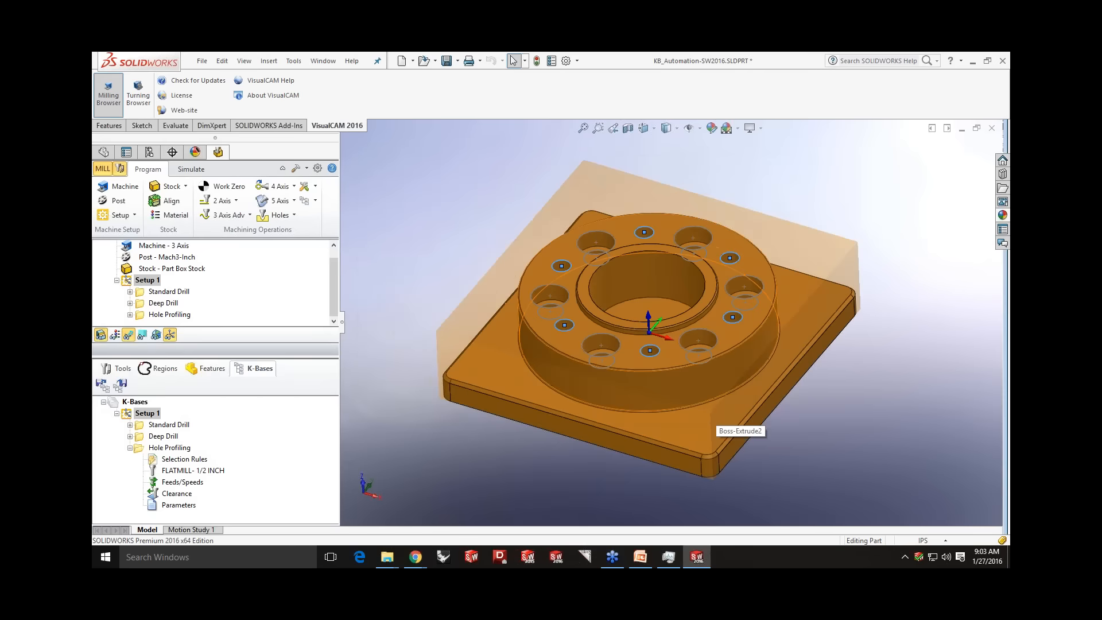
- Open the part KB_Automation2-SW2016.SLDPRT from the VisualCAM2016_forSW folder
left_click(201, 60)
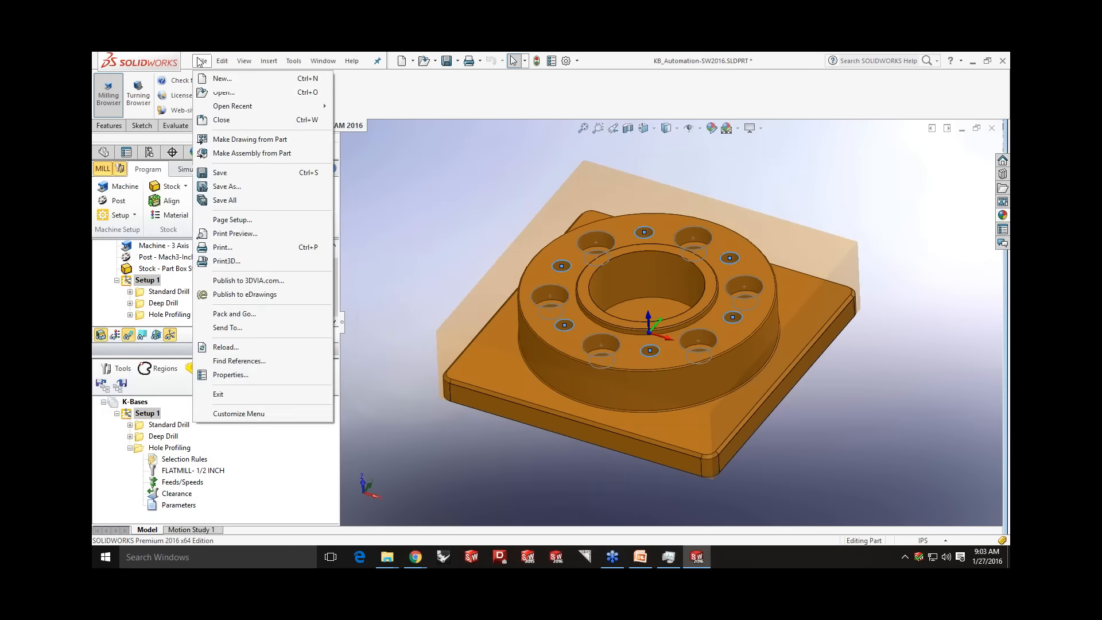
left_click(222, 92)
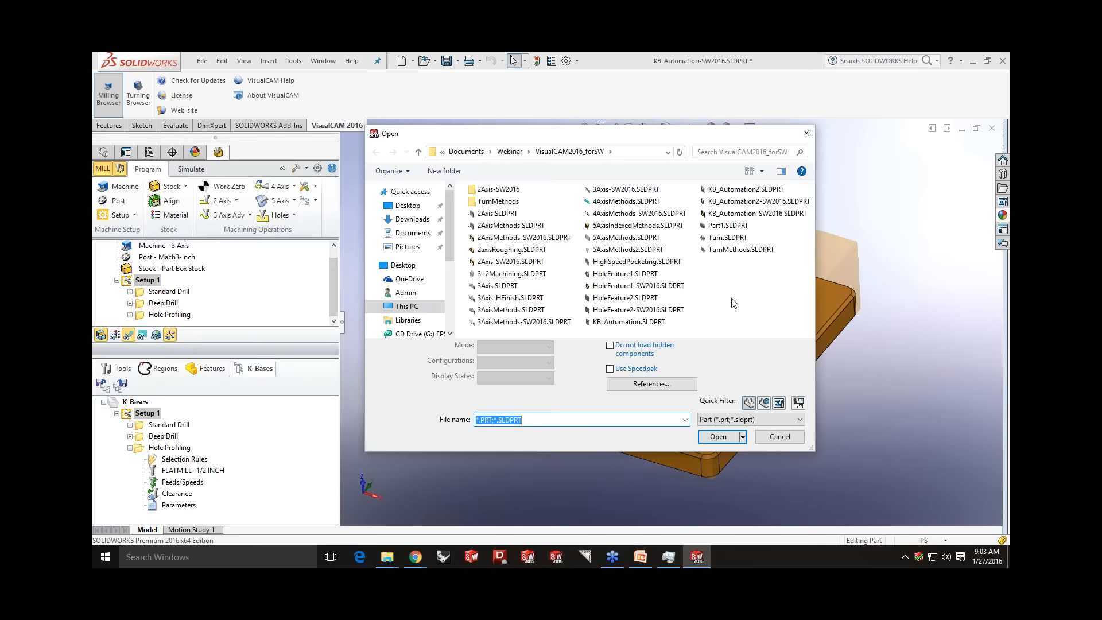
left_click(746, 201)
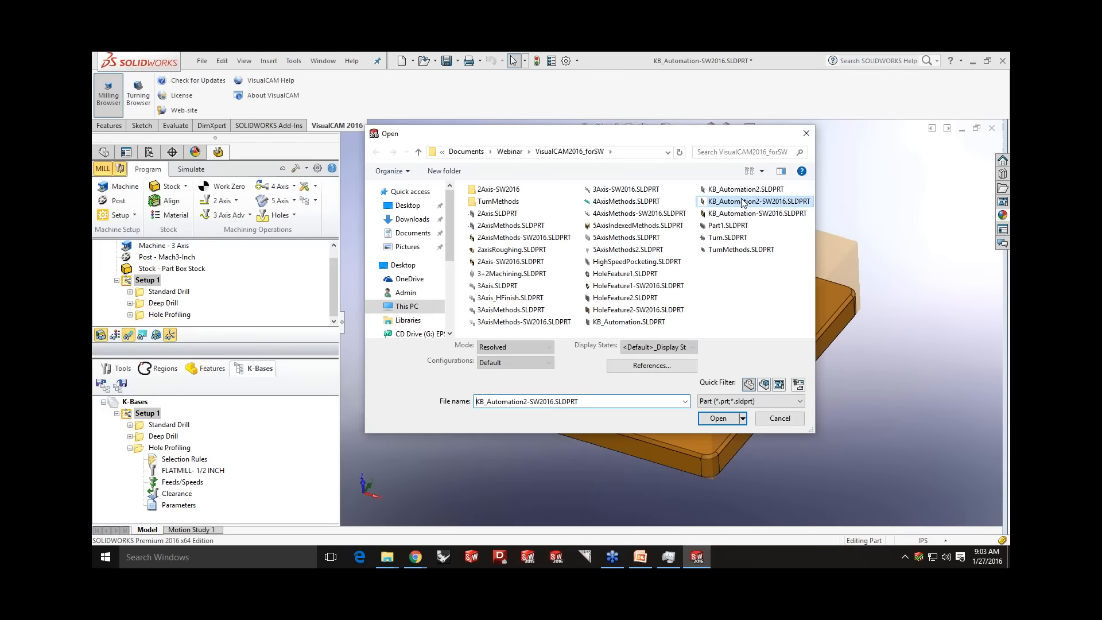
left_click(718, 436)
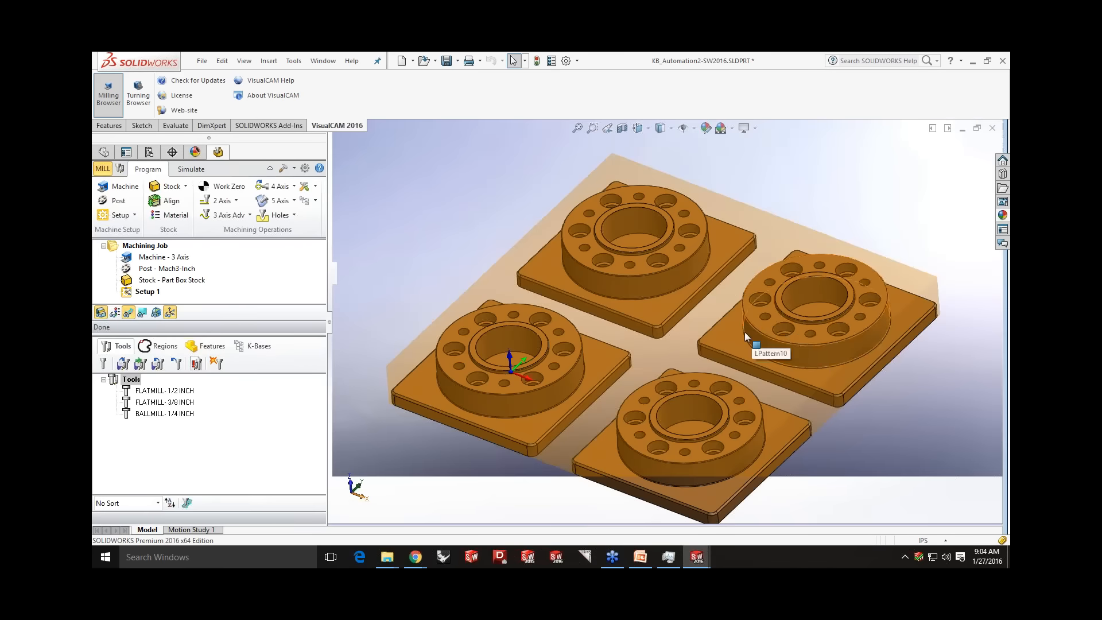
scroll(745, 331, "up", 2)
scroll(745, 332, "down", 2)
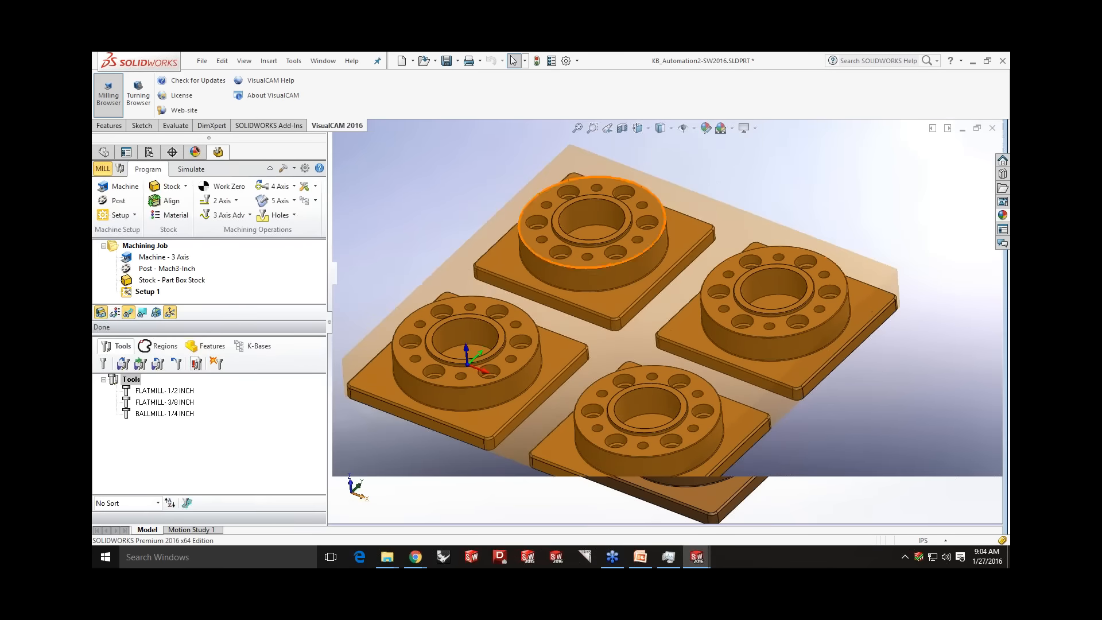
- Show Sketch7 through Sketch9 on the four-body part and return to its machining job
left_click(102, 168)
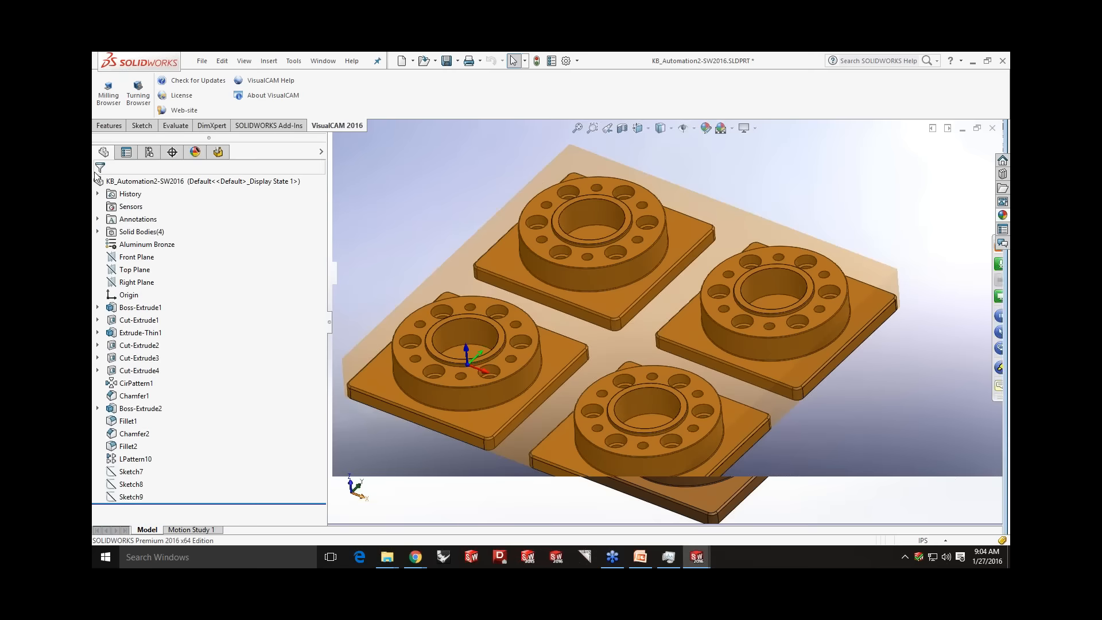
left_click(116, 475)
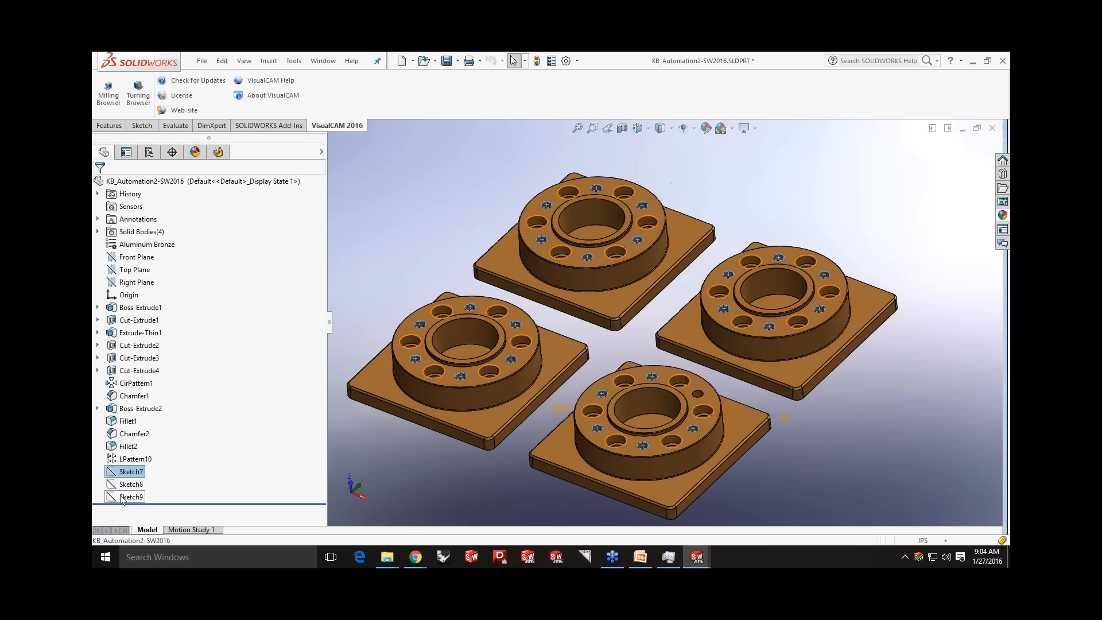
left_click(122, 499, "shift")
left_click(131, 478)
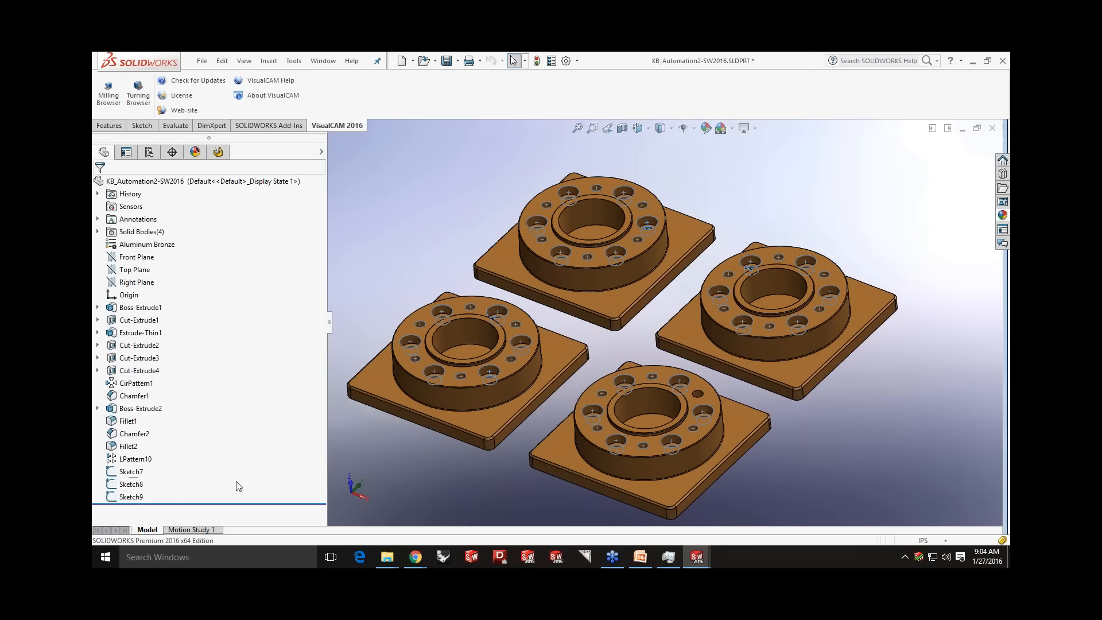
left_click(219, 153)
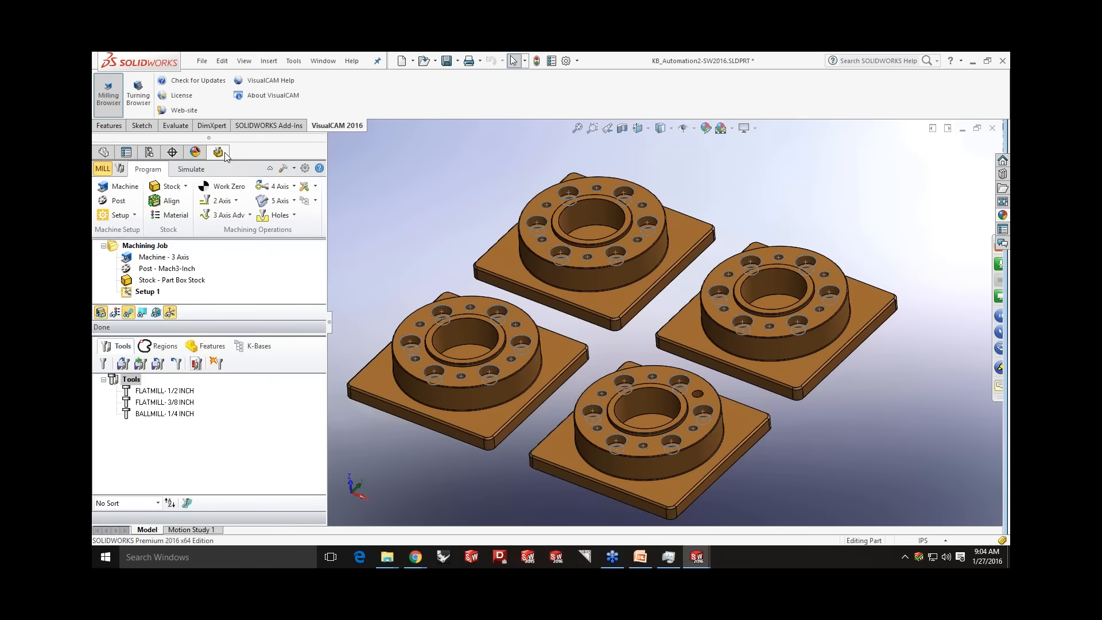
- Enlarge the machining job tree and load the knowledge base Holes_wRules.vkb into the job
left_click_drag(259, 335, 260, 382)
left_click(315, 200)
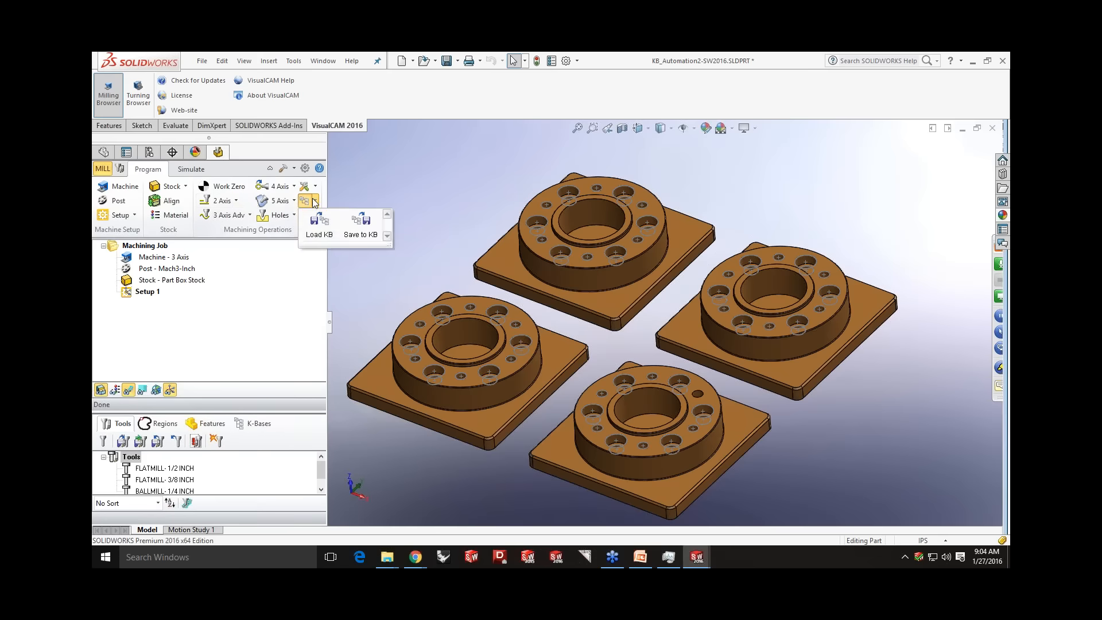
left_click(317, 226)
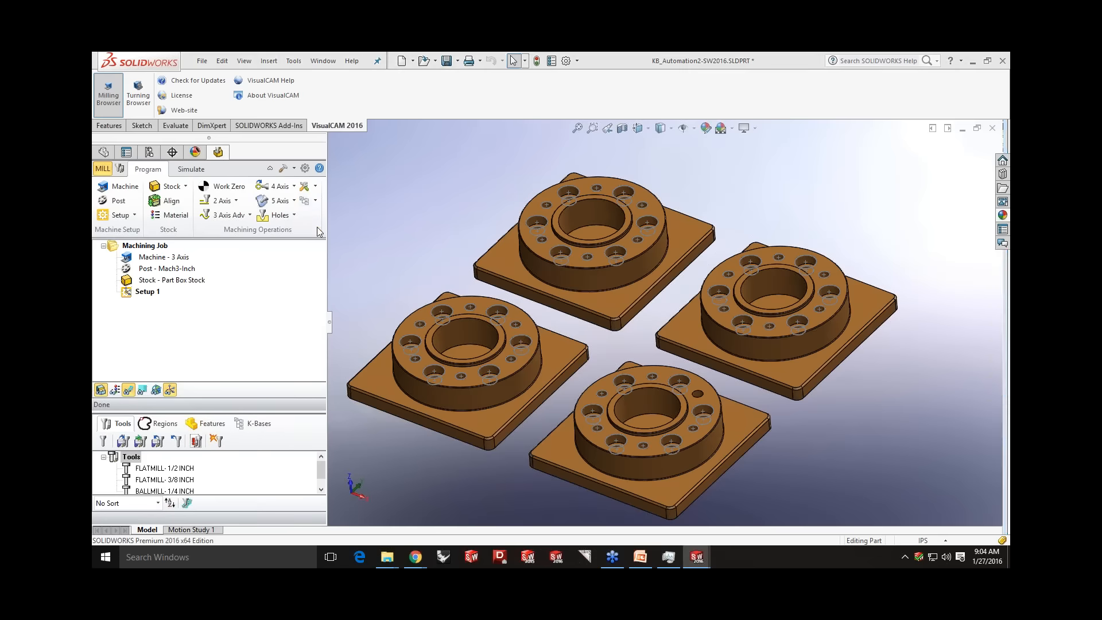
left_click(505, 243)
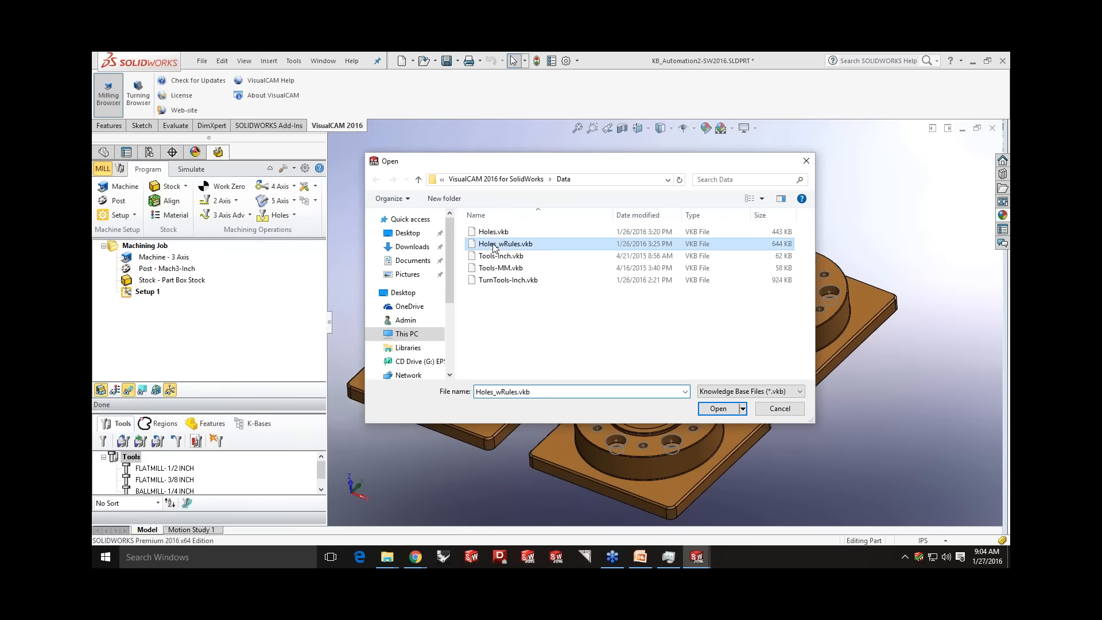
left_click(716, 409)
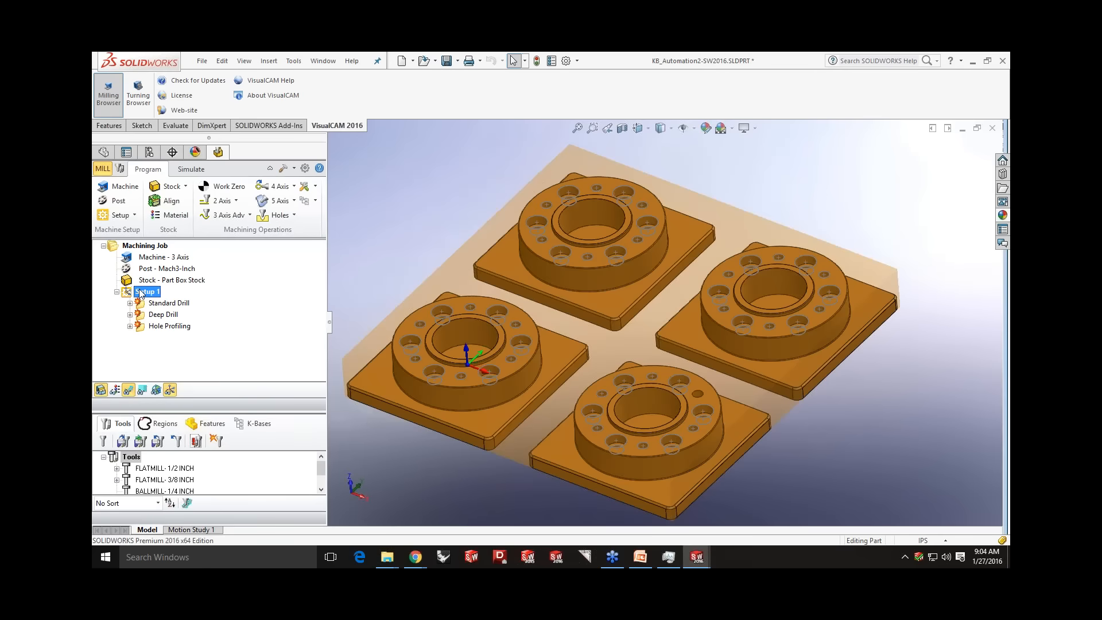
- Generate all Setup 1 toolpaths and review the Standard Drill, Deep Drill and Hole Profiling operations across the four bodies
right_click(141, 294)
left_click(144, 297)
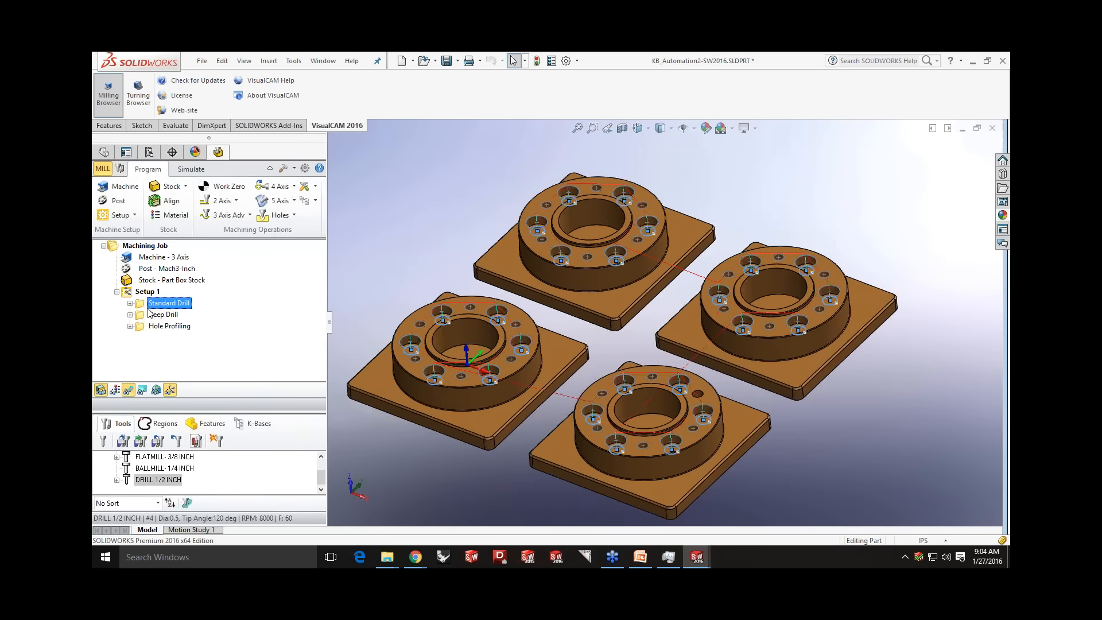
left_click(150, 327)
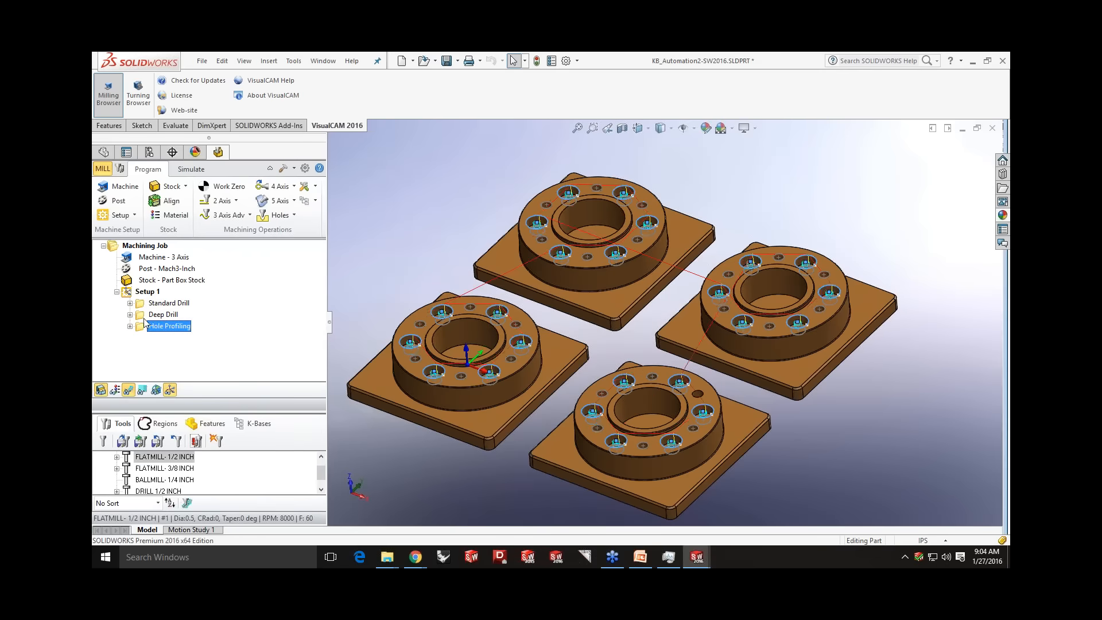
left_click(148, 304)
left_click(147, 315)
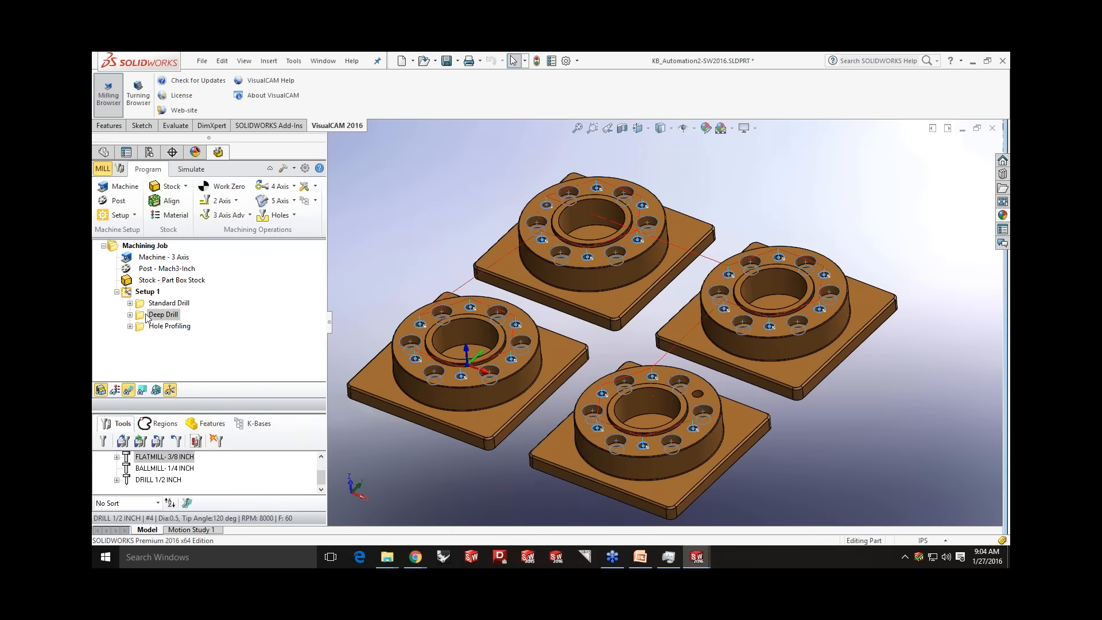
left_click(148, 326)
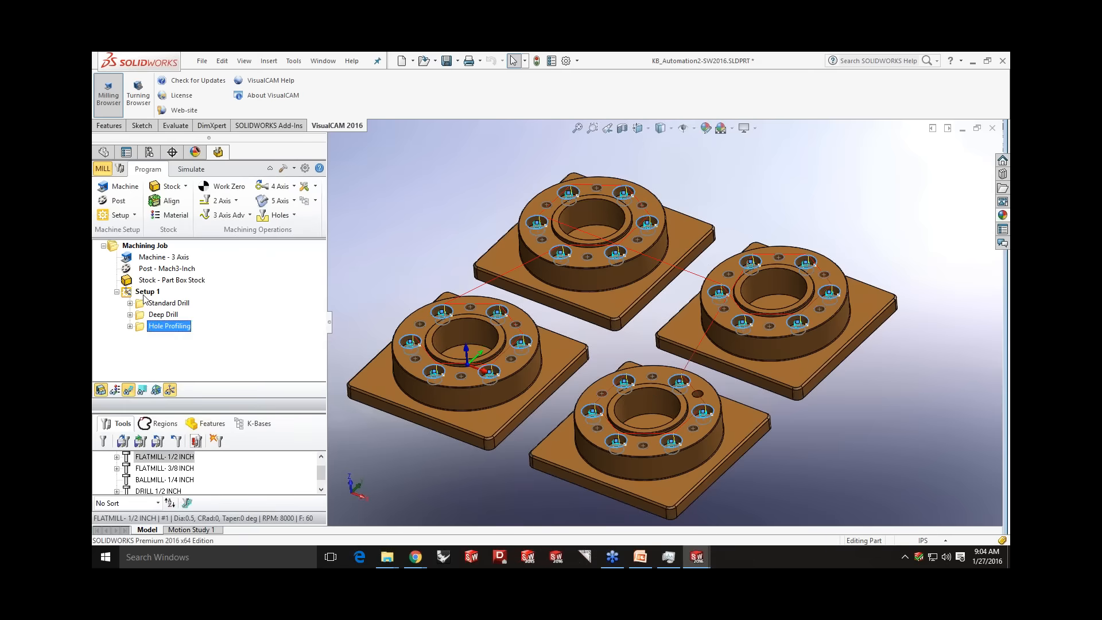
- Play the material removal simulation of the Setup 1 hole operations on the box stock
left_click(185, 170)
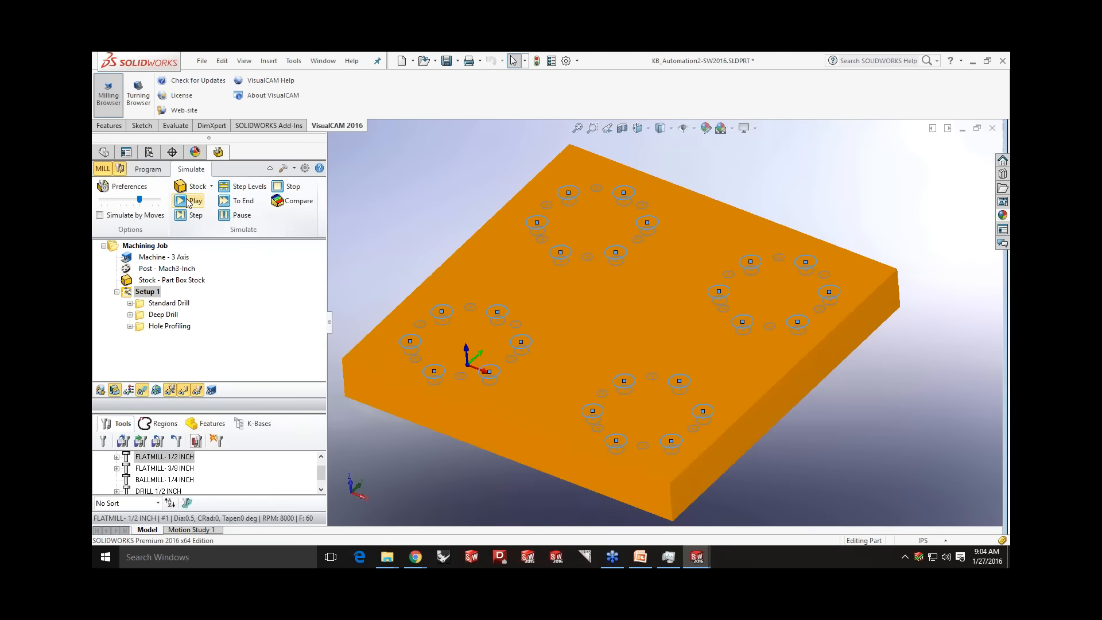
left_click(187, 201)
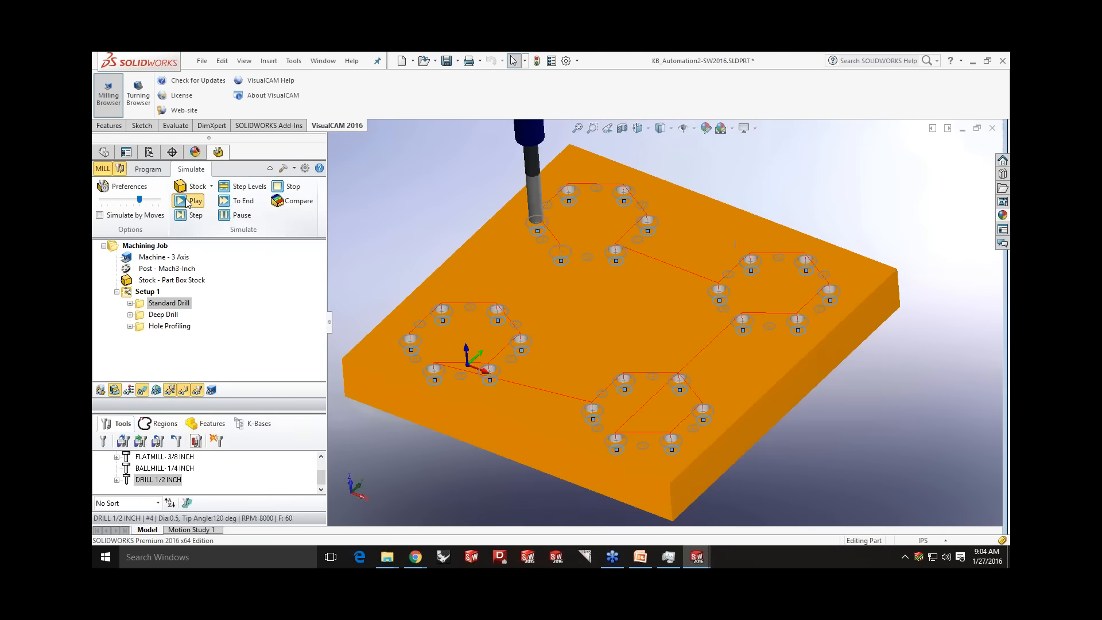